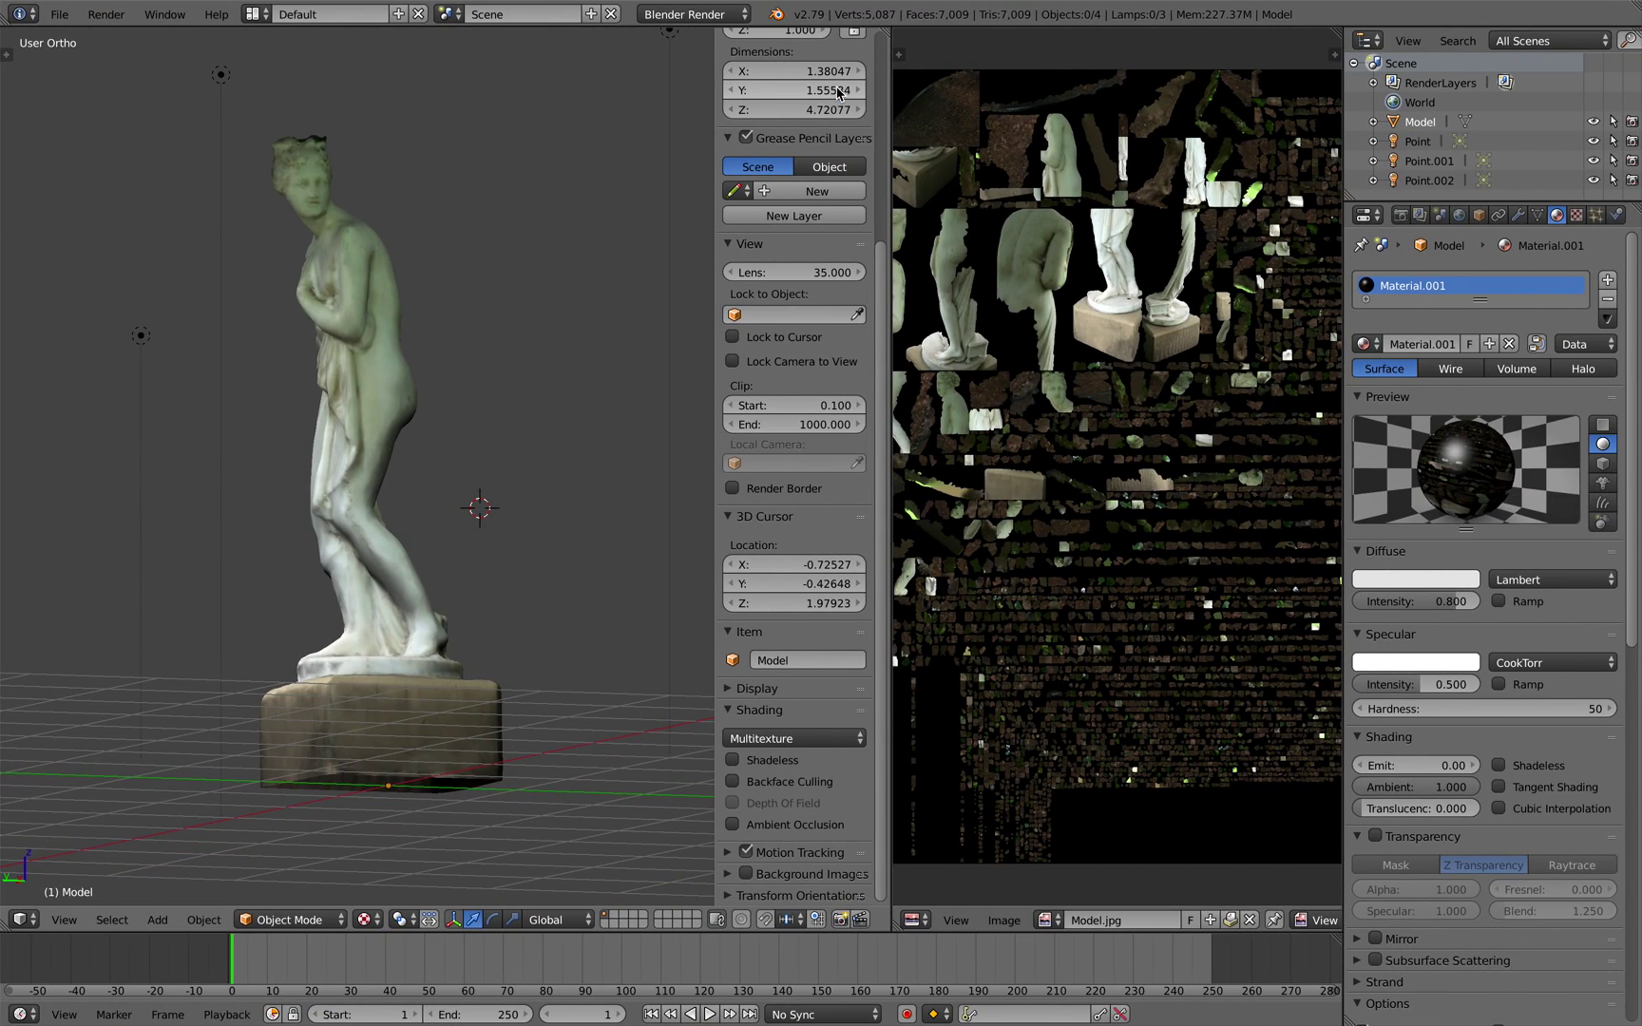
- Switch to Sketchfab and examine the raw SCAN / Statue at the Botanical Garden (DIRTY) model from several angles
{"action": "scroll", "coordinate": [525, 342], "scroll_direction": "left", "scroll_amount": 5}
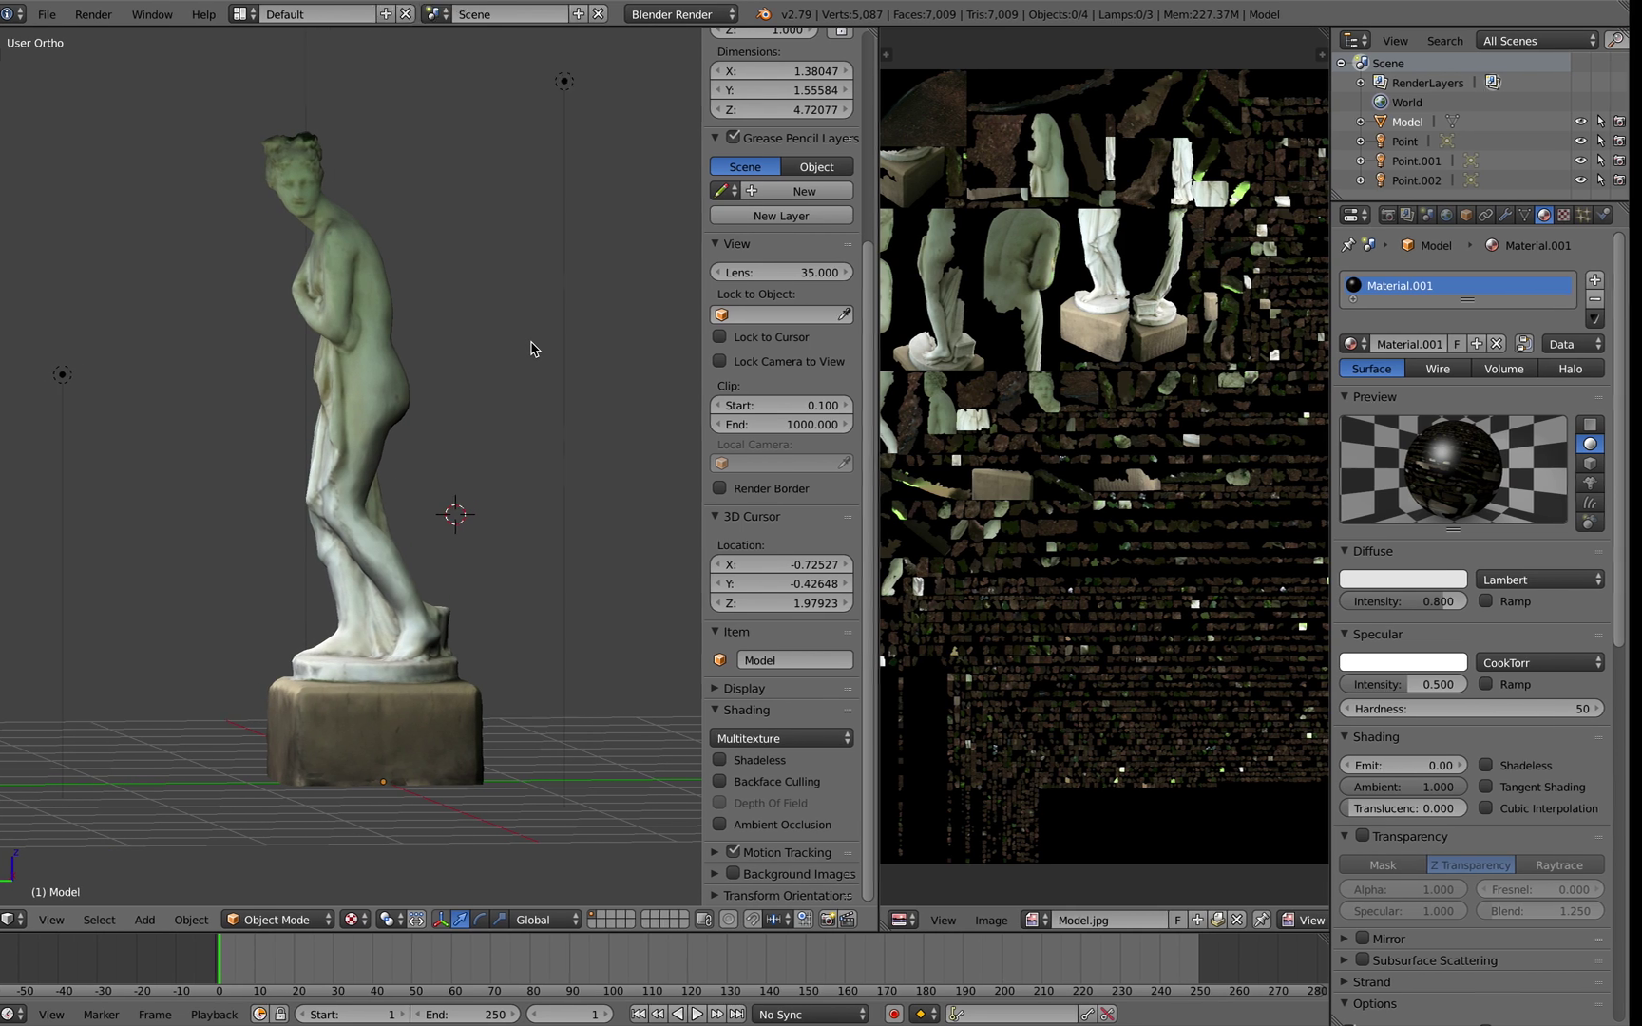
{"action": "key", "text": "ctrl+Right"}
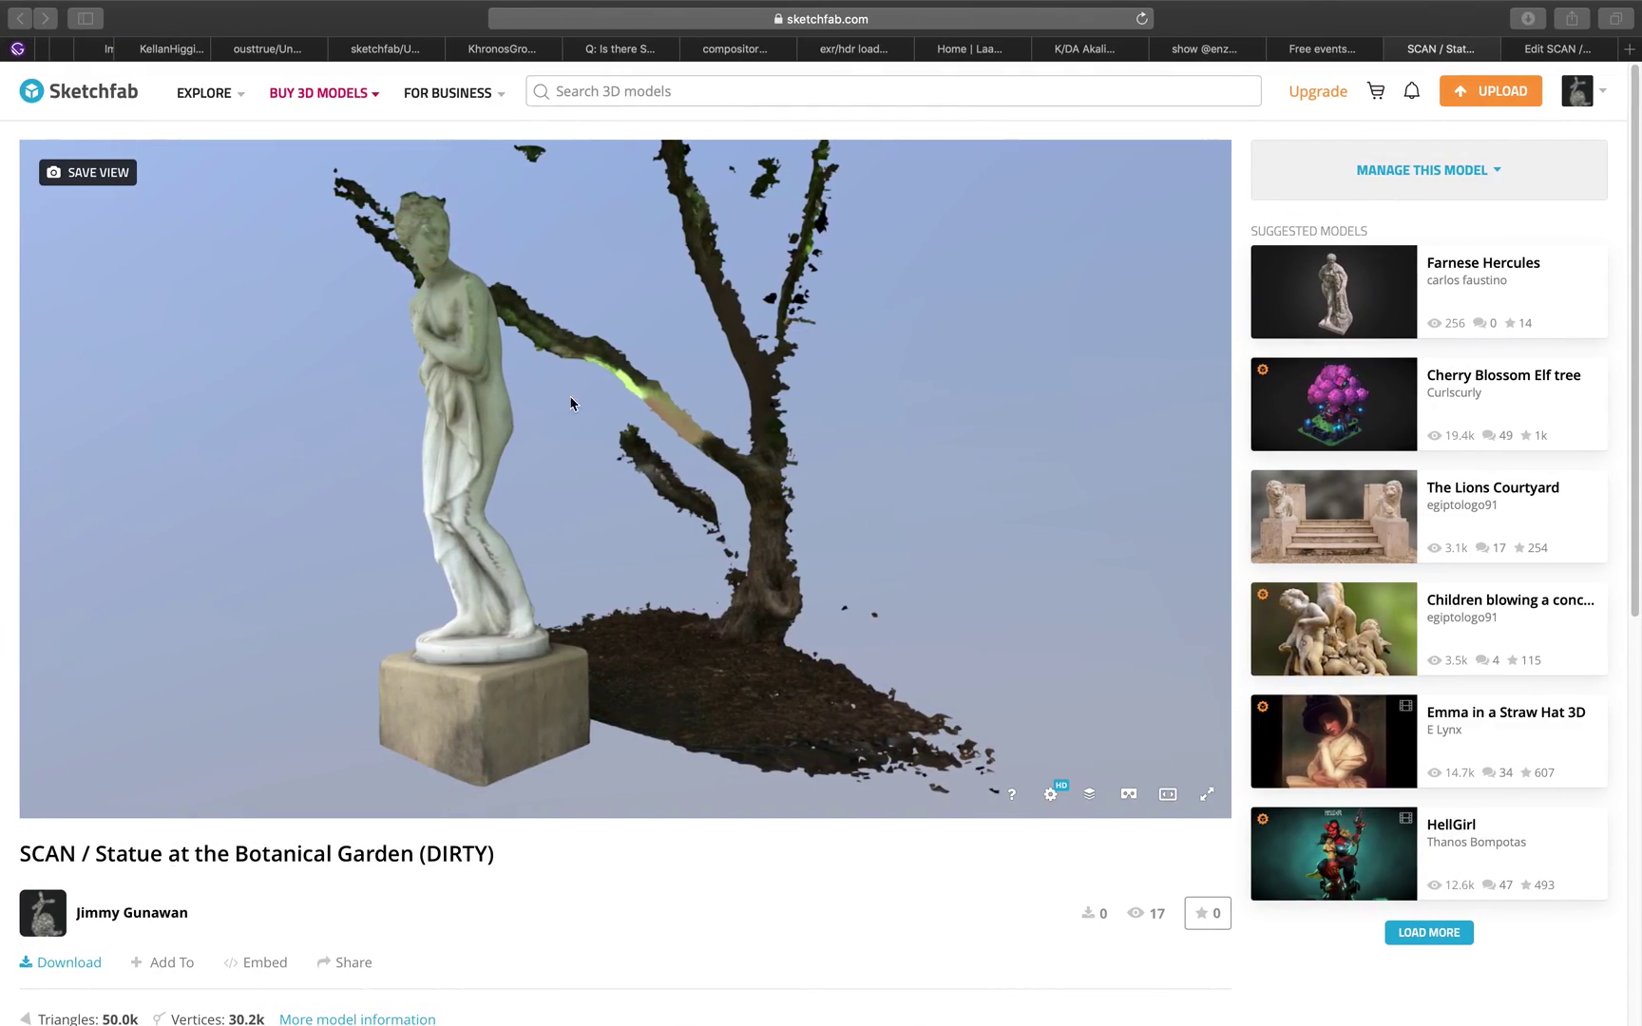
{"action": "mouse_move", "coordinate": [679, 463]}
{"action": "left_mouse_down"}
{"action": "mouse_move", "coordinate": [597, 452]}
{"action": "mouse_move", "coordinate": [663, 446]}
{"action": "left_mouse_up"}
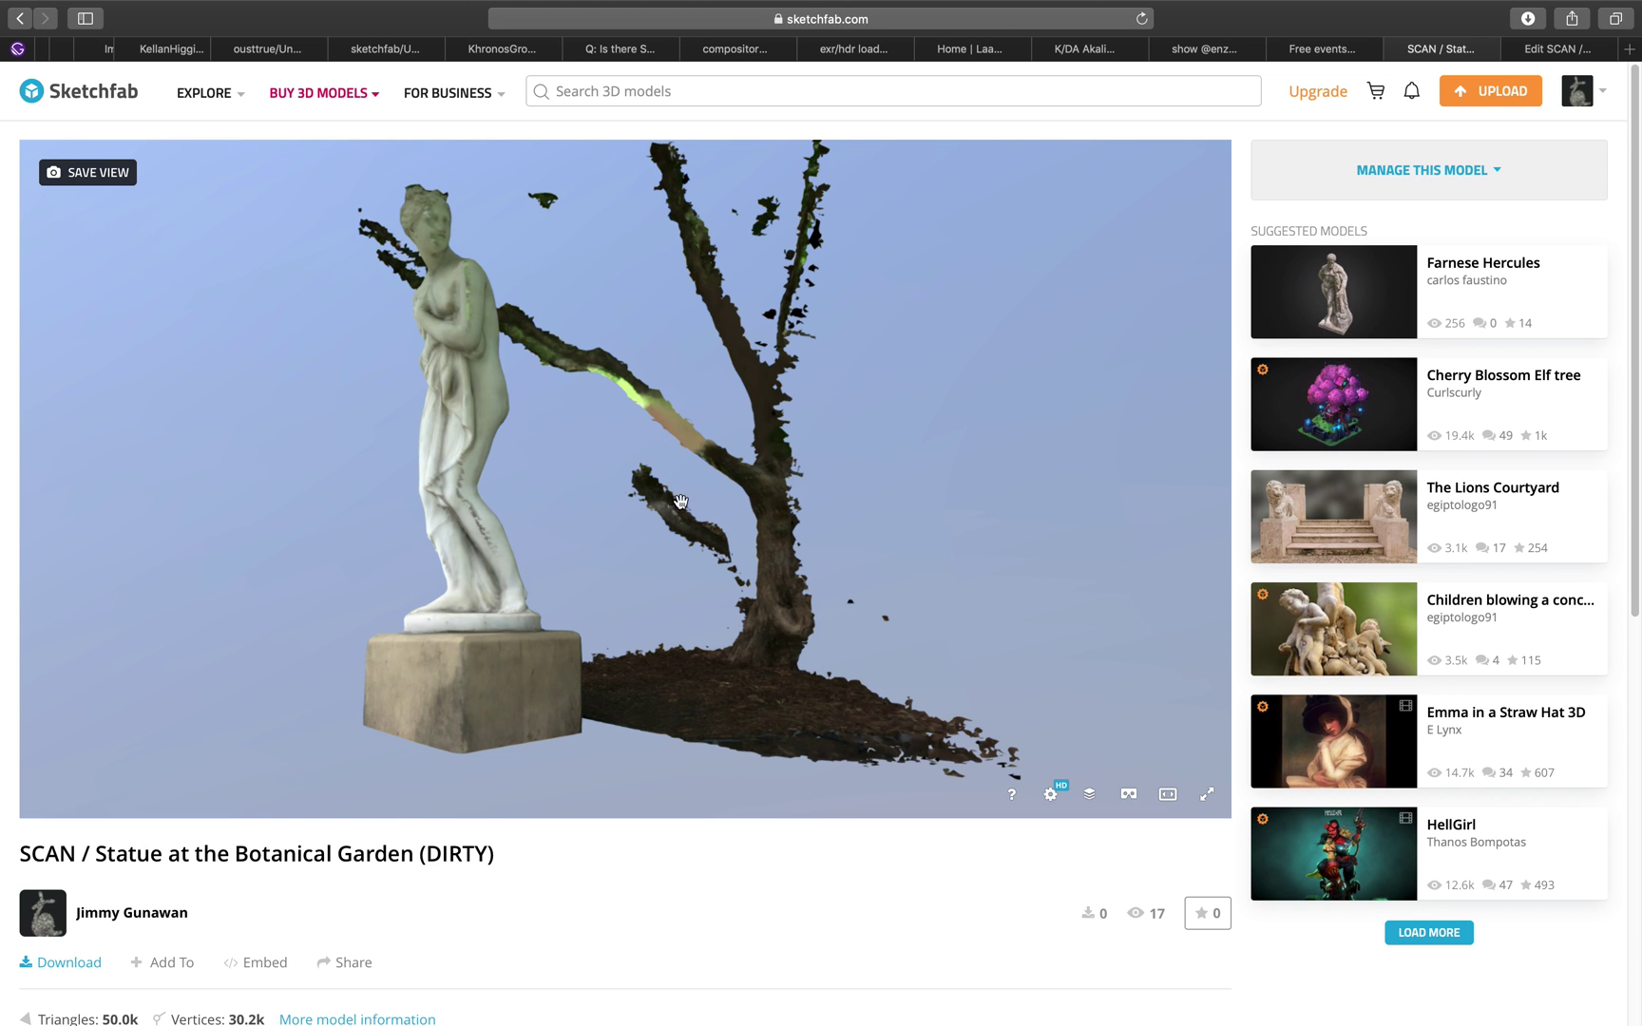
{"action": "mouse_move", "coordinate": [681, 501]}
{"action": "left_mouse_down"}
{"action": "mouse_move", "coordinate": [803, 509]}
{"action": "mouse_move", "coordinate": [737, 525]}
{"action": "mouse_move", "coordinate": [634, 502]}
{"action": "mouse_move", "coordinate": [759, 499]}
{"action": "mouse_move", "coordinate": [630, 487]}
{"action": "mouse_move", "coordinate": [634, 458]}
{"action": "mouse_move", "coordinate": [690, 494]}
{"action": "mouse_move", "coordinate": [440, 586]}
{"action": "mouse_move", "coordinate": [502, 590]}
{"action": "mouse_move", "coordinate": [633, 550]}
{"action": "mouse_move", "coordinate": [608, 494]}
{"action": "mouse_move", "coordinate": [663, 268]}
{"action": "mouse_move", "coordinate": [865, 222]}
{"action": "mouse_move", "coordinate": [1009, 260]}
{"action": "mouse_move", "coordinate": [825, 304]}
{"action": "mouse_move", "coordinate": [840, 312]}
{"action": "left_mouse_up"}
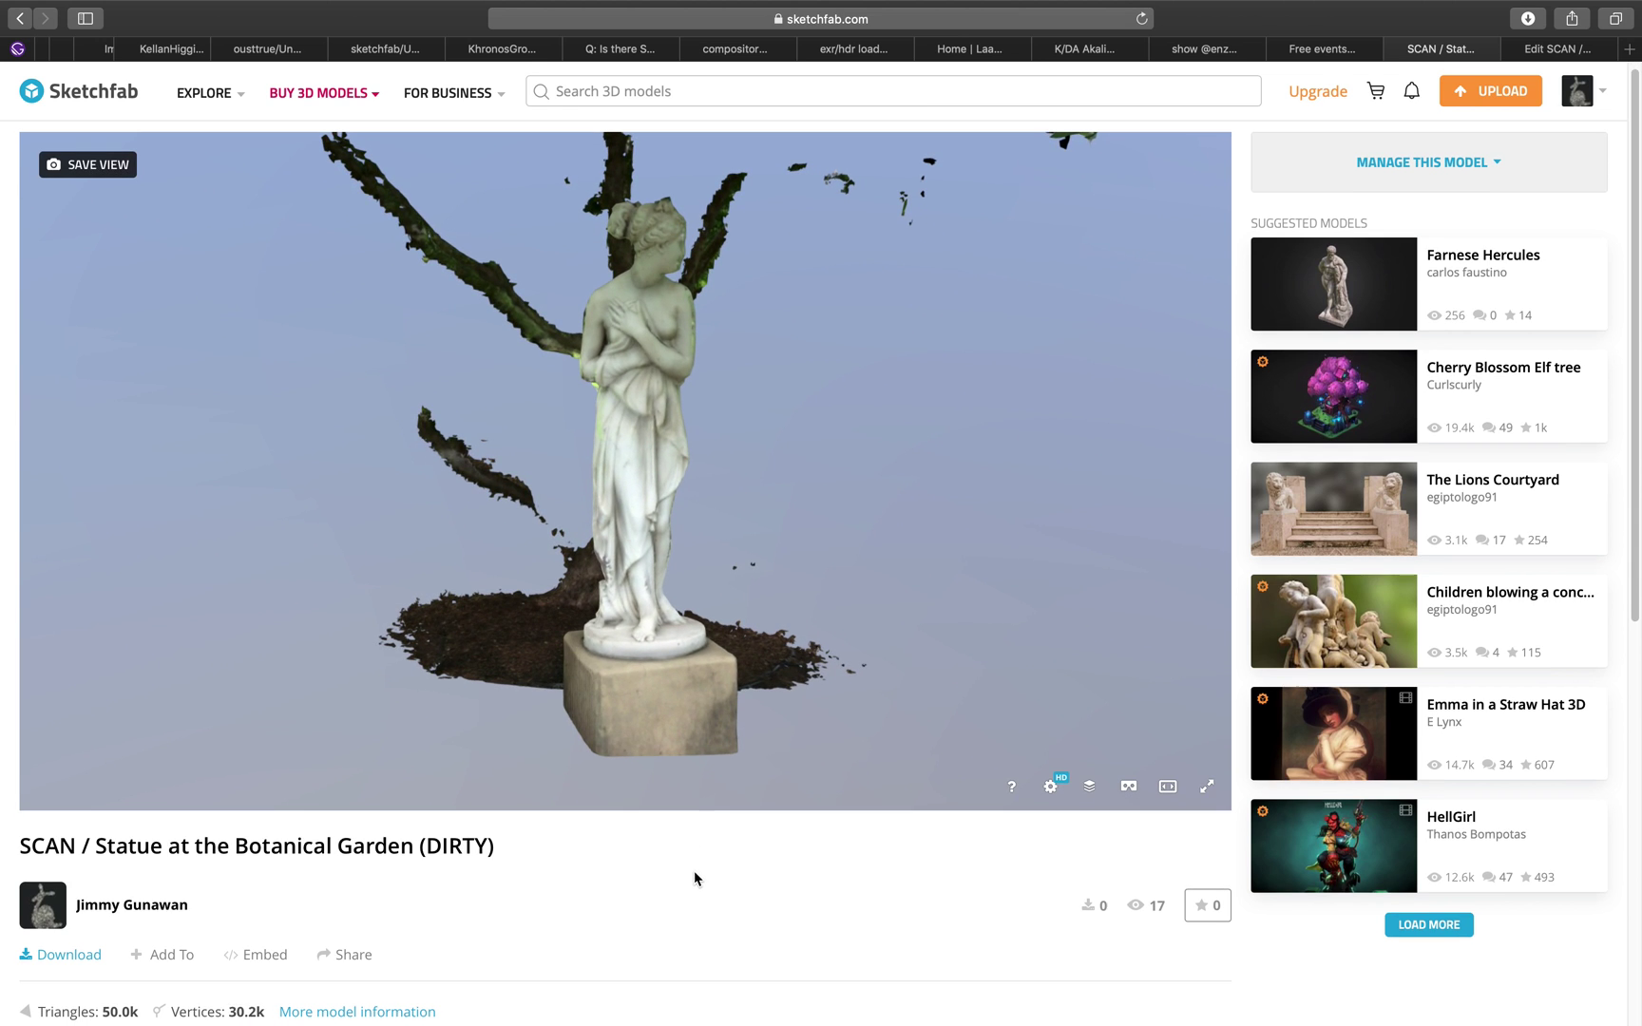
{"action": "scroll", "coordinate": [590, 865], "scroll_direction": "down", "scroll_amount": 2}
{"action": "scroll", "coordinate": [557, 853], "scroll_direction": "up", "scroll_amount": 1}
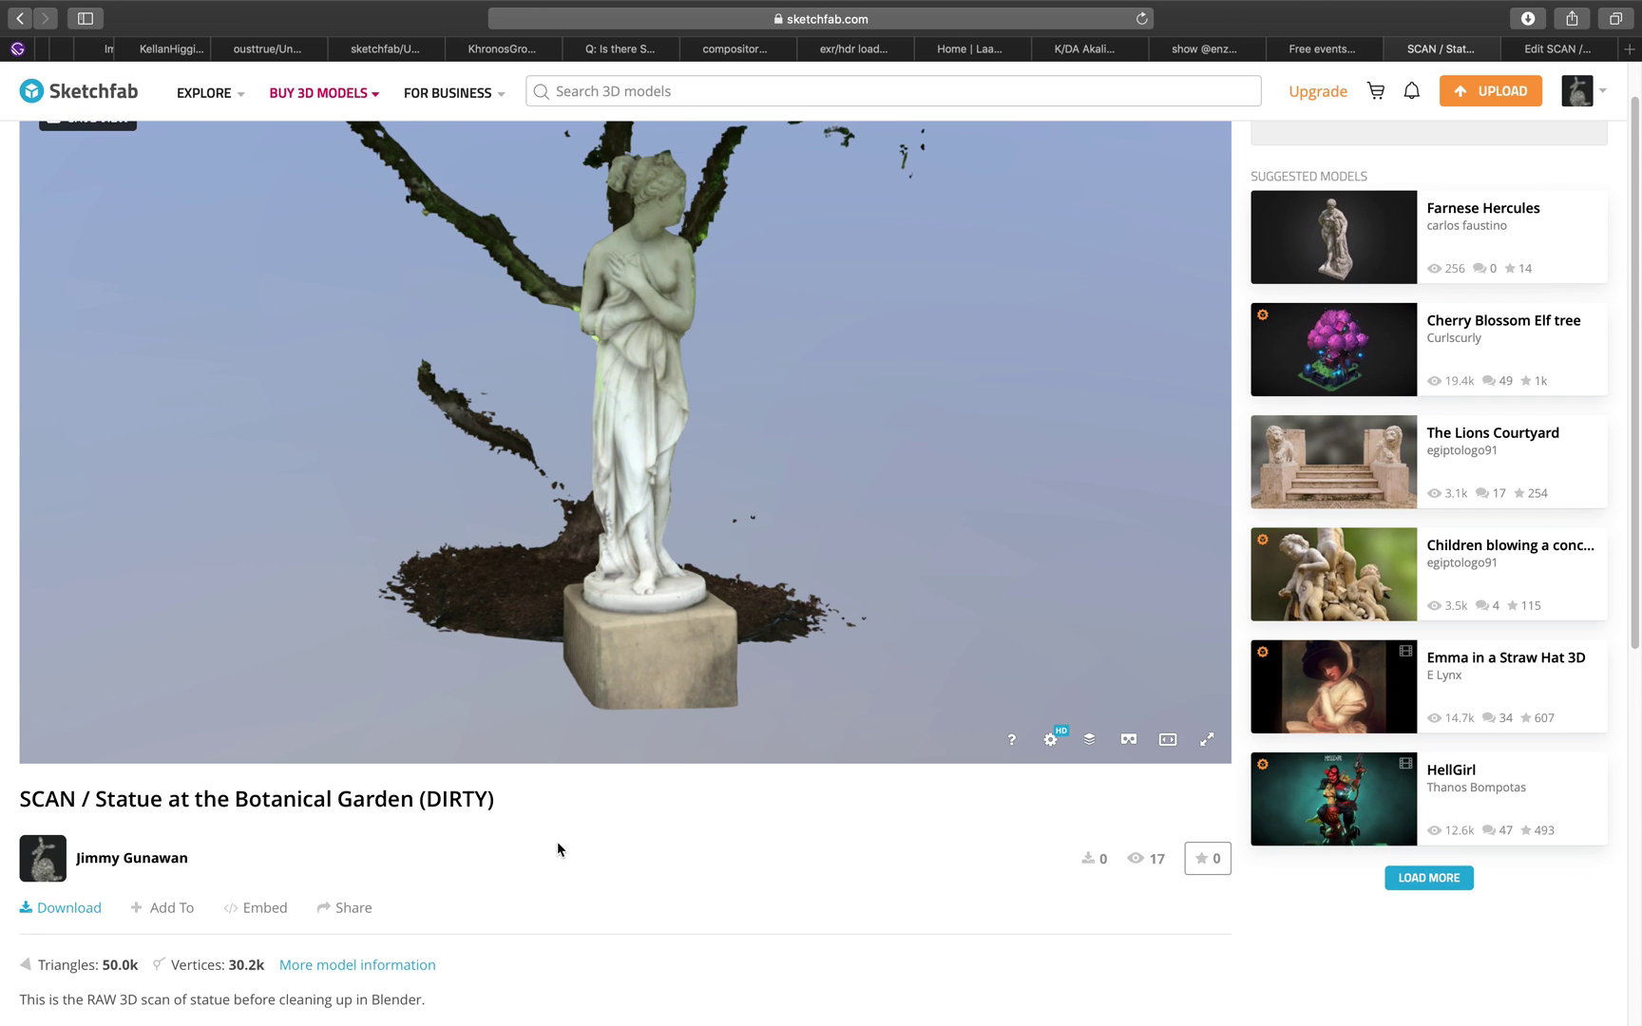
{"action": "left_click_drag", "start_coordinate": [570, 628], "coordinate": [551, 588]}
{"action": "scroll", "coordinate": [717, 881], "scroll_direction": "up", "scroll_amount": 1}
{"action": "mouse_move", "coordinate": [702, 669]}
{"action": "left_mouse_down"}
{"action": "mouse_move", "coordinate": [678, 660]}
{"action": "mouse_move", "coordinate": [702, 656]}
{"action": "left_mouse_up"}
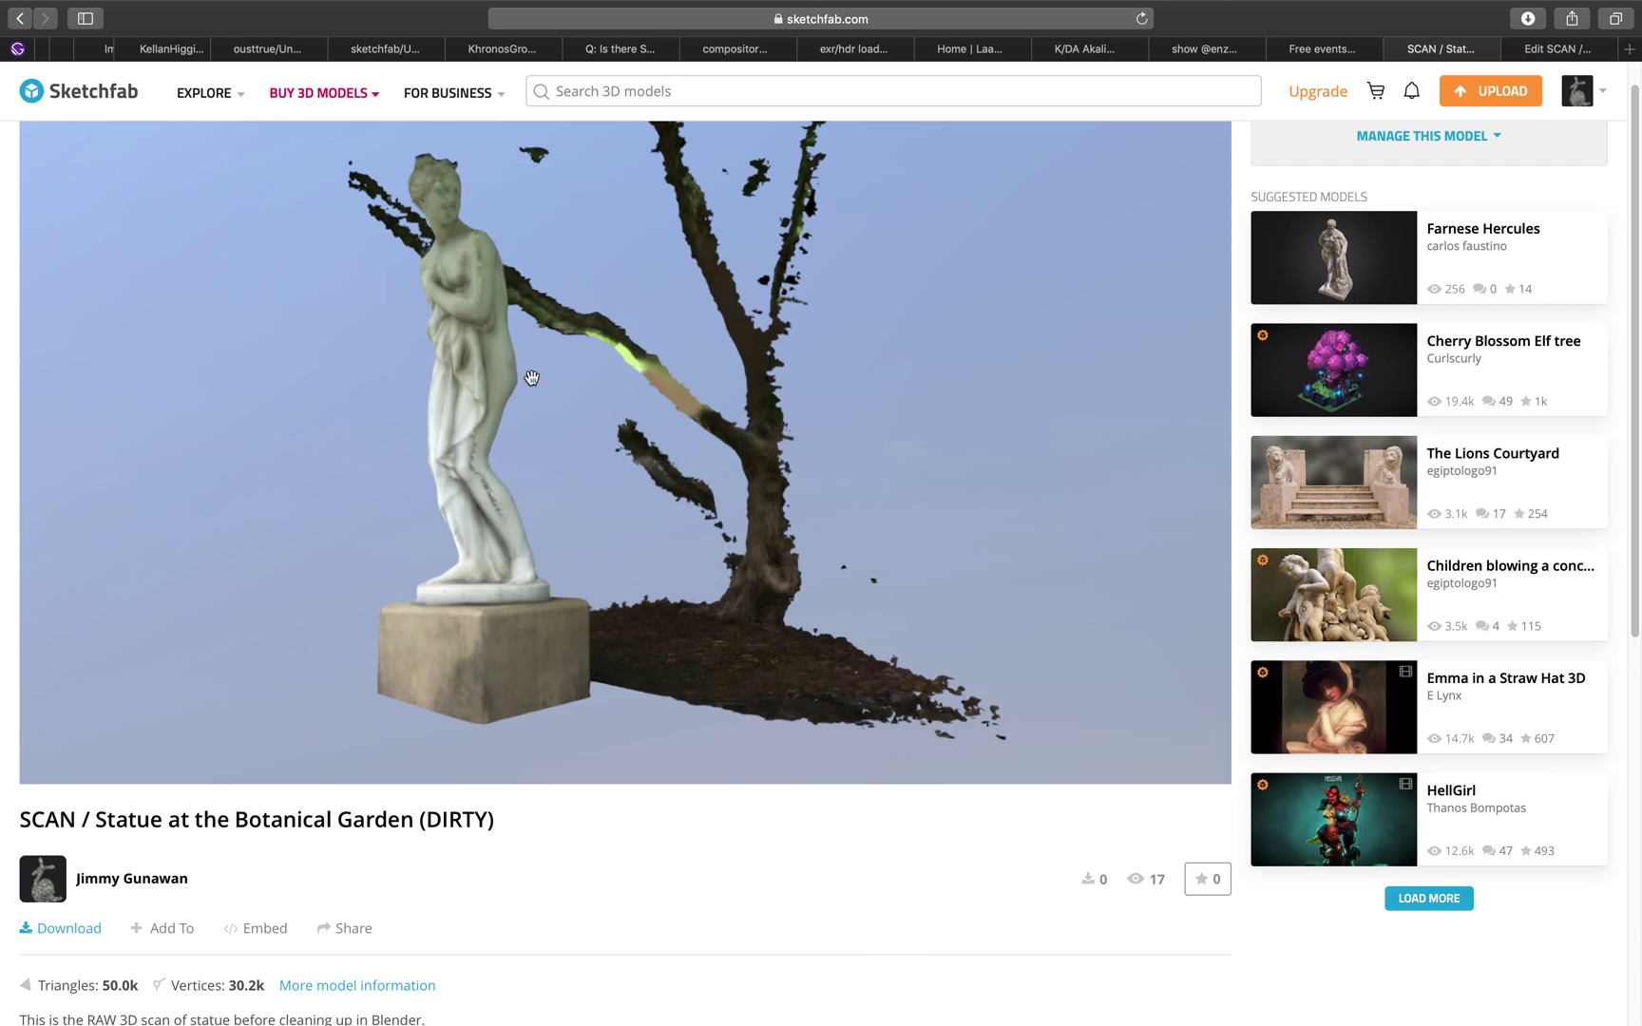
{"action": "left_click_drag", "start_coordinate": [673, 487], "coordinate": [746, 519]}
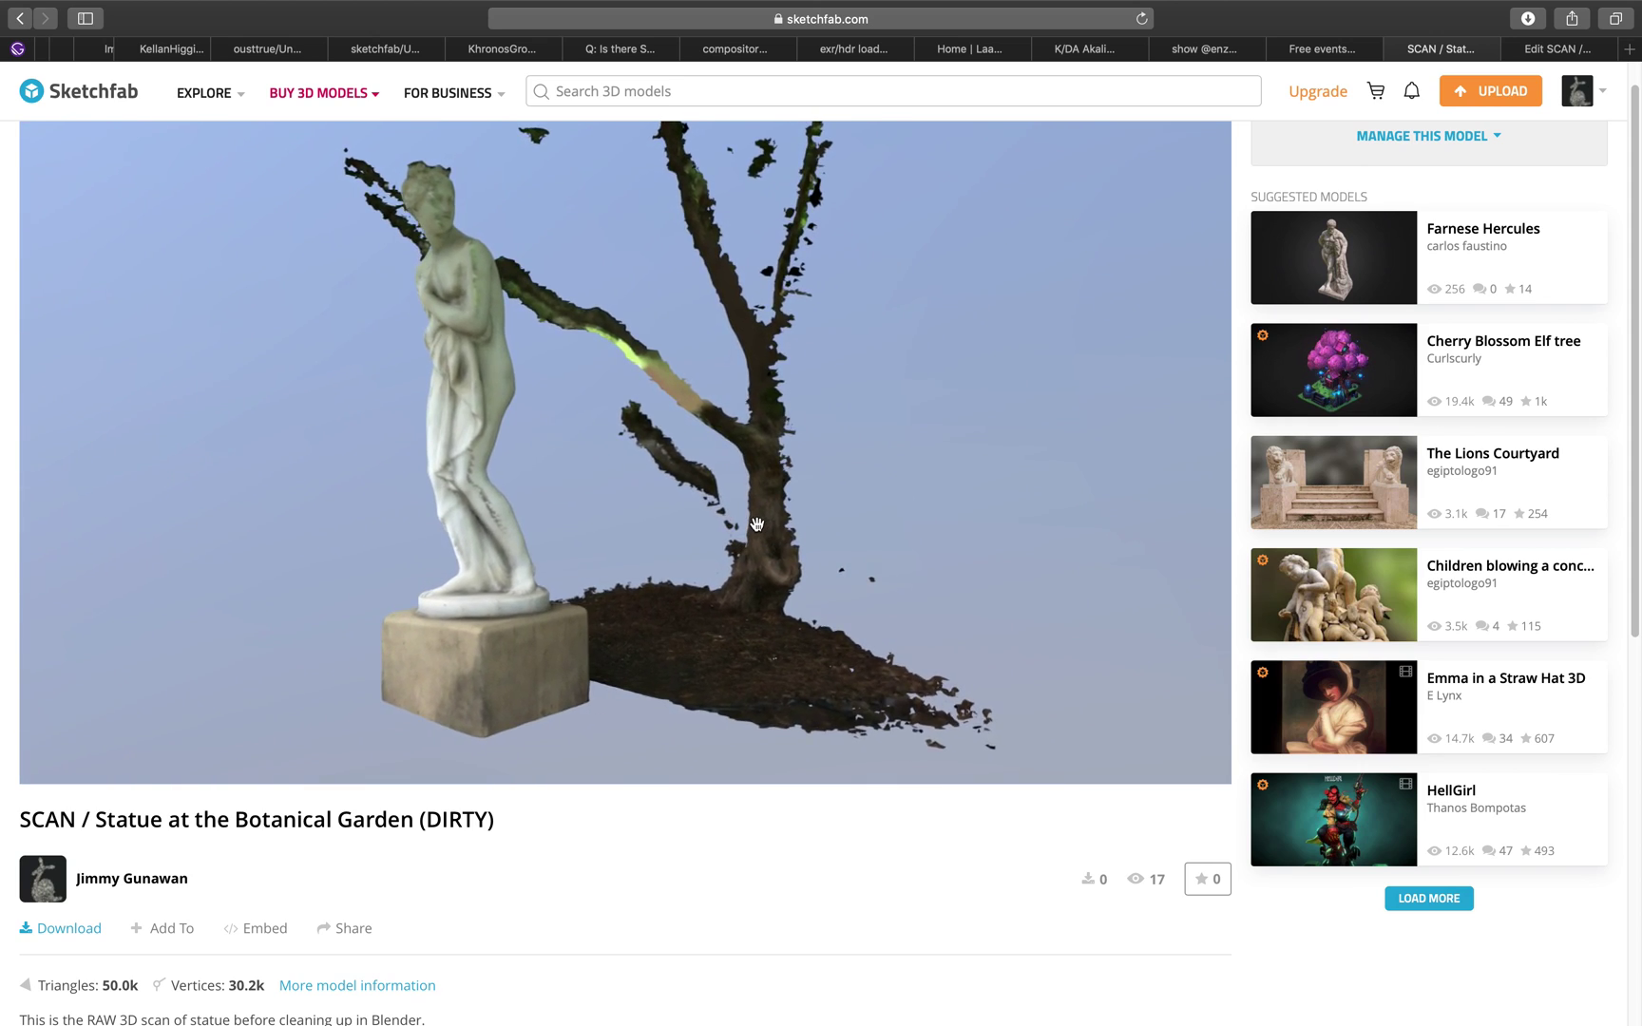
- Compare the cleaned statue in Blender with the raw scan on Sketchfab
{"action": "key", "text": "ctrl+Left"}
{"action": "mouse_move", "coordinate": [534, 553]}
{"action": "middle_mouse_down"}
{"action": "mouse_move", "coordinate": [659, 549]}
{"action": "mouse_move", "coordinate": [113, 548]}
{"action": "mouse_move", "coordinate": [692, 563]}
{"action": "mouse_move", "coordinate": [542, 561]}
{"action": "mouse_move", "coordinate": [564, 531]}
{"action": "middle_mouse_up"}
{"action": "scroll", "coordinate": [592, 559], "scroll_direction": "up", "scroll_amount": 2}
{"action": "key", "text": "ctrl+Right"}
{"action": "mouse_move", "coordinate": [640, 437]}
{"action": "left_mouse_down"}
{"action": "mouse_move", "coordinate": [706, 502]}
{"action": "mouse_move", "coordinate": [645, 385]}
{"action": "mouse_move", "coordinate": [656, 359]}
{"action": "mouse_move", "coordinate": [669, 368]}
{"action": "left_mouse_up"}
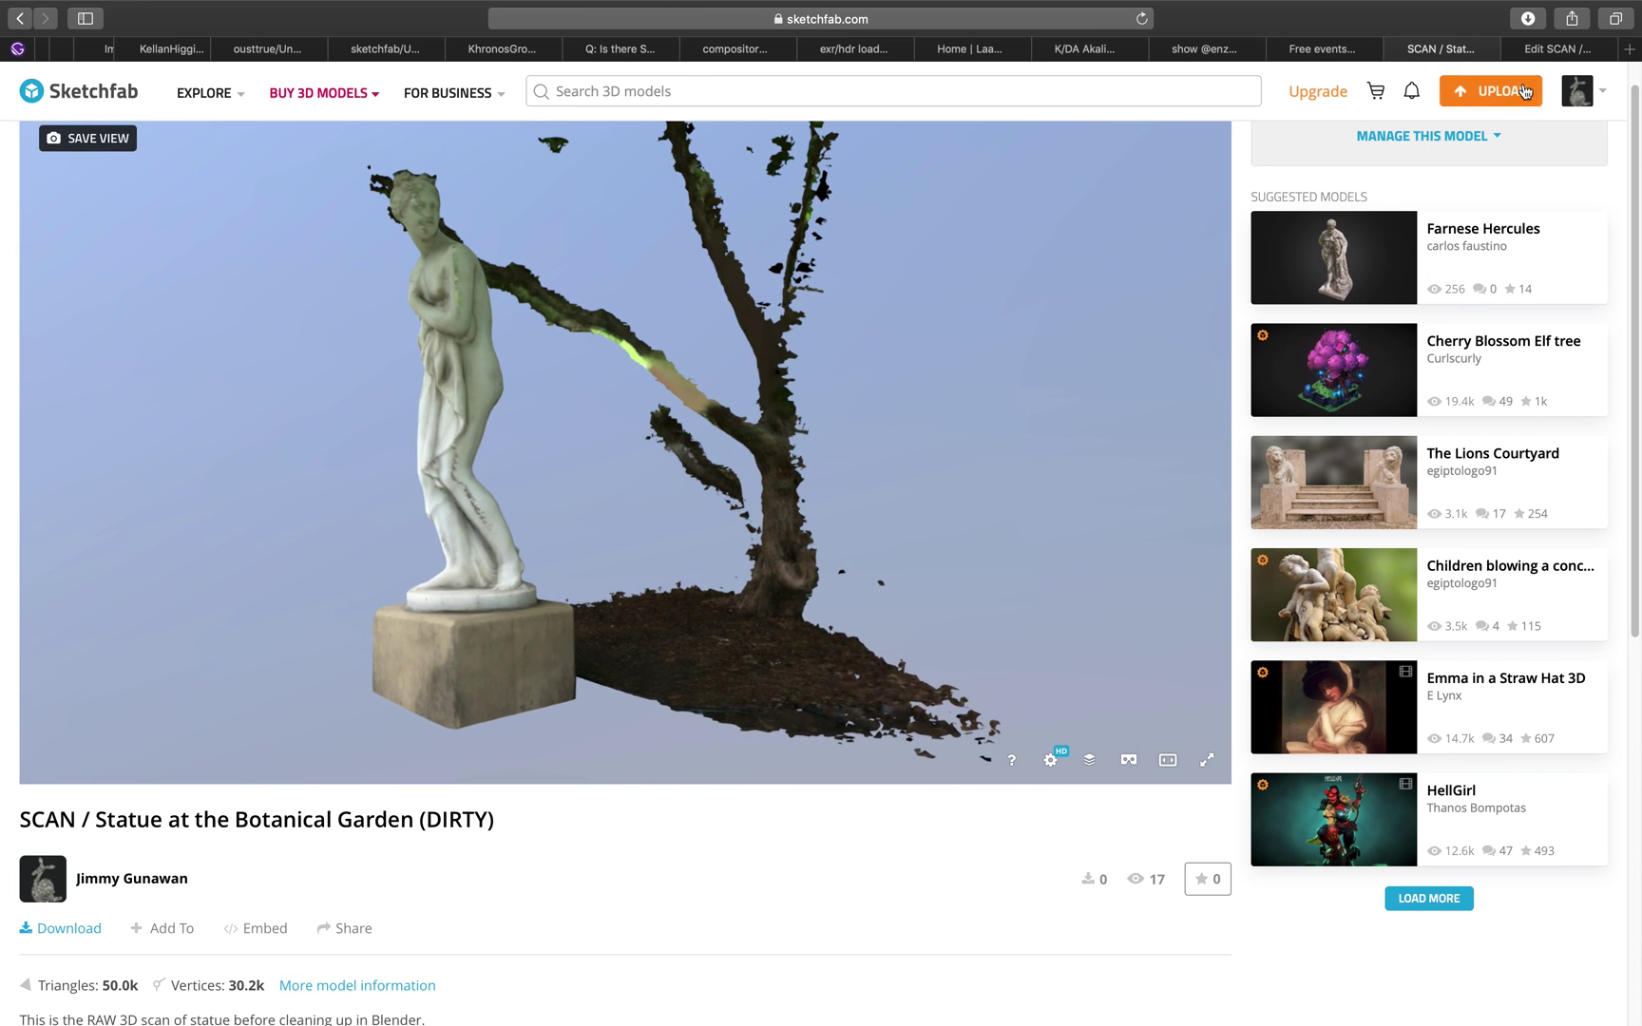
- Switch to the editor of the statue scan marked CLEANED and try Baked AO for its ground shadows
{"action": "left_click", "coordinate": [1544, 50]}
{"action": "mouse_move", "coordinate": [1012, 486]}
{"action": "left_mouse_down"}
{"action": "mouse_move", "coordinate": [1085, 476]}
{"action": "mouse_move", "coordinate": [958, 491]}
{"action": "mouse_move", "coordinate": [1074, 496]}
{"action": "mouse_move", "coordinate": [1049, 550]}
{"action": "mouse_move", "coordinate": [989, 601]}
{"action": "left_mouse_up"}
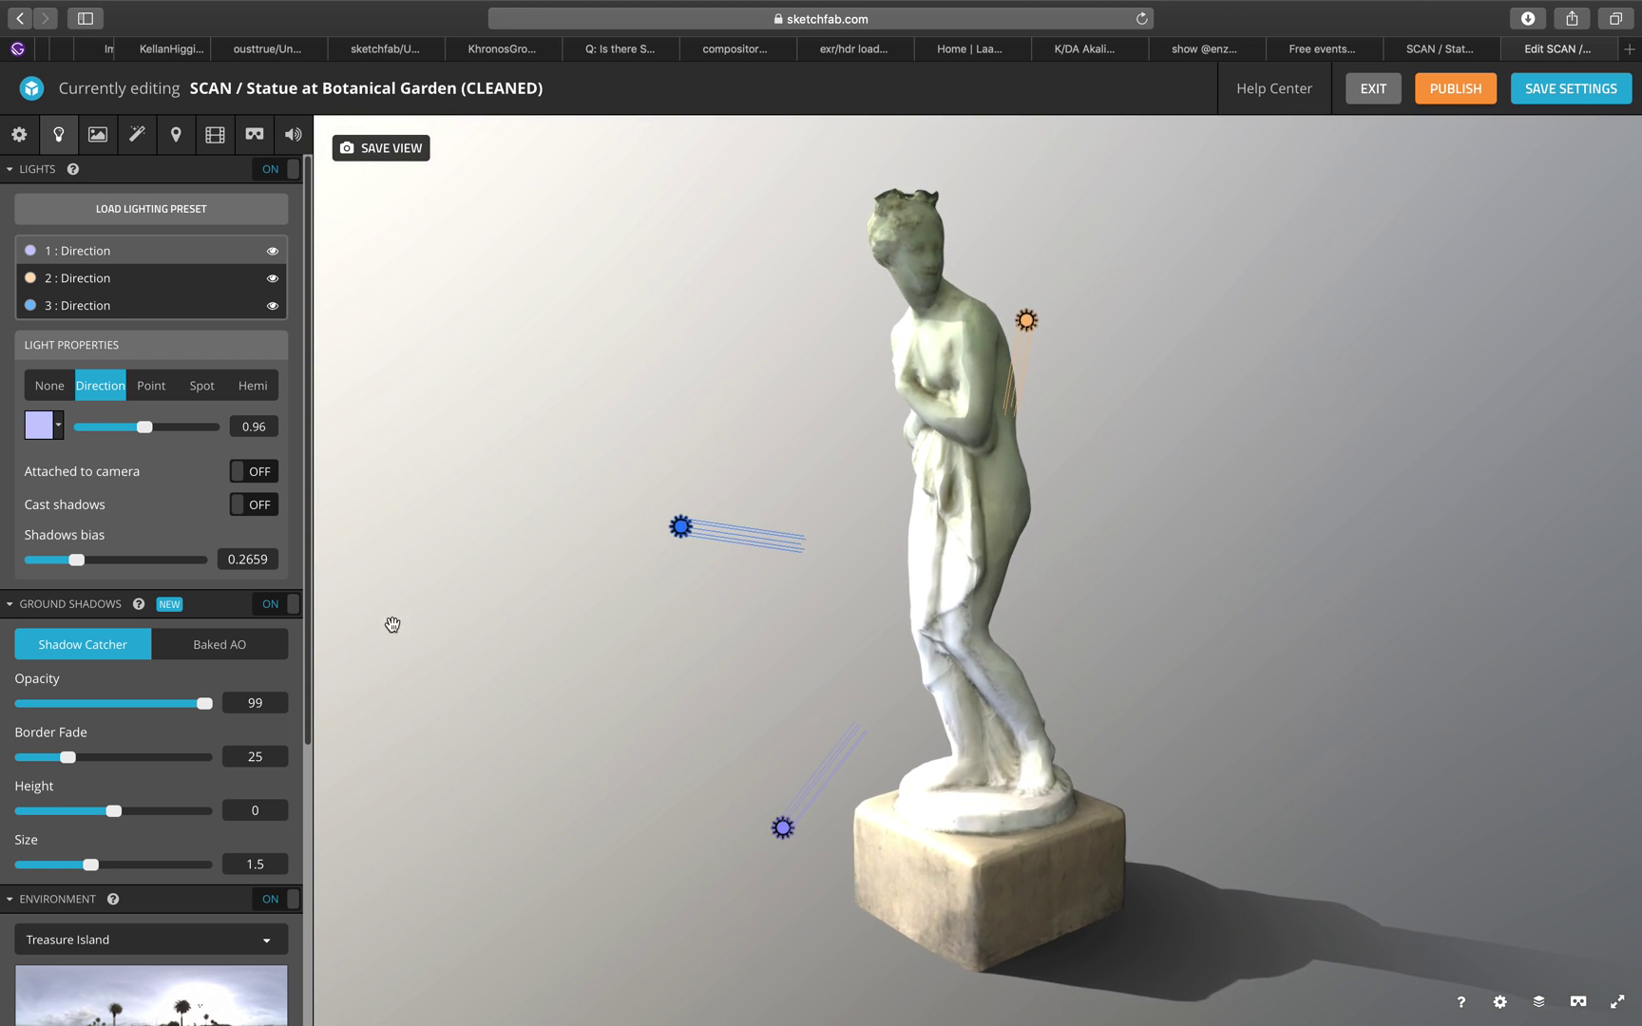
{"action": "left_click", "coordinate": [250, 654]}
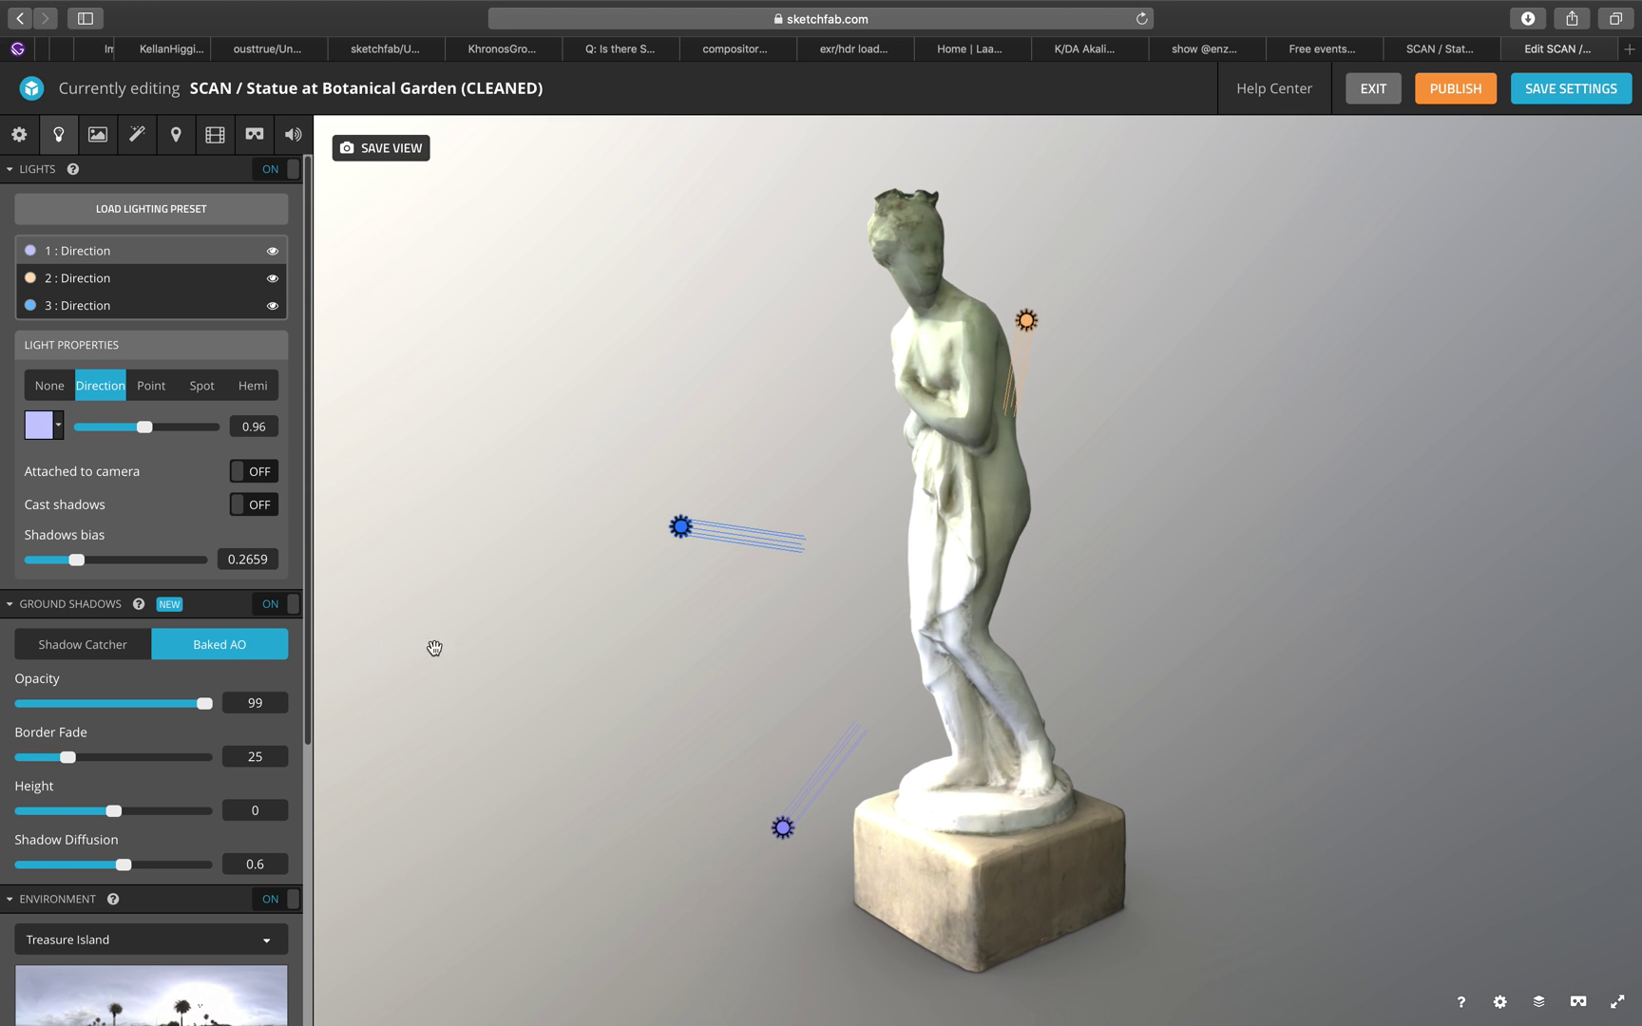
{"action": "mouse_move", "coordinate": [656, 644]}
{"action": "left_mouse_down"}
{"action": "mouse_move", "coordinate": [701, 642]}
{"action": "mouse_move", "coordinate": [672, 660]}
{"action": "mouse_move", "coordinate": [665, 646]}
{"action": "left_mouse_up"}
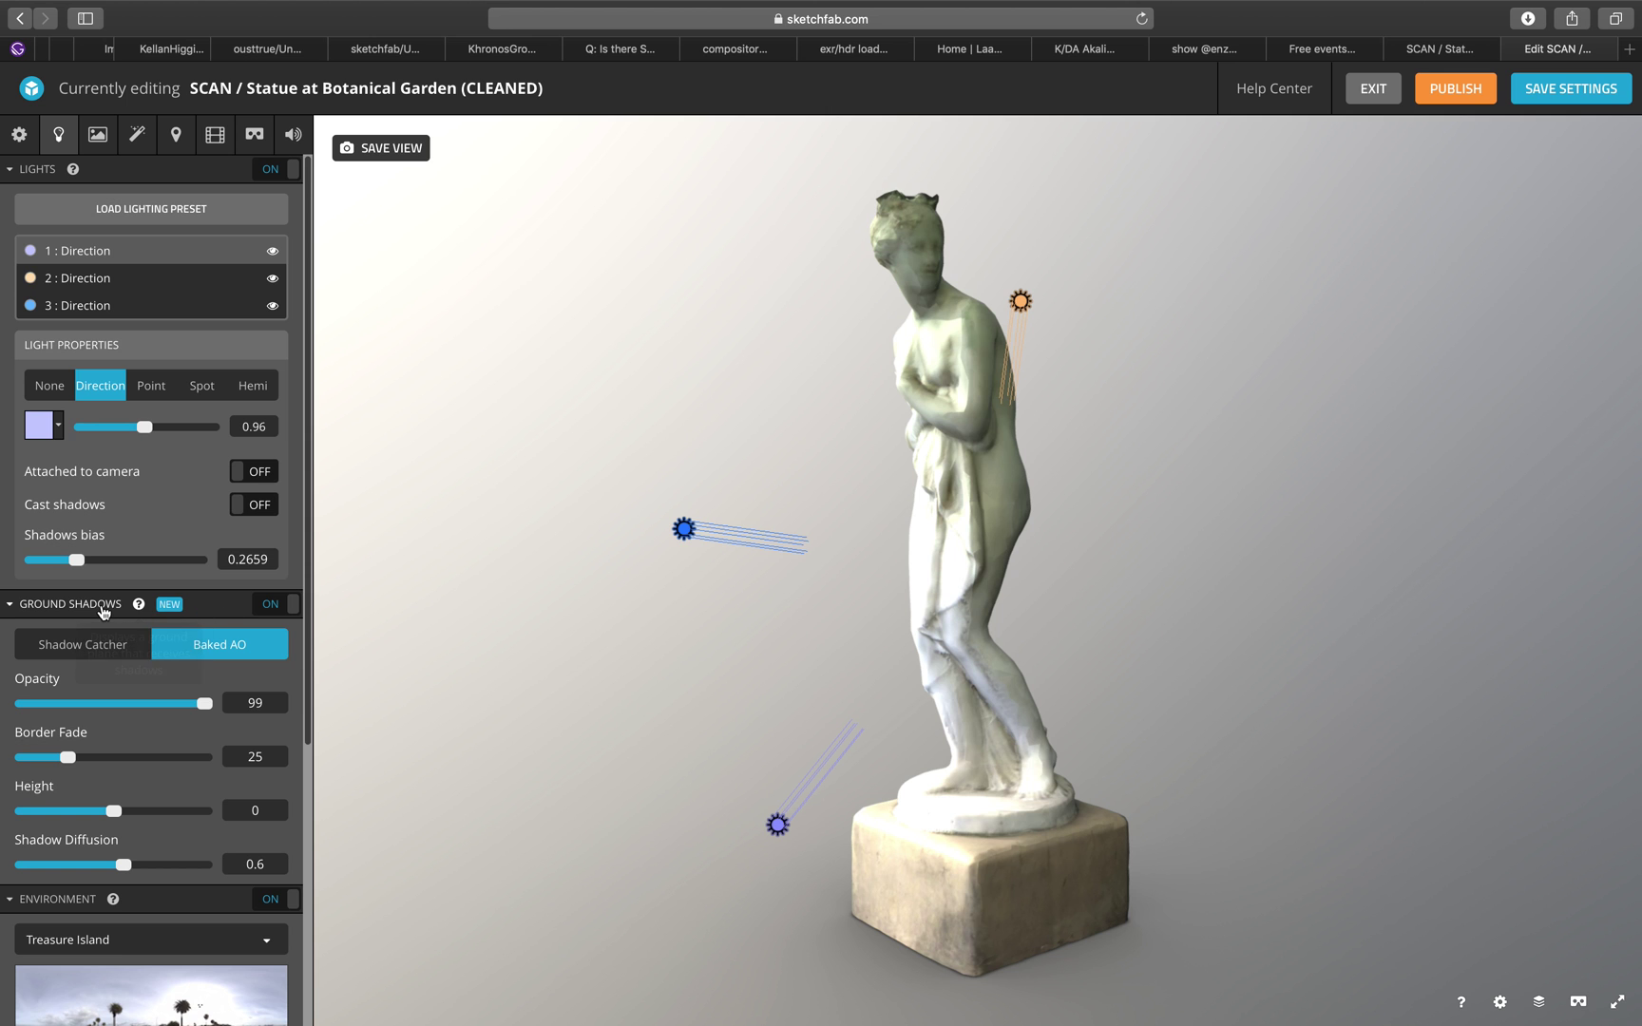
{"action": "mouse_move", "coordinate": [598, 641]}
{"action": "left_mouse_down"}
{"action": "mouse_move", "coordinate": [813, 635]}
{"action": "mouse_move", "coordinate": [624, 649]}
{"action": "left_mouse_up"}
- Set the ground shadow opacity to 91.197 and border fade to 23.645, using the Shadow Catcher type
{"action": "mouse_move", "coordinate": [202, 704]}
{"action": "left_mouse_down"}
{"action": "mouse_move", "coordinate": [165, 706]}
{"action": "mouse_move", "coordinate": [217, 713]}
{"action": "left_mouse_up"}
{"action": "left_click_drag", "start_coordinate": [562, 733], "coordinate": [957, 858]}
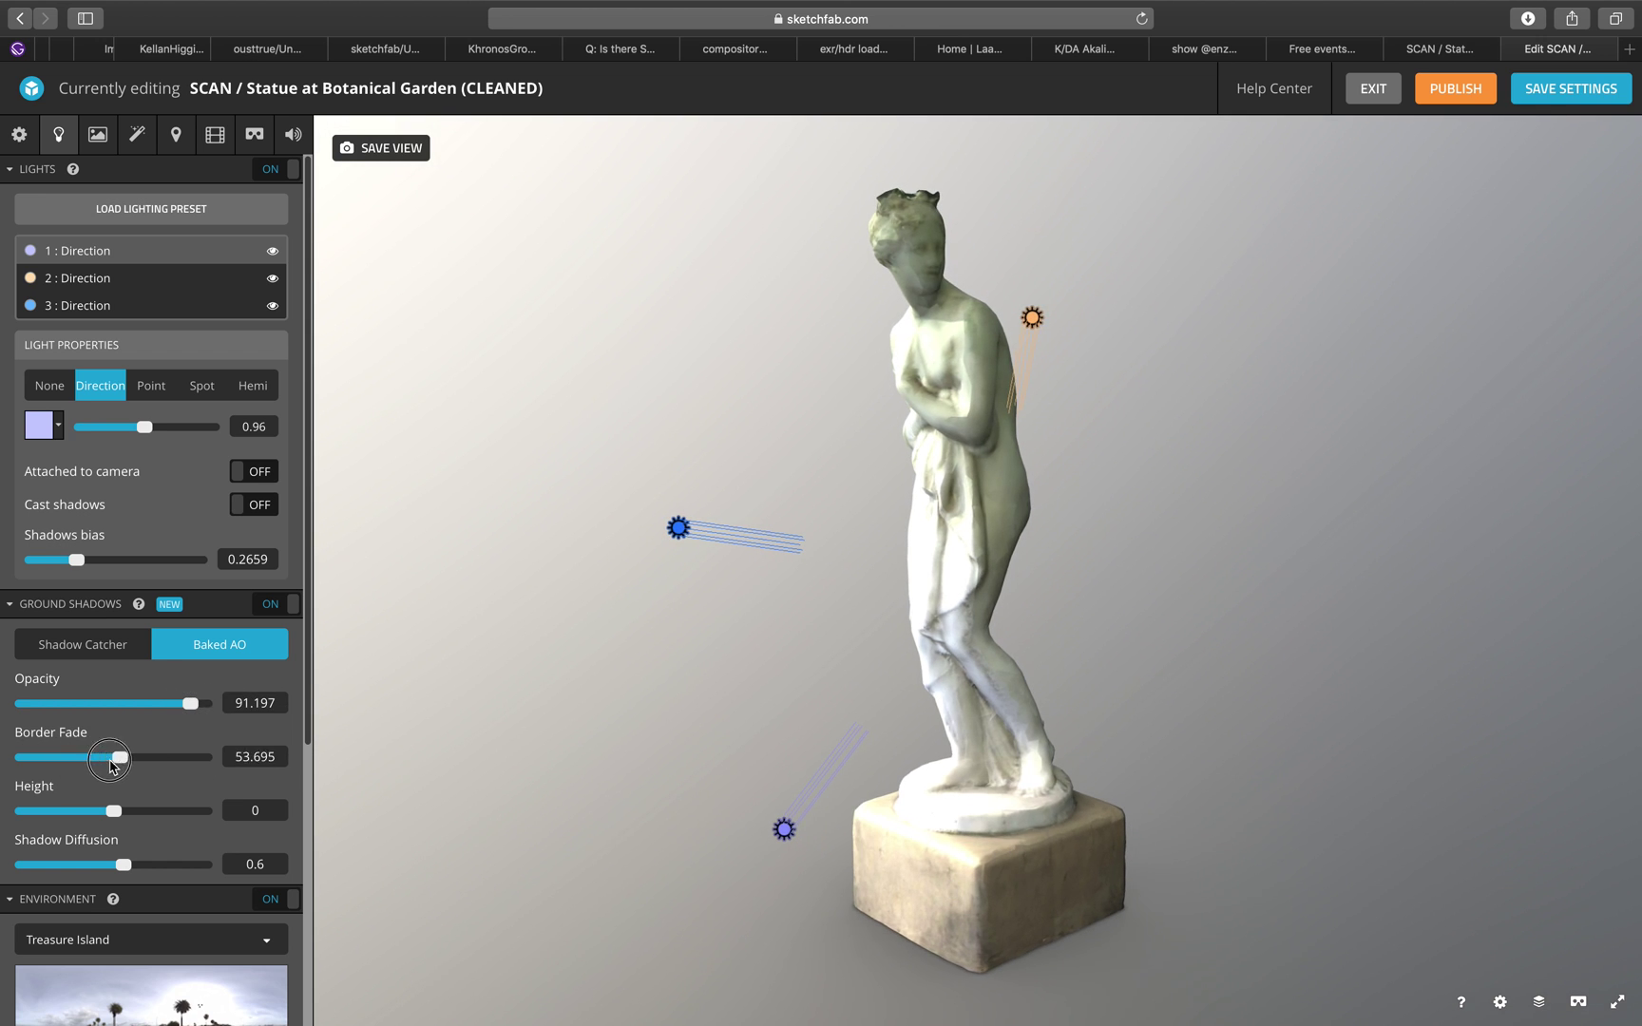
{"action": "left_click", "coordinate": [94, 643]}
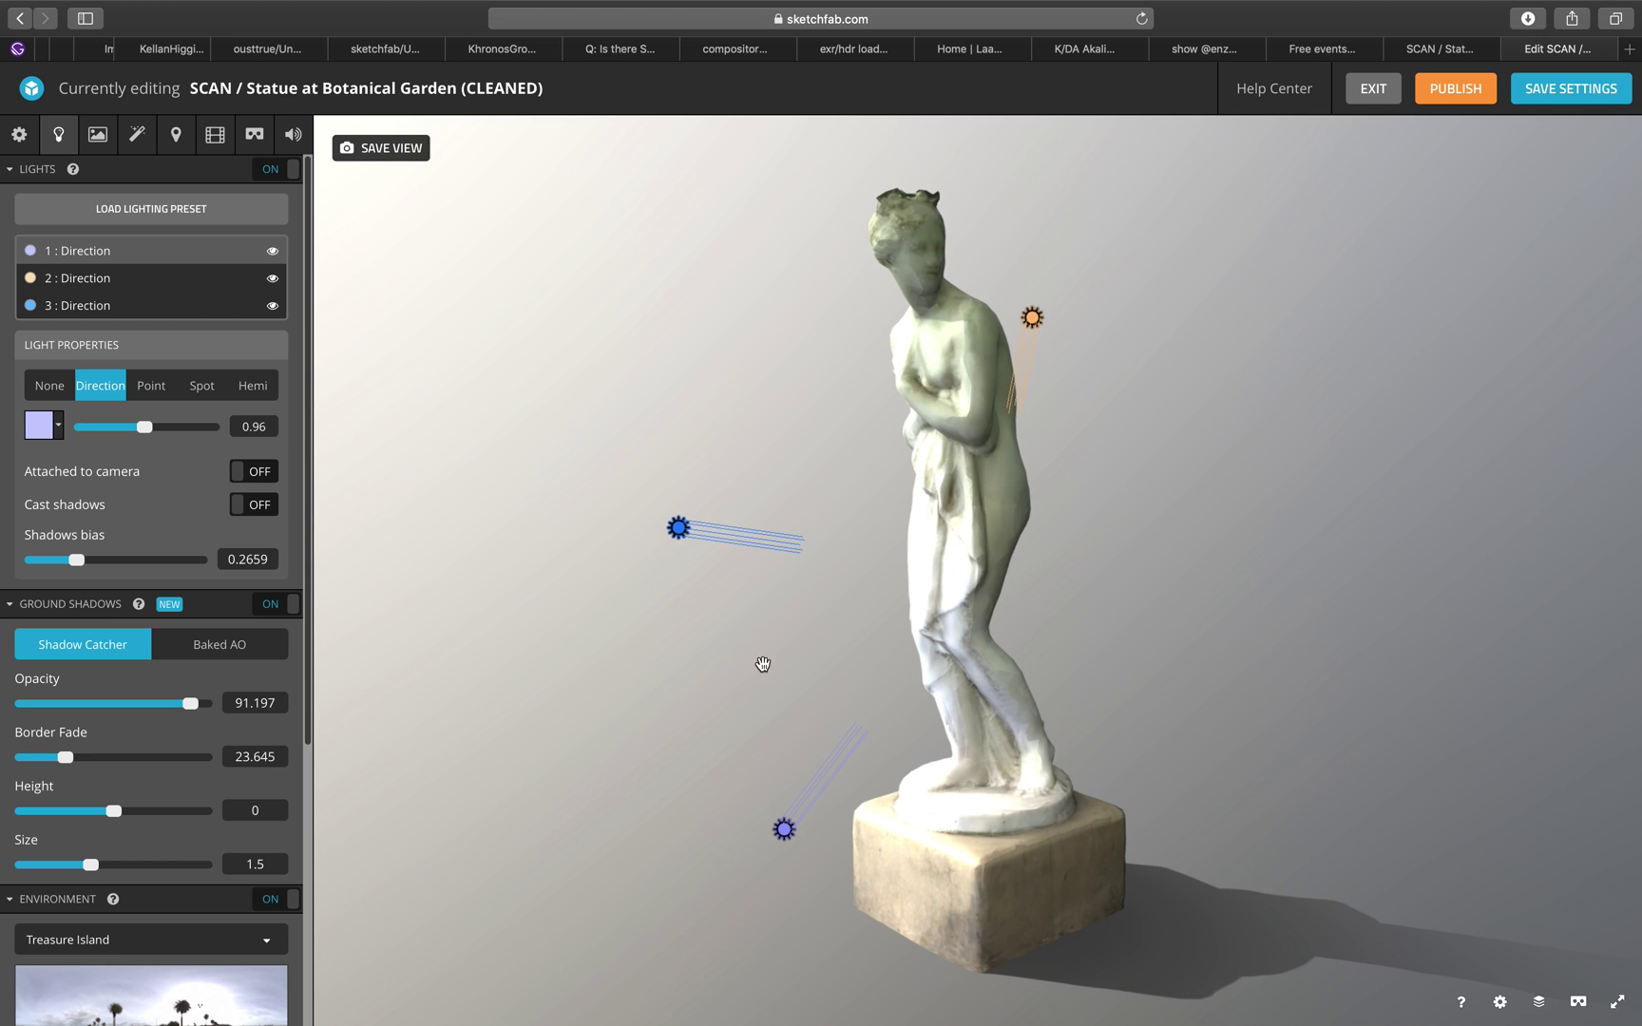
- Set the shadow catcher size to 1.62
{"action": "scroll", "coordinate": [762, 664], "scroll_direction": "down", "scroll_amount": 5}
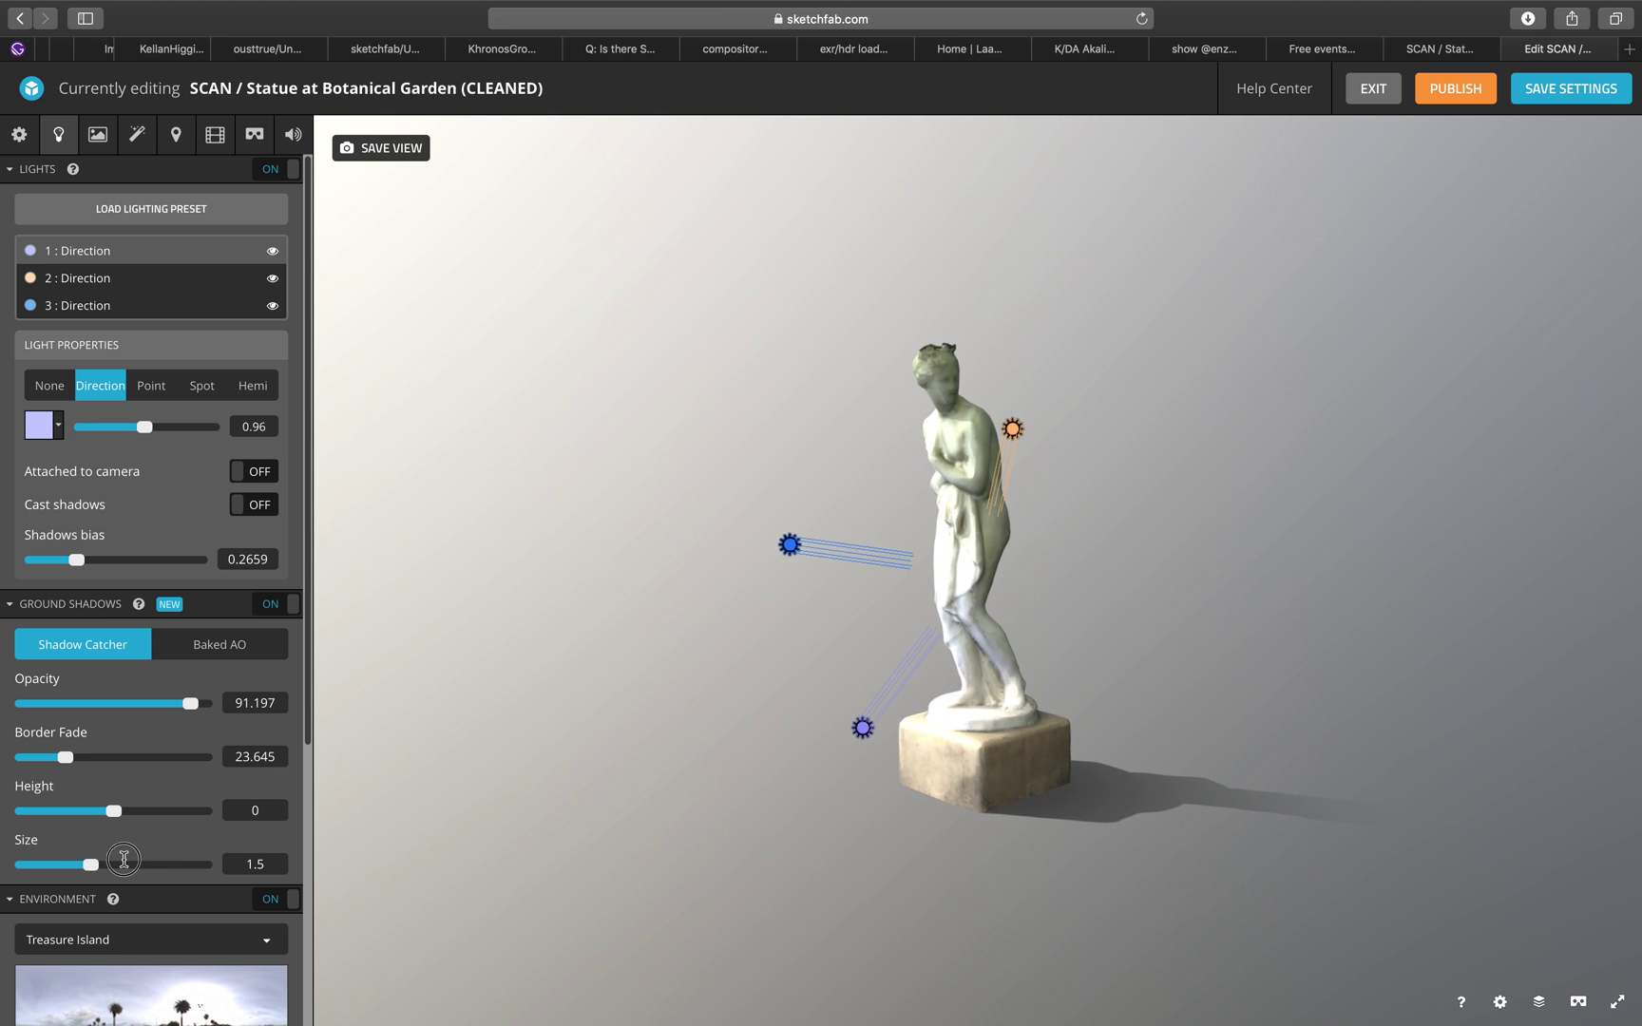
{"action": "left_click_drag", "start_coordinate": [84, 863], "coordinate": [95, 867]}
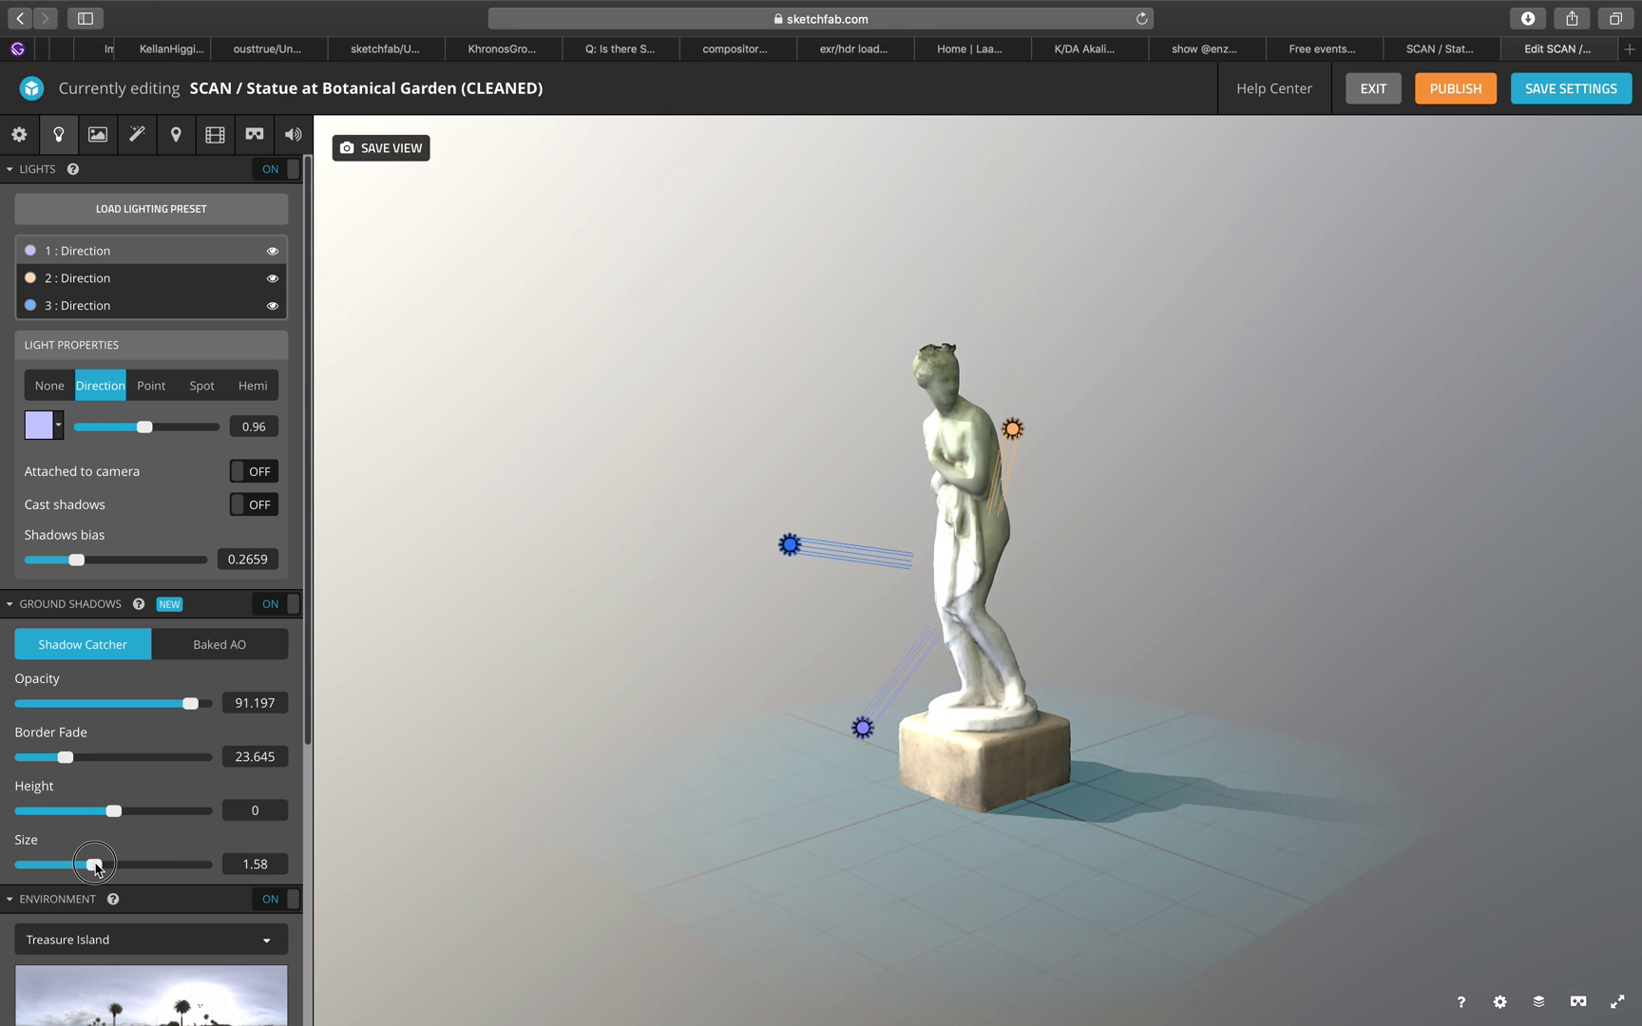
{"action": "scroll", "coordinate": [863, 658], "scroll_direction": "up", "scroll_amount": 5}
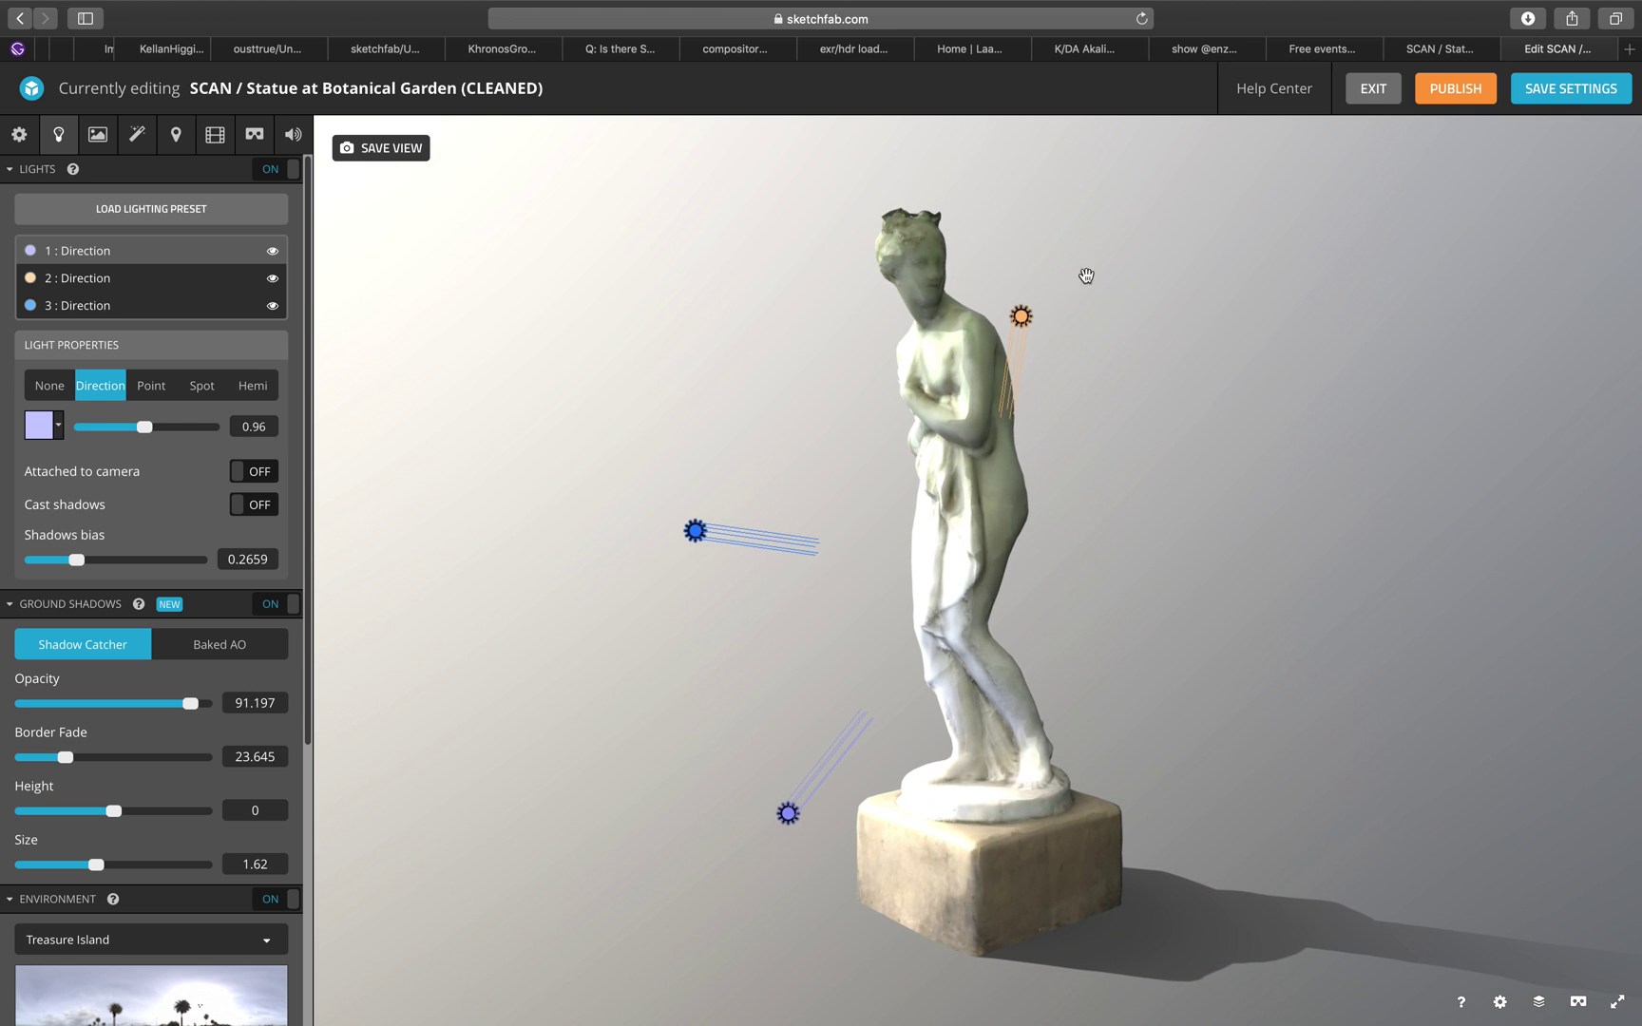
- Return to the DIRTY scan page and inspect the statue, tree and ground that surround it
{"action": "left_click", "coordinate": [1433, 49]}
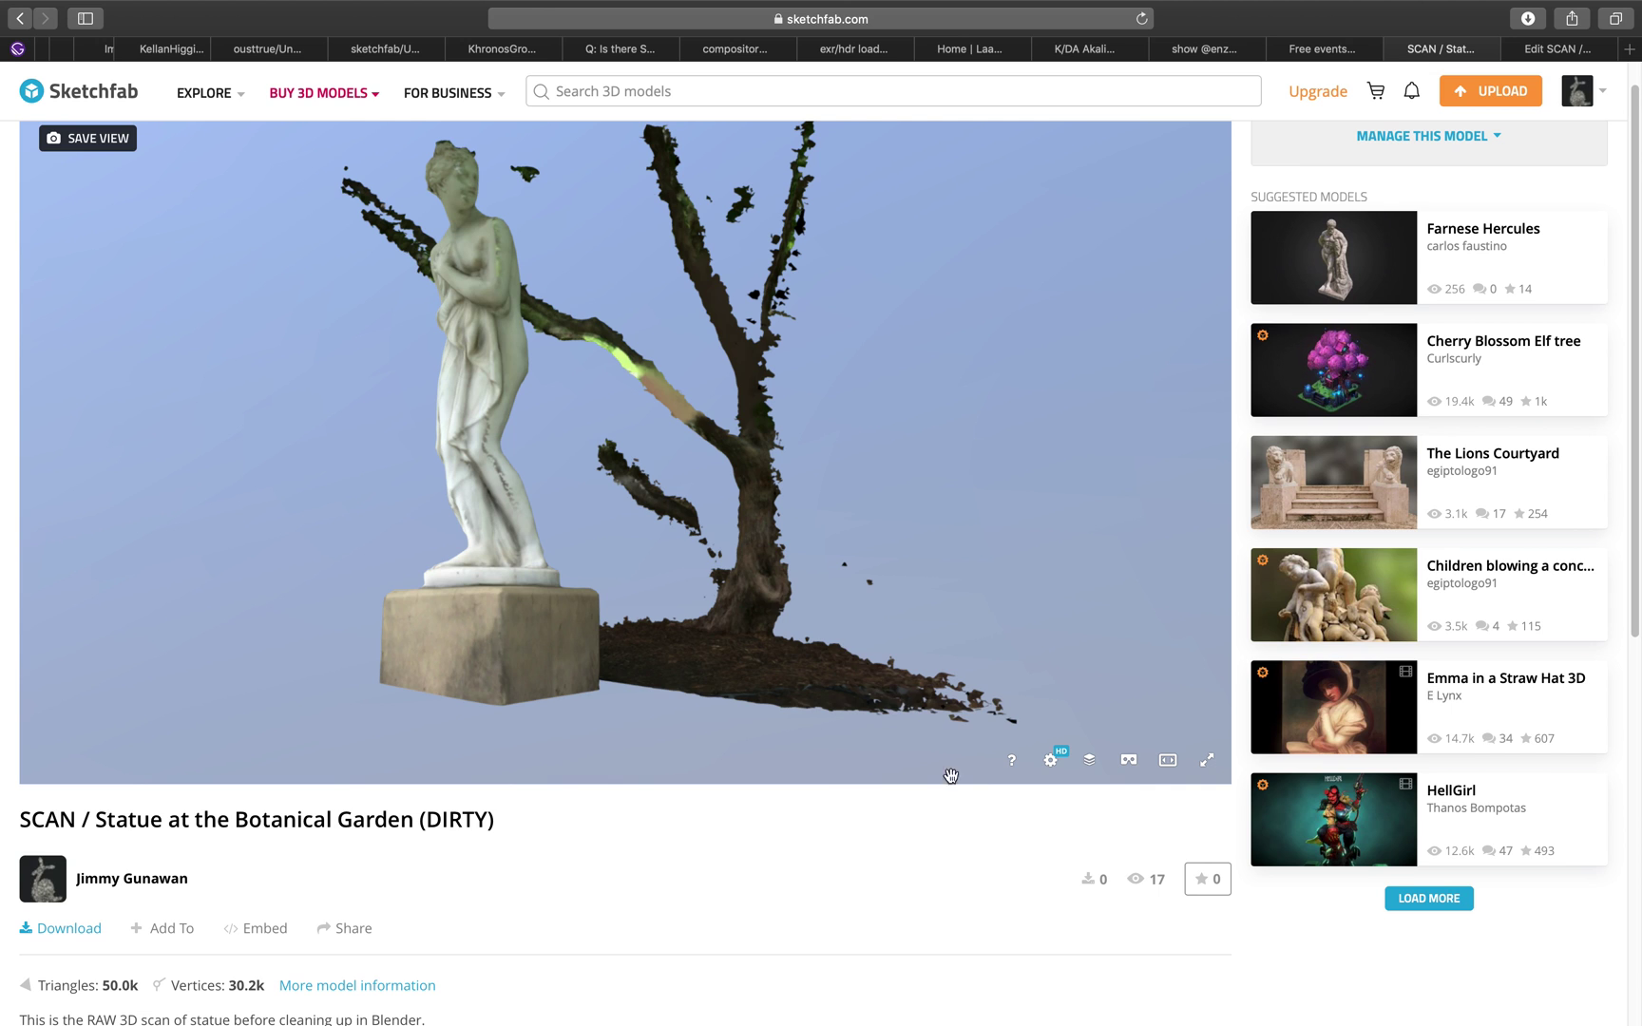
{"action": "left_click_drag", "start_coordinate": [575, 434], "coordinate": [632, 480]}
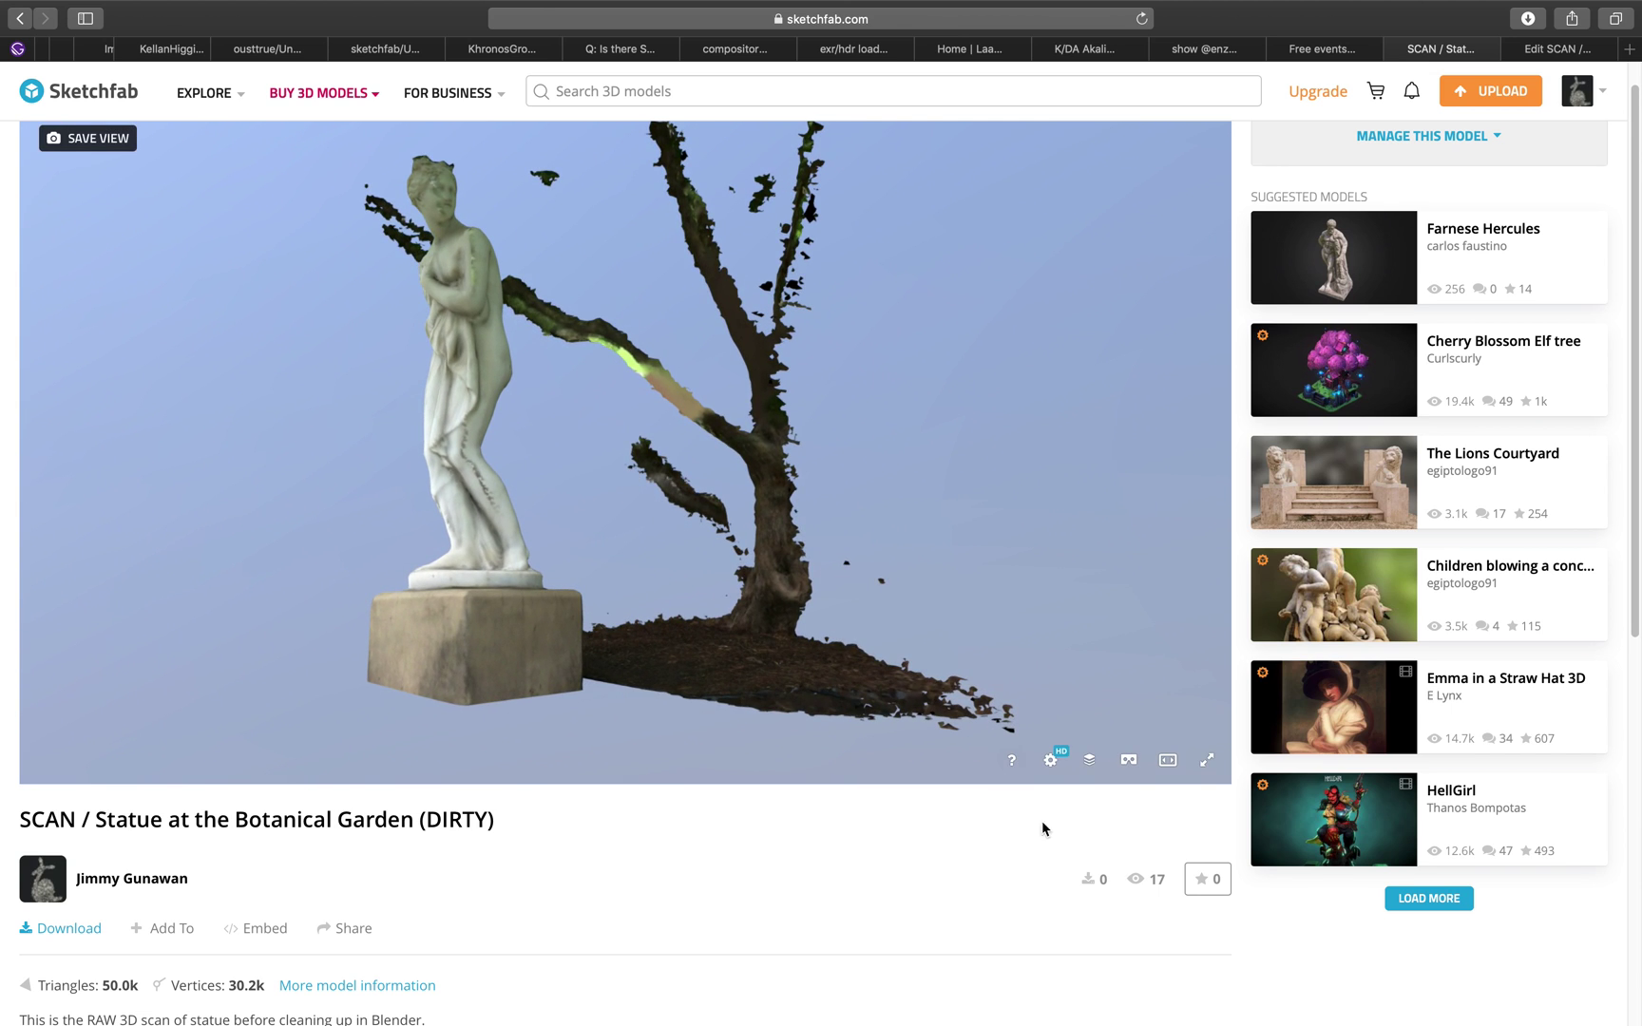
{"action": "left_click_drag", "start_coordinate": [697, 752], "coordinate": [624, 705]}
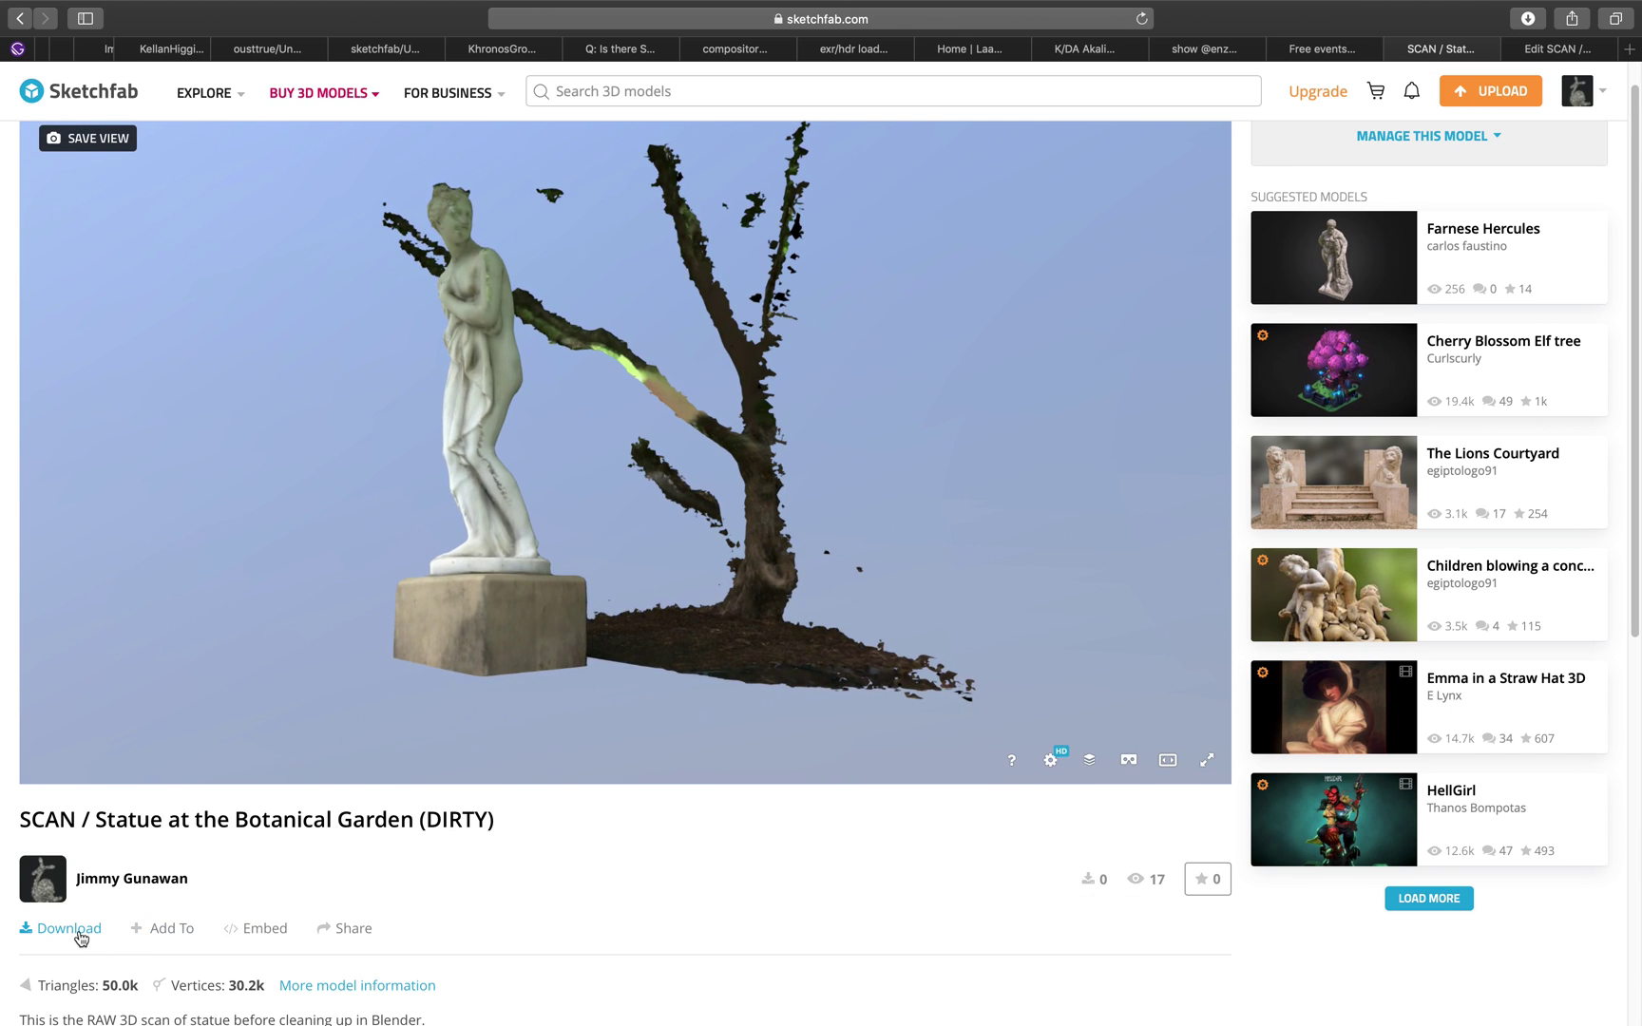
{"action": "mouse_move", "coordinate": [592, 603]}
{"action": "left_mouse_down"}
{"action": "mouse_move", "coordinate": [599, 620]}
{"action": "mouse_move", "coordinate": [685, 531]}
{"action": "left_mouse_up"}
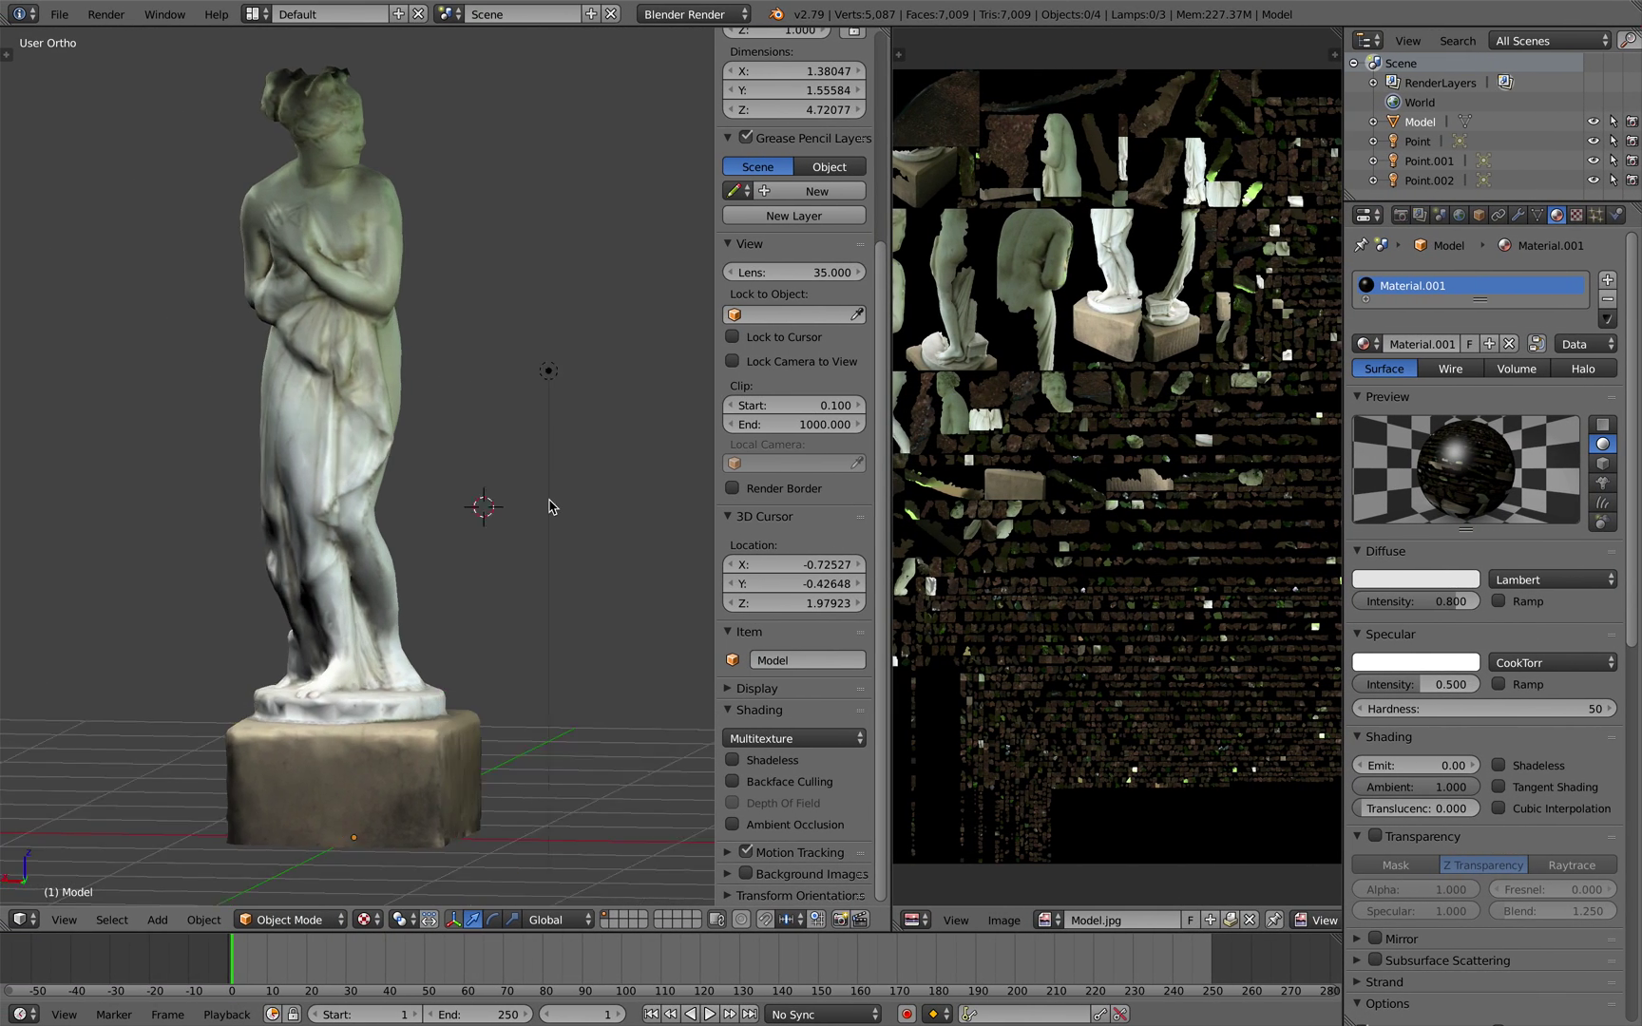
- Switch to Blender, save the cleaned statue file, and open statuebotanical_001.blend to view the statue
{"action": "middle_click_drag", "start_coordinate": [549, 508], "coordinate": [466, 501]}
{"action": "left_click", "coordinate": [66, 14]}
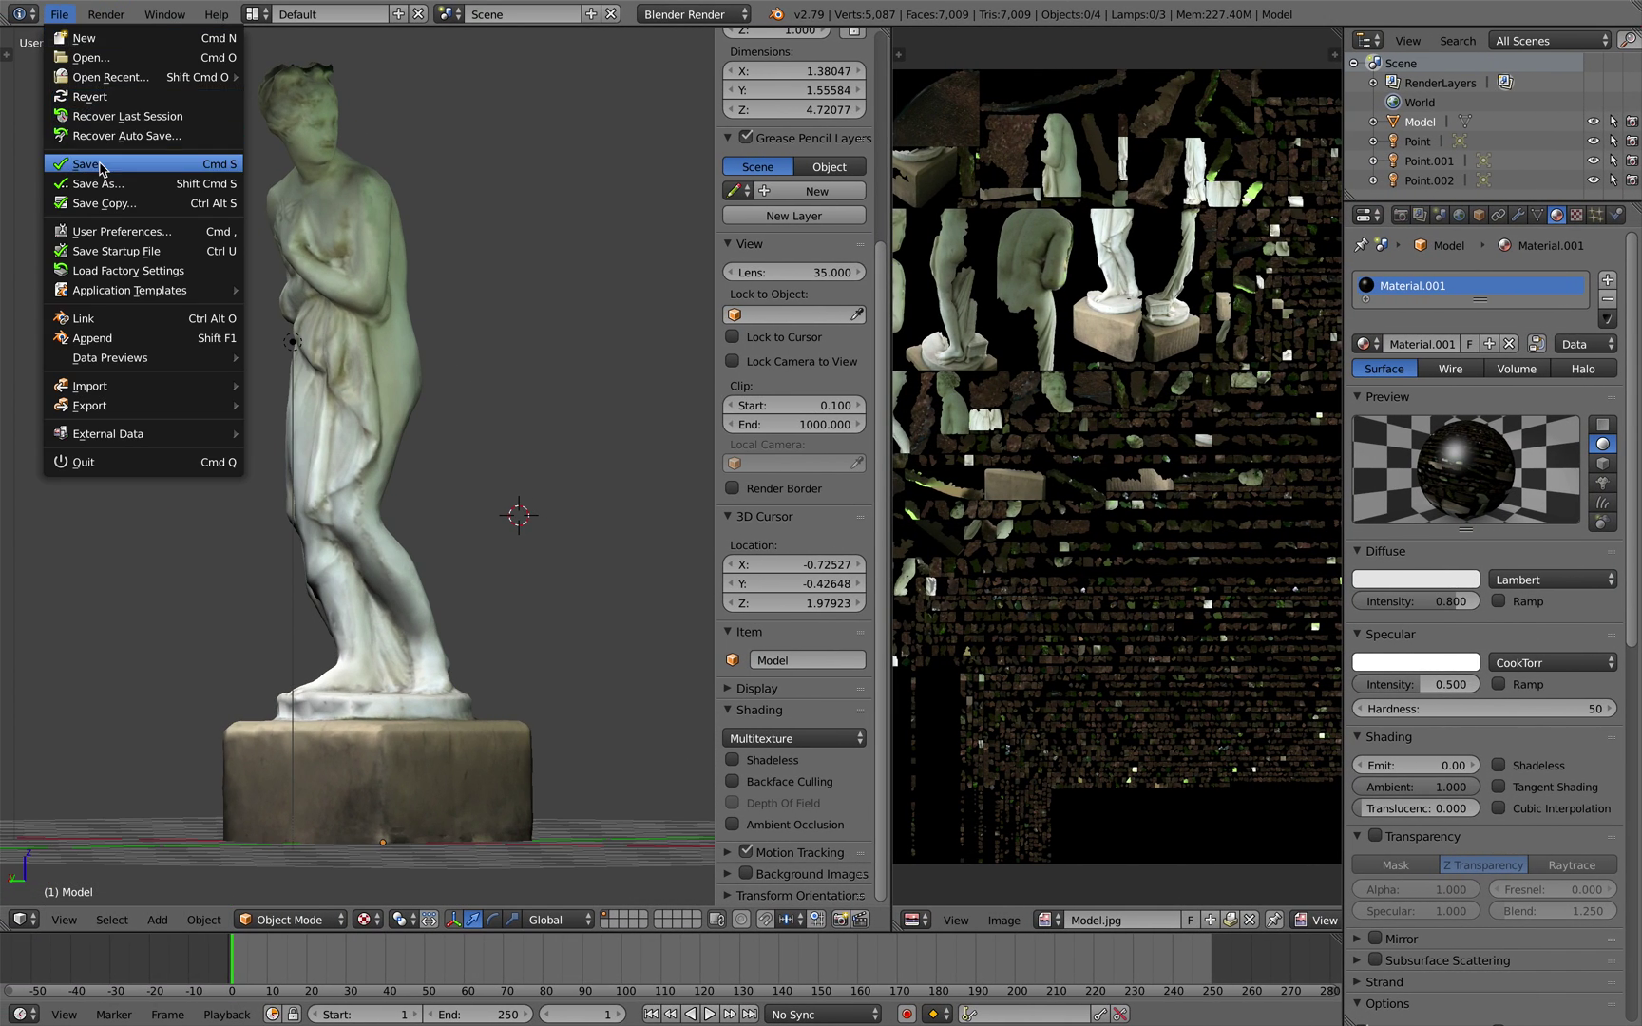
{"action": "left_click", "coordinate": [95, 164]}
{"action": "left_click", "coordinate": [59, 14]}
{"action": "left_click", "coordinate": [85, 57]}
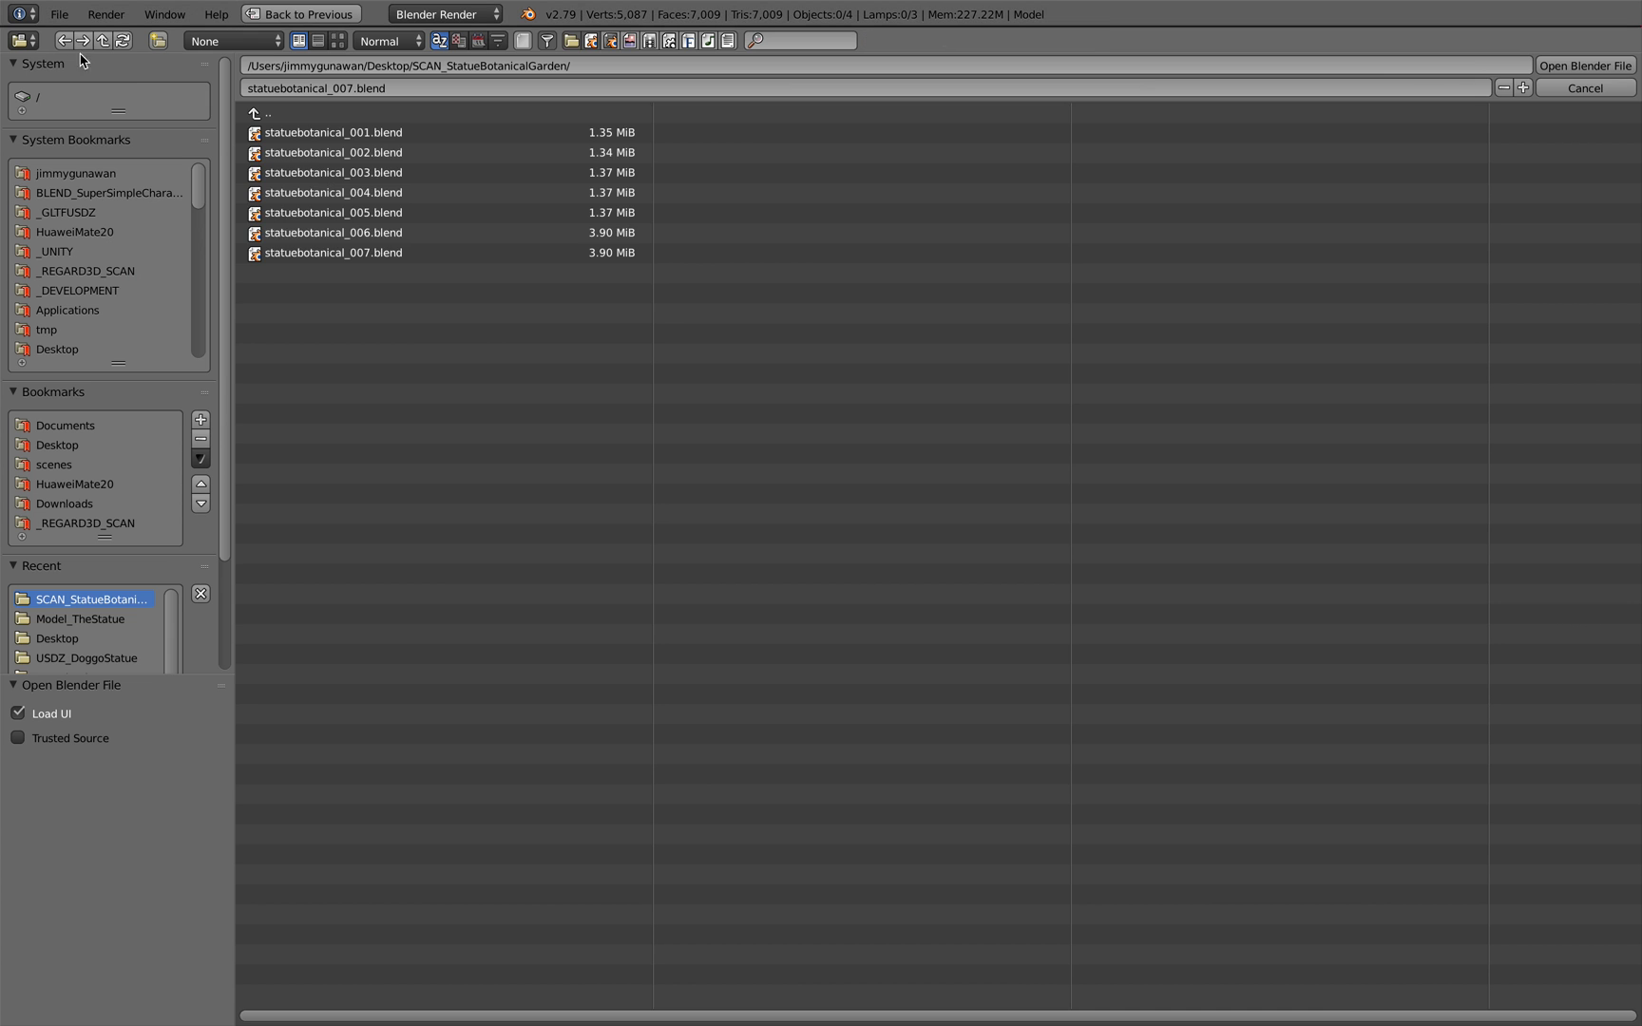
{"action": "double_click", "coordinate": [420, 132]}
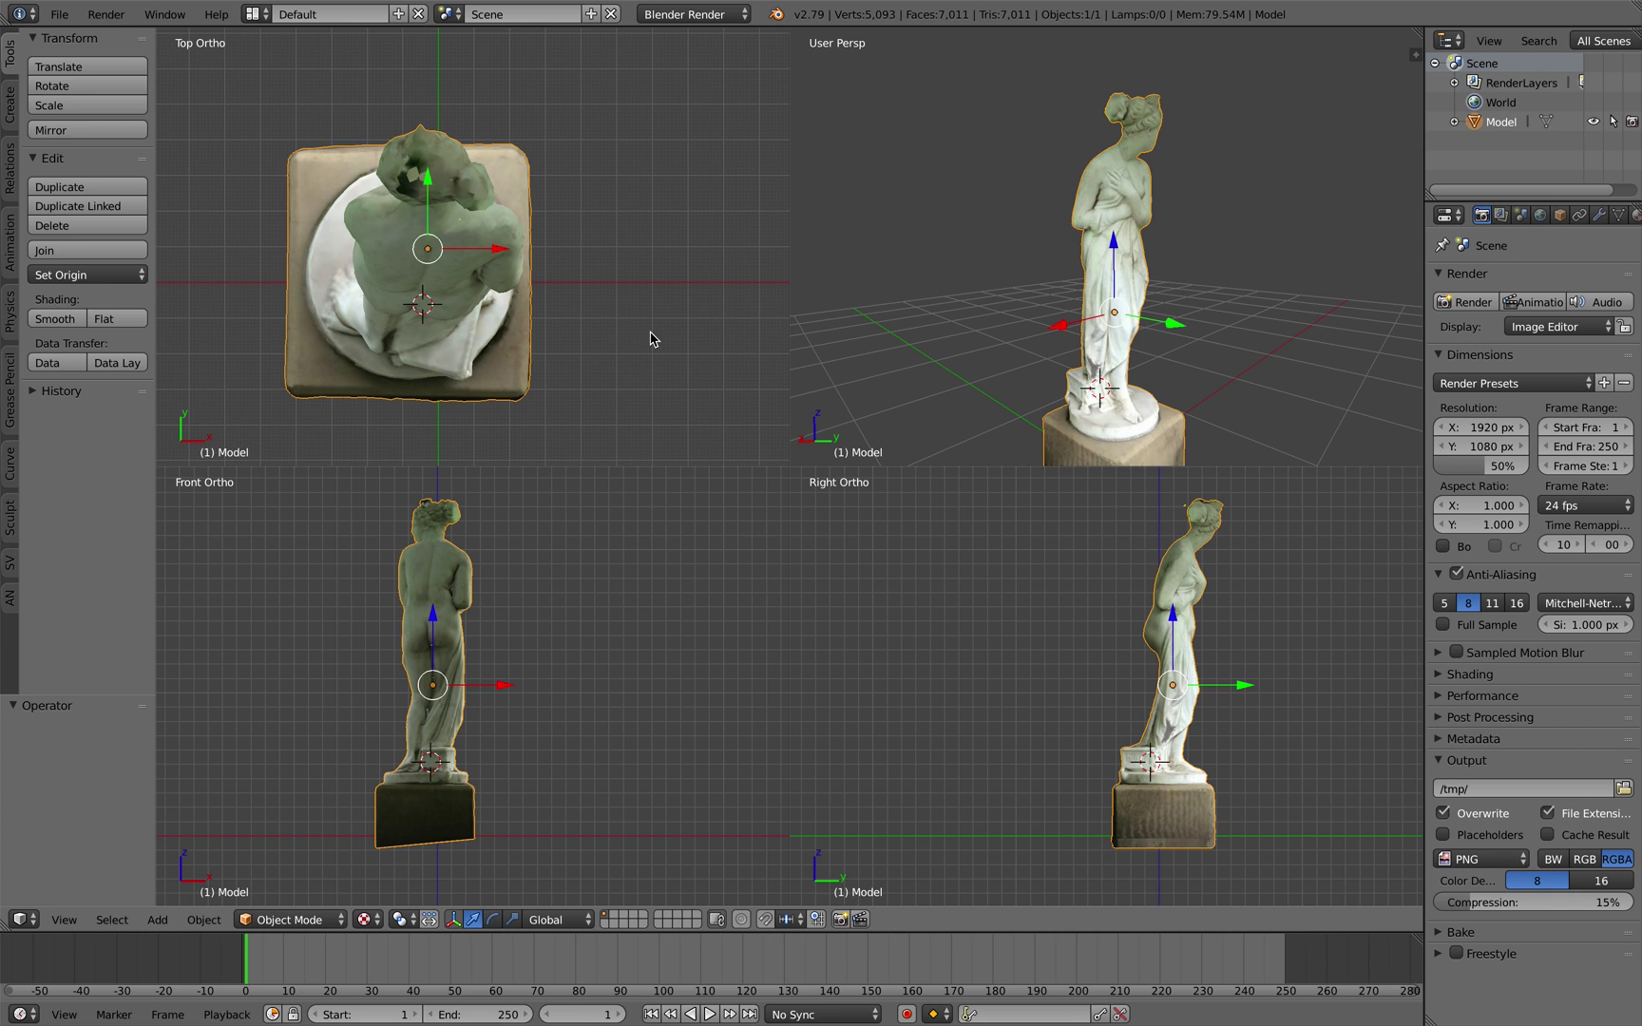
{"action": "middle_click_drag", "start_coordinate": [1106, 340], "coordinate": [1036, 320]}
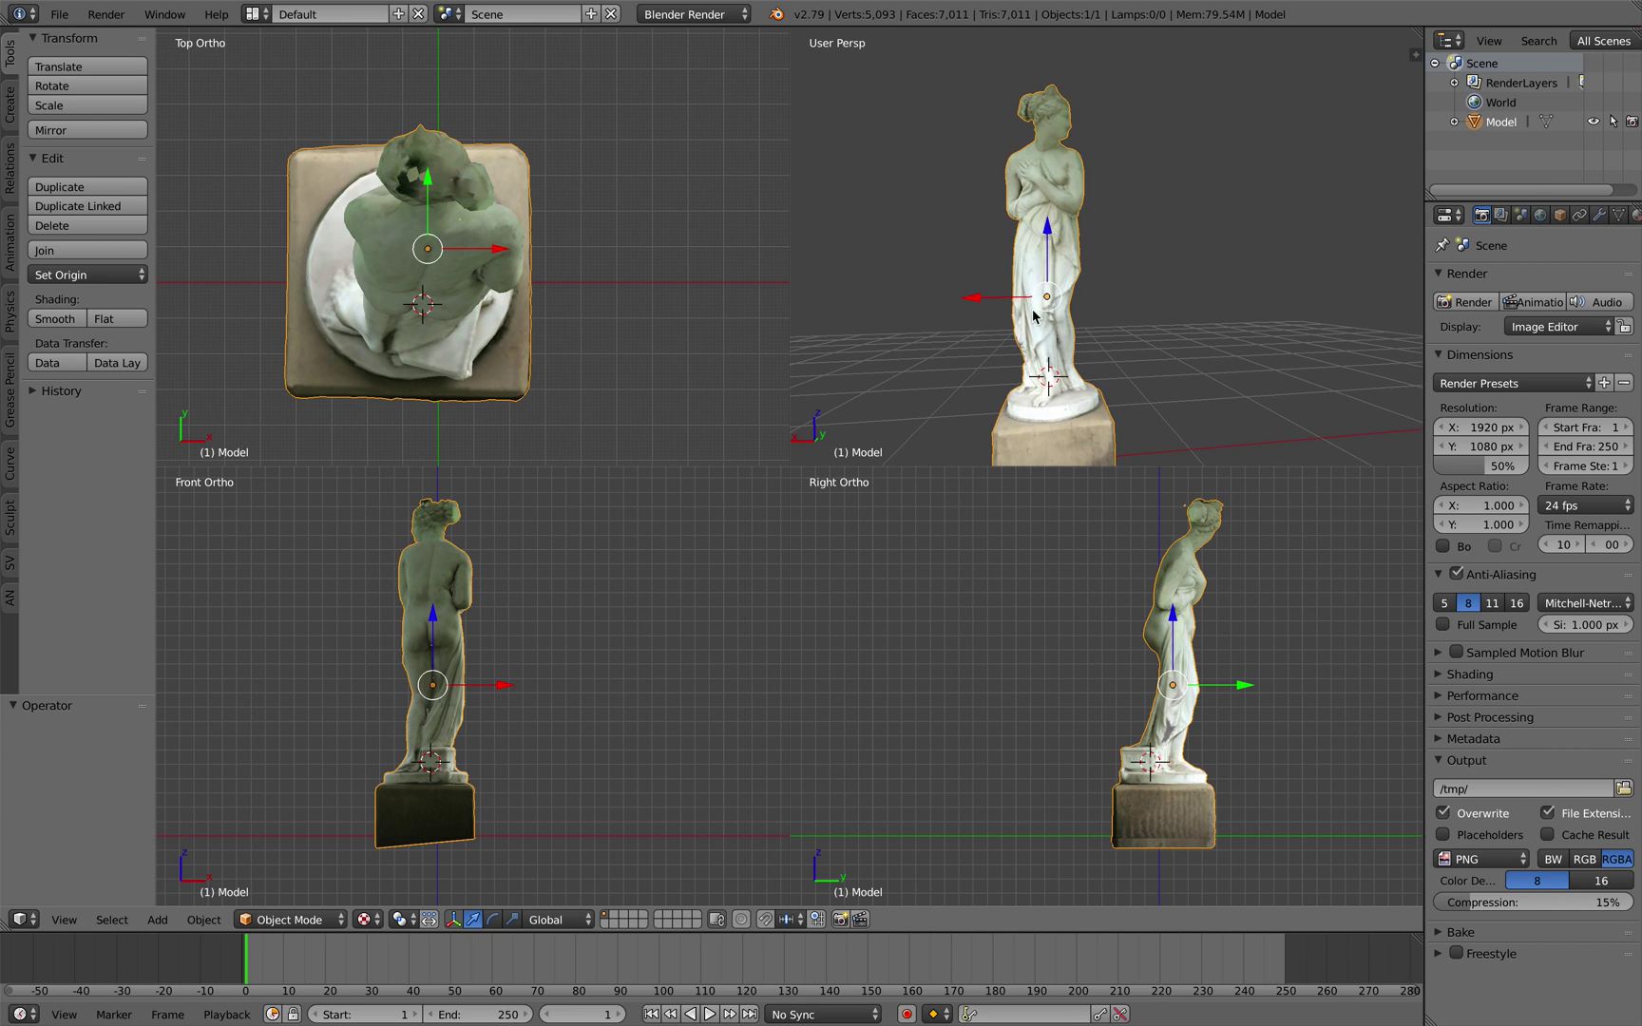
- Start a new Blender file and delete all of its default objects
{"action": "left_click", "coordinate": [59, 14]}
{"action": "left_click", "coordinate": [71, 38]}
{"action": "key", "text": "a"}
{"action": "key", "text": "a"}
{"action": "key", "text": "Delete"}
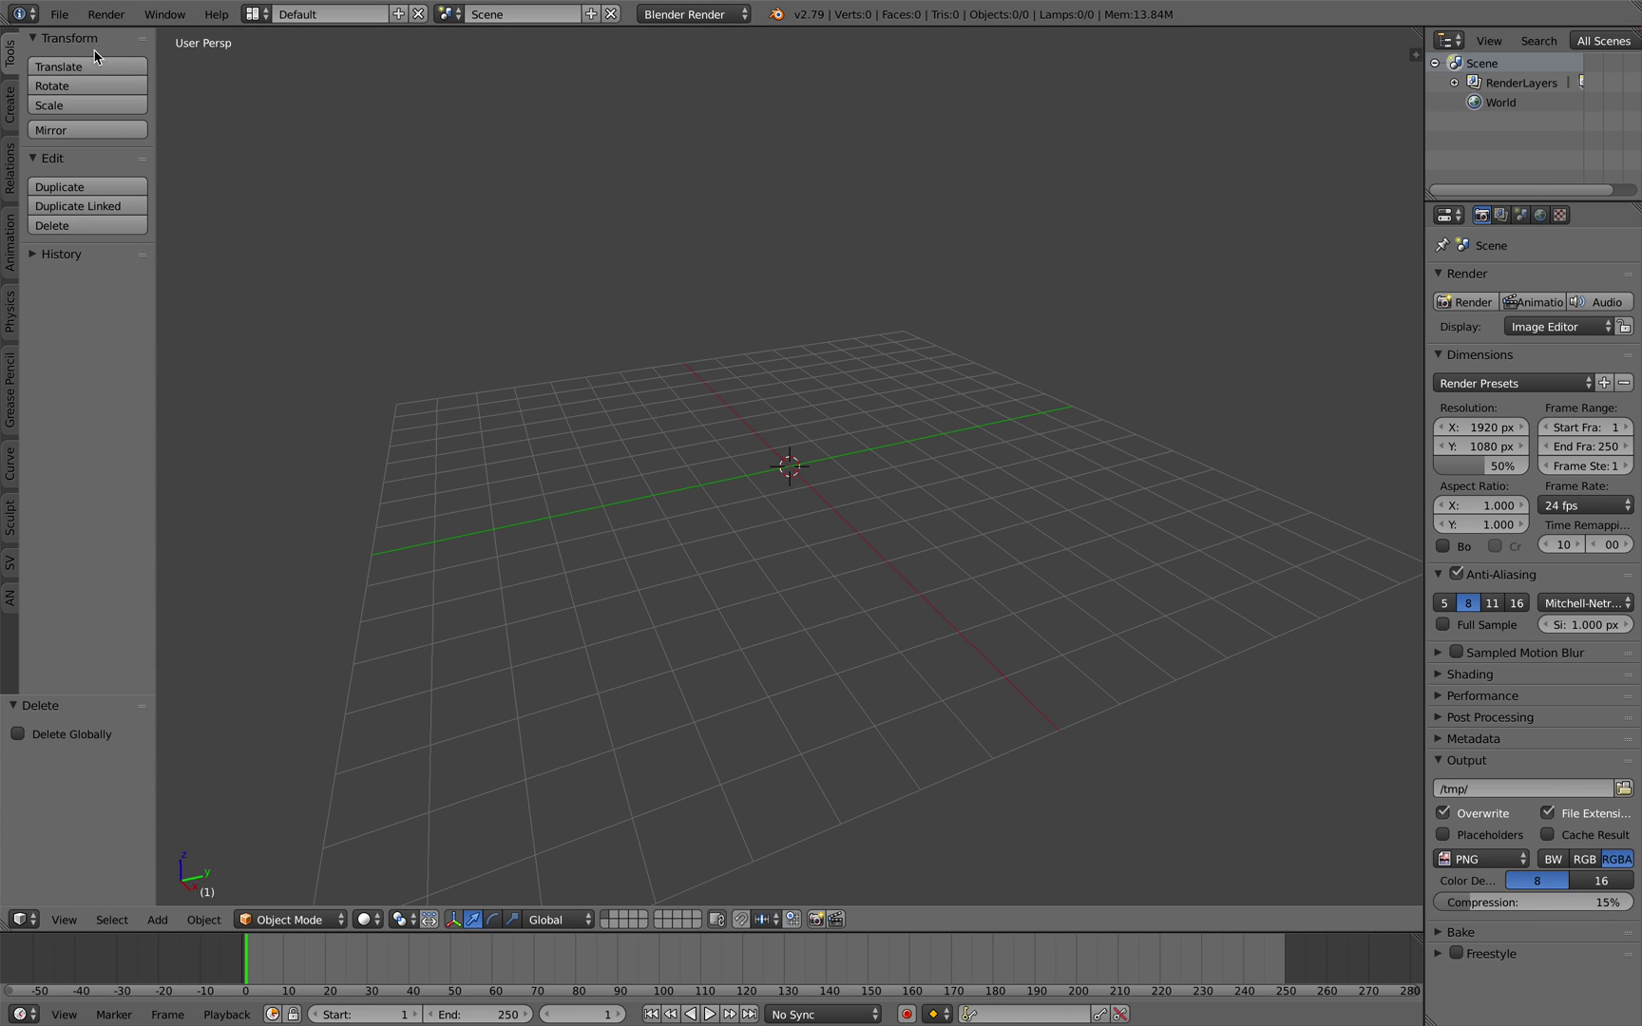
- Save the empty scene as statue_demo_00.blend in the SCAN_StatueBotanicalGarden folder
{"action": "left_click", "coordinate": [59, 14]}
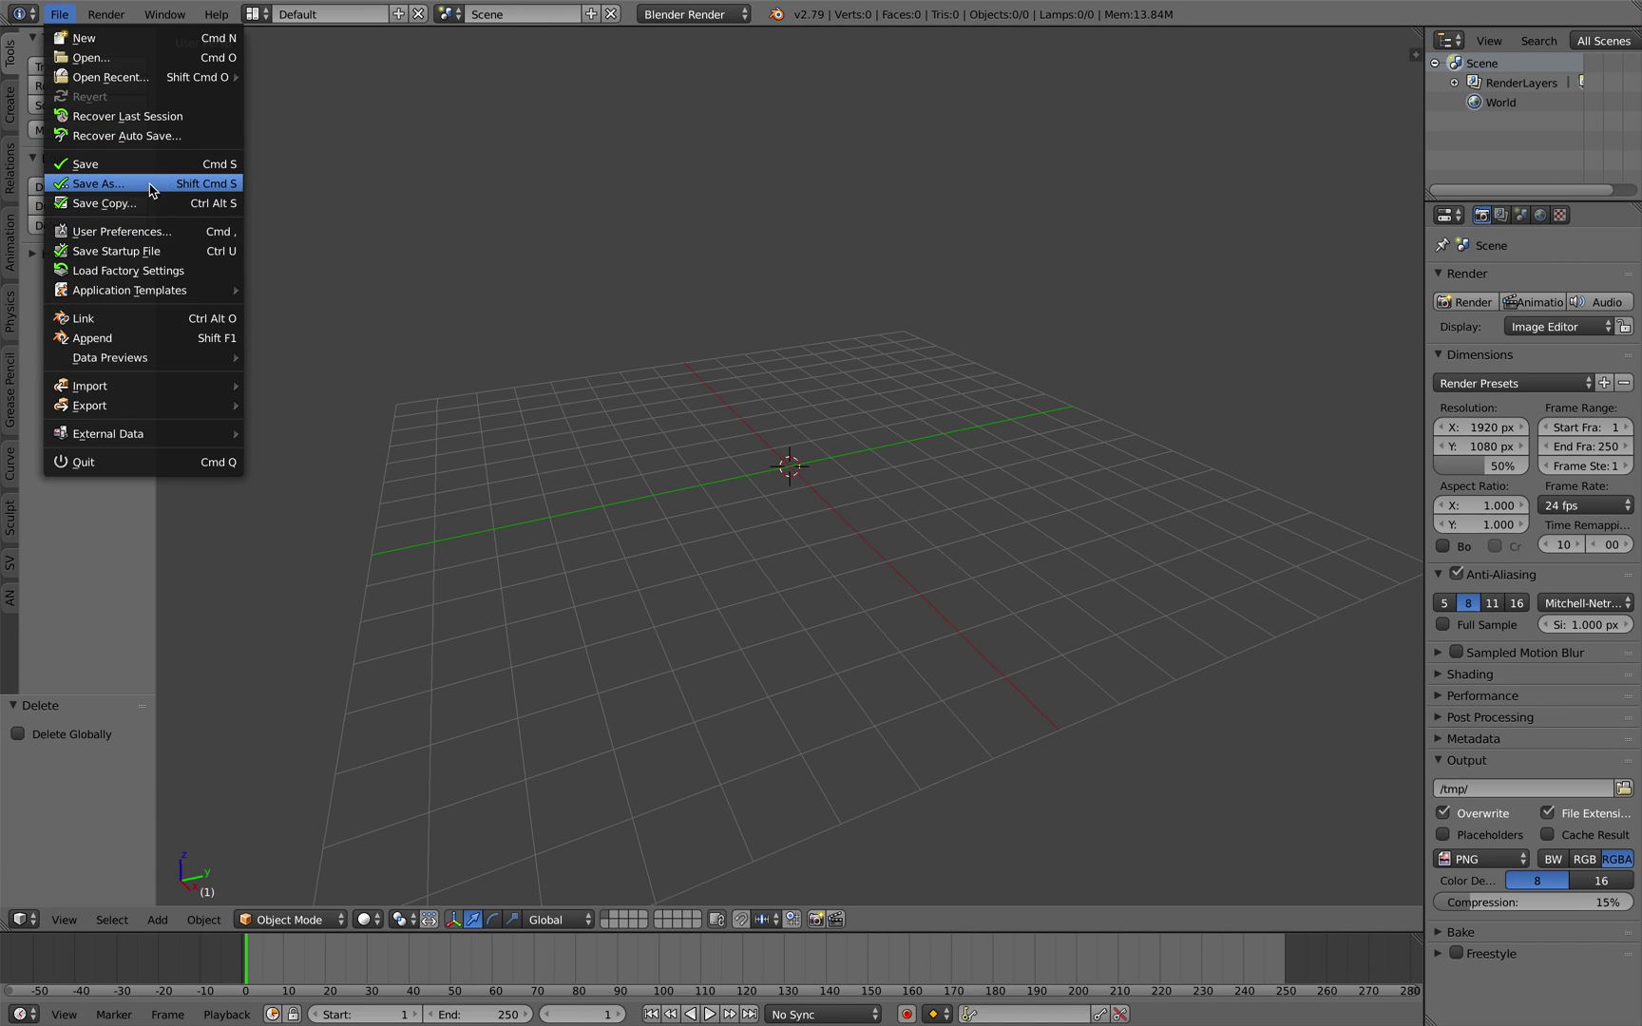
{"action": "left_click", "coordinate": [114, 183]}
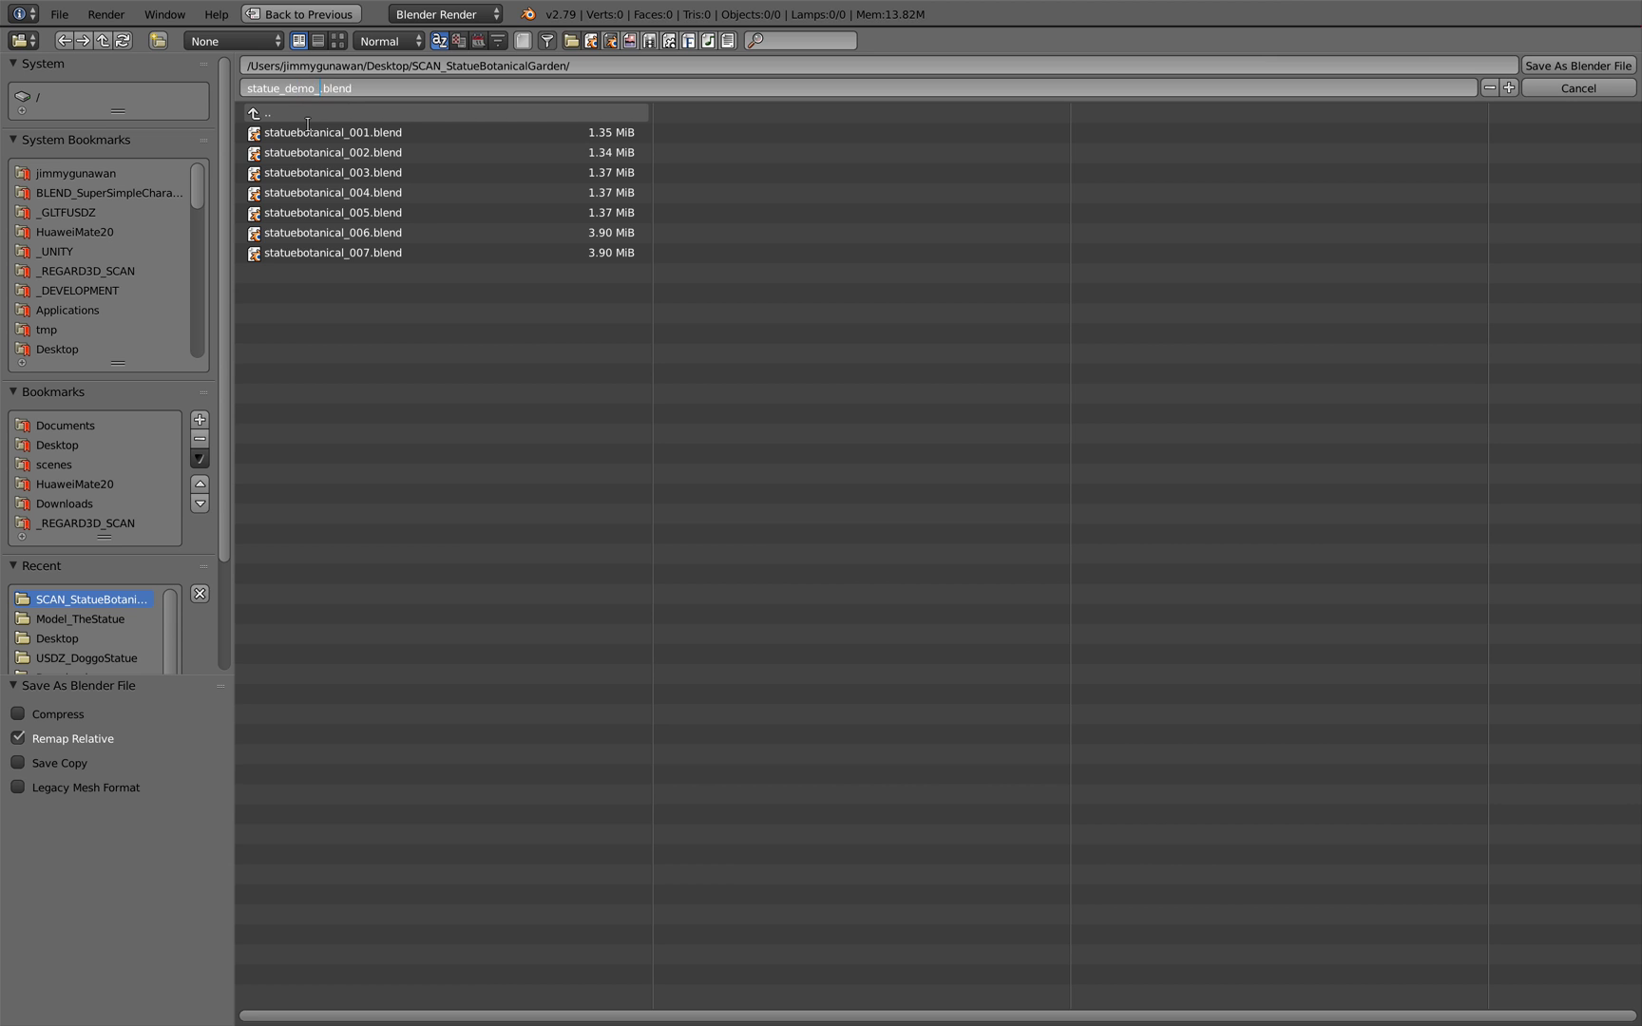
{"action": "key", "text": "Return"}
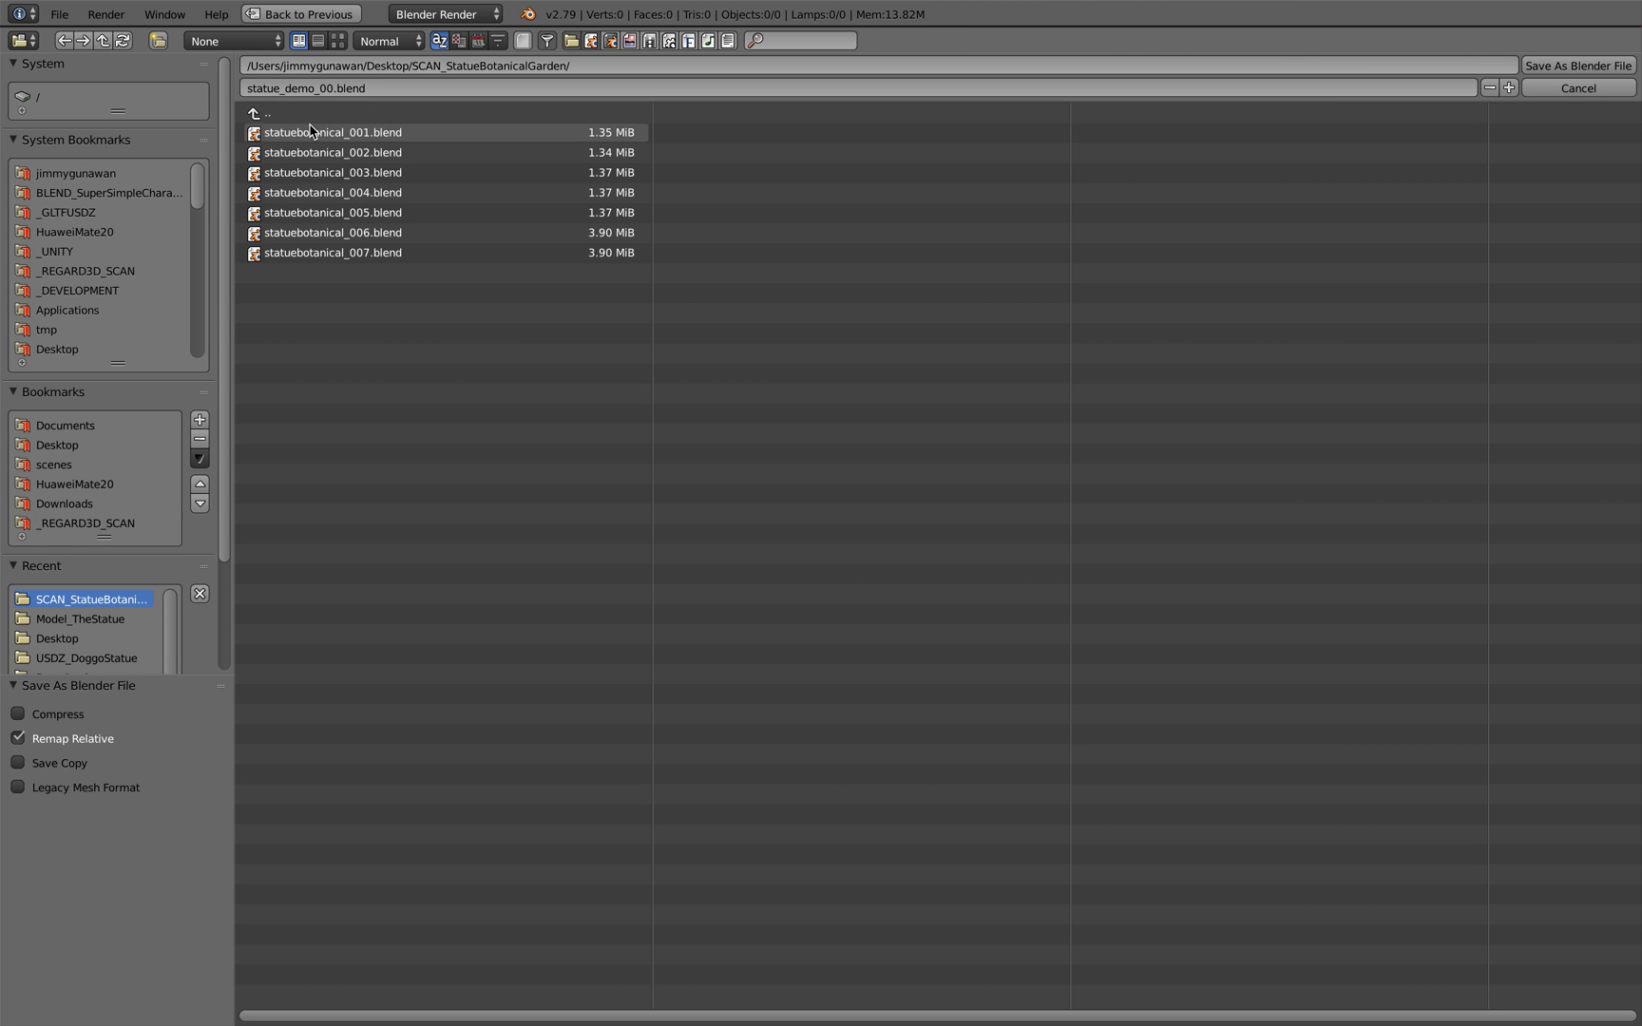
{"action": "left_click", "coordinate": [1564, 69]}
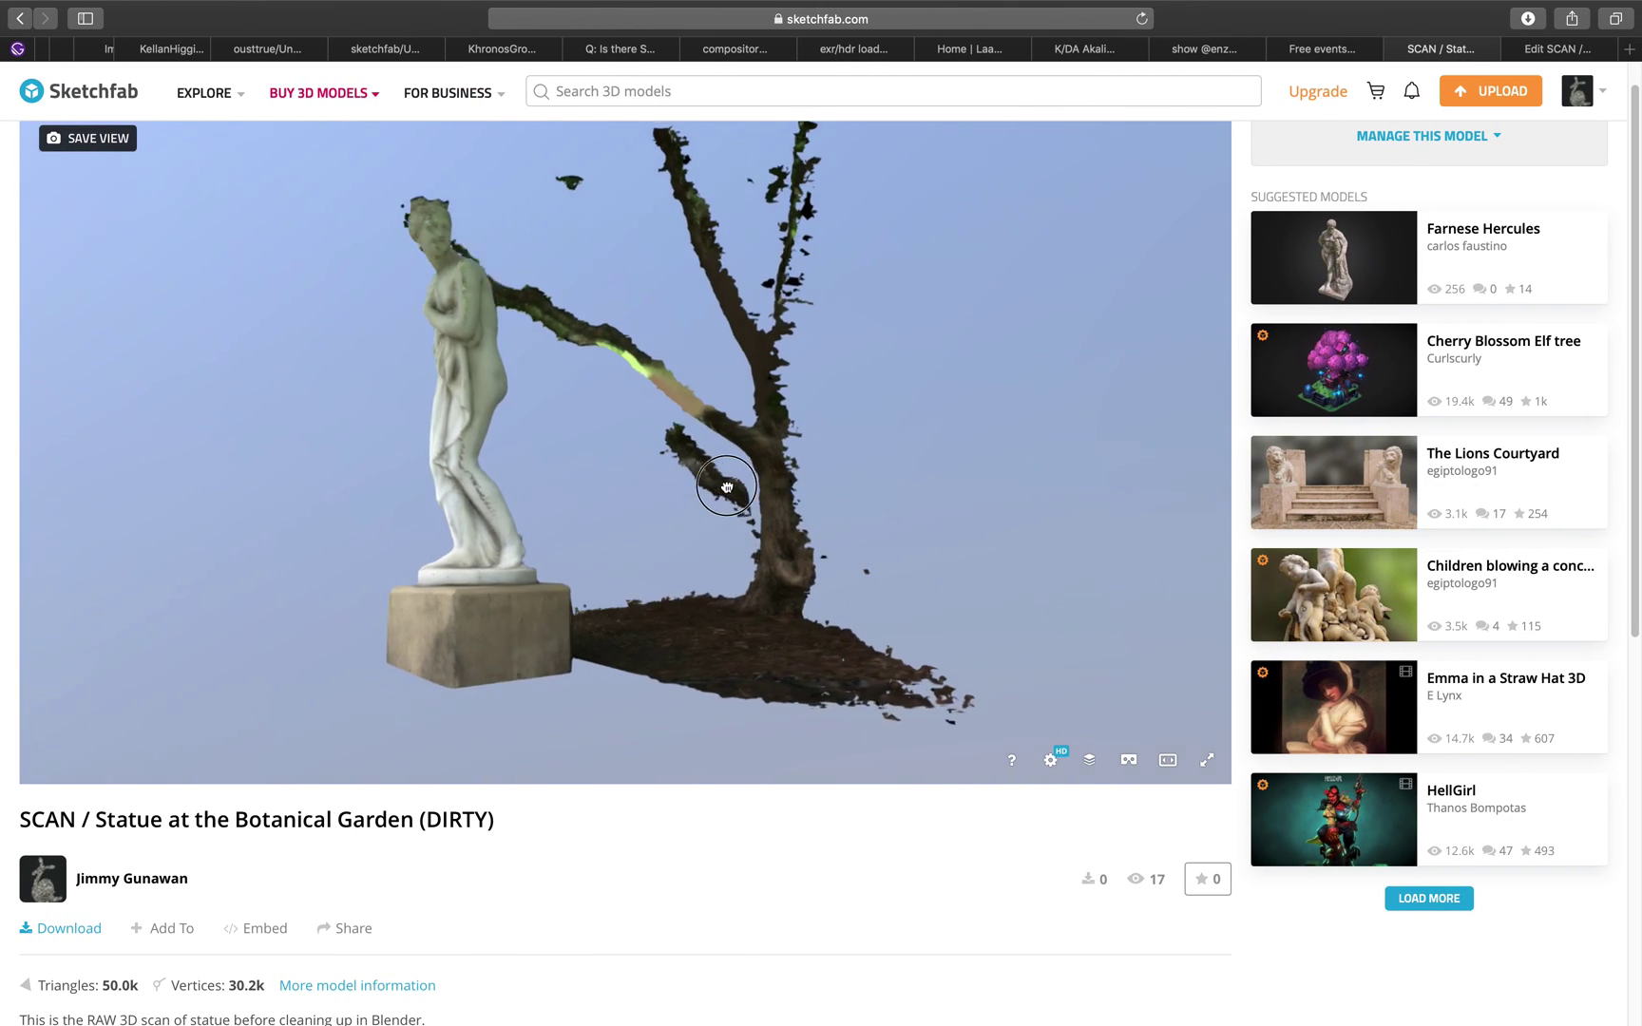
- Return to Blender and import the Wavefront scan Model.obj from Downloads/scan-the-statue-at-the-botanical-garden/source/Model_TheStatue
{"action": "left_click_drag", "start_coordinate": [726, 486], "coordinate": [748, 432]}
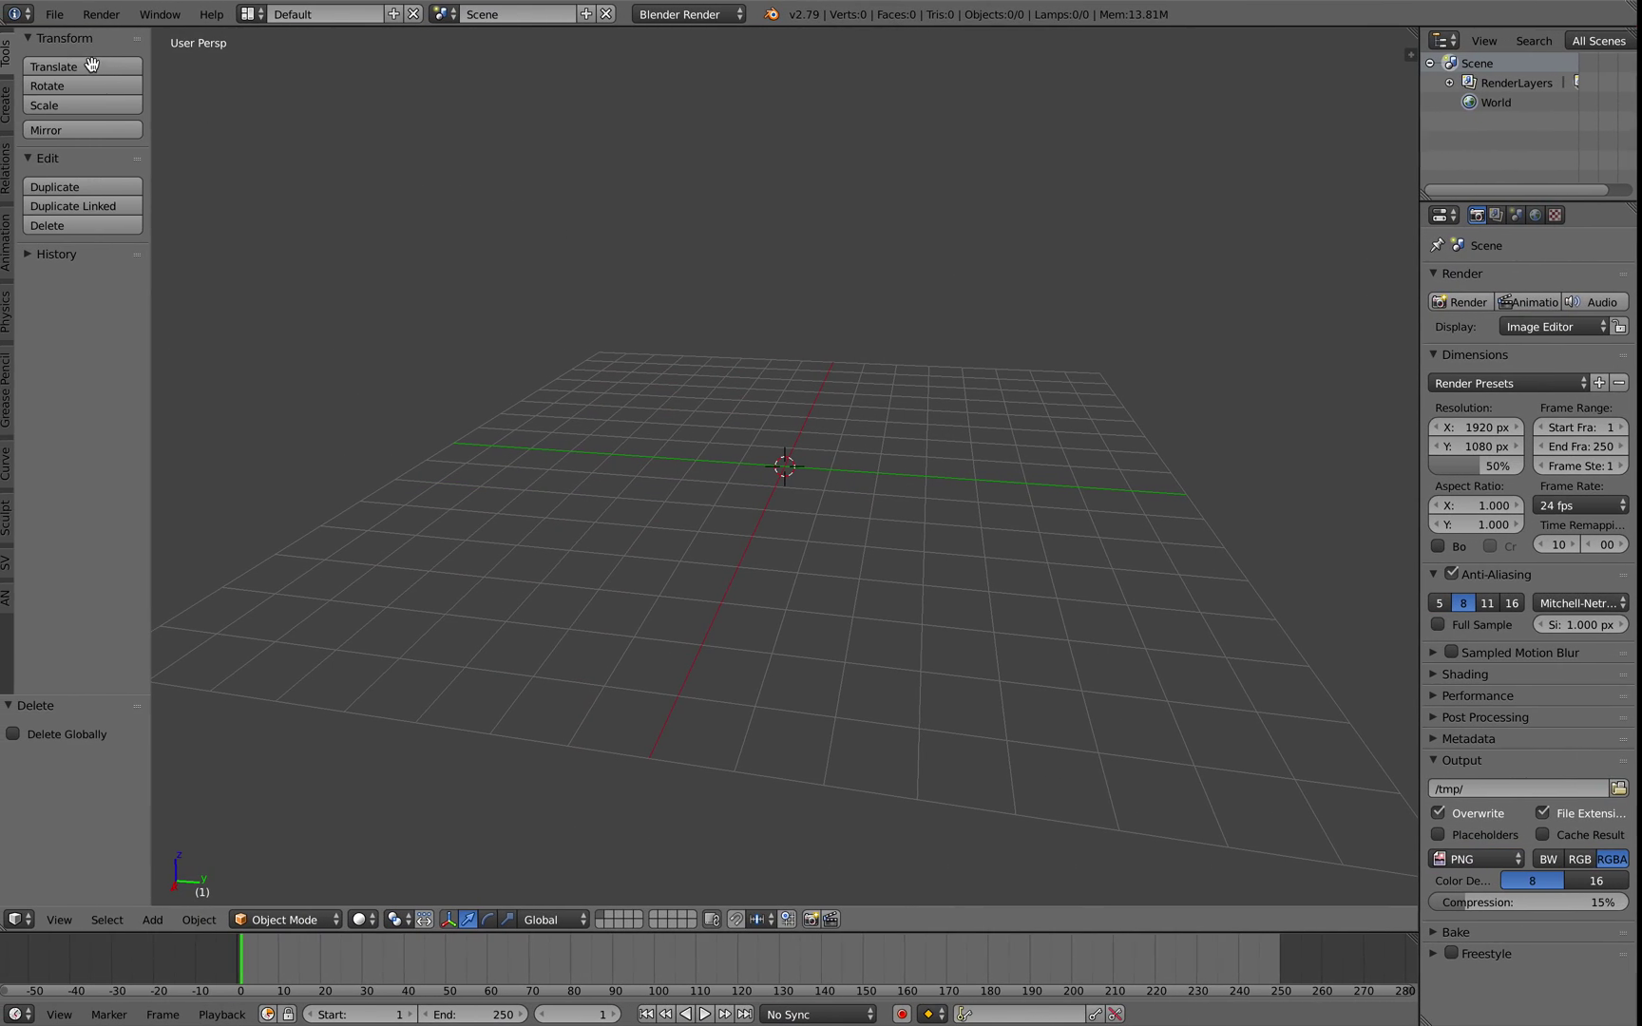
{"action": "left_click", "coordinate": [59, 13]}
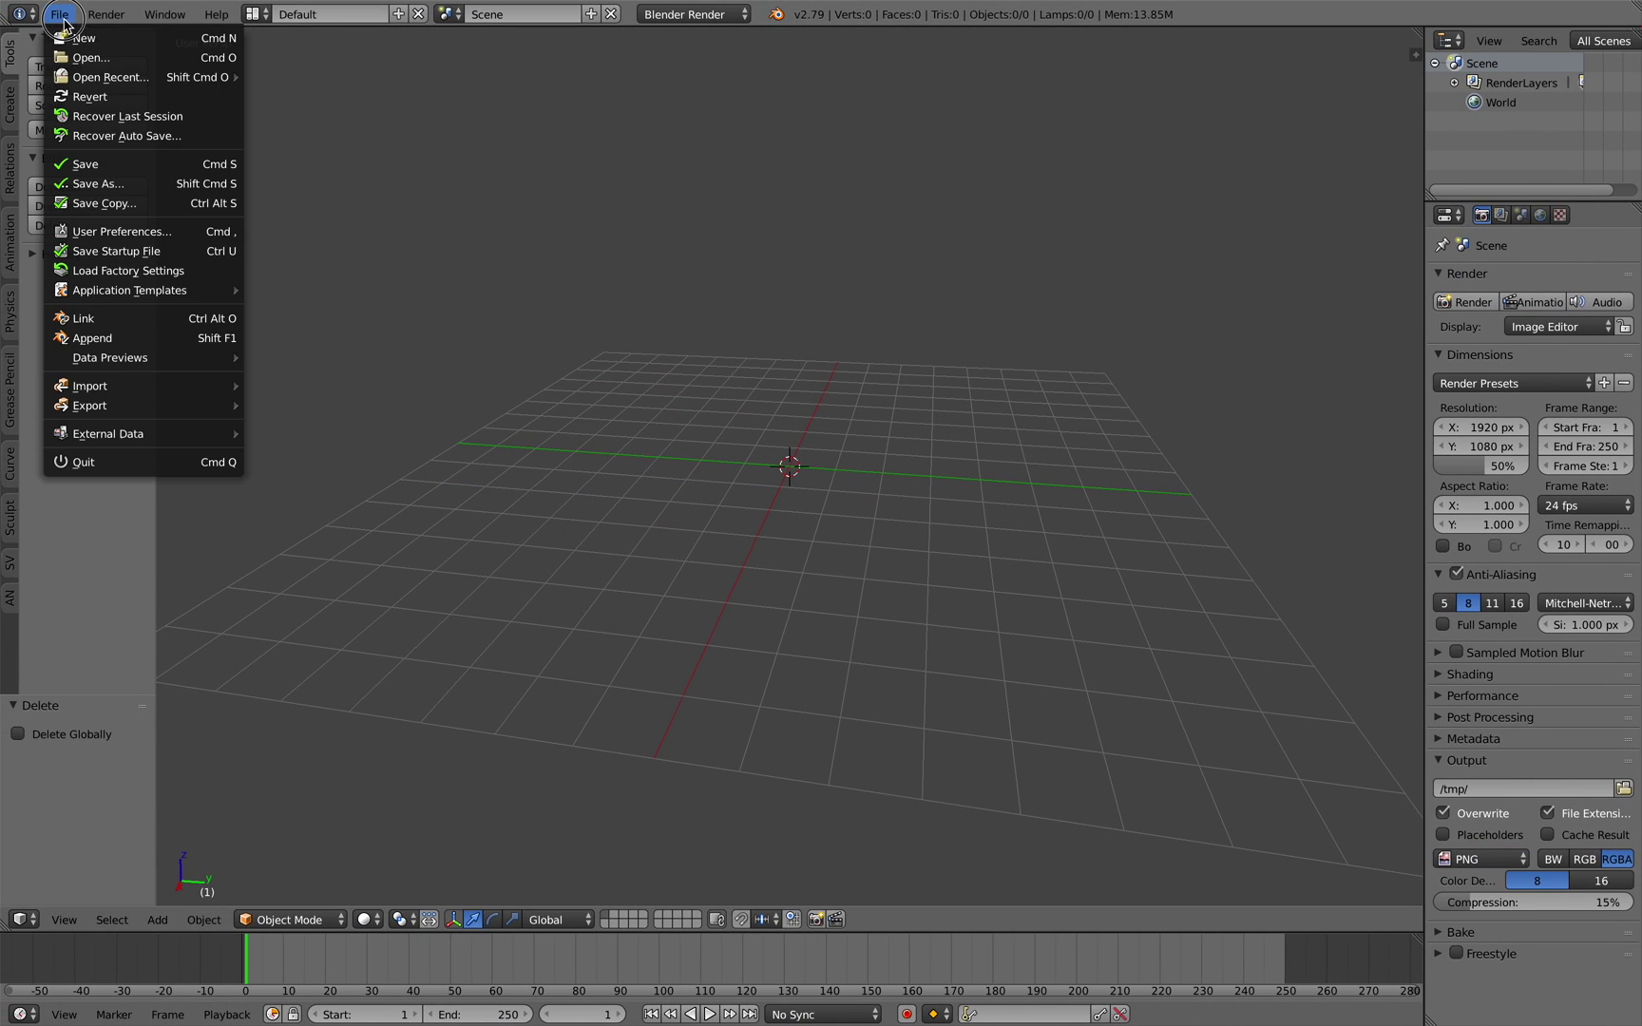
{"action": "mouse_move", "coordinate": [238, 385]}
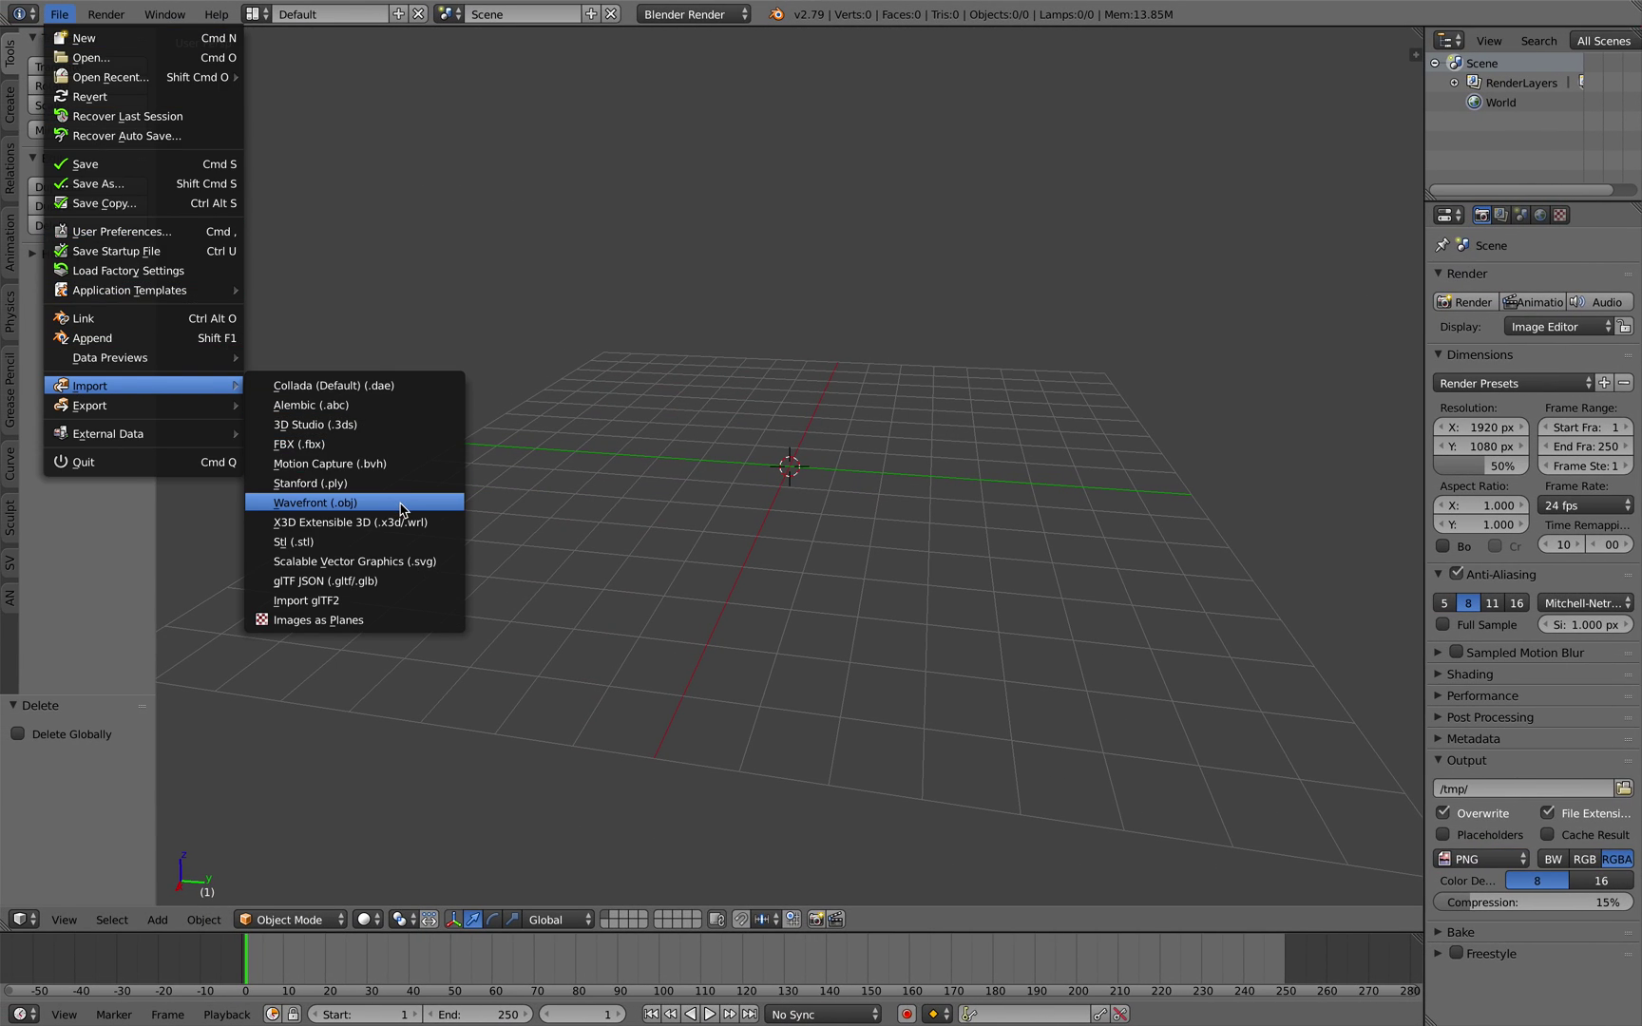
{"action": "left_click", "coordinate": [400, 504]}
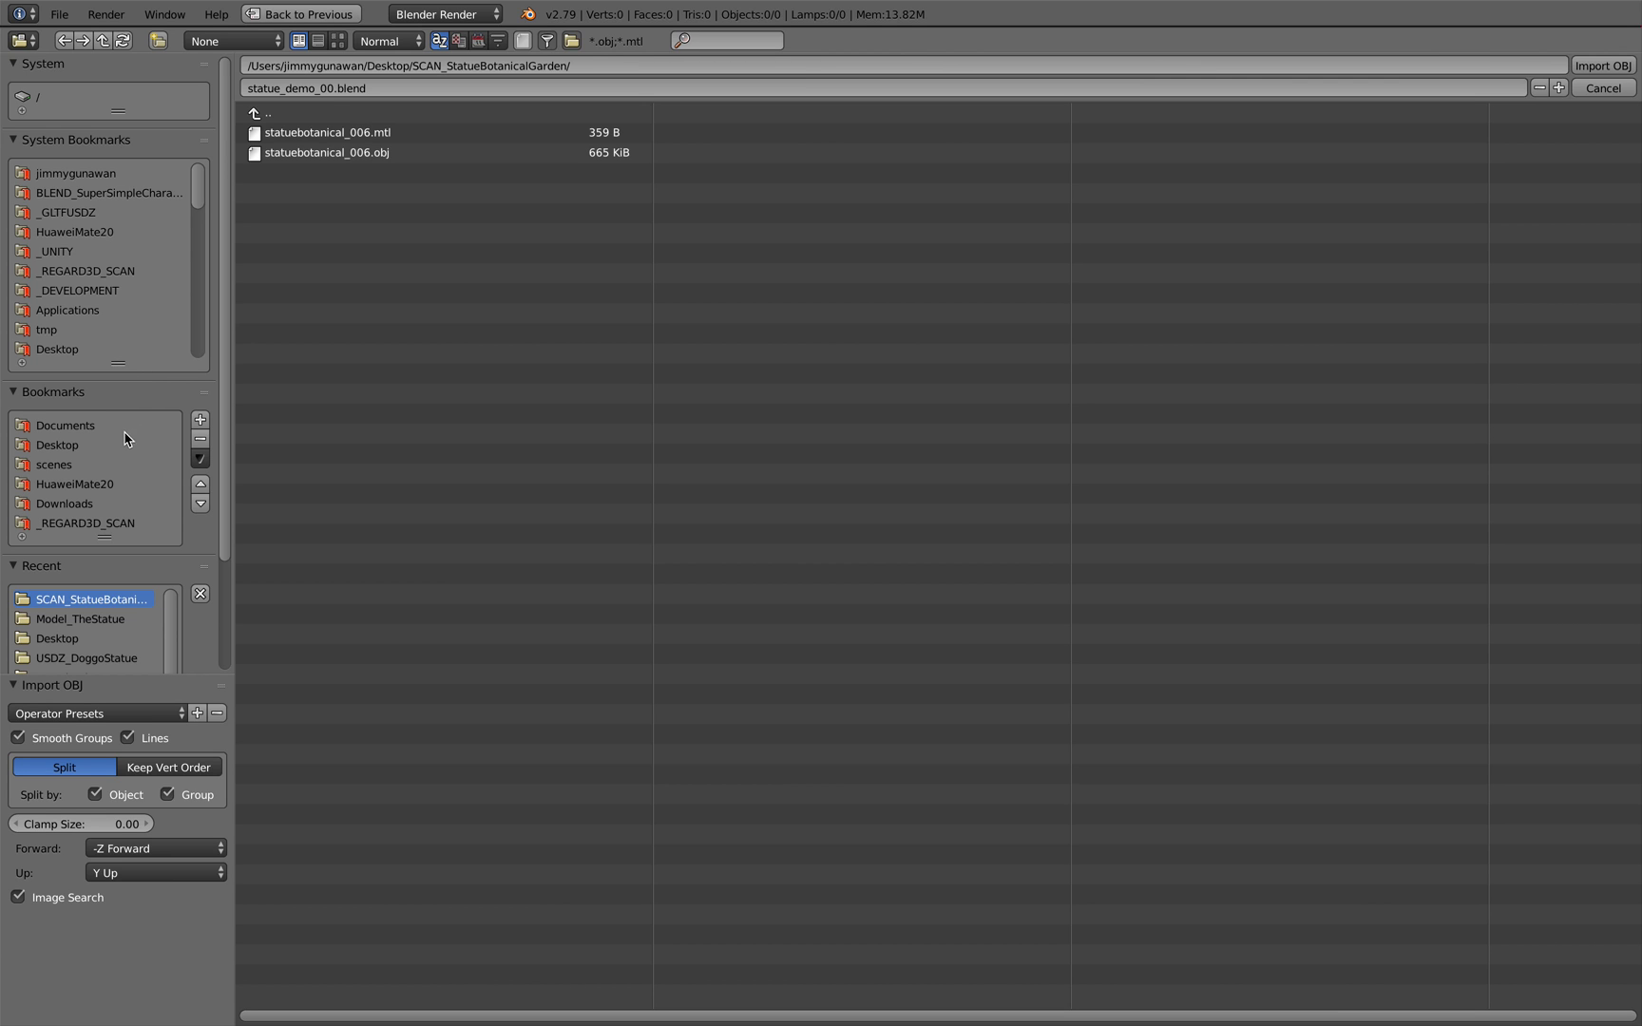
{"action": "left_click", "coordinate": [111, 507]}
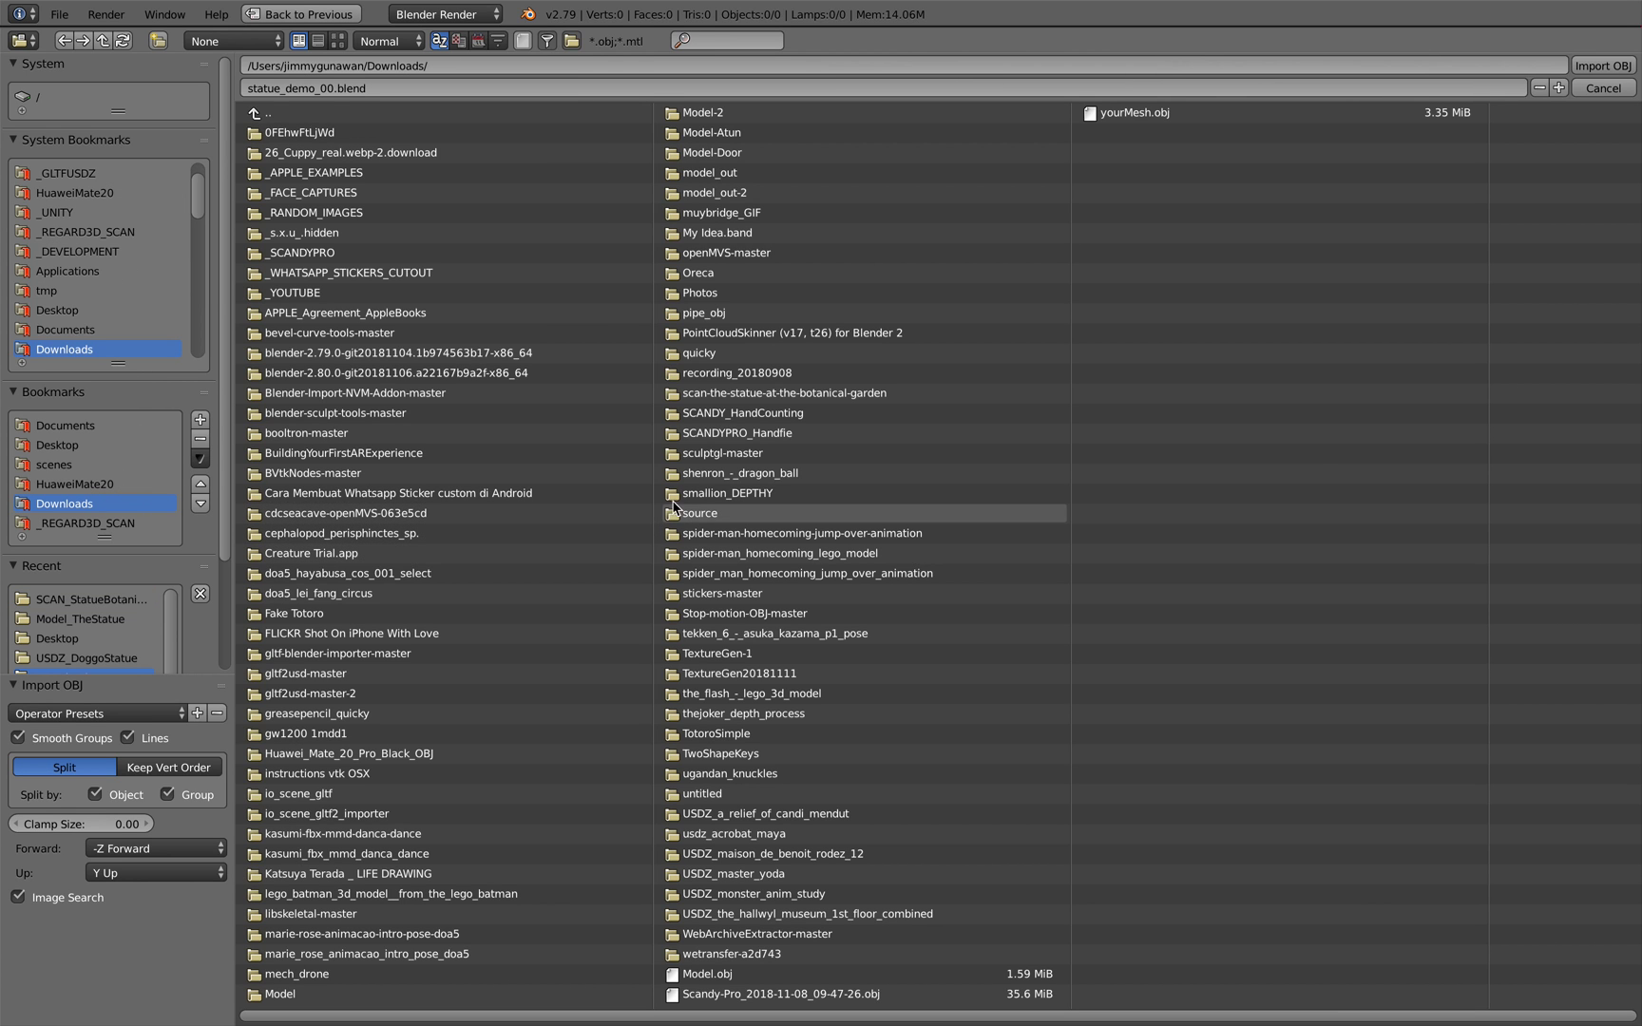
{"action": "left_click", "coordinate": [778, 396]}
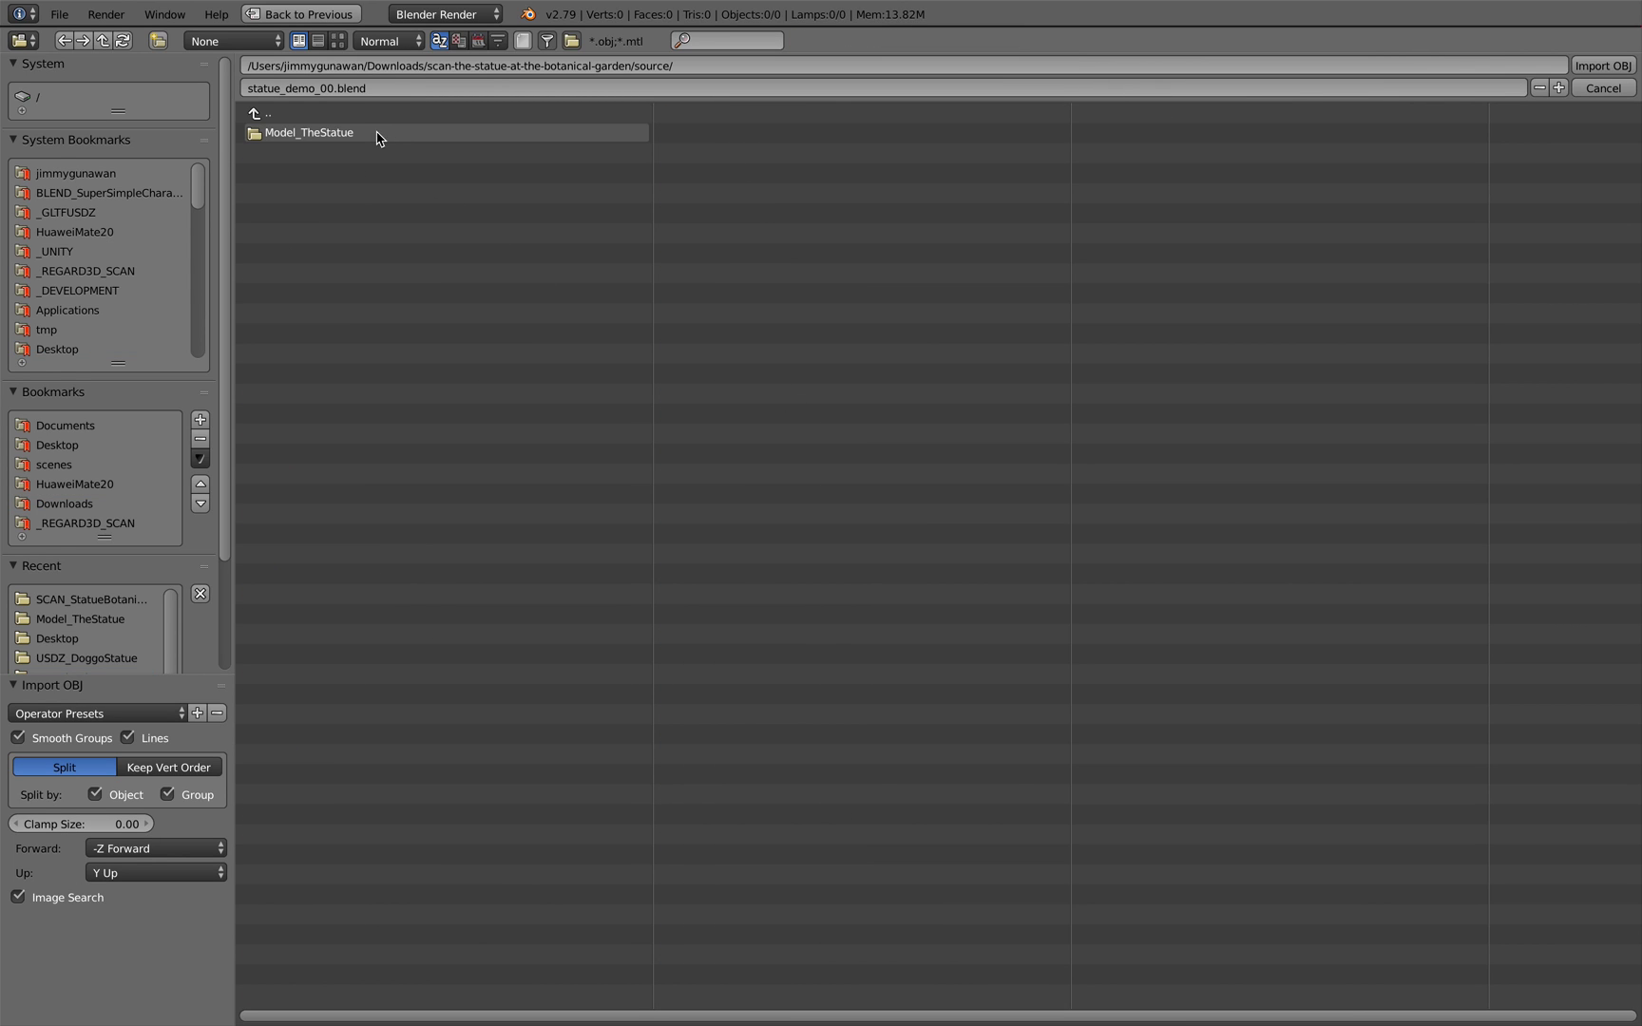
{"action": "left_click", "coordinate": [378, 136]}
{"action": "left_click", "coordinate": [331, 154]}
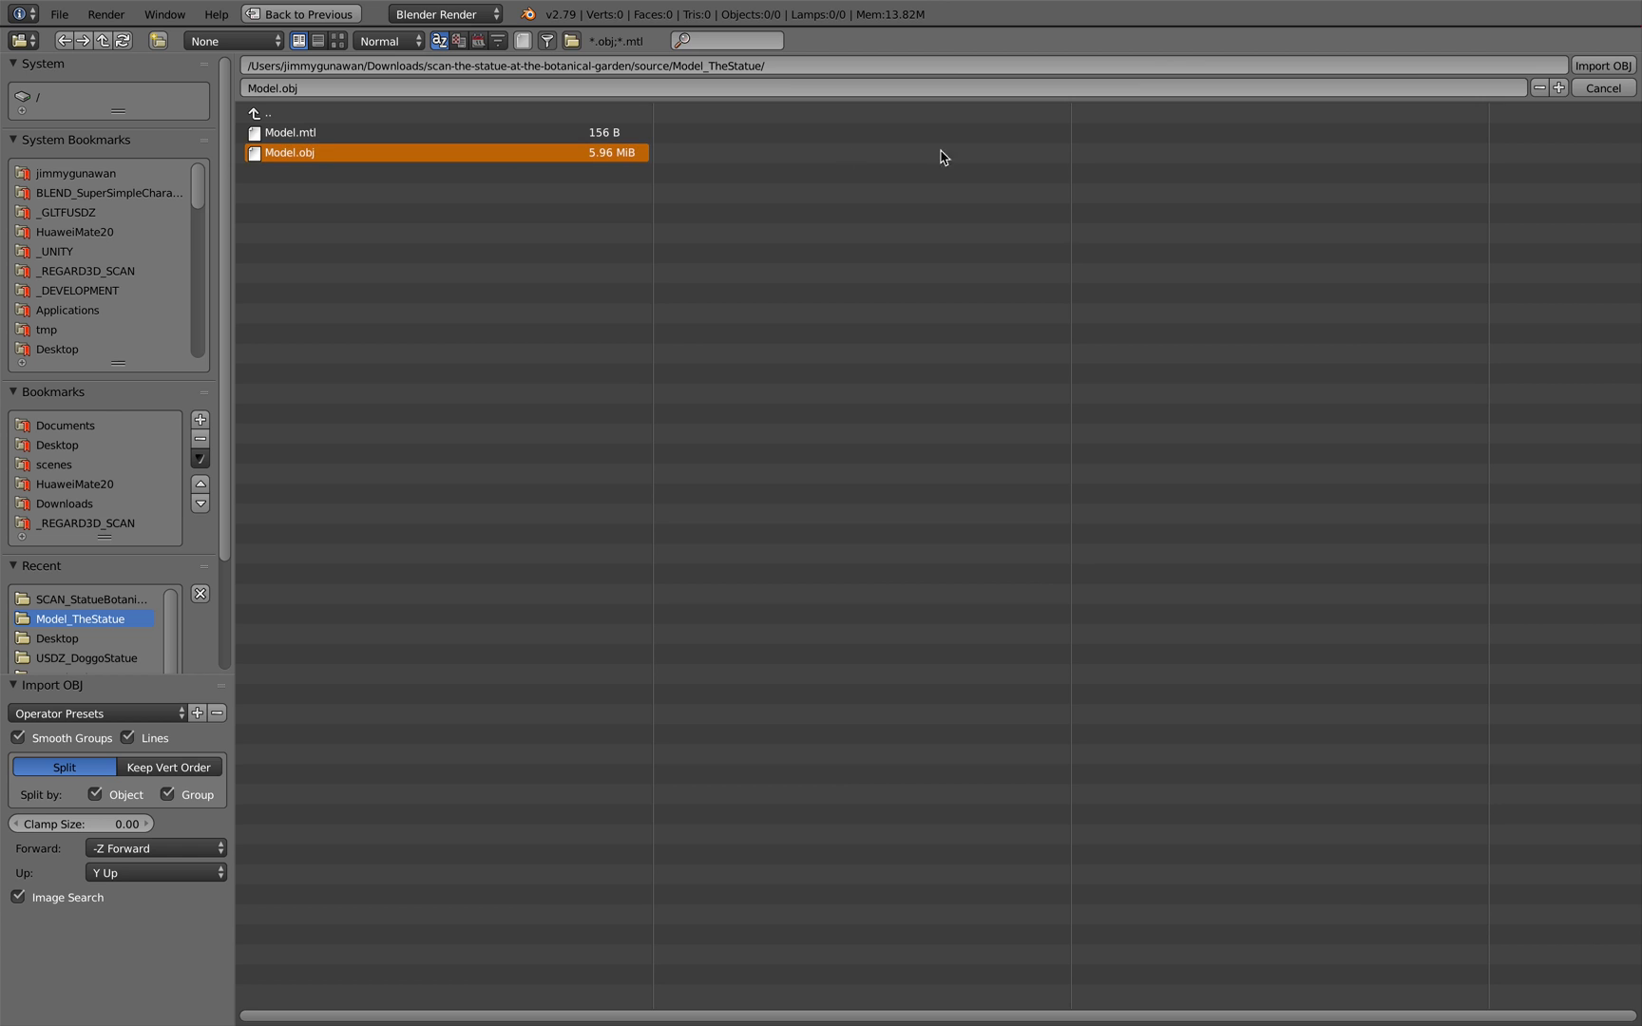
{"action": "left_click", "coordinate": [1579, 71]}
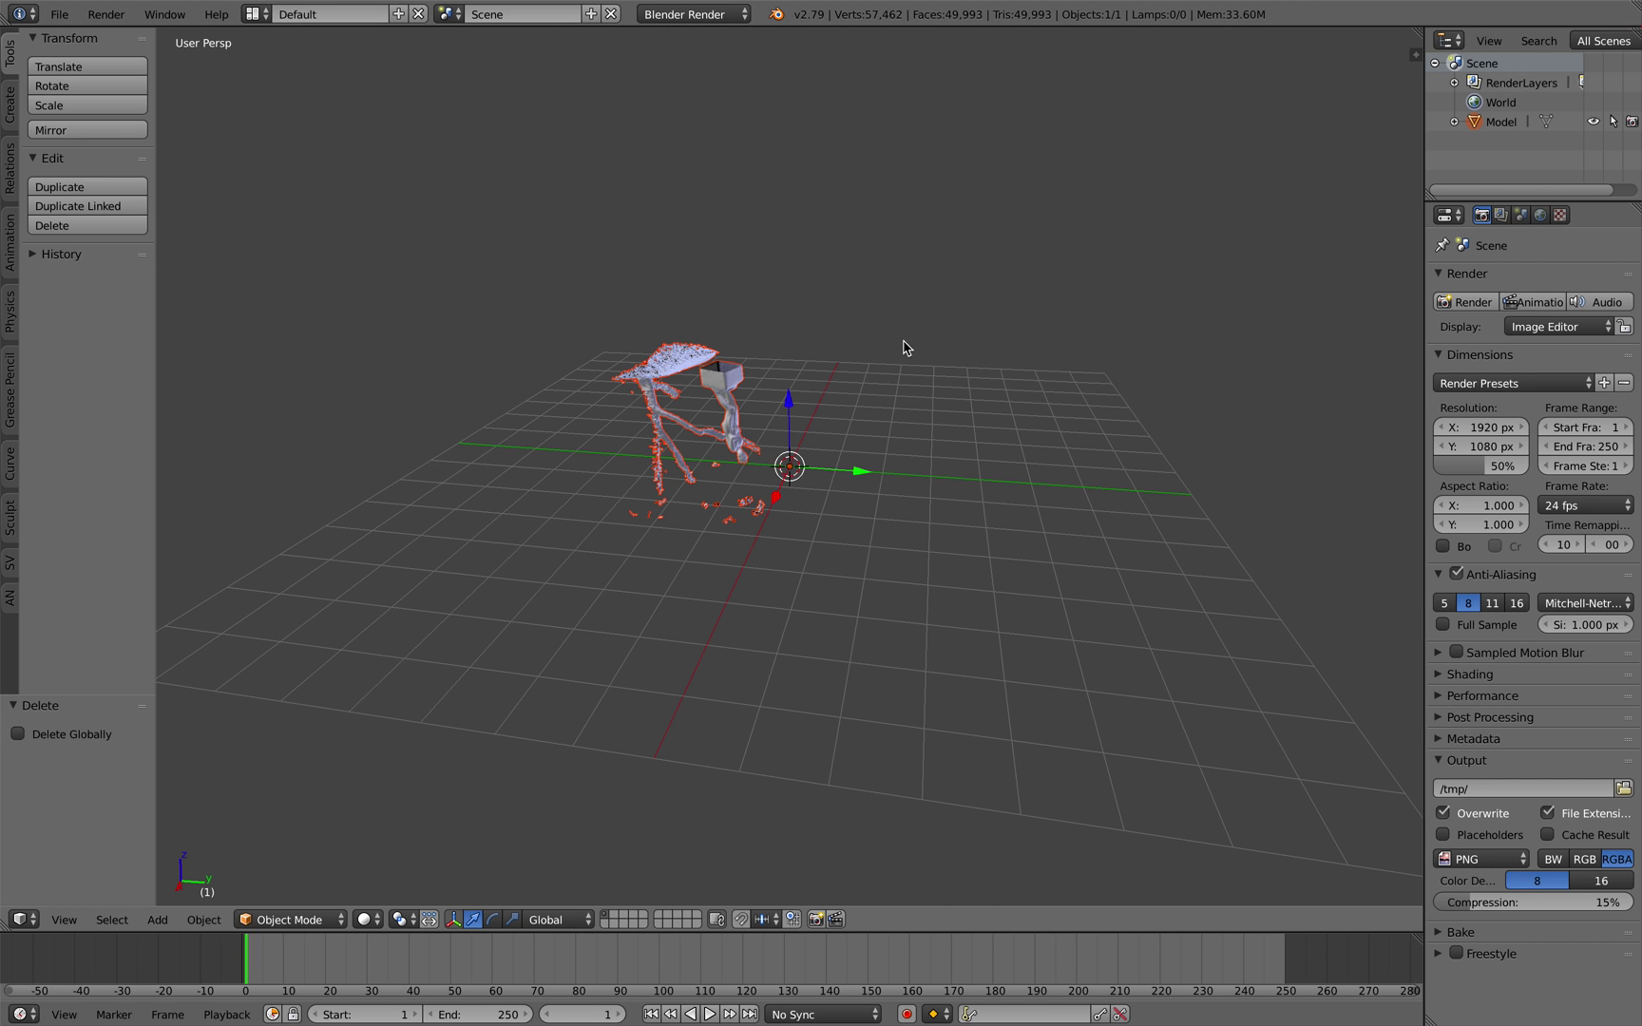
- Deselect the imported scan and save the scene over statue_demo_00.blend in the SCAN_StatueBotanicalGarden folder
{"action": "scroll", "coordinate": [783, 371], "scroll_direction": "up", "scroll_amount": 5}
{"action": "middle_click_drag", "start_coordinate": [903, 343], "coordinate": [733, 350]}
{"action": "scroll", "coordinate": [762, 373], "scroll_direction": "down", "scroll_amount": 4}
{"action": "key", "text": "a"}
{"action": "scroll", "coordinate": [733, 350], "scroll_direction": "up", "scroll_amount": 1}
{"action": "left_click", "coordinate": [68, 16]}
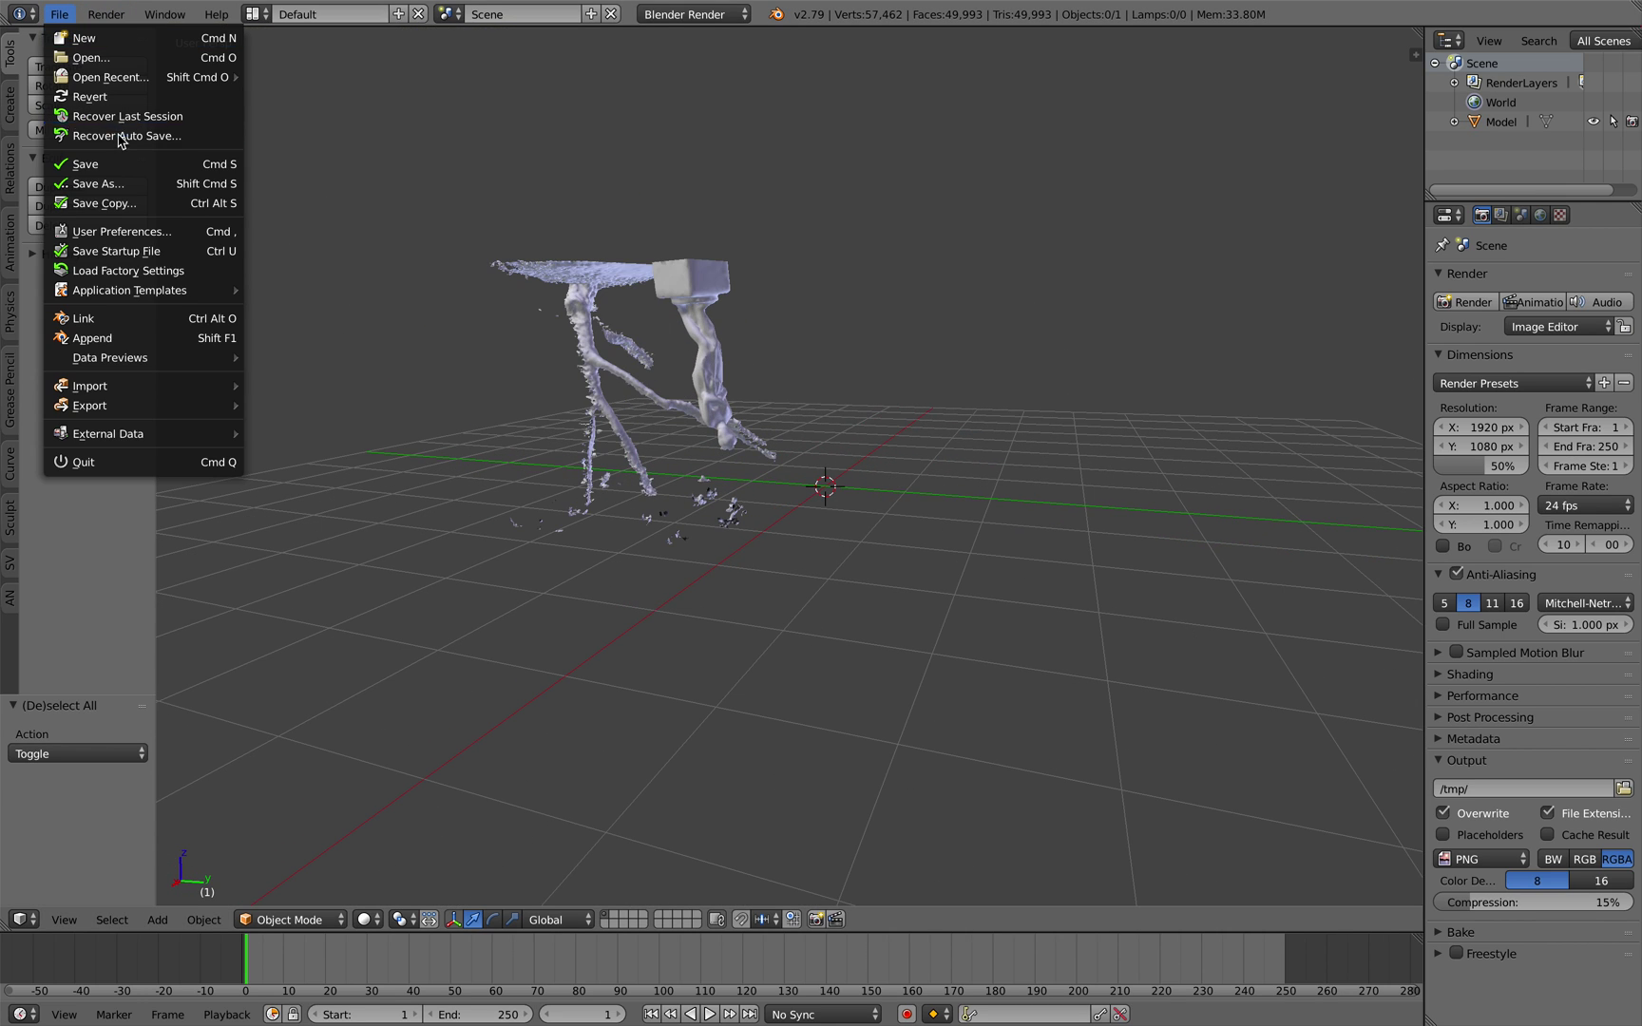
{"action": "left_click", "coordinate": [126, 182]}
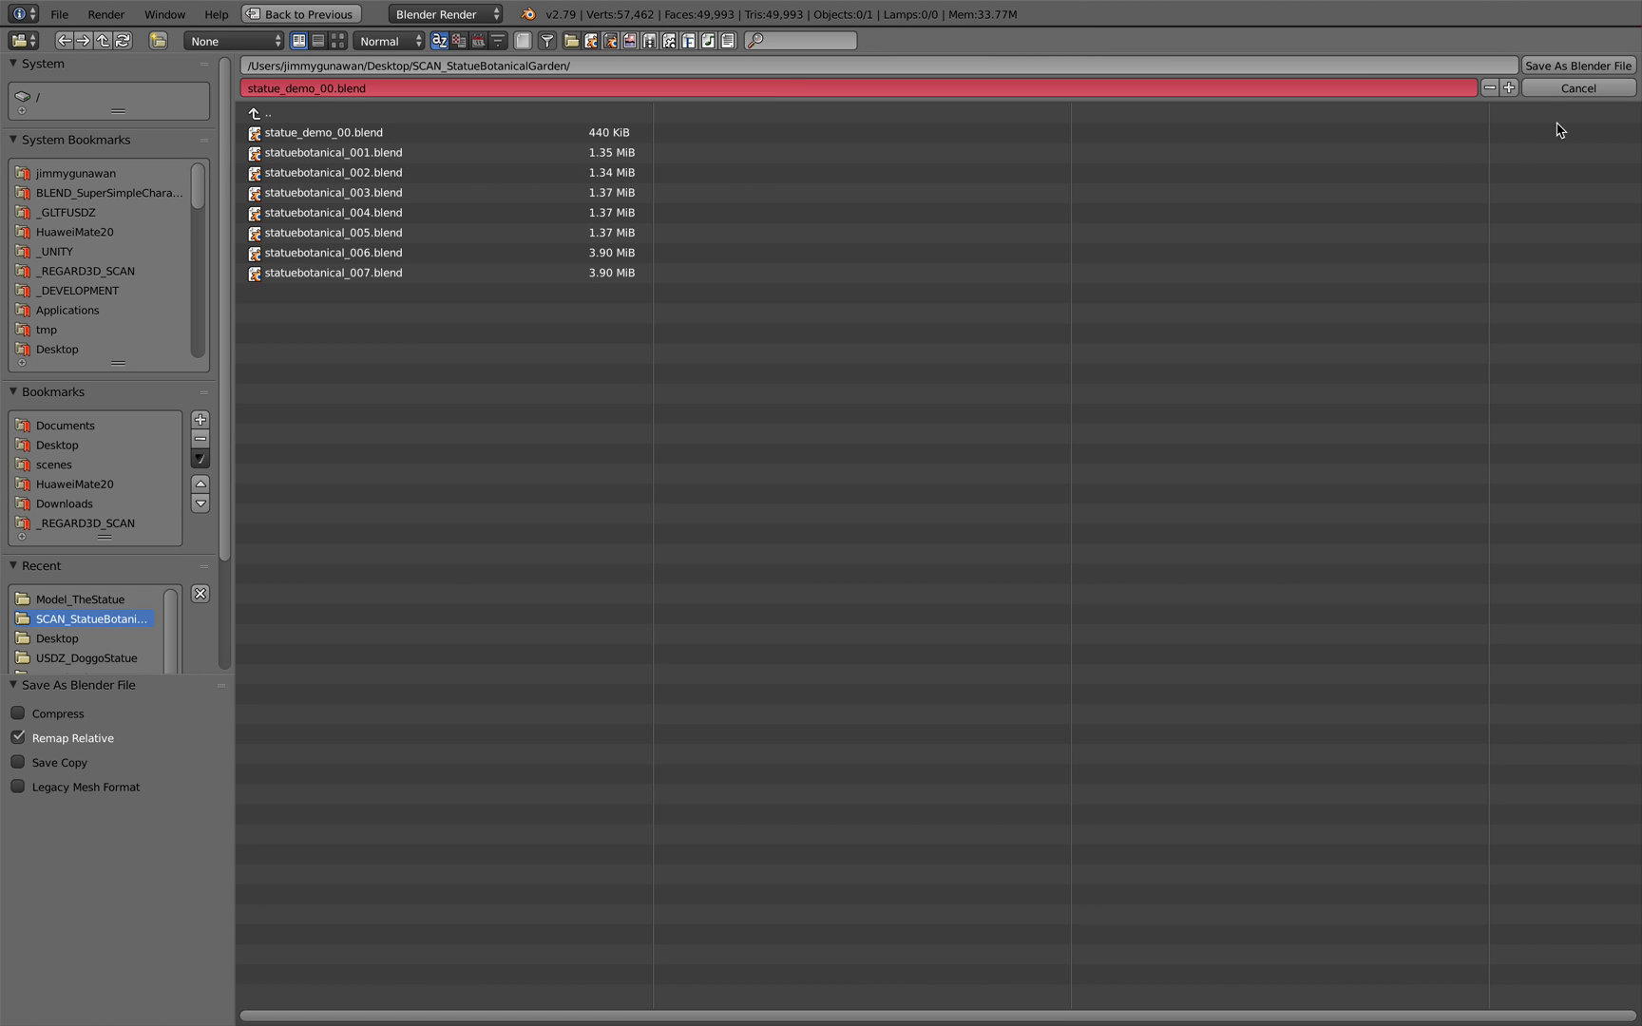
{"action": "left_click", "coordinate": [1537, 66]}
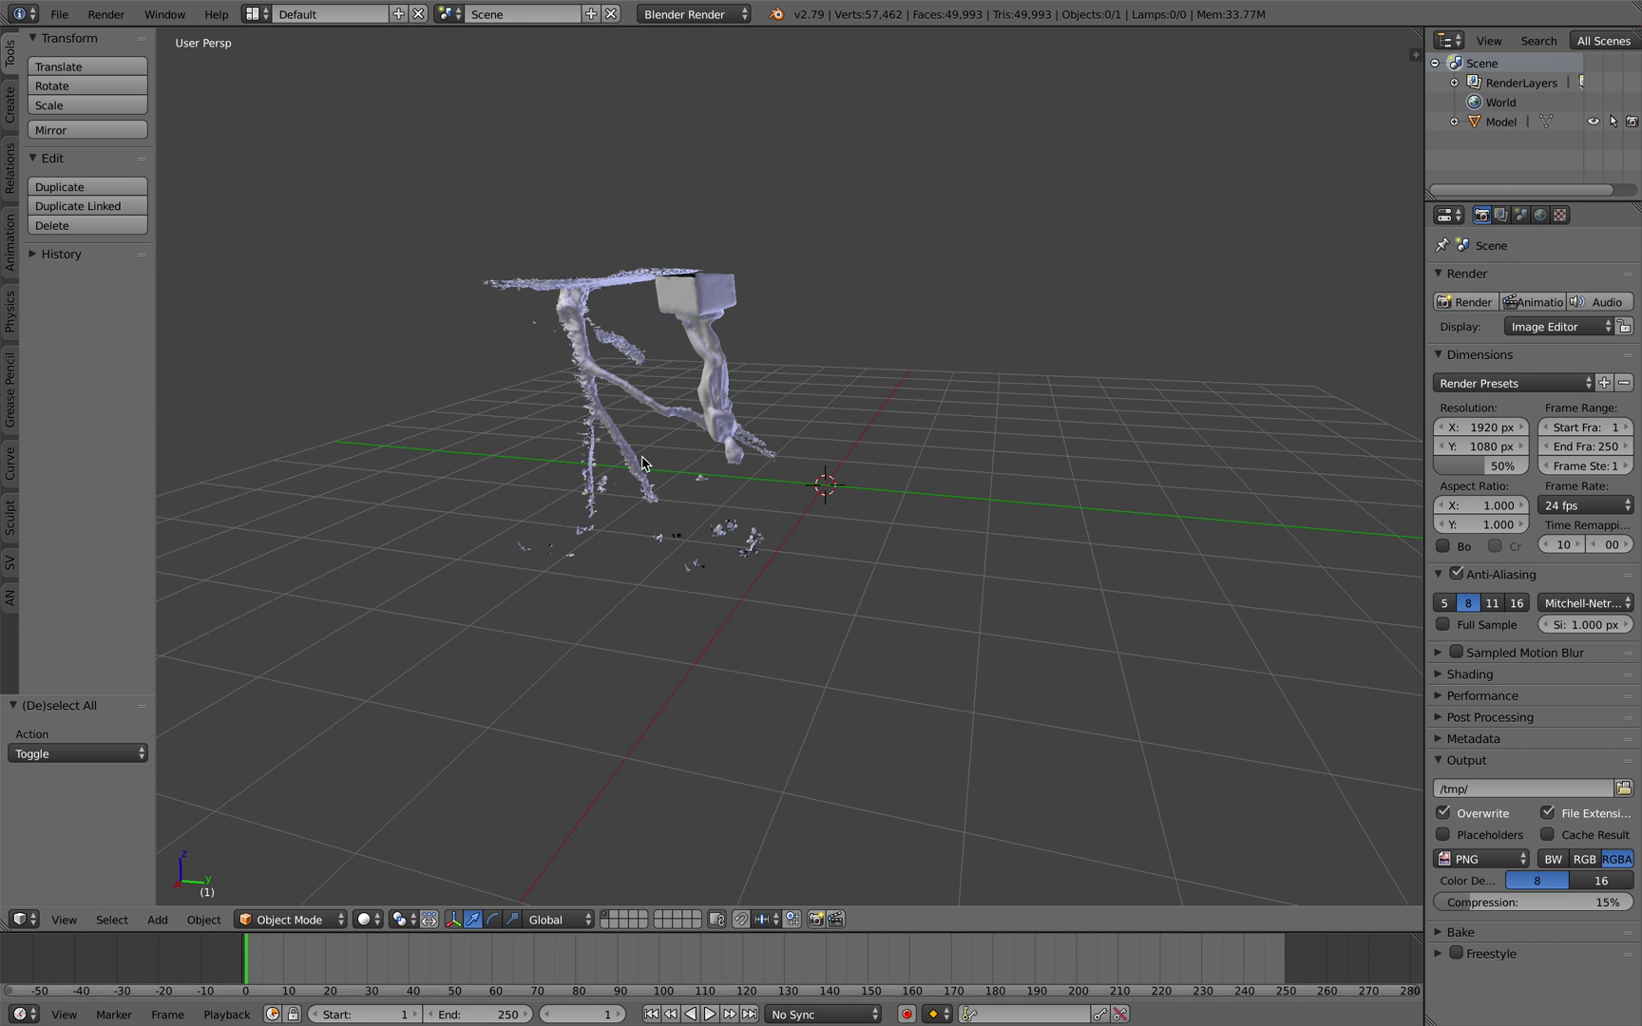
- Select the imported statue scan in the 3D view
{"action": "middle_click_drag", "start_coordinate": [740, 429], "coordinate": [723, 424]}
{"action": "scroll", "coordinate": [730, 426], "scroll_direction": "up", "scroll_amount": 2}
{"action": "right_click", "coordinate": [722, 425]}
{"action": "scroll", "coordinate": [764, 437], "scroll_direction": "down", "scroll_amount": 2}
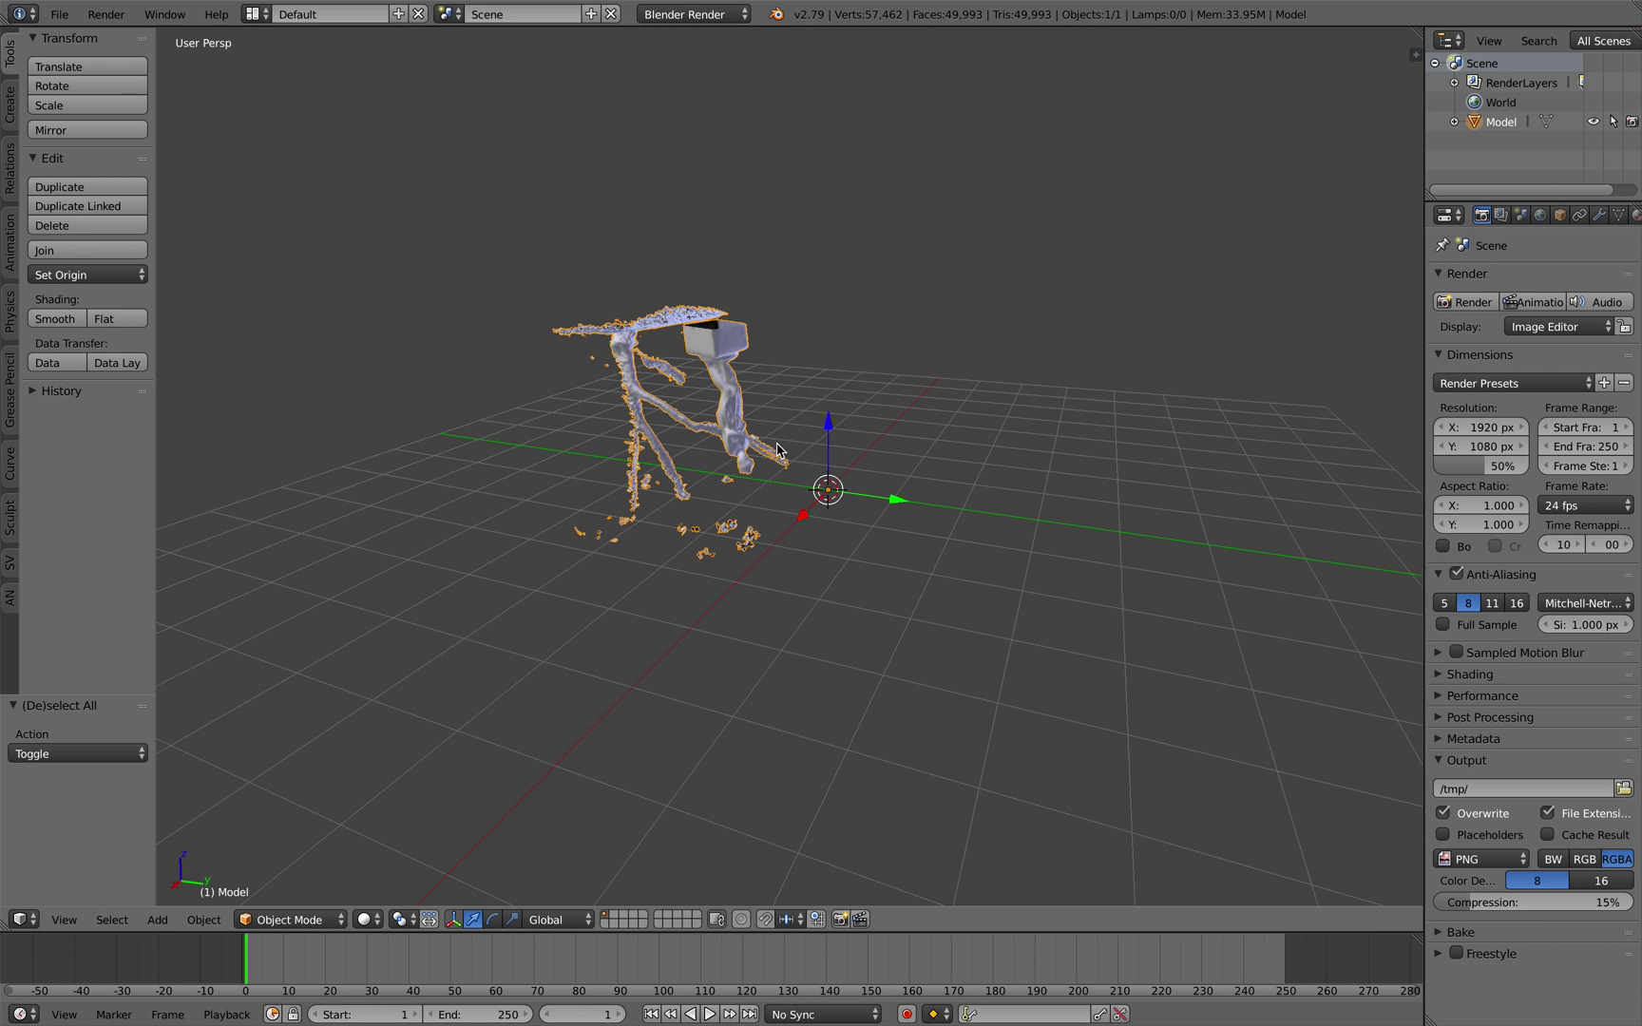
{"action": "key", "text": "r"}
{"action": "key", "text": "r"}
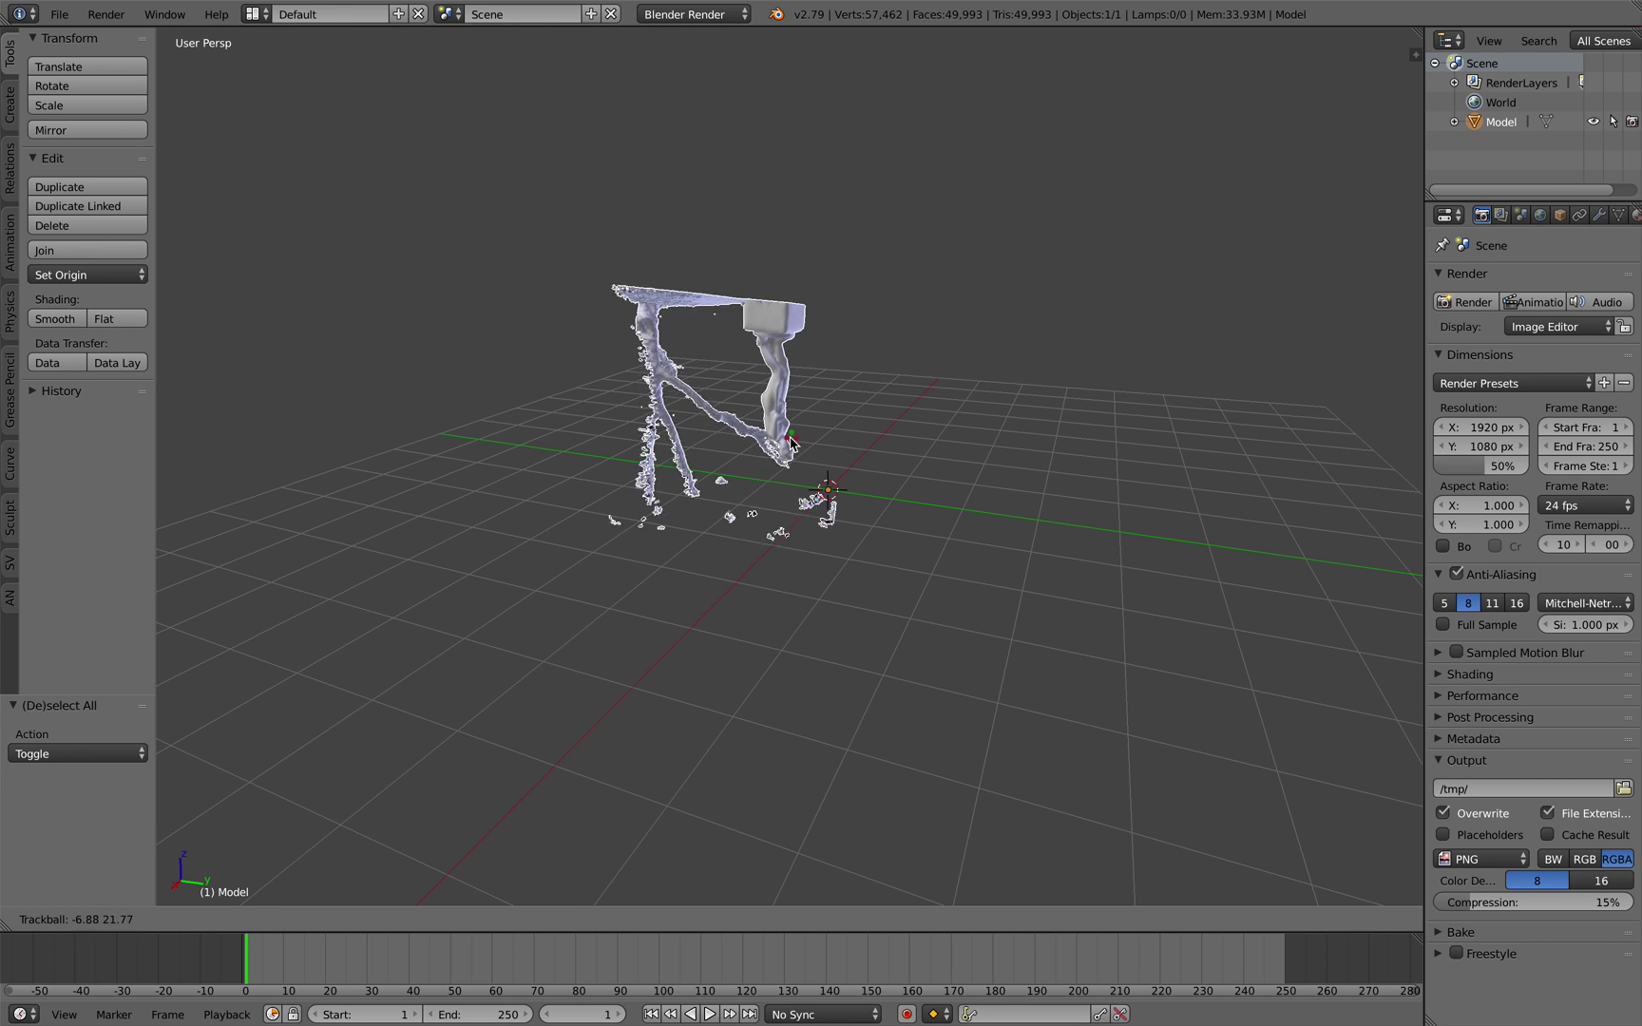
{"action": "right_click", "coordinate": [1059, 290]}
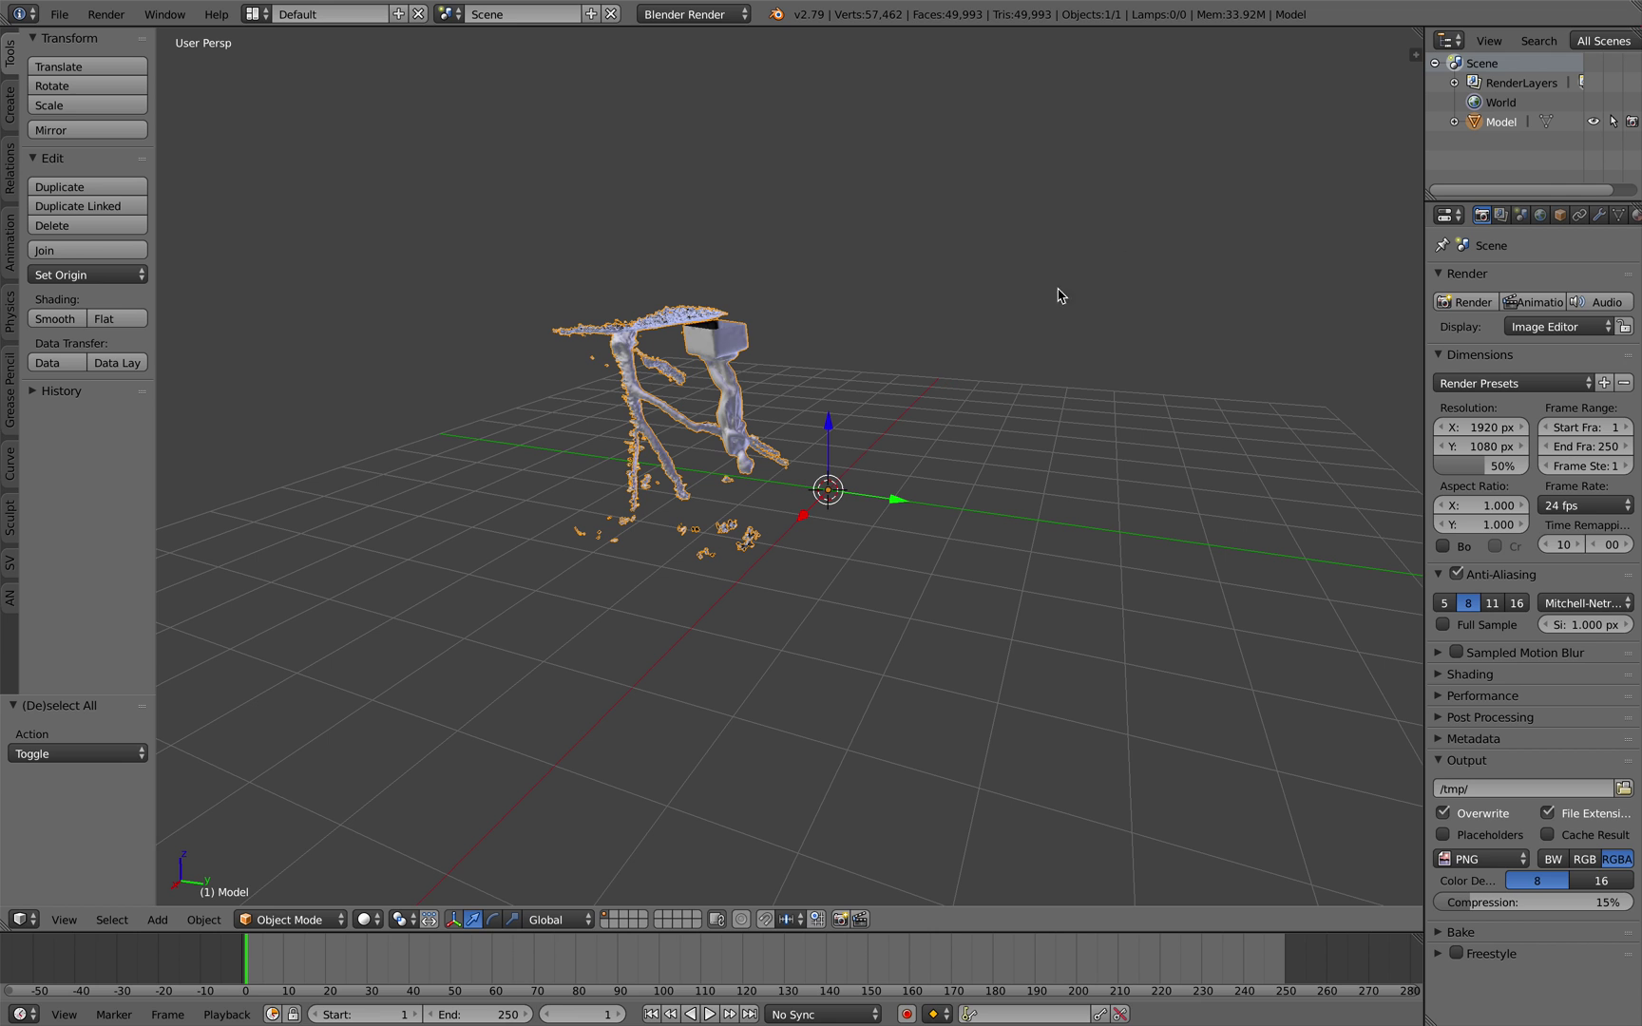
- Show the scan's transform values and trackball-rotate it to about X -13°, Y -11.2°, Z 26.9°
{"action": "left_click", "coordinate": [1418, 52]}
{"action": "scroll", "coordinate": [1008, 304], "scroll_direction": "up", "scroll_amount": 2}
{"action": "middle_click_drag", "start_coordinate": [1001, 364], "coordinate": [1108, 369]}
{"action": "key", "text": "Return"}
{"action": "key", "text": "r"}
{"action": "key", "text": "r"}
{"action": "left_click", "coordinate": [867, 401]}
{"action": "middle_click_drag", "start_coordinate": [867, 401], "coordinate": [727, 418], "text": "shift"}
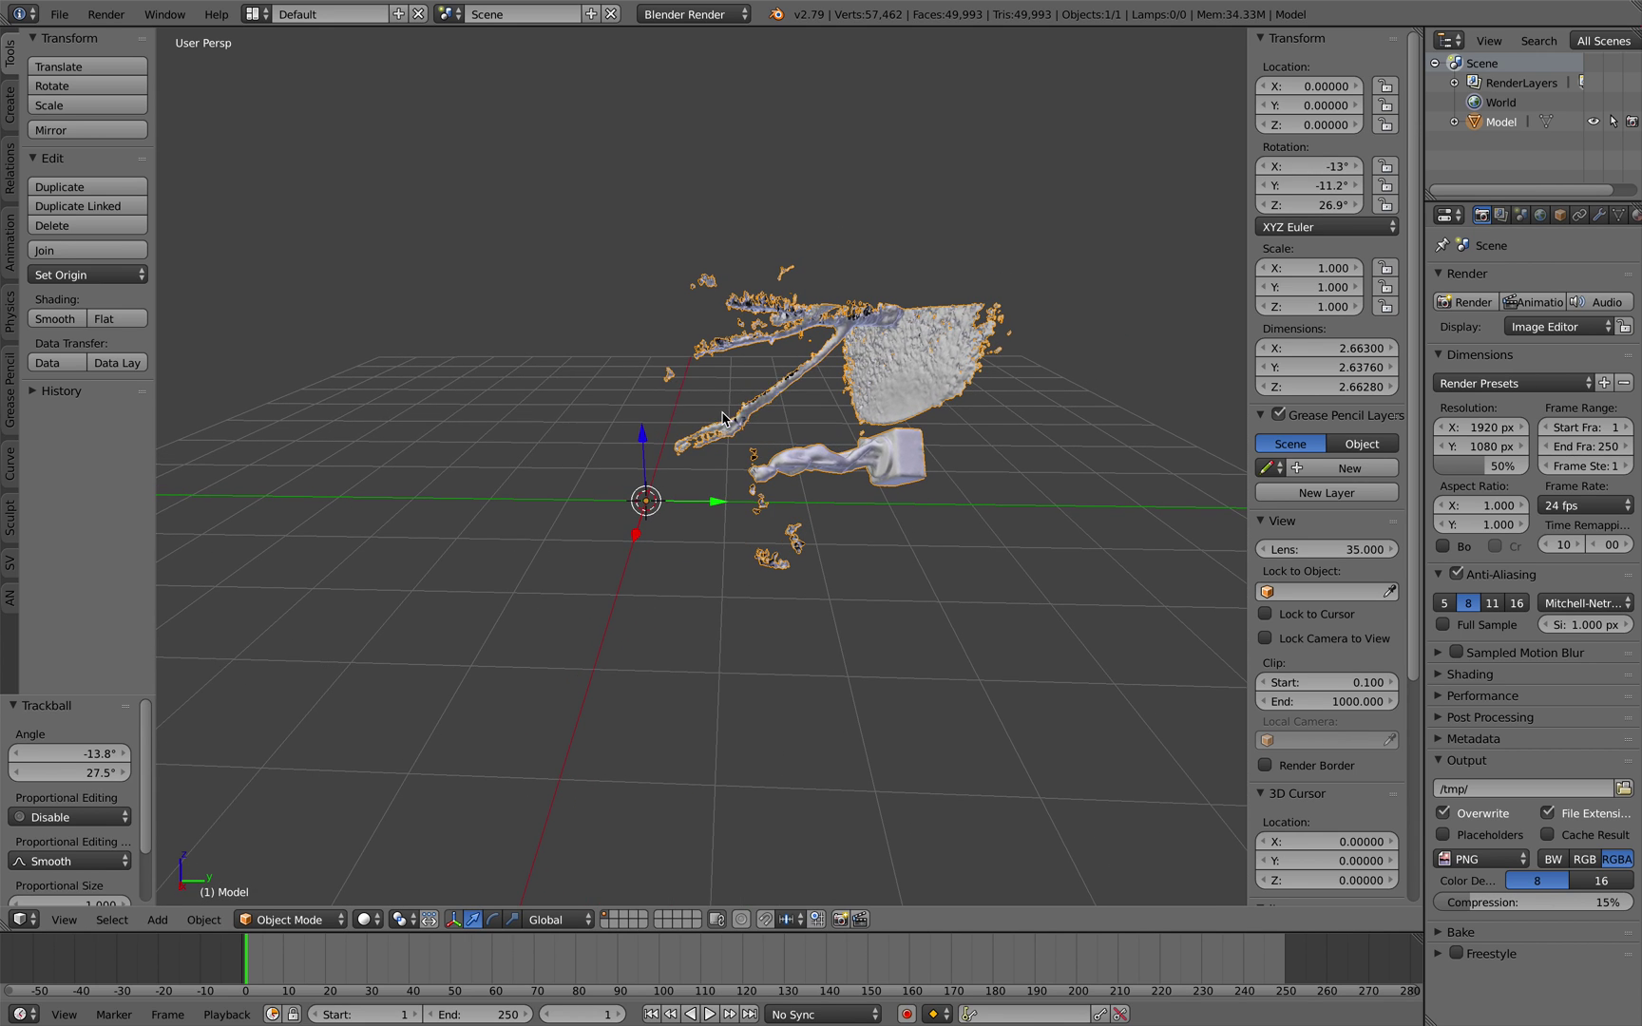
- Split the 3D view into a quad view and hide the tool shelf to enlarge it
{"action": "left_click", "coordinate": [65, 920]}
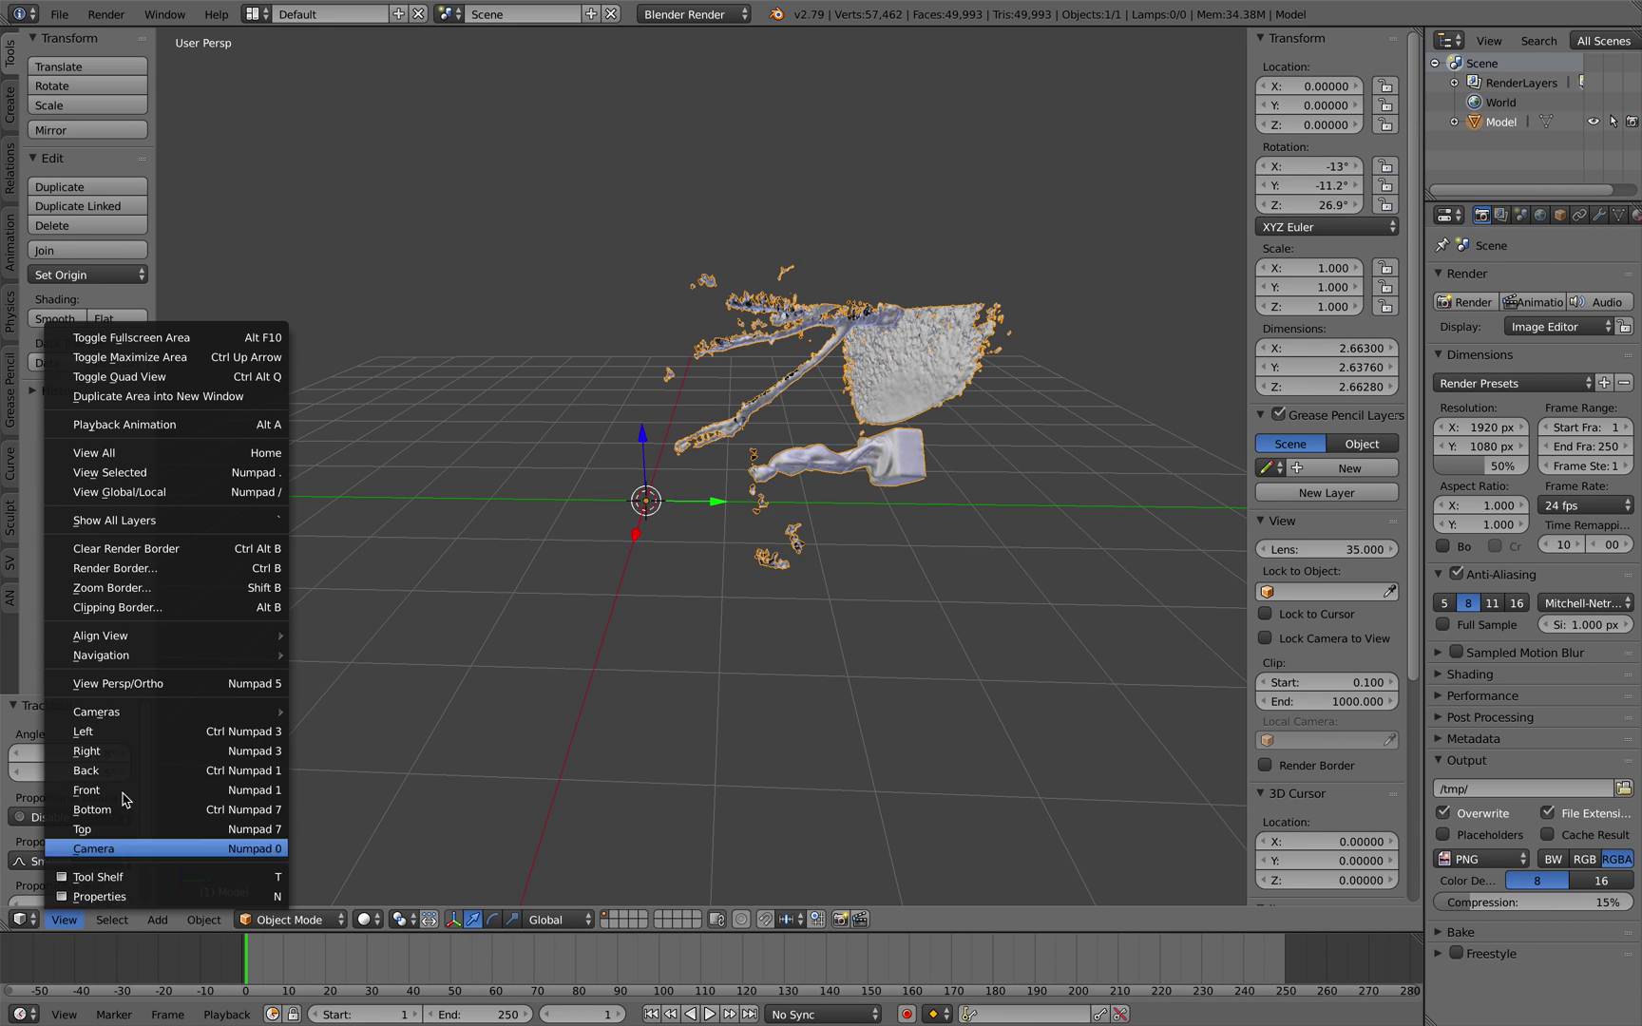
{"action": "left_click", "coordinate": [164, 385]}
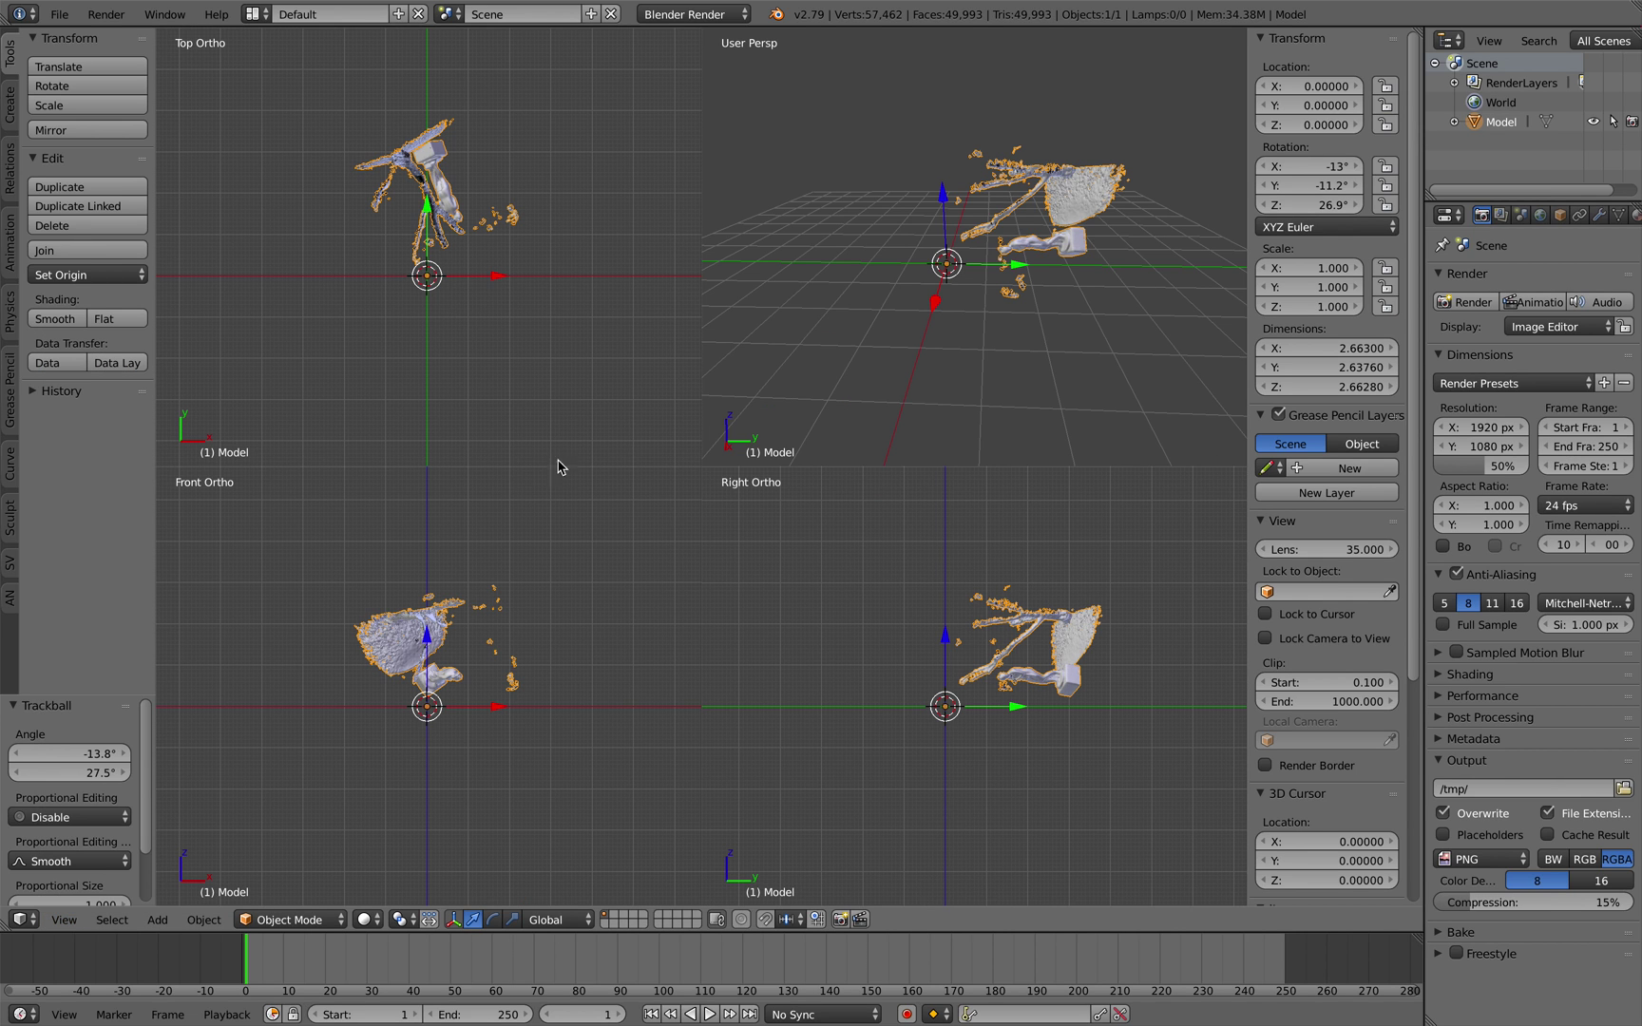
{"action": "scroll", "coordinate": [507, 251], "scroll_direction": "up", "scroll_amount": 1}
{"action": "middle_click_drag", "start_coordinate": [501, 236], "coordinate": [485, 306], "text": "shift"}
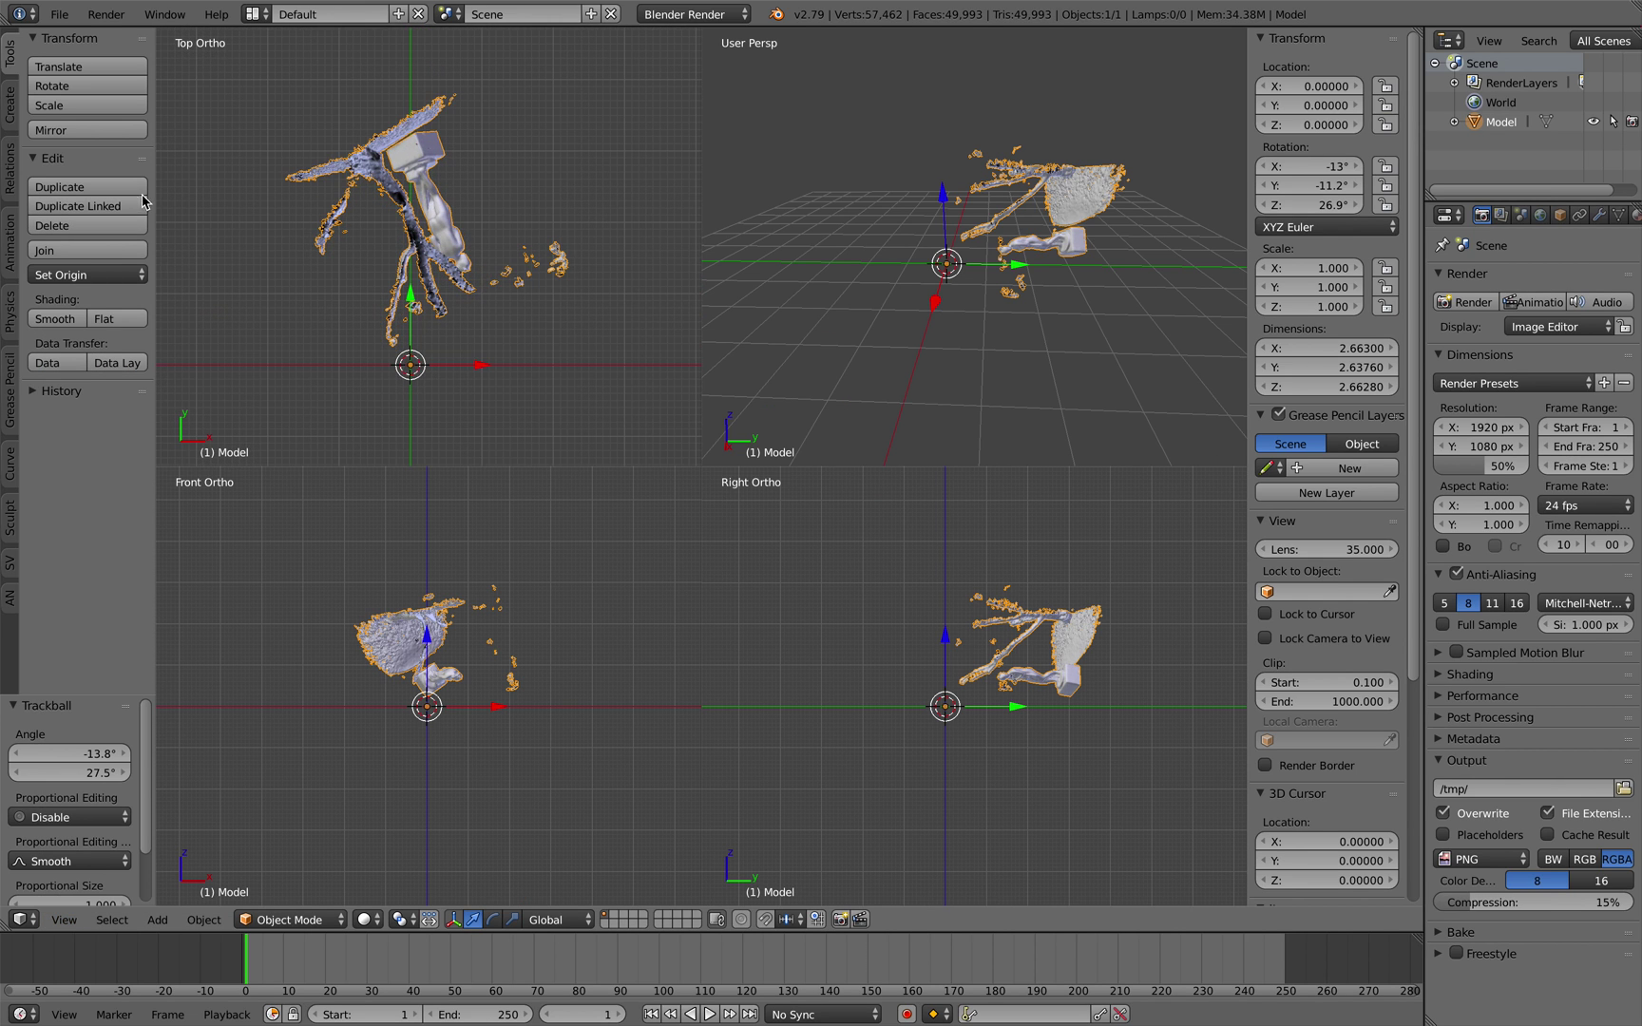
{"action": "left_click_drag", "start_coordinate": [155, 195], "coordinate": [7, 197]}
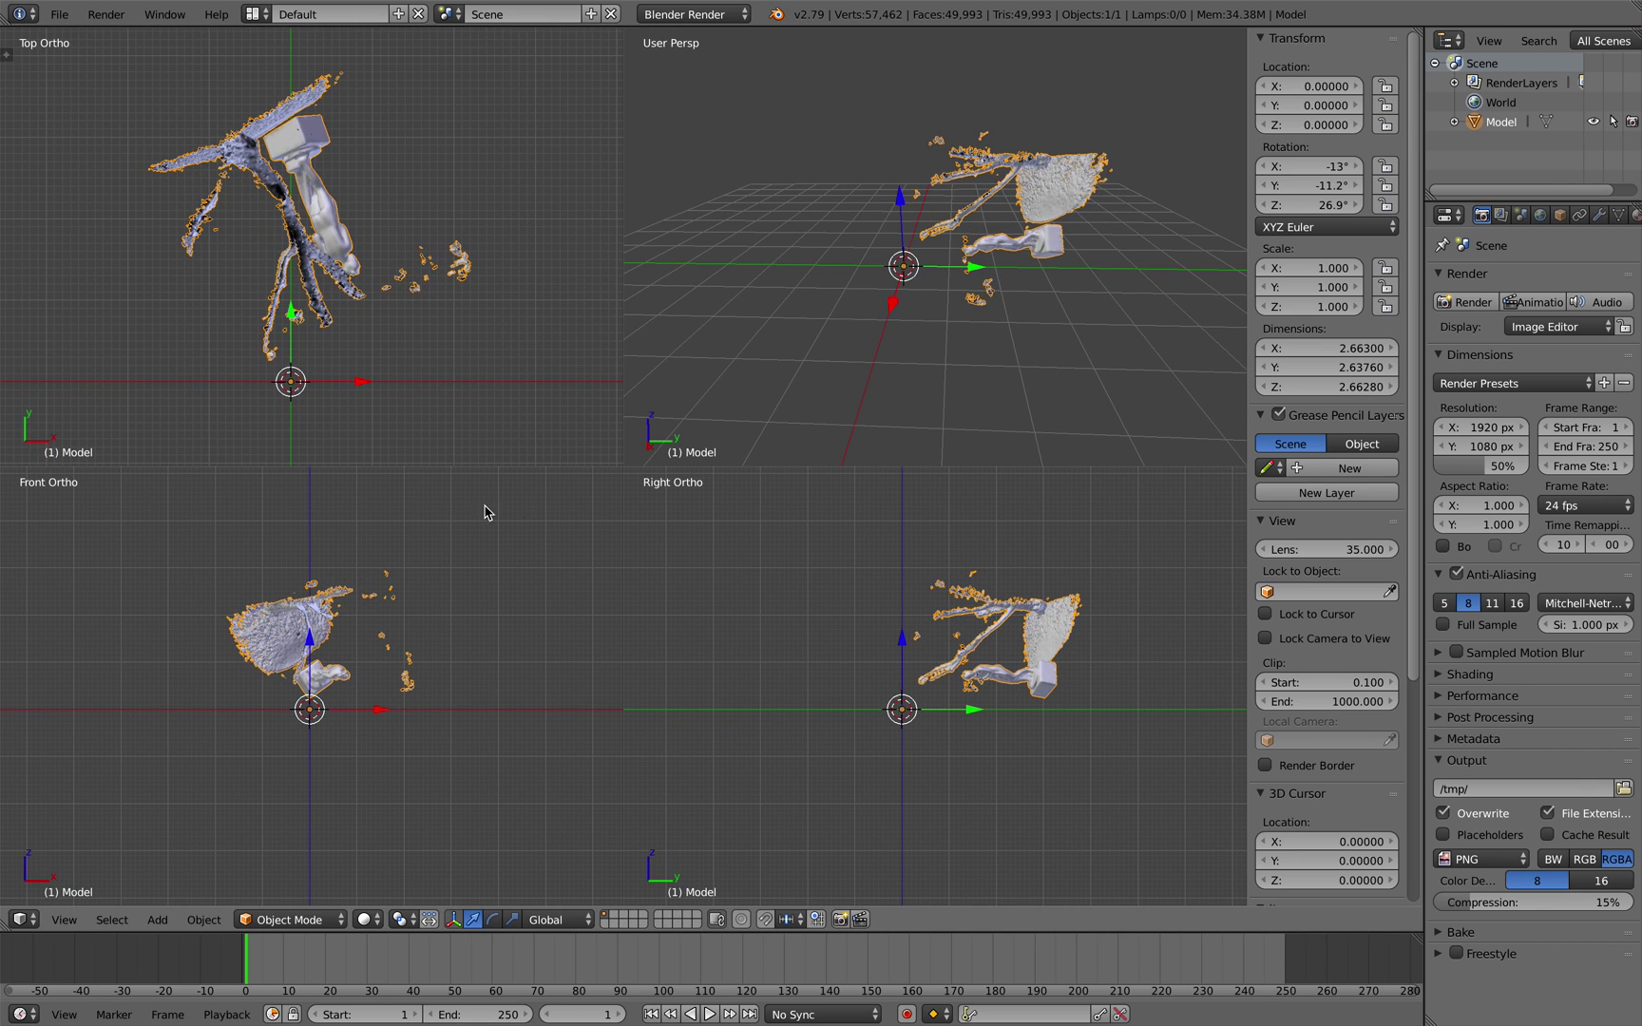
- Trackball-rotate the scan until the statue stands roughly upright, at about X -106°, Y 9.13°, Z 29.1°
{"action": "middle_click_drag", "start_coordinate": [882, 238], "coordinate": [940, 256]}
{"action": "key", "text": "r"}
{"action": "key", "text": "r"}
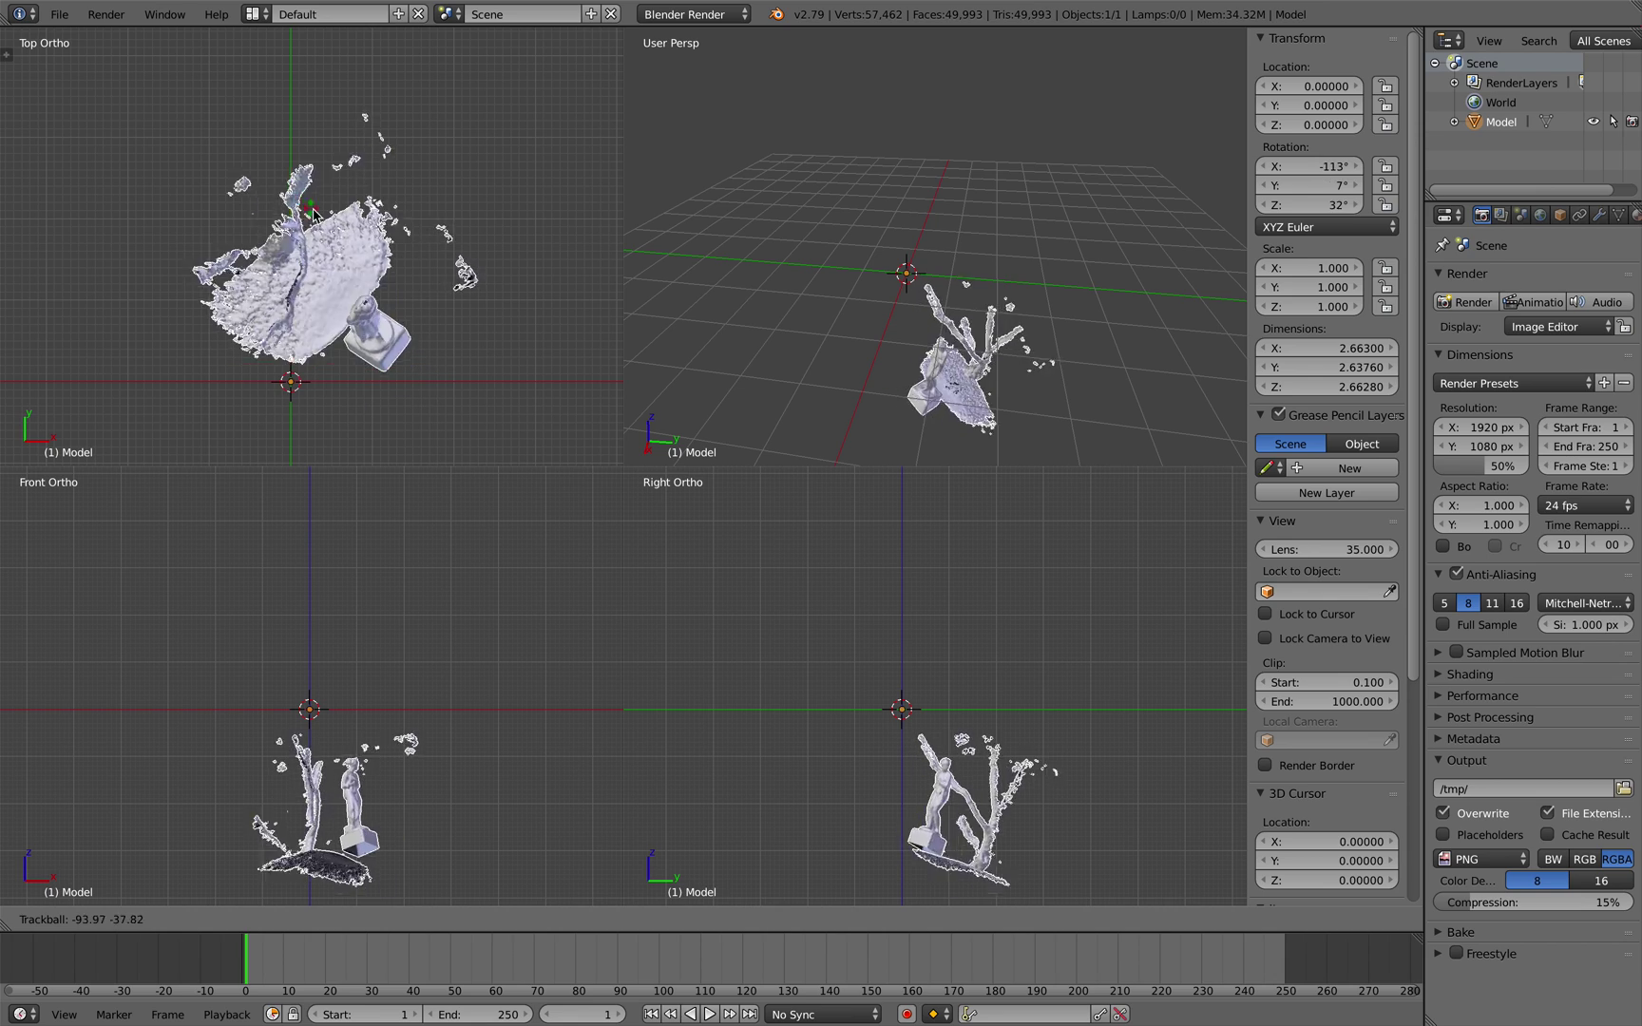
{"action": "left_click", "coordinate": [359, 300]}
- Rotate the scan freely to about X -93.4°, Y 2.11°, Z -40.5° and shift it to about Z 0.075
{"action": "scroll", "coordinate": [359, 627], "scroll_direction": "up", "scroll_amount": 1}
{"action": "middle_click_drag", "start_coordinate": [359, 628], "coordinate": [341, 516], "text": "shift"}
{"action": "scroll", "coordinate": [361, 589], "scroll_direction": "up", "scroll_amount": 4}
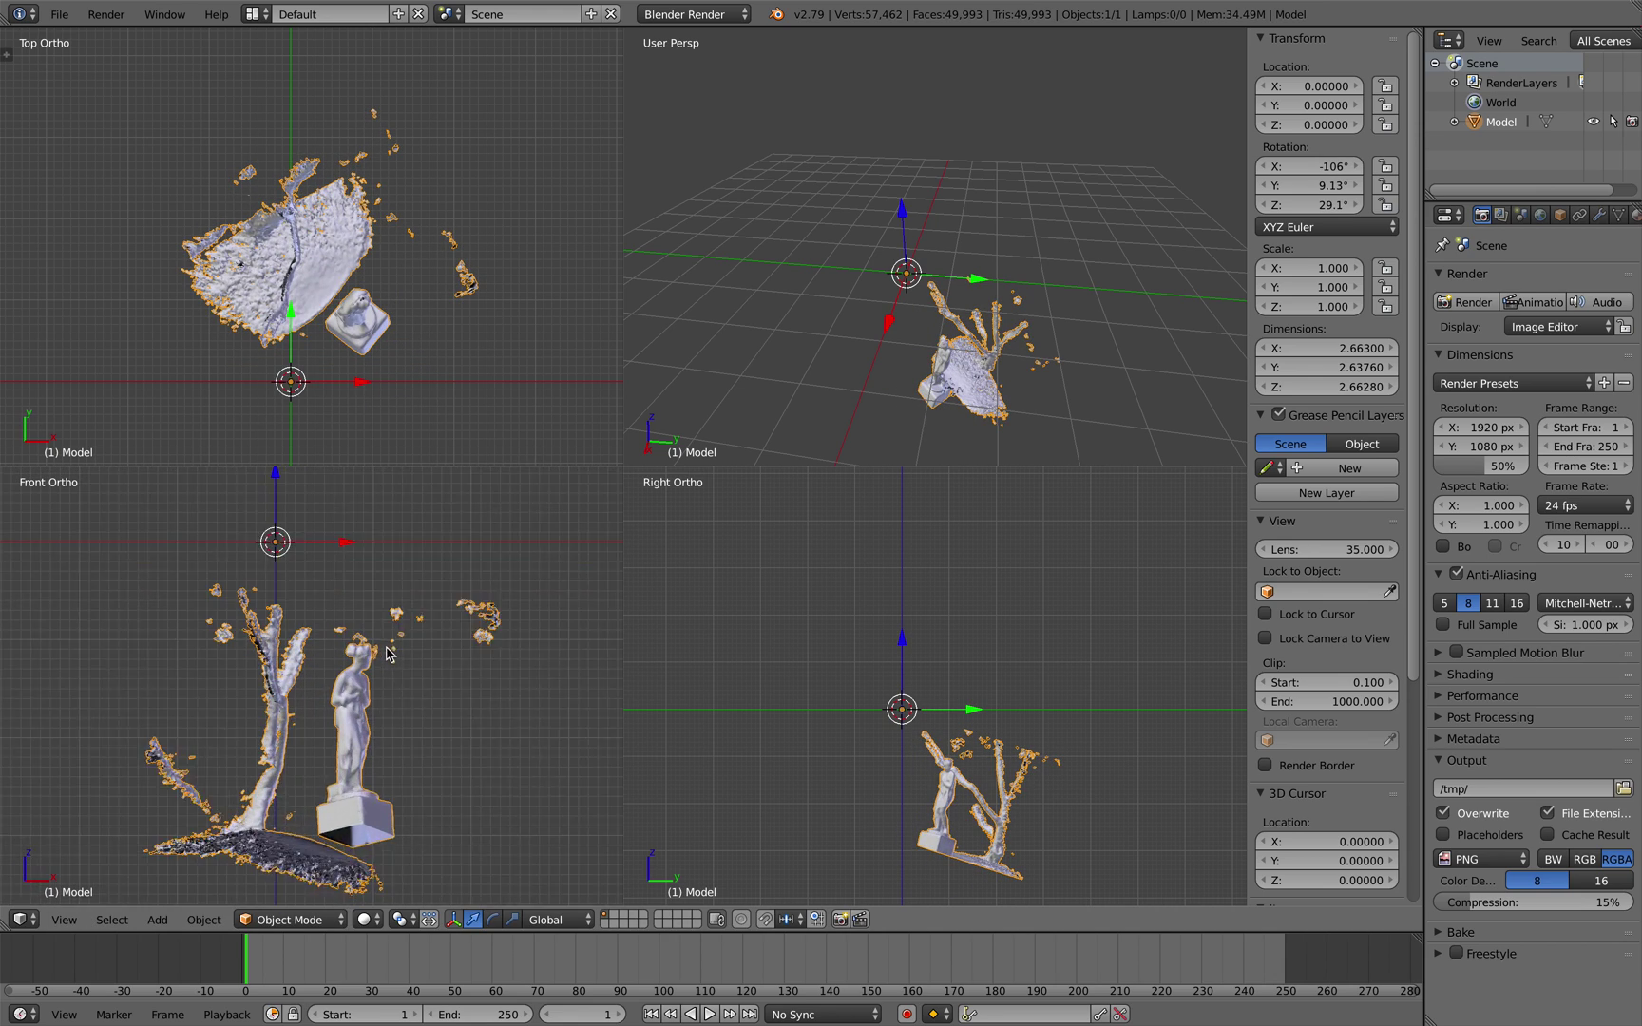
{"action": "key", "text": "r"}
{"action": "key", "text": "r"}
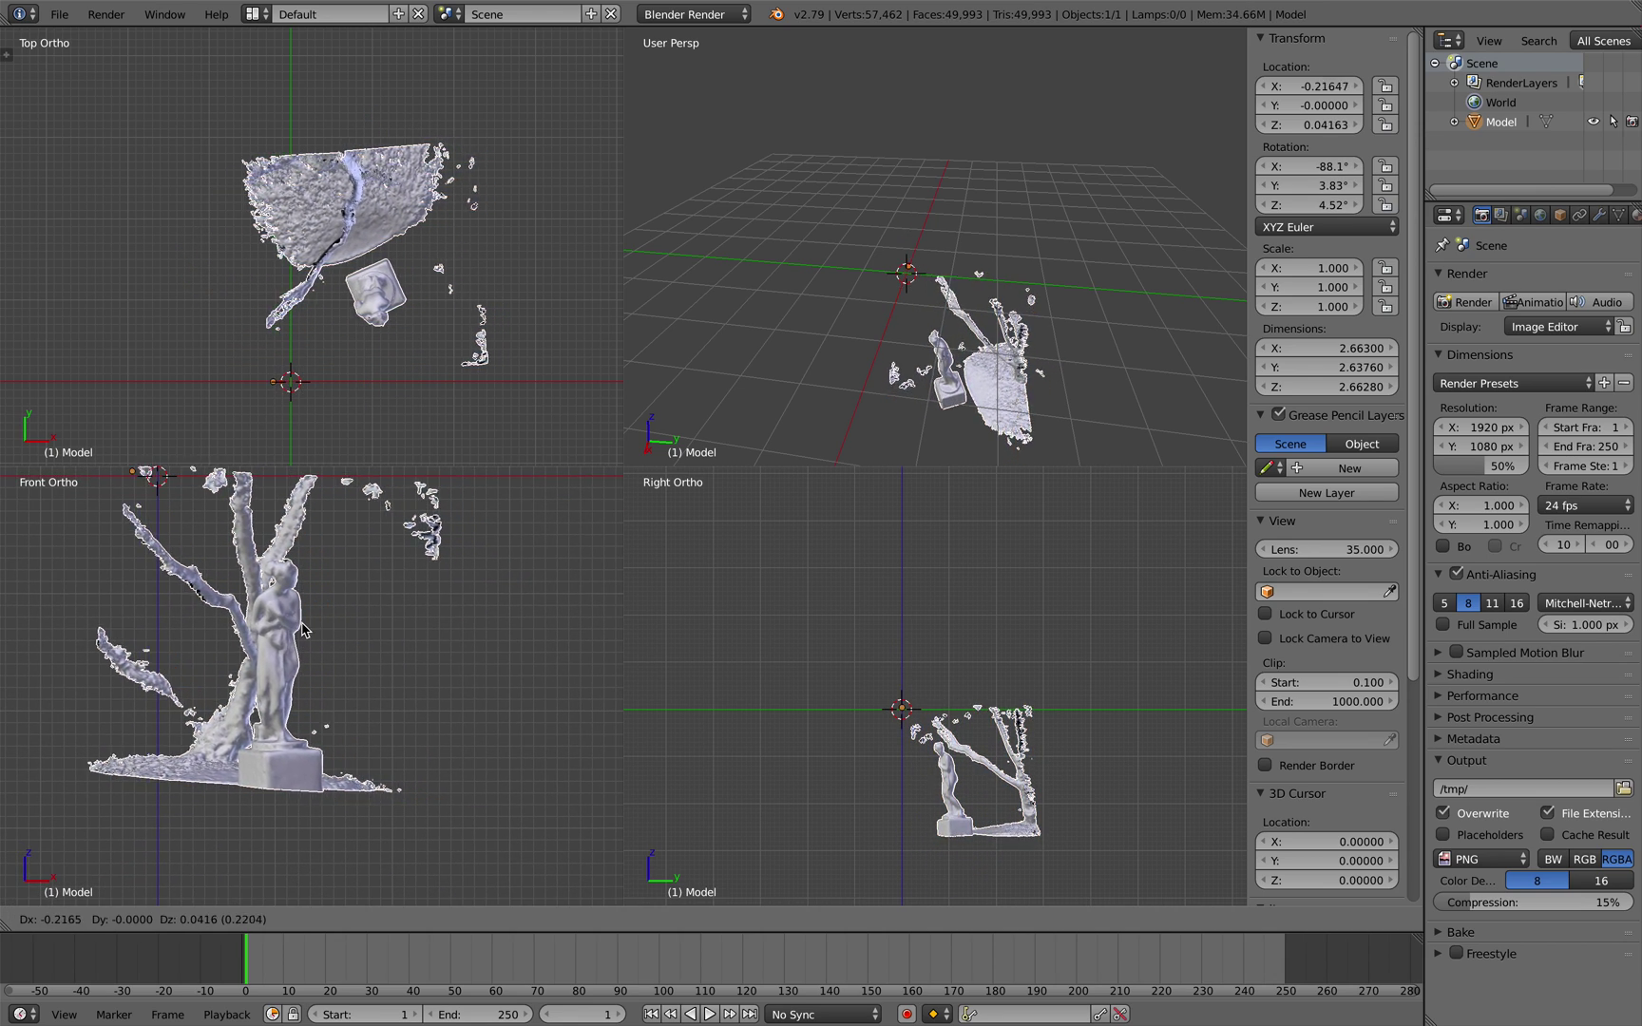
{"action": "left_click", "coordinate": [379, 640]}
{"action": "middle_click_drag", "start_coordinate": [379, 641], "coordinate": [317, 631], "text": "shift"}
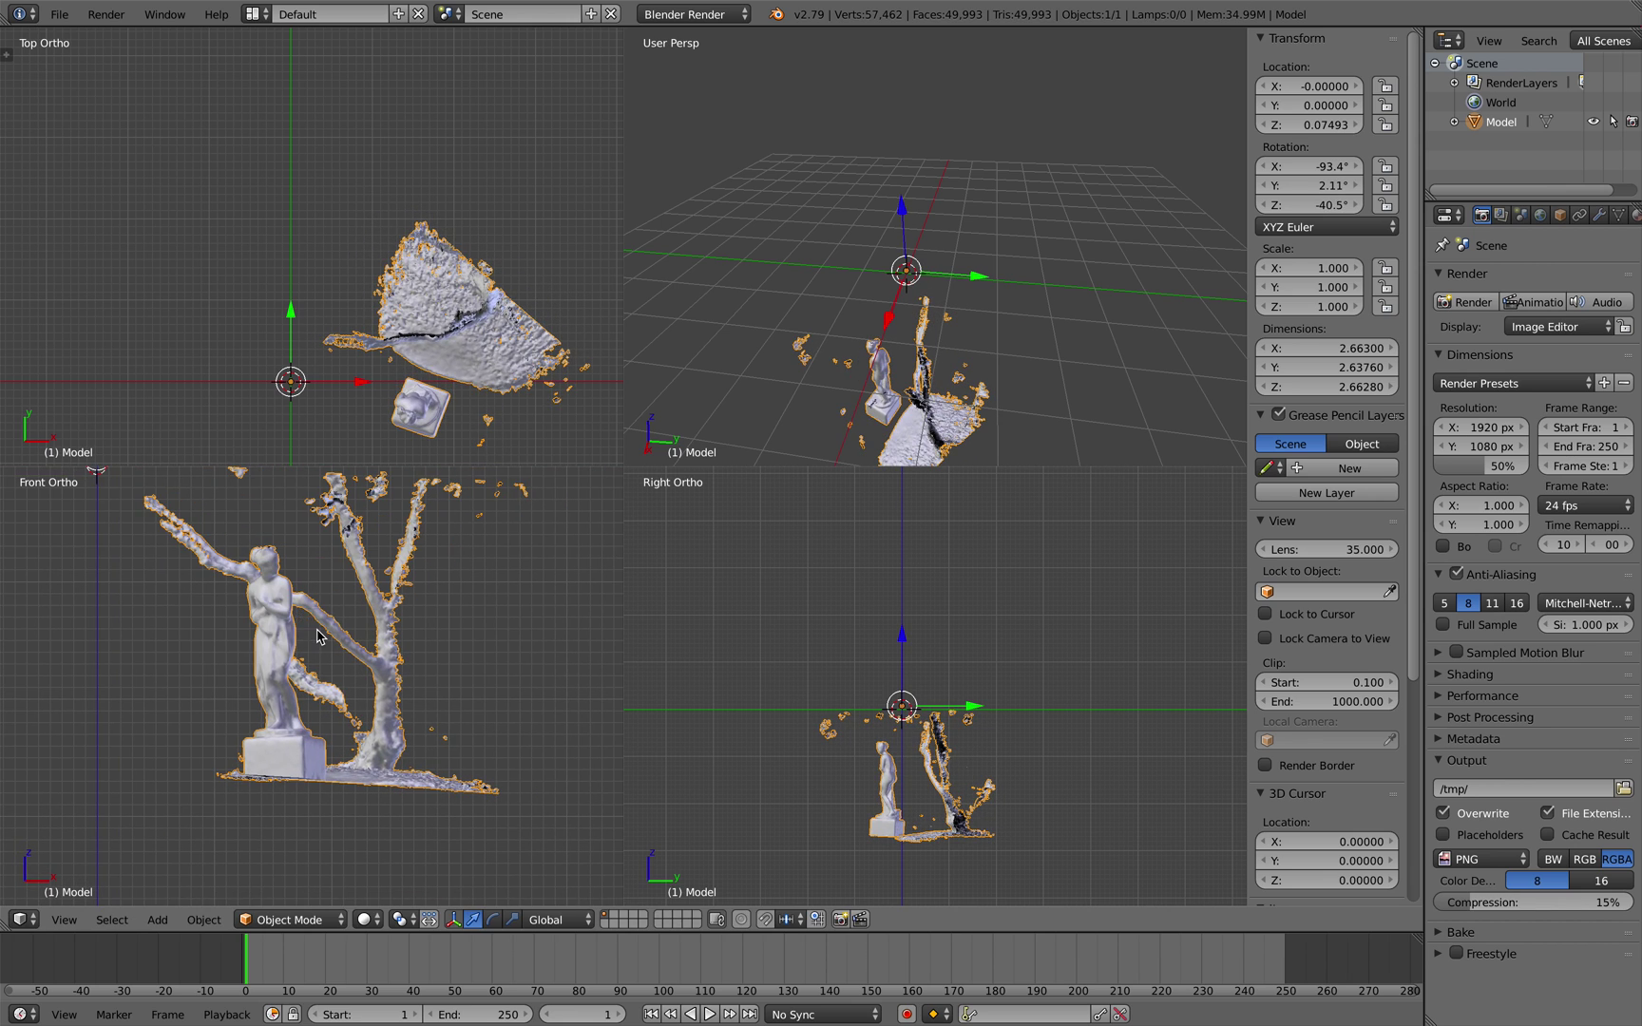
- Turn the scan about the Z axis and level its base in the front view, to about X -92.9°, Y 0.844°, Z -19.8°
{"action": "key", "text": "r"}
{"action": "key", "text": "r"}
{"action": "key", "text": "r"}
{"action": "key", "text": "z"}
{"action": "left_click", "coordinate": [343, 785]}
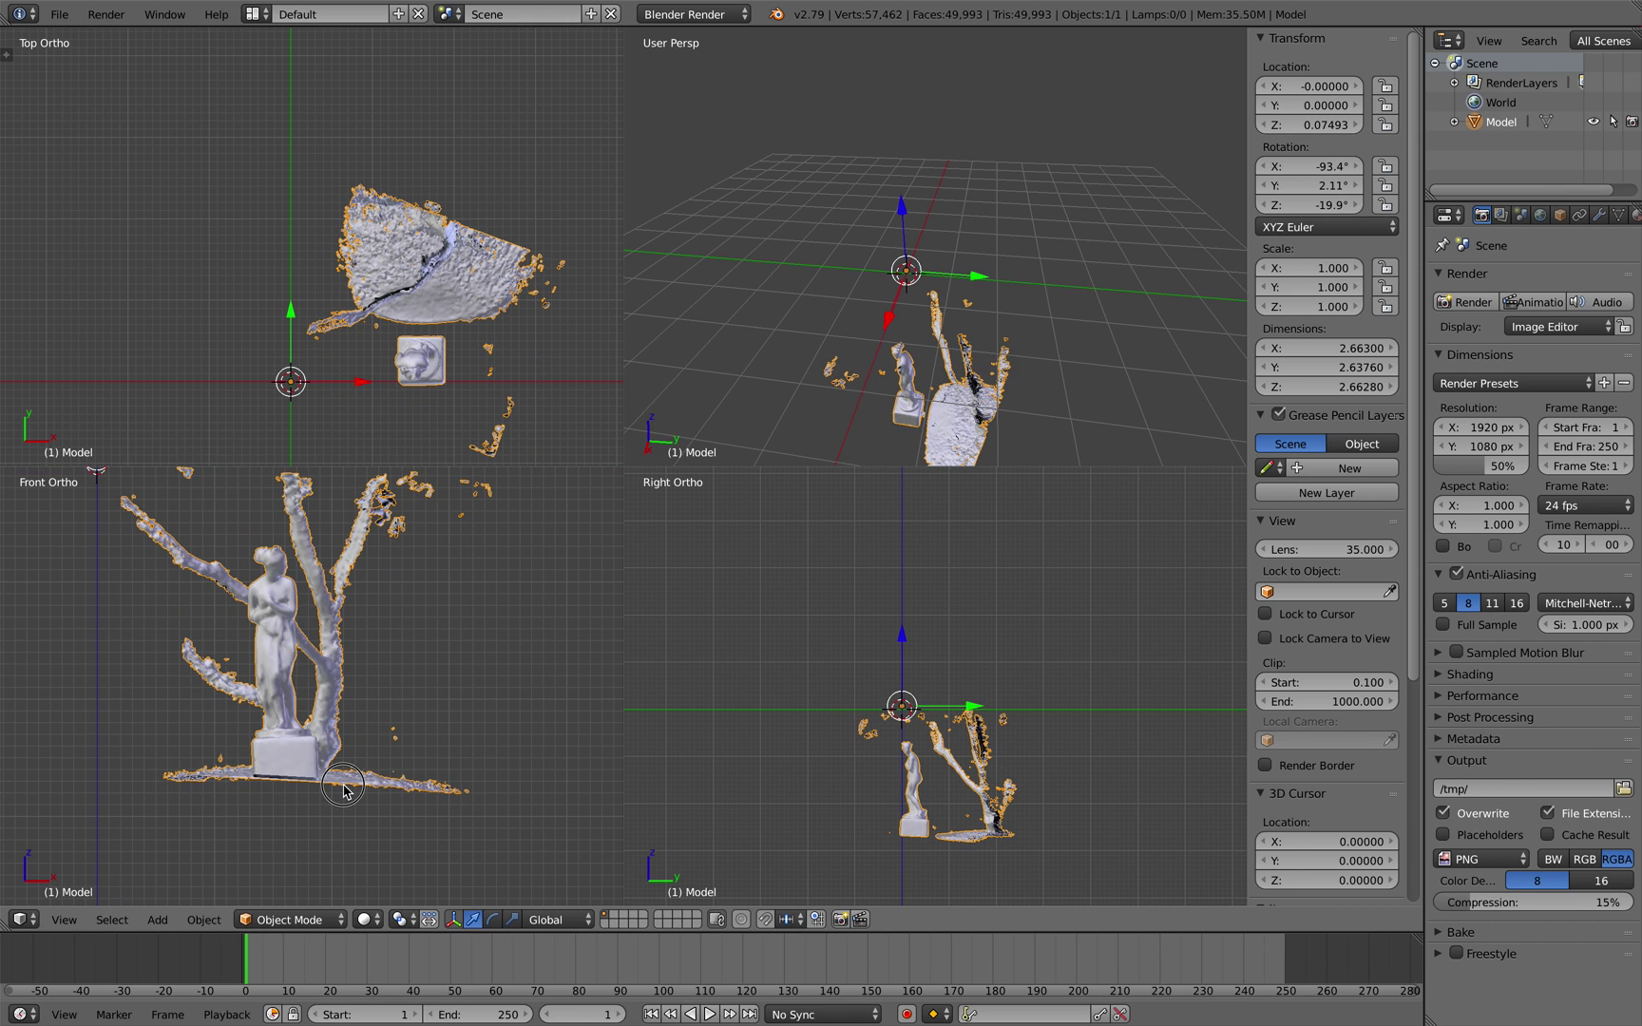
{"action": "key", "text": "r"}
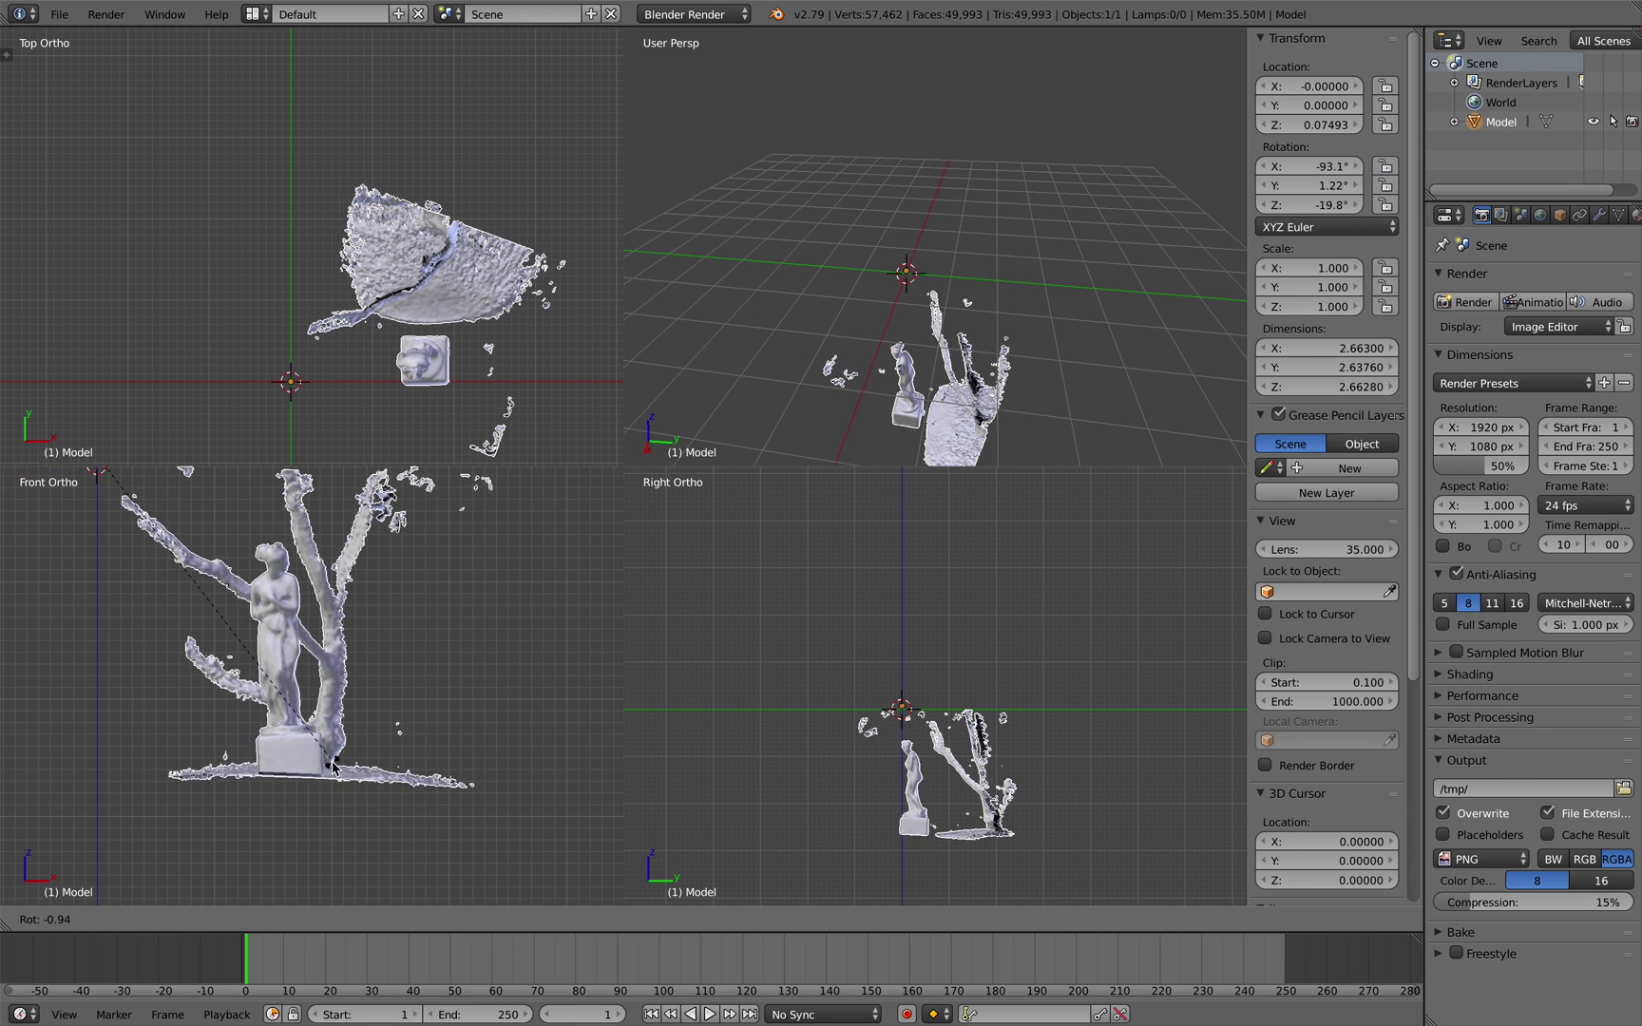
{"action": "left_click", "coordinate": [340, 768]}
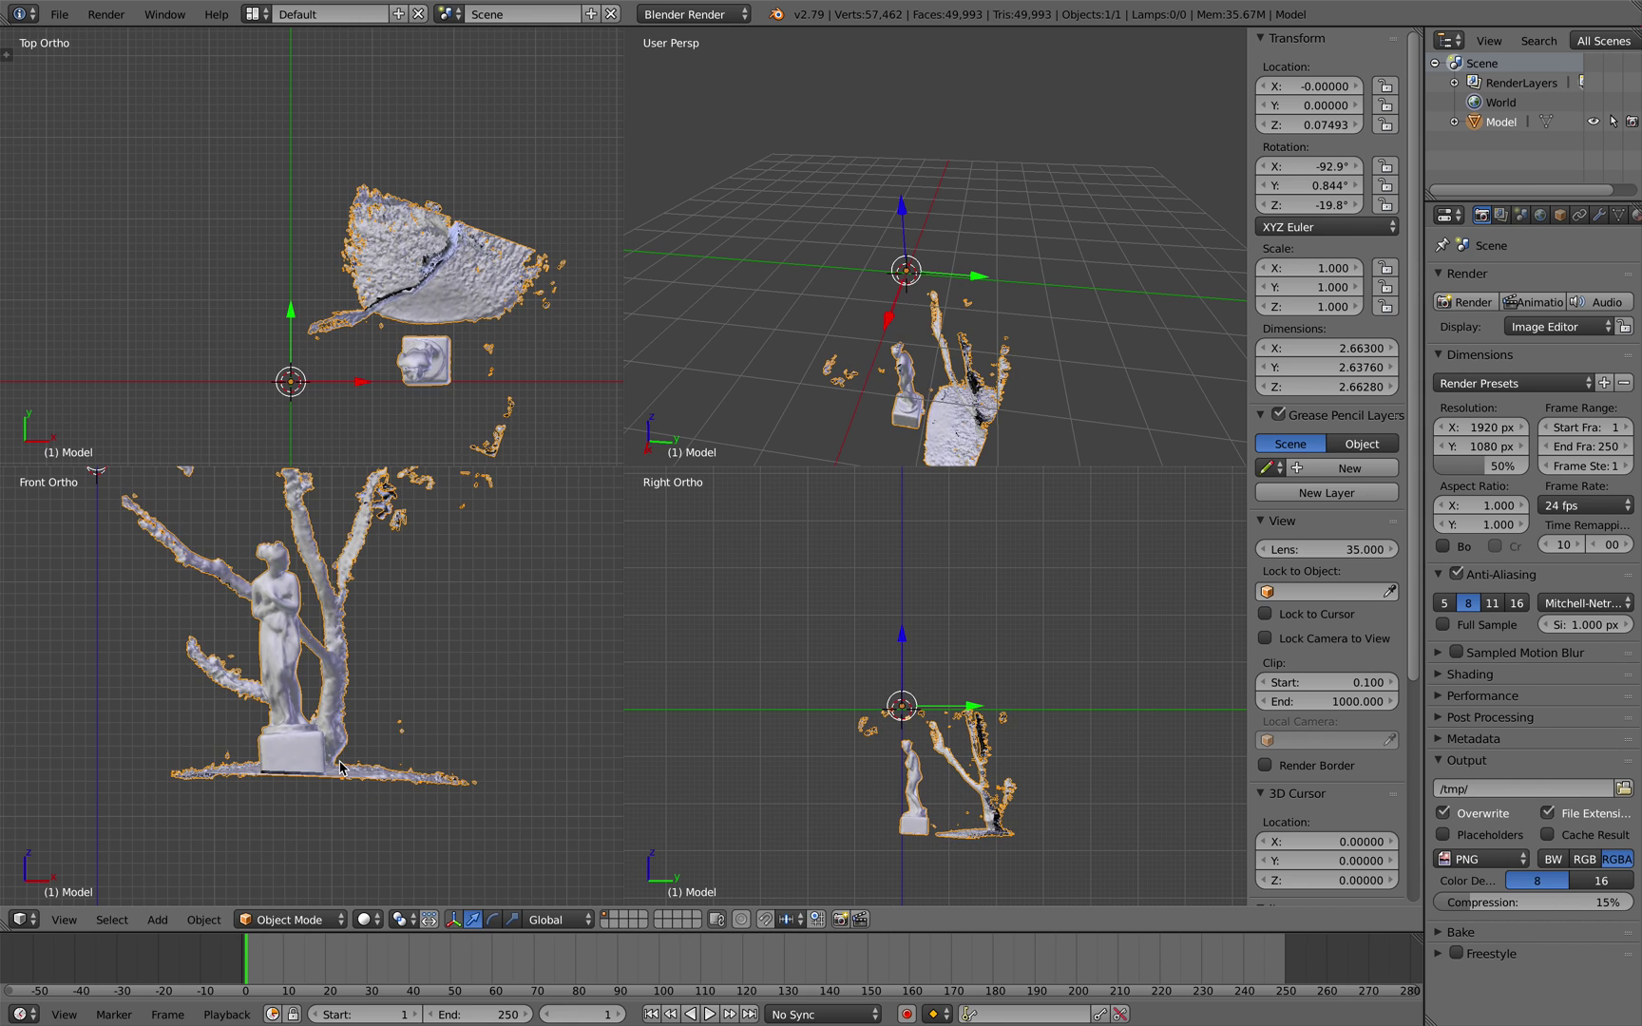
- Trackball-rotate the scan to about X -93.9°, Y 0.216°, Z -47.4° and move it near the origin, at about X -1.726, Z 2.032
{"action": "key", "text": "r"}
{"action": "key", "text": "r"}
{"action": "left_click", "coordinate": [299, 679]}
{"action": "middle_click_drag", "start_coordinate": [304, 685], "coordinate": [386, 711], "text": "shift"}
{"action": "scroll", "coordinate": [386, 711], "scroll_direction": "up", "scroll_amount": 2}
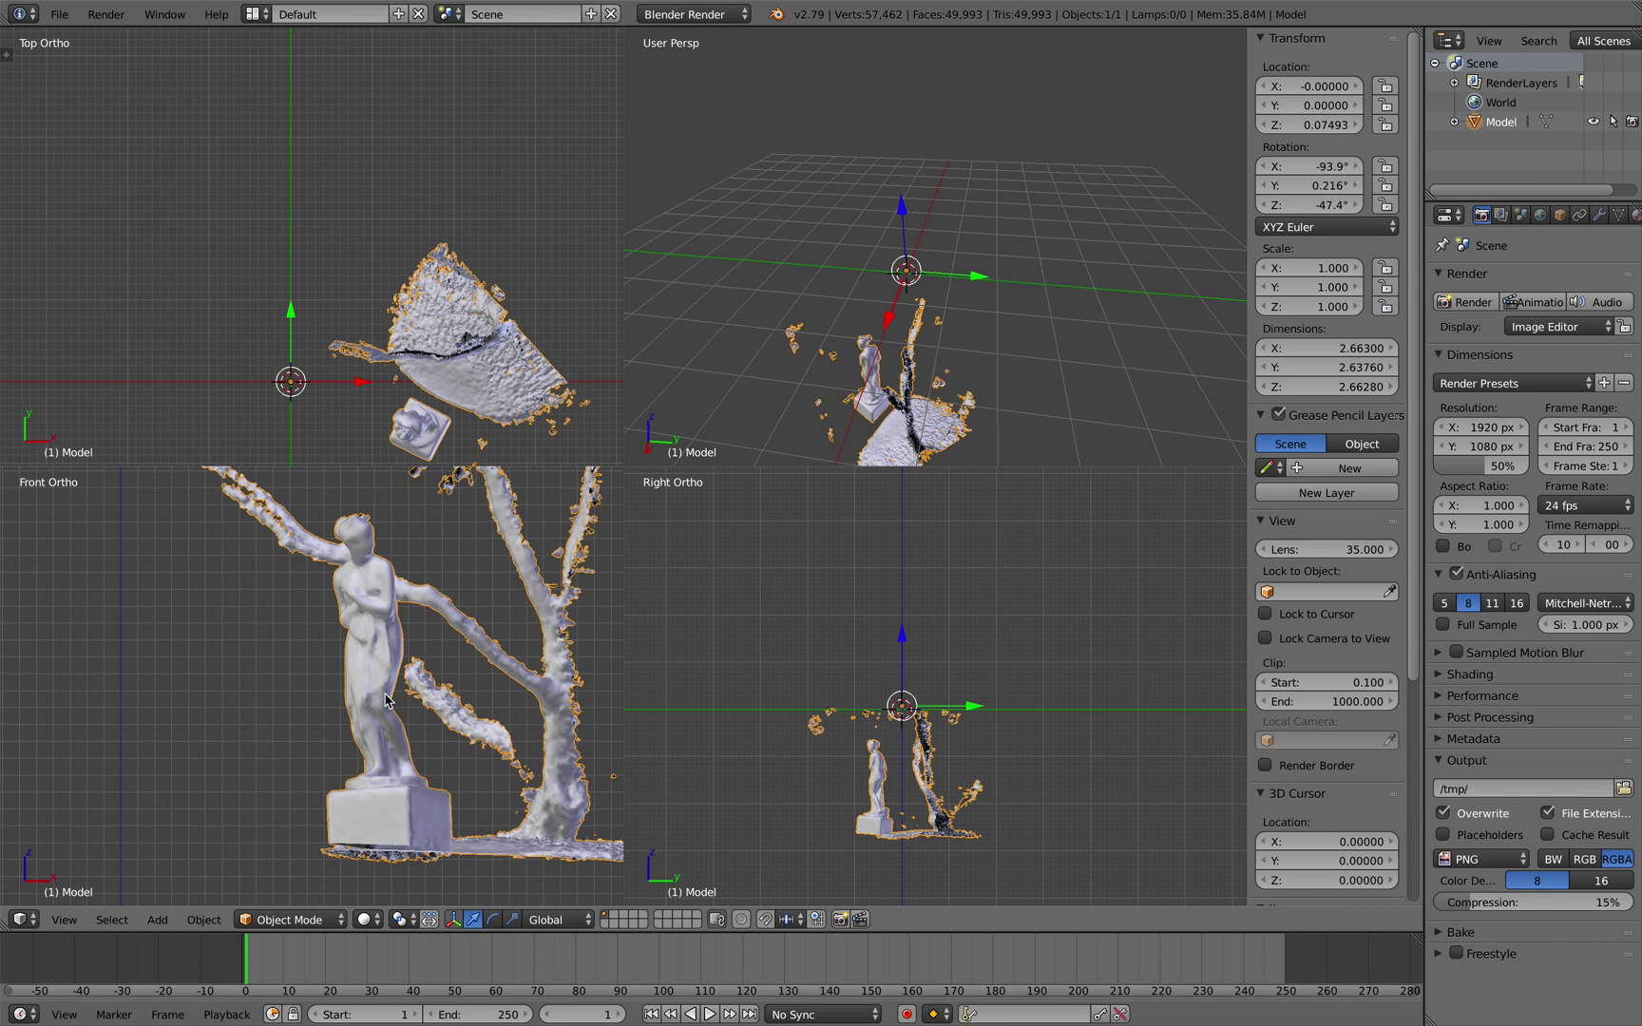
{"action": "scroll", "coordinate": [386, 711], "scroll_direction": "down", "scroll_amount": 2}
{"action": "scroll", "coordinate": [387, 711], "scroll_direction": "down", "scroll_amount": 3}
{"action": "key", "text": "g"}
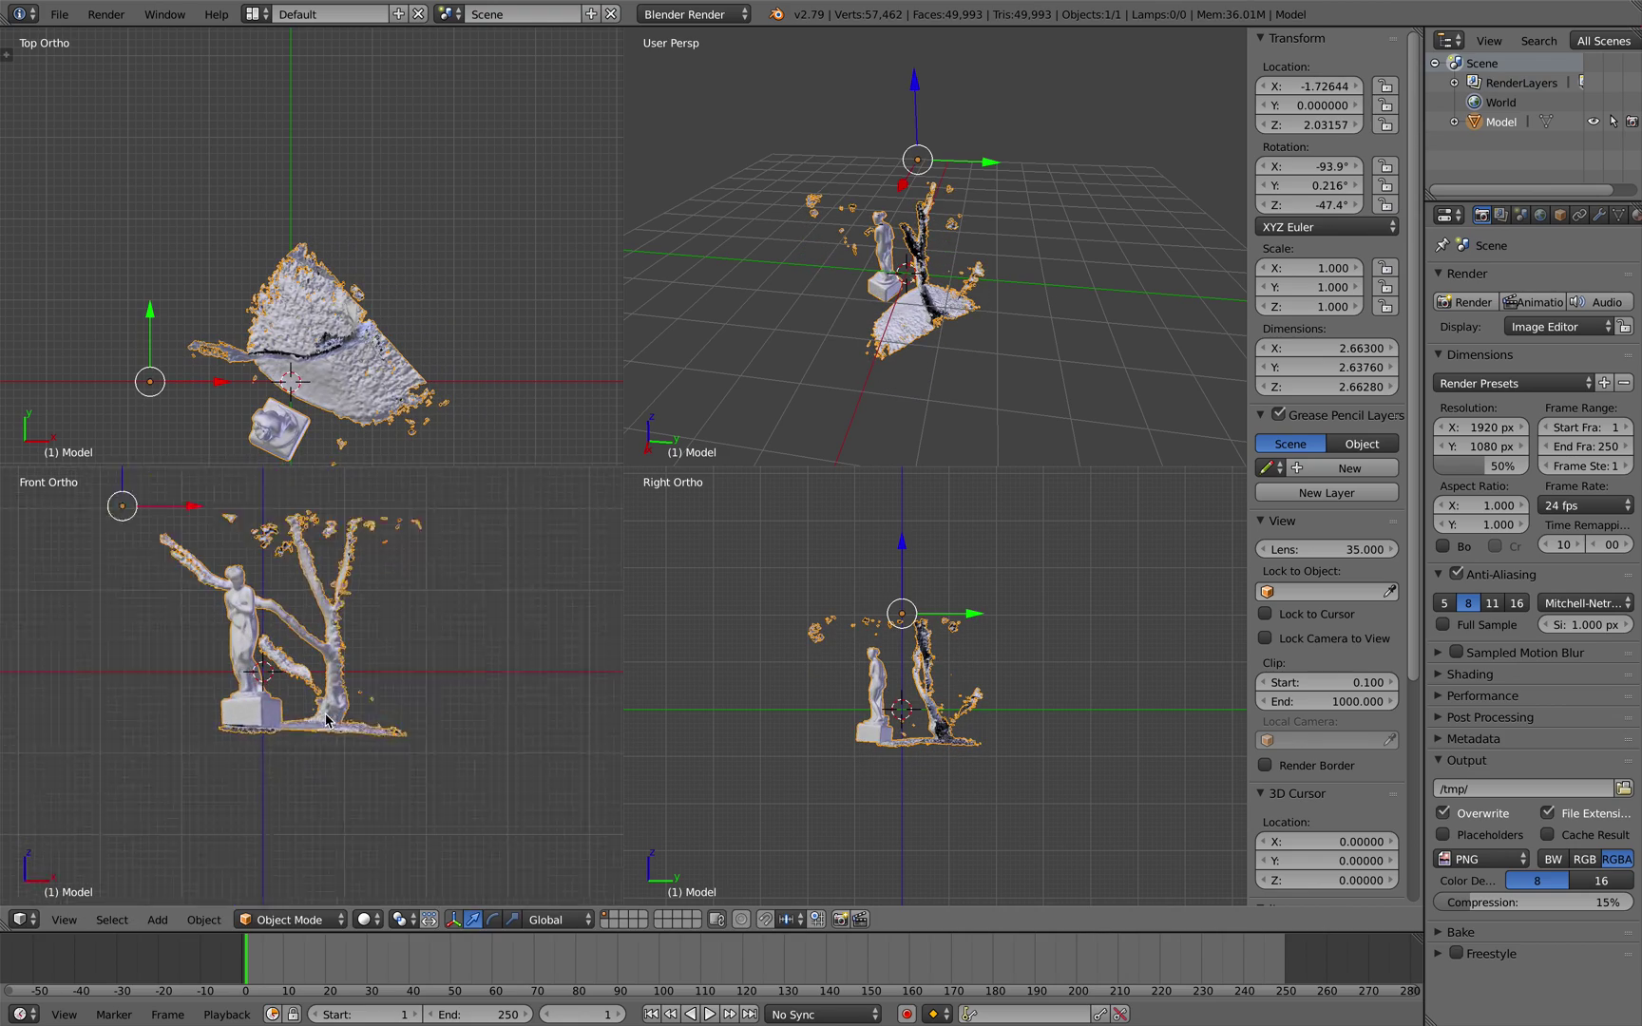
- Rotate the scan so the statue's pedestal faces the front view, at about X -91.3°, Y 5.57°, Z -18.6°
{"action": "key", "text": "r"}
{"action": "key", "text": "r"}
{"action": "left_click", "coordinate": [295, 716]}
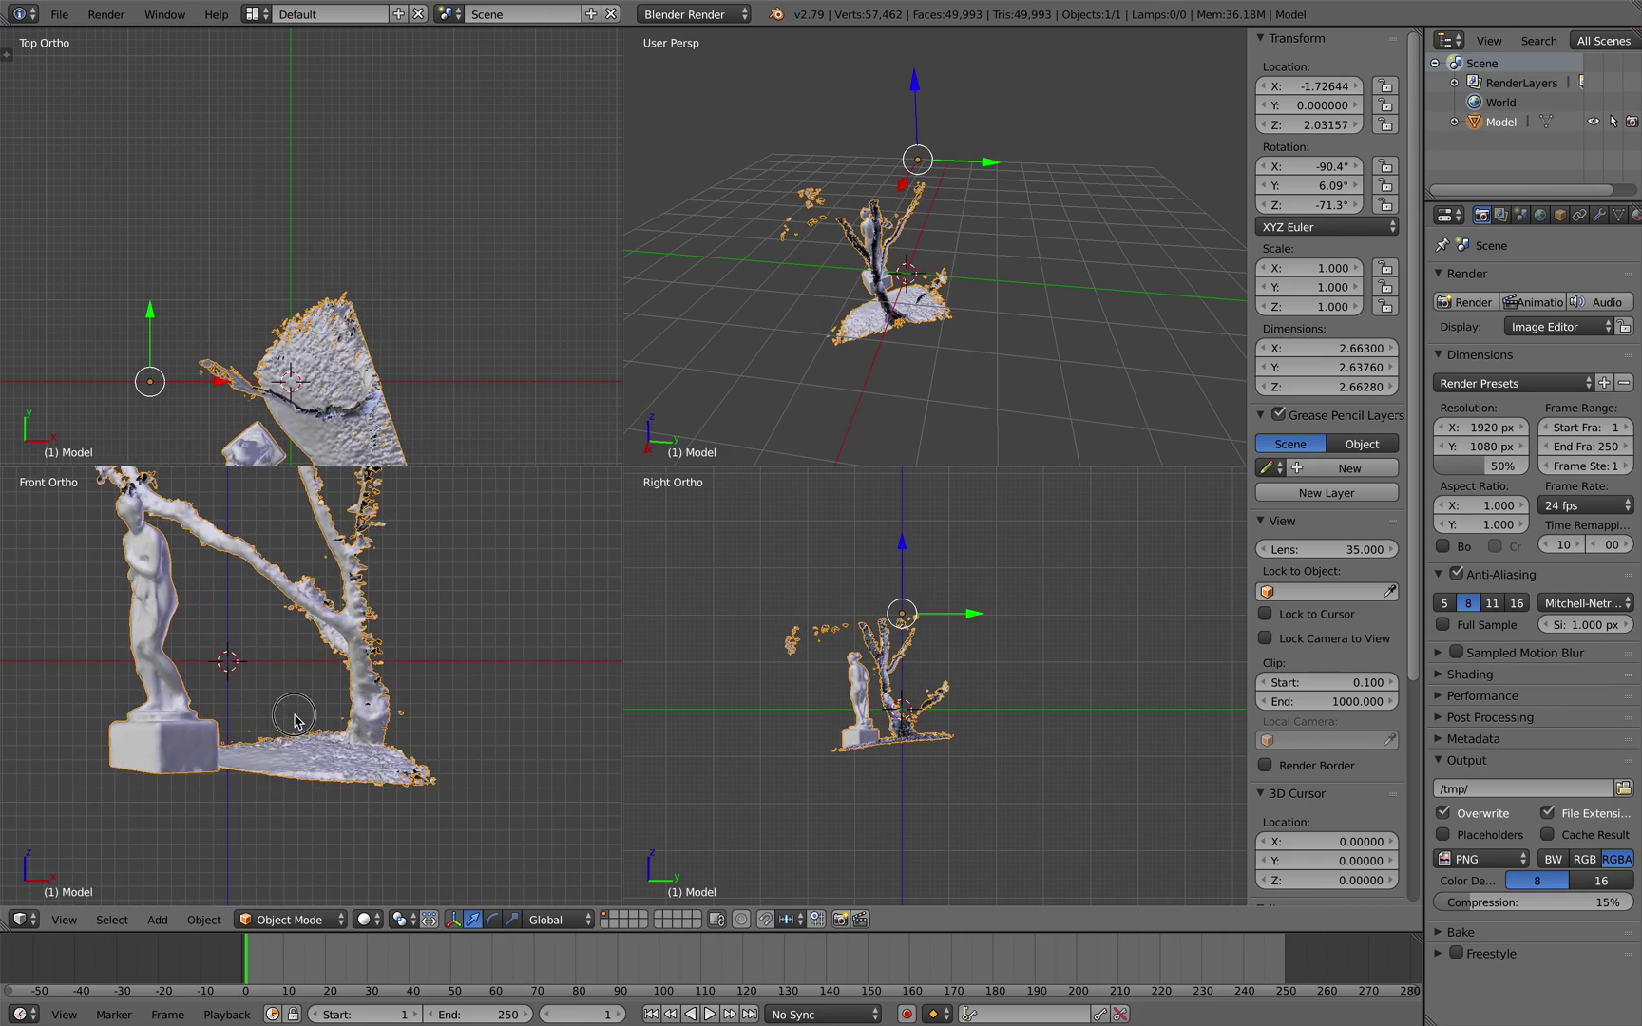
{"action": "key", "text": "r"}
{"action": "key", "text": "r"}
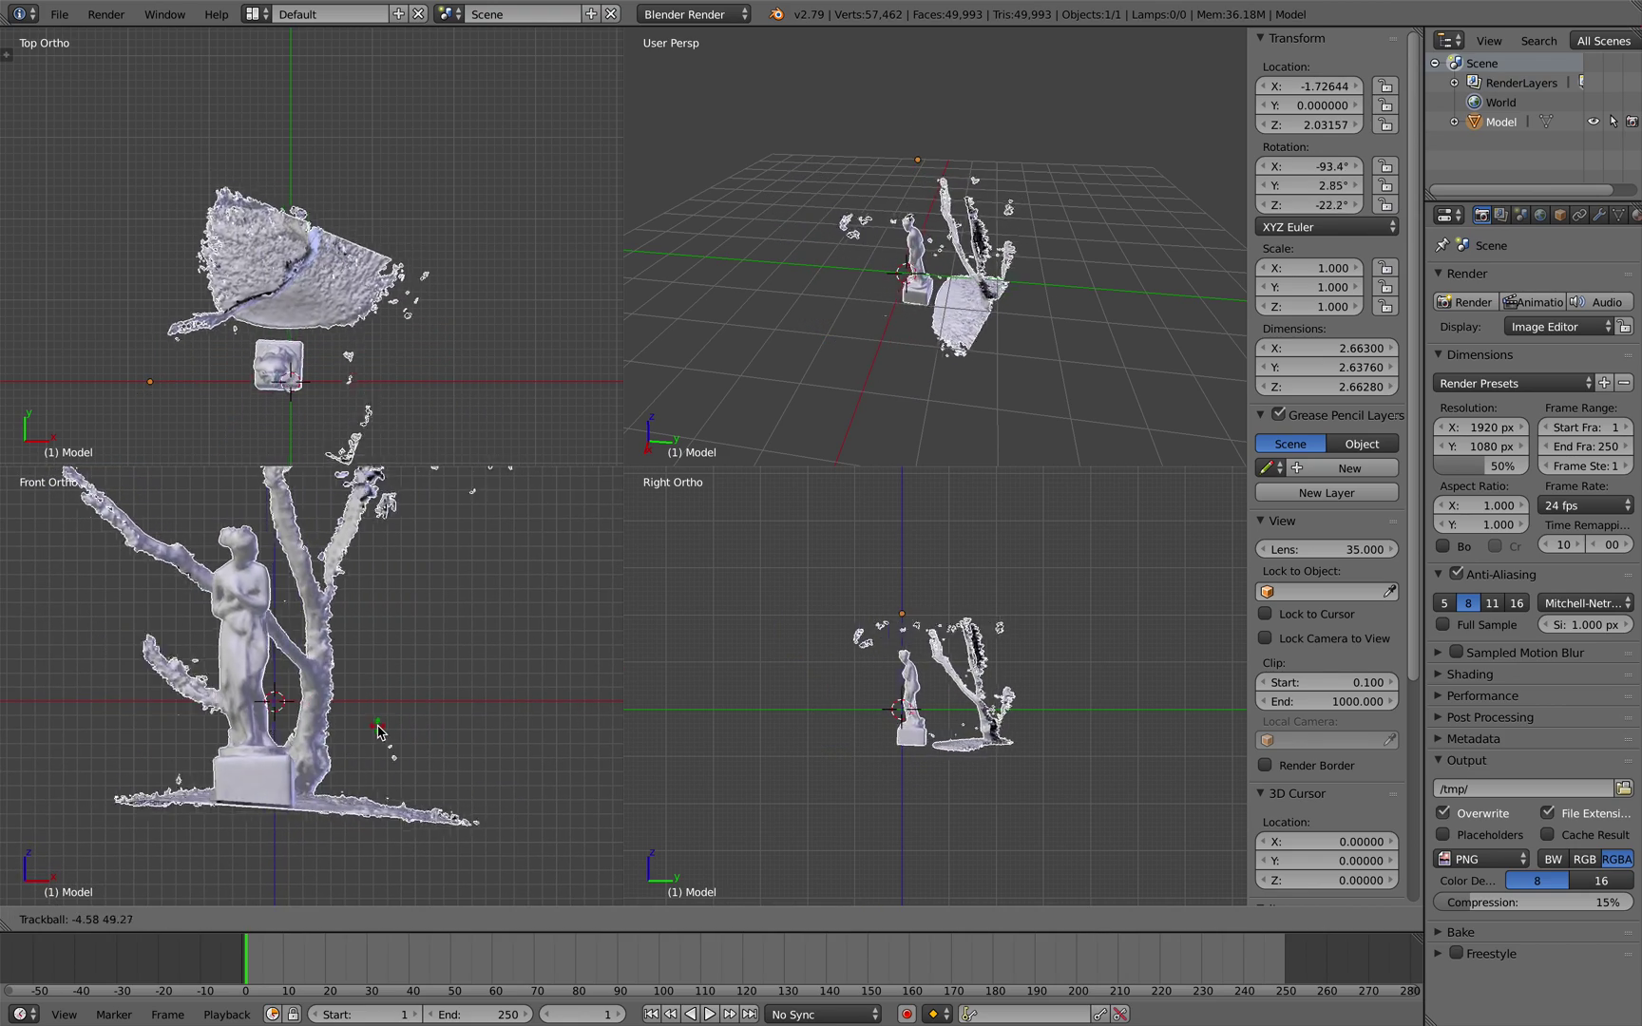
{"action": "left_click", "coordinate": [368, 700]}
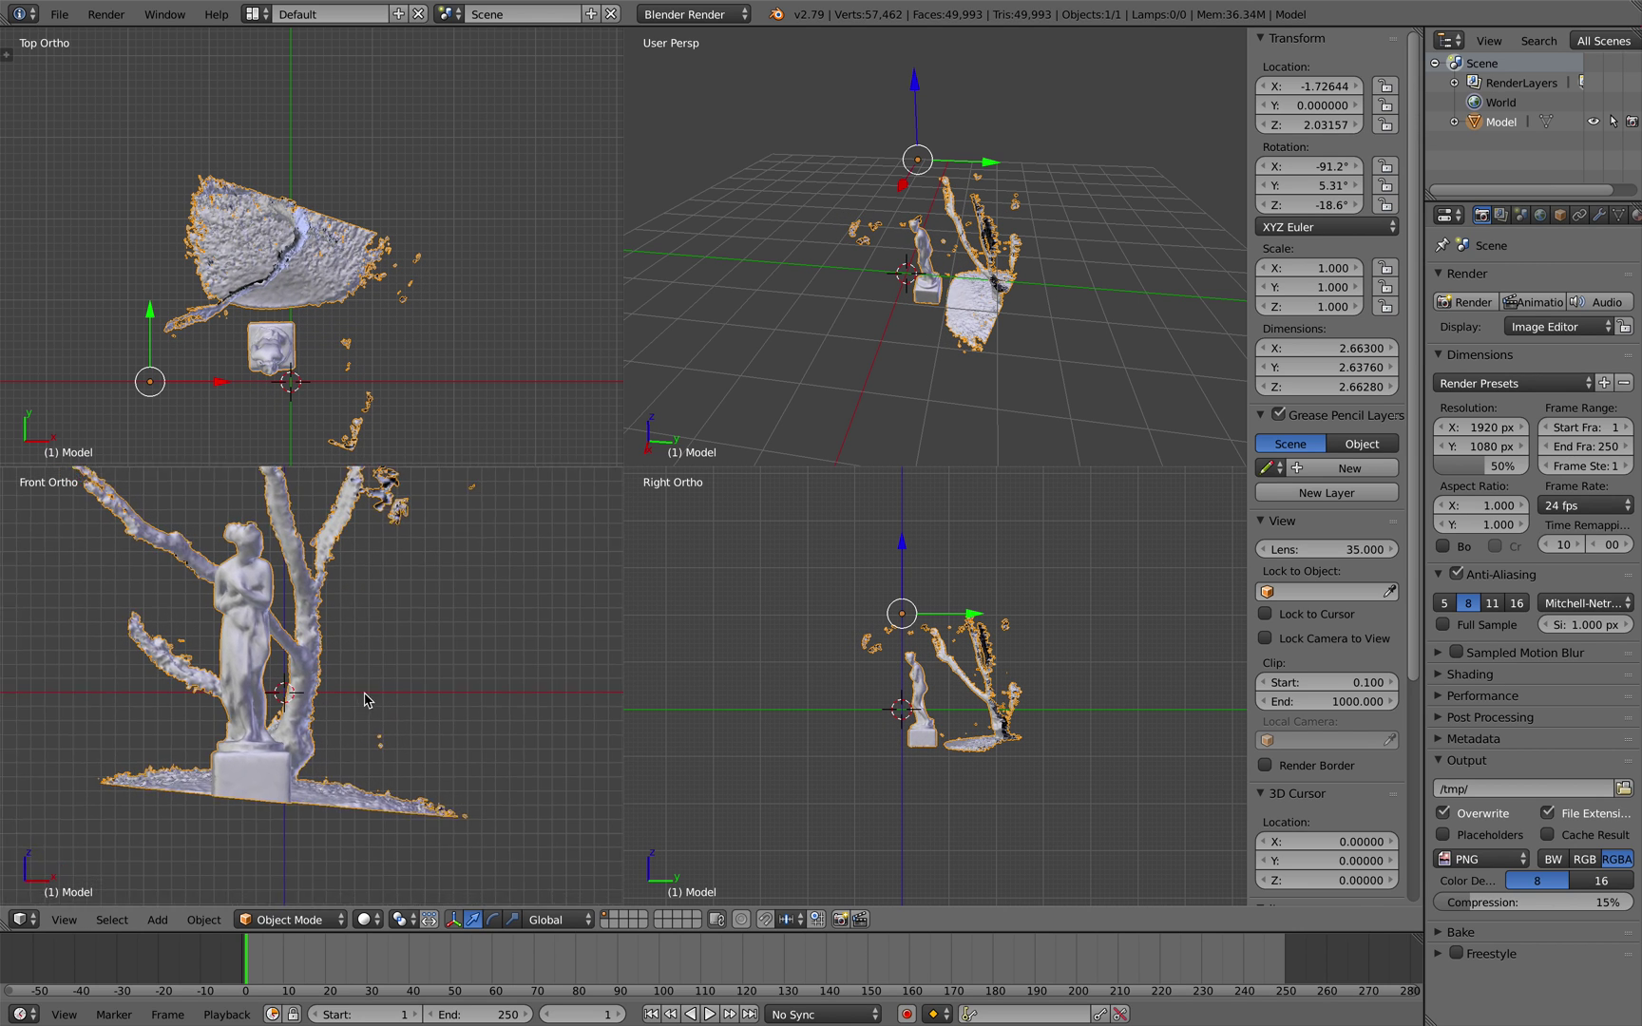
{"action": "key", "text": "r"}
{"action": "left_click", "coordinate": [365, 706]}
- Move the scan in the front view so the pedestal's base sits near the origin, at about X -1.539, Z 2.749
{"action": "key", "text": "g"}
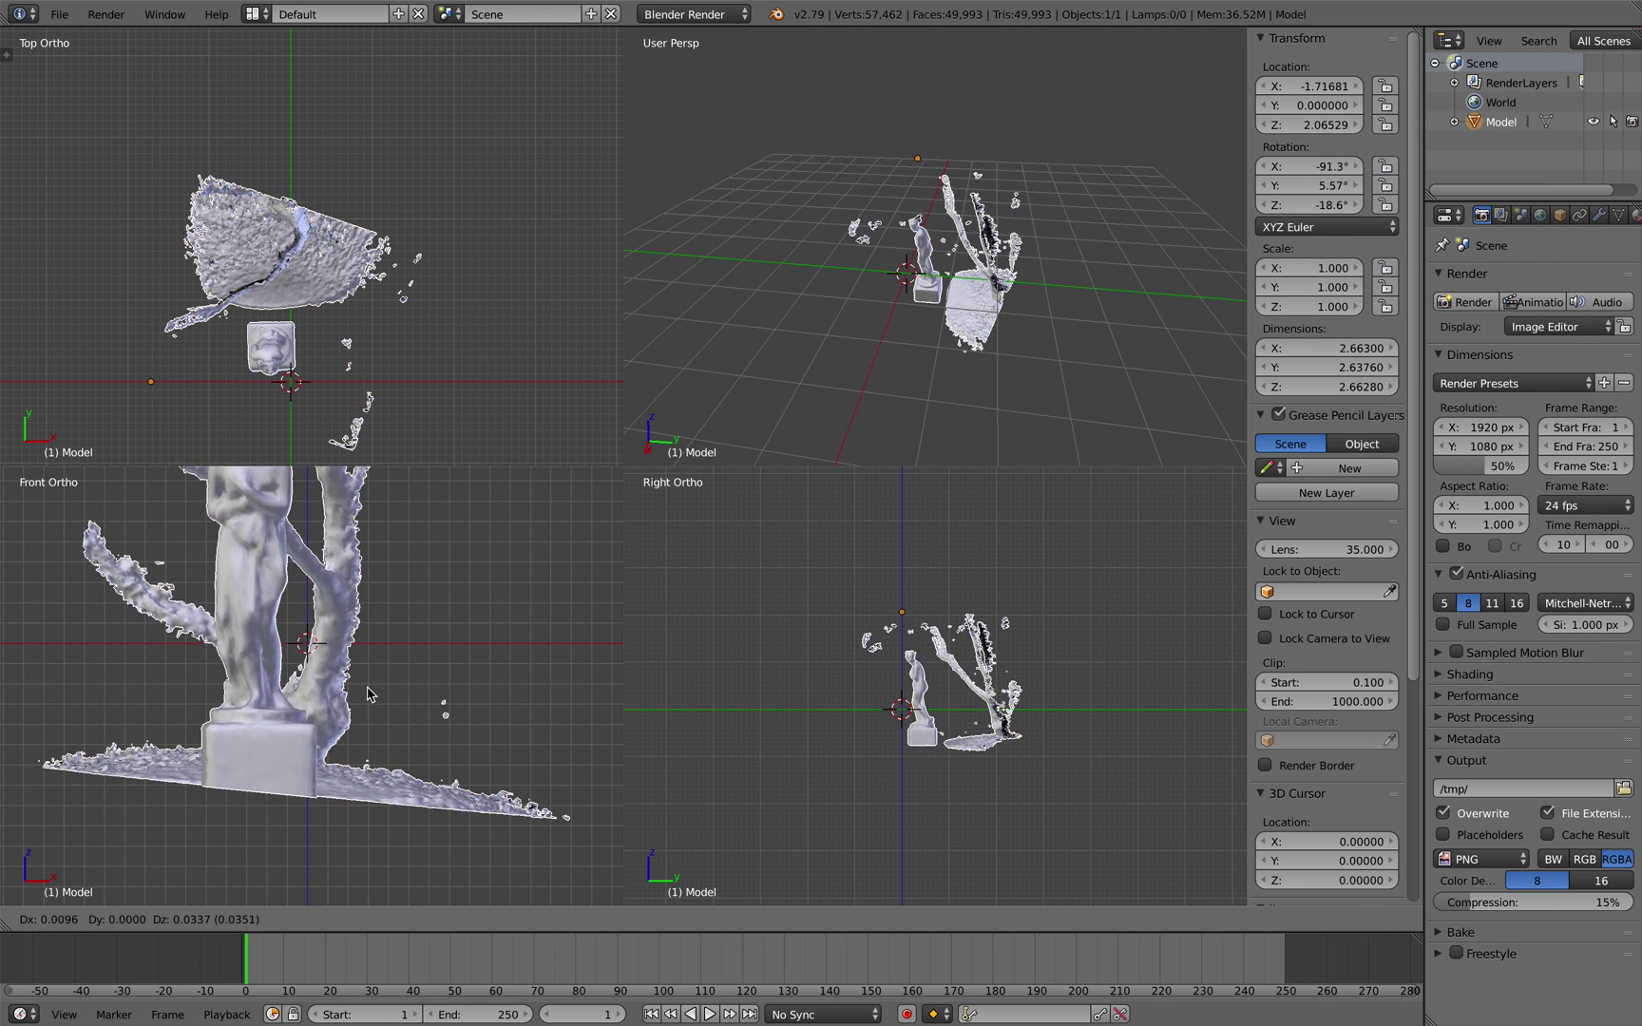
{"action": "left_click", "coordinate": [324, 608]}
{"action": "key", "text": "g"}
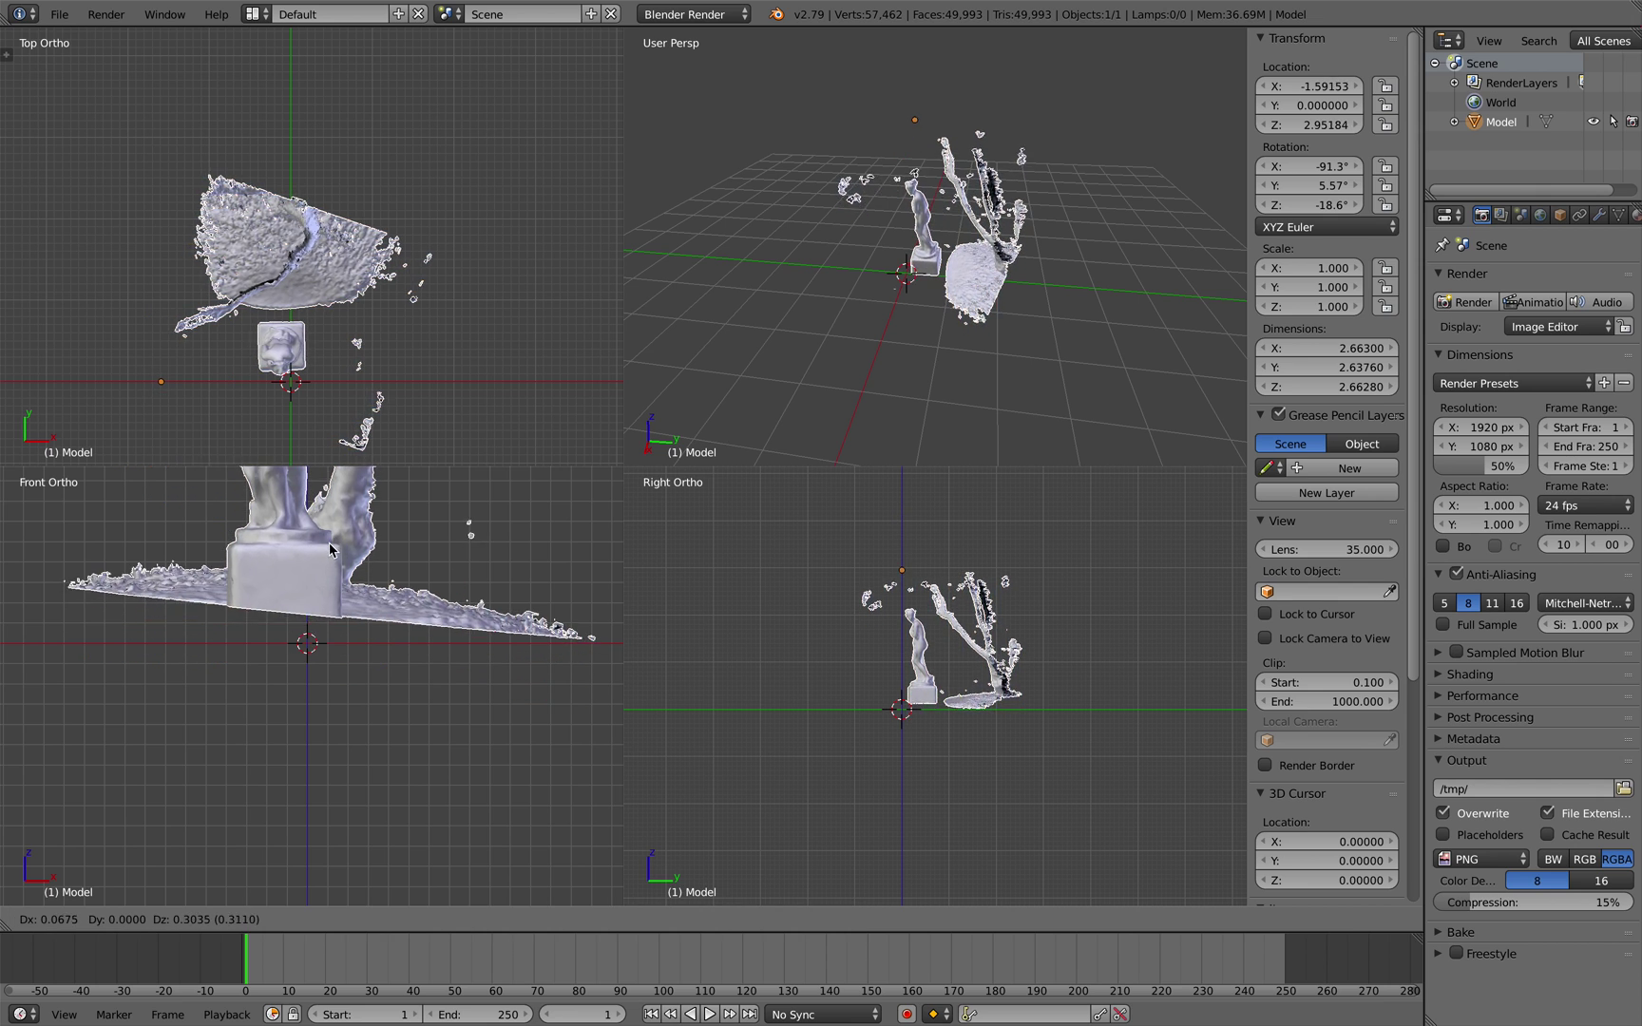
{"action": "left_click", "coordinate": [356, 616]}
- Fine-tune the pedestal's alignment in the top view by trackball-rotating the scan to about X -93.8°, Y 5.92°, Z -18.9°
{"action": "middle_click_drag", "start_coordinate": [356, 615], "coordinate": [349, 734], "text": "shift"}
{"action": "scroll", "coordinate": [339, 378], "scroll_direction": "up", "scroll_amount": 3}
{"action": "middle_click_drag", "start_coordinate": [336, 389], "coordinate": [356, 233], "text": "shift"}
{"action": "scroll", "coordinate": [358, 238], "scroll_direction": "up", "scroll_amount": 2}
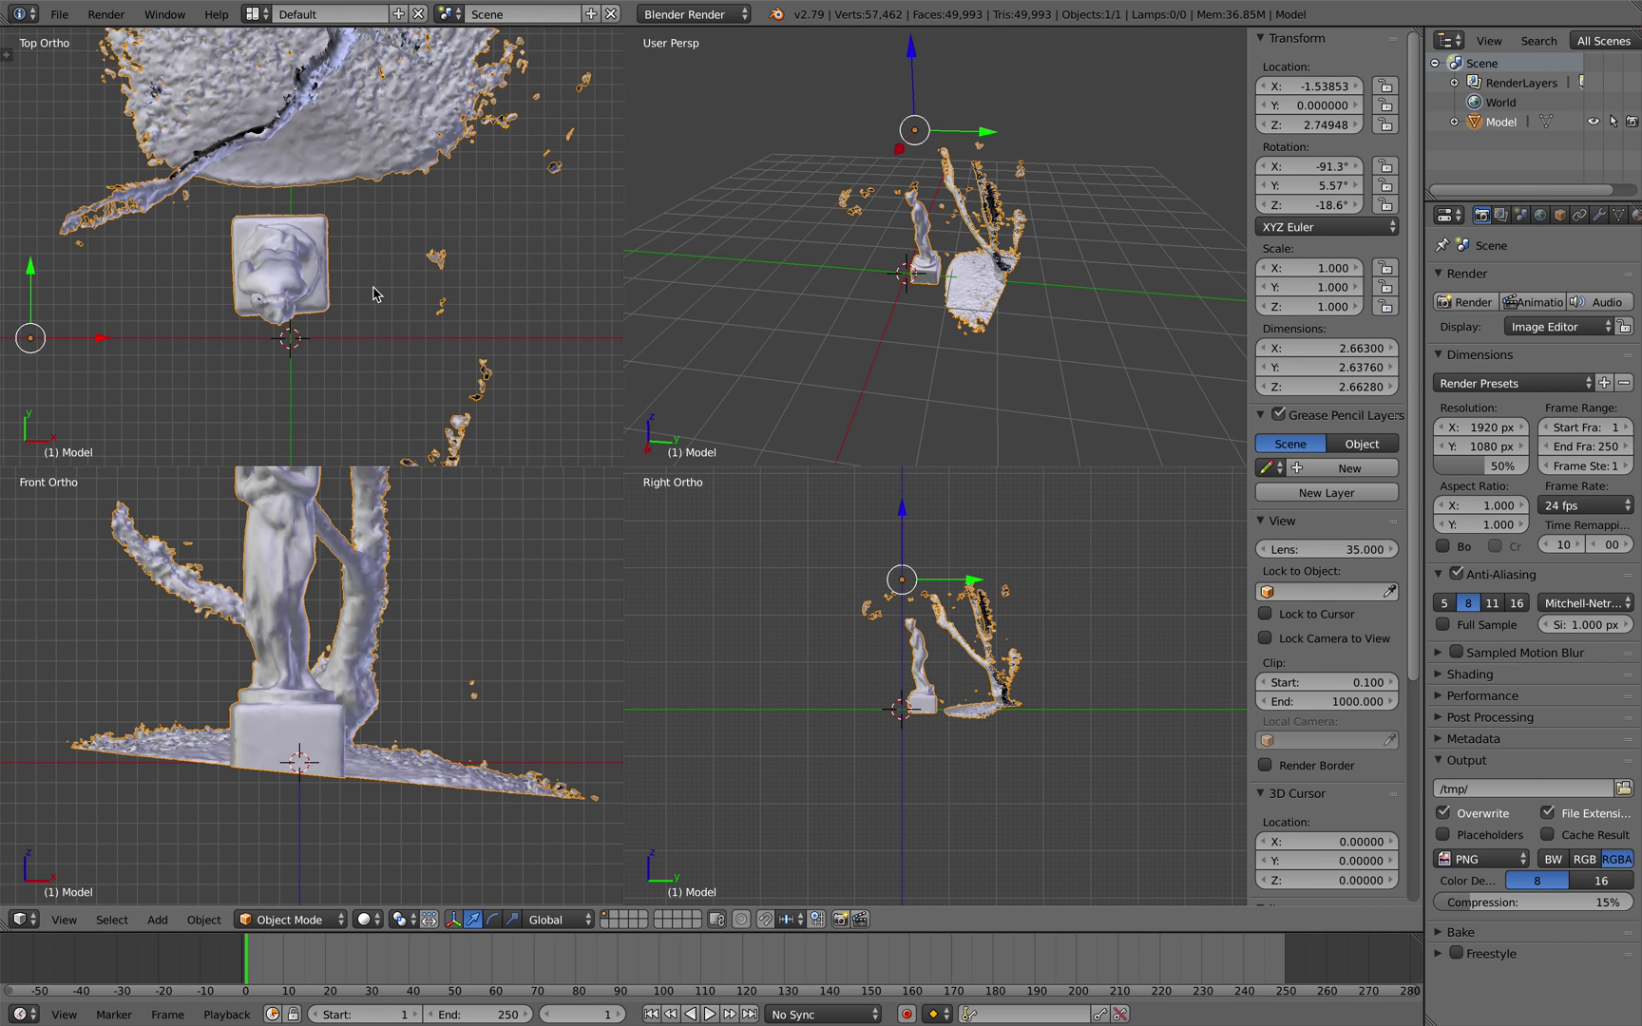
{"action": "key", "text": "r"}
{"action": "key", "text": "r"}
{"action": "left_click", "coordinate": [343, 288]}
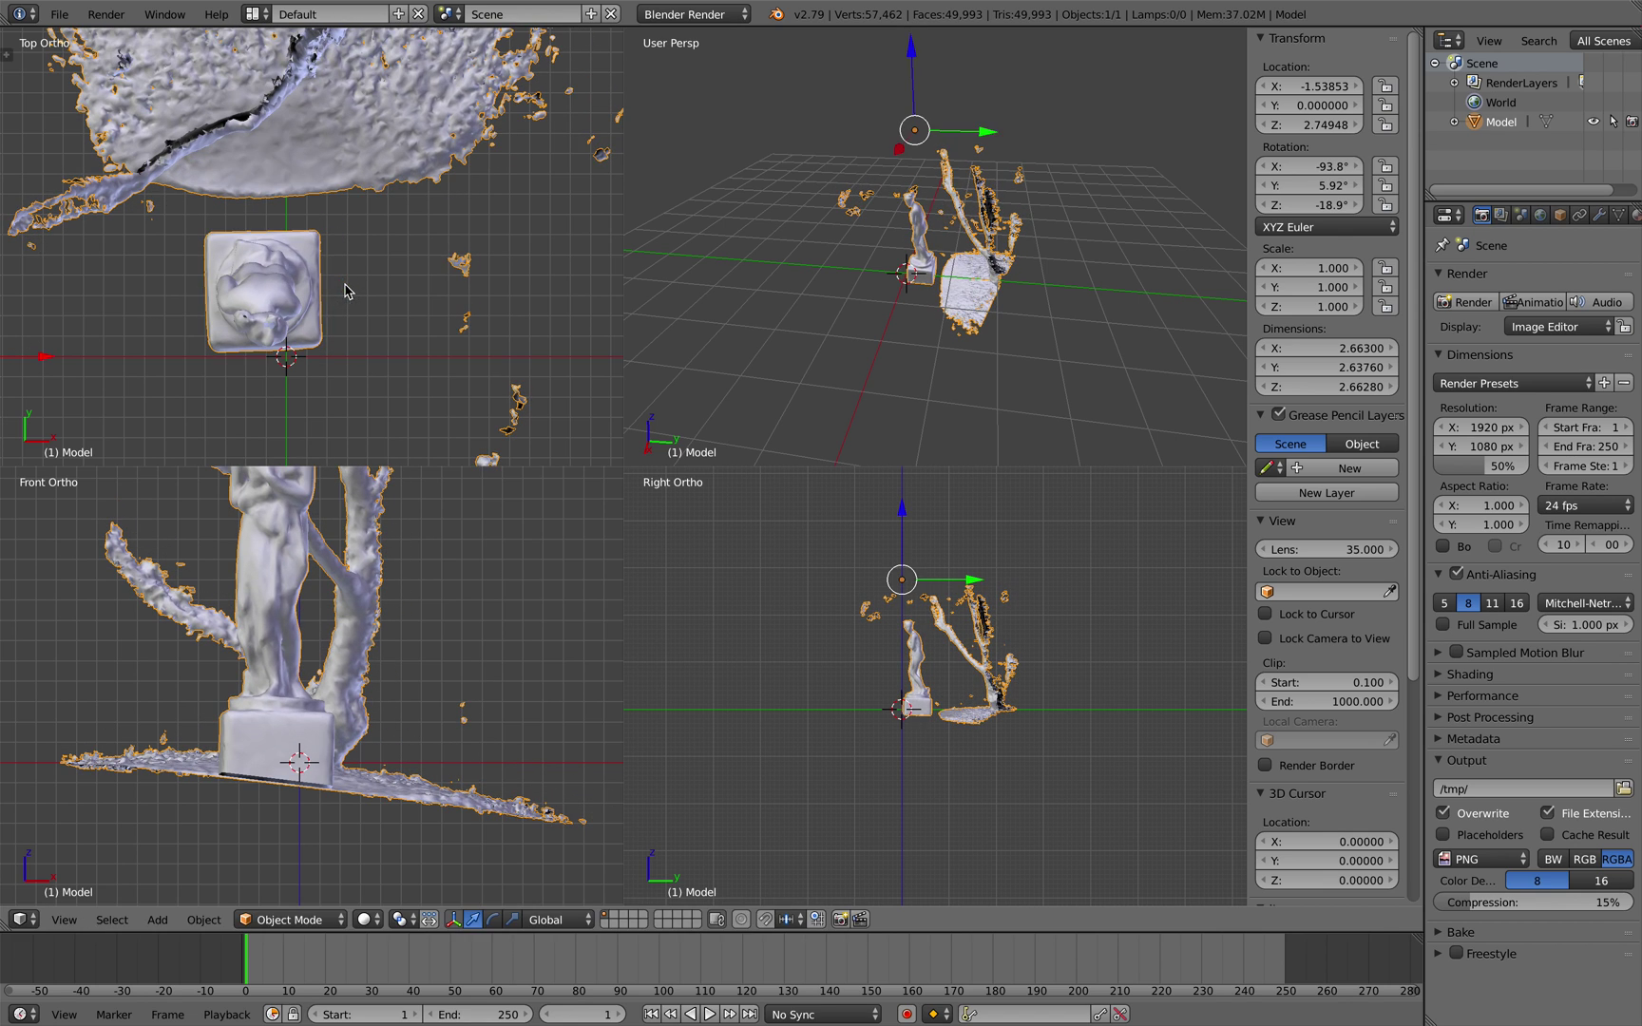
- Move the scan in the top view so the pedestal is centred on the origin, at about X -1.442, Y -0.270
{"action": "key", "text": "g"}
{"action": "left_click", "coordinate": [383, 350]}
{"action": "scroll", "coordinate": [949, 759], "scroll_direction": "up", "scroll_amount": 6}
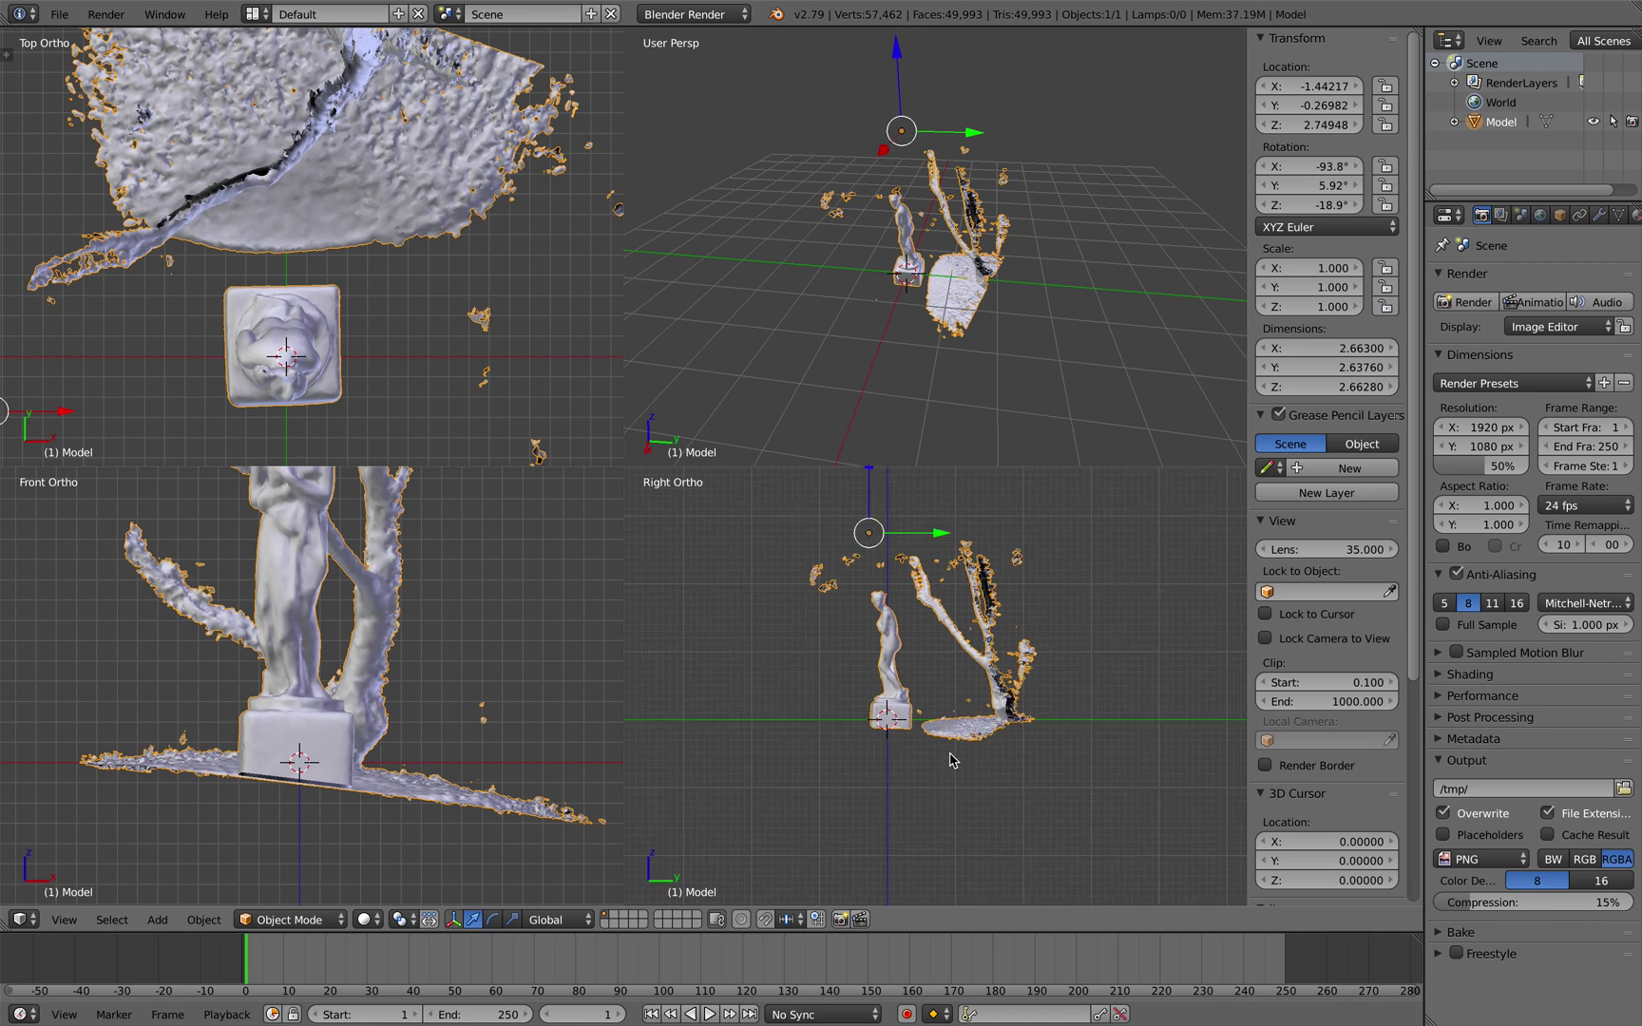
{"action": "scroll", "coordinate": [1013, 708], "scroll_direction": "down", "scroll_amount": 2}
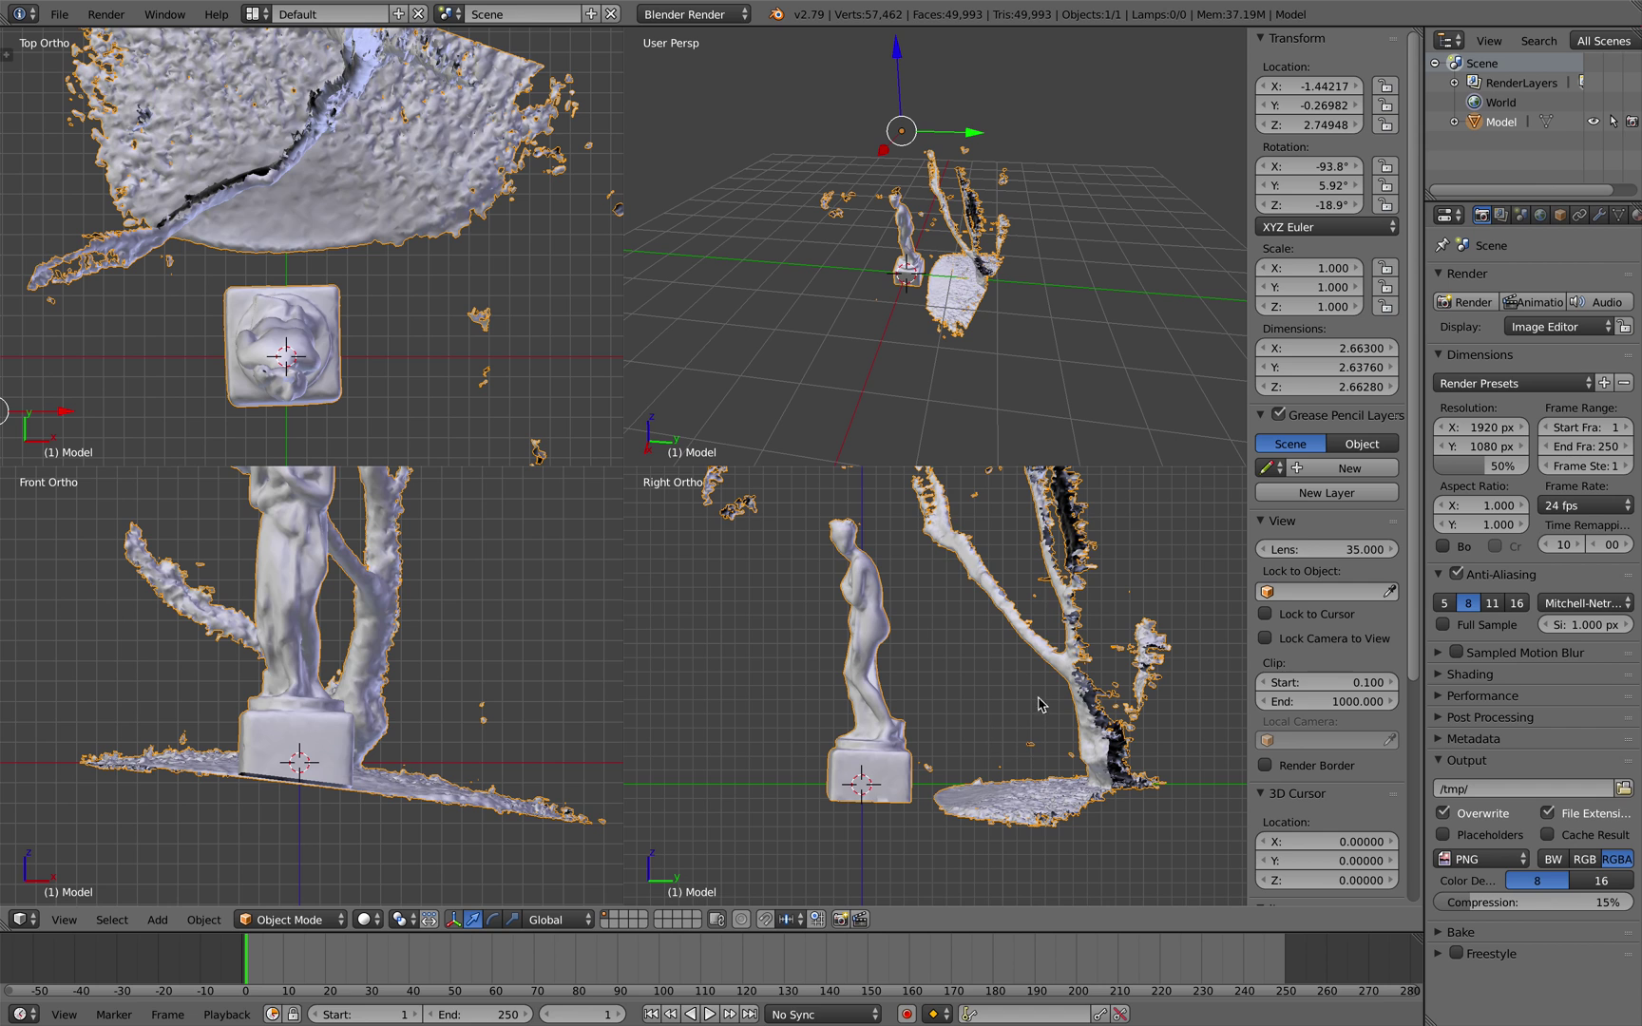
- Trackball-rotate the scan in the side view to straighten the pedestal, at about X -91.4°, Y 3.14°, Z -19.9°
{"action": "key", "text": "r"}
{"action": "key", "text": "r"}
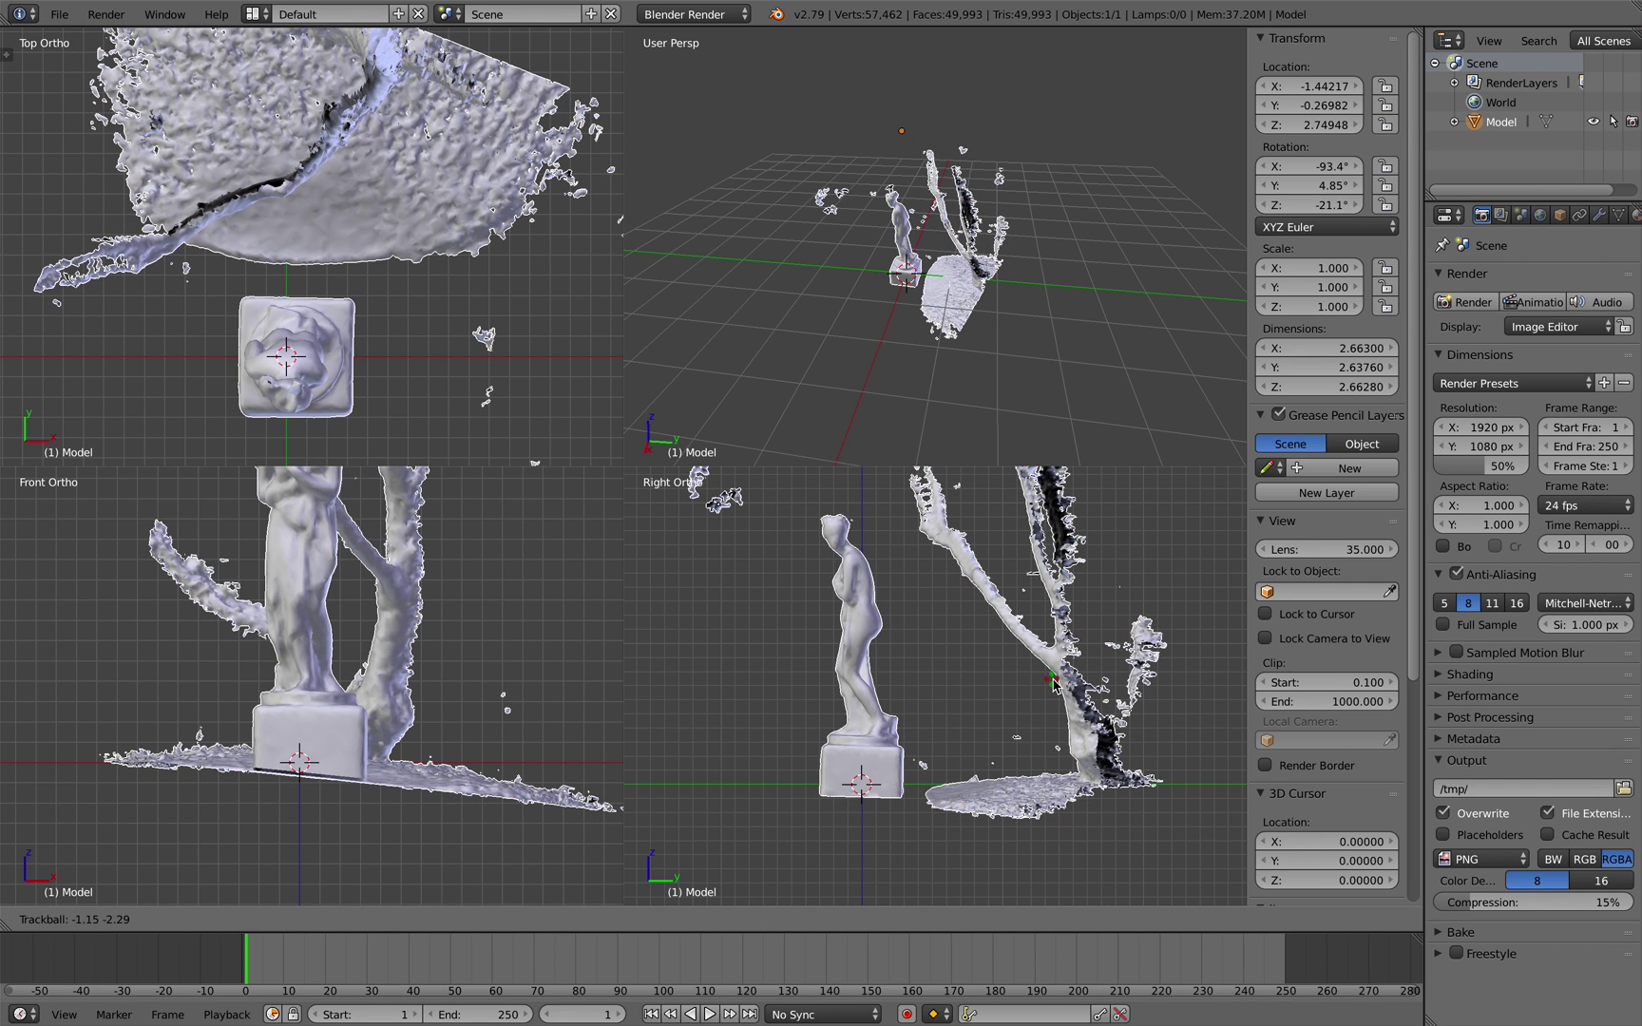
{"action": "left_click", "coordinate": [1055, 681]}
{"action": "key", "text": "g"}
{"action": "left_click", "coordinate": [1053, 676]}
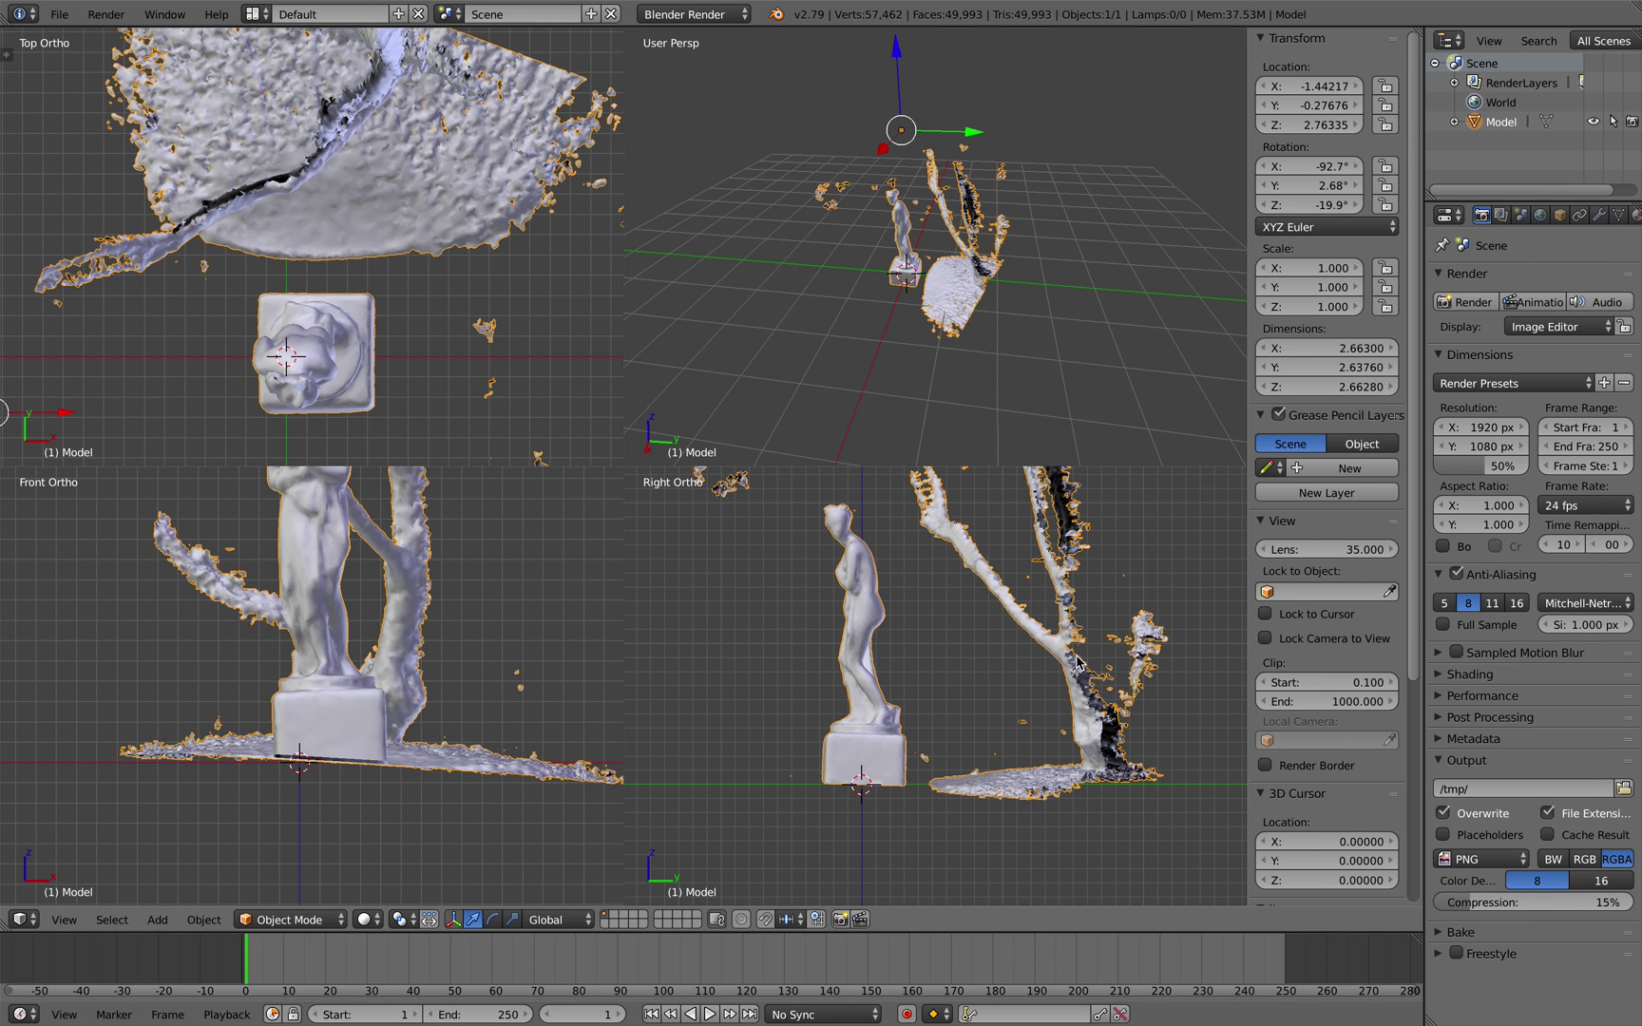
{"action": "key", "text": "r"}
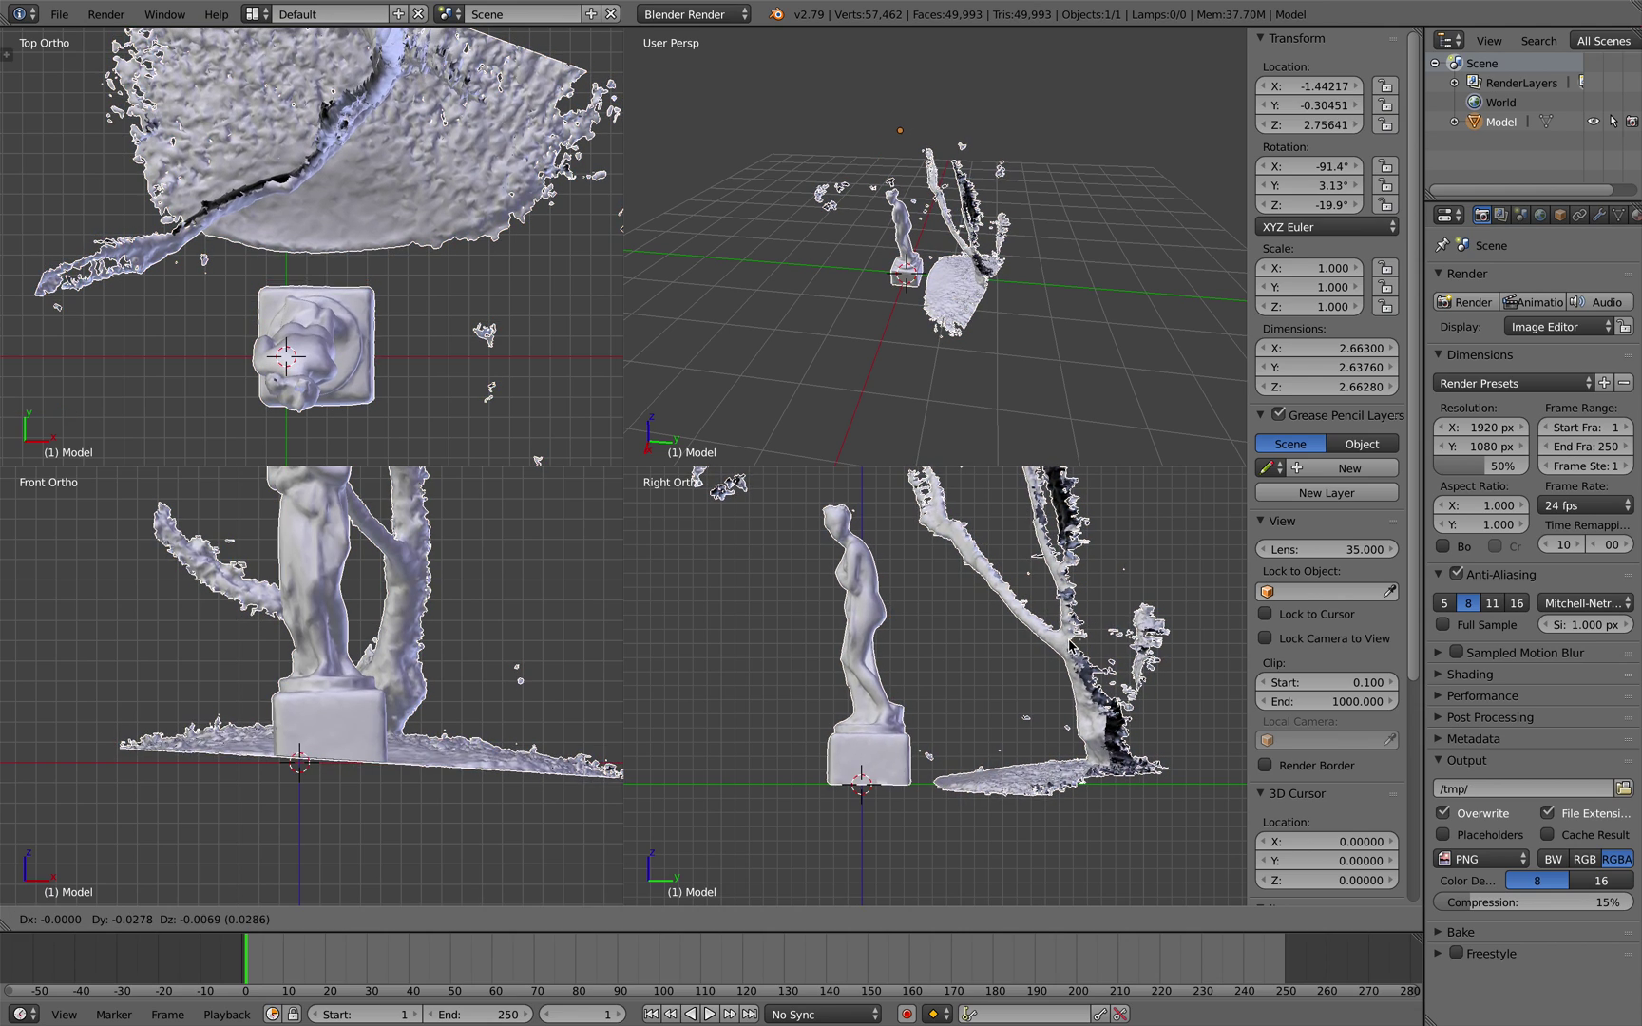
{"action": "left_click", "coordinate": [1077, 646]}
- Lower the scan in the side view so the pedestal's upper edge meets the ground line, at about Y -0.348, Z 2.412
{"action": "key", "text": "r"}
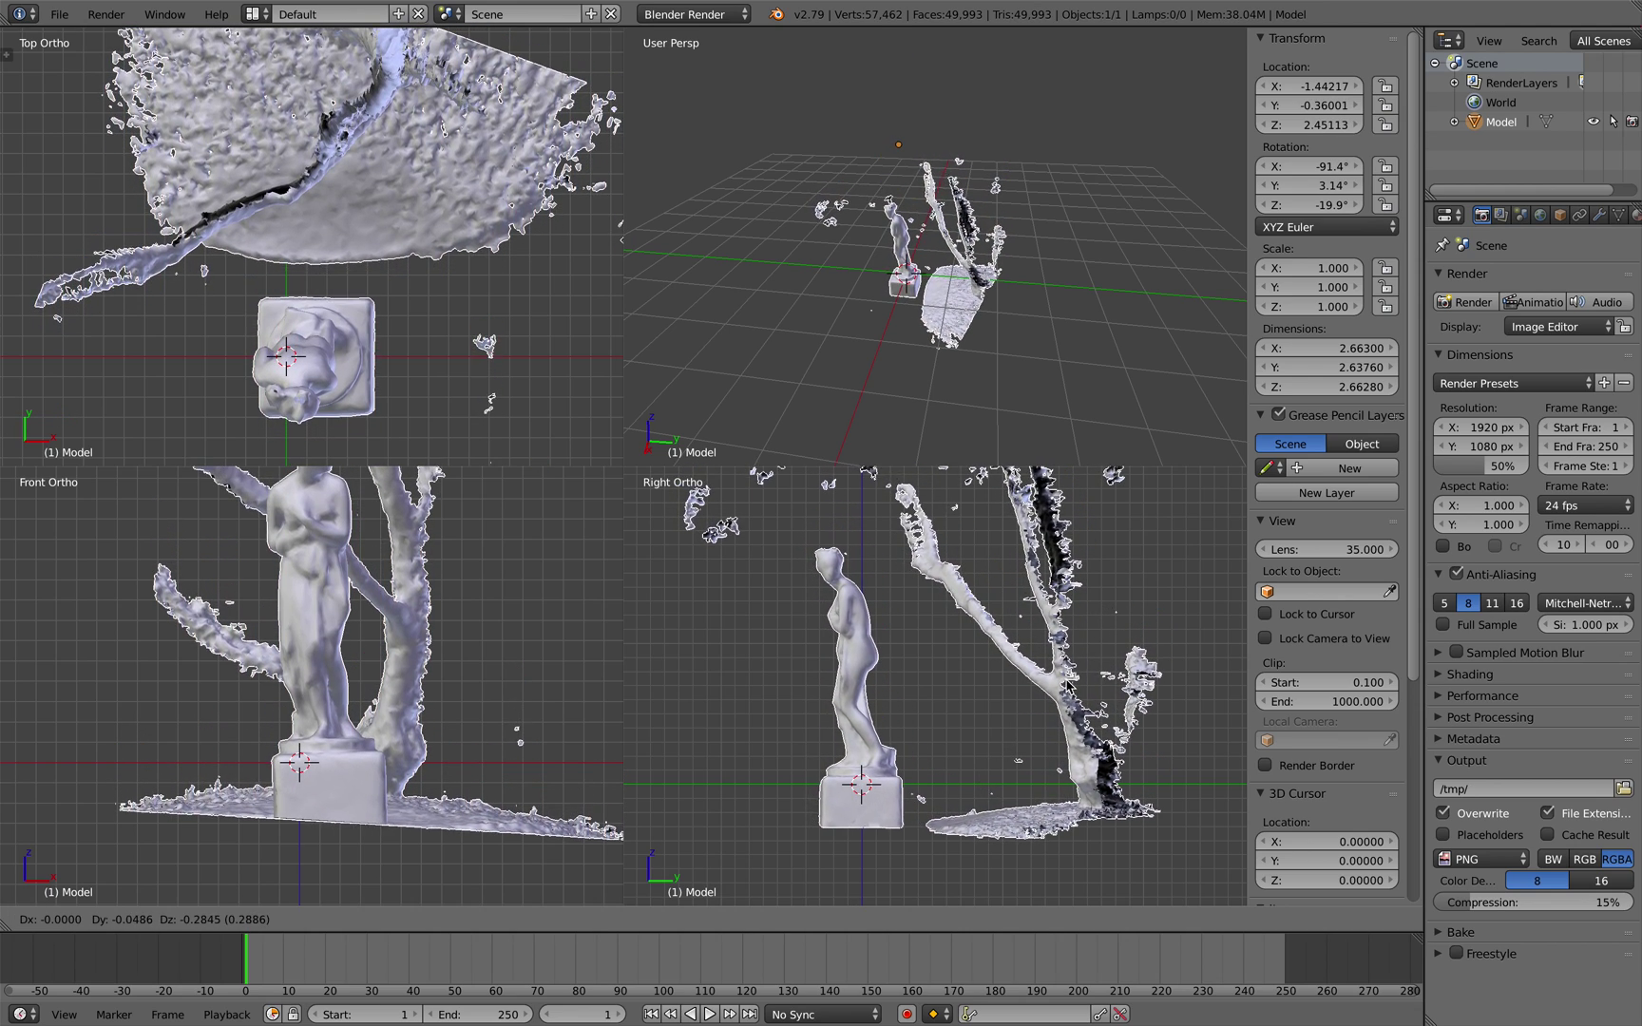
{"action": "left_click", "coordinate": [1045, 648]}
{"action": "scroll", "coordinate": [1014, 652], "scroll_direction": "up", "scroll_amount": 5}
{"action": "scroll", "coordinate": [1014, 652], "scroll_direction": "up", "scroll_amount": 1}
{"action": "middle_click_drag", "start_coordinate": [735, 833], "coordinate": [826, 775], "text": "shift"}
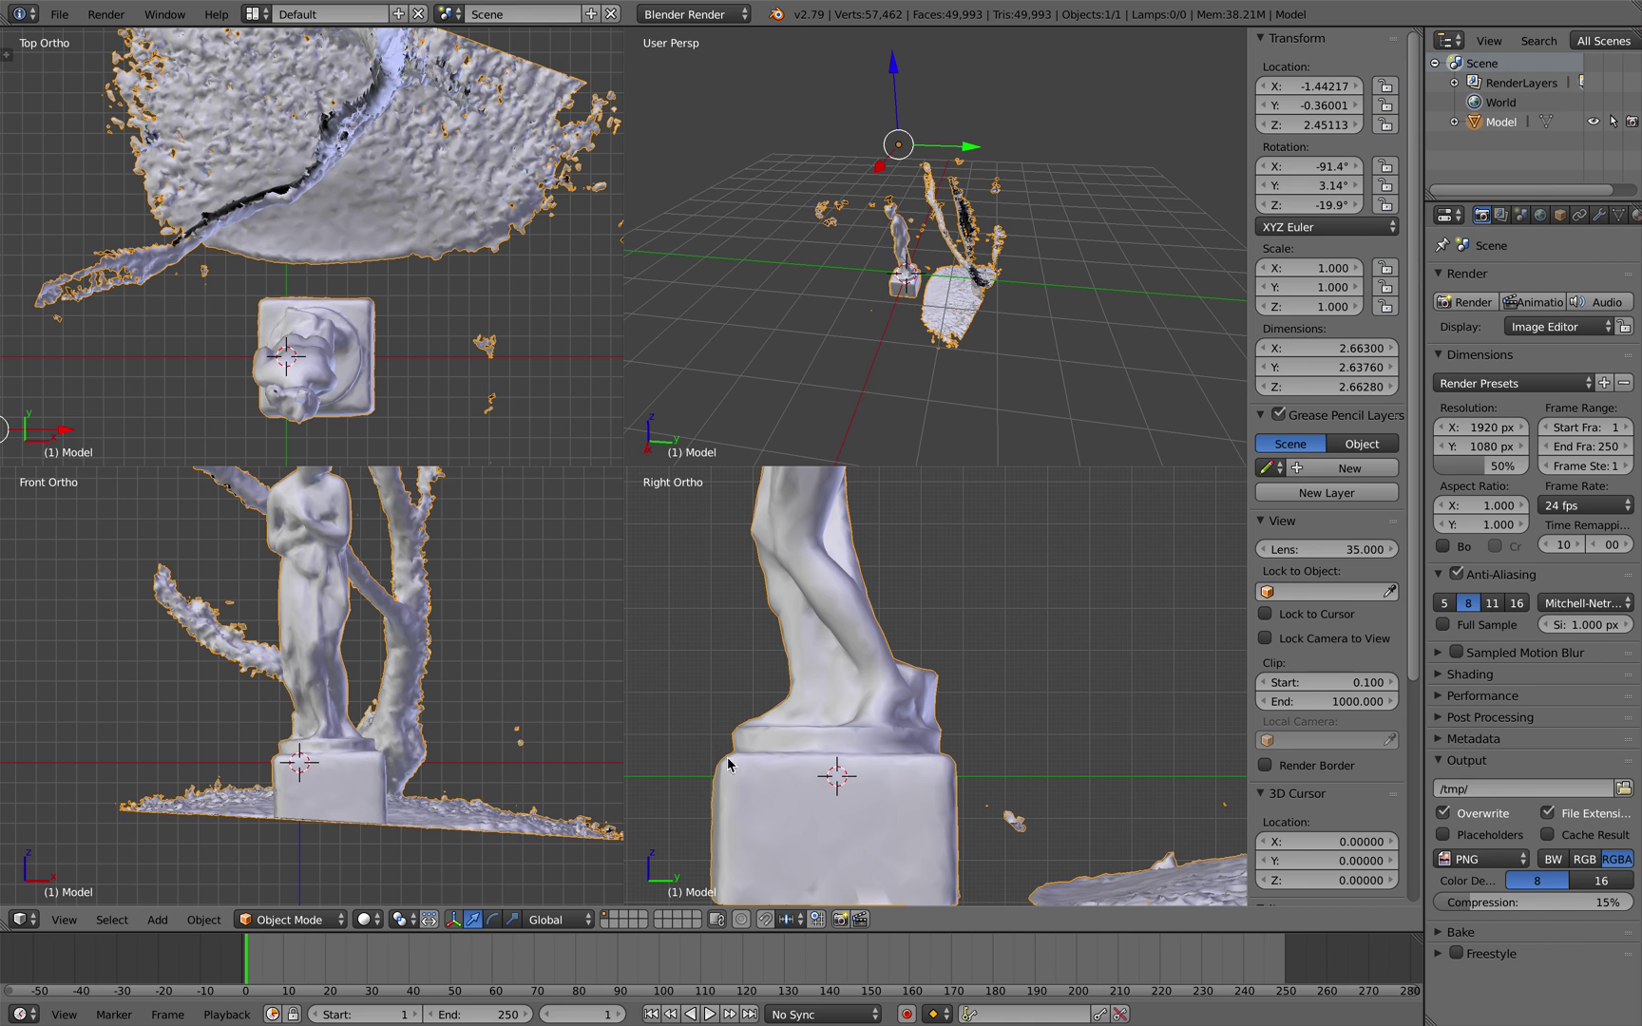
{"action": "key", "text": "g"}
{"action": "left_click", "coordinate": [952, 792]}
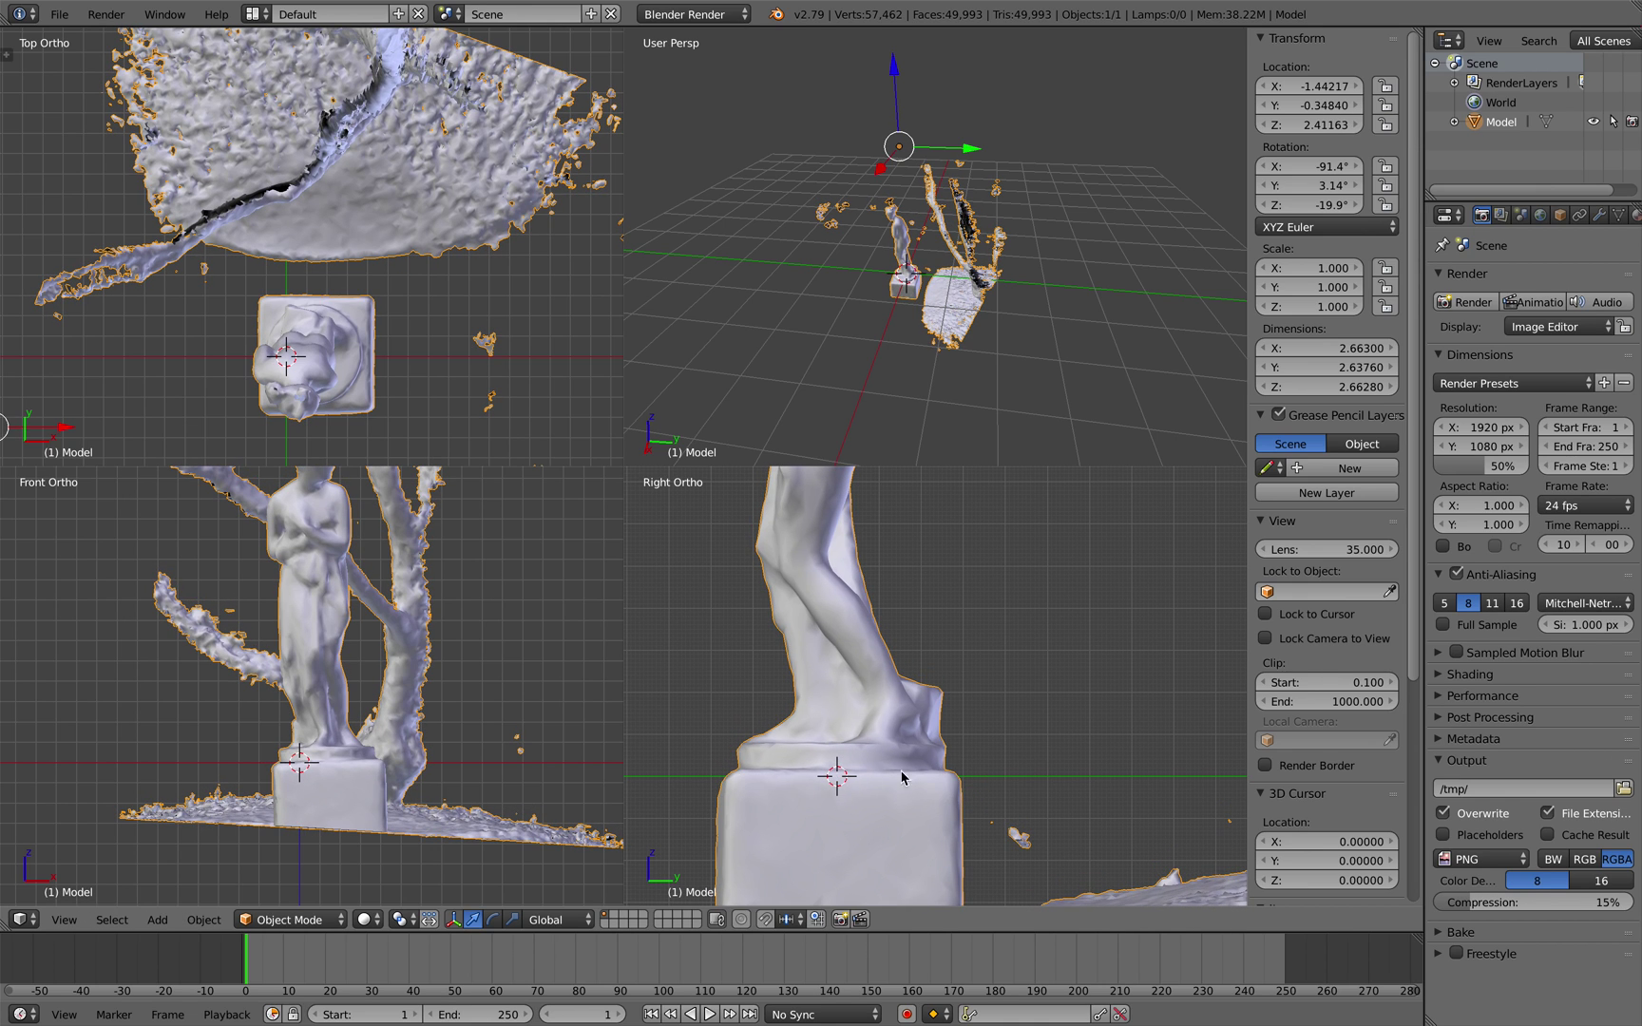
- Raise the scan along Z to about 2.770 so the pedestal's base meets the ground, and save over statue_demo_00.blend
{"action": "scroll", "coordinate": [908, 768], "scroll_direction": "down", "scroll_amount": 8}
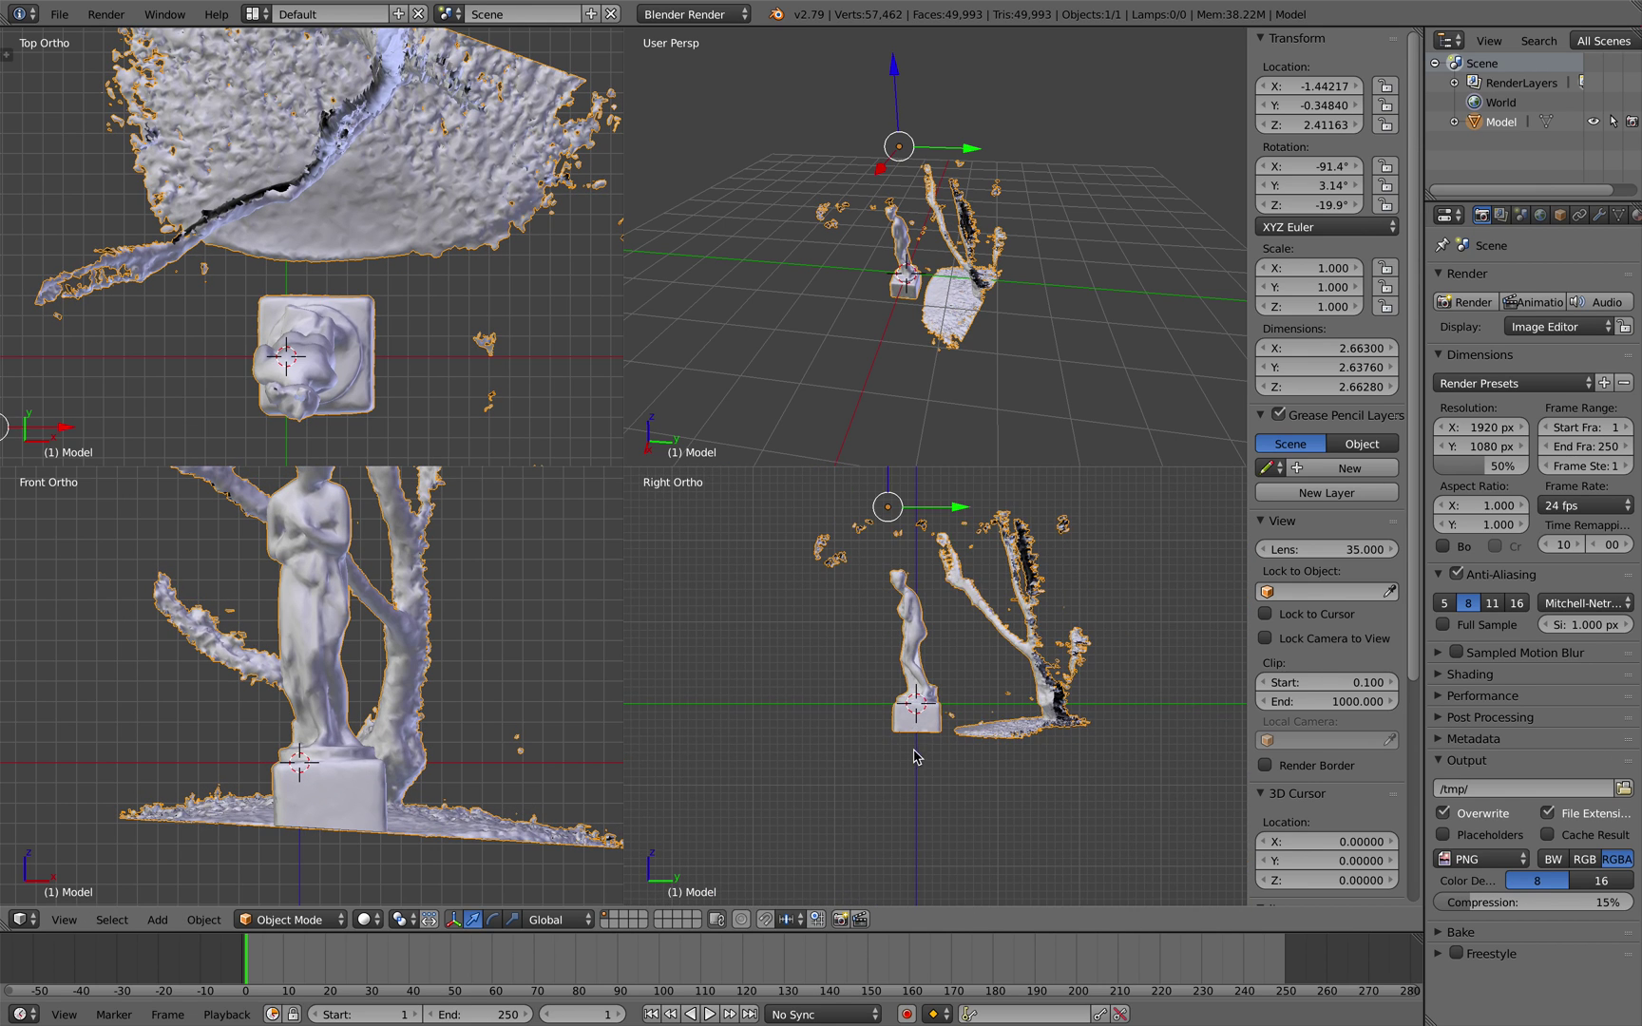
{"action": "key", "text": "ctrl+s"}
{"action": "left_click", "coordinate": [960, 698]}
{"action": "key", "text": "g"}
{"action": "key", "text": "z"}
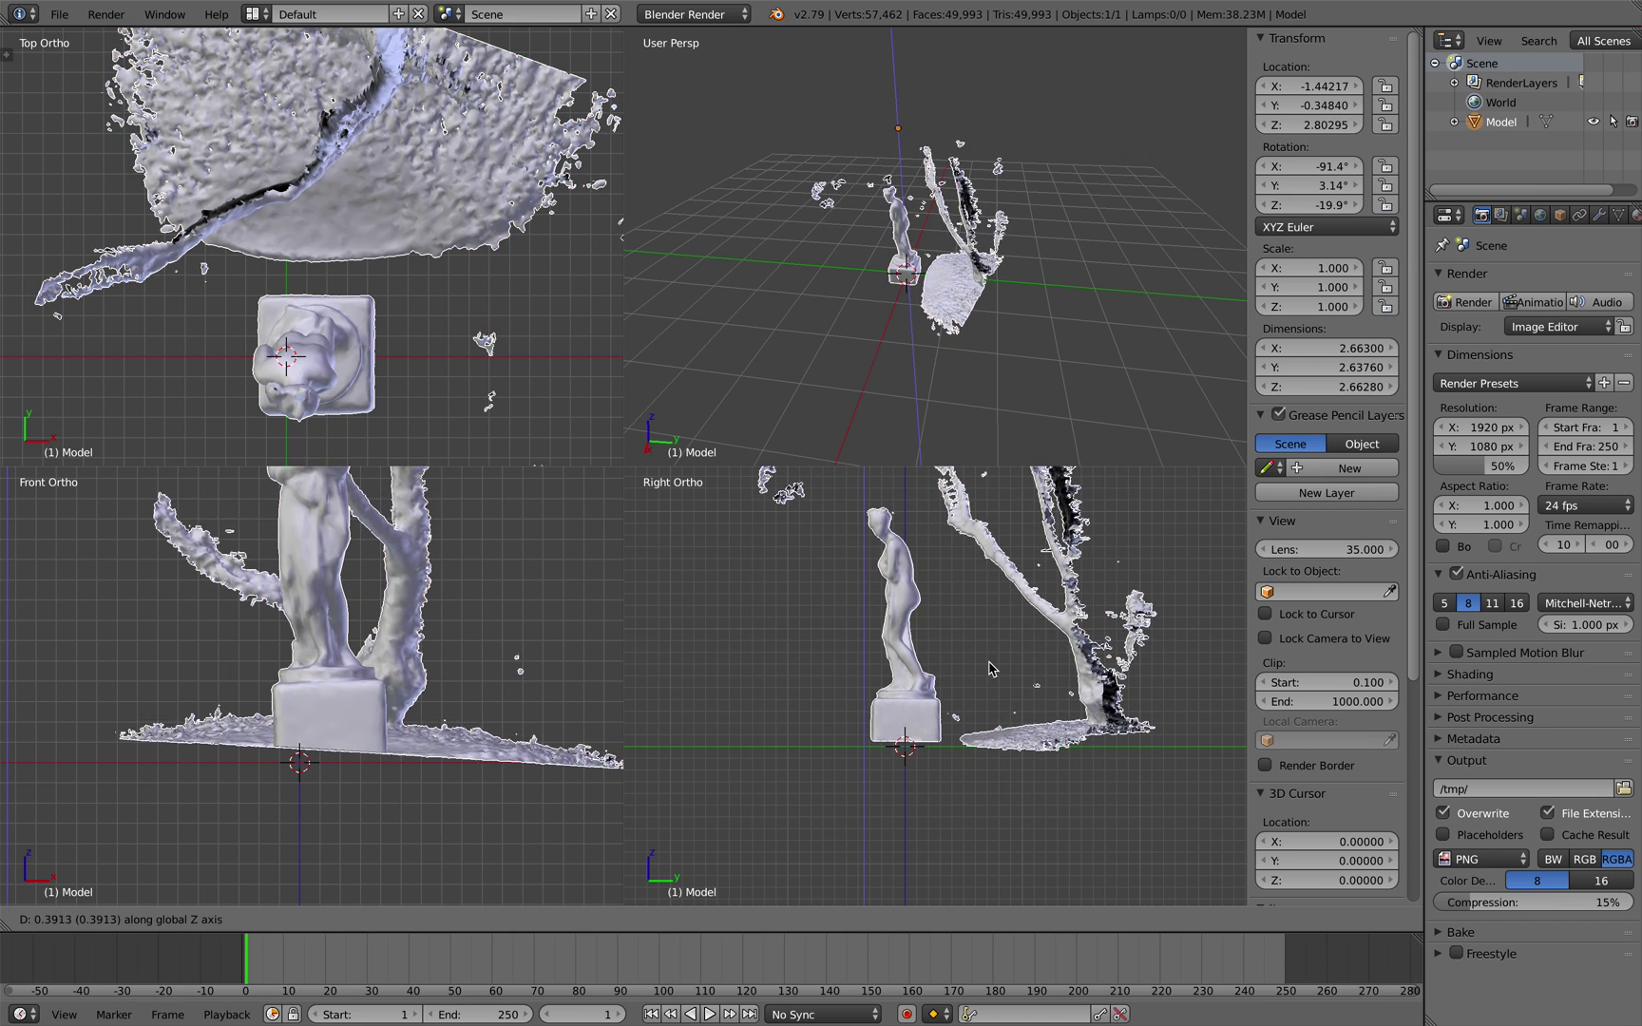
{"action": "left_click", "coordinate": [987, 673]}
{"action": "scroll", "coordinate": [954, 700], "scroll_direction": "up", "scroll_amount": 7}
{"action": "key", "text": "ctrl+s"}
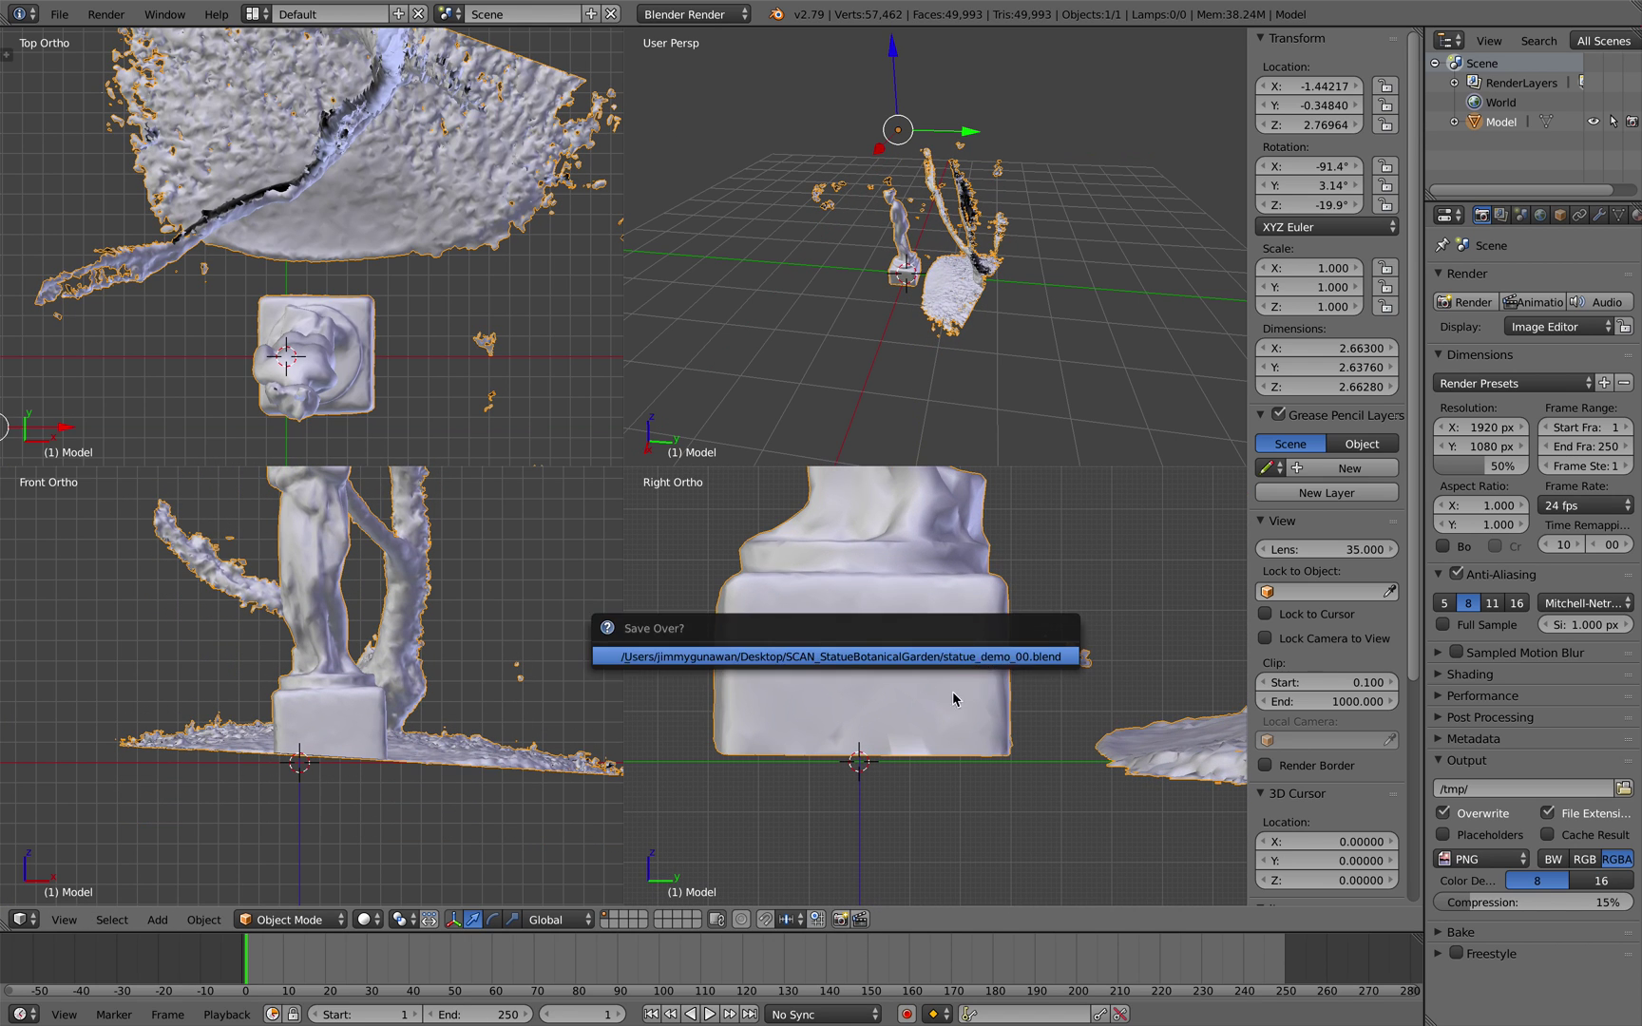
{"action": "key", "text": "Return"}
- Trackball-rotate the scan from the front view to refine the pedestal's tilt, at about X -90.8°, Y 4.91°, Z -19.9°
{"action": "scroll", "coordinate": [908, 757], "scroll_direction": "up", "scroll_amount": 2}
{"action": "scroll", "coordinate": [907, 757], "scroll_direction": "down", "scroll_amount": 1}
{"action": "middle_click_drag", "start_coordinate": [854, 646], "coordinate": [871, 674], "text": "shift"}
{"action": "scroll", "coordinate": [433, 744], "scroll_direction": "up", "scroll_amount": 1}
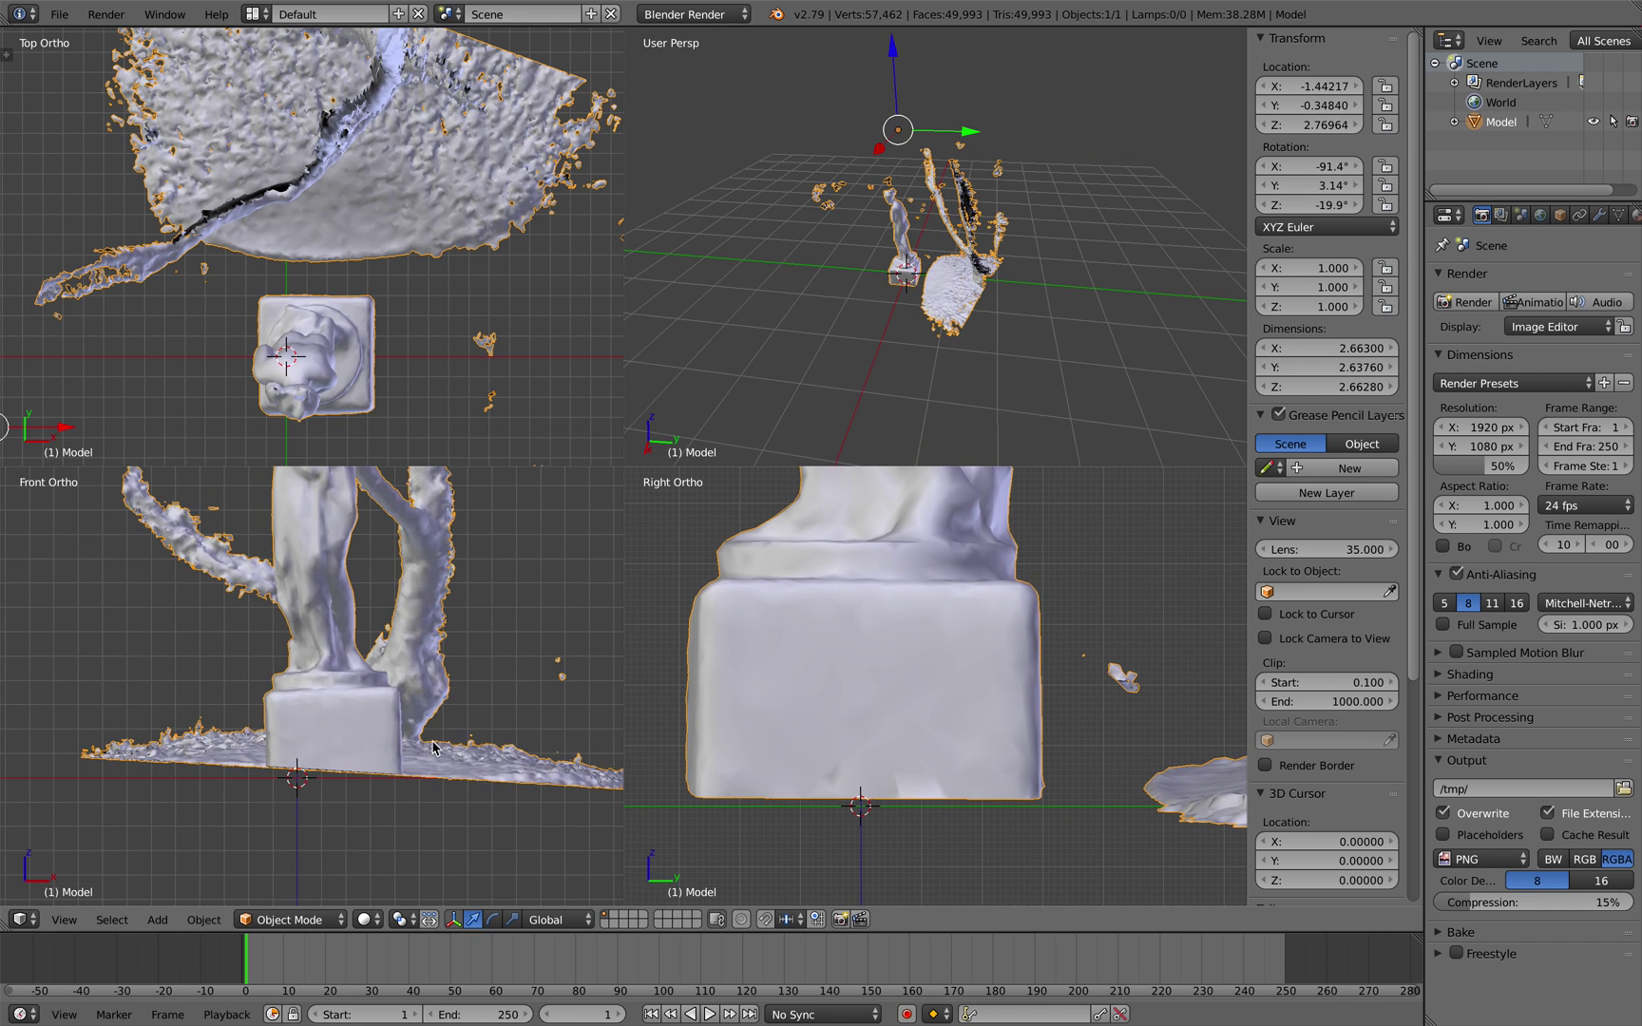
{"action": "key", "text": "r"}
{"action": "key", "text": "r"}
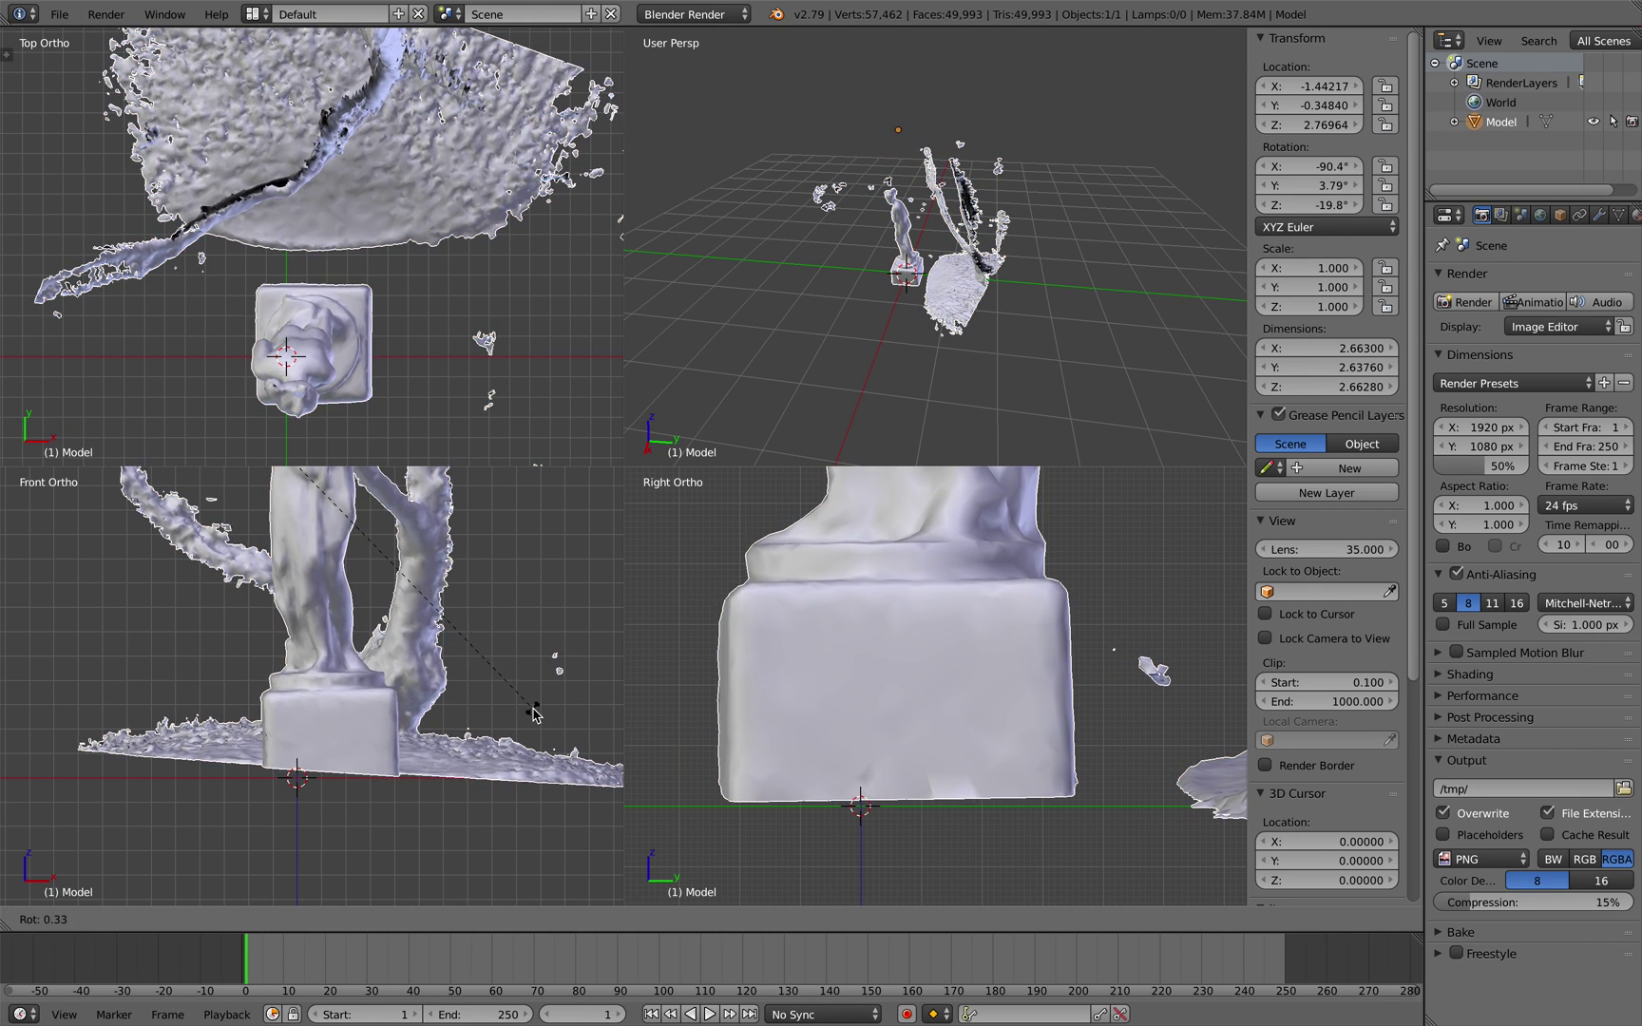
{"action": "left_click", "coordinate": [521, 722]}
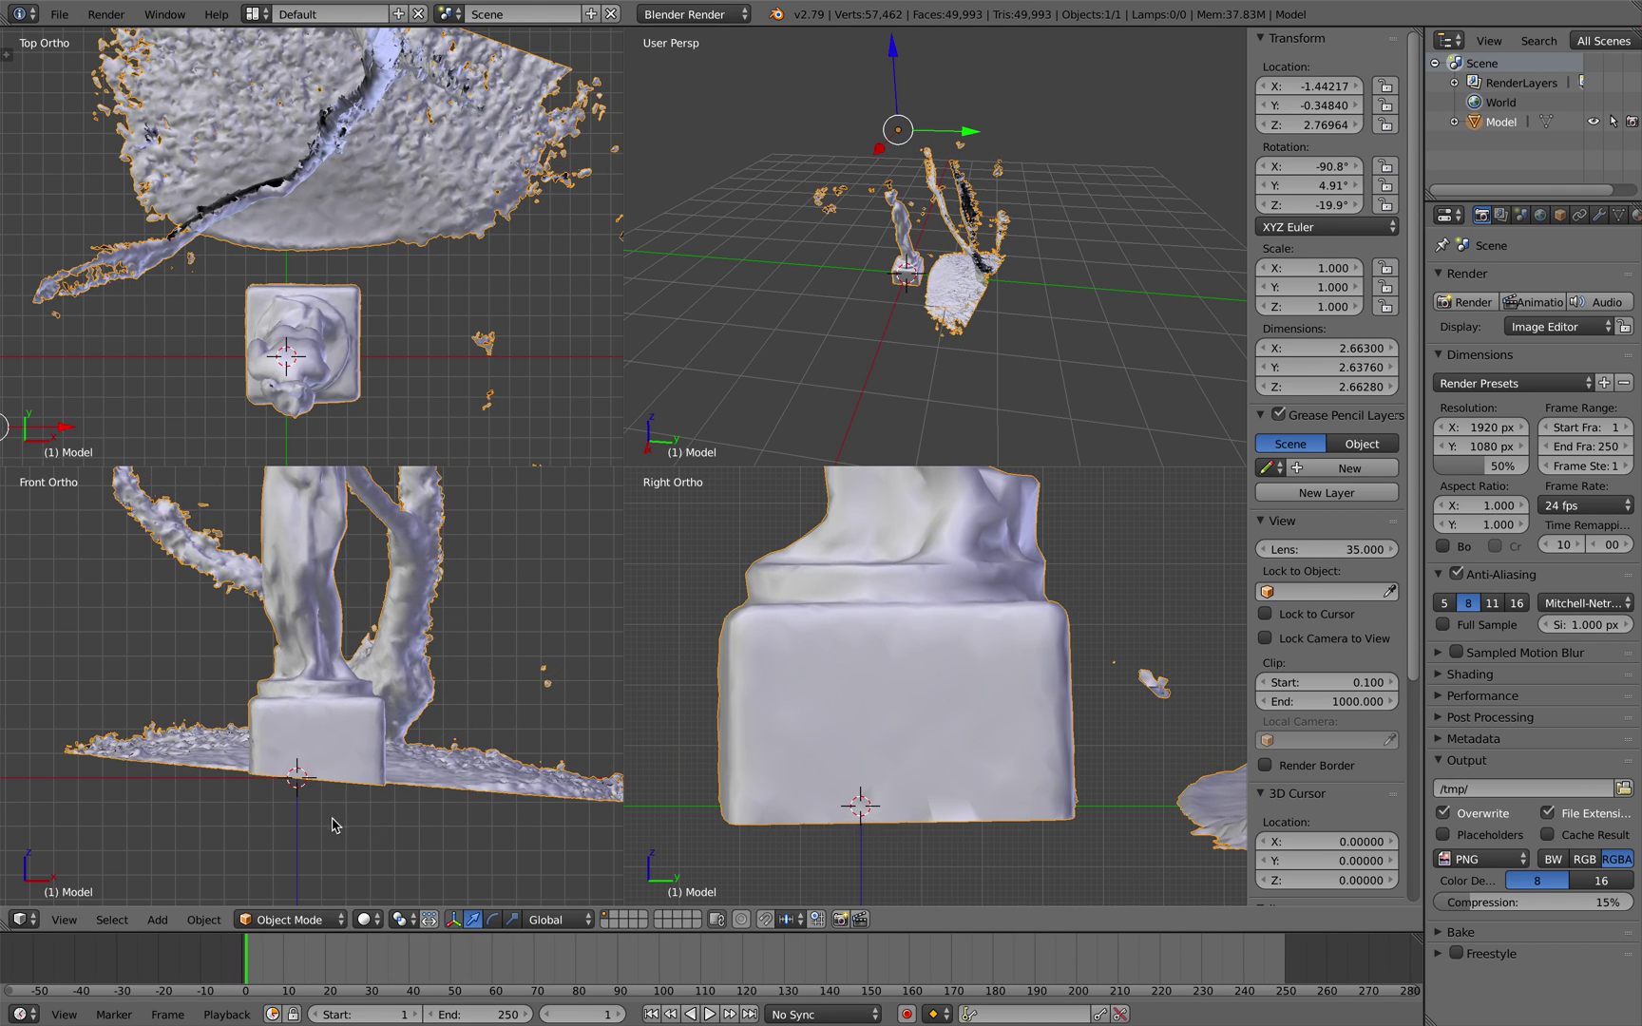
- Recentre the pedestal in the front and top views by moving the scan to about X -1.491, Y -0.344, Z 2.747
{"action": "scroll", "coordinate": [372, 750], "scroll_direction": "down", "scroll_amount": 2}
{"action": "key", "text": "g"}
{"action": "left_click", "coordinate": [378, 759]}
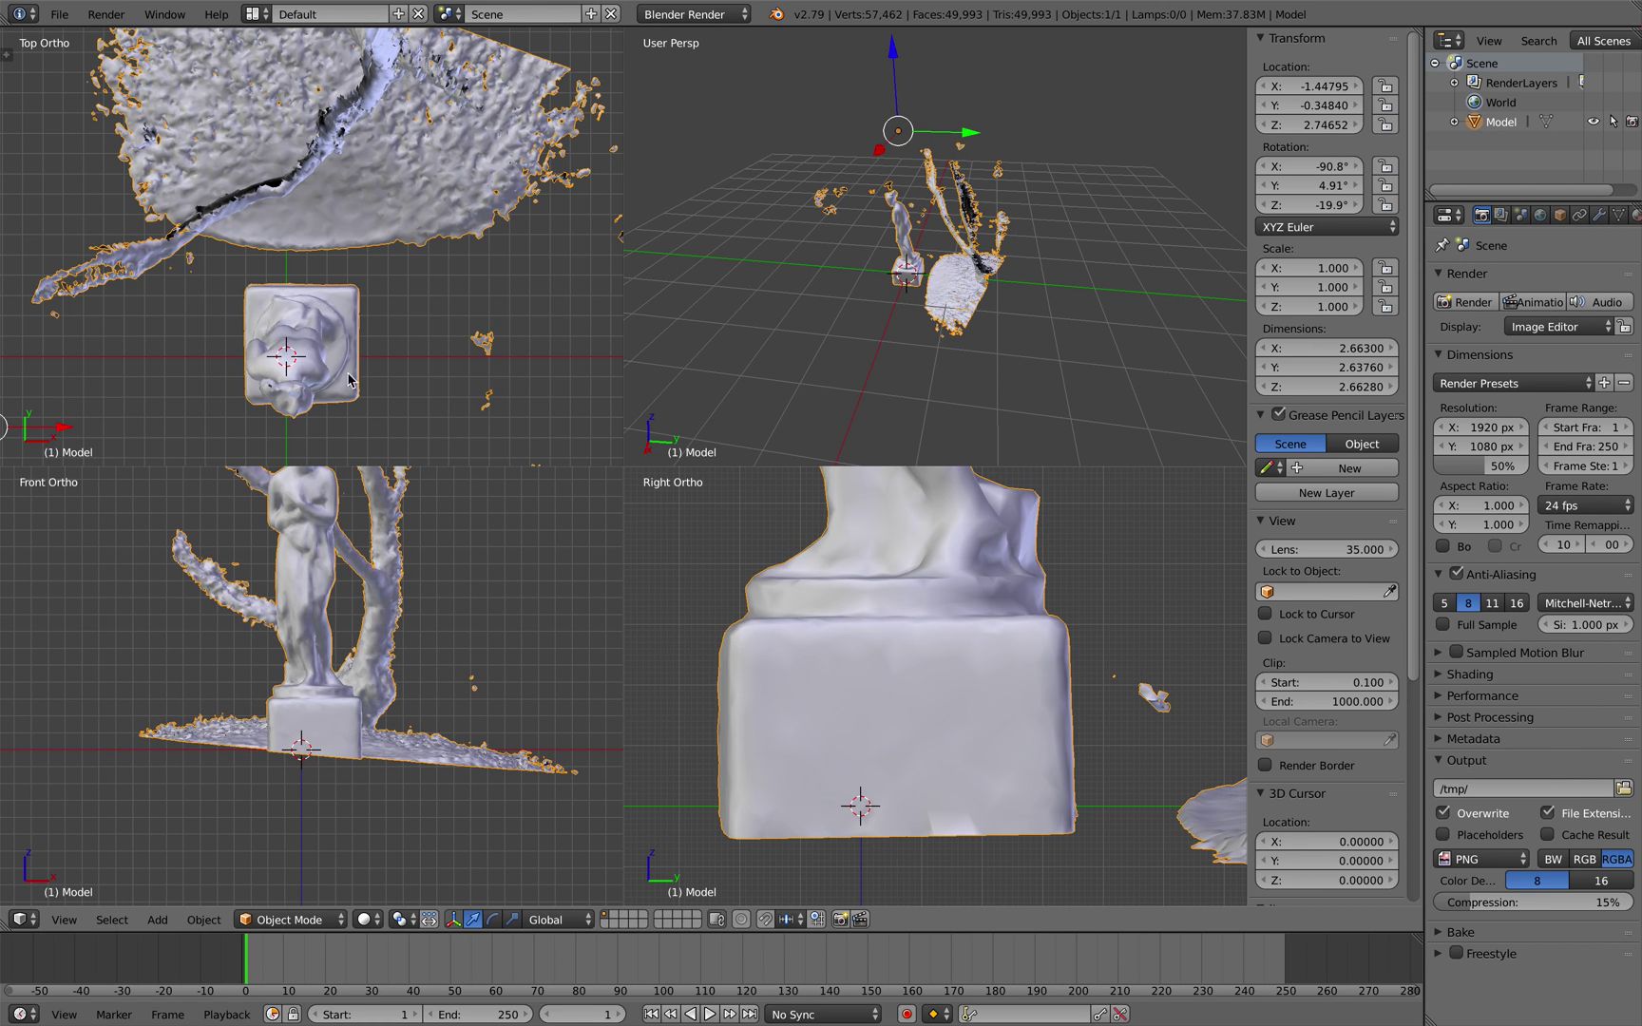
{"action": "key", "text": "g"}
{"action": "left_click", "coordinate": [349, 342]}
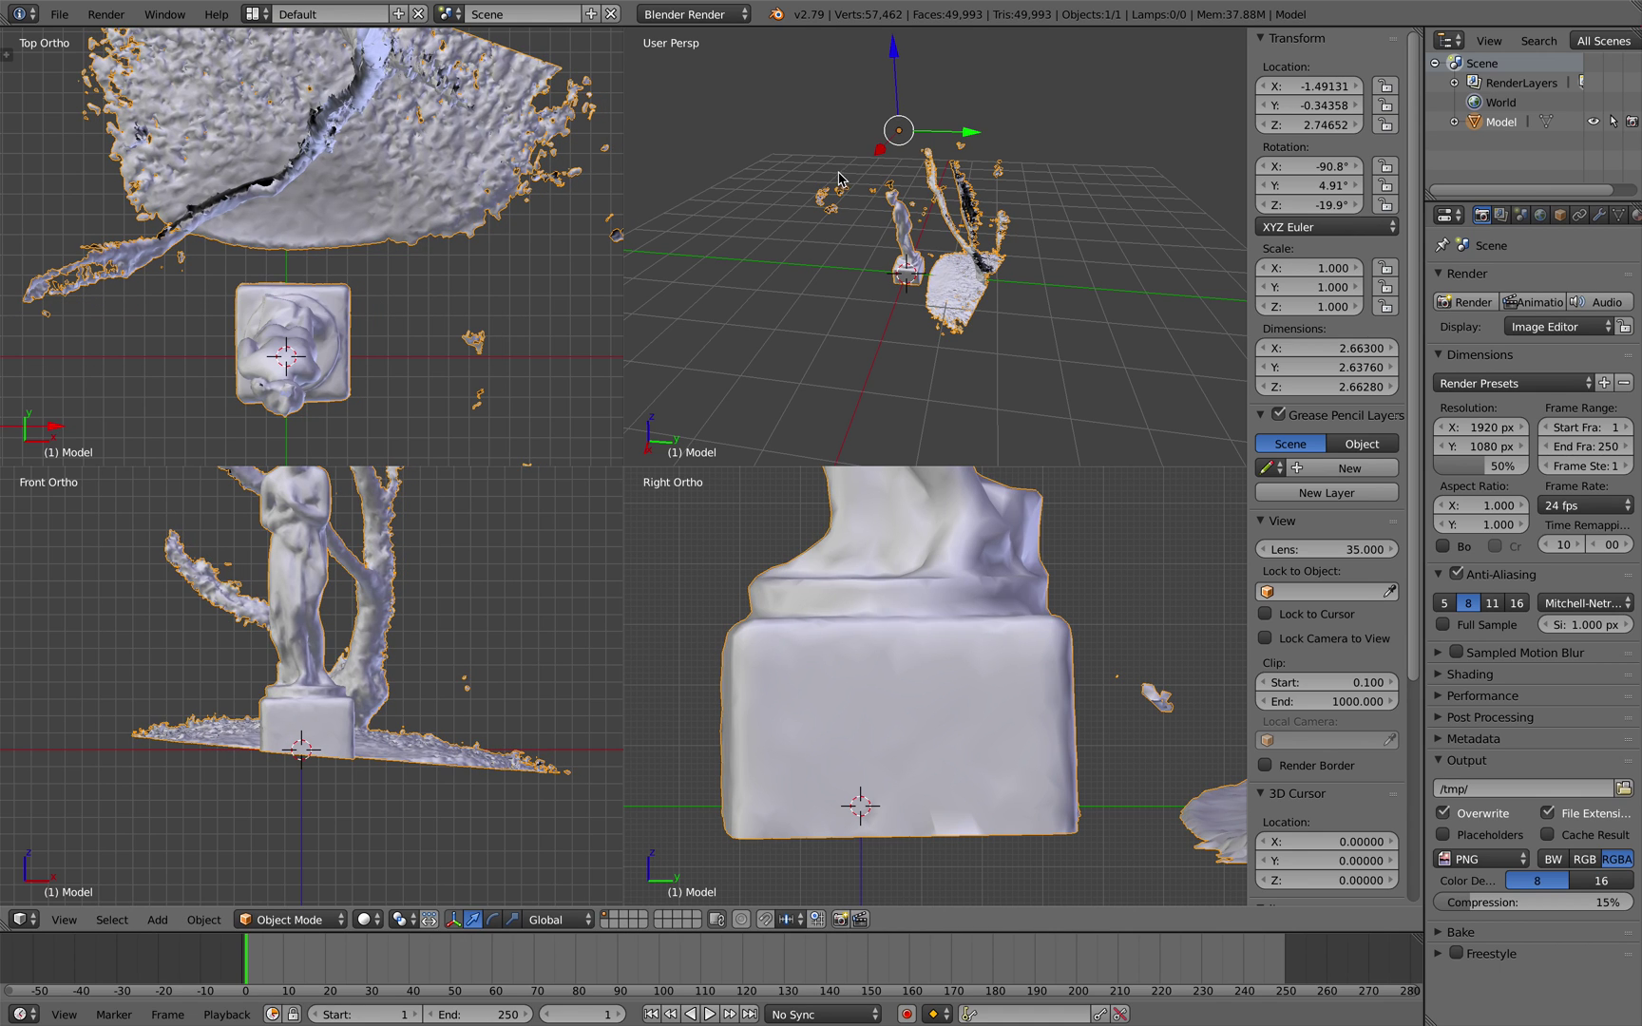
- Turn off the quad view and inspect the aligned scan in a single perspective view
{"action": "middle_click_drag", "start_coordinate": [838, 173], "coordinate": [837, 187]}
{"action": "scroll", "coordinate": [837, 187], "scroll_direction": "up", "scroll_amount": 2}
{"action": "left_click", "coordinate": [63, 920]}
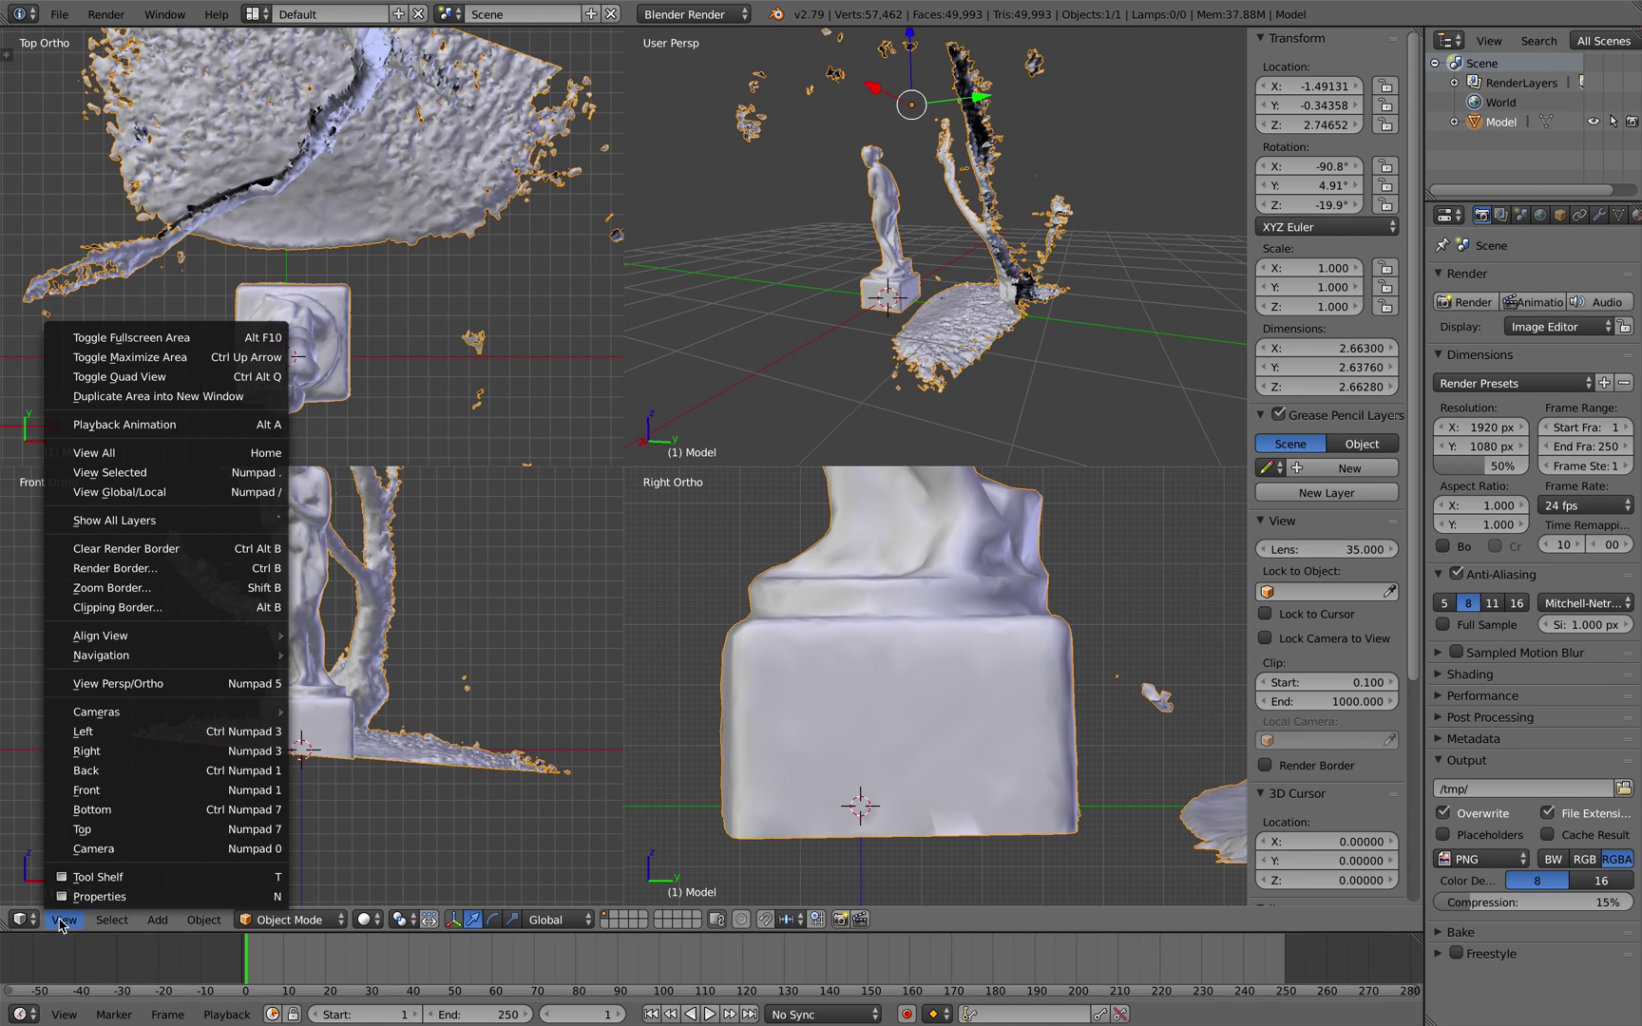
{"action": "left_click", "coordinate": [176, 383]}
{"action": "scroll", "coordinate": [717, 422], "scroll_direction": "up", "scroll_amount": 4}
{"action": "middle_click_drag", "start_coordinate": [716, 422], "coordinate": [740, 411]}
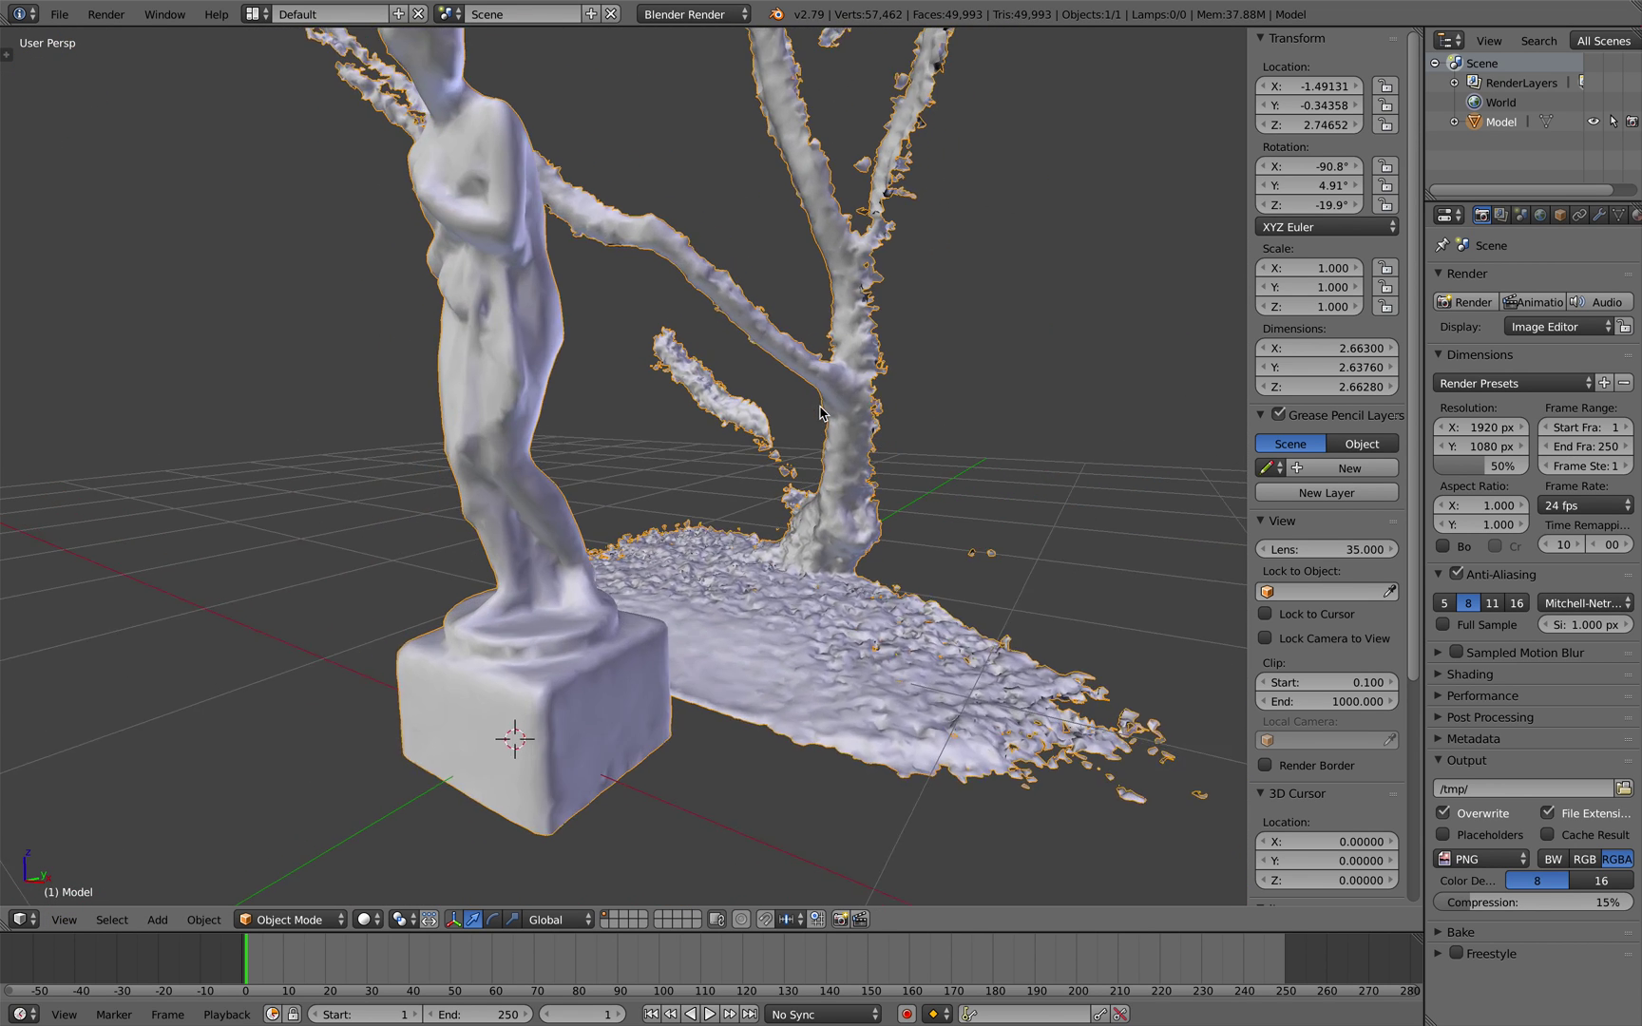
{"action": "scroll", "coordinate": [740, 412], "scroll_direction": "down", "scroll_amount": 4}
- Save the aligned scan as a new incremented file, statue_demo_01.blend
{"action": "left_click", "coordinate": [59, 14]}
{"action": "left_click", "coordinate": [90, 184]}
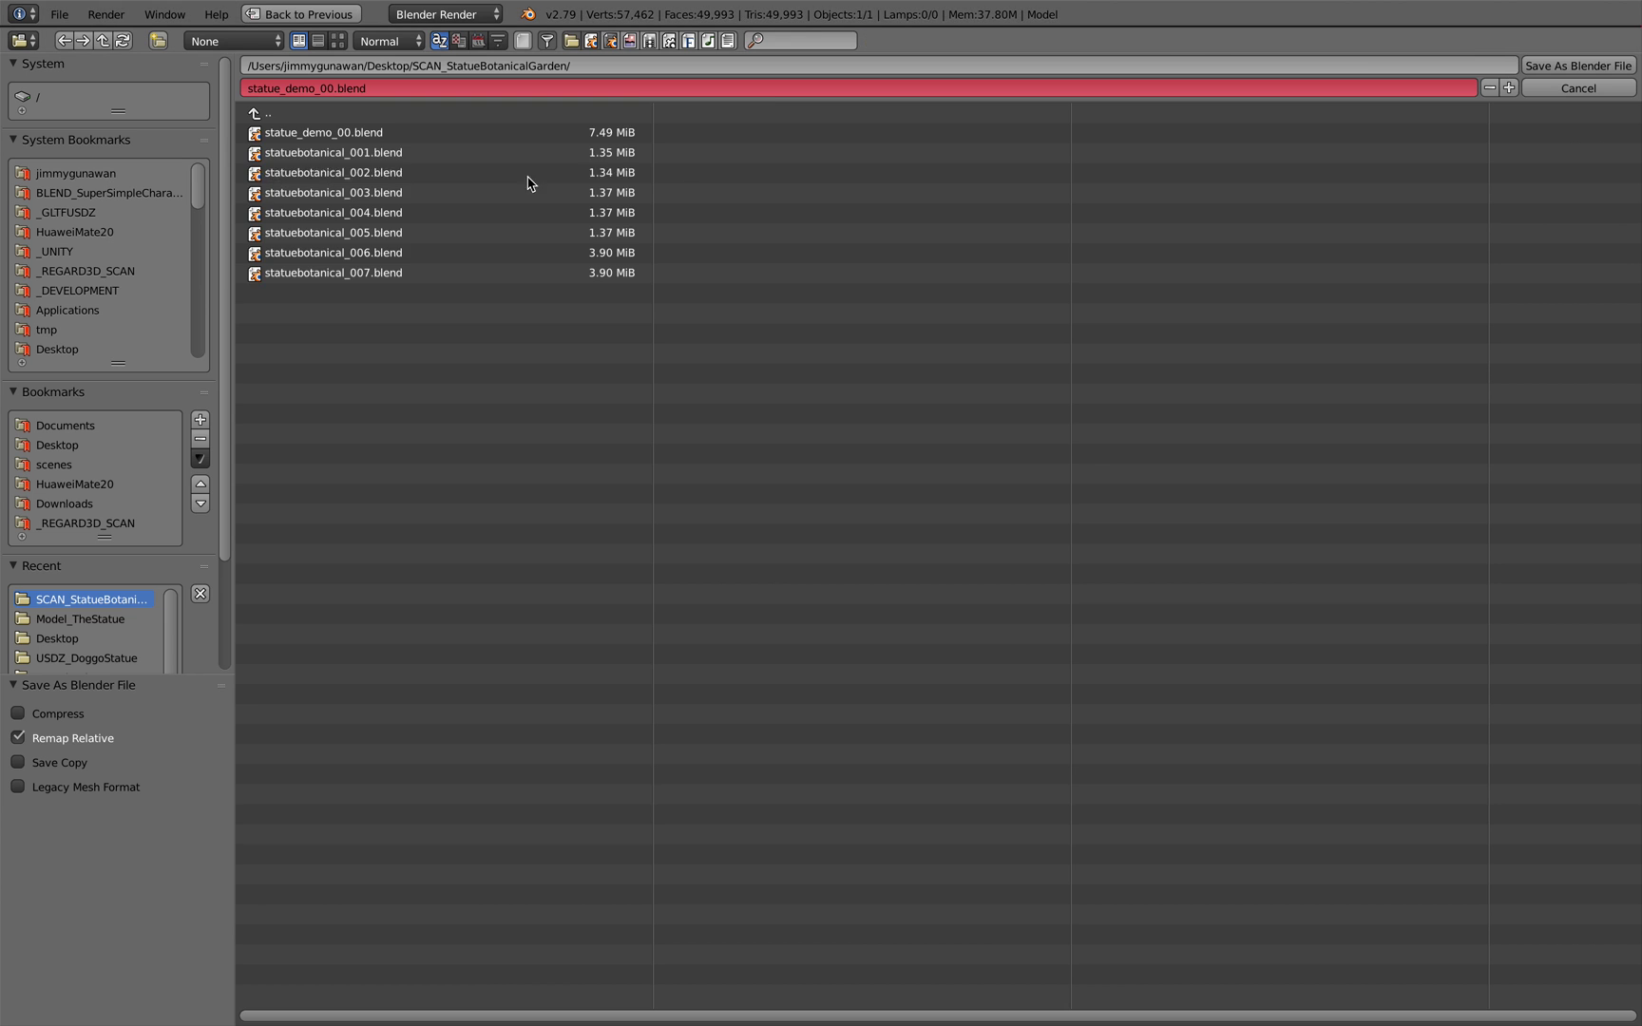
{"action": "left_click", "coordinate": [1509, 88]}
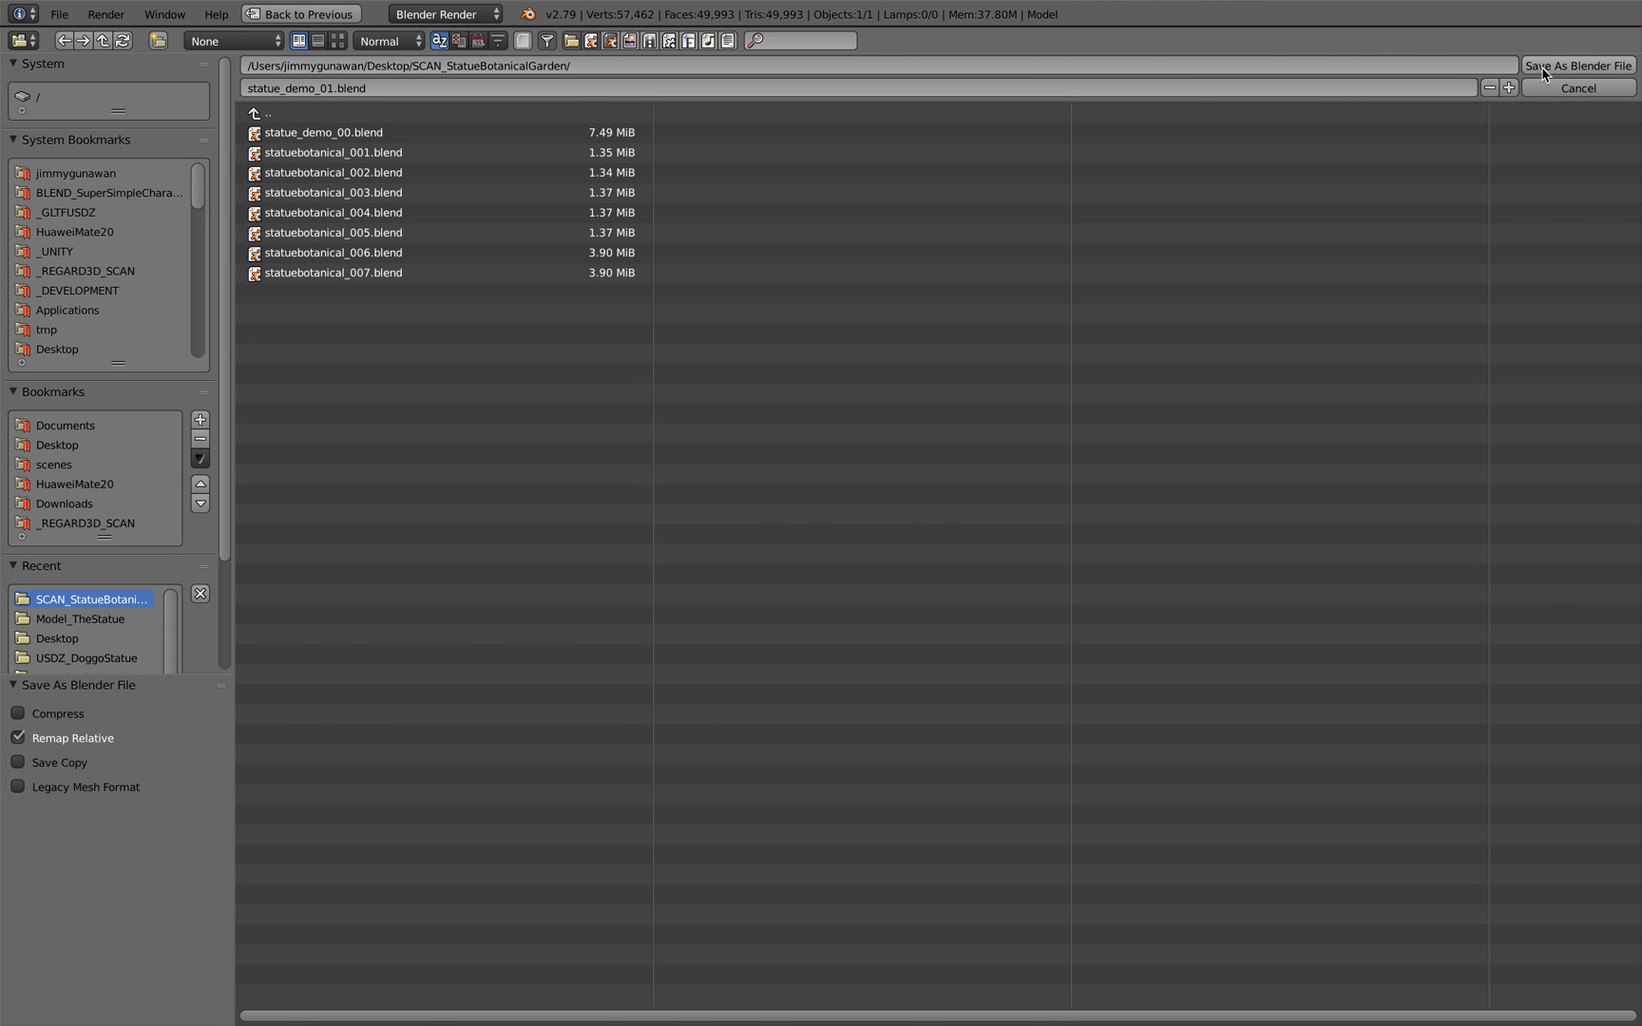
{"action": "left_click", "coordinate": [1543, 70]}
{"action": "key", "text": "ctrl+s"}
{"action": "left_click", "coordinate": [557, 528]}
- Put the scan into Edit Mode and select the linked geometry at the back of the statue's legs and base
{"action": "middle_click_drag", "start_coordinate": [576, 477], "coordinate": [682, 487]}
{"action": "scroll", "coordinate": [686, 483], "scroll_direction": "down", "scroll_amount": 2}
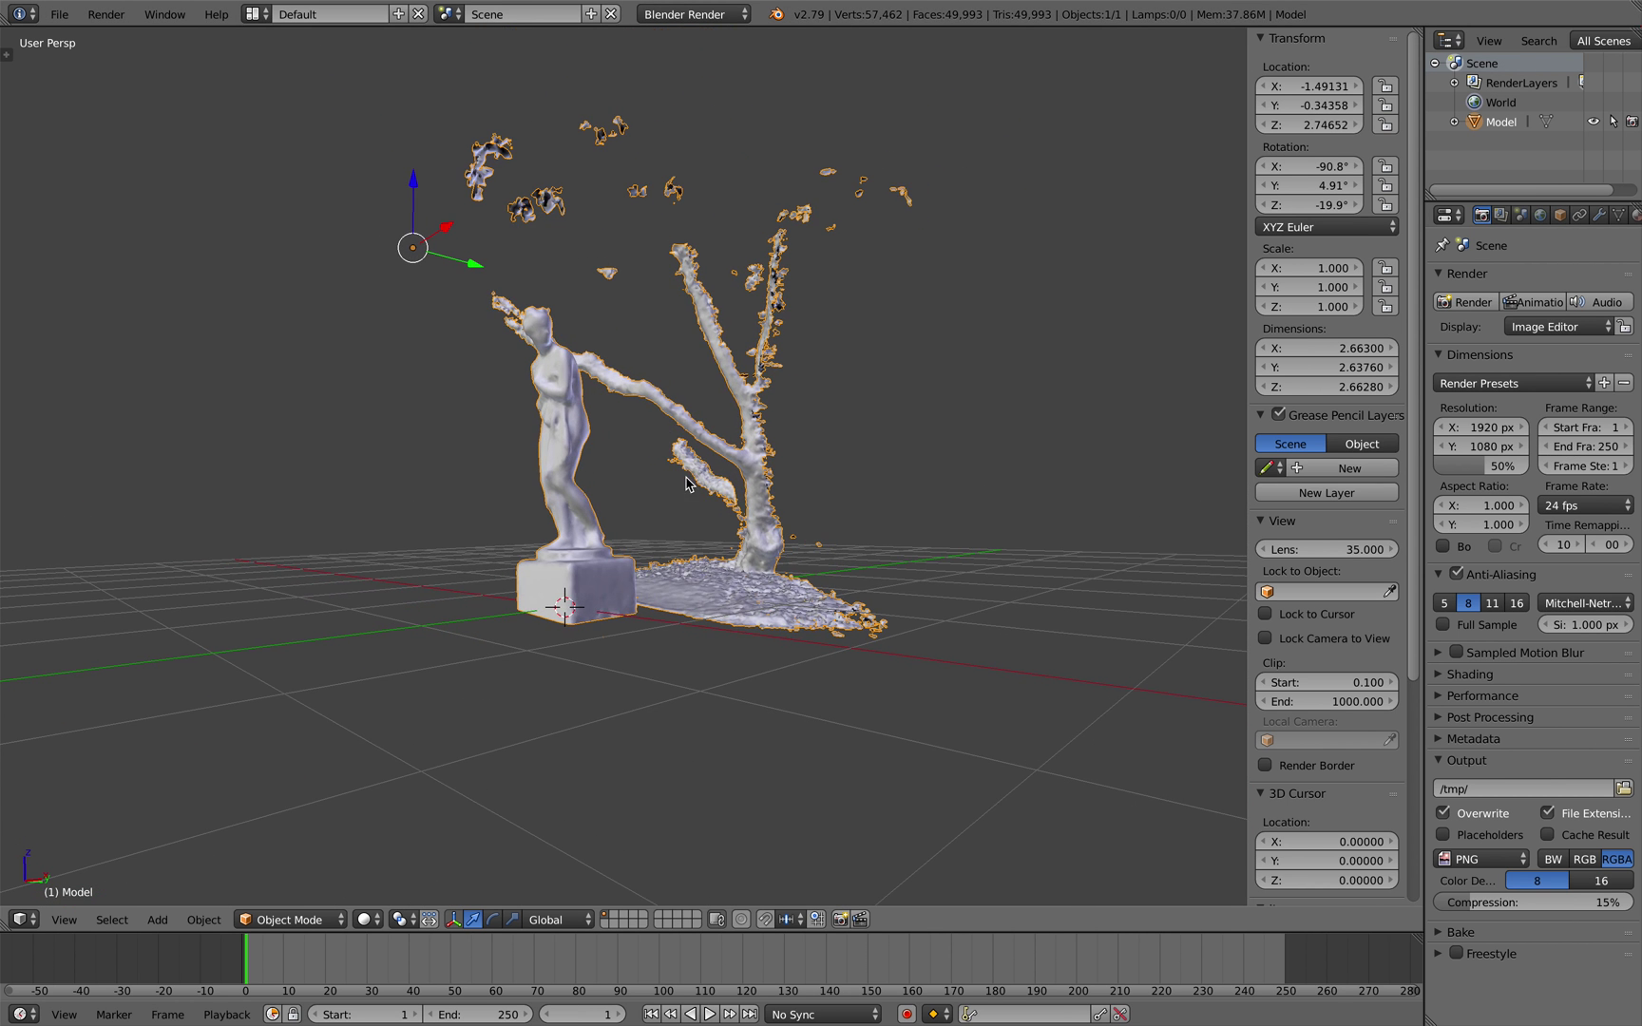
{"action": "key", "text": "Tab"}
{"action": "key", "text": "Tab"}
{"action": "key", "text": "Tab"}
{"action": "scroll", "coordinate": [719, 448], "scroll_direction": "up", "scroll_amount": 4}
{"action": "right_click", "coordinate": [717, 369]}
{"action": "mouse_move", "coordinate": [718, 370]}
{"action": "middle_mouse_down"}
{"action": "mouse_move", "coordinate": [663, 407]}
{"action": "mouse_move", "coordinate": [723, 350]}
{"action": "middle_mouse_up"}
{"action": "middle_click_drag", "start_coordinate": [851, 433], "coordinate": [466, 416]}
{"action": "scroll", "coordinate": [468, 418], "scroll_direction": "up", "scroll_amount": 2}
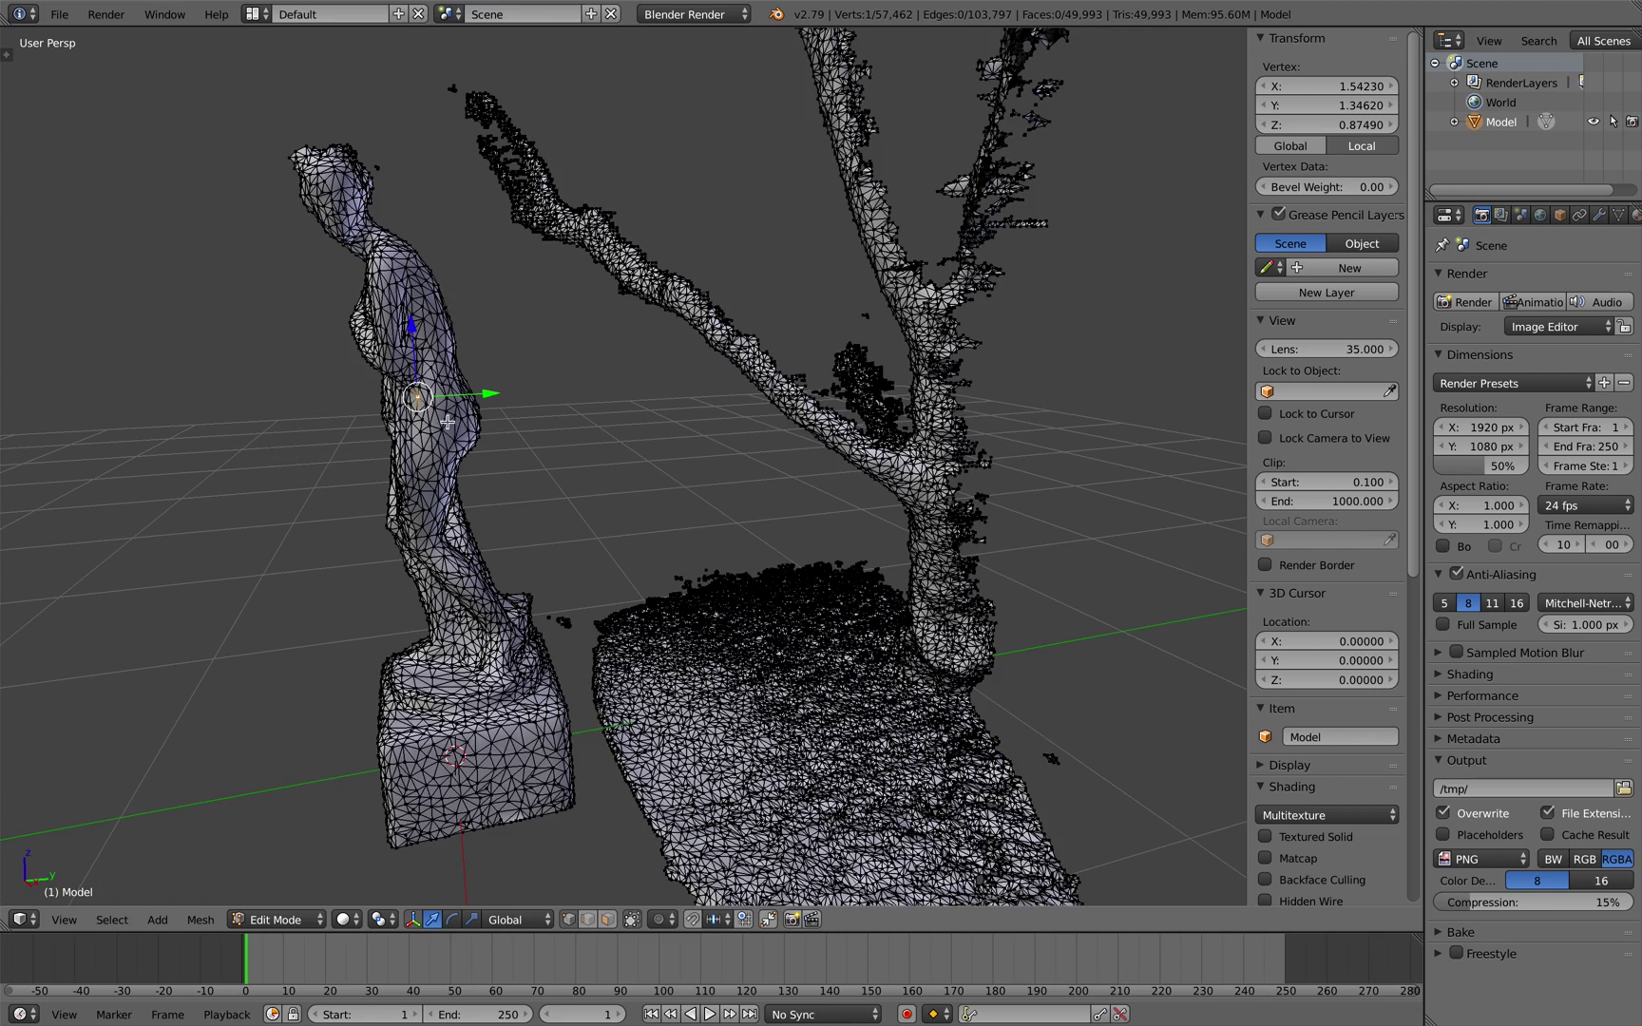
{"action": "key", "text": "l"}
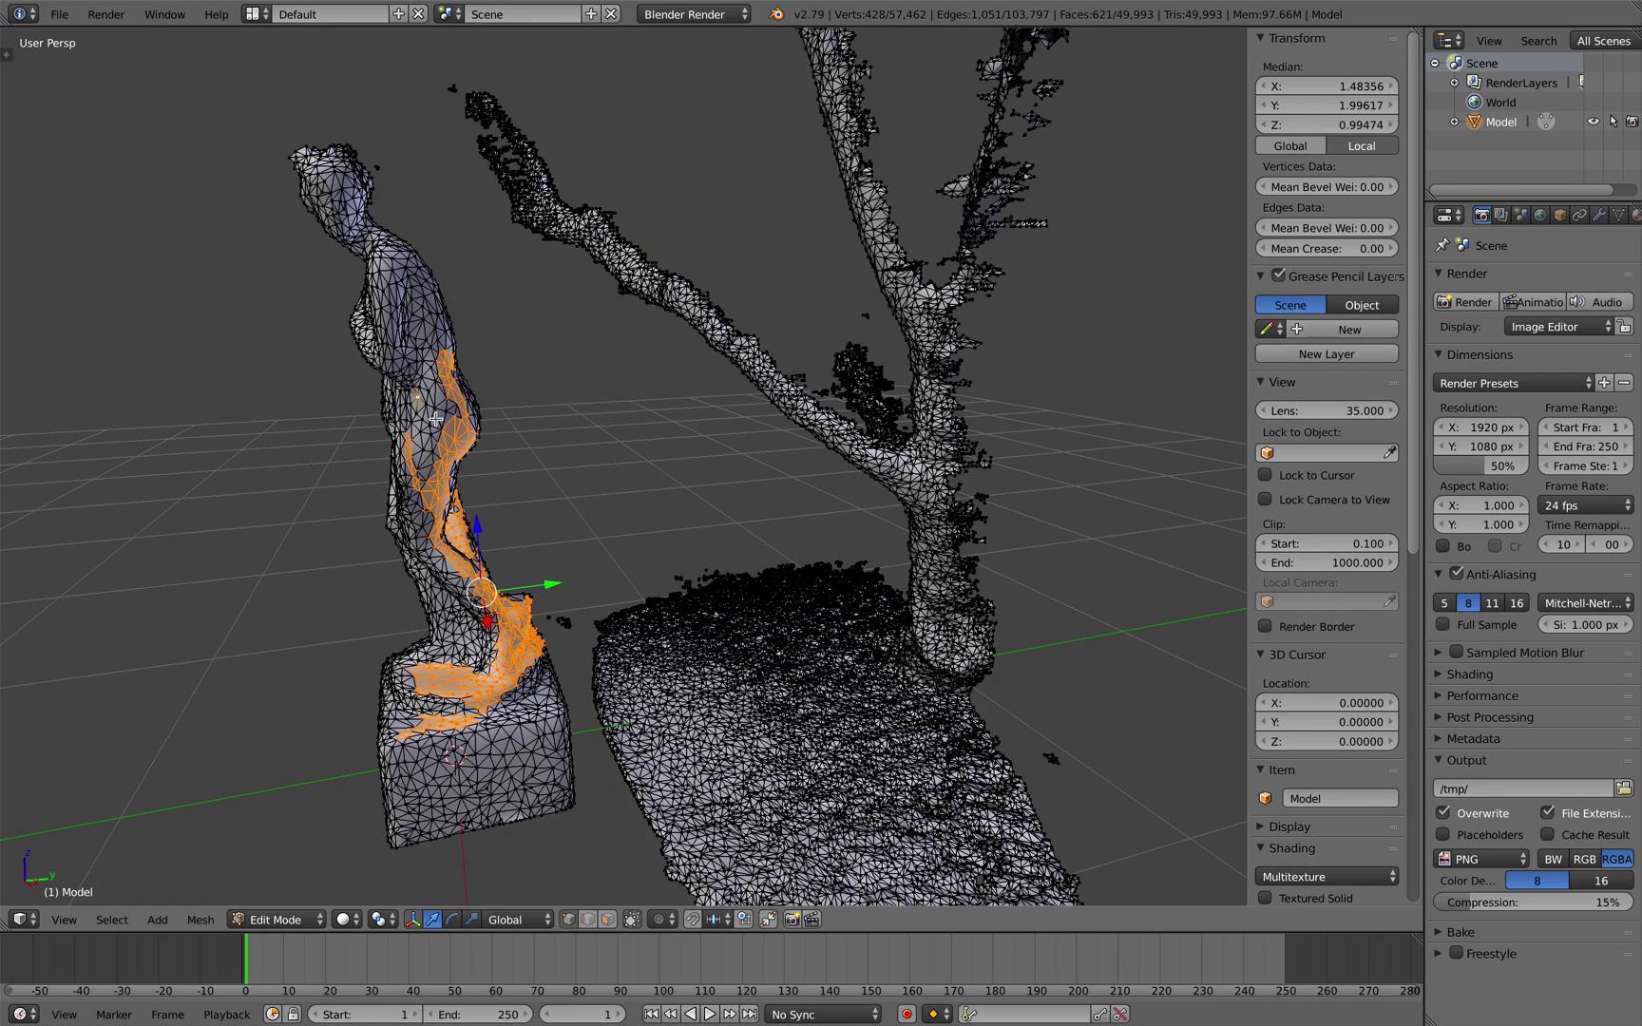
- Try to select the whole statue as linked geometry, starting from vertices on its torso and legs
{"action": "right_click", "coordinate": [417, 351]}
{"action": "middle_click_drag", "start_coordinate": [419, 351], "coordinate": [632, 371]}
{"action": "key", "text": "l"}
{"action": "key", "text": "a"}
{"action": "right_click", "coordinate": [512, 480]}
{"action": "key", "text": "l"}
{"action": "middle_click_drag", "start_coordinate": [740, 491], "coordinate": [761, 504]}
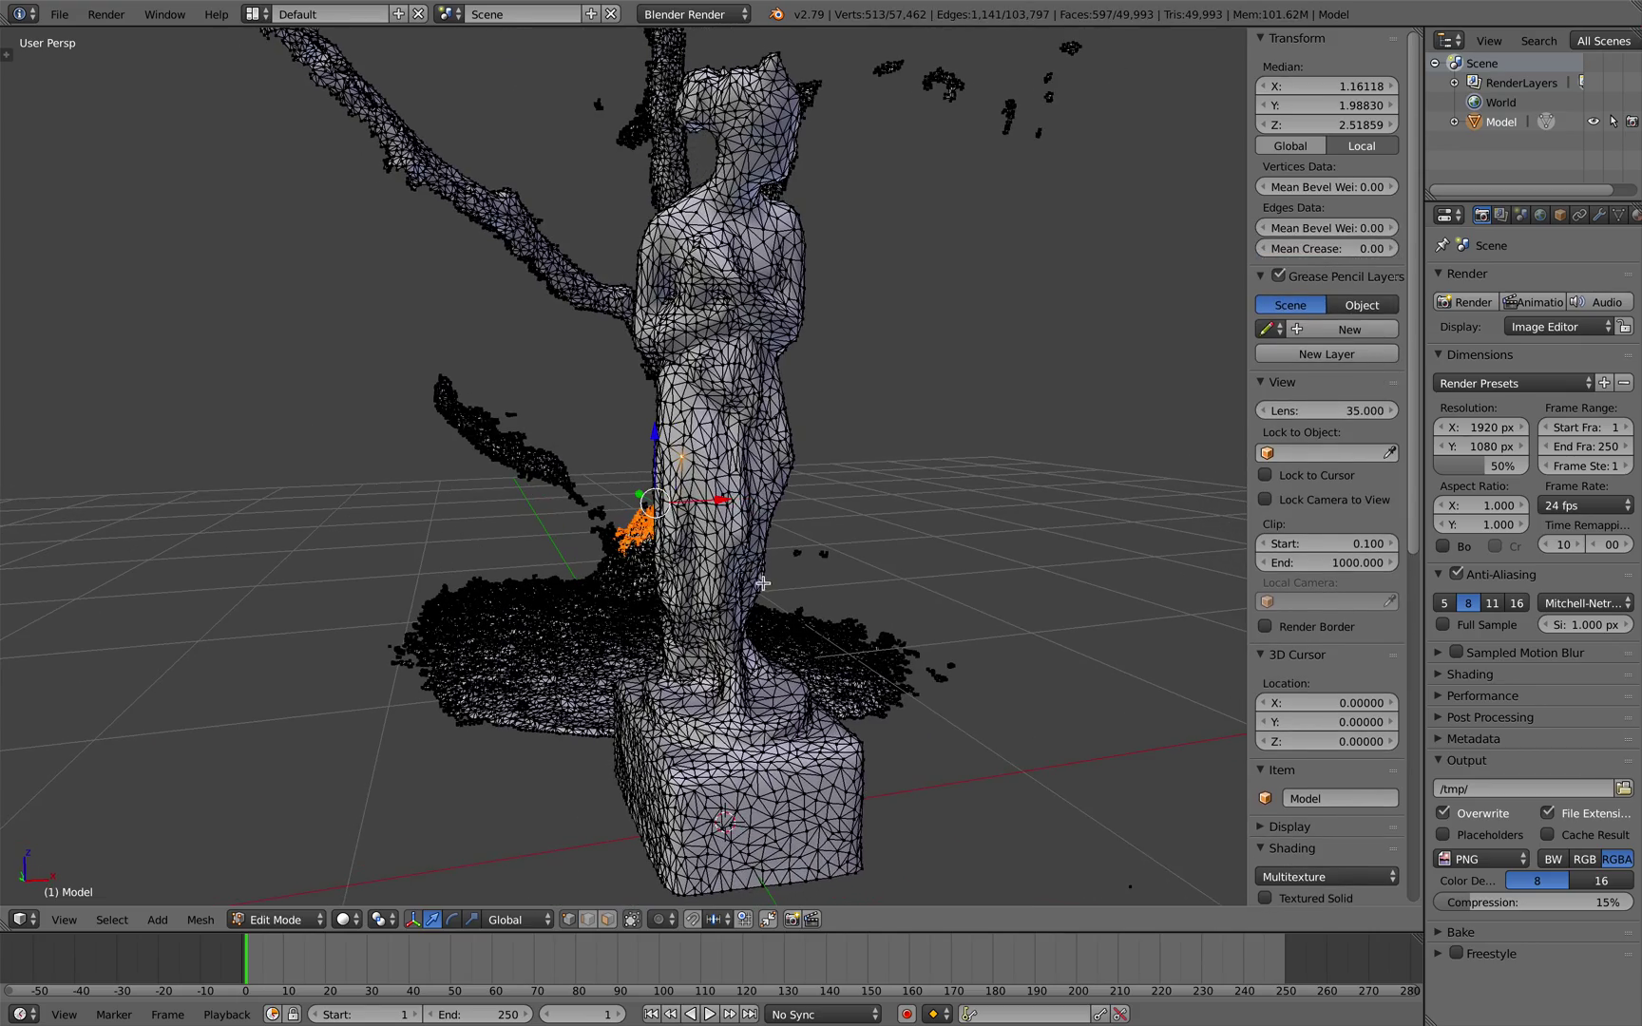
{"action": "right_click", "coordinate": [734, 560]}
{"action": "key", "text": "l"}
{"action": "right_click", "coordinate": [719, 424]}
{"action": "key", "text": "l"}
{"action": "middle_click_drag", "start_coordinate": [742, 433], "coordinate": [540, 441]}
{"action": "scroll", "coordinate": [540, 441], "scroll_direction": "up", "scroll_amount": 2}
- Try a linked selection from a vertex near the statue's arm and clear the selection
{"action": "key", "text": "a"}
{"action": "right_click", "coordinate": [422, 257]}
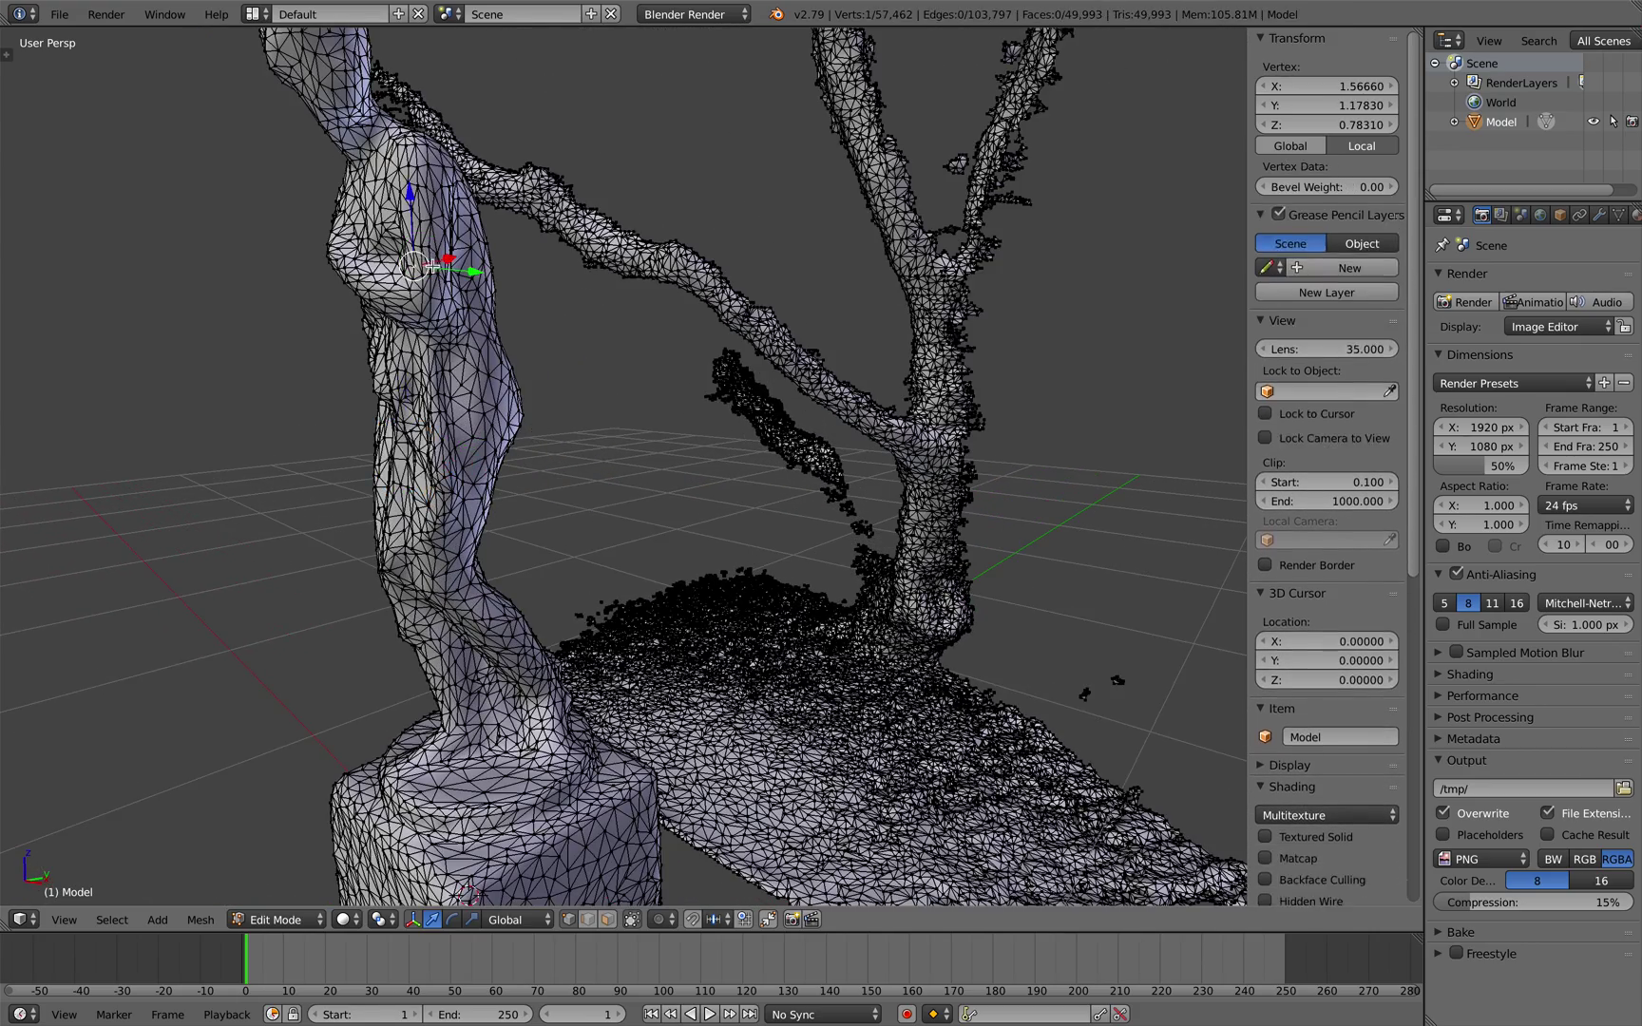
{"action": "key", "text": "l"}
{"action": "scroll", "coordinate": [525, 354], "scroll_direction": "down", "scroll_amount": 2}
{"action": "middle_click_drag", "start_coordinate": [485, 373], "coordinate": [446, 418]}
{"action": "key", "text": "a"}
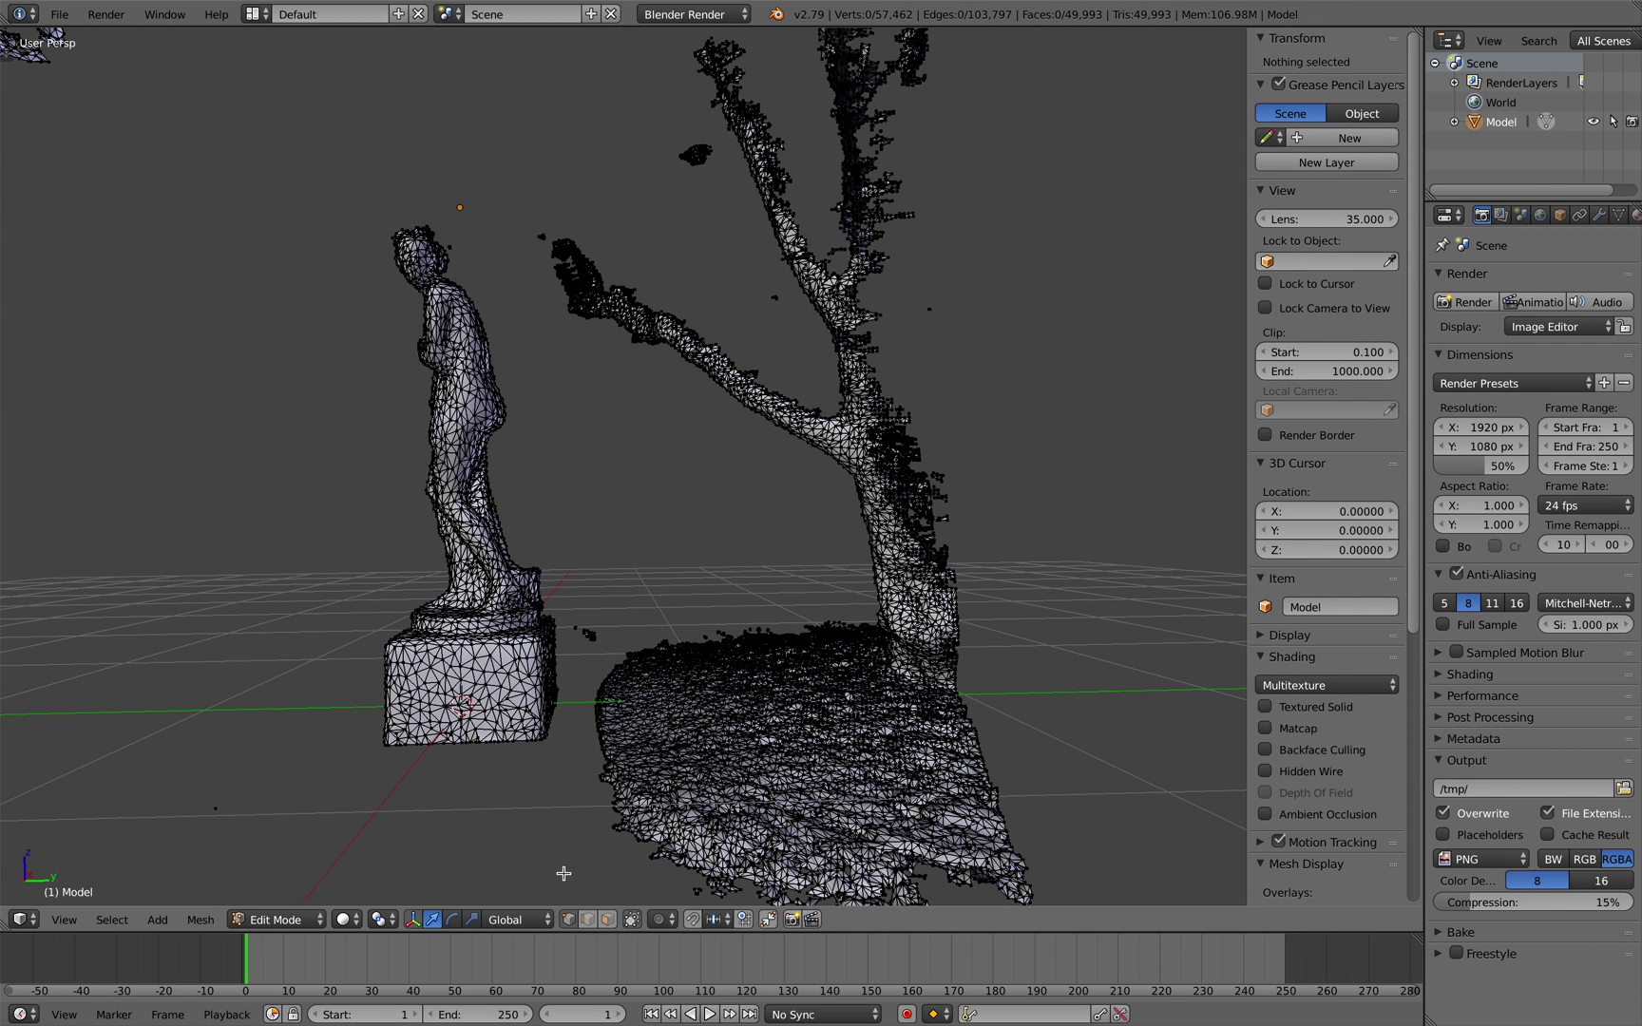
- Disable limiting the selection to visible geometry and lasso-select the statue with its pedestal
{"action": "left_click", "coordinate": [634, 921]}
{"action": "left_click", "coordinate": [634, 921]}
{"action": "left_click", "coordinate": [634, 921]}
{"action": "left_click", "coordinate": [634, 921]}
{"action": "left_click", "coordinate": [634, 921]}
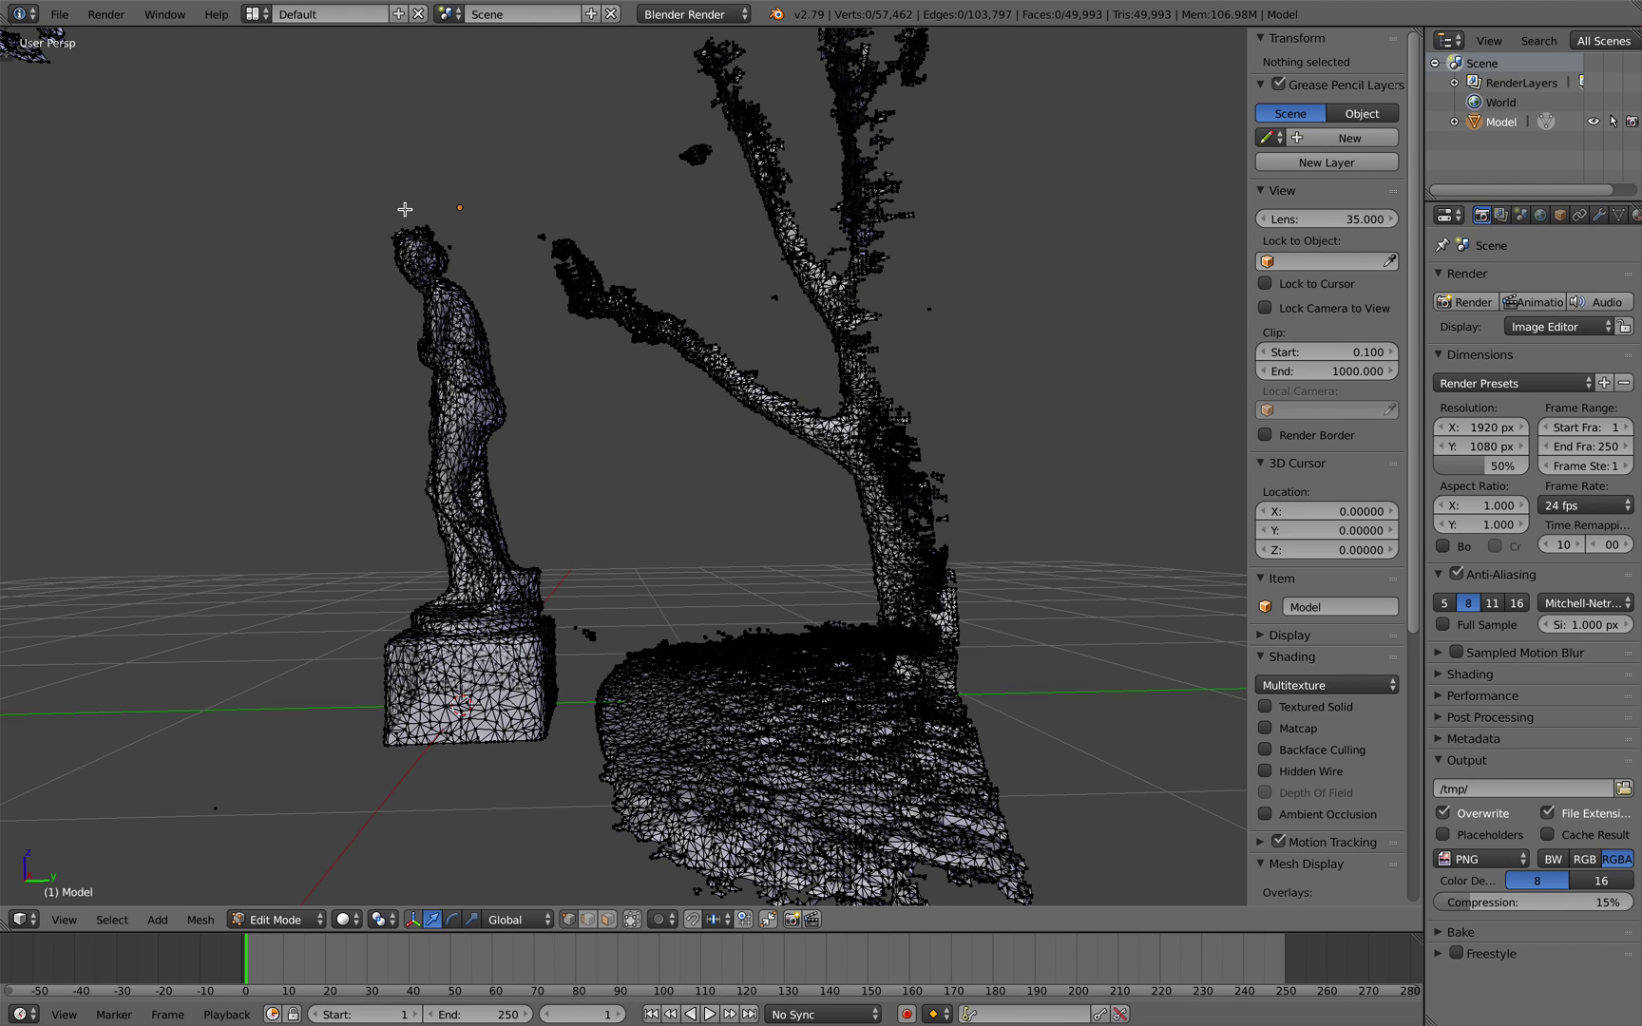
{"action": "middle_click_drag", "start_coordinate": [429, 732], "coordinate": [423, 748]}
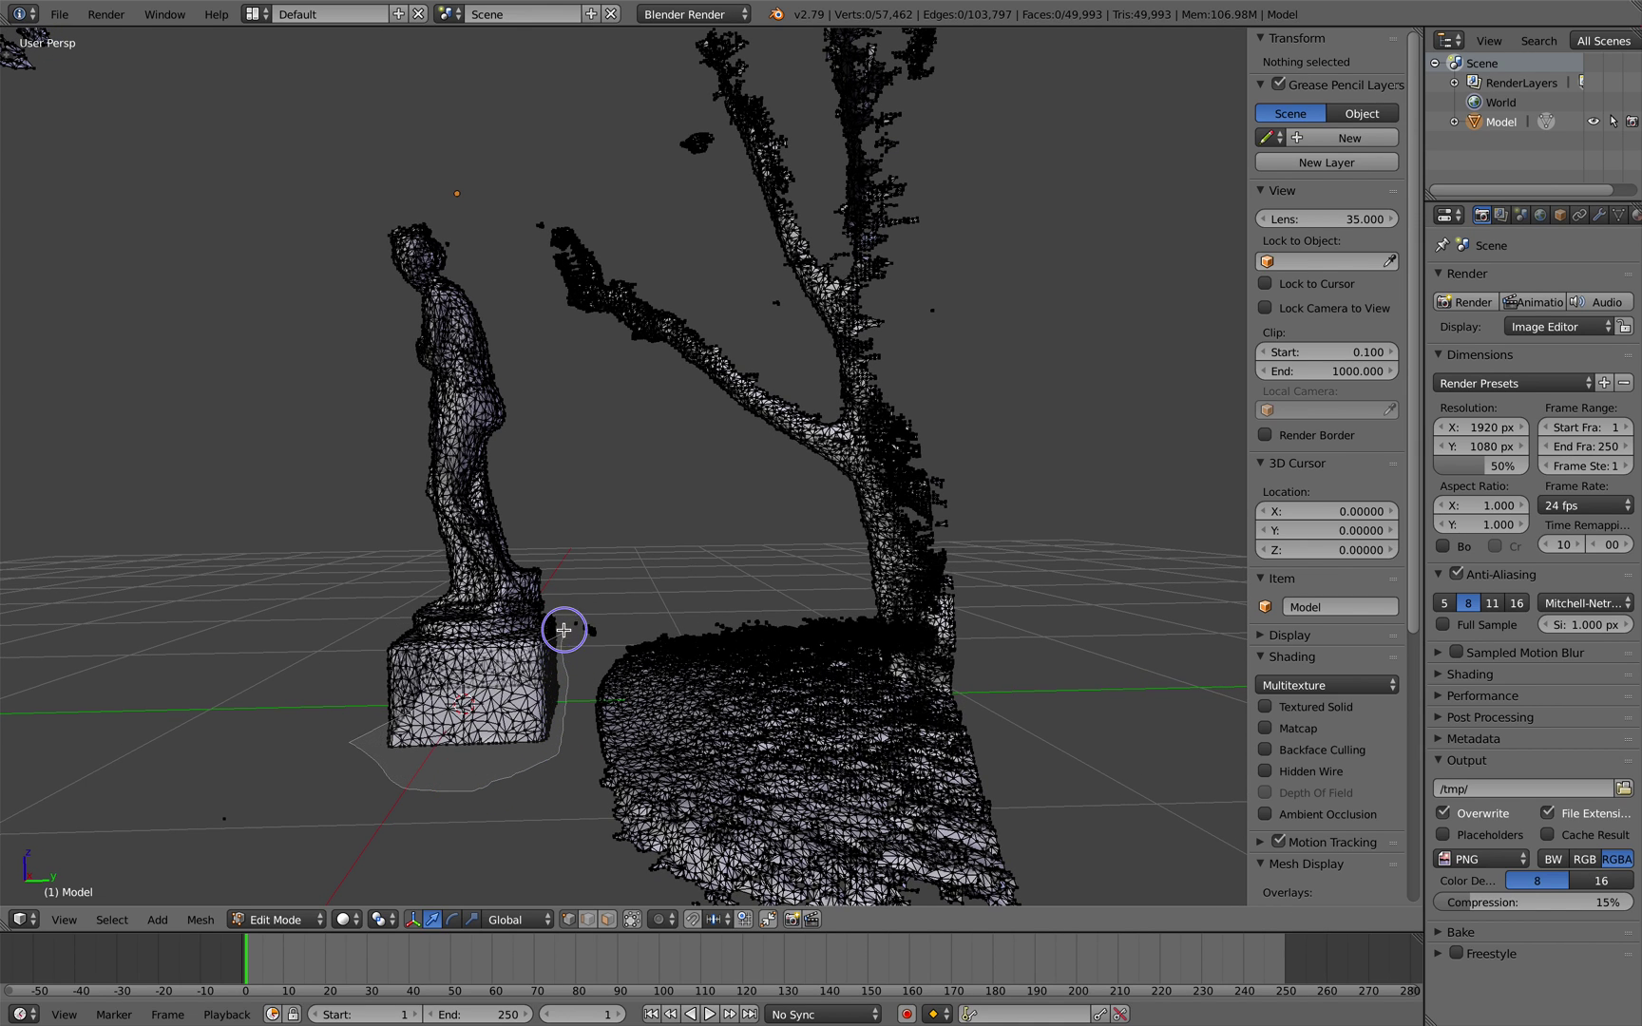
{"action": "mouse_move", "coordinate": [563, 630]}
{"action": "left_mouse_down", "text": "ctrl"}
{"action": "mouse_move", "coordinate": [557, 469]}
{"action": "mouse_move", "coordinate": [505, 273]}
{"action": "mouse_move", "coordinate": [396, 209]}
{"action": "mouse_move", "coordinate": [346, 414]}
{"action": "left_mouse_up", "text": "ctrl"}
{"action": "left_click_drag", "start_coordinate": [339, 713], "coordinate": [528, 532], "text": "ctrl"}
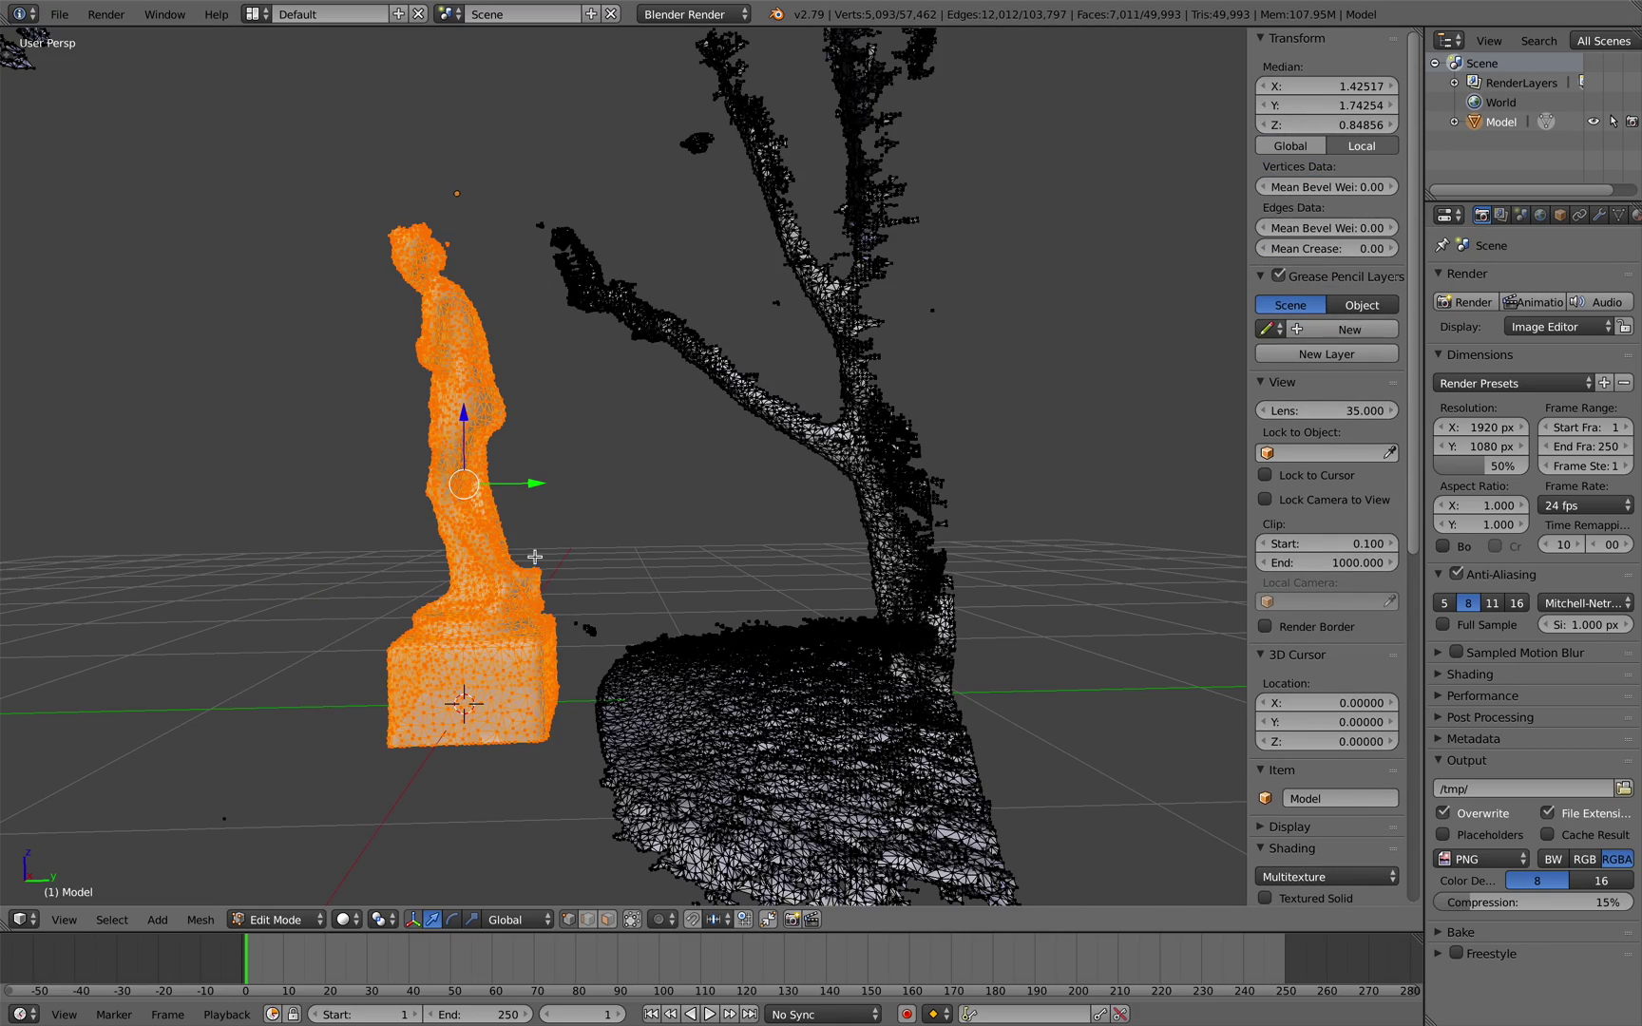
- Clear the selection, limit selection to visible geometry and lasso around the statue and pedestal for comparison
{"action": "middle_click_drag", "start_coordinate": [535, 557], "coordinate": [561, 624]}
{"action": "key", "text": "a"}
{"action": "left_click", "coordinate": [633, 920]}
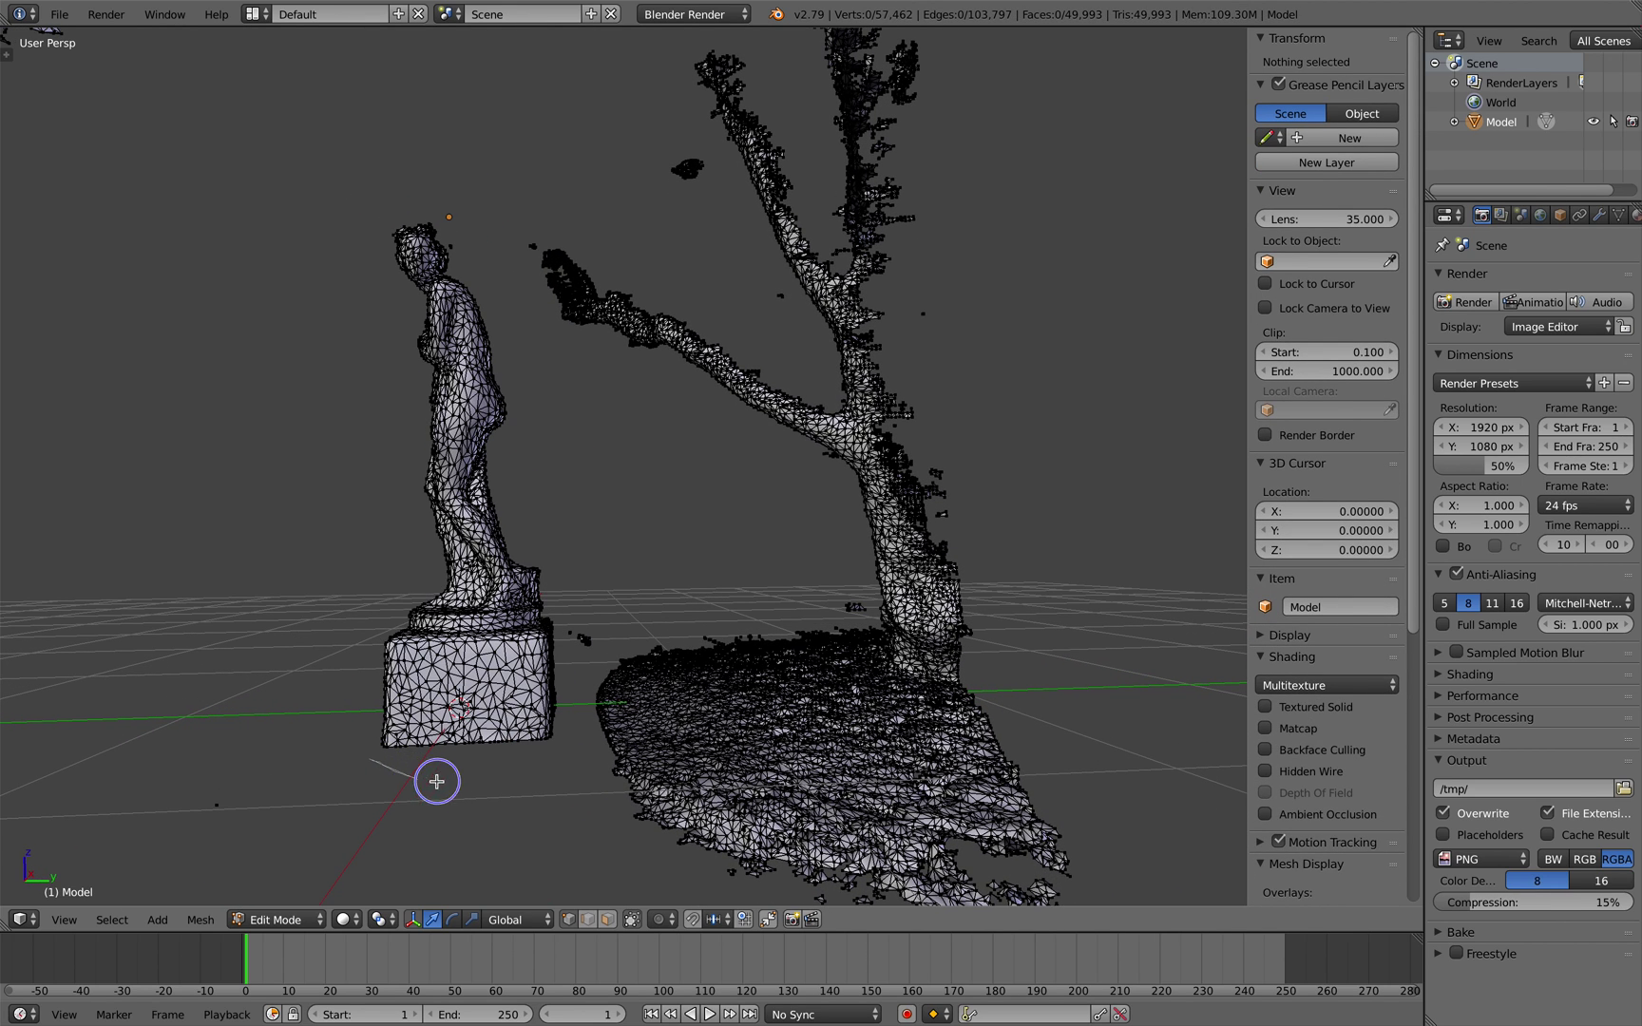
{"action": "mouse_move", "coordinate": [574, 663]}
{"action": "left_mouse_down", "text": "ctrl"}
{"action": "mouse_move", "coordinate": [568, 488]}
{"action": "mouse_move", "coordinate": [488, 213]}
{"action": "mouse_move", "coordinate": [296, 560]}
{"action": "mouse_move", "coordinate": [314, 750]}
{"action": "left_mouse_up", "text": "ctrl"}
{"action": "mouse_move", "coordinate": [505, 453]}
{"action": "middle_mouse_down"}
{"action": "mouse_move", "coordinate": [665, 458]}
{"action": "mouse_move", "coordinate": [512, 455]}
{"action": "middle_mouse_up"}
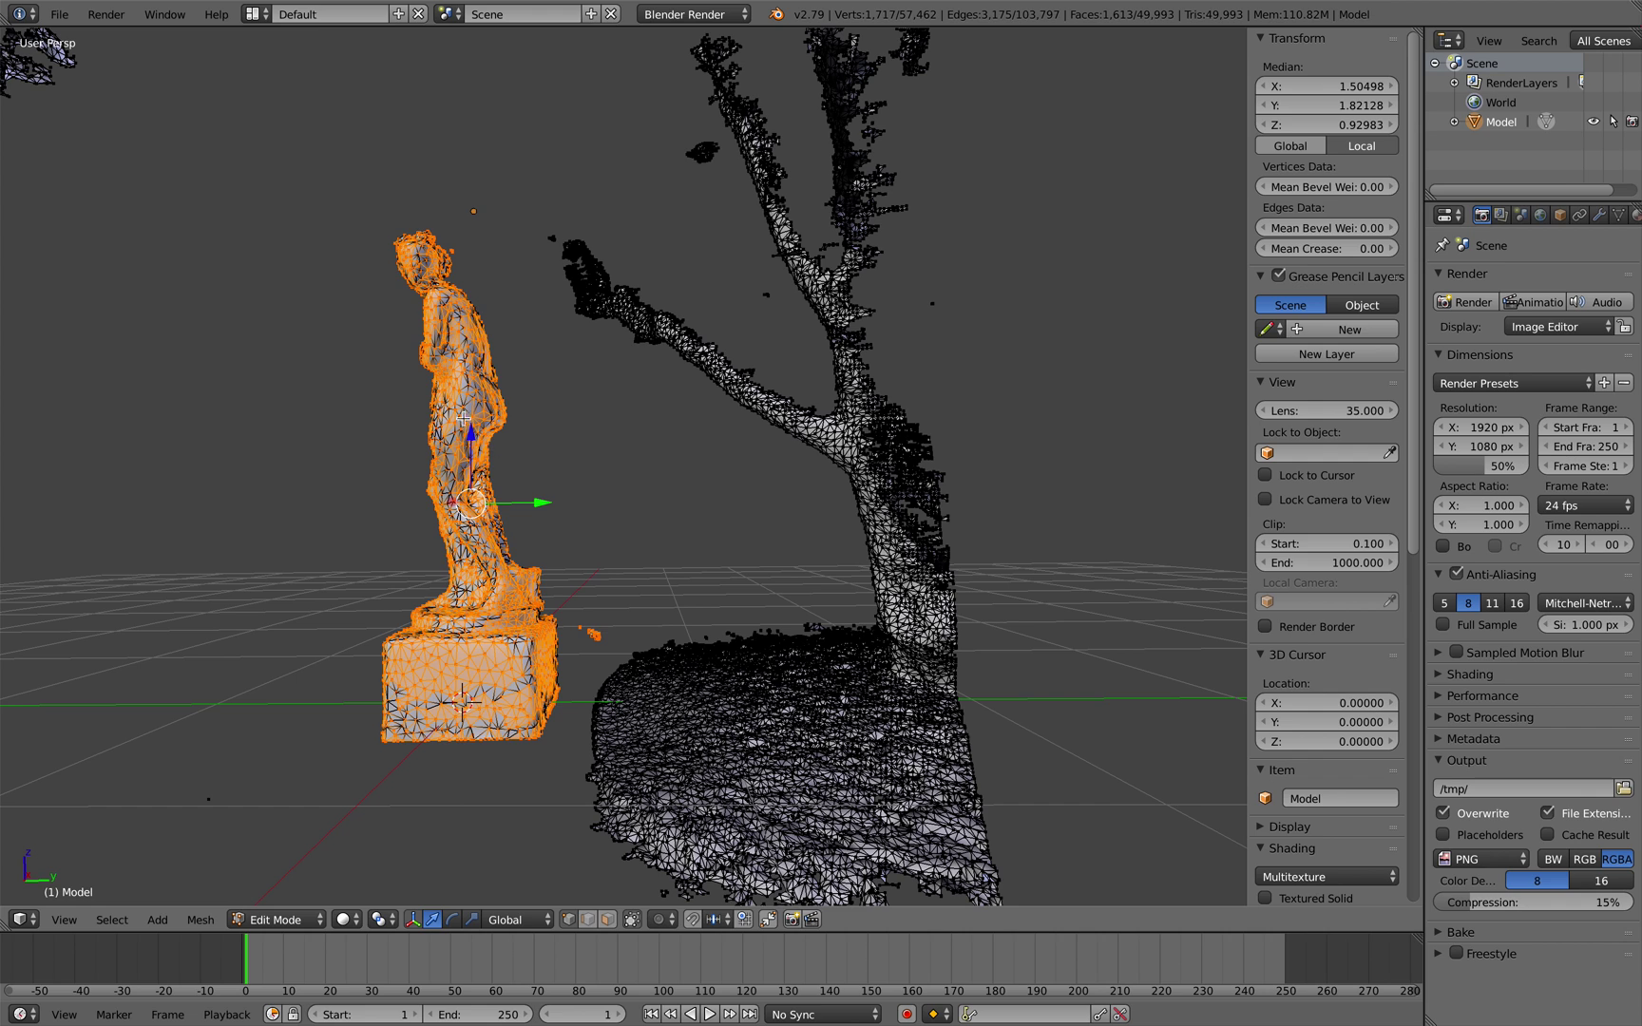
- Deselect everything, allow selecting hidden geometry again and lasso-select all vertices of the statue and pedestal
{"action": "key", "text": "a"}
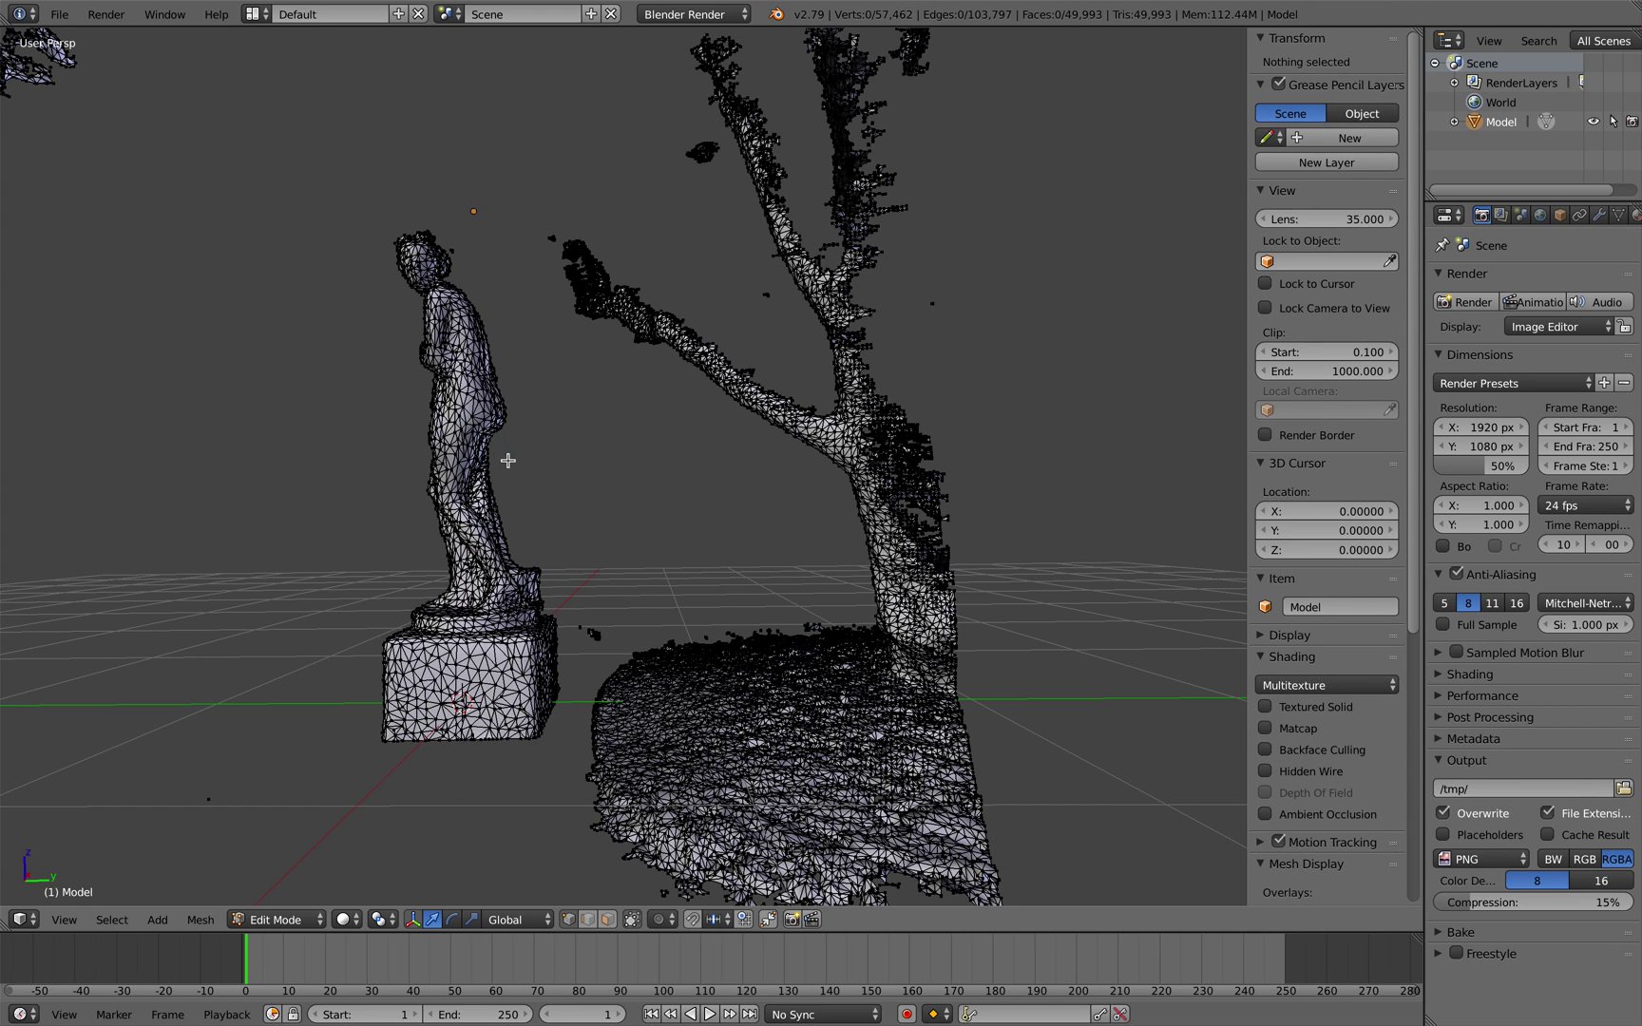
{"action": "left_click", "coordinate": [634, 923]}
{"action": "left_click", "coordinate": [635, 923]}
{"action": "left_click", "coordinate": [635, 925]}
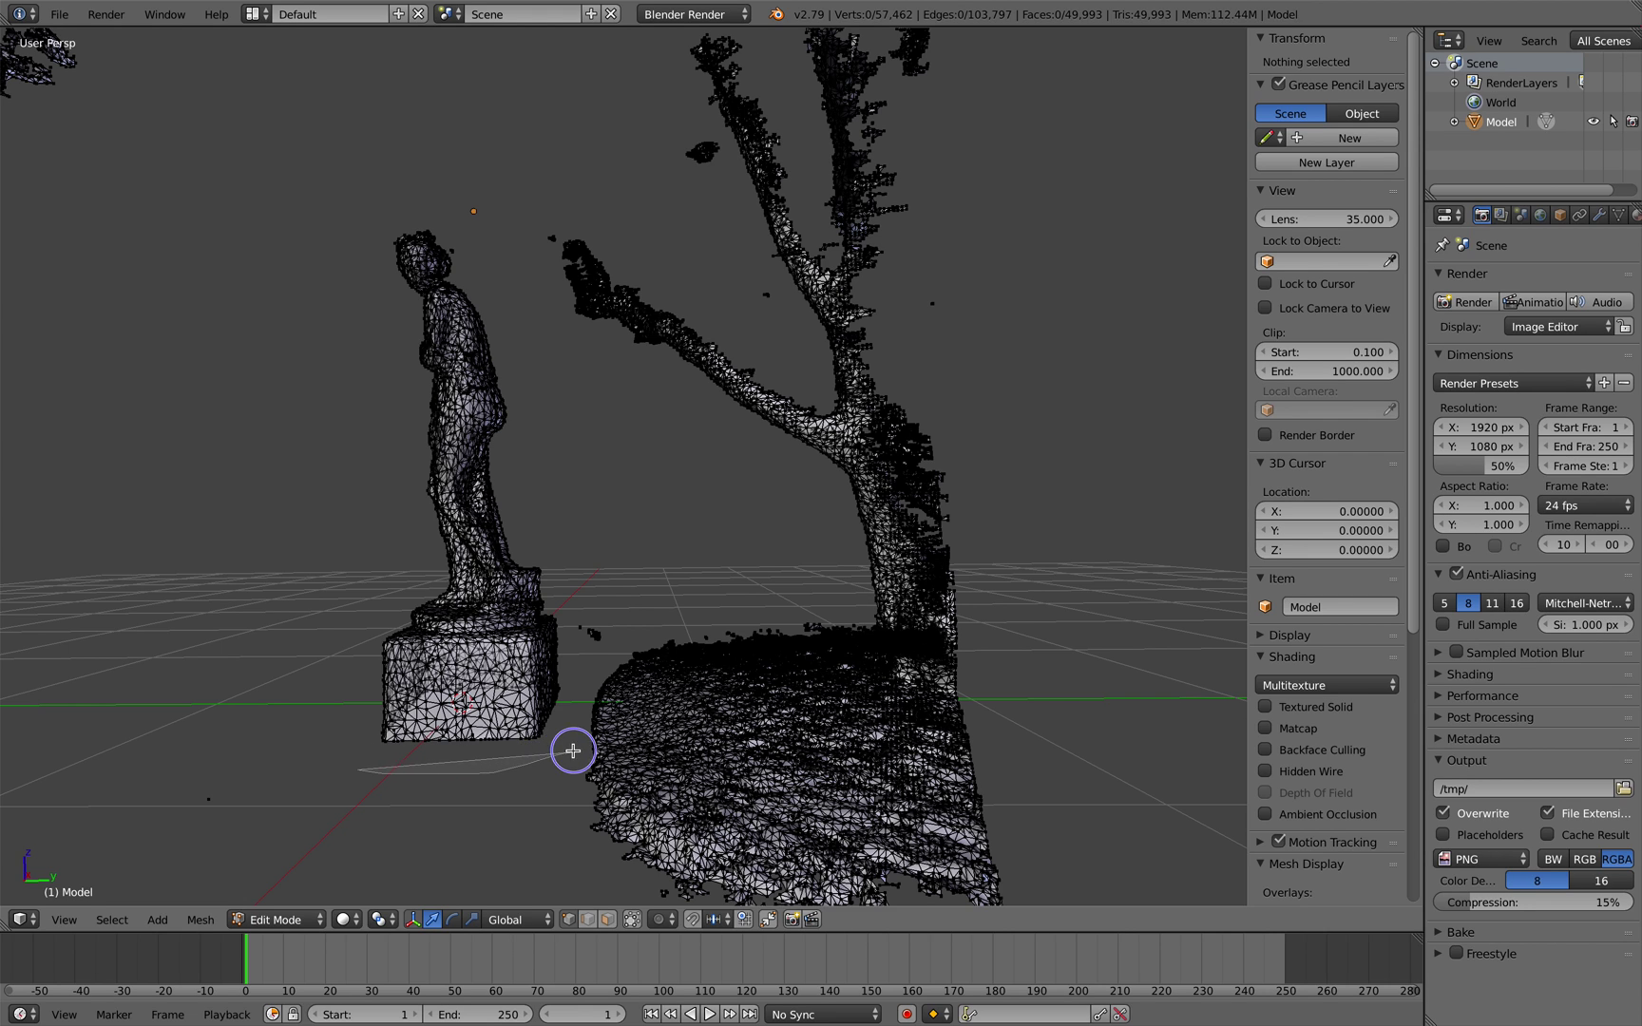
{"action": "mouse_move", "coordinate": [562, 552]}
{"action": "left_mouse_down", "text": "ctrl"}
{"action": "mouse_move", "coordinate": [520, 355]}
{"action": "mouse_move", "coordinate": [406, 209]}
{"action": "mouse_move", "coordinate": [337, 538]}
{"action": "mouse_move", "coordinate": [359, 681]}
{"action": "left_mouse_up", "text": "ctrl"}
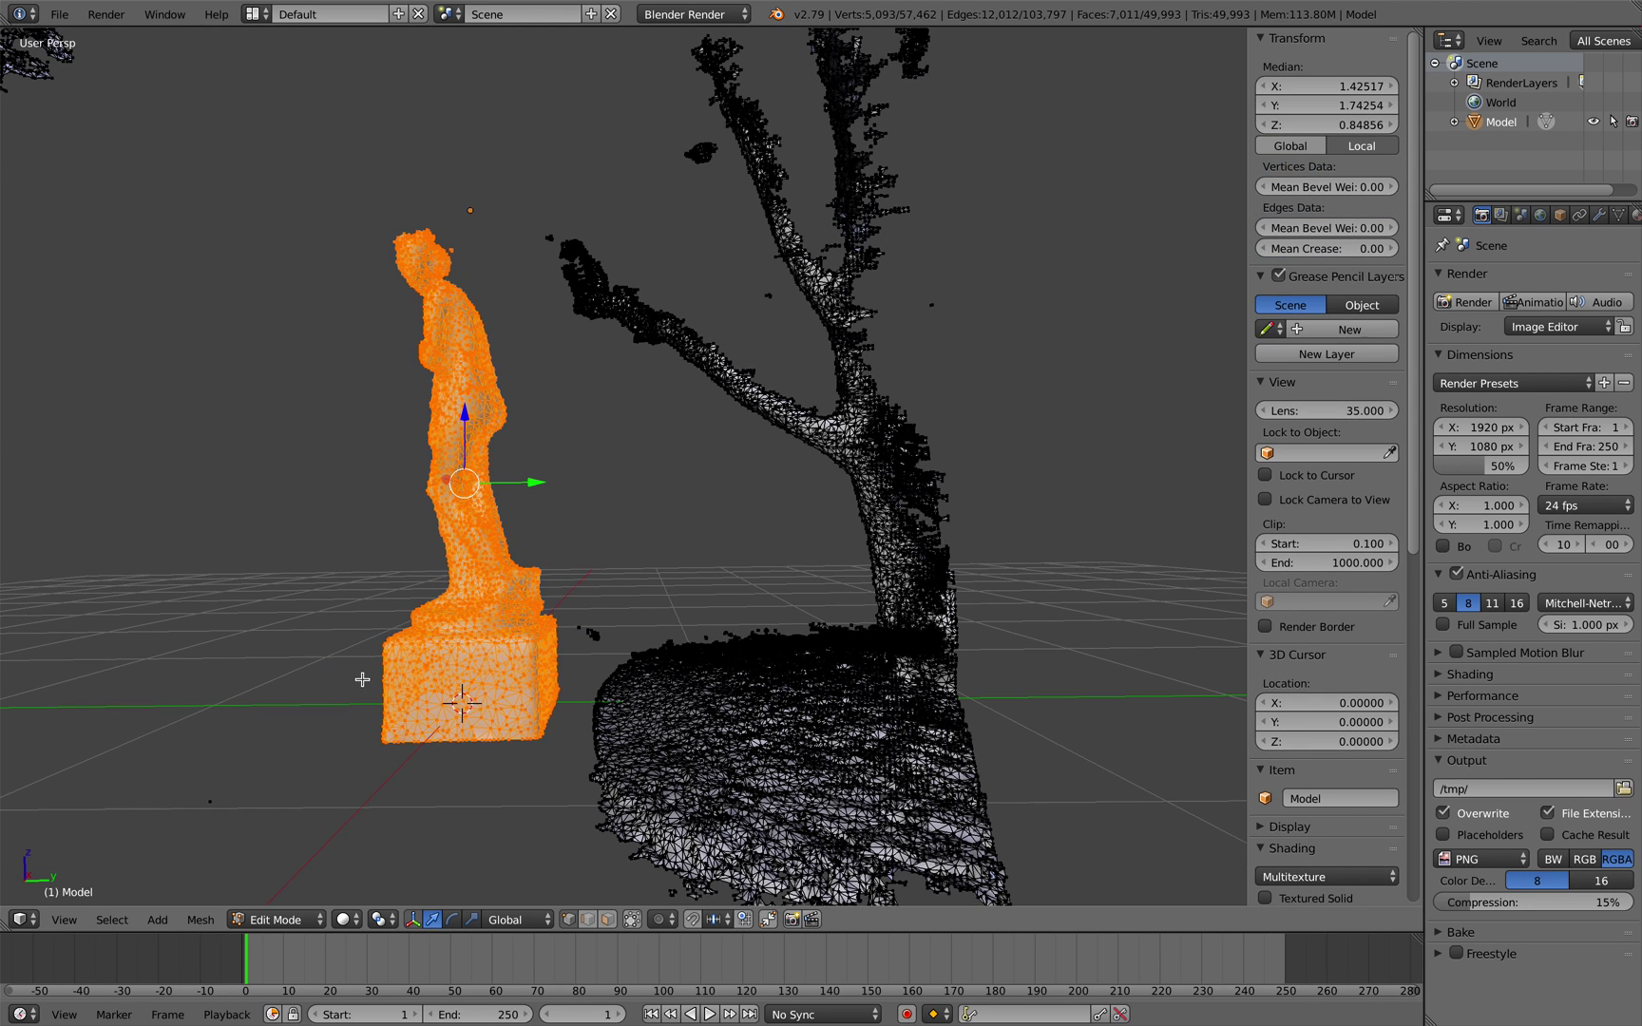
{"action": "middle_click_drag", "start_coordinate": [363, 680], "coordinate": [401, 687]}
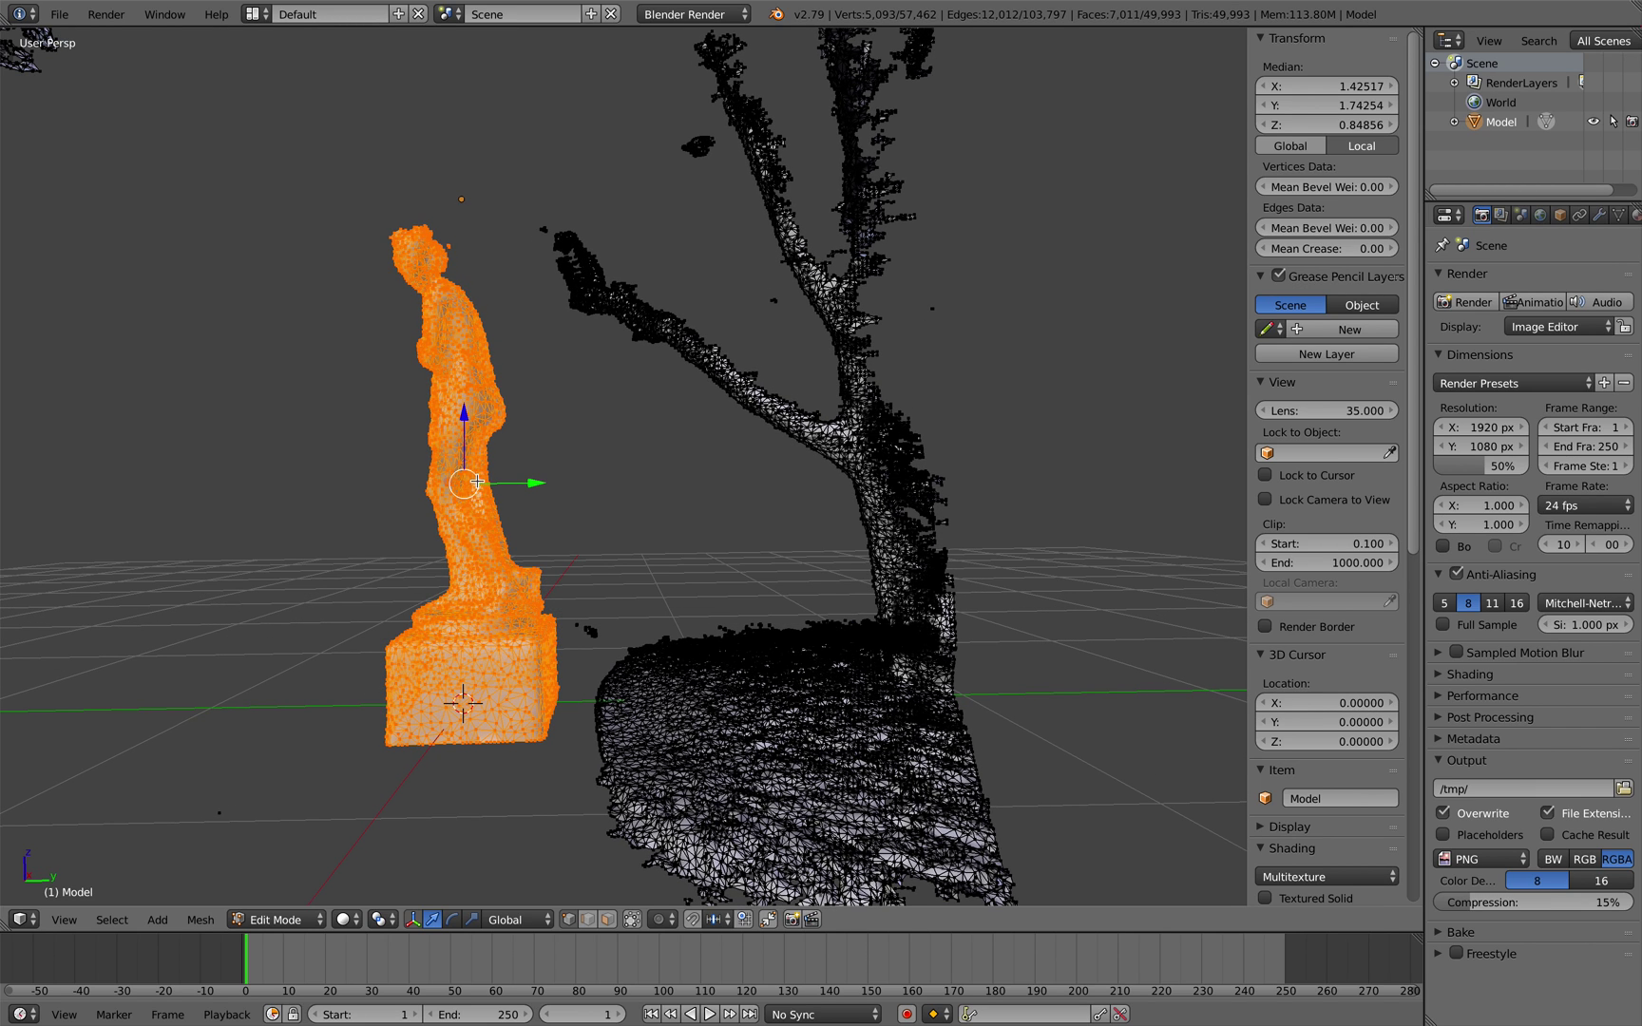
- Invert the selection and delete all scan geometry surrounding the statue and its pedestal
{"action": "left_click", "coordinate": [97, 925]}
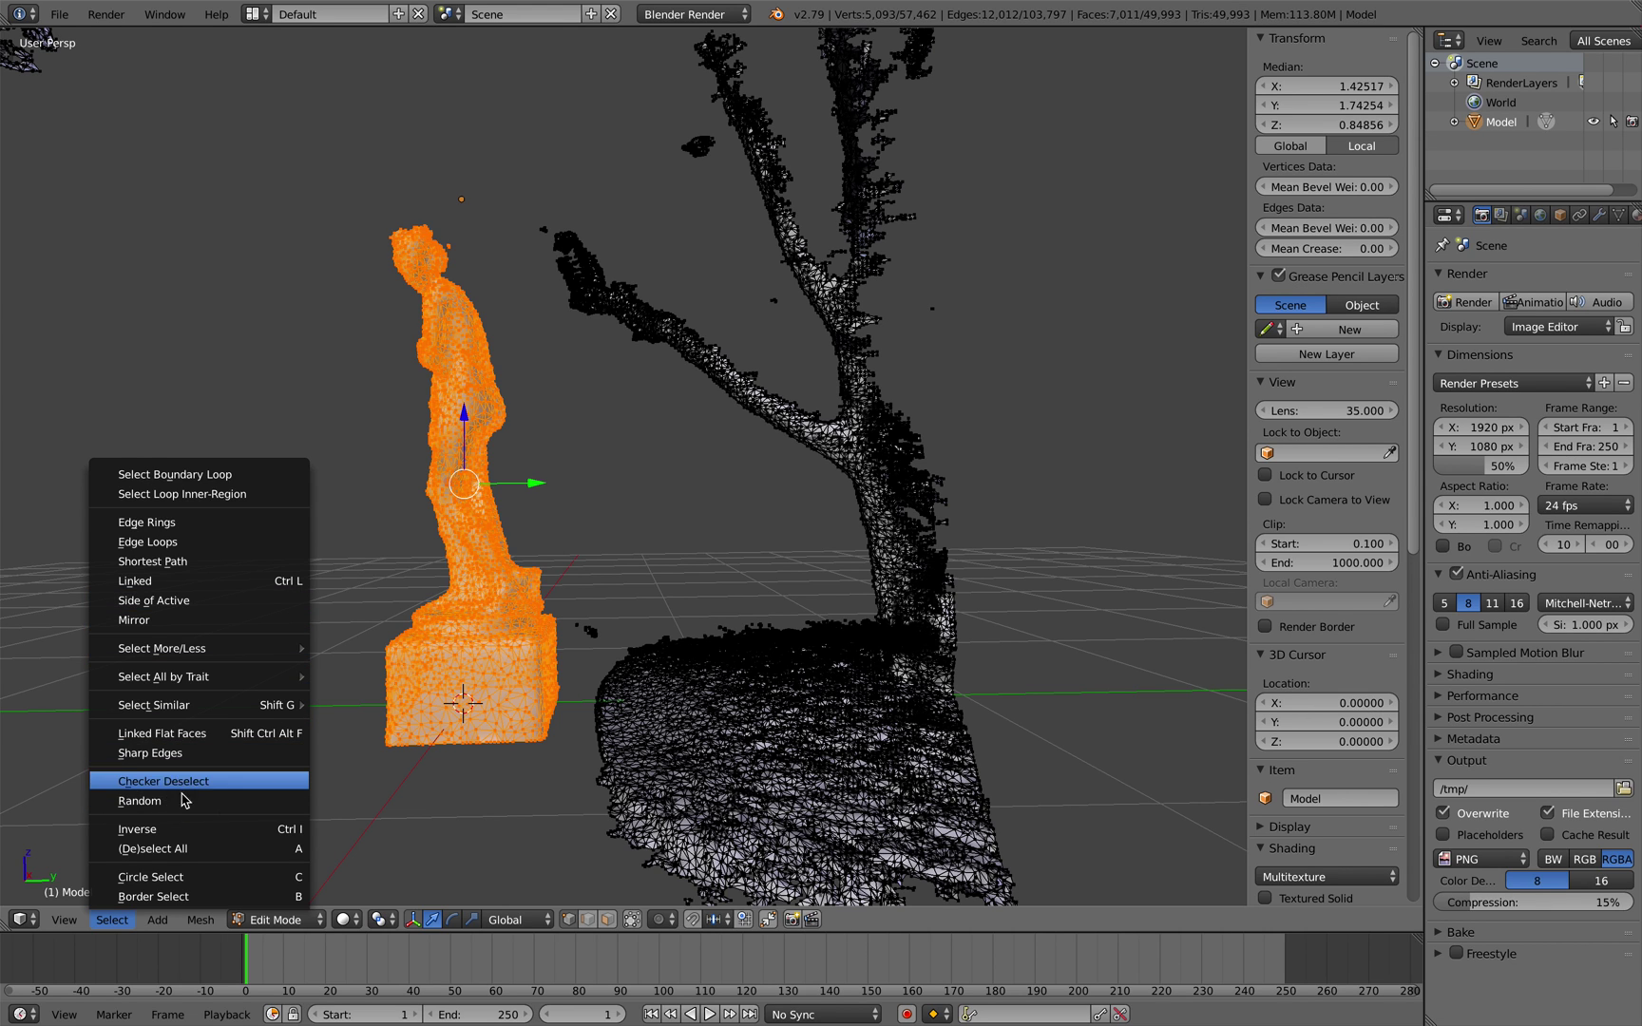
{"action": "left_click", "coordinate": [185, 830]}
{"action": "mouse_move", "coordinate": [570, 494]}
{"action": "middle_mouse_down"}
{"action": "mouse_move", "coordinate": [688, 409]}
{"action": "mouse_move", "coordinate": [681, 389]}
{"action": "mouse_move", "coordinate": [637, 397]}
{"action": "middle_mouse_up"}
{"action": "key", "text": "x"}
{"action": "left_click", "coordinate": [669, 381]}
{"action": "key", "text": "Tab"}
{"action": "key", "text": "Tab"}
- Clear the selection, lasso the loose fragment beside the statue's head and delete it
{"action": "scroll", "coordinate": [499, 342], "scroll_direction": "up", "scroll_amount": 5}
{"action": "middle_click_drag", "start_coordinate": [499, 341], "coordinate": [524, 304], "text": "shift"}
{"action": "scroll", "coordinate": [612, 427], "scroll_direction": "up", "scroll_amount": 1}
{"action": "key", "text": "a"}
{"action": "key", "text": "a"}
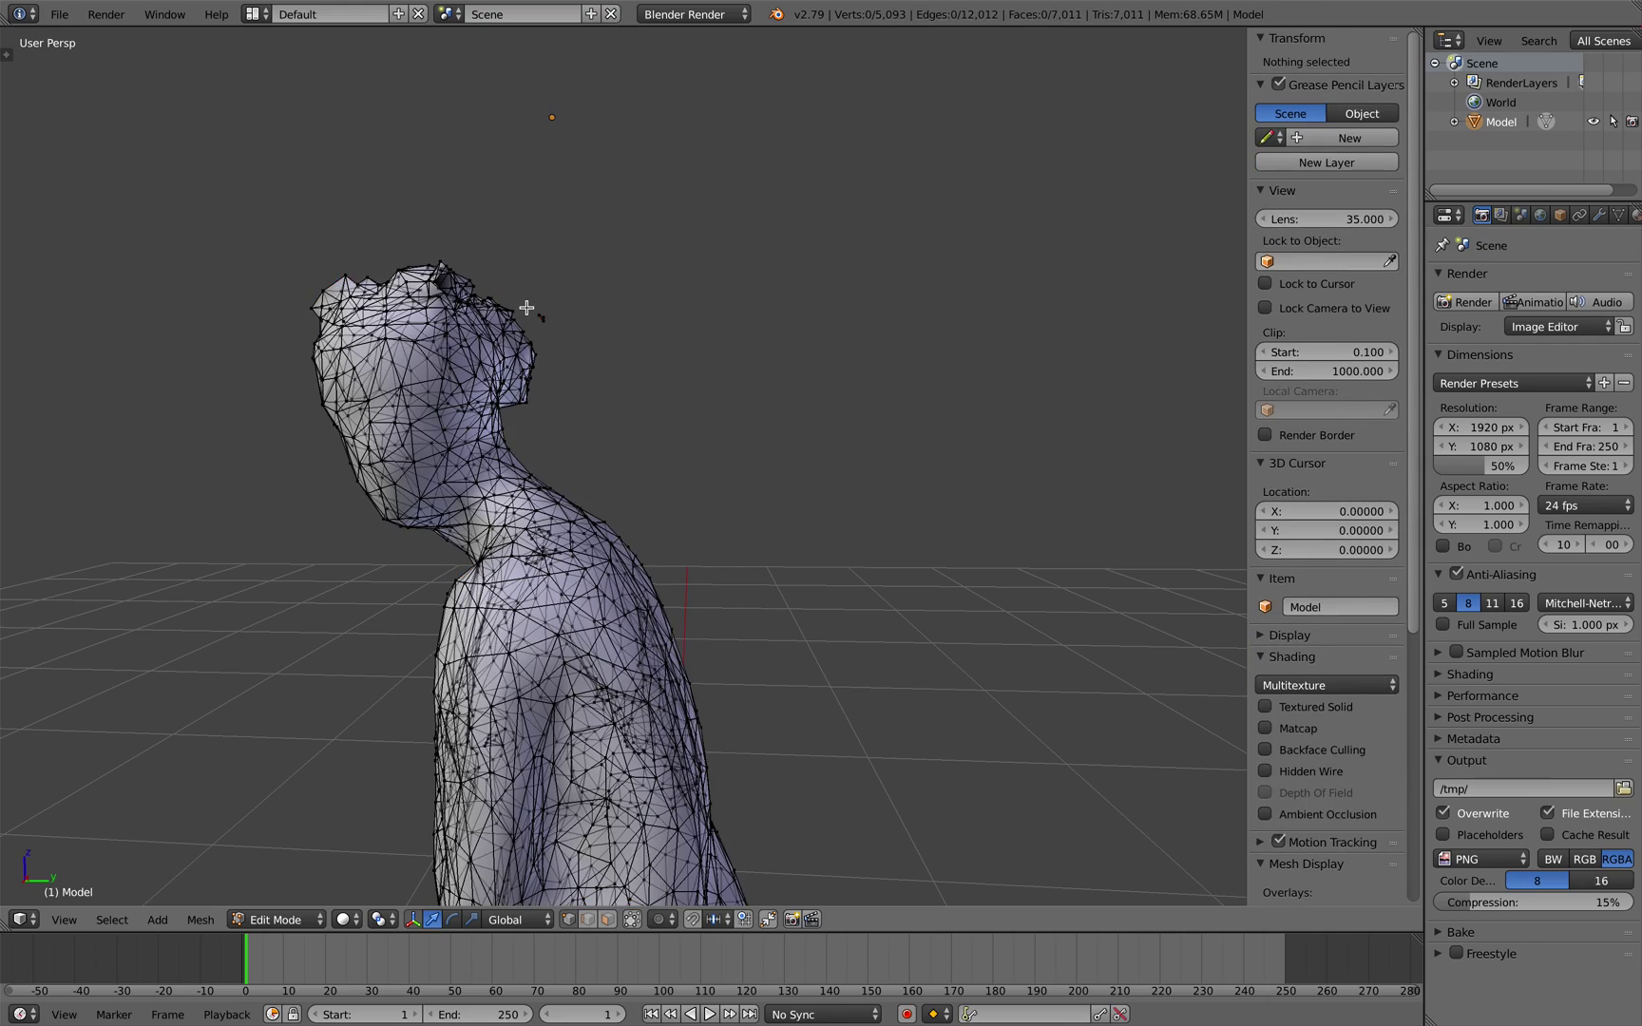
{"action": "left_click_drag", "start_coordinate": [538, 335], "coordinate": [547, 293], "text": "ctrl"}
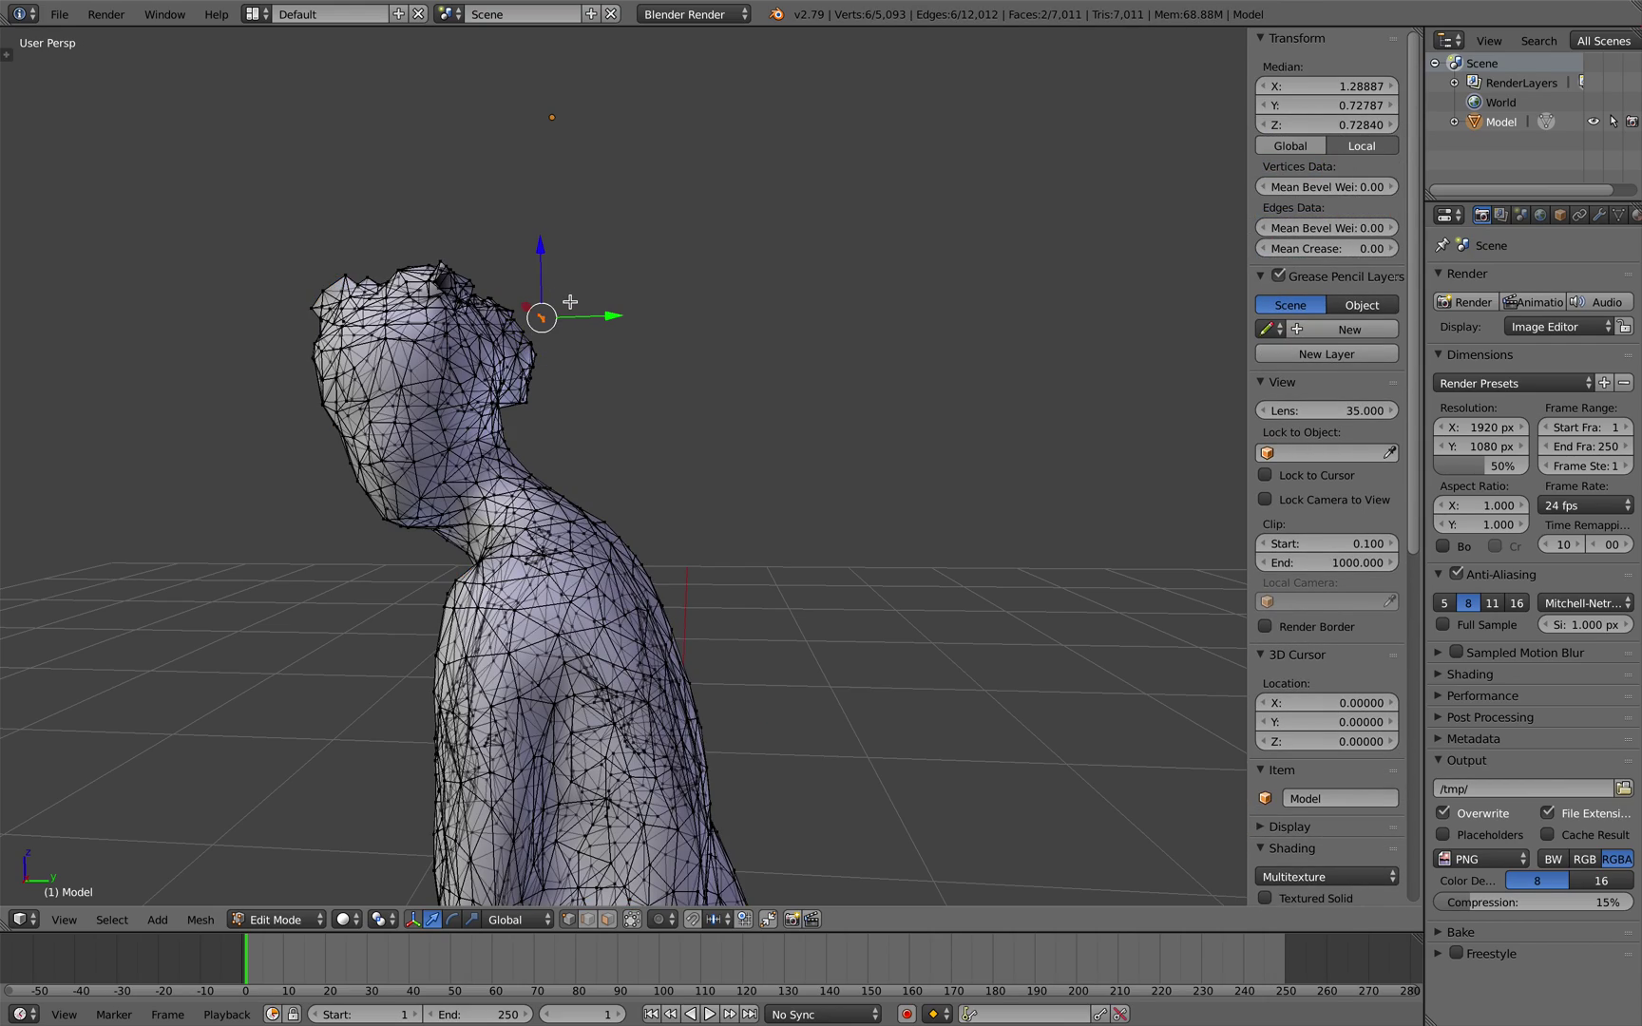
{"action": "key", "text": "x"}
{"action": "left_click", "coordinate": [582, 307]}
- Try to select the open border loop along the pedestal's bottom in vertex selection mode, extending it around the sides
{"action": "middle_click_drag", "start_coordinate": [708, 356], "coordinate": [700, 157], "text": "shift"}
{"action": "scroll", "coordinate": [700, 157], "scroll_direction": "down", "scroll_amount": 4}
{"action": "middle_click_drag", "start_coordinate": [753, 518], "coordinate": [744, 226], "text": "shift"}
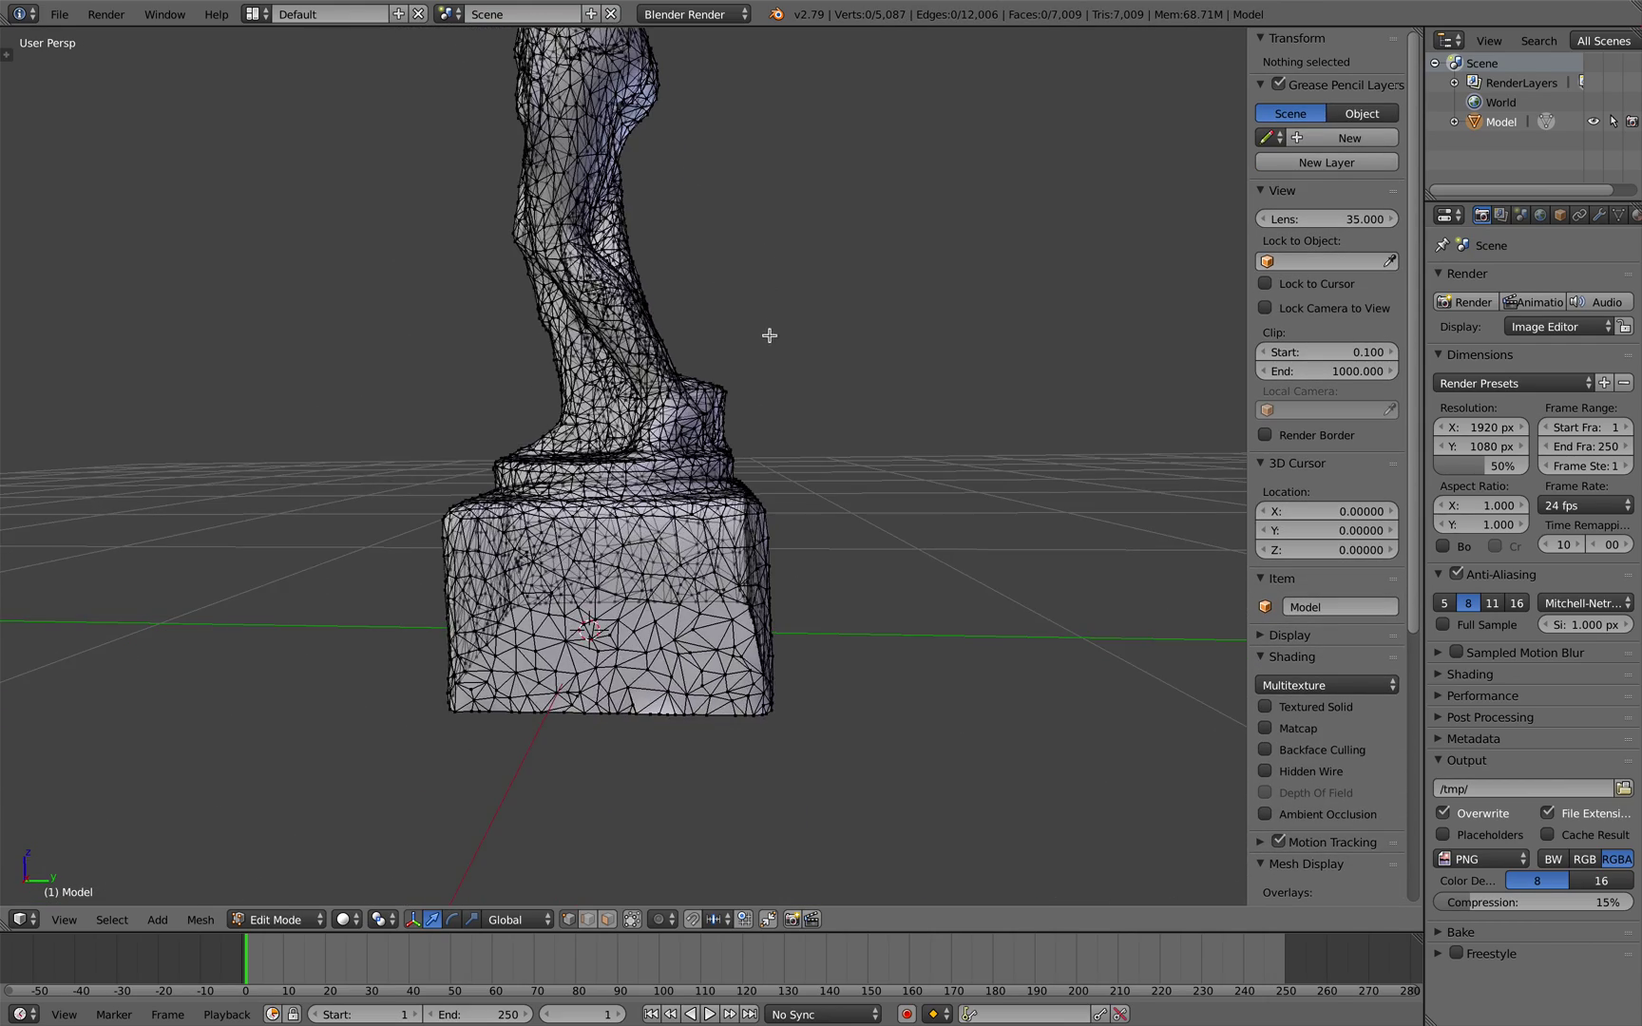
{"action": "scroll", "coordinate": [770, 335], "scroll_direction": "down", "scroll_amount": 3}
{"action": "middle_click_drag", "start_coordinate": [770, 335], "coordinate": [861, 330]}
{"action": "scroll", "coordinate": [849, 331], "scroll_direction": "up", "scroll_amount": 1}
{"action": "scroll", "coordinate": [790, 406], "scroll_direction": "up", "scroll_amount": 2}
{"action": "middle_click_drag", "start_coordinate": [791, 406], "coordinate": [689, 319], "text": "shift"}
{"action": "middle_click_drag", "start_coordinate": [689, 318], "coordinate": [684, 294]}
{"action": "scroll", "coordinate": [685, 586], "scroll_direction": "up", "scroll_amount": 3}
{"action": "middle_click_drag", "start_coordinate": [678, 654], "coordinate": [696, 542]}
{"action": "right_click", "coordinate": [696, 543]}
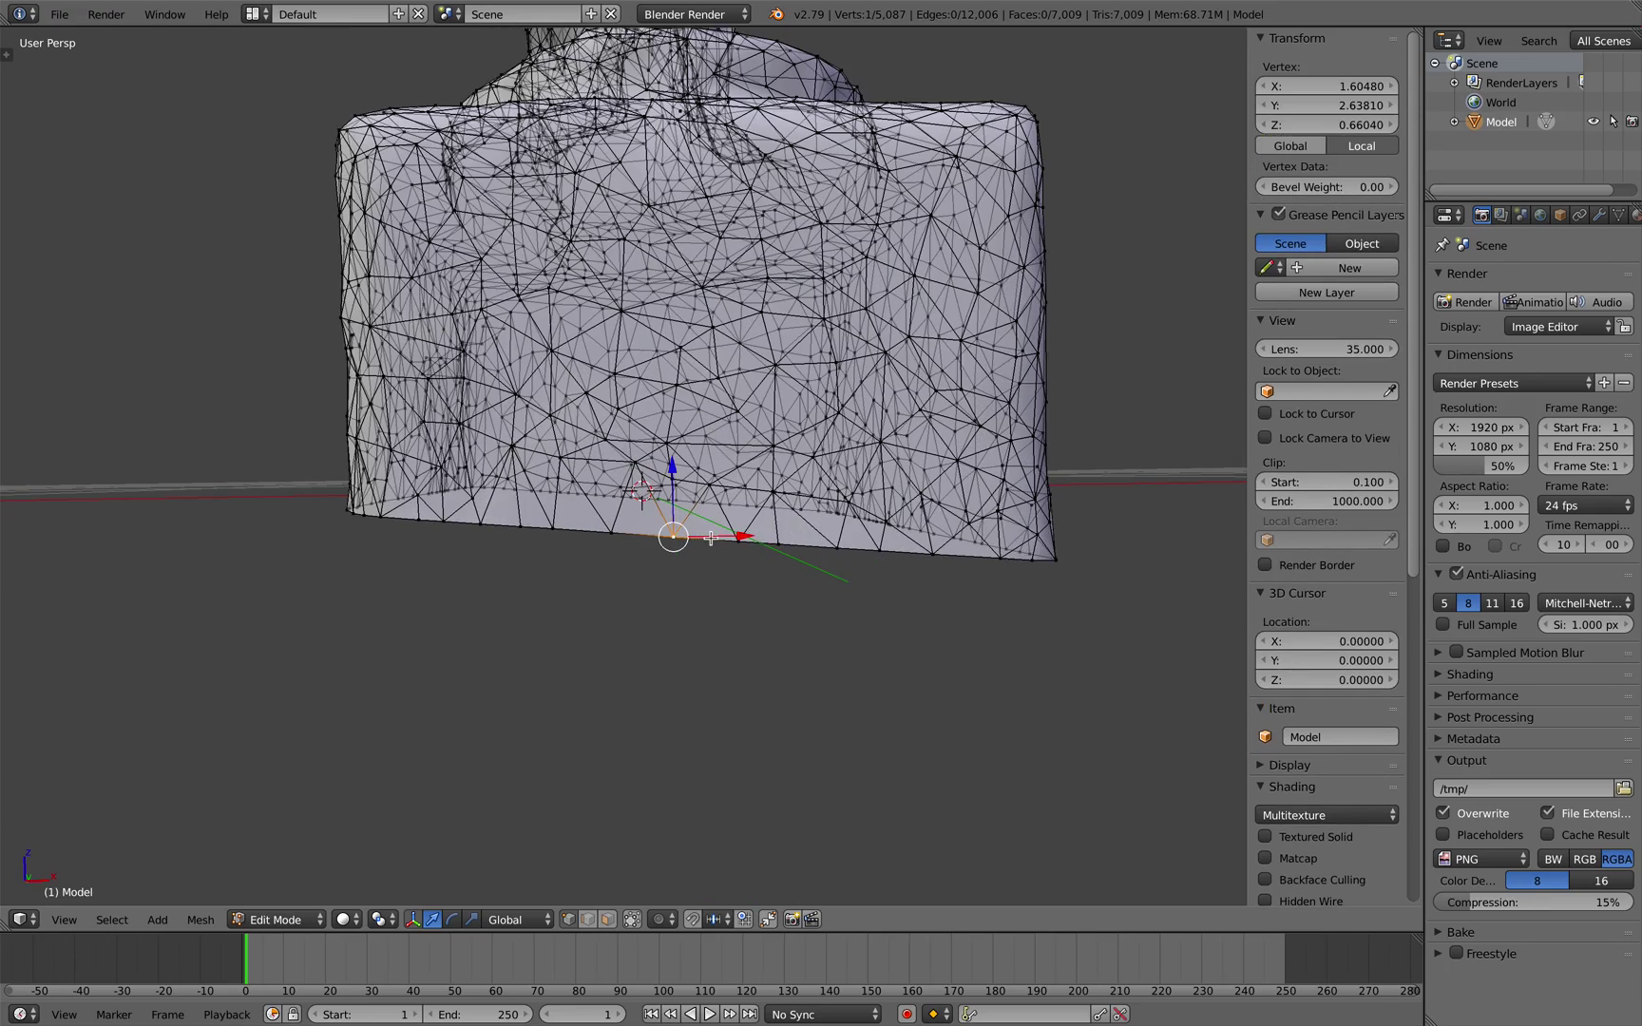
{"action": "right_click", "coordinate": [711, 538], "text": "alt"}
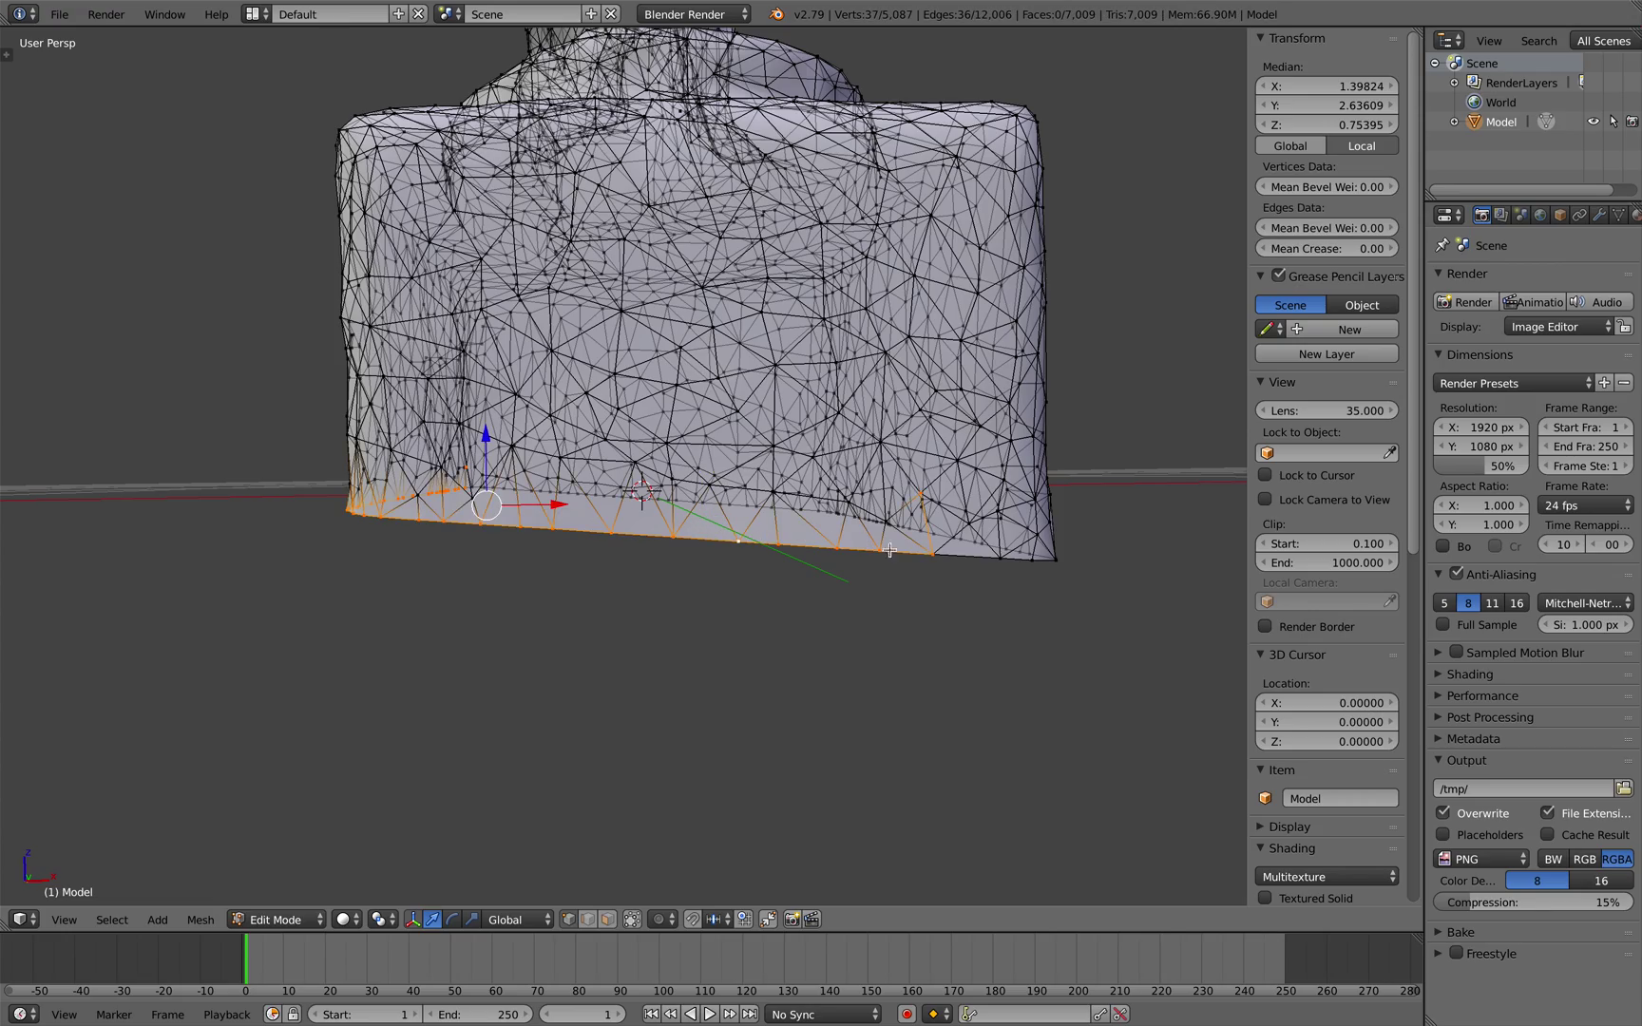
{"action": "right_click", "coordinate": [968, 558], "text": "alt+shift"}
{"action": "middle_click_drag", "start_coordinate": [967, 558], "coordinate": [763, 553]}
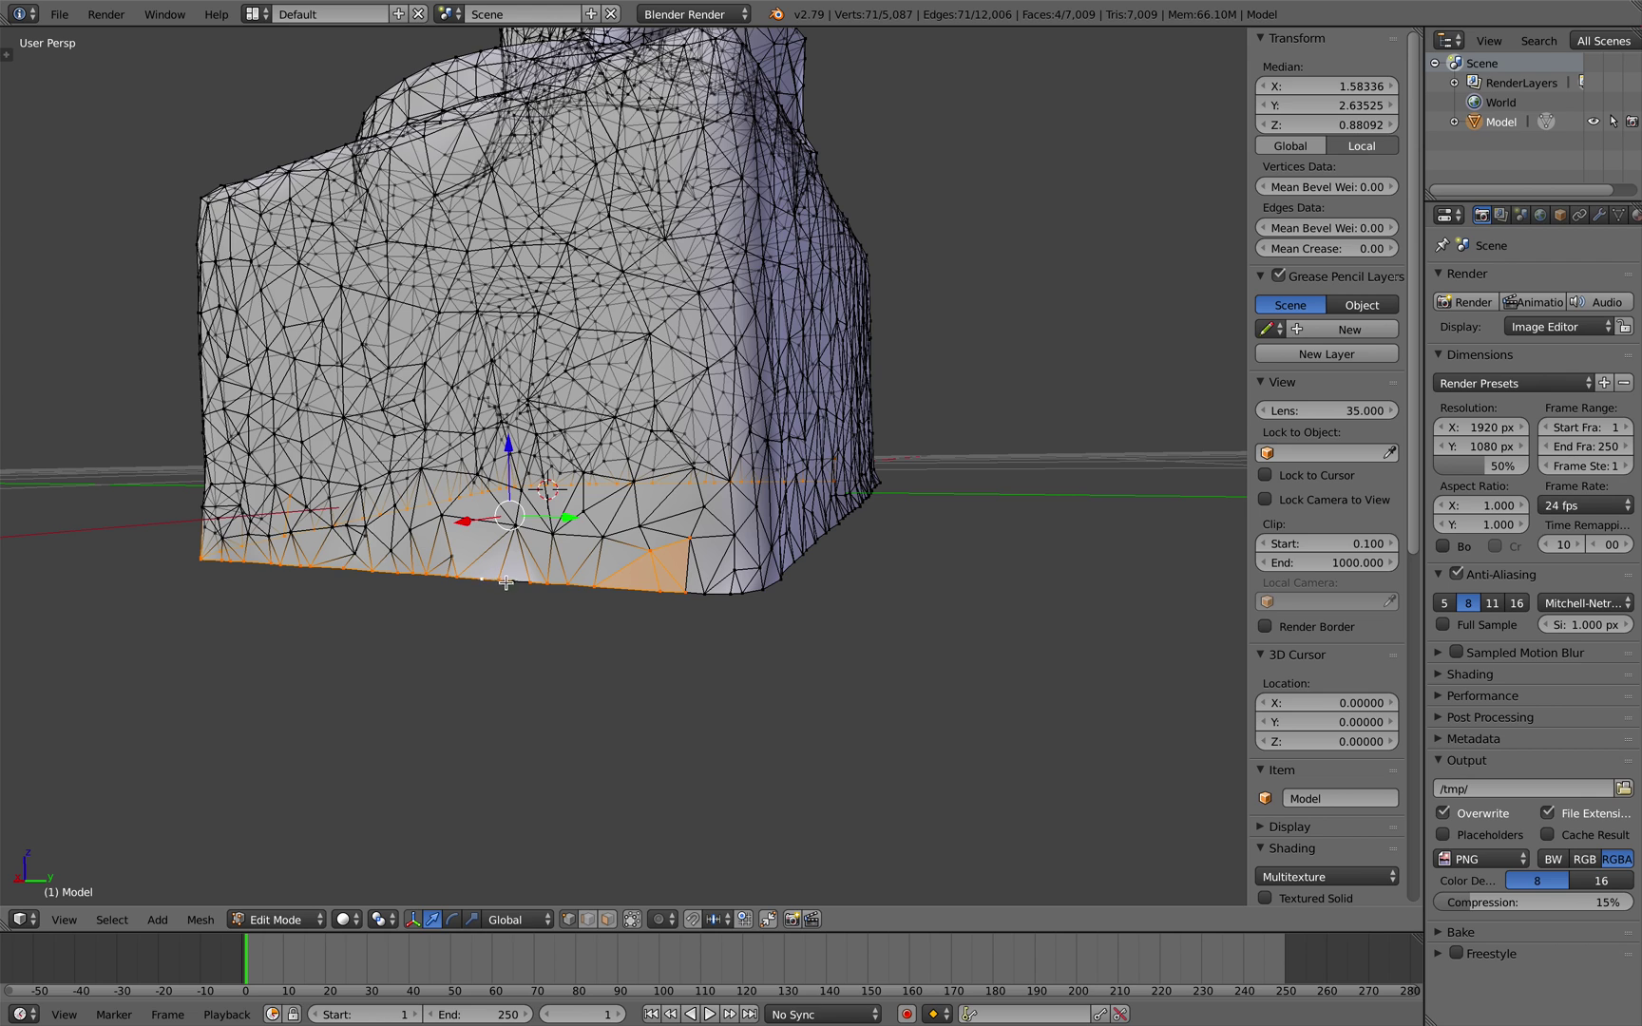
{"action": "scroll", "coordinate": [506, 582], "scroll_direction": "up", "scroll_amount": 2}
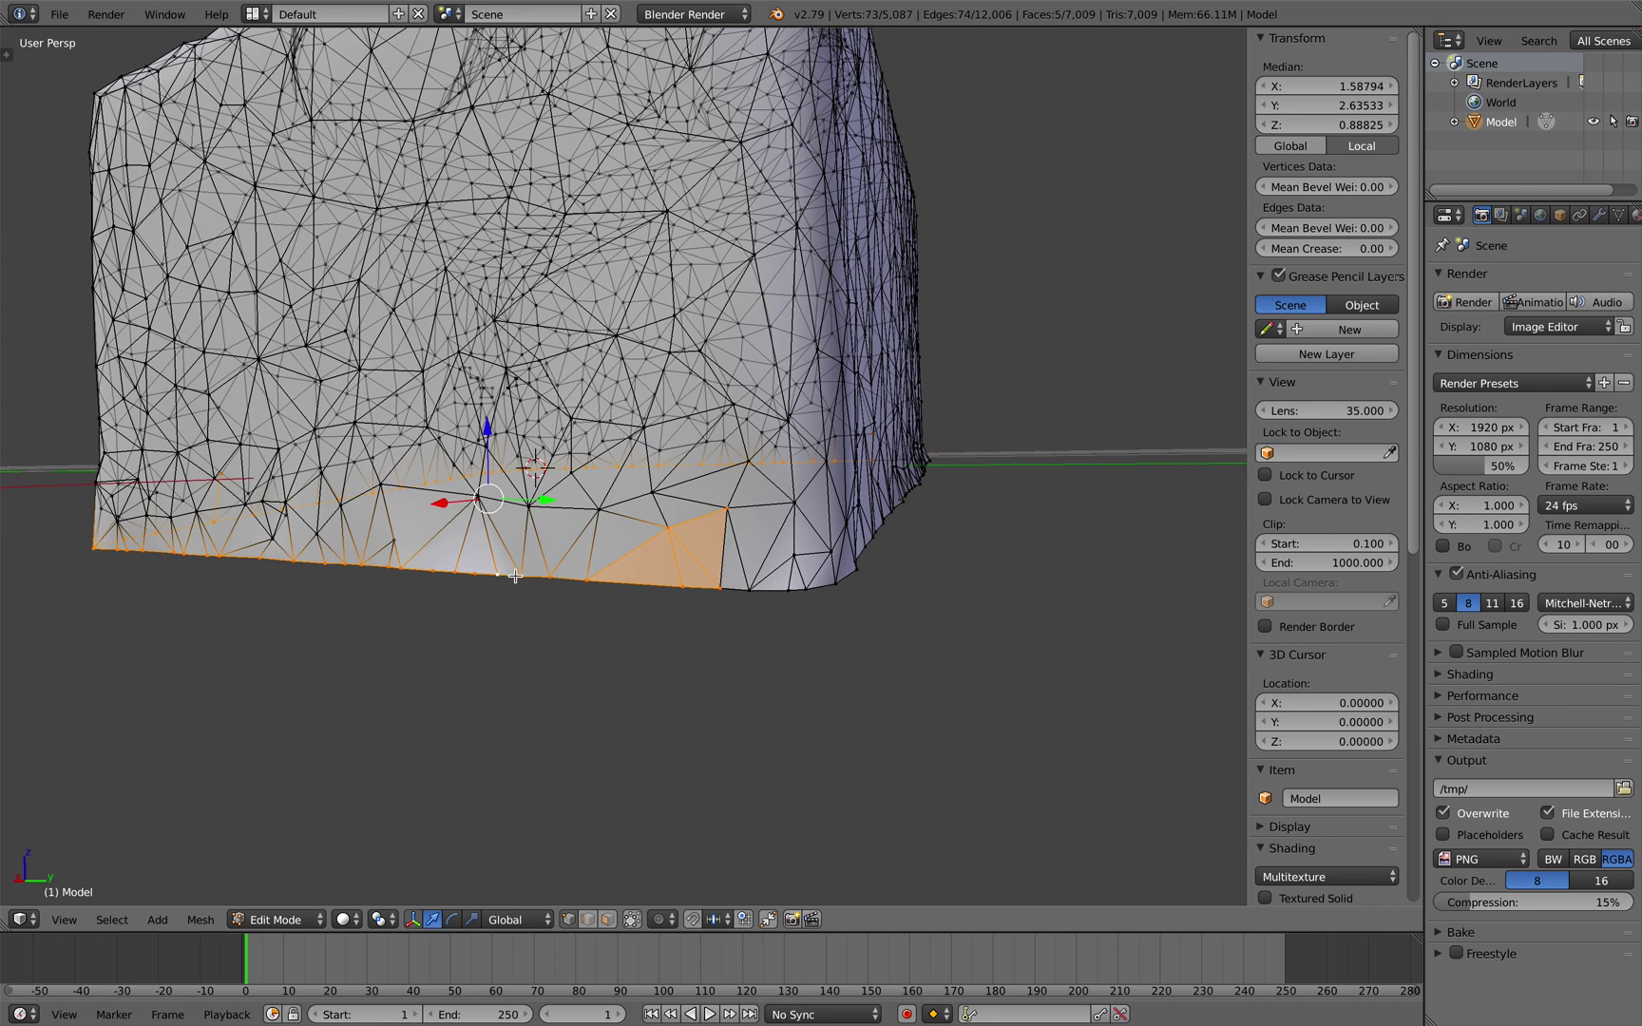
{"action": "middle_click_drag", "start_coordinate": [515, 576], "coordinate": [585, 587]}
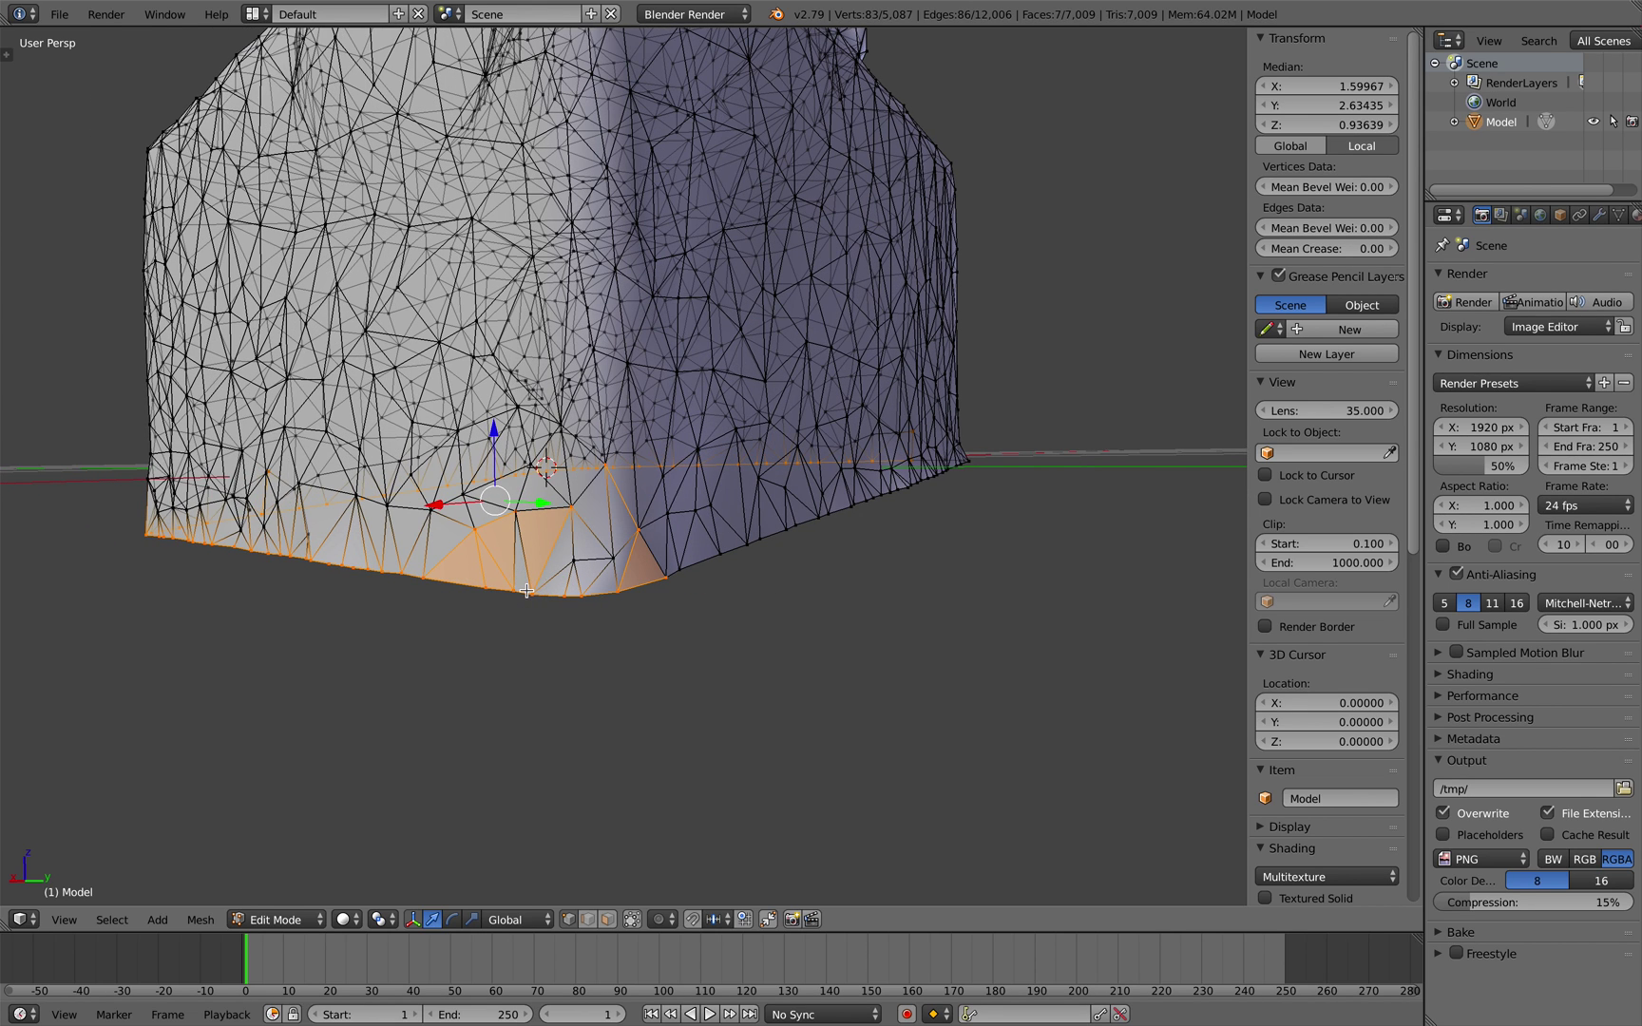
- Try the pedestal's bottom border loop again in edge selection mode and clear the selection
{"action": "left_click", "coordinate": [593, 920]}
{"action": "middle_click_drag", "start_coordinate": [681, 694], "coordinate": [650, 716]}
{"action": "right_click", "coordinate": [670, 647]}
{"action": "right_click", "coordinate": [697, 625], "text": "alt"}
{"action": "right_click", "coordinate": [697, 624], "text": "alt"}
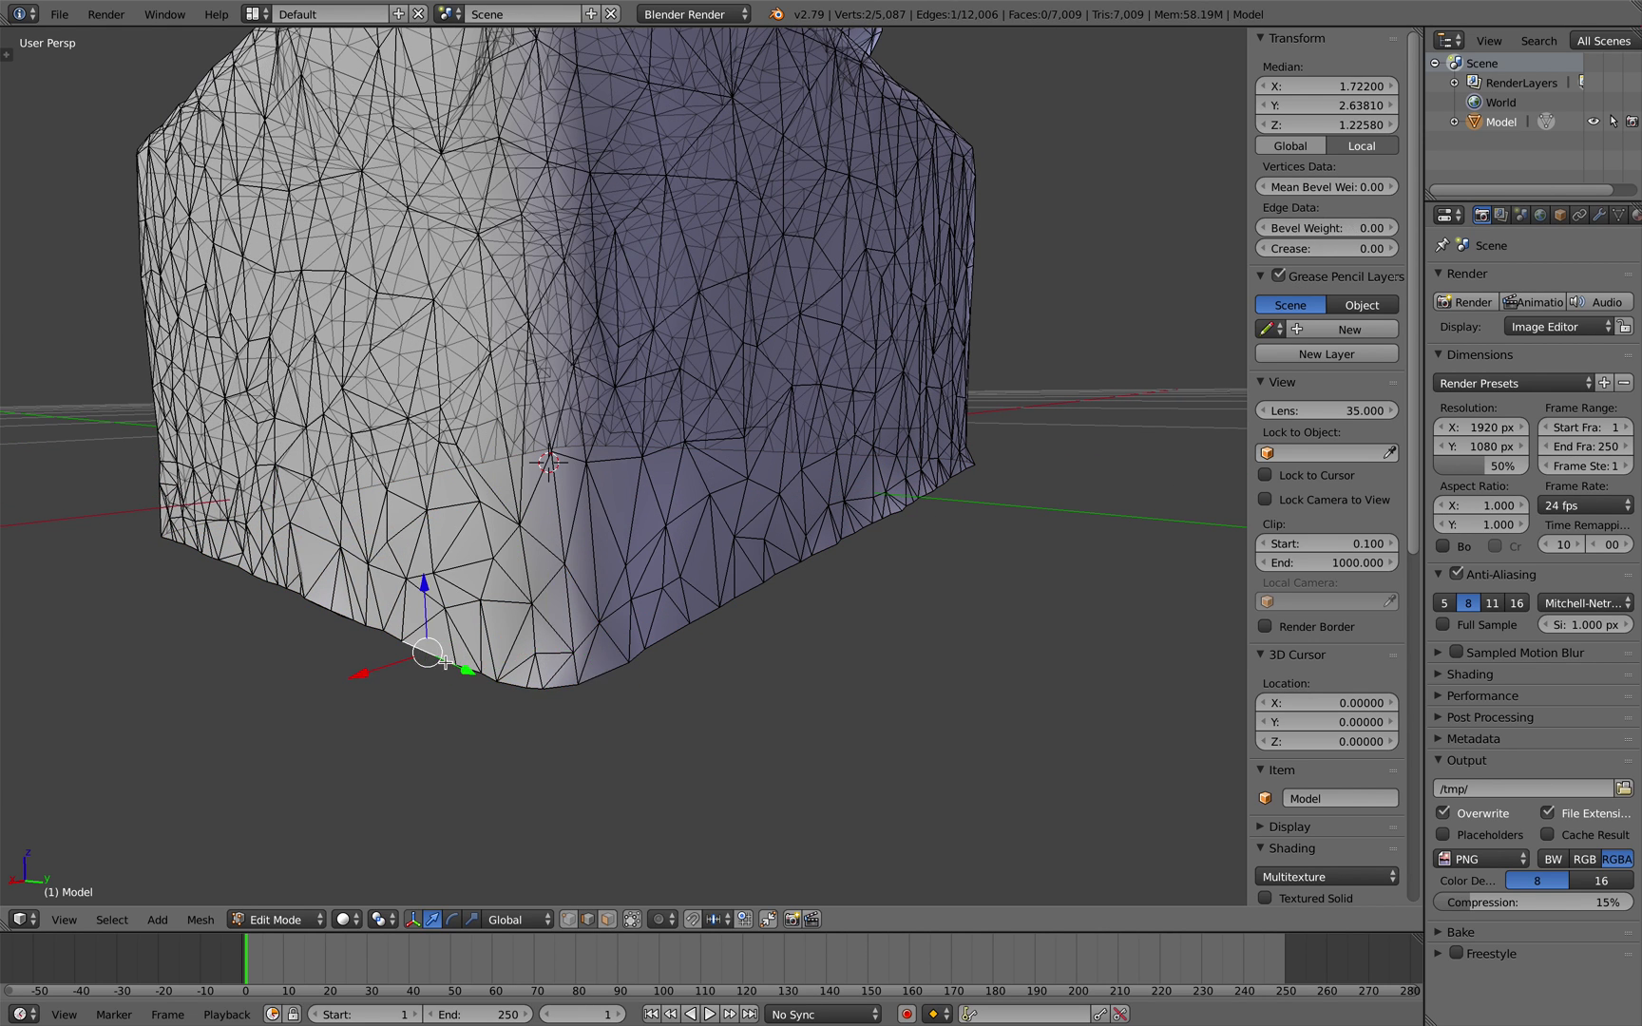
{"action": "middle_click_drag", "start_coordinate": [444, 662], "coordinate": [611, 545]}
{"action": "right_click", "coordinate": [528, 614], "text": "ctrl"}
{"action": "scroll", "coordinate": [557, 605], "scroll_direction": "down", "scroll_amount": 3}
{"action": "key", "text": "a"}
{"action": "key", "text": "a"}
{"action": "key", "text": "a"}
- Save the file over the existing one and return to Object Mode
{"action": "key", "text": "ctrl+s"}
{"action": "left_click", "coordinate": [565, 607]}
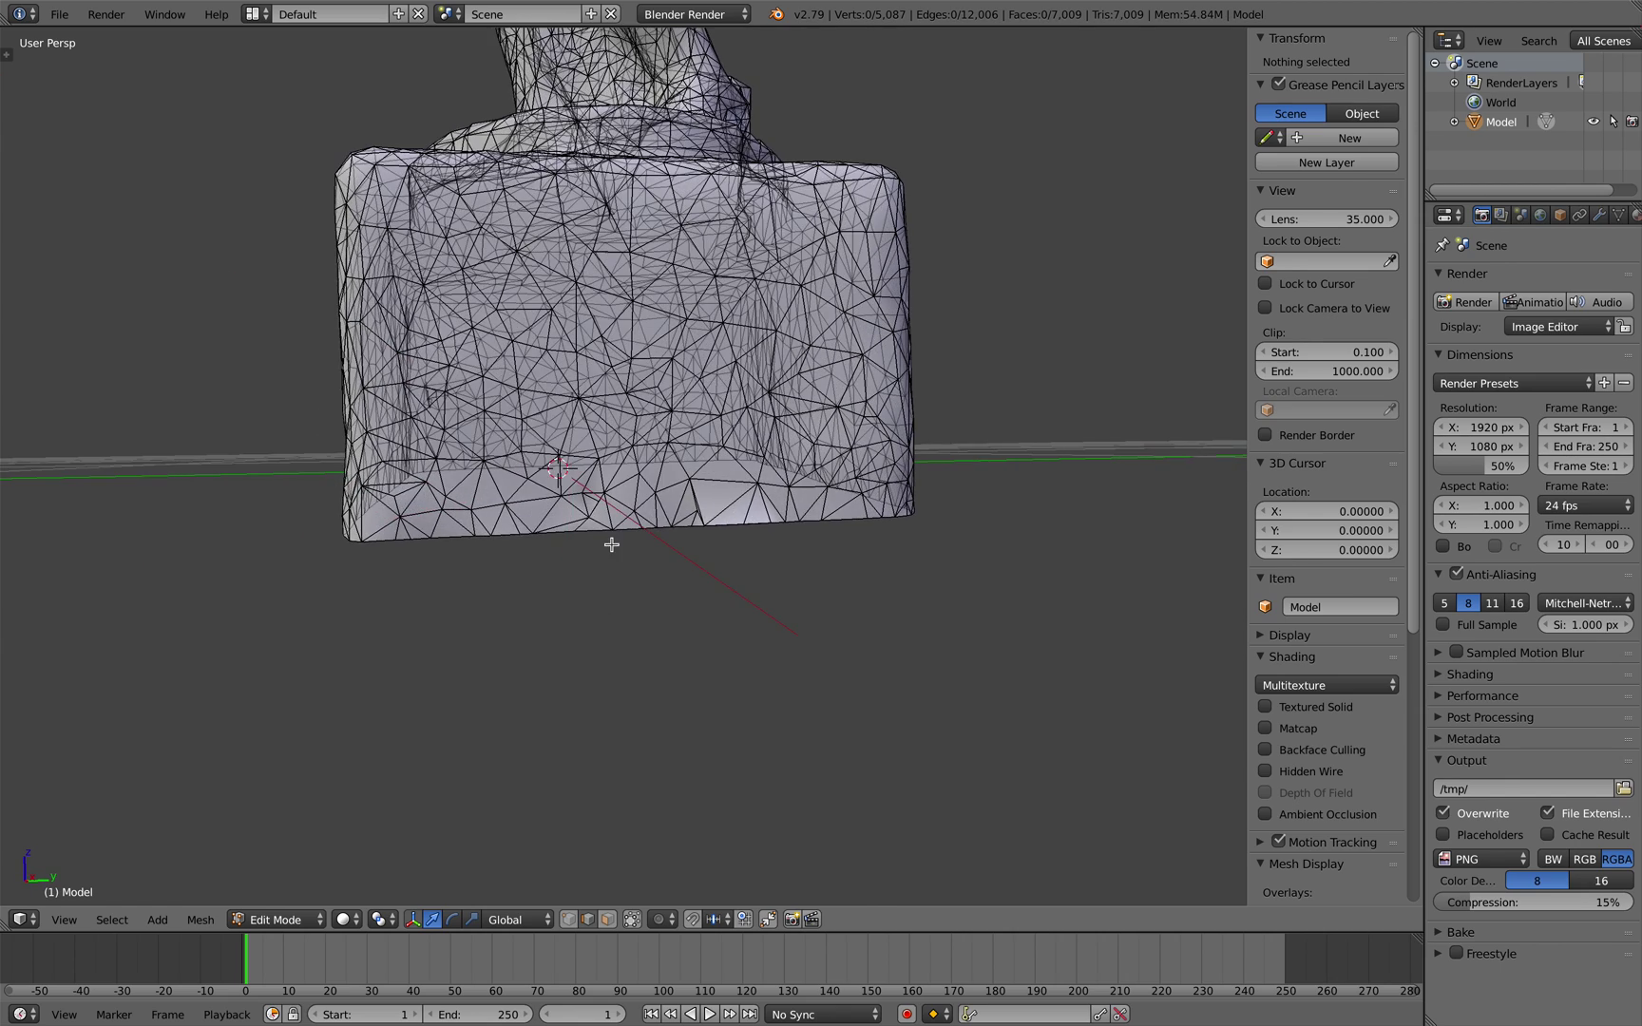
{"action": "key", "text": "Tab"}
{"action": "middle_click_drag", "start_coordinate": [609, 435], "coordinate": [607, 620]}
{"action": "scroll", "coordinate": [606, 620], "scroll_direction": "down", "scroll_amount": 3}
{"action": "scroll", "coordinate": [624, 494], "scroll_direction": "down", "scroll_amount": 3}
{"action": "middle_click_drag", "start_coordinate": [625, 494], "coordinate": [695, 523]}
{"action": "scroll", "coordinate": [715, 559], "scroll_direction": "down", "scroll_amount": 2}
{"action": "scroll", "coordinate": [668, 522], "scroll_direction": "up", "scroll_amount": 2}
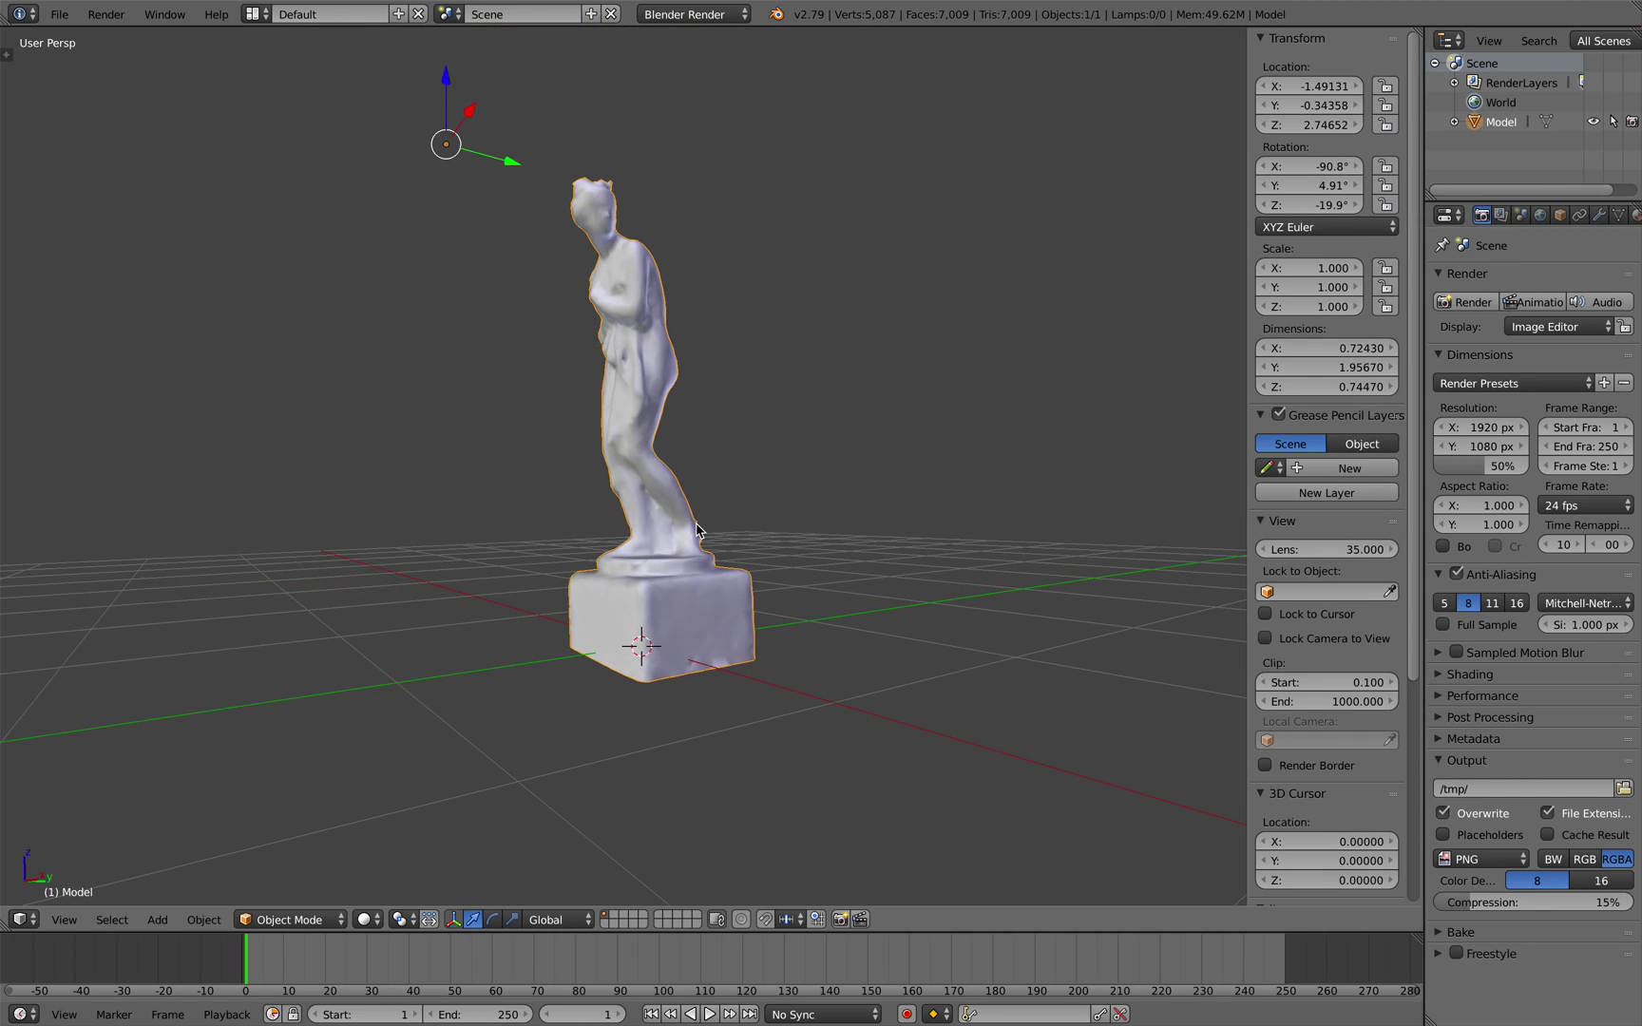
- Set the statue's origin to its geometry and deselect the model
{"action": "key", "text": "space"}
{"action": "type", "text": "set or"}
{"action": "key", "text": "Return"}
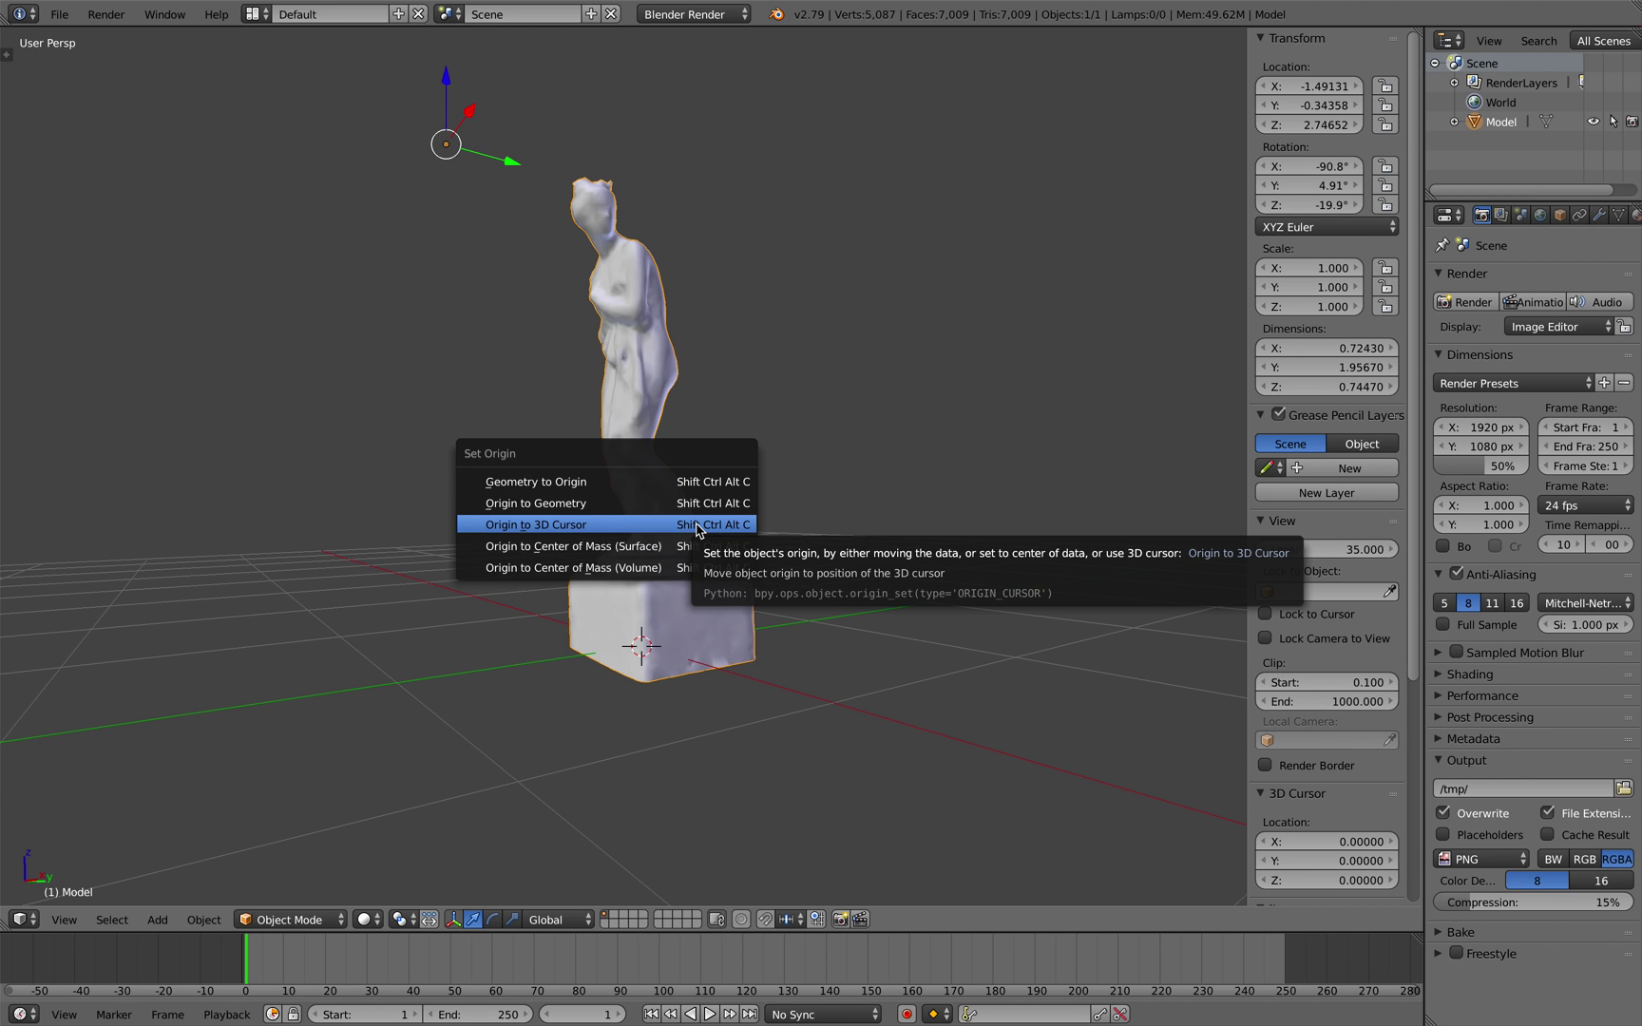
{"action": "left_click", "coordinate": [679, 504]}
{"action": "middle_click_drag", "start_coordinate": [679, 504], "coordinate": [725, 503]}
{"action": "key", "text": "a"}
- Show the statue's texture in the viewport and save the file
{"action": "left_click", "coordinate": [366, 918]}
{"action": "left_click", "coordinate": [401, 832]}
{"action": "mouse_move", "coordinate": [512, 648]}
{"action": "middle_mouse_down"}
{"action": "mouse_move", "coordinate": [652, 576]}
{"action": "mouse_move", "coordinate": [603, 630]}
{"action": "mouse_move", "coordinate": [565, 636]}
{"action": "mouse_move", "coordinate": [598, 635]}
{"action": "mouse_move", "coordinate": [601, 568]}
{"action": "mouse_move", "coordinate": [652, 577]}
{"action": "middle_mouse_up"}
{"action": "scroll", "coordinate": [652, 576], "scroll_direction": "up", "scroll_amount": 2}
{"action": "scroll", "coordinate": [565, 636], "scroll_direction": "down", "scroll_amount": 1}
{"action": "key", "text": "ctrl+s"}
{"action": "left_click", "coordinate": [598, 637]}
- Add a lattice object at the world origin around the statue's pedestal
{"action": "key", "text": "a"}
{"action": "scroll", "coordinate": [652, 578], "scroll_direction": "down", "scroll_amount": 3}
{"action": "key", "text": "shift+a"}
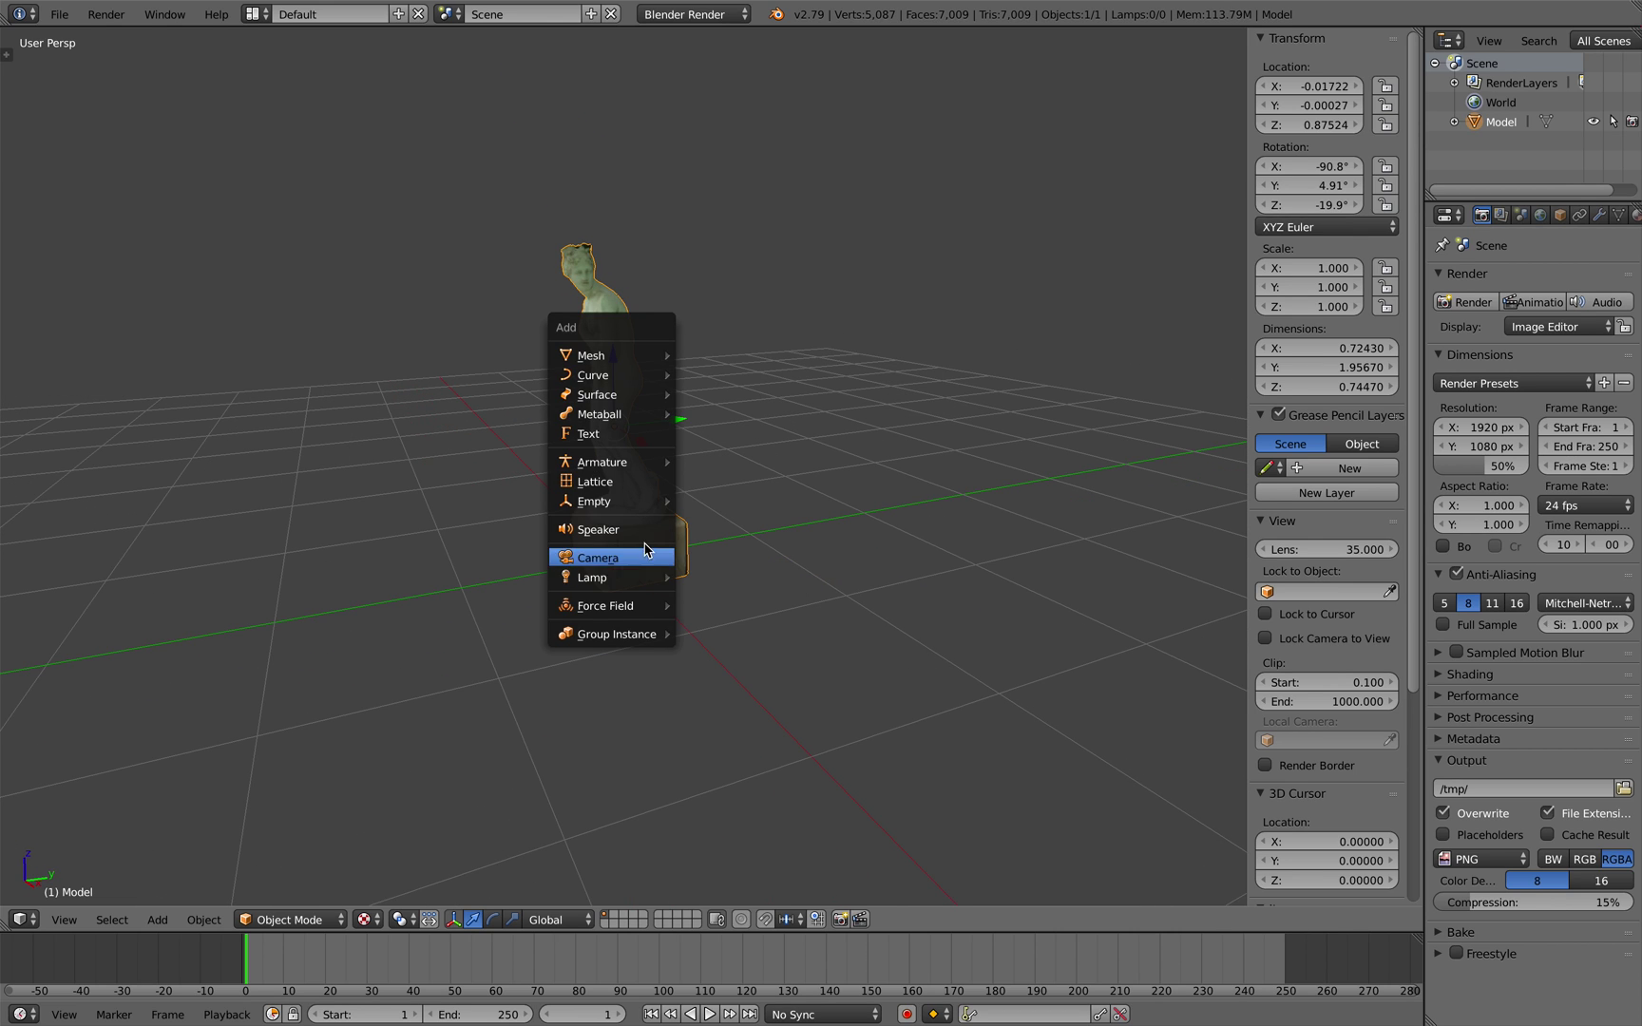
{"action": "left_click", "coordinate": [635, 482]}
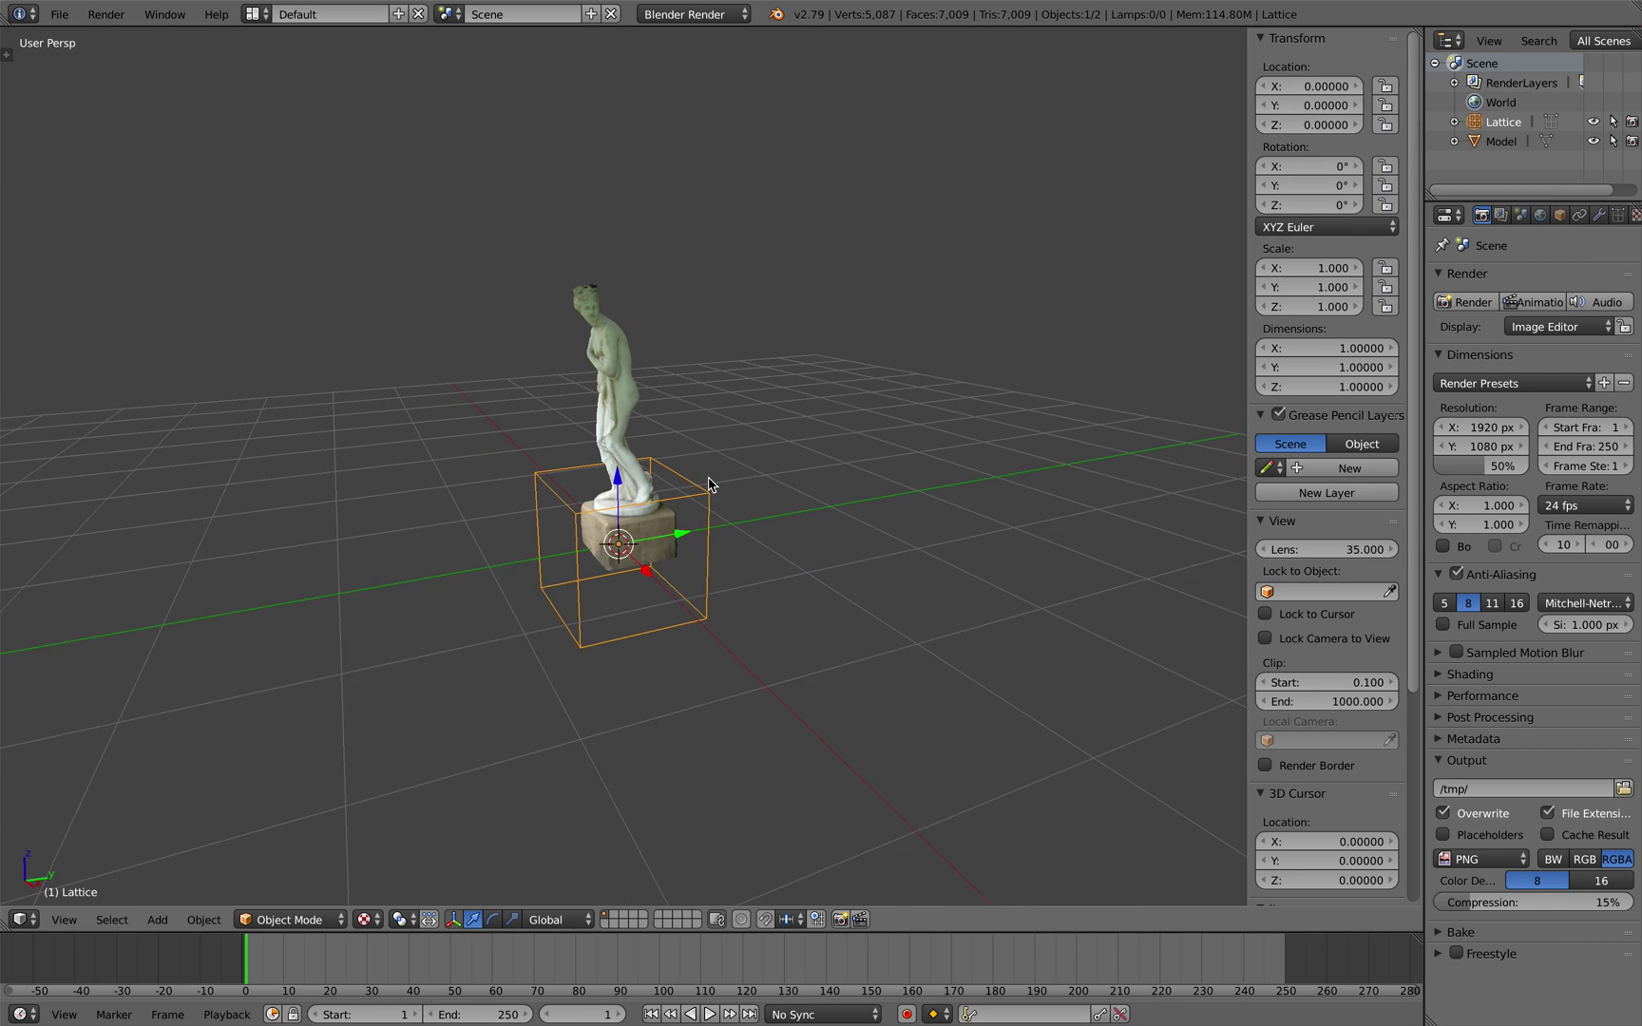
{"action": "scroll", "coordinate": [709, 485], "scroll_direction": "up", "scroll_amount": 1}
{"action": "middle_click_drag", "start_coordinate": [707, 486], "coordinate": [705, 488]}
- Switch the viewport to the front orthographic view
{"action": "left_click", "coordinate": [67, 919]}
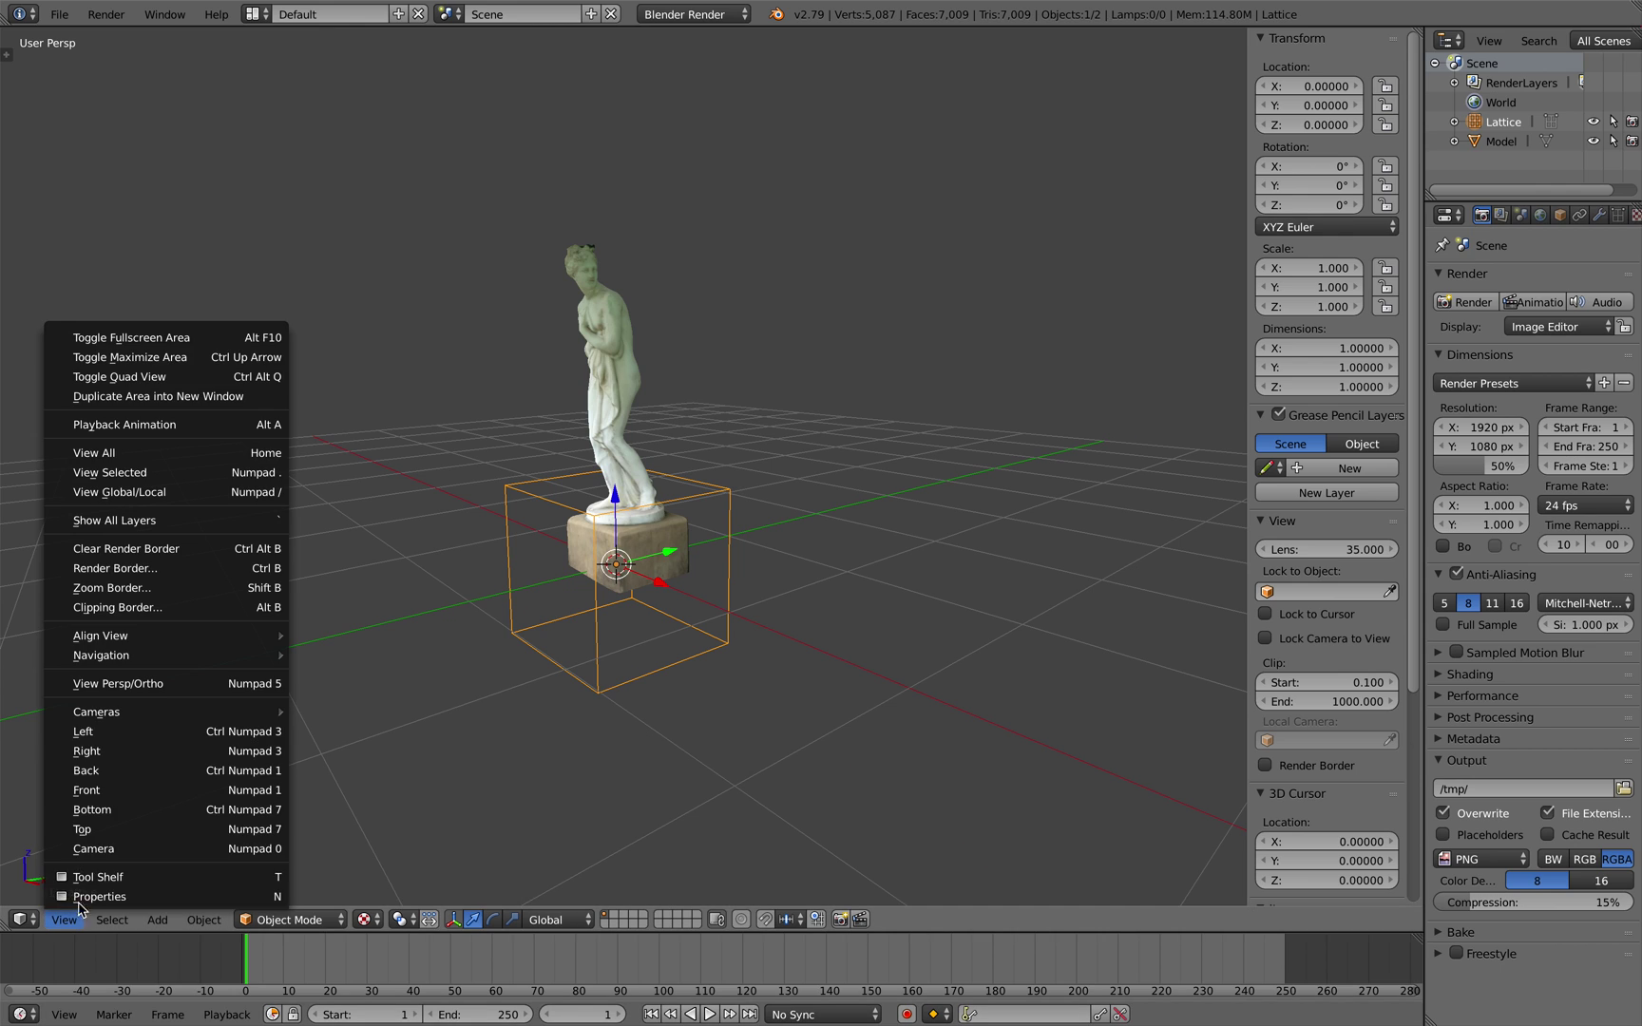
{"action": "middle_click_drag", "start_coordinate": [733, 363], "coordinate": [644, 388]}
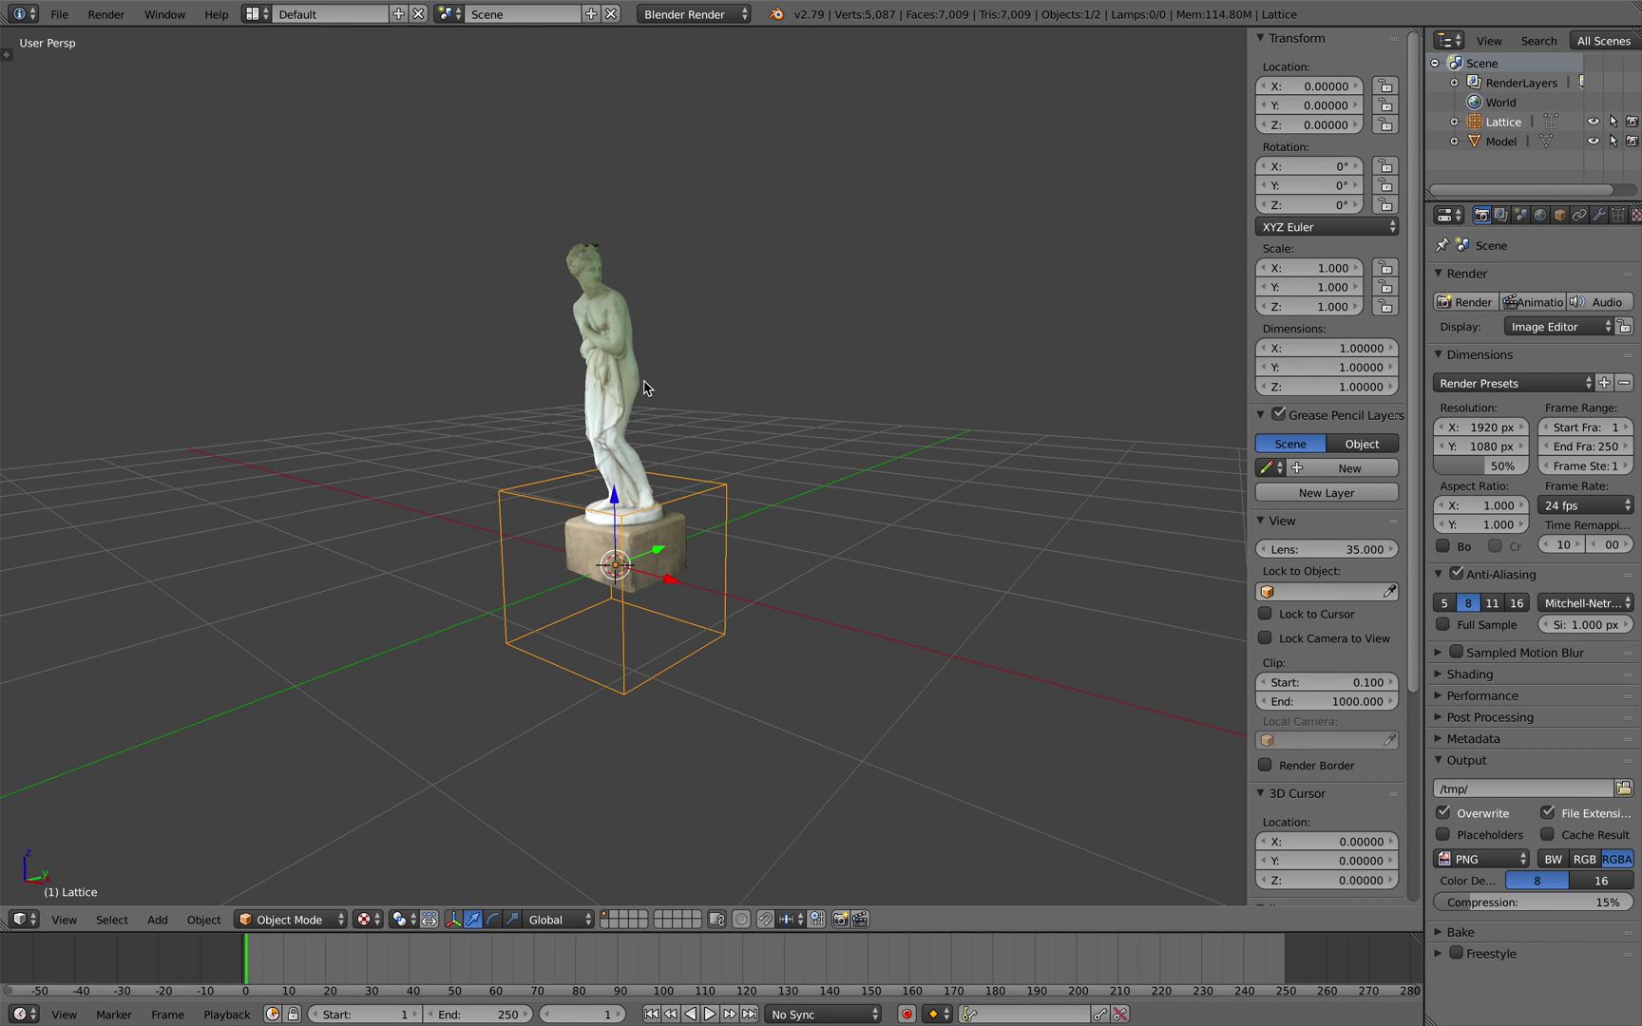
{"action": "left_click", "coordinate": [64, 919]}
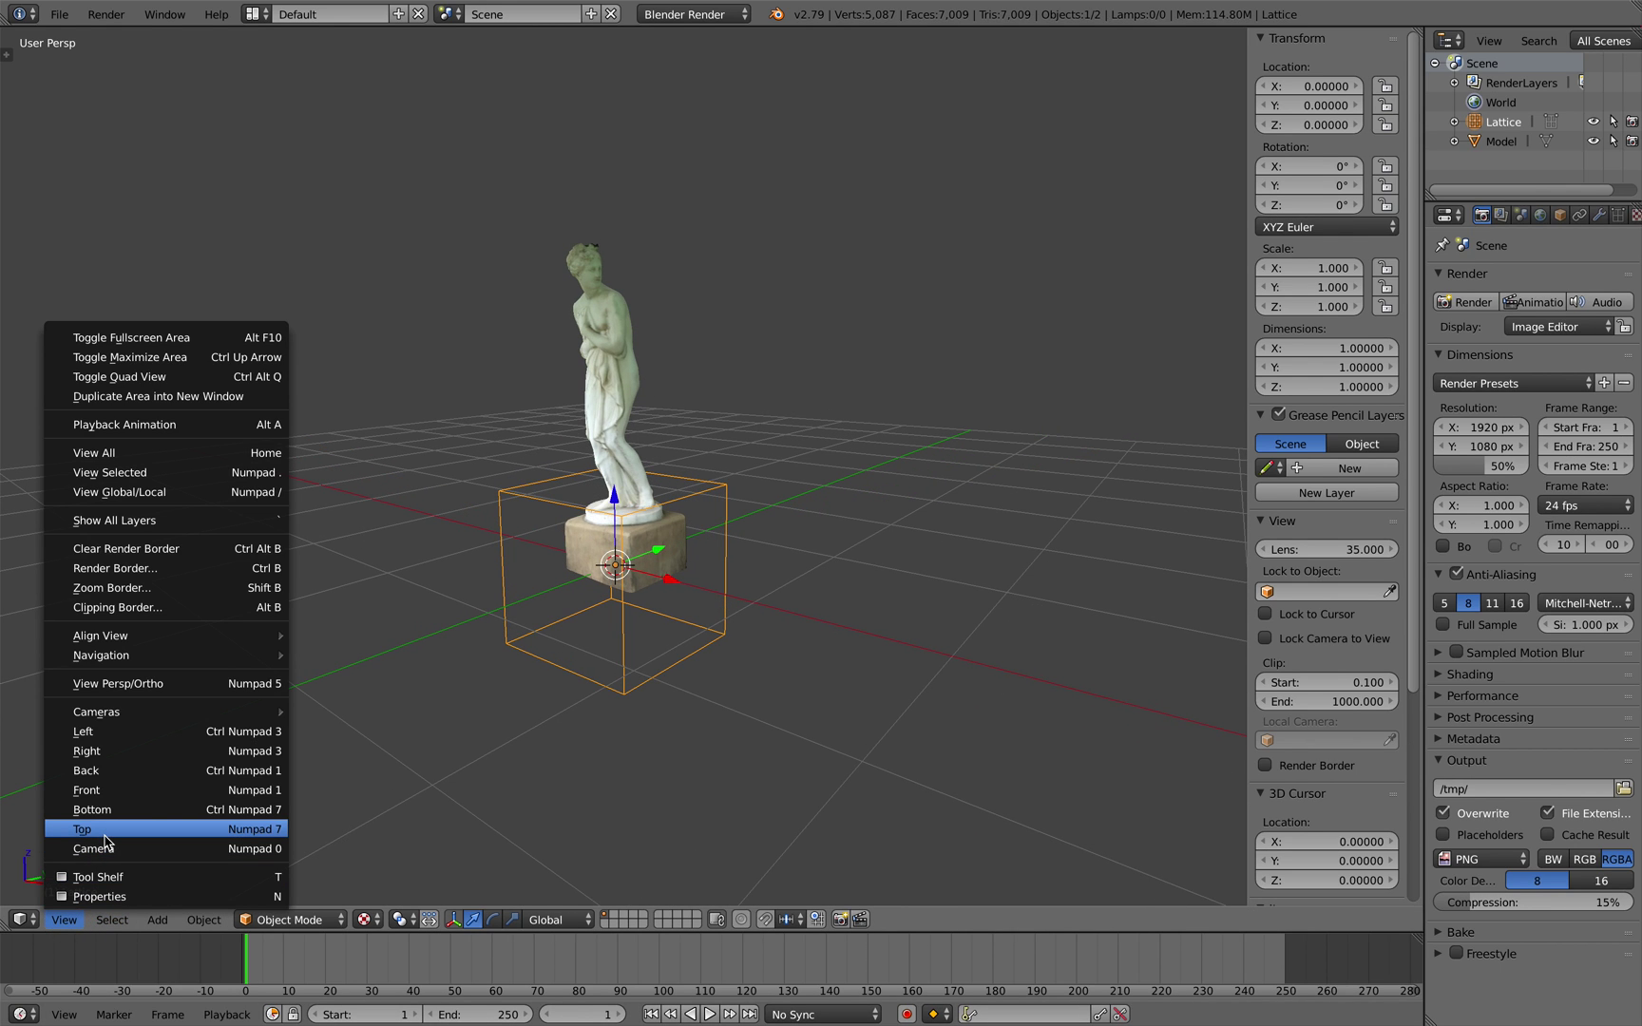
{"action": "left_click", "coordinate": [90, 790]}
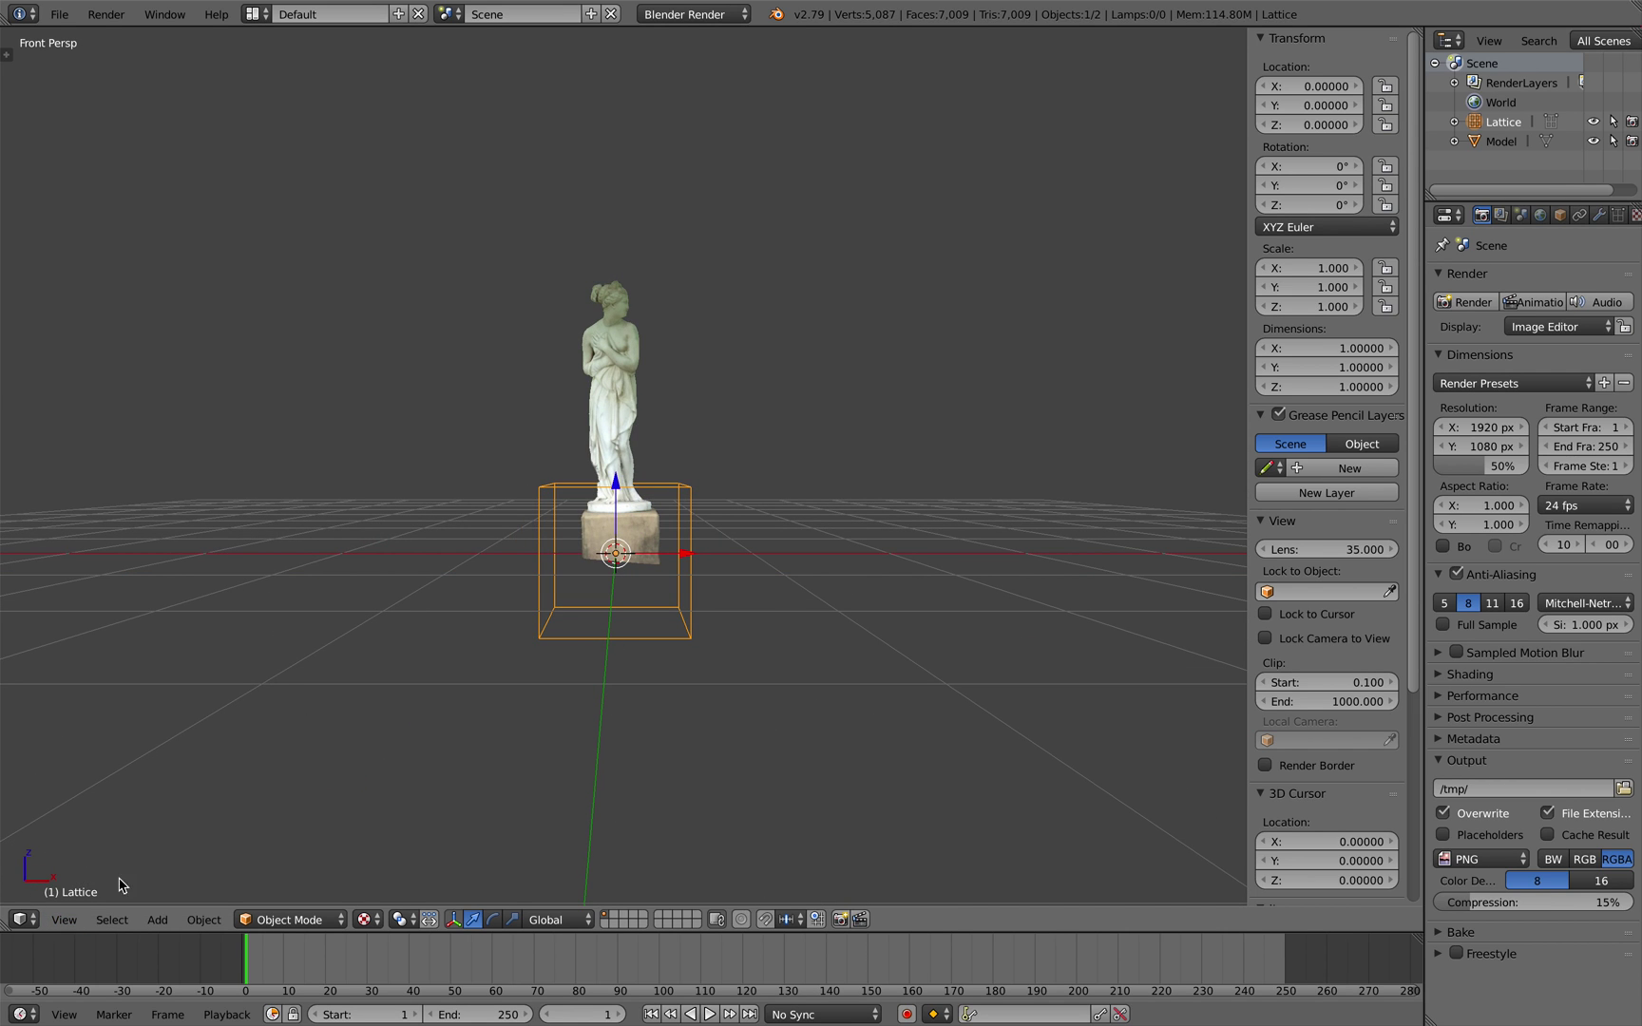
{"action": "left_click", "coordinate": [65, 919]}
{"action": "left_click", "coordinate": [156, 781]}
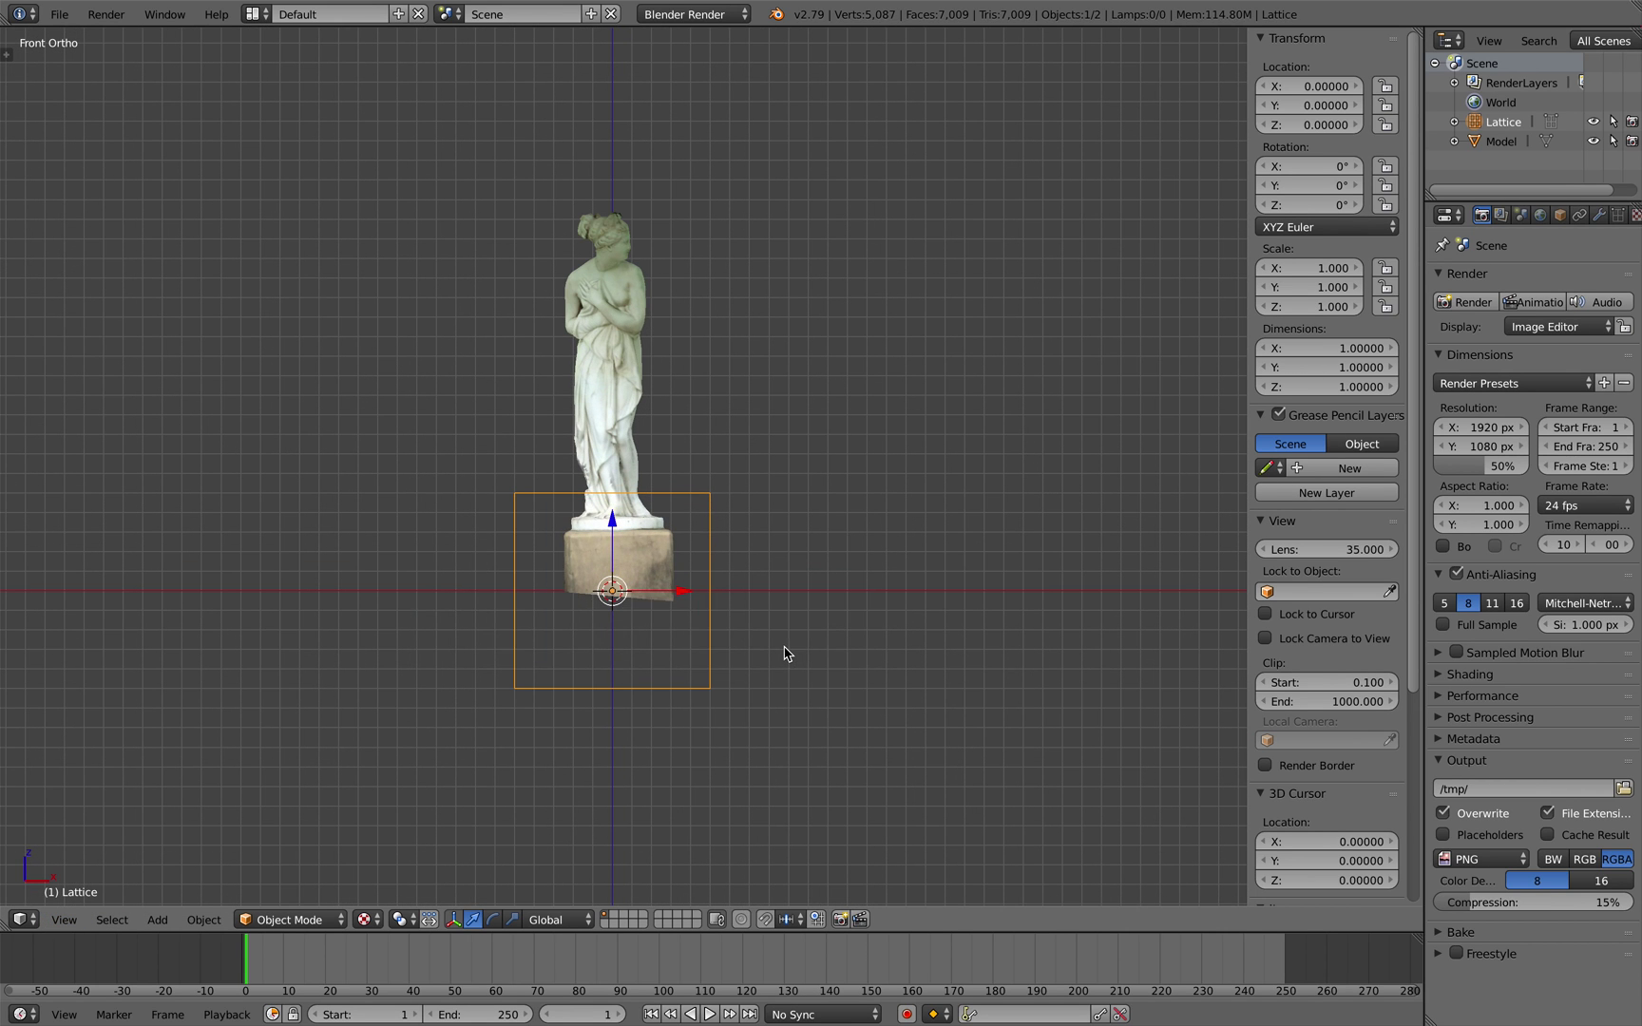
{"action": "key", "text": "g"}
{"action": "key", "text": "y"}
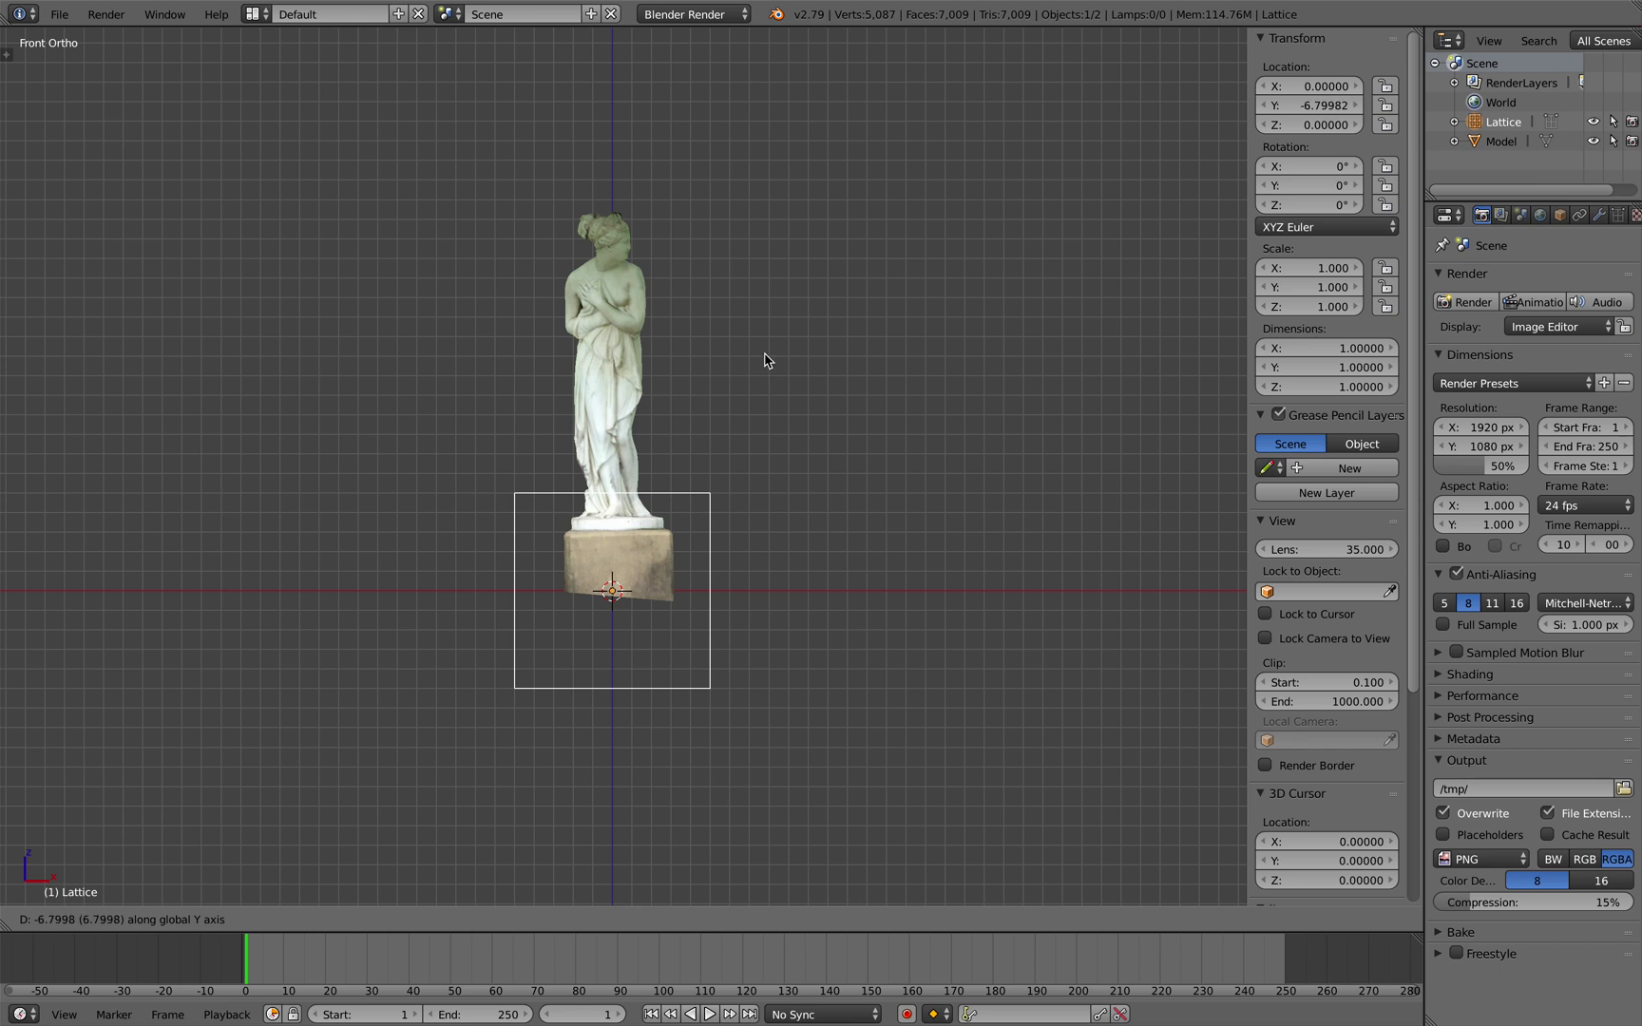
{"action": "right_click", "coordinate": [706, 484]}
- Raise the lattice to about 0.949 on Z and stretch it along Z to a scale of about 2.227
{"action": "key", "text": "g"}
{"action": "key", "text": "z"}
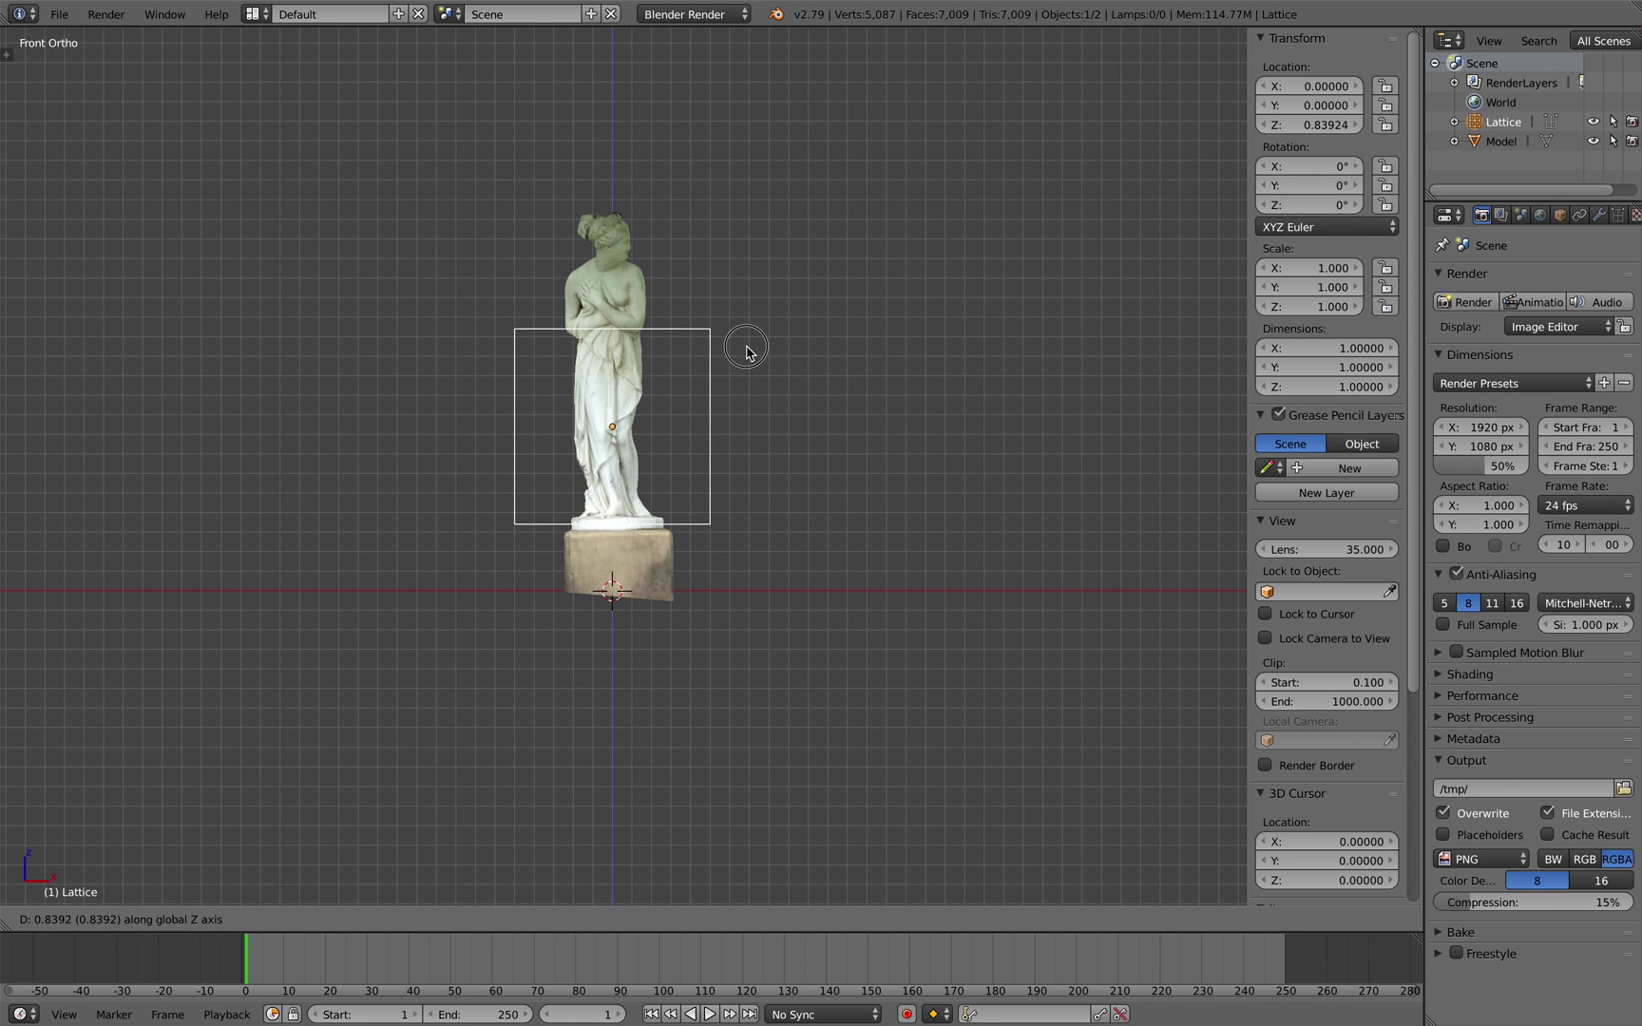
{"action": "left_click", "coordinate": [760, 370]}
{"action": "key", "text": "s"}
{"action": "key", "text": "z"}
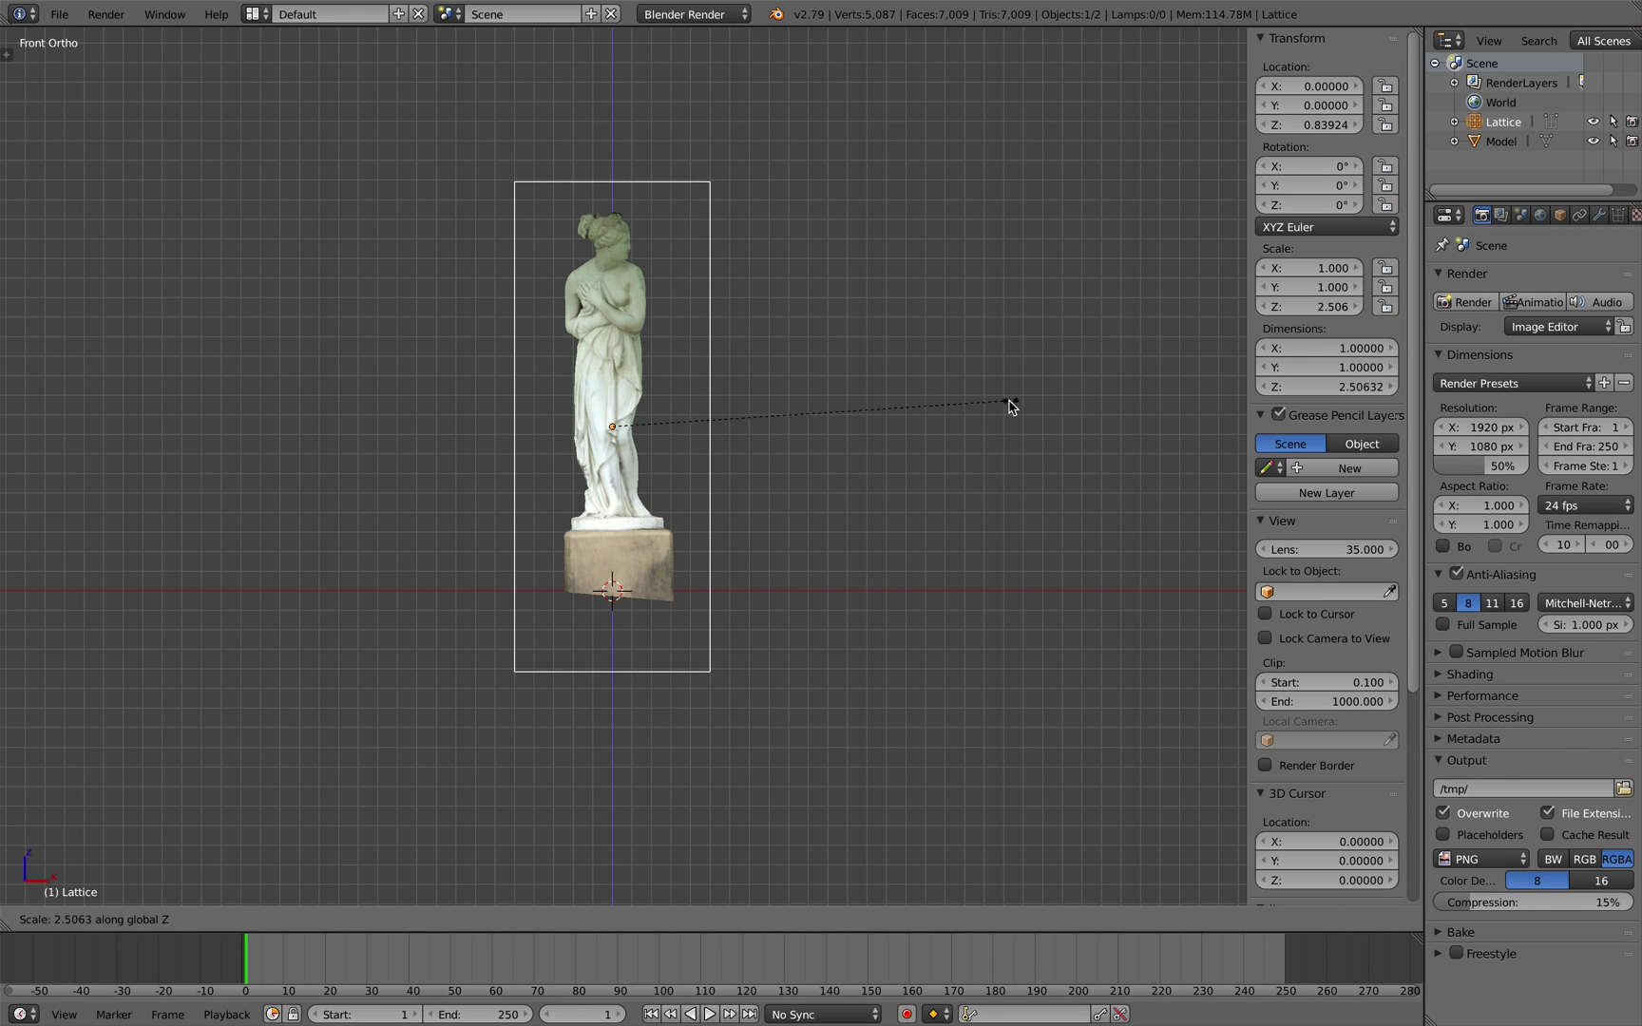
{"action": "left_click", "coordinate": [968, 384]}
{"action": "scroll", "coordinate": [663, 709], "scroll_direction": "up", "scroll_amount": 3}
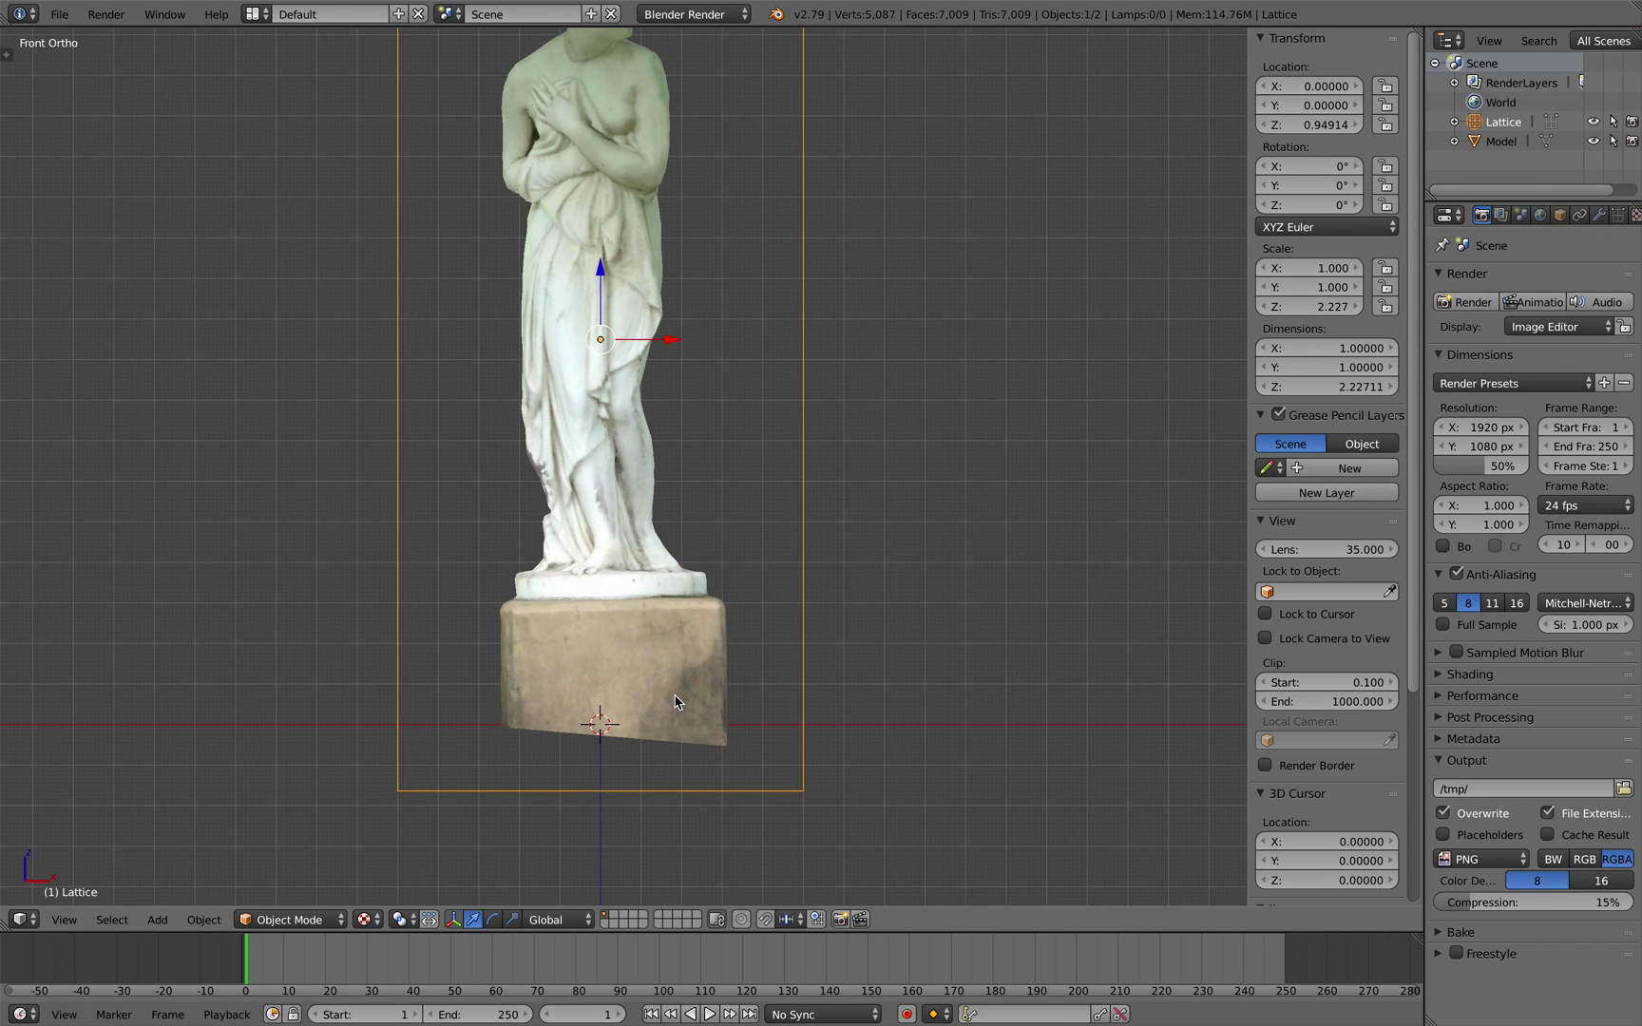
{"action": "scroll", "coordinate": [680, 699], "scroll_direction": "down", "scroll_amount": 2}
- Scale the lattice uniformly to about 0.945 in X and Y, and reposition it at about X -0.025, Z 0.941
{"action": "key", "text": "s"}
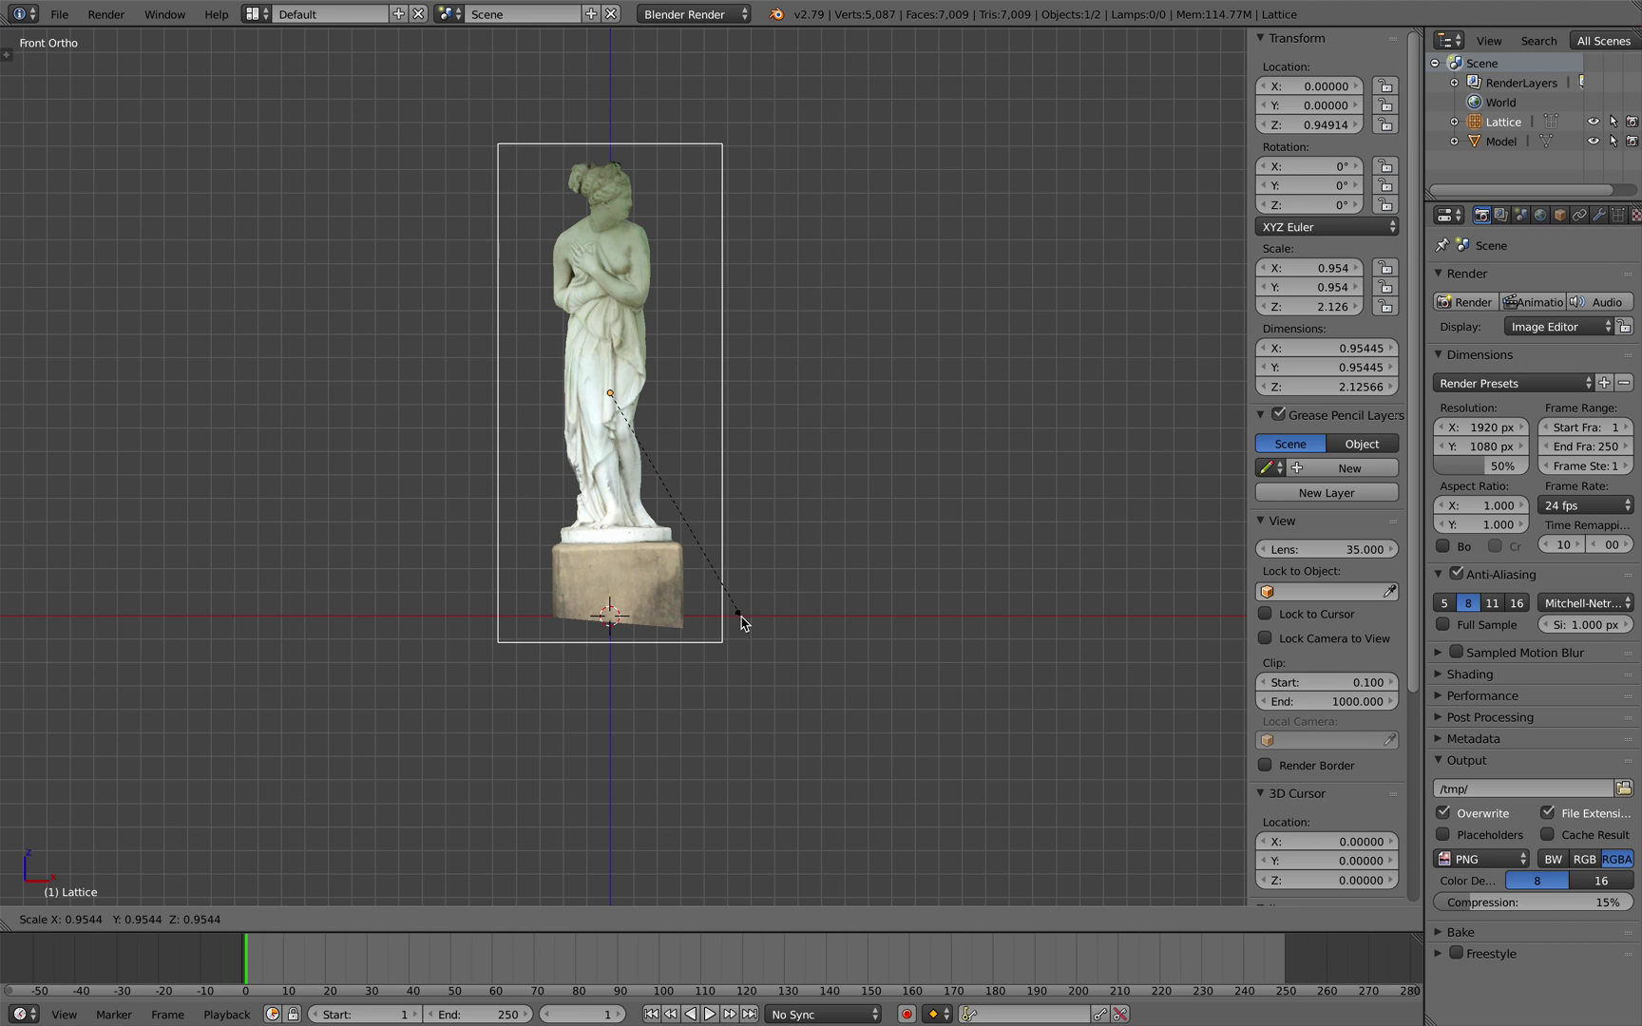
{"action": "left_click", "coordinate": [735, 623]}
{"action": "middle_click_drag", "start_coordinate": [735, 623], "coordinate": [593, 663]}
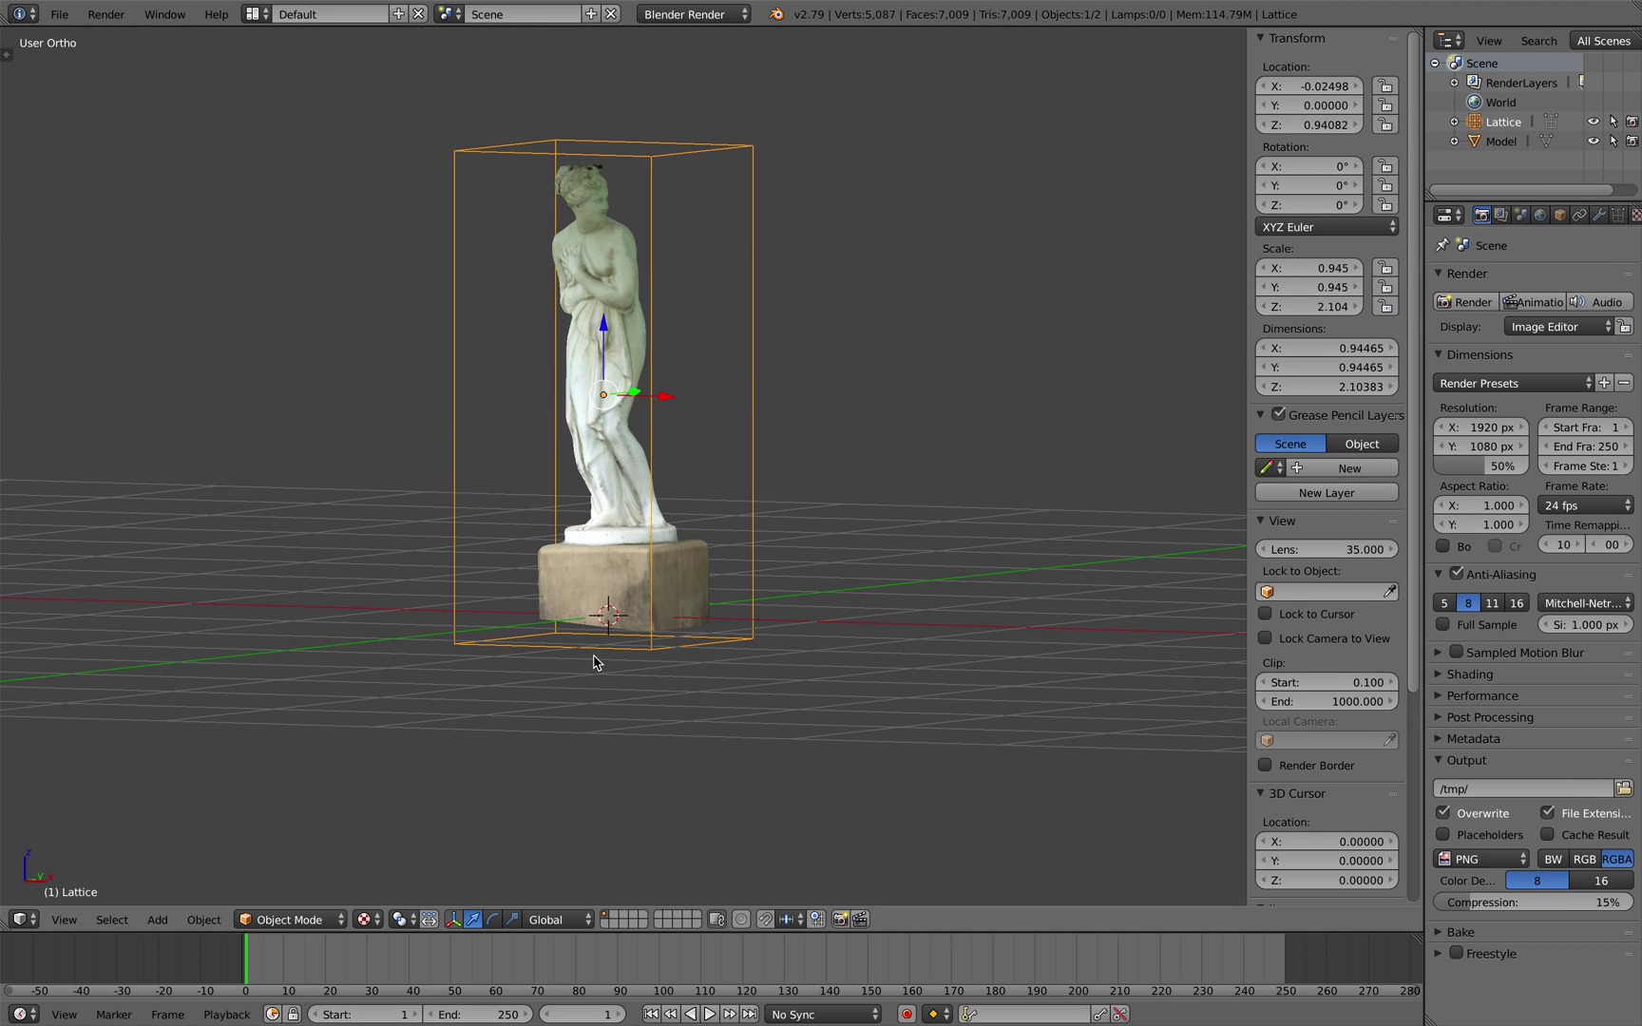
- Set the lattice's W resolution to 17 and save the file
{"action": "left_click", "coordinate": [63, 920]}
{"action": "left_click", "coordinate": [78, 782]}
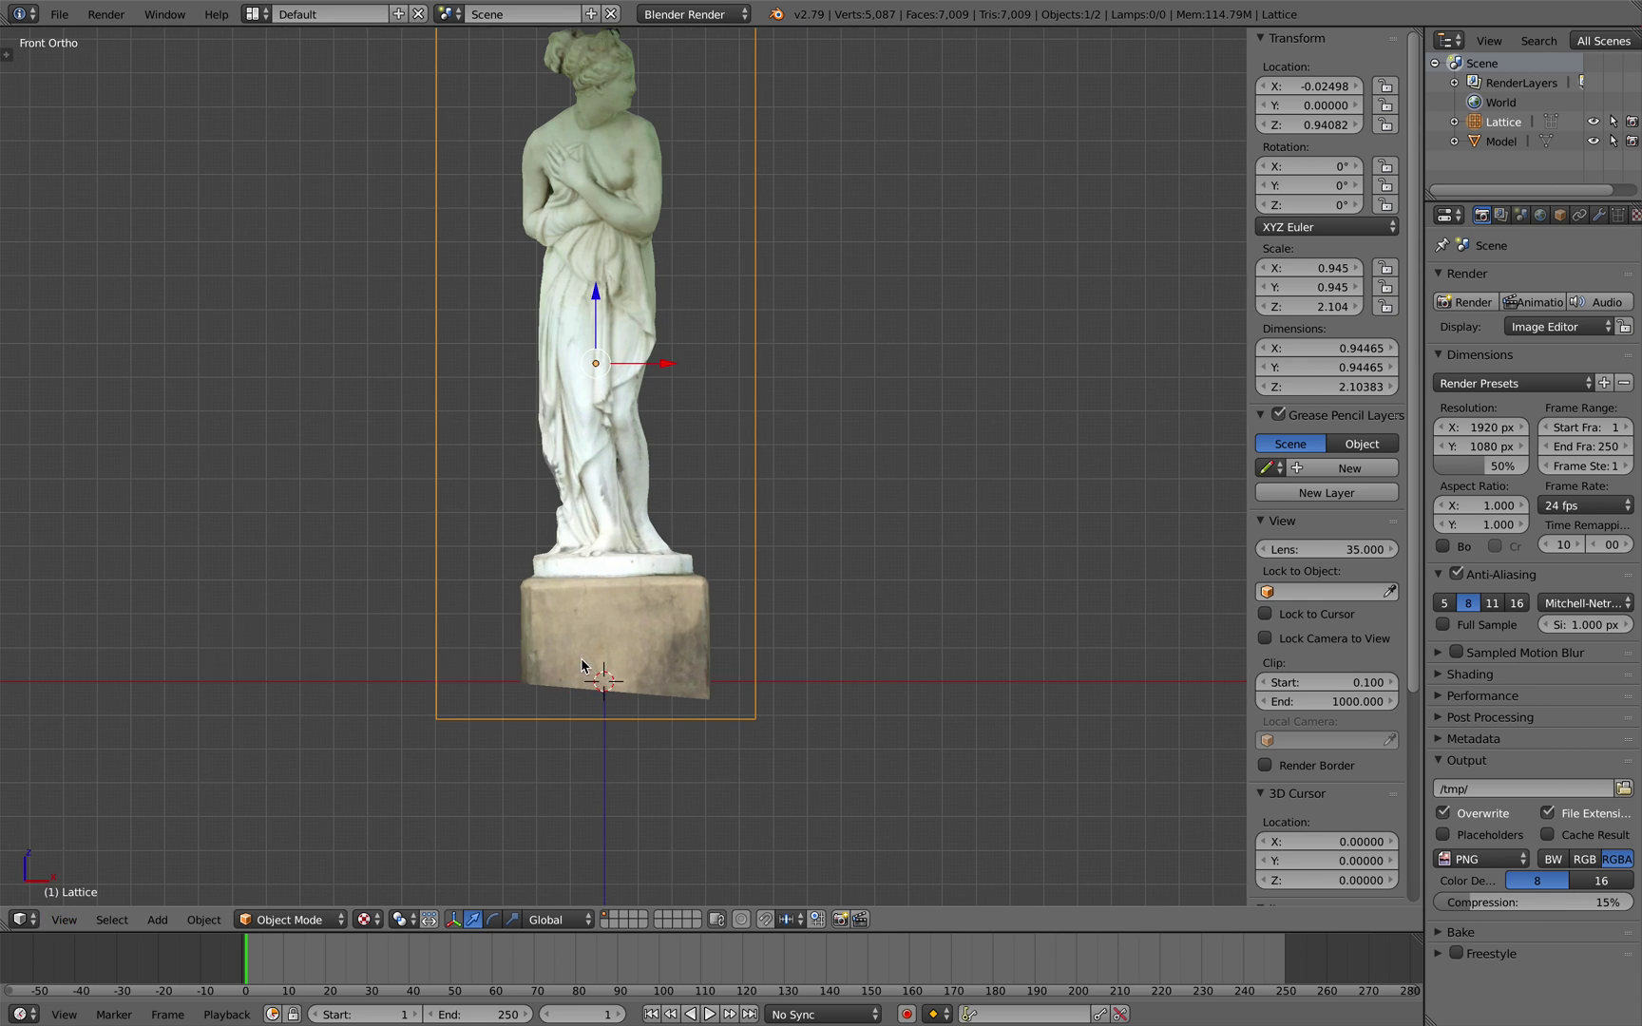
{"action": "scroll", "coordinate": [723, 688], "scroll_direction": "down", "scroll_amount": 1}
{"action": "middle_click_drag", "start_coordinate": [860, 420], "coordinate": [877, 479], "text": "shift"}
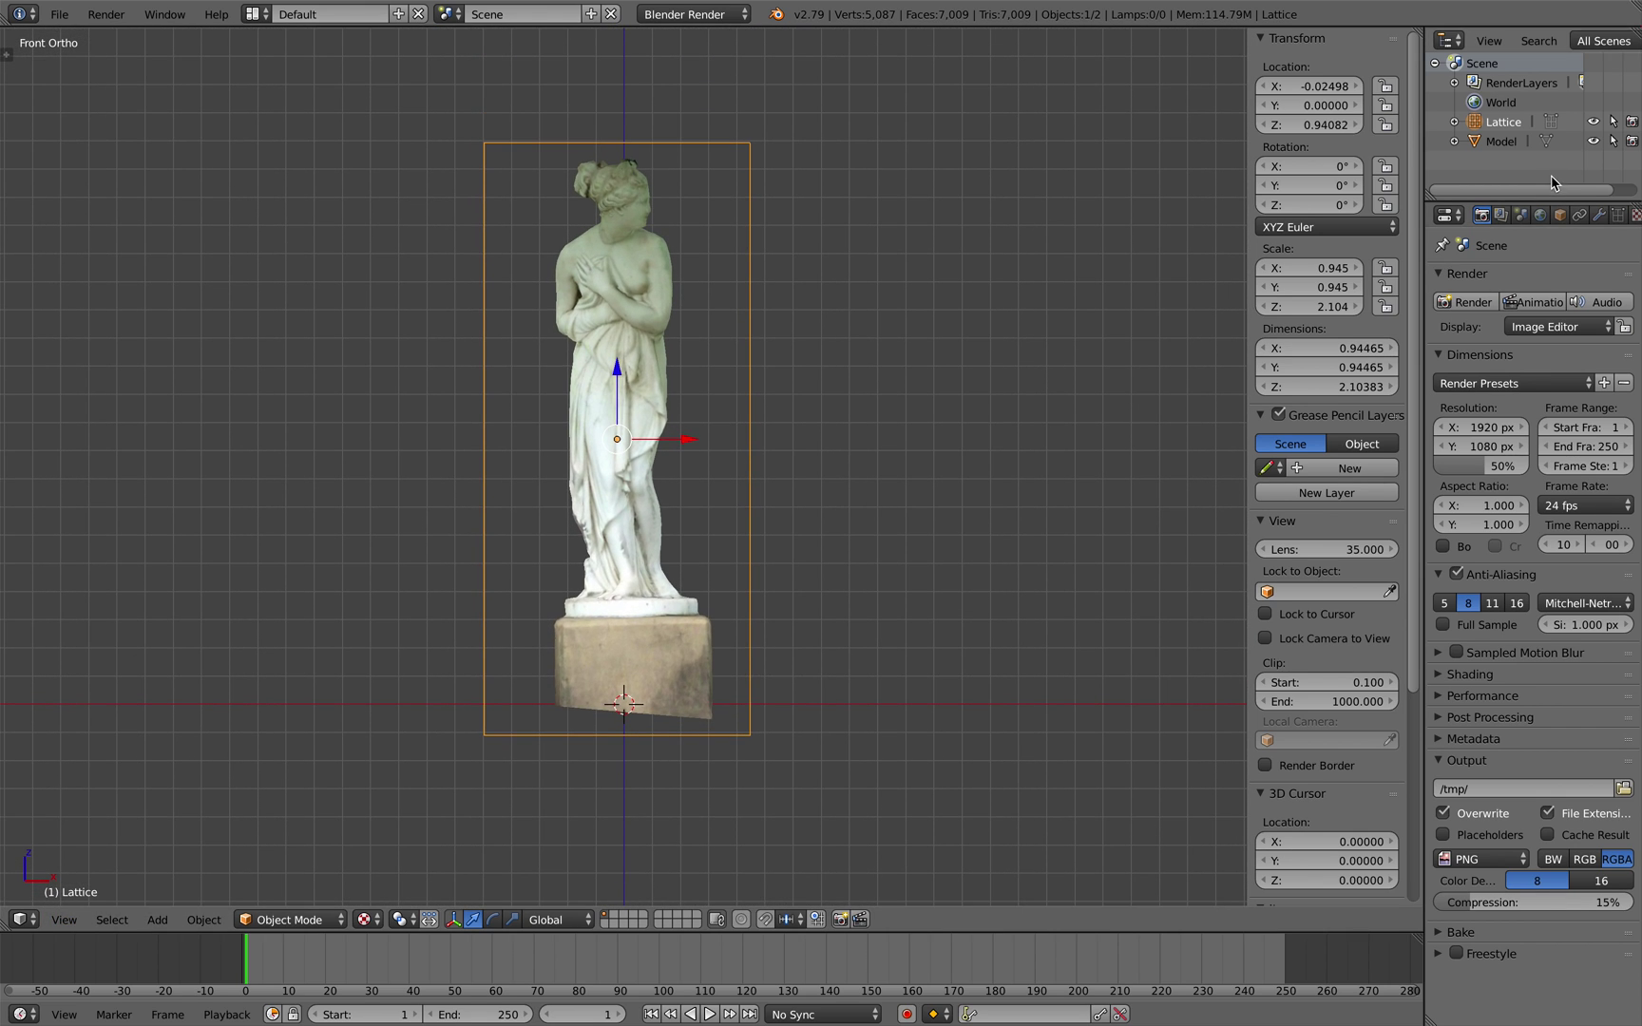
{"action": "left_click", "coordinate": [1619, 216]}
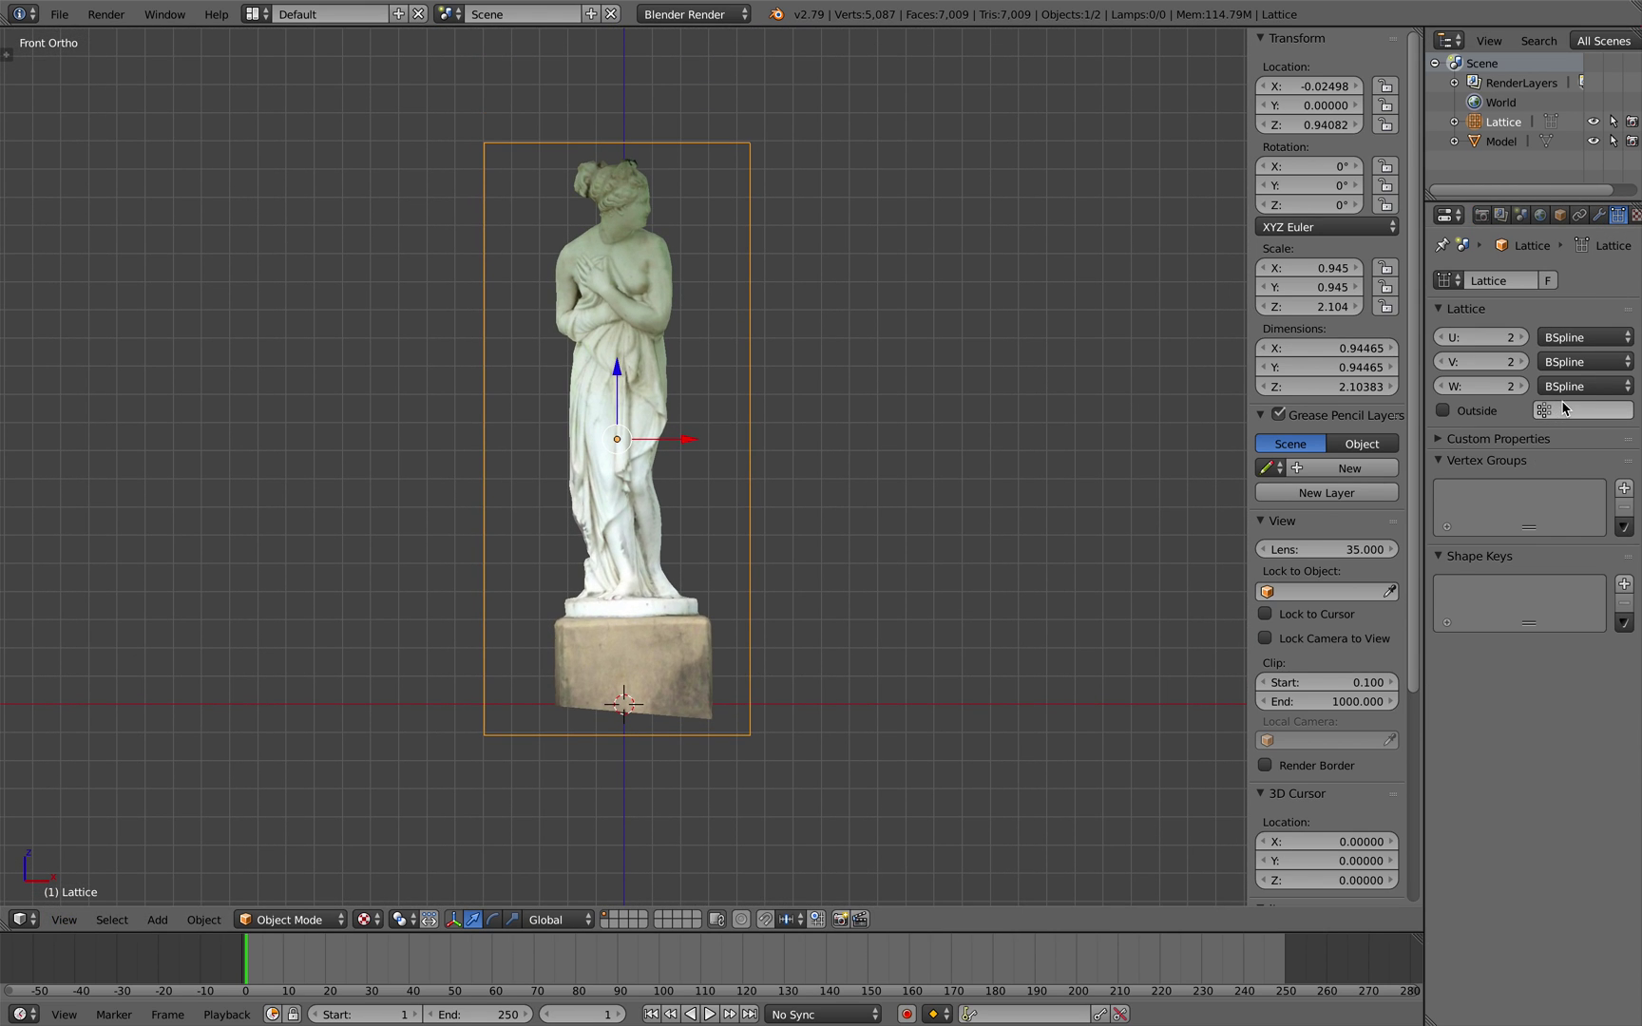
{"action": "left_click_drag", "start_coordinate": [1482, 386], "coordinate": [1583, 386]}
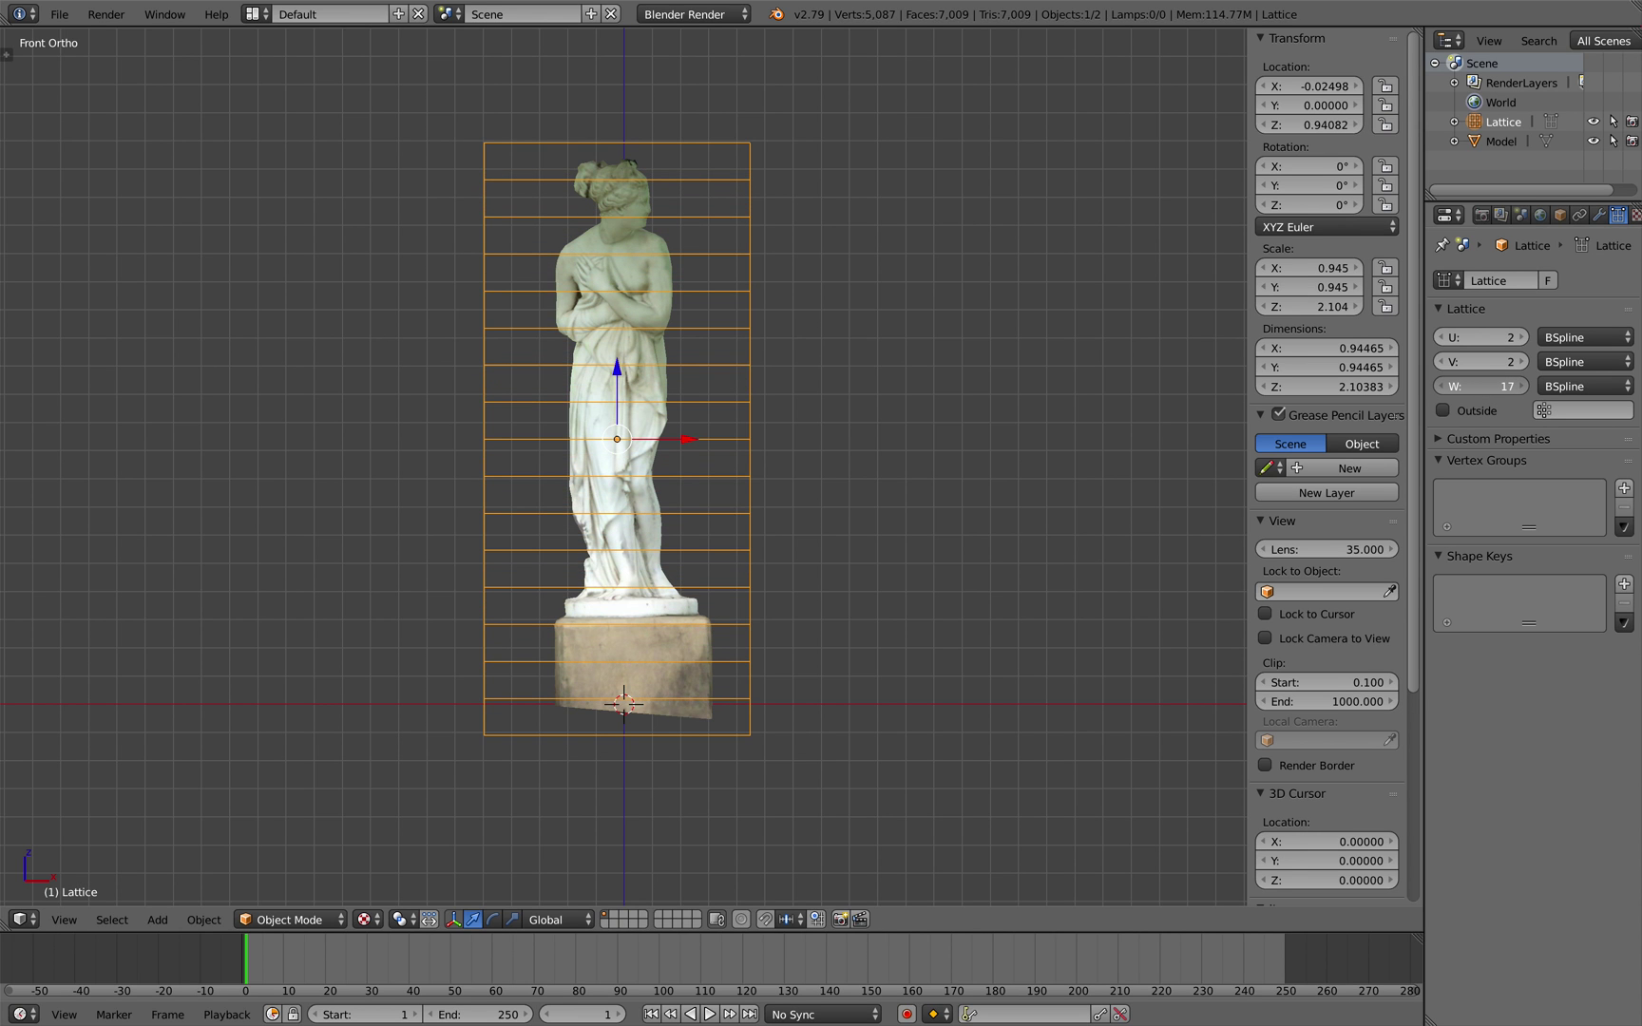
{"action": "middle_click_drag", "start_coordinate": [866, 615], "coordinate": [865, 546], "text": "shift"}
{"action": "scroll", "coordinate": [865, 583], "scroll_direction": "up", "scroll_amount": 2}
{"action": "key", "text": "ctrl+s"}
{"action": "left_click", "coordinate": [865, 584]}
{"action": "scroll", "coordinate": [763, 532], "scroll_direction": "down", "scroll_amount": 2}
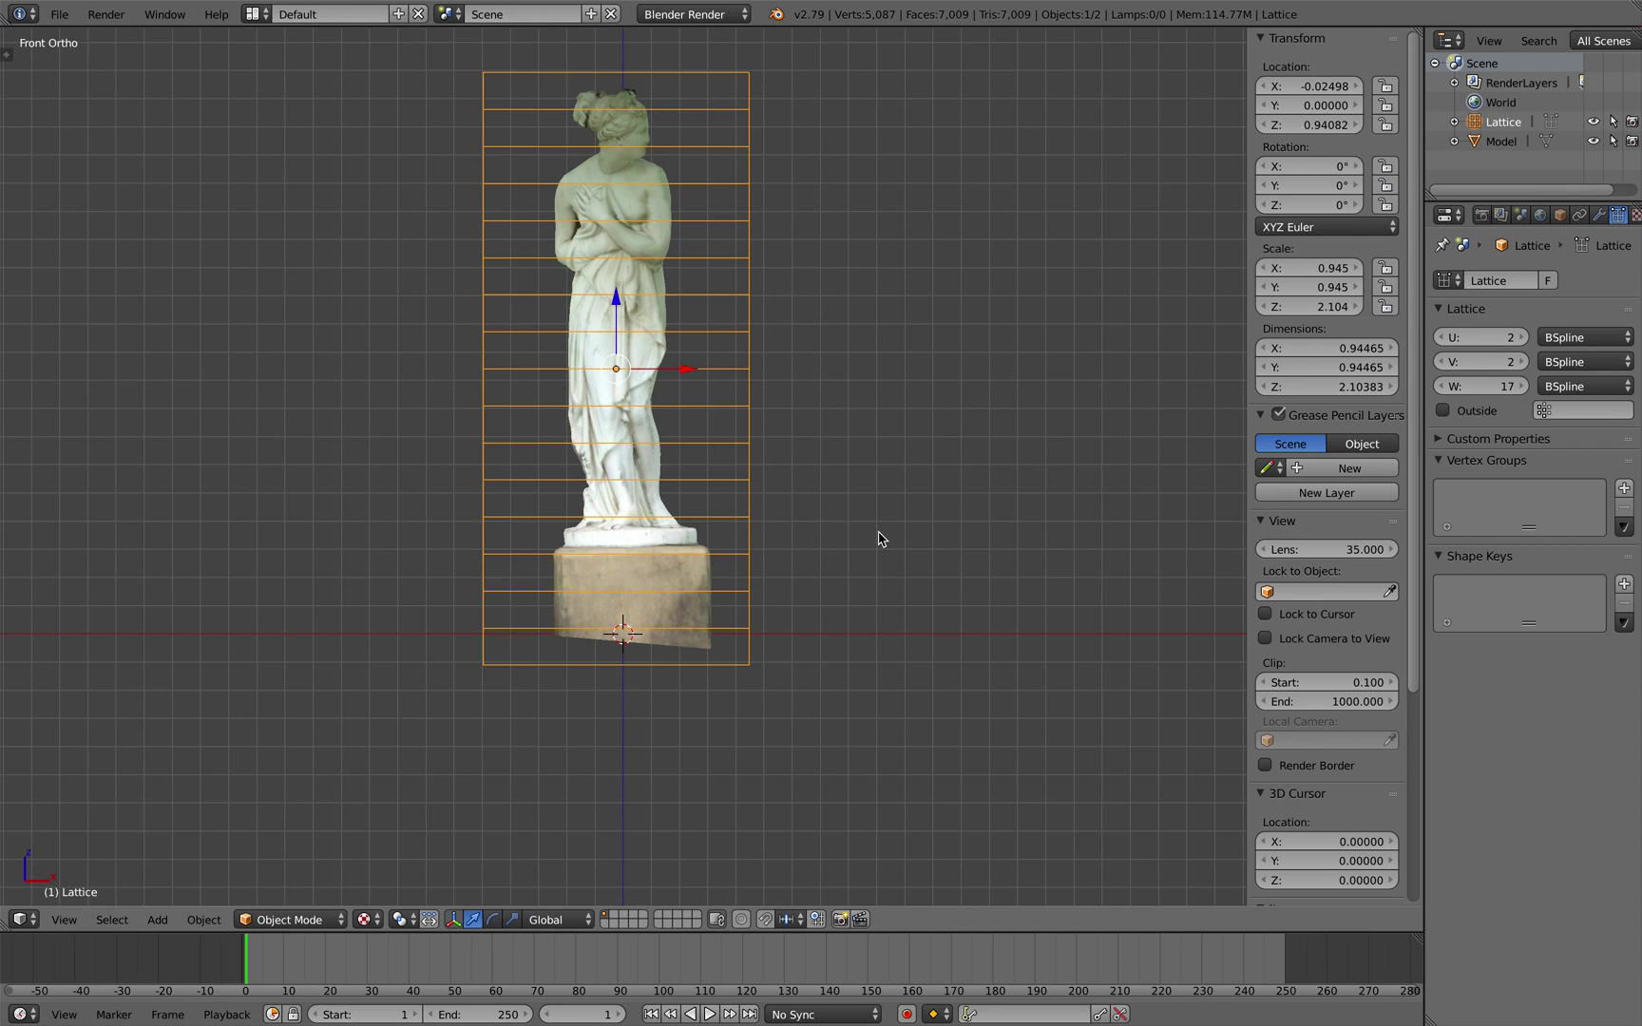
- Narrow the lattice along X to a scale of about 0.725
{"action": "key", "text": "s"}
{"action": "key", "text": "x"}
{"action": "left_click", "coordinate": [798, 525]}
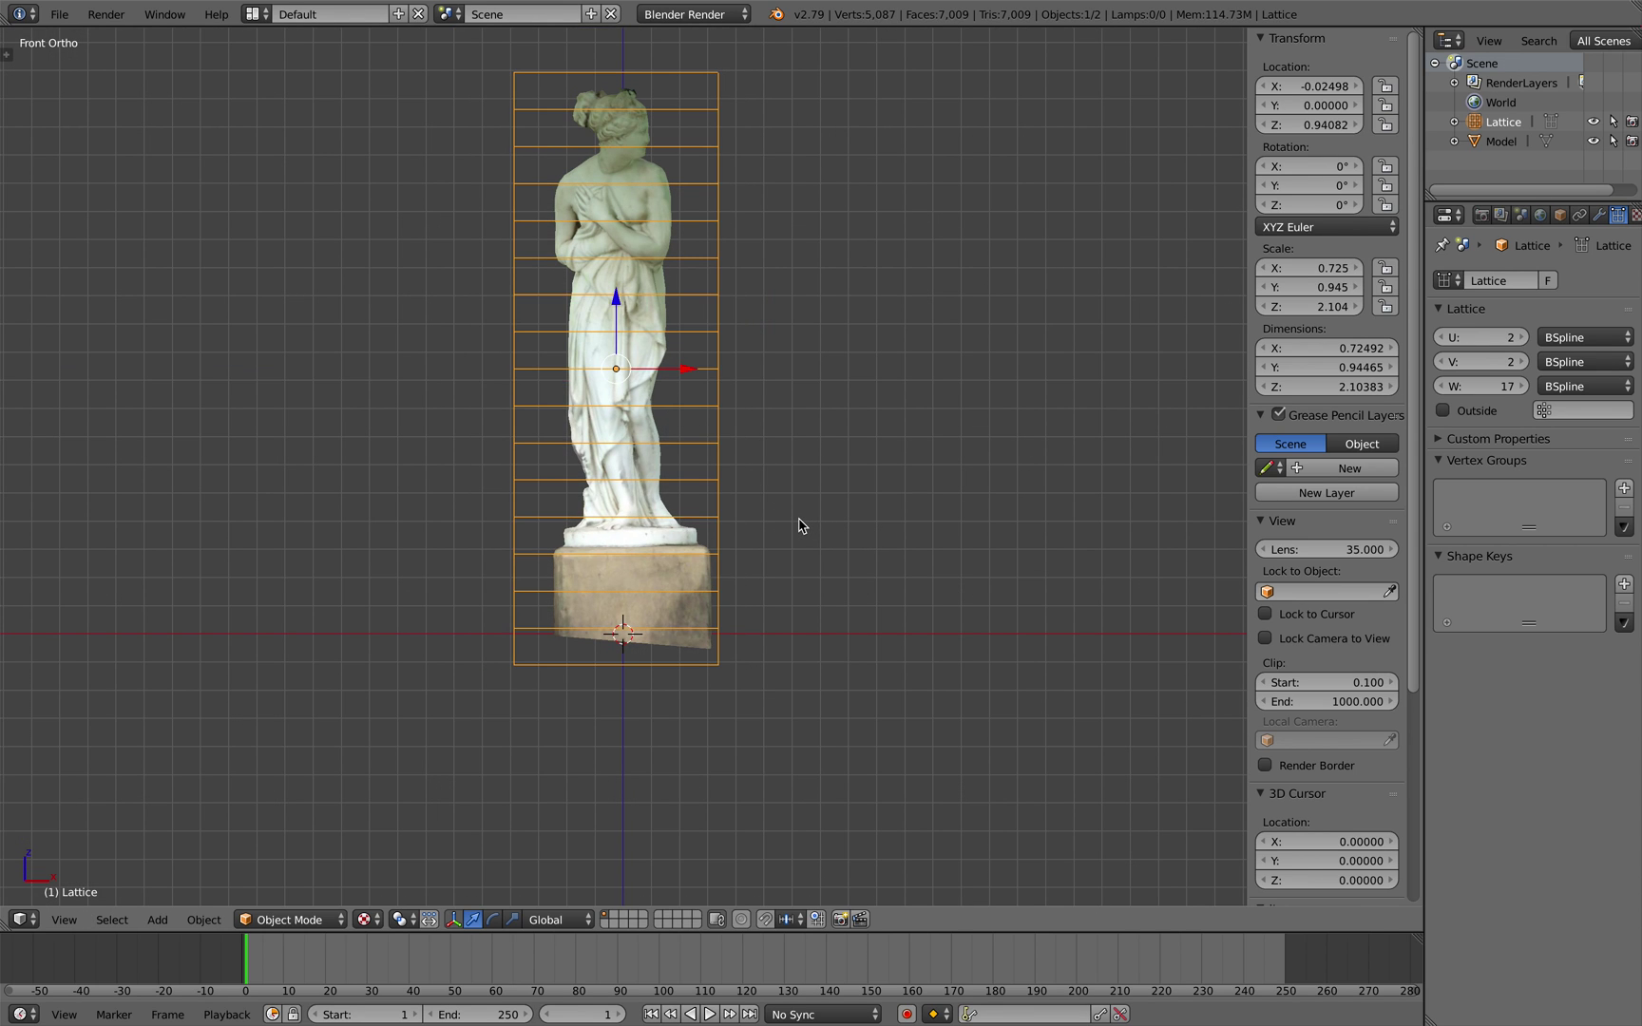
- Shift the lattice along X to about -0.011 and save the file
{"action": "key", "text": "g"}
{"action": "key", "text": "x"}
{"action": "left_click", "coordinate": [805, 527]}
{"action": "key", "text": "ctrl+s"}
{"action": "left_click", "coordinate": [803, 526]}
- Add a Lattice modifier to the statue model with the Lattice object as its target
{"action": "scroll", "coordinate": [792, 529], "scroll_direction": "up", "scroll_amount": 1}
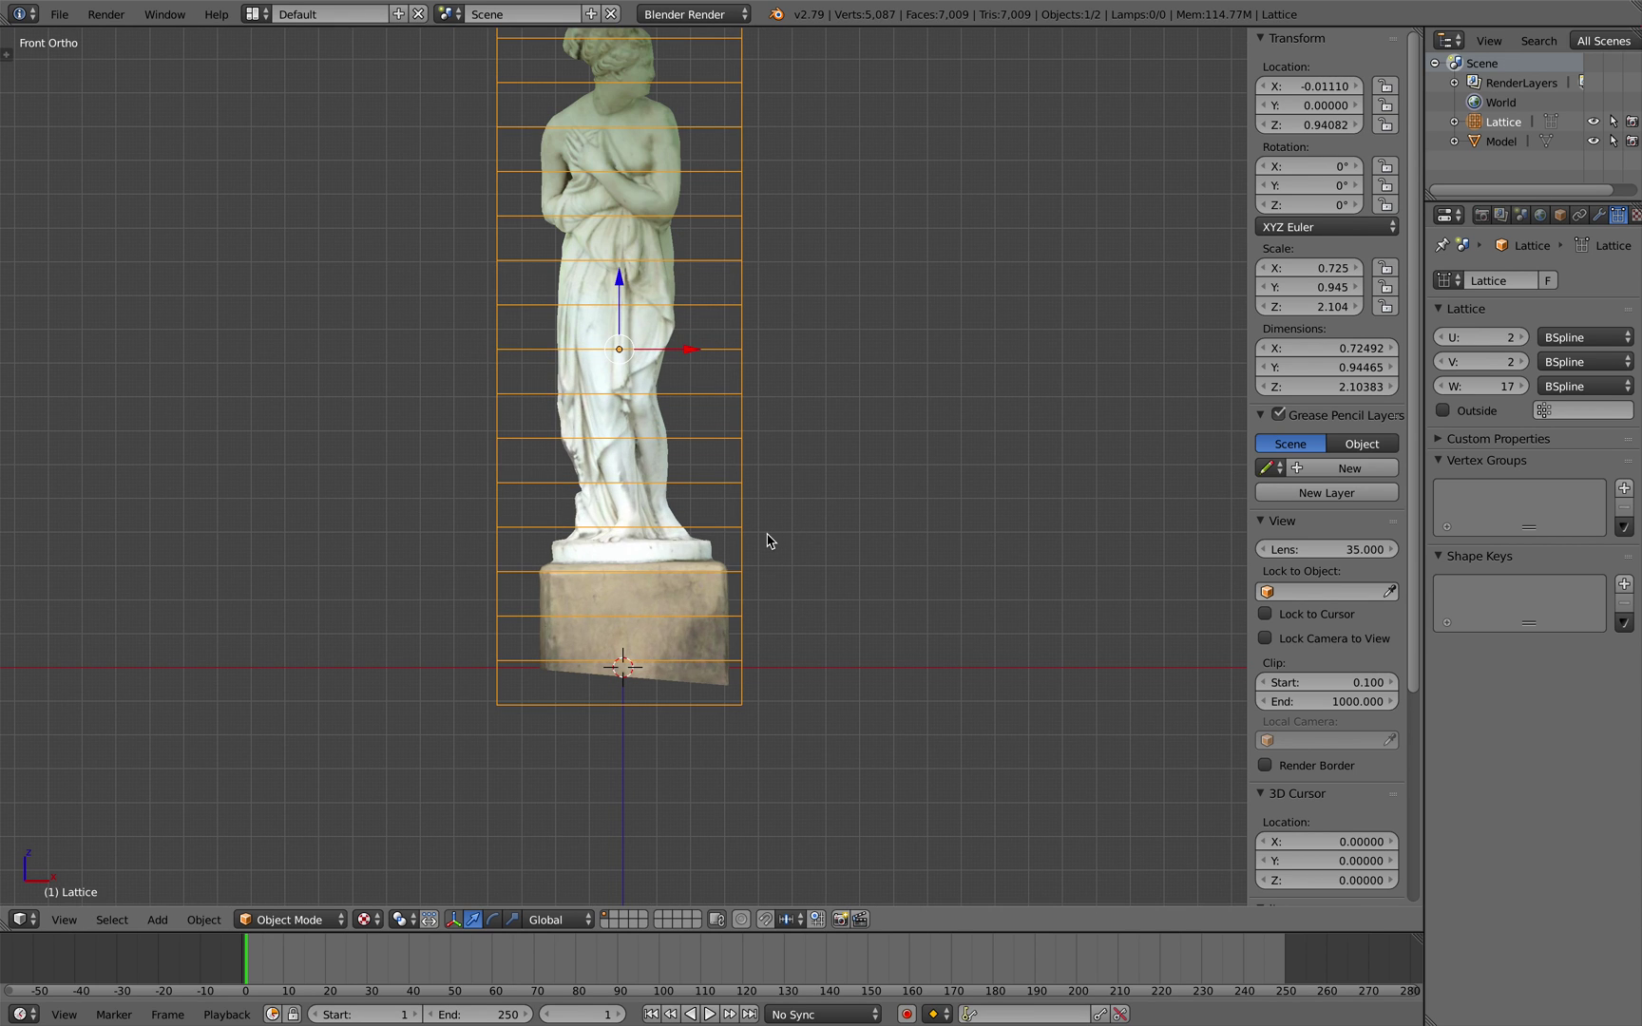
{"action": "middle_click_drag", "start_coordinate": [768, 541], "coordinate": [723, 561]}
{"action": "left_click", "coordinate": [64, 920]}
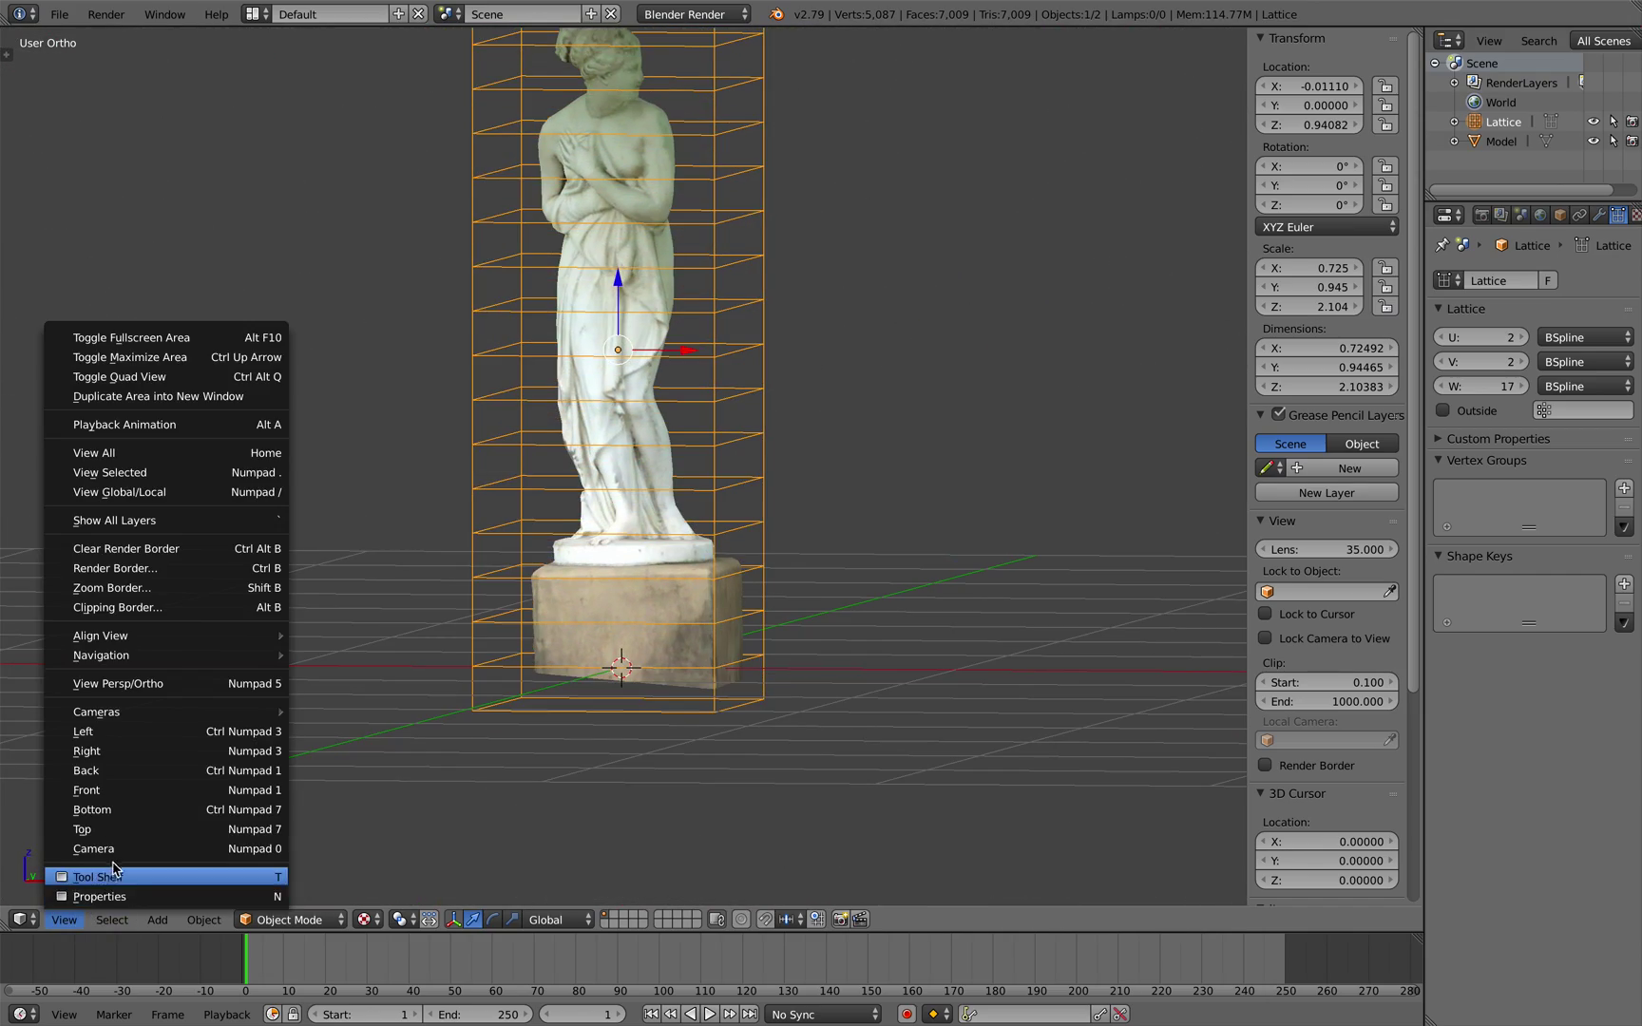
{"action": "left_click", "coordinate": [122, 801]}
{"action": "right_click", "coordinate": [630, 521]}
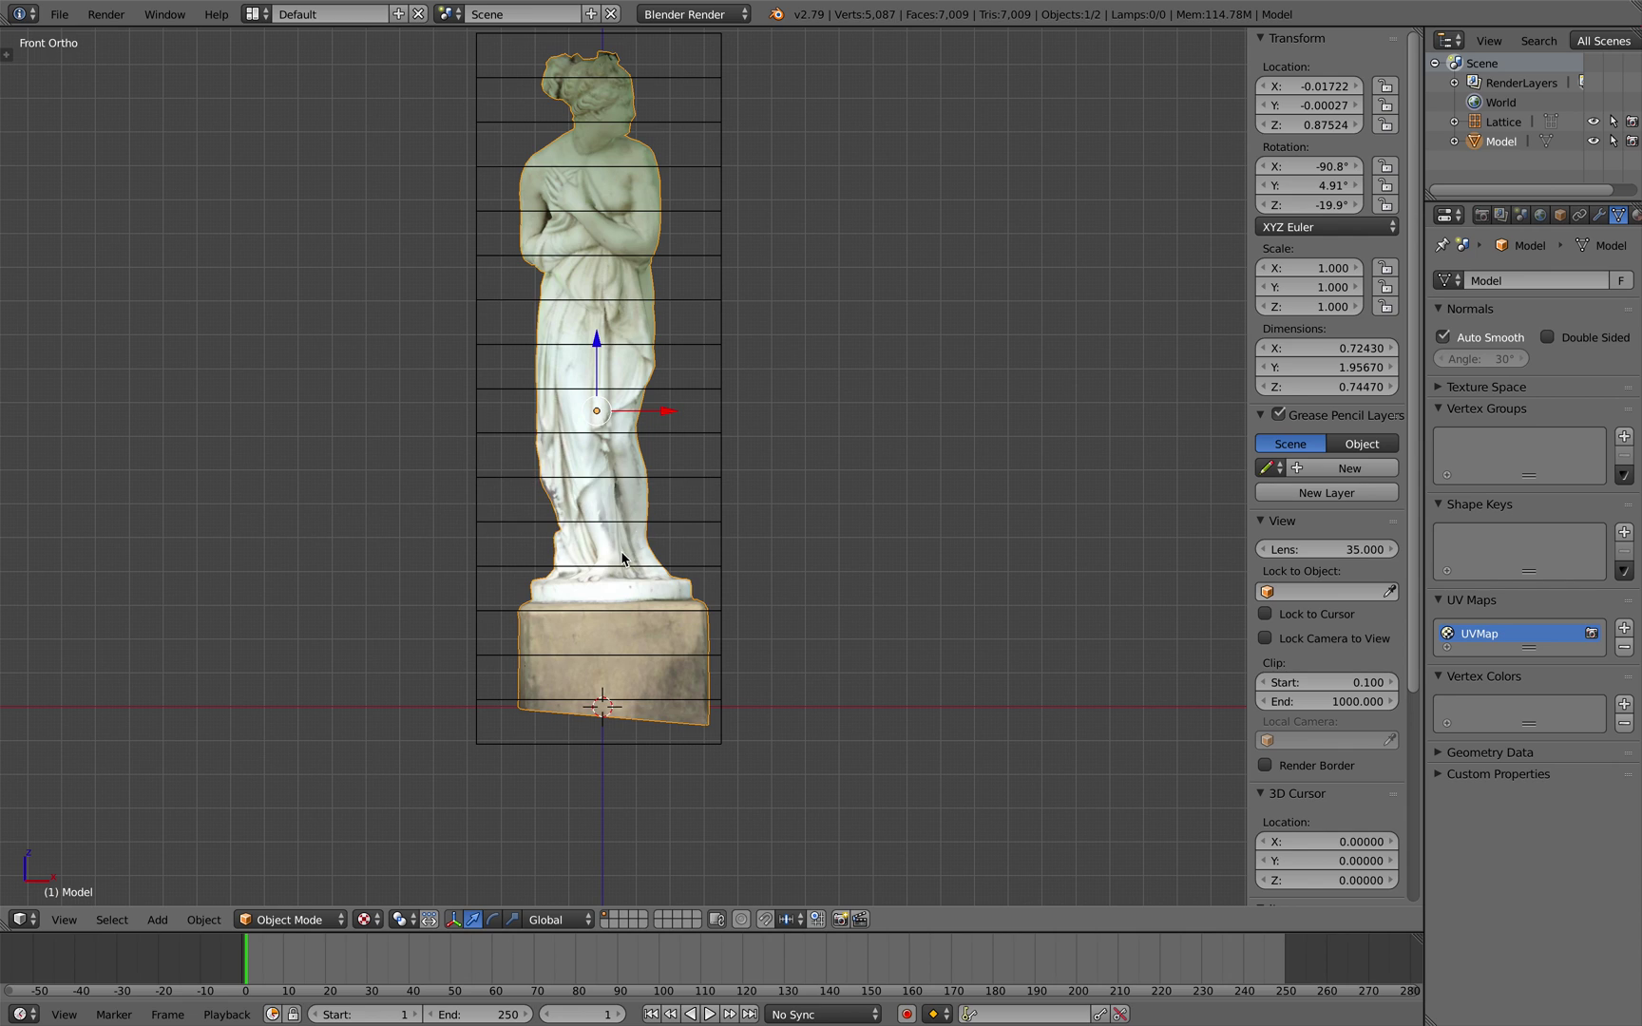
{"action": "left_click", "coordinate": [1599, 215]}
{"action": "left_click", "coordinate": [1530, 281]}
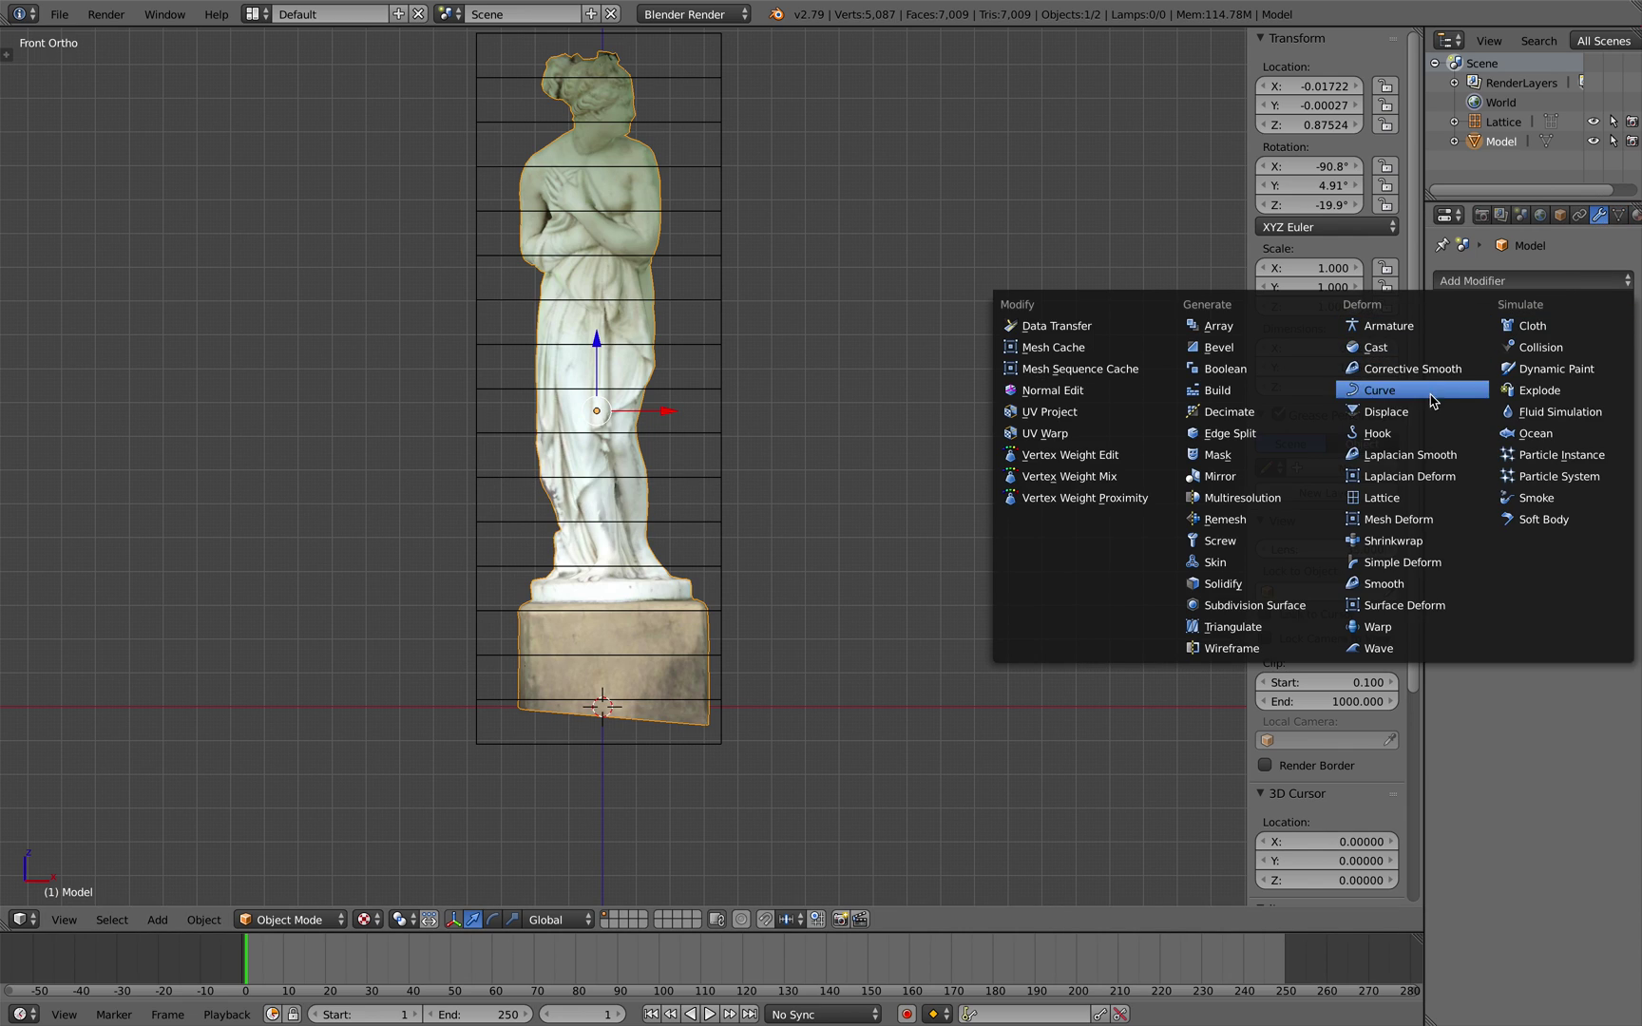
{"action": "left_click", "coordinate": [1422, 499]}
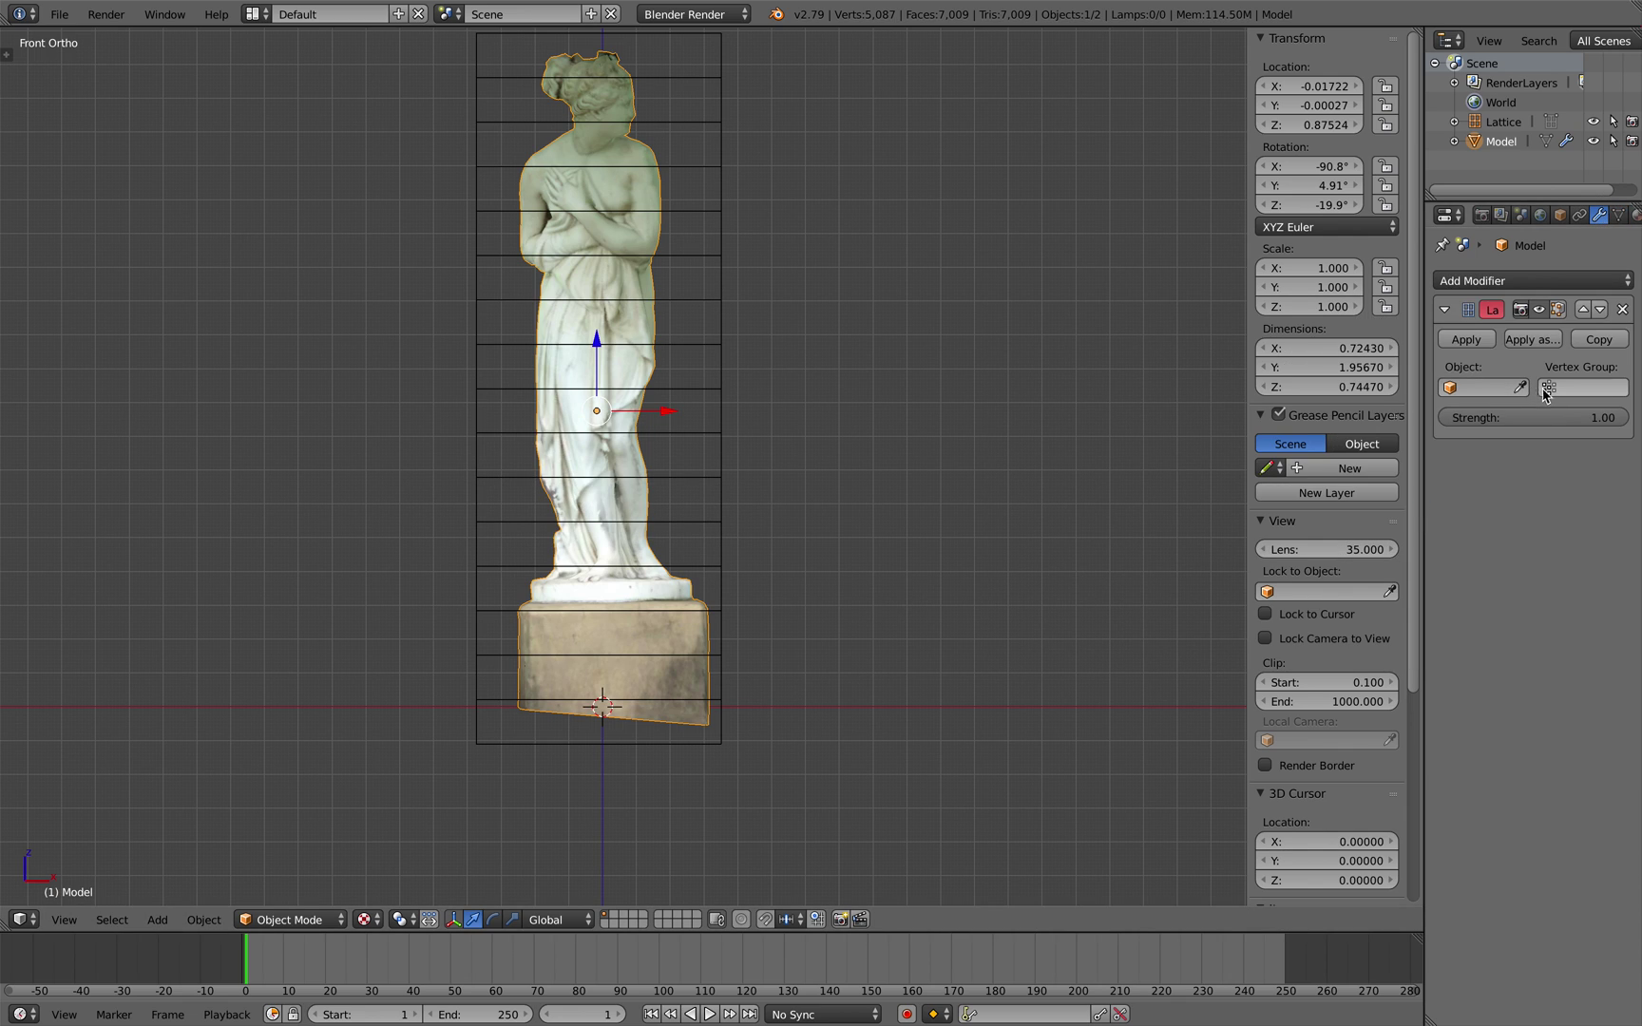
{"action": "left_click", "coordinate": [1483, 388]}
{"action": "left_click", "coordinate": [1469, 411]}
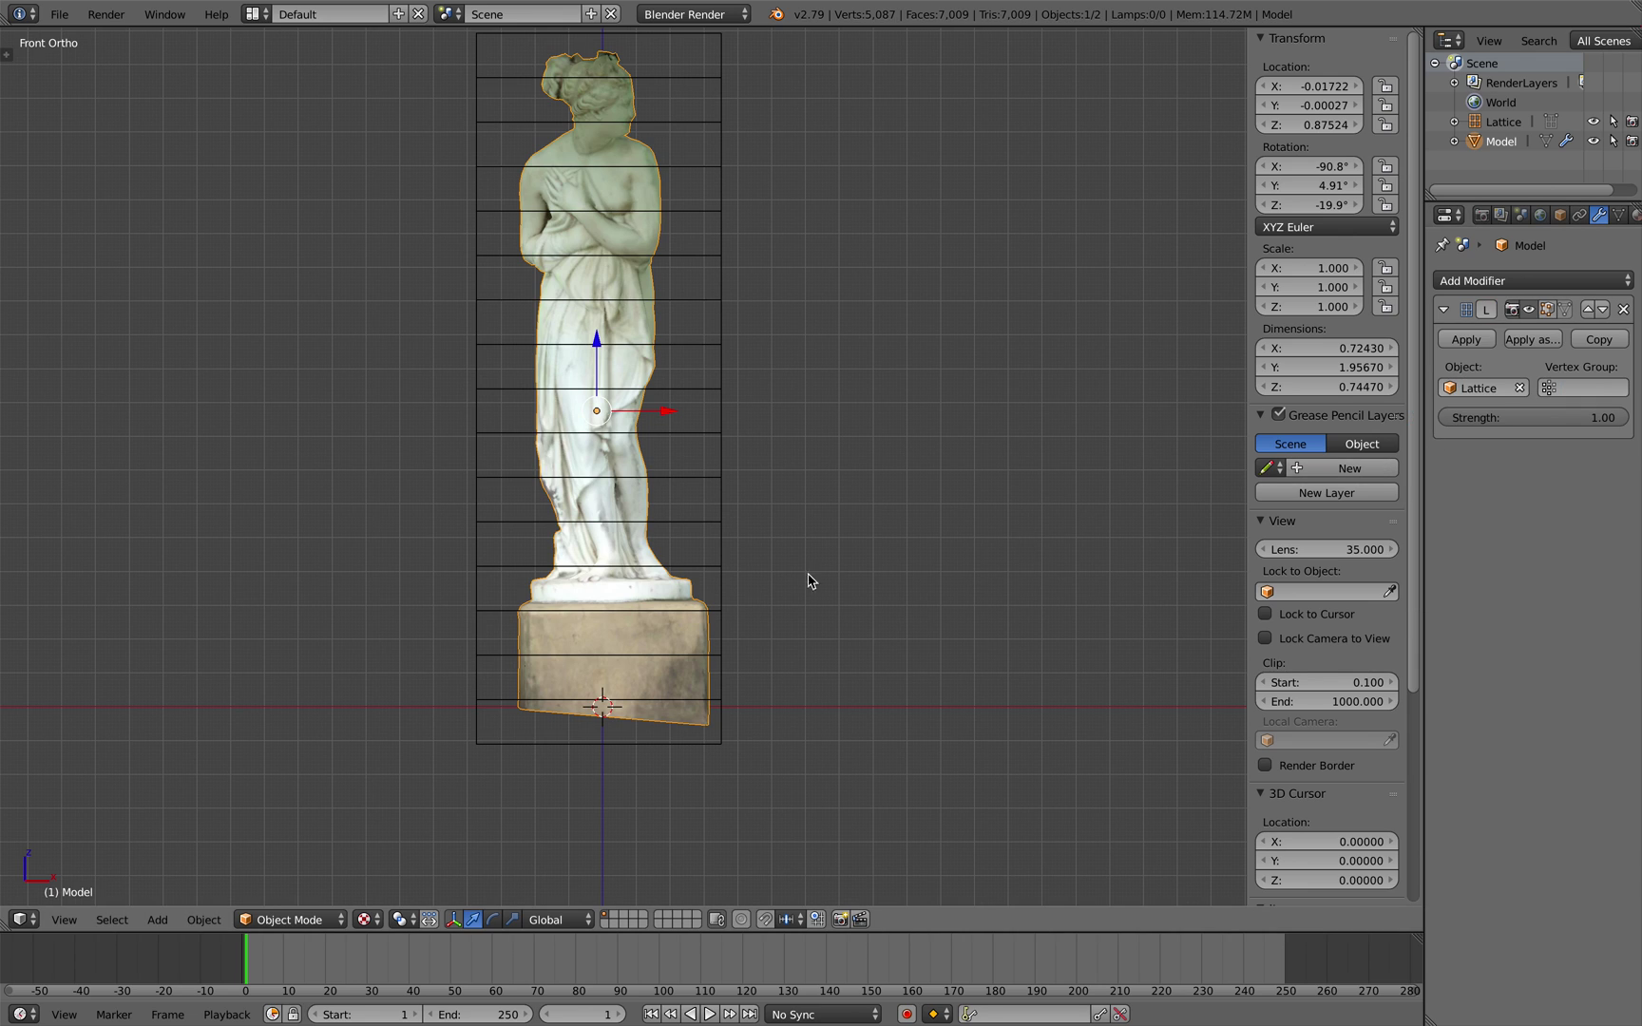
- In front view, raise the lattice's bottom corner points on the +X side along Z to about -0.438 local to level the pedestal base
{"action": "right_click", "coordinate": [704, 746]}
{"action": "key", "text": "Tab"}
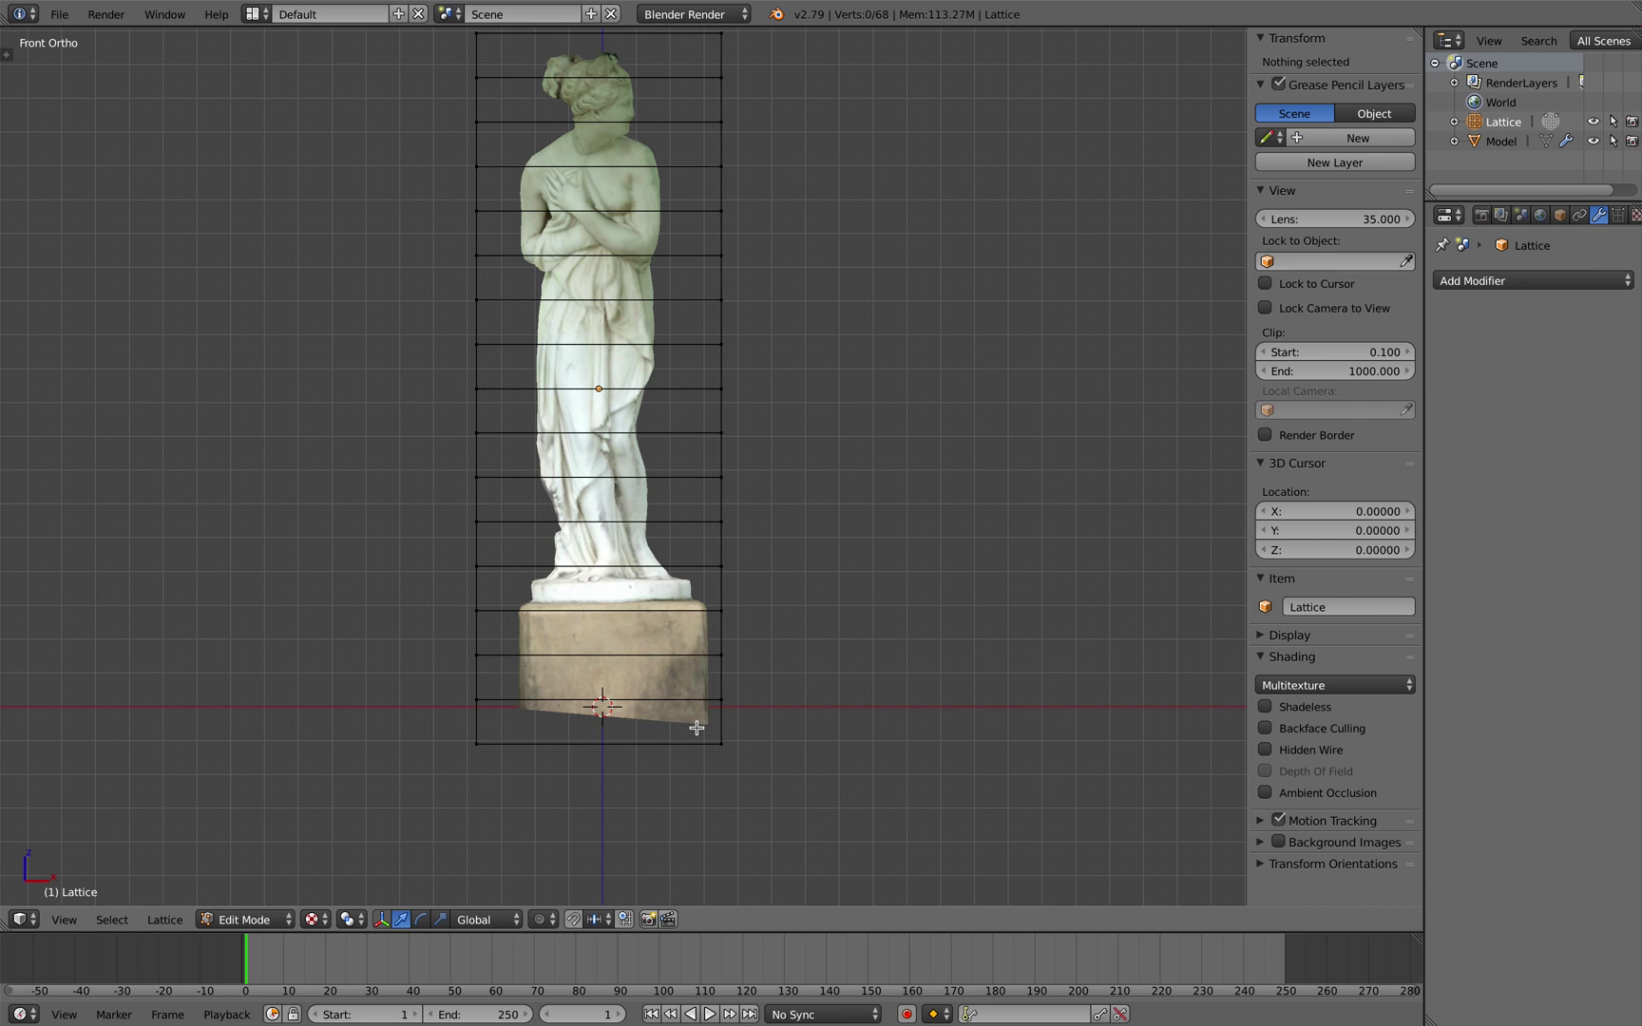
{"action": "right_click", "coordinate": [721, 743]}
{"action": "scroll", "coordinate": [779, 689], "scroll_direction": "up", "scroll_amount": 2}
{"action": "key", "text": "g"}
{"action": "key", "text": "z"}
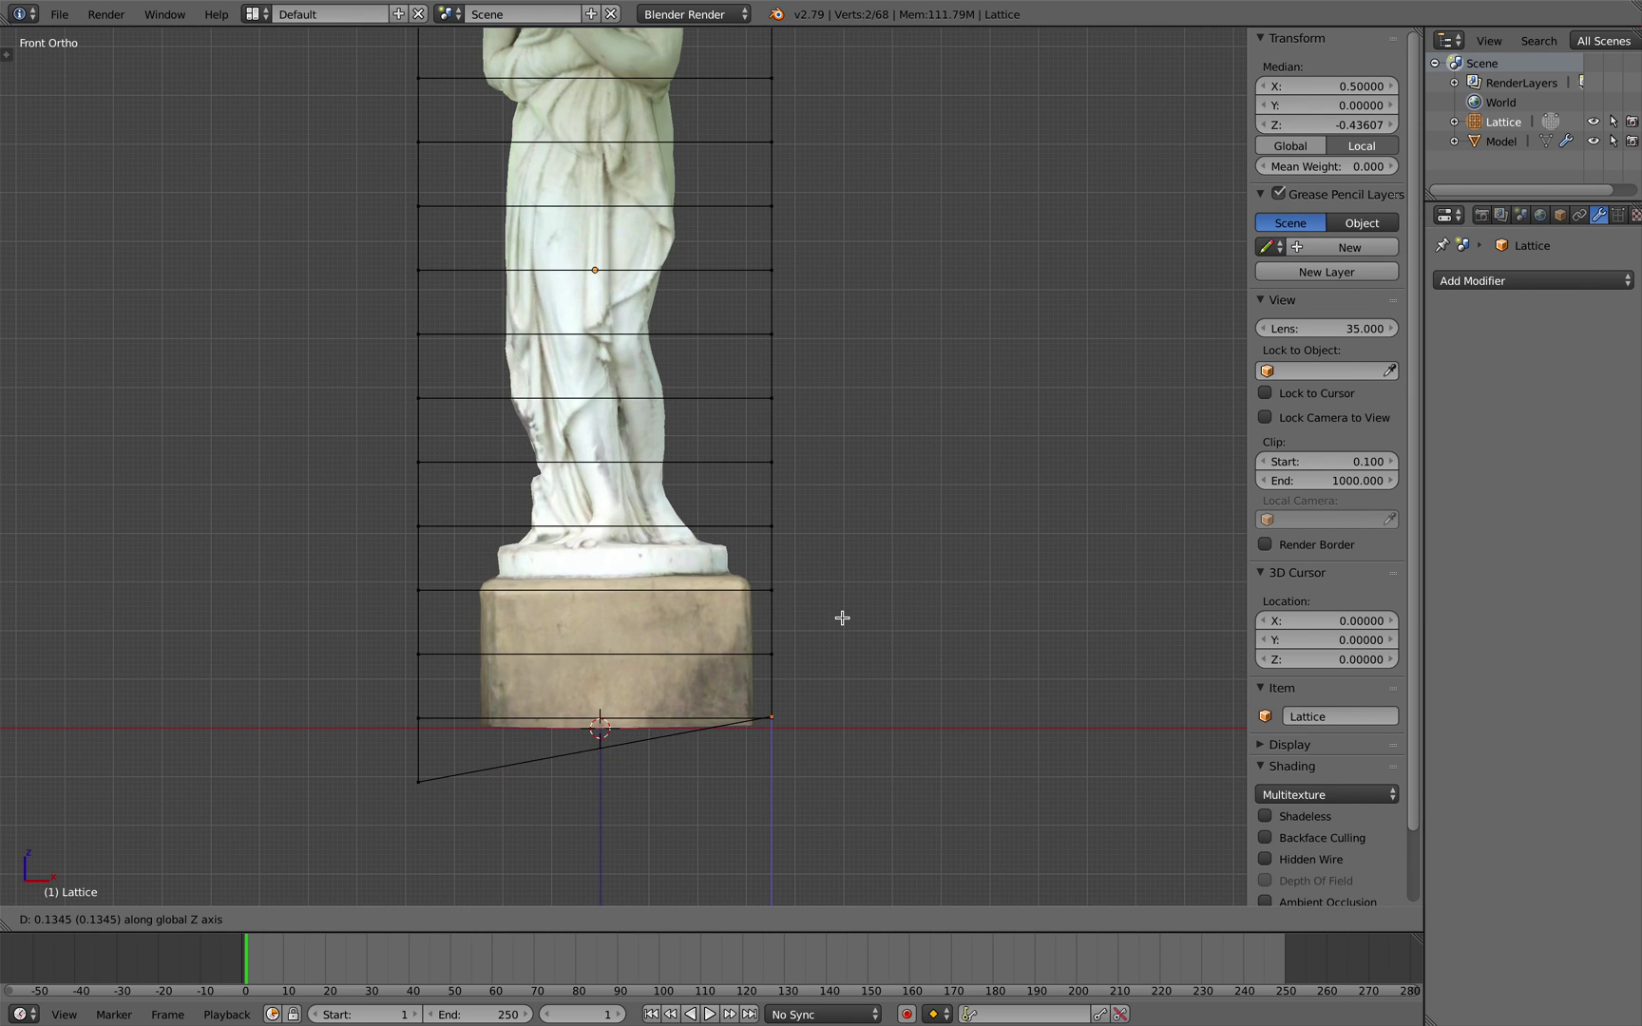
{"action": "left_click", "coordinate": [842, 620]}
- Raise the lattice's bottom corner points on the -X side slightly along Z to about -0.496 local
{"action": "scroll", "coordinate": [504, 846], "scroll_direction": "up", "scroll_amount": 3}
{"action": "scroll", "coordinate": [484, 828], "scroll_direction": "down", "scroll_amount": 2}
{"action": "middle_click_drag", "start_coordinate": [443, 809], "coordinate": [450, 653], "text": "shift"}
{"action": "scroll", "coordinate": [450, 653], "scroll_direction": "up", "scroll_amount": 2}
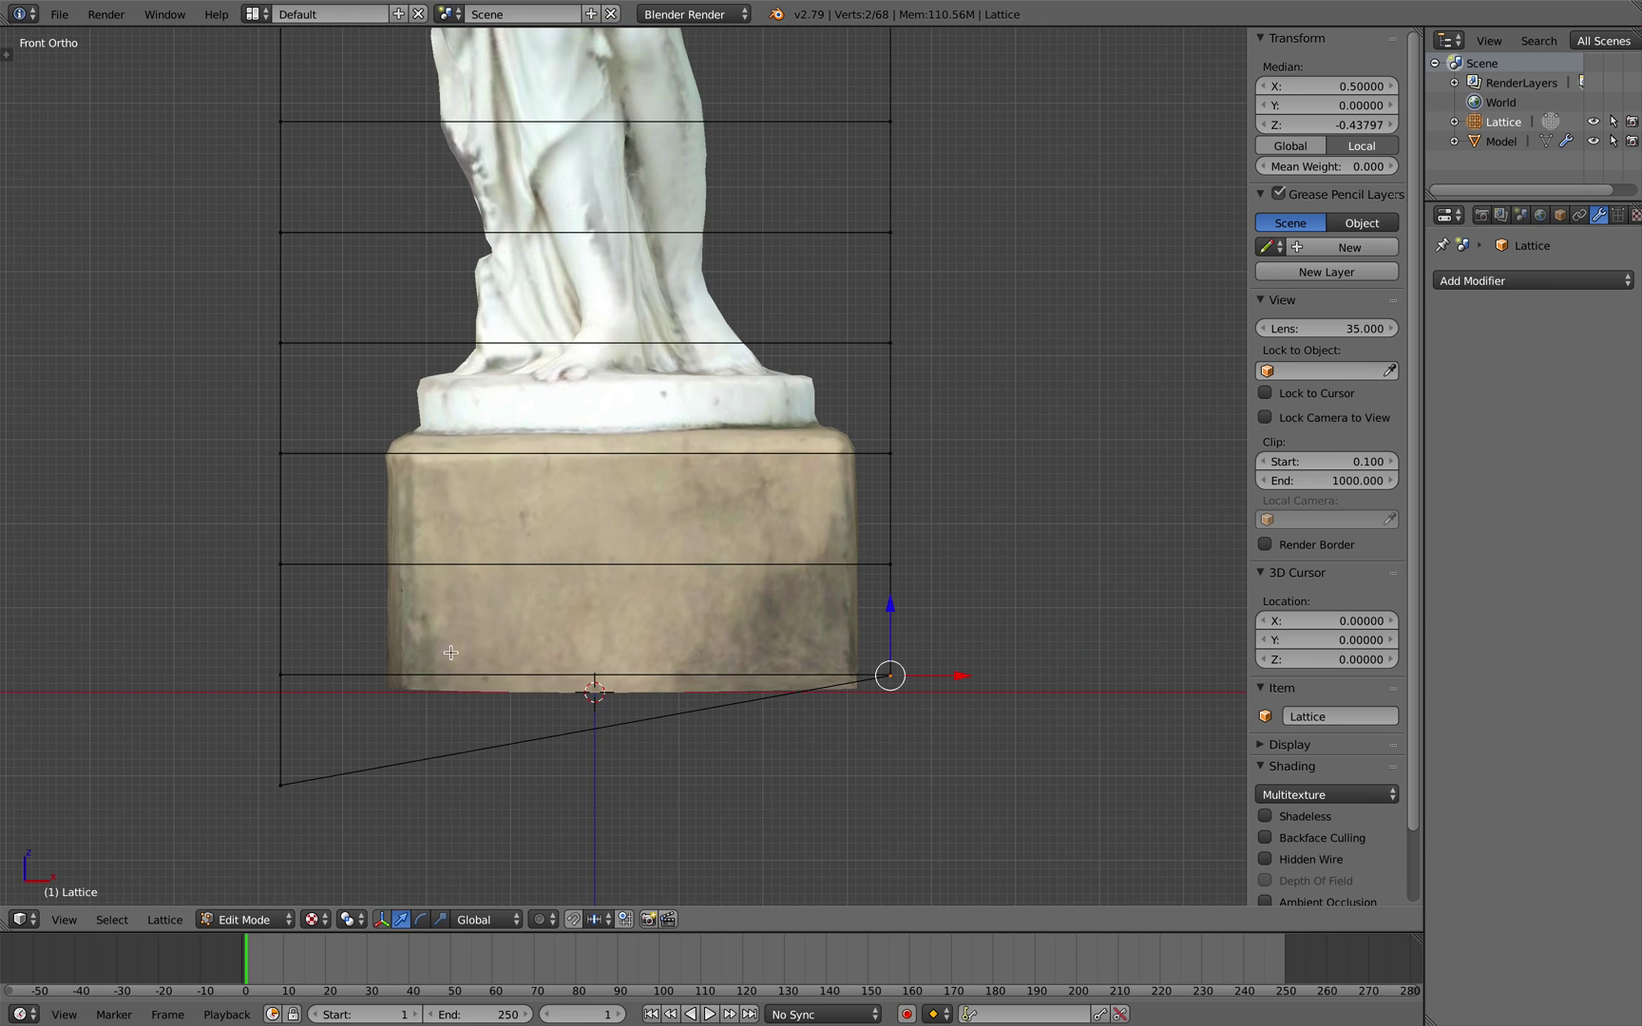
{"action": "right_click", "coordinate": [294, 786]}
{"action": "key", "text": "g"}
{"action": "key", "text": "x"}
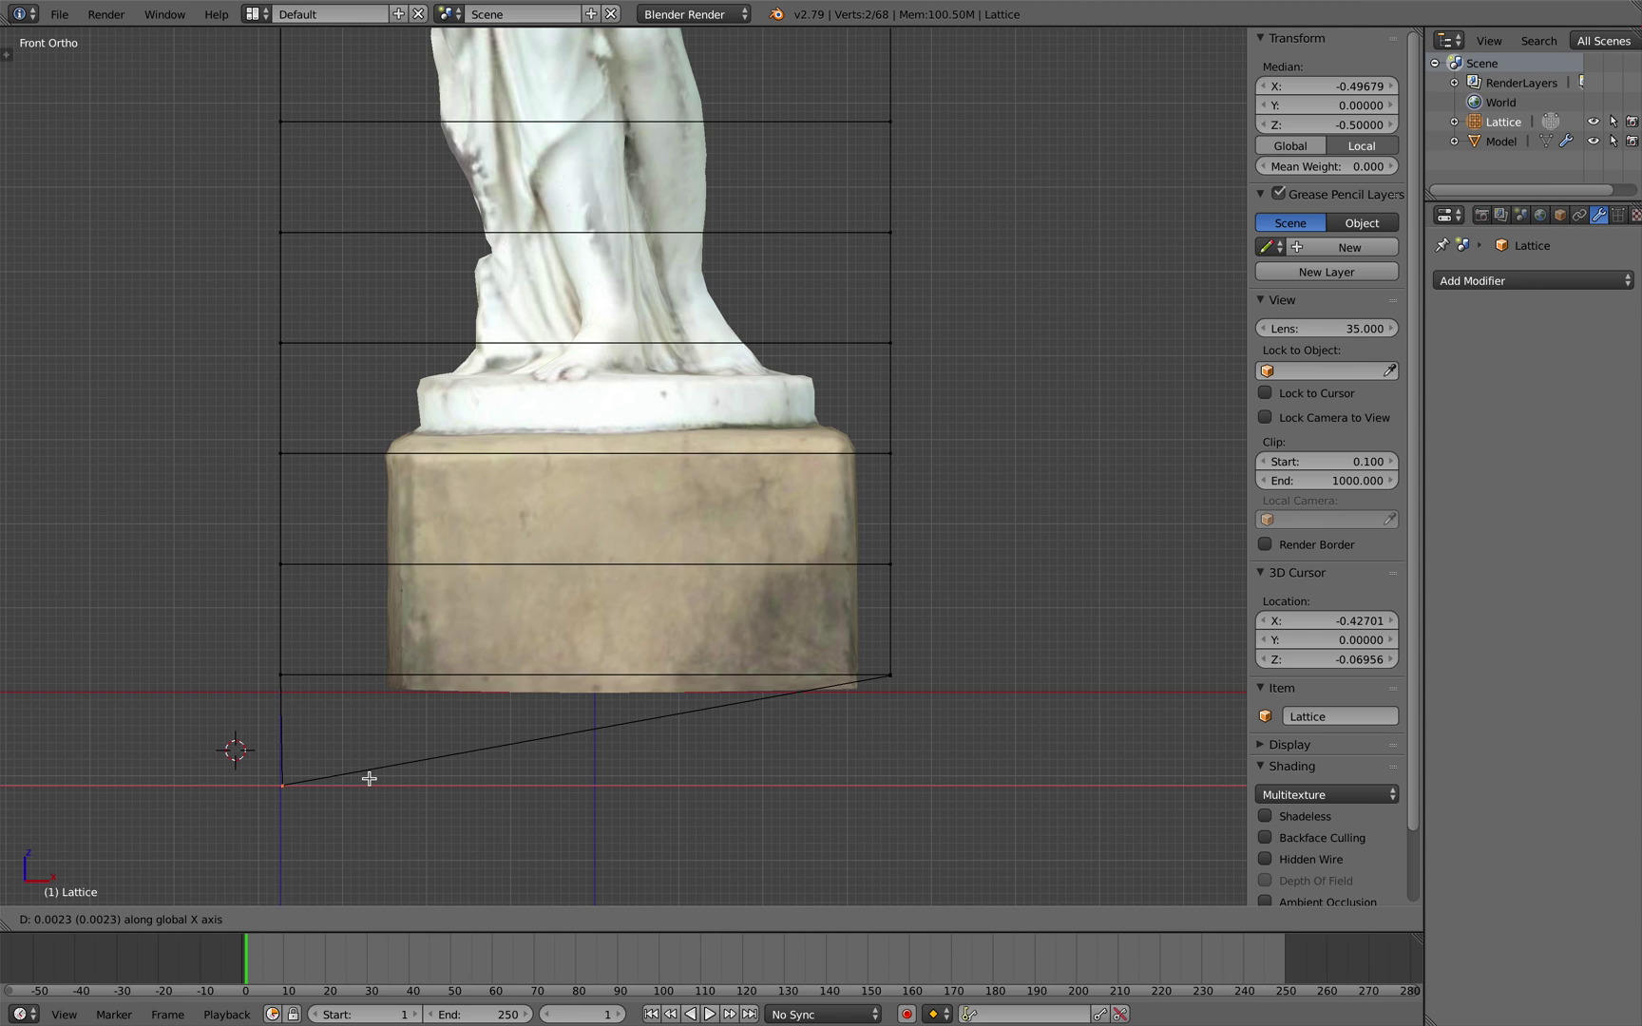
{"action": "left_click", "coordinate": [361, 748]}
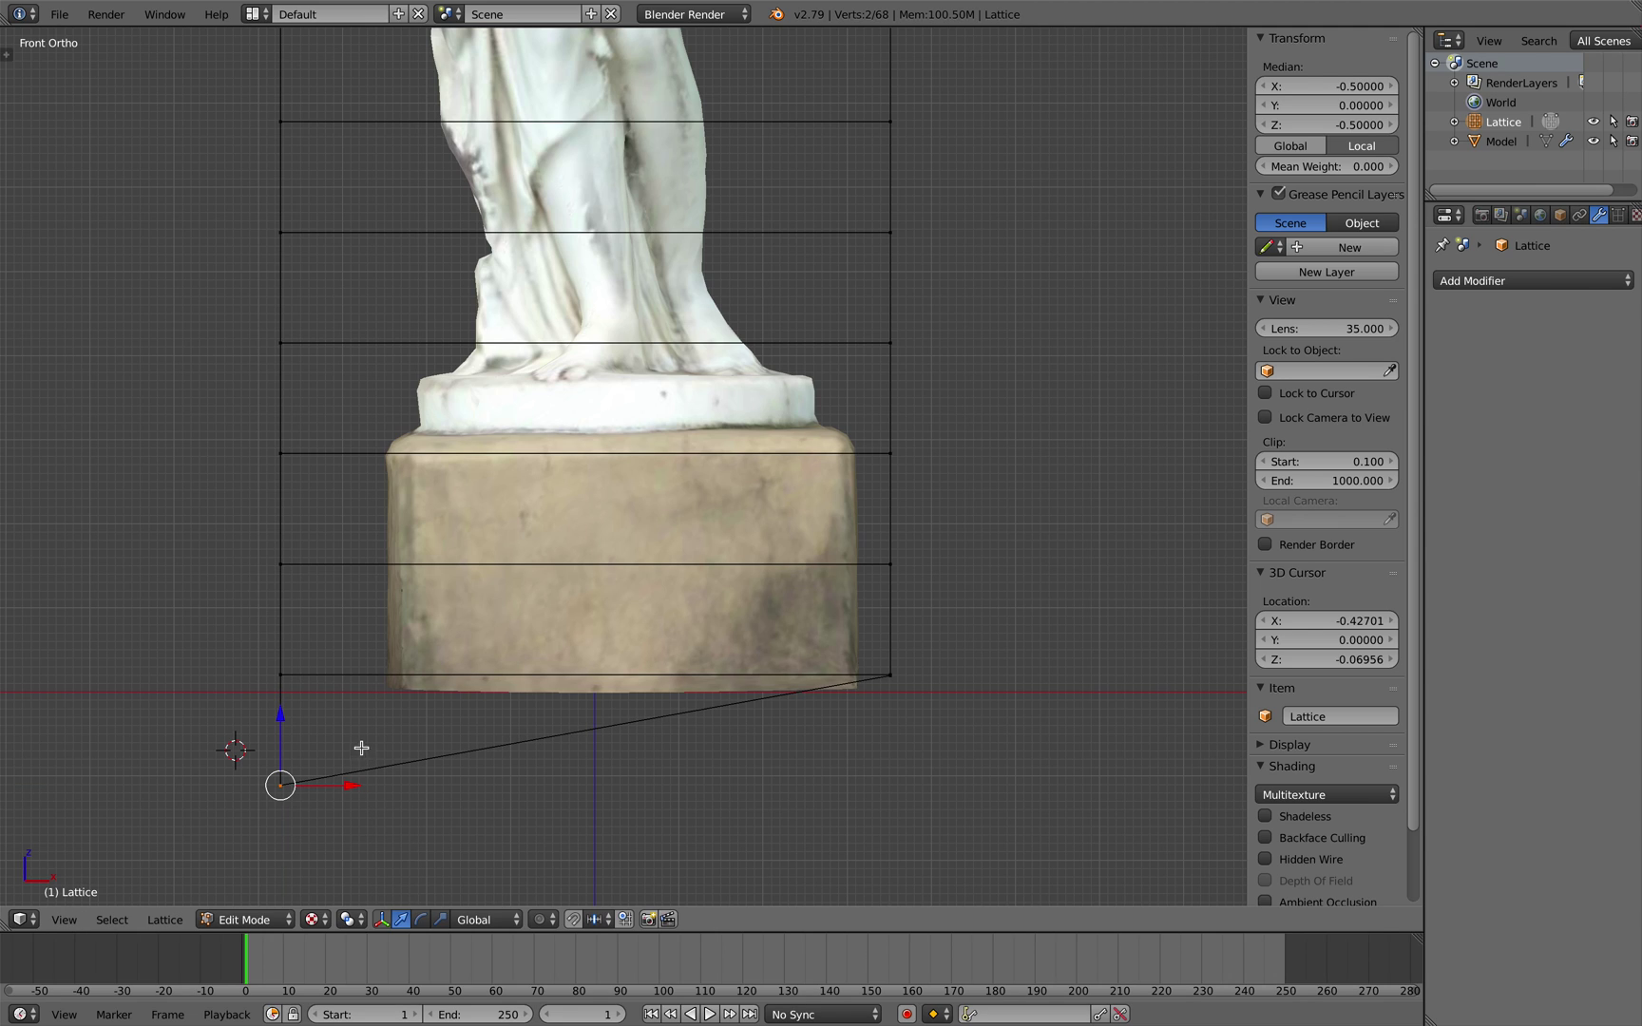
{"action": "key", "text": "g"}
{"action": "key", "text": "z"}
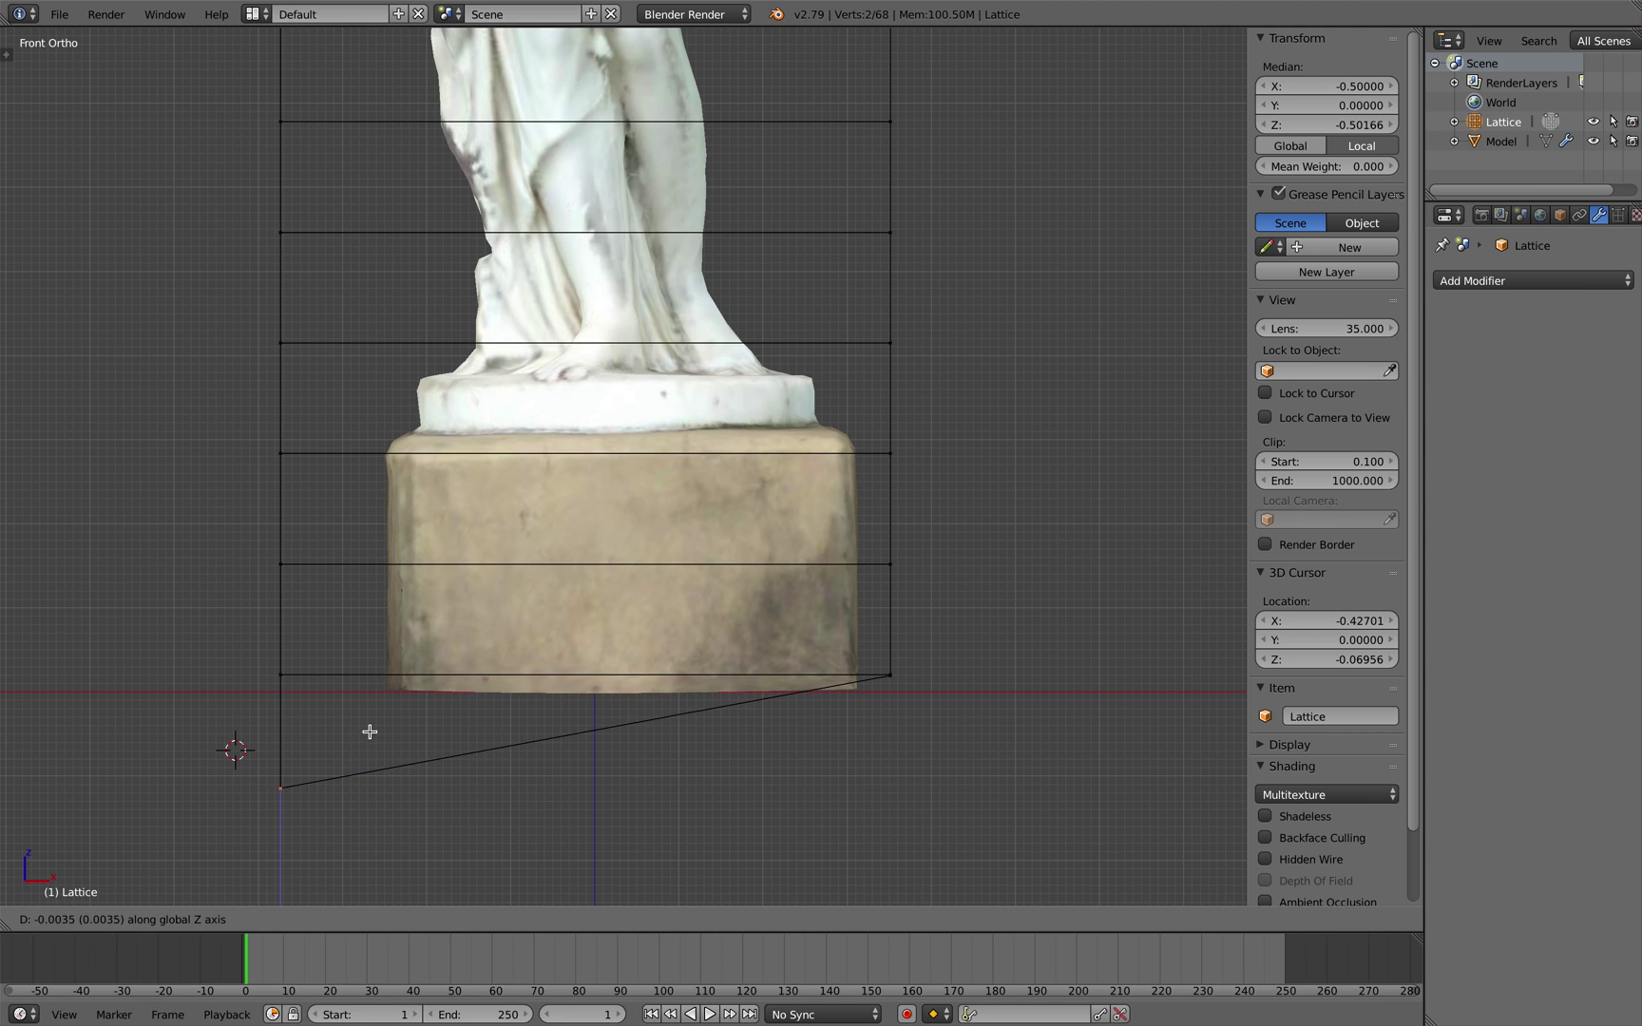
{"action": "left_click", "coordinate": [370, 724]}
{"action": "scroll", "coordinate": [639, 444], "scroll_direction": "down", "scroll_amount": 3}
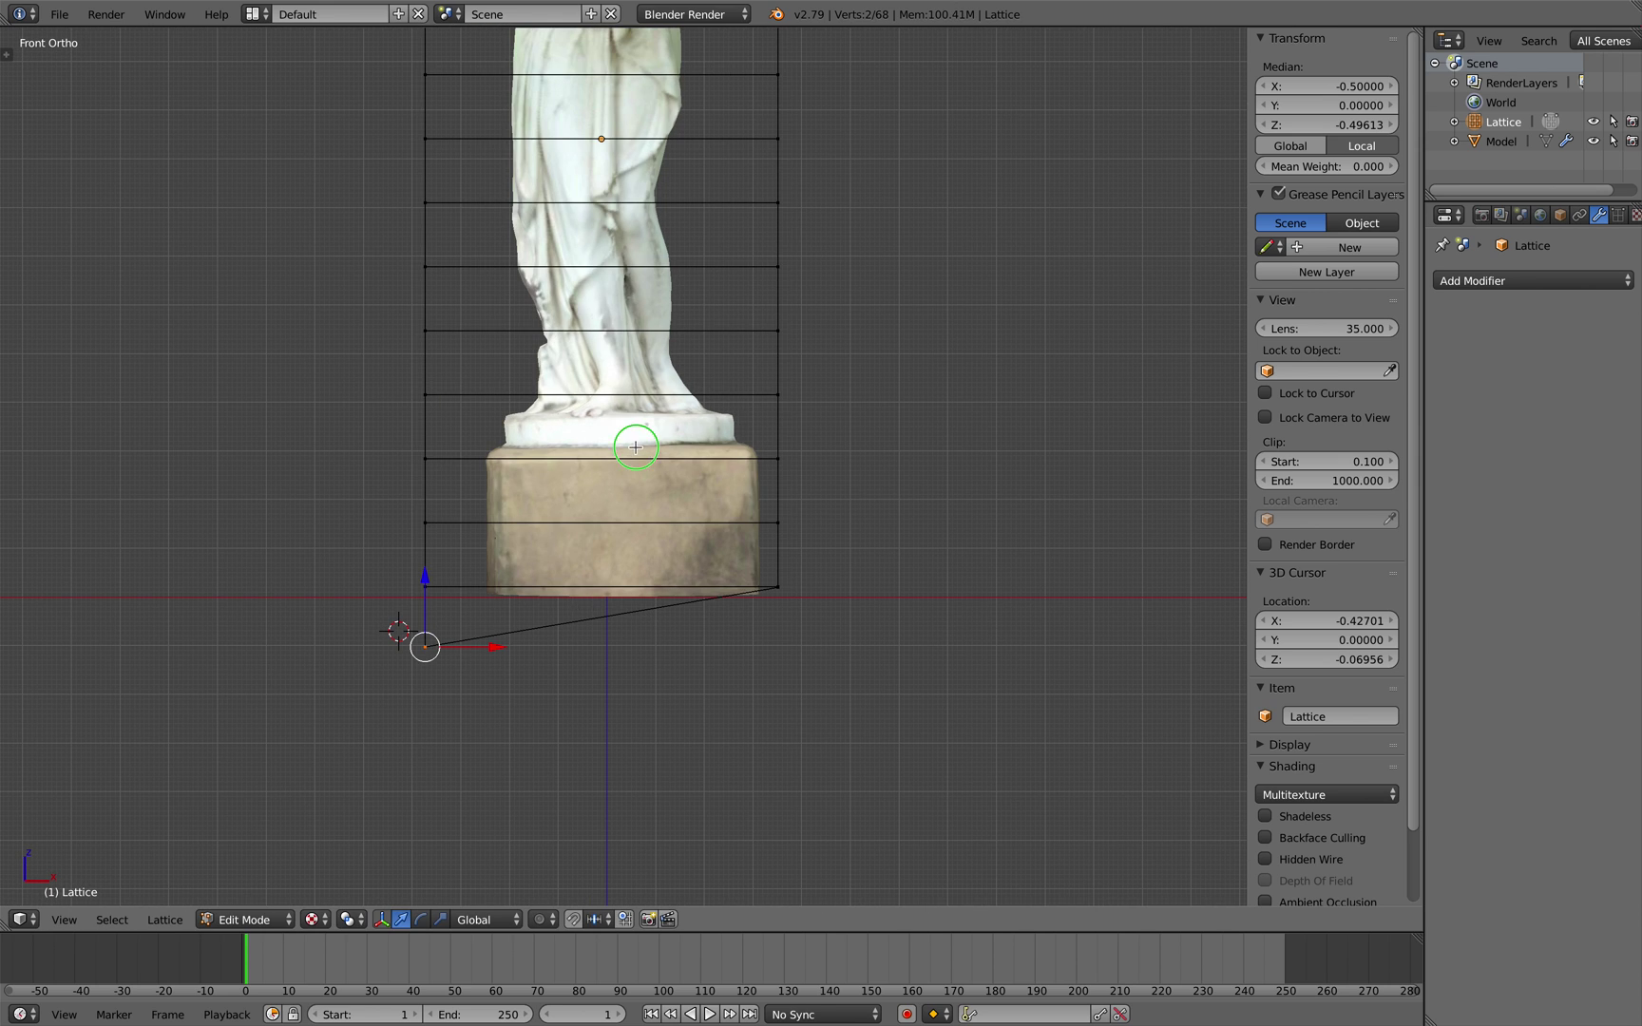
- Leave lattice editing and apply the Lattice modifier on the statue model
{"action": "key", "text": "Tab"}
{"action": "scroll", "coordinate": [639, 446], "scroll_direction": "down", "scroll_amount": 2}
{"action": "middle_click_drag", "start_coordinate": [646, 440], "coordinate": [673, 546]}
{"action": "right_click", "coordinate": [656, 448]}
{"action": "scroll", "coordinate": [673, 448], "scroll_direction": "down", "scroll_amount": 3}
{"action": "middle_click_drag", "start_coordinate": [714, 548], "coordinate": [664, 552]}
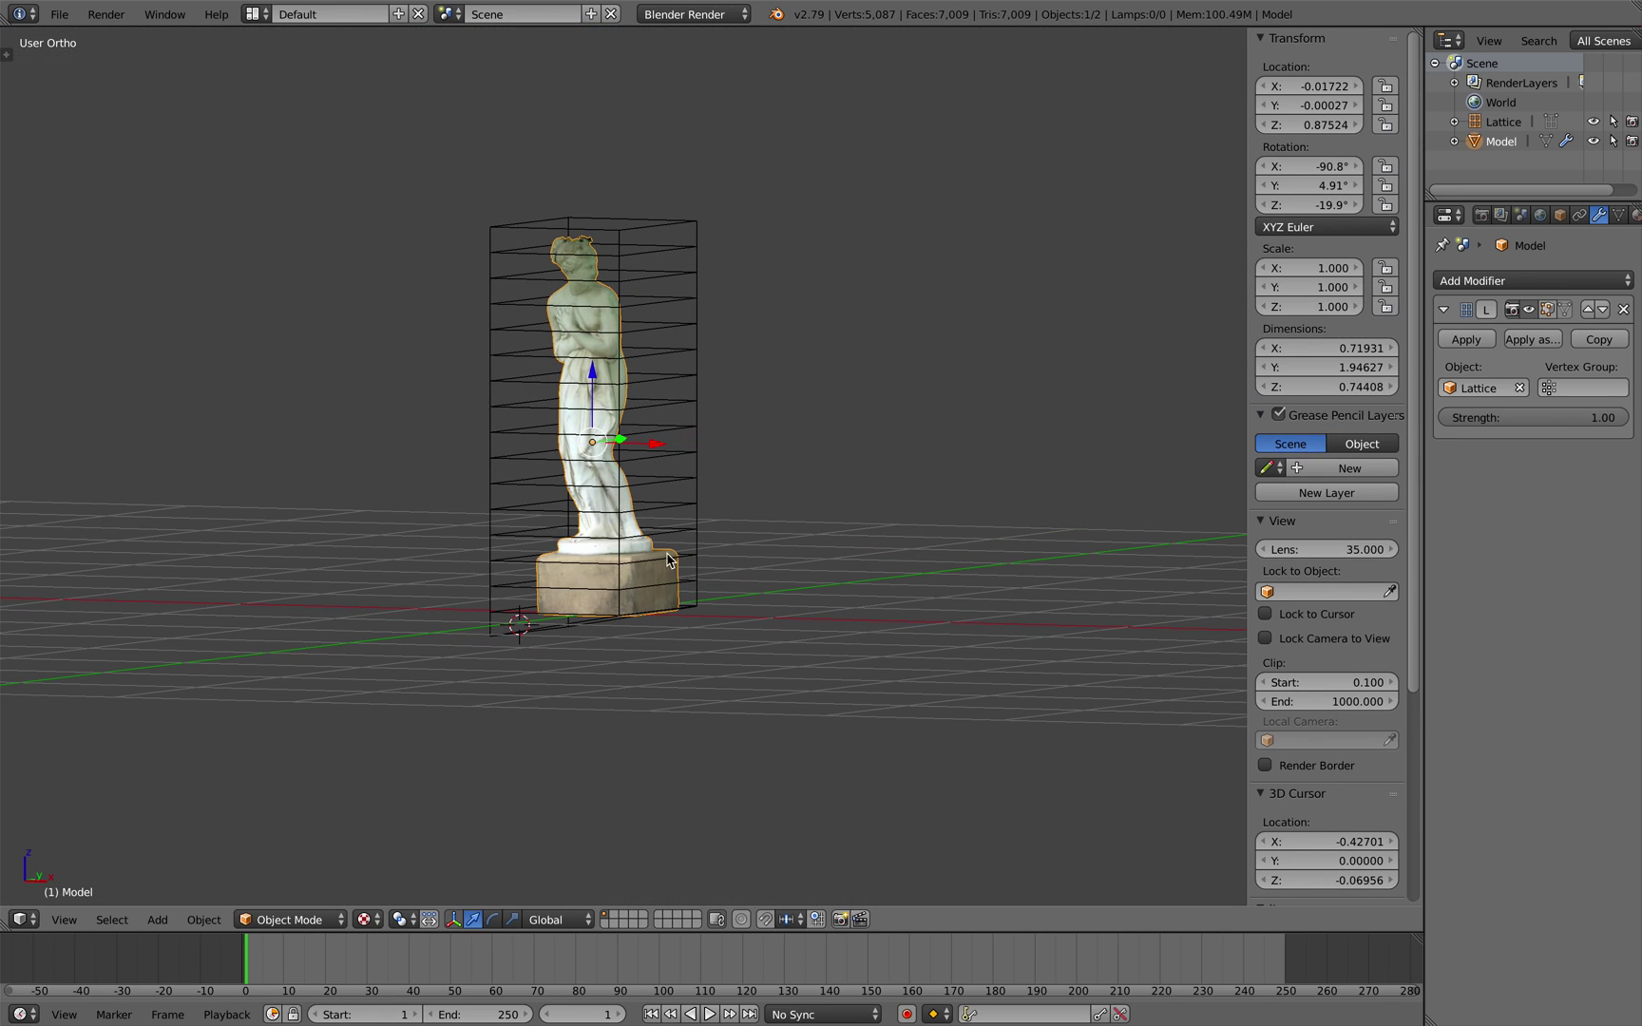
{"action": "left_click", "coordinate": [1478, 340]}
- Delete the lattice object, save the file over the existing one, and select the statue model
{"action": "scroll", "coordinate": [887, 470], "scroll_direction": "up", "scroll_amount": 3}
{"action": "middle_click_drag", "start_coordinate": [732, 483], "coordinate": [663, 558]}
{"action": "right_click", "coordinate": [708, 451]}
{"action": "key", "text": "x"}
{"action": "left_click", "coordinate": [678, 436]}
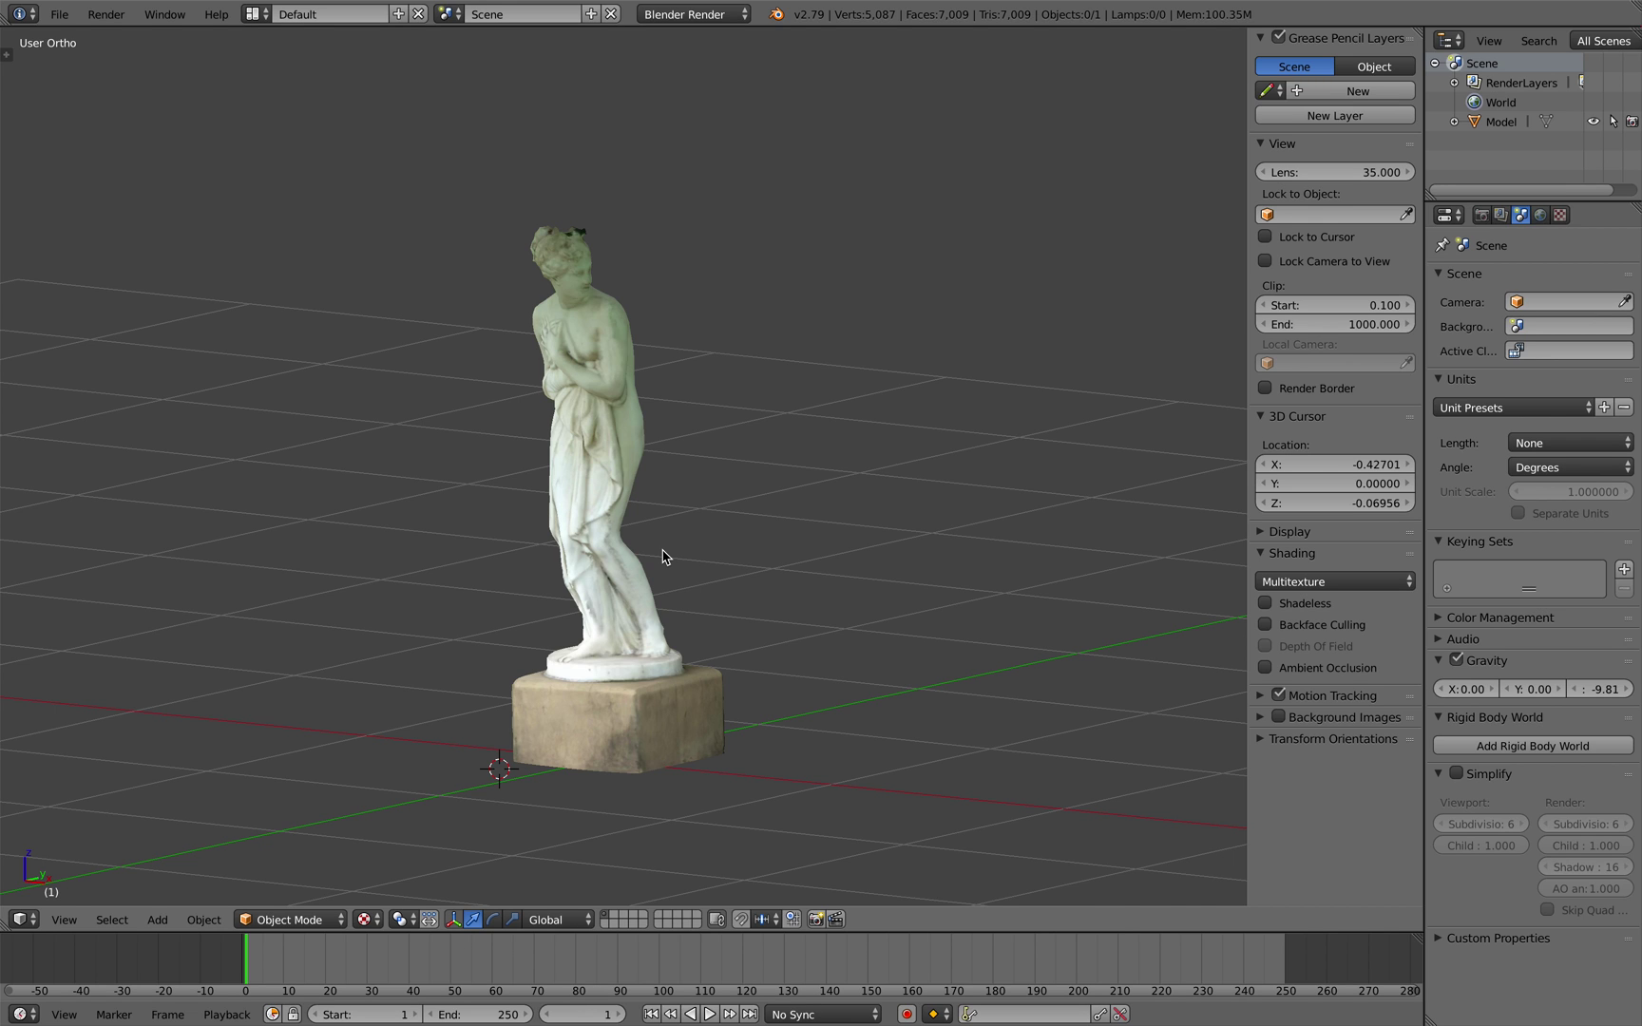
{"action": "middle_click_drag", "start_coordinate": [663, 558], "coordinate": [662, 566]}
{"action": "key", "text": "ctrl+s"}
{"action": "left_click", "coordinate": [664, 570]}
{"action": "middle_click_drag", "start_coordinate": [653, 632], "coordinate": [661, 628]}
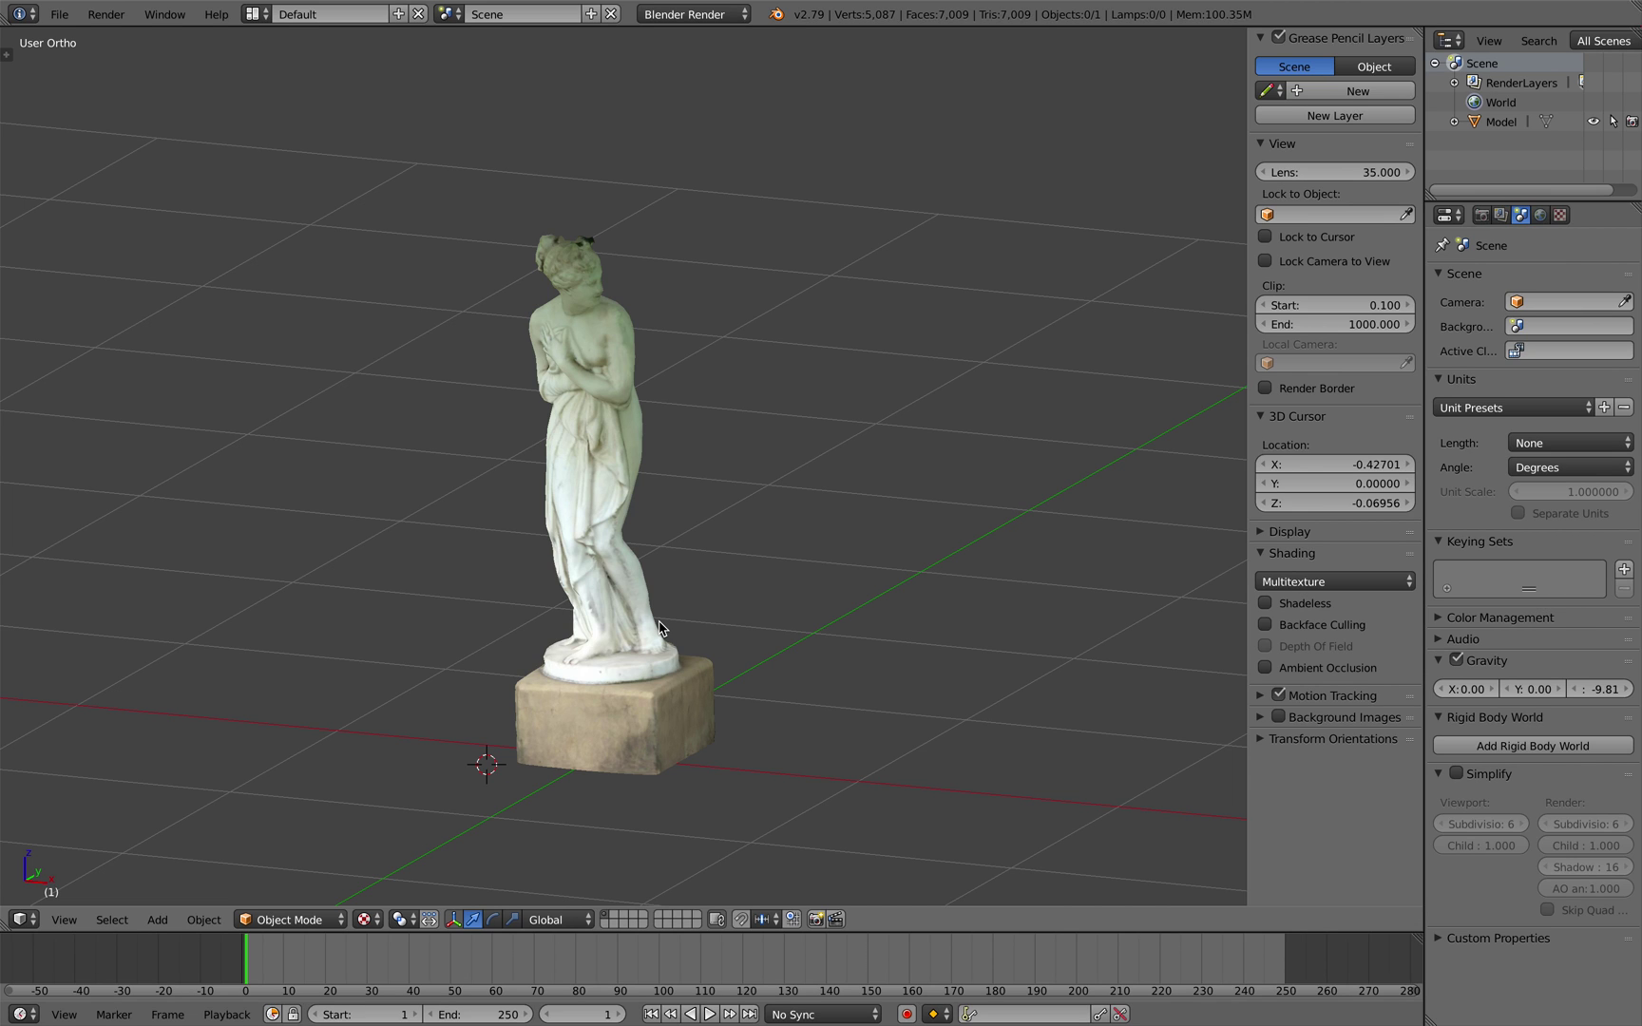
{"action": "mouse_move", "coordinate": [662, 624]}
{"action": "middle_mouse_down"}
{"action": "mouse_move", "coordinate": [683, 627]}
{"action": "mouse_move", "coordinate": [656, 612]}
{"action": "mouse_move", "coordinate": [726, 539]}
{"action": "mouse_move", "coordinate": [739, 548]}
{"action": "mouse_move", "coordinate": [719, 534]}
{"action": "mouse_move", "coordinate": [668, 637]}
{"action": "middle_mouse_up"}
{"action": "right_click", "coordinate": [655, 612]}
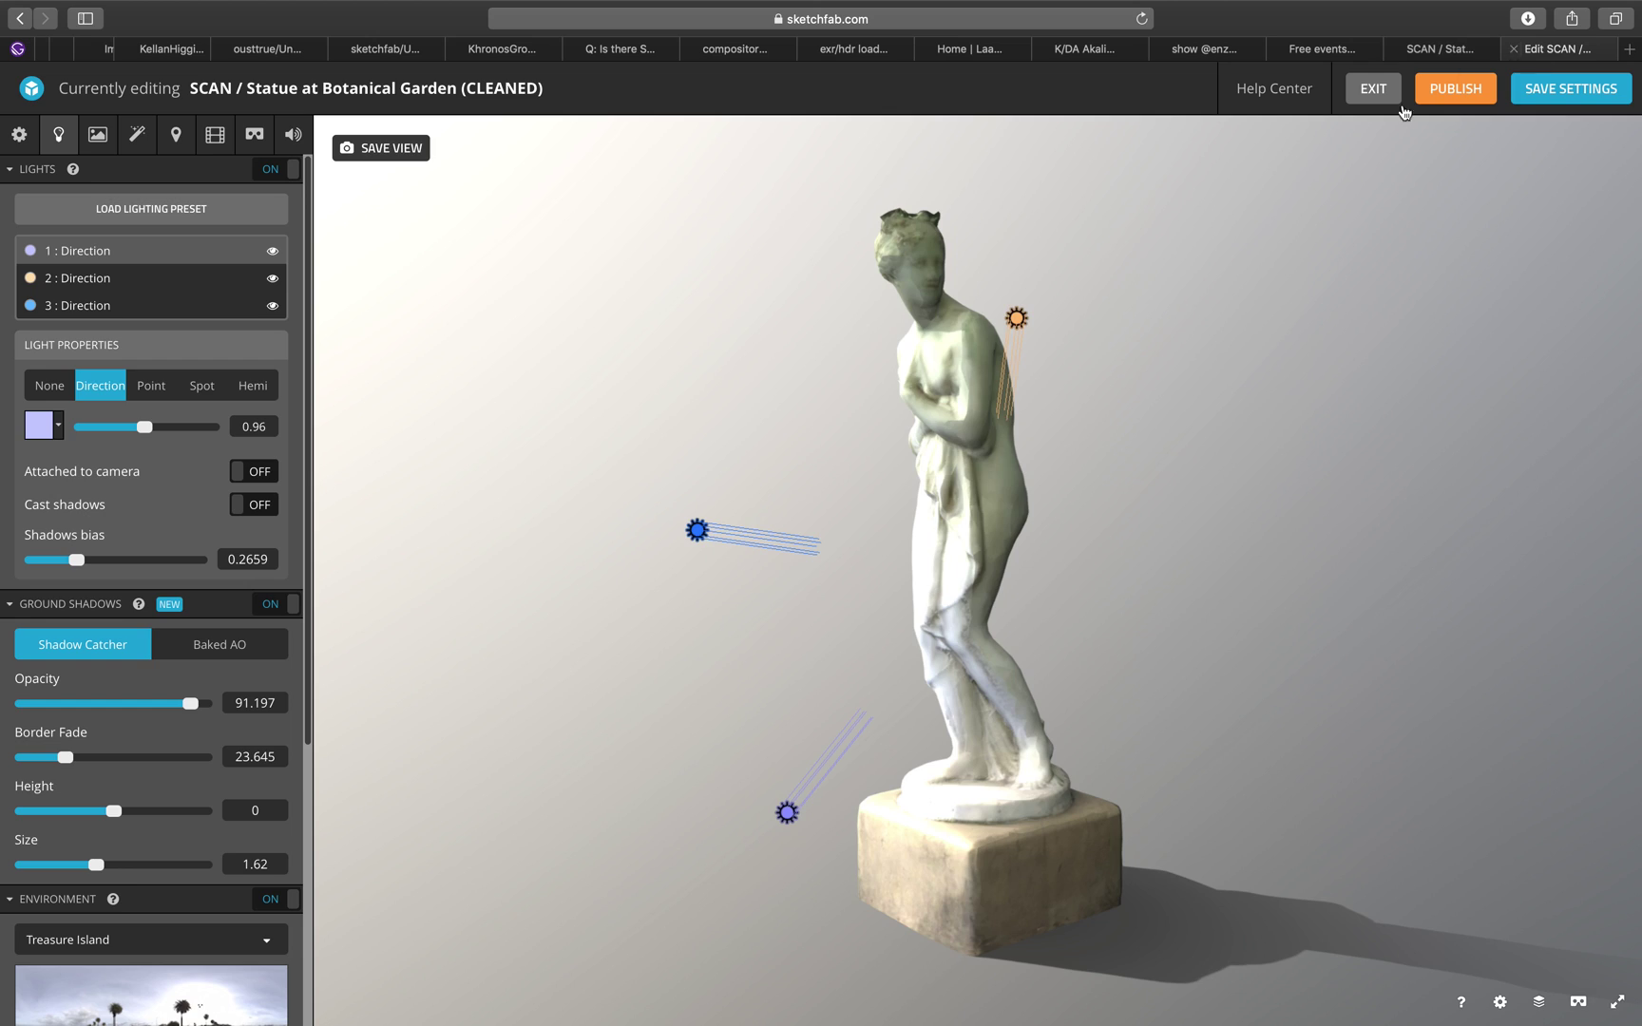
- Switch to the statue's Sketchfab editor, load a different lighting preset, and check the lighting around the model
{"action": "mouse_move", "coordinate": [951, 447]}
{"action": "left_mouse_down"}
{"action": "mouse_move", "coordinate": [924, 448]}
{"action": "mouse_move", "coordinate": [989, 458]}
{"action": "mouse_move", "coordinate": [1023, 355]}
{"action": "left_mouse_up"}
{"action": "left_click", "coordinate": [184, 220]}
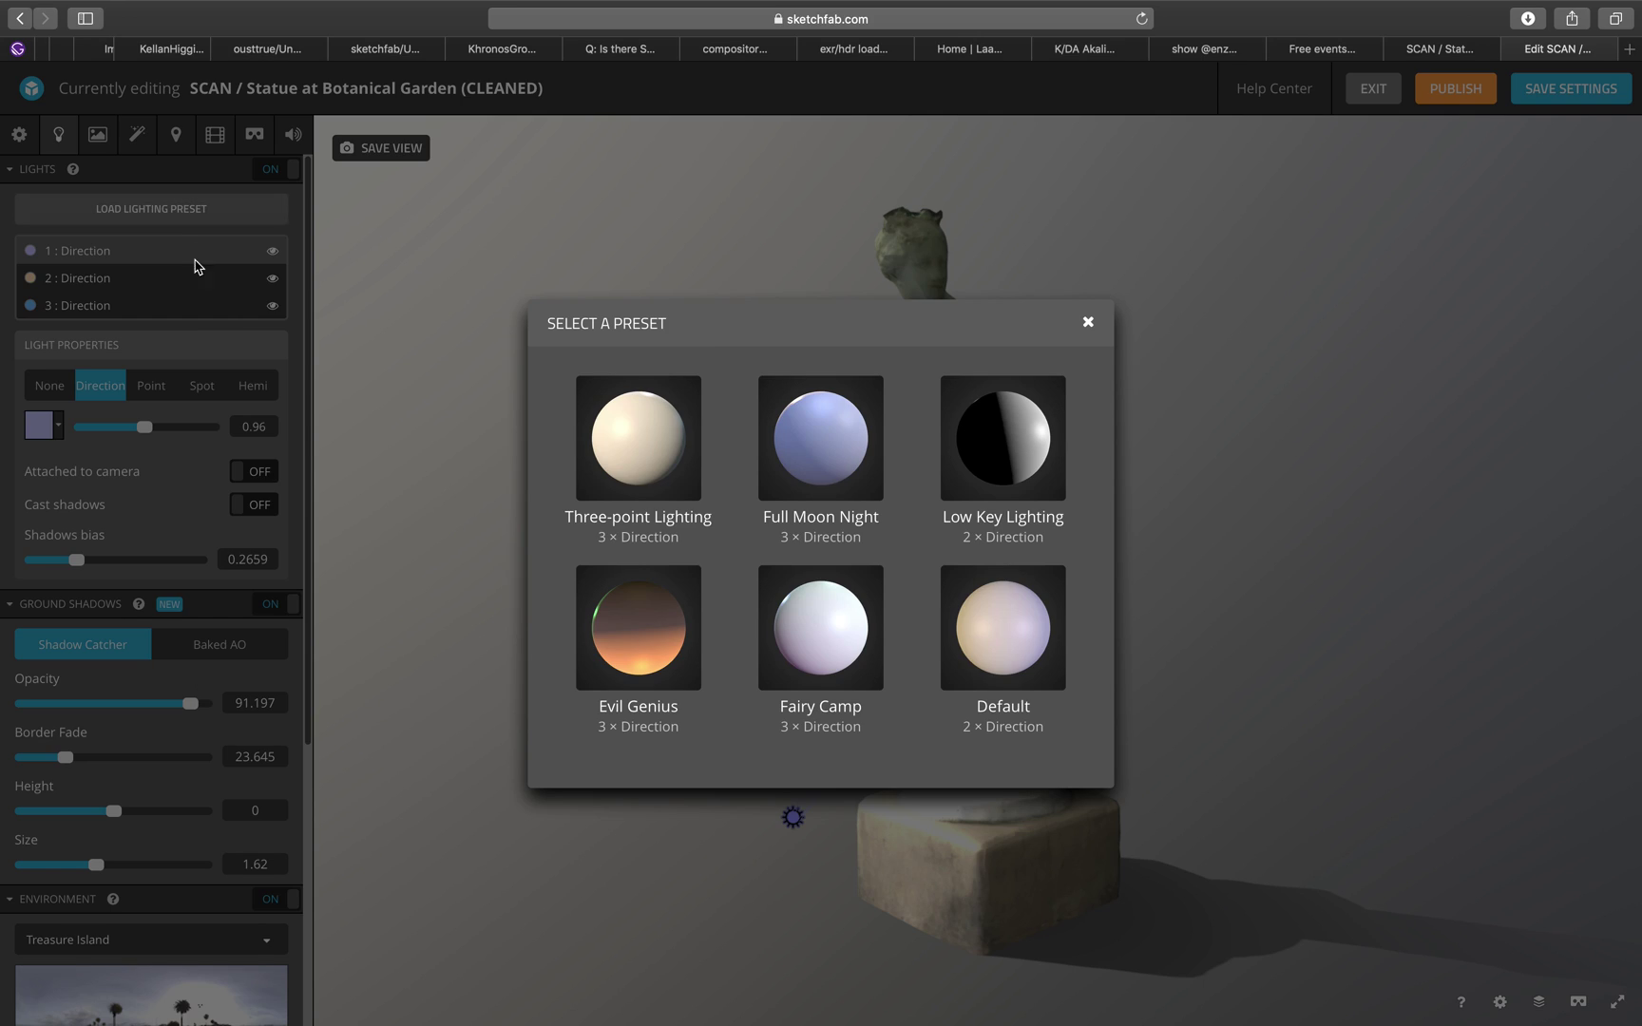
{"action": "left_click", "coordinate": [652, 476]}
{"action": "left_click", "coordinate": [112, 202]}
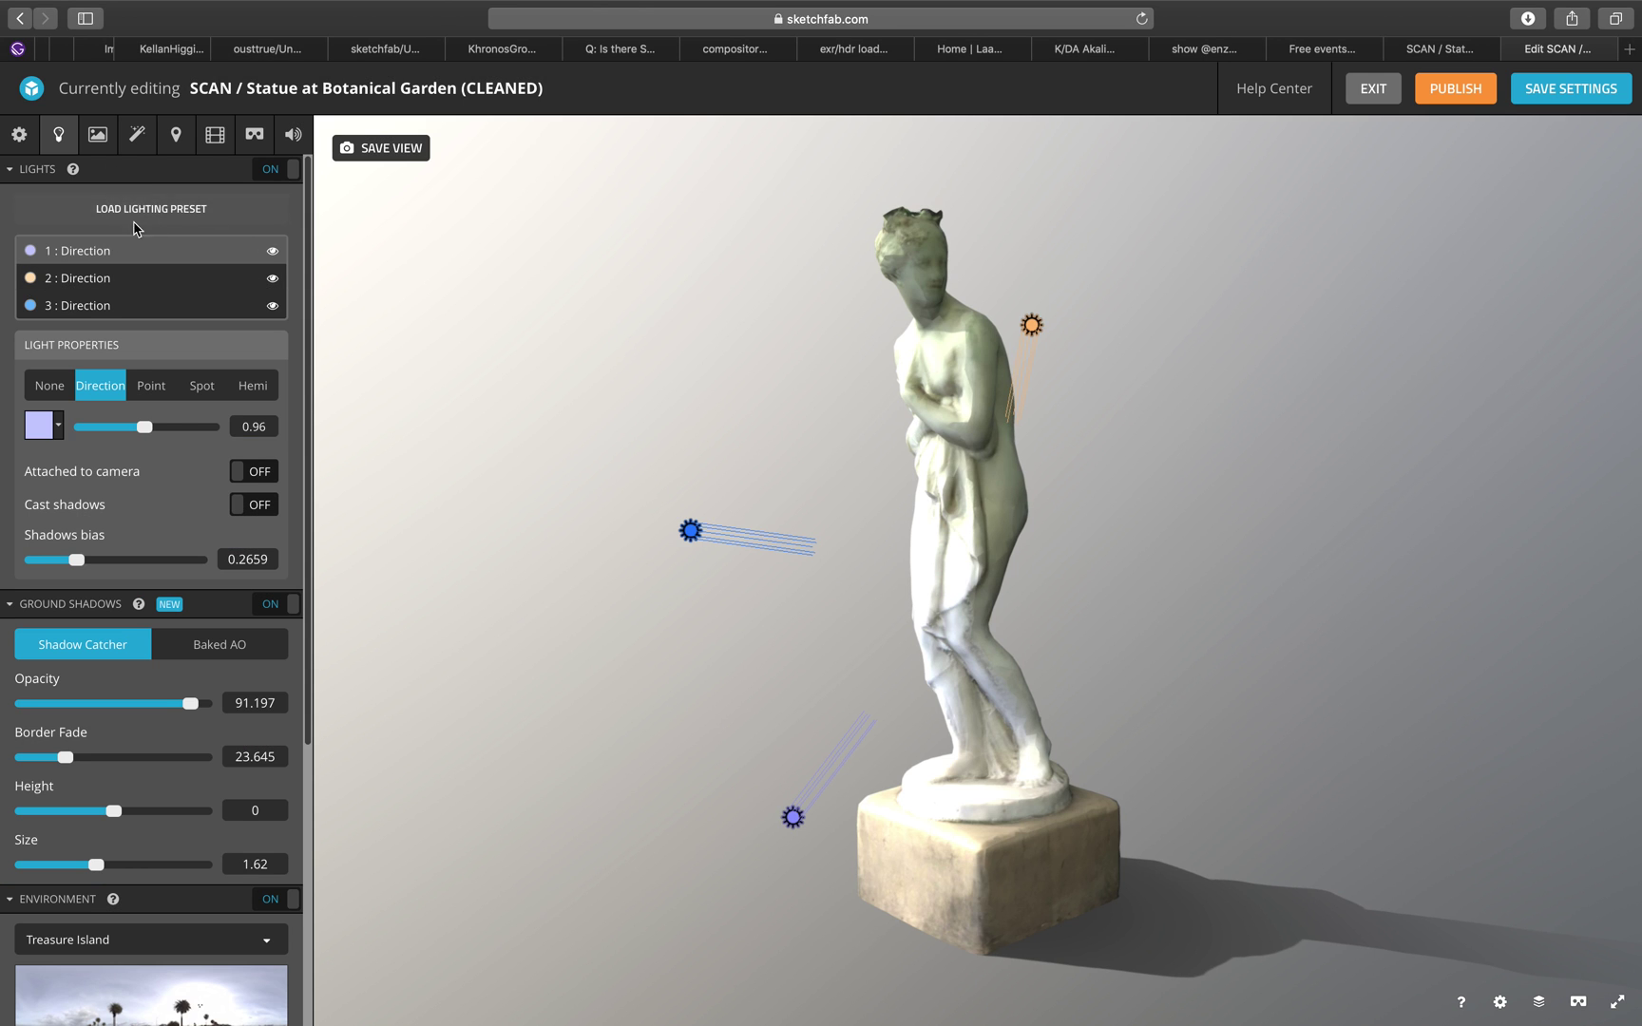
{"action": "left_click", "coordinate": [798, 418]}
{"action": "left_click_drag", "start_coordinate": [1119, 631], "coordinate": [1026, 663]}
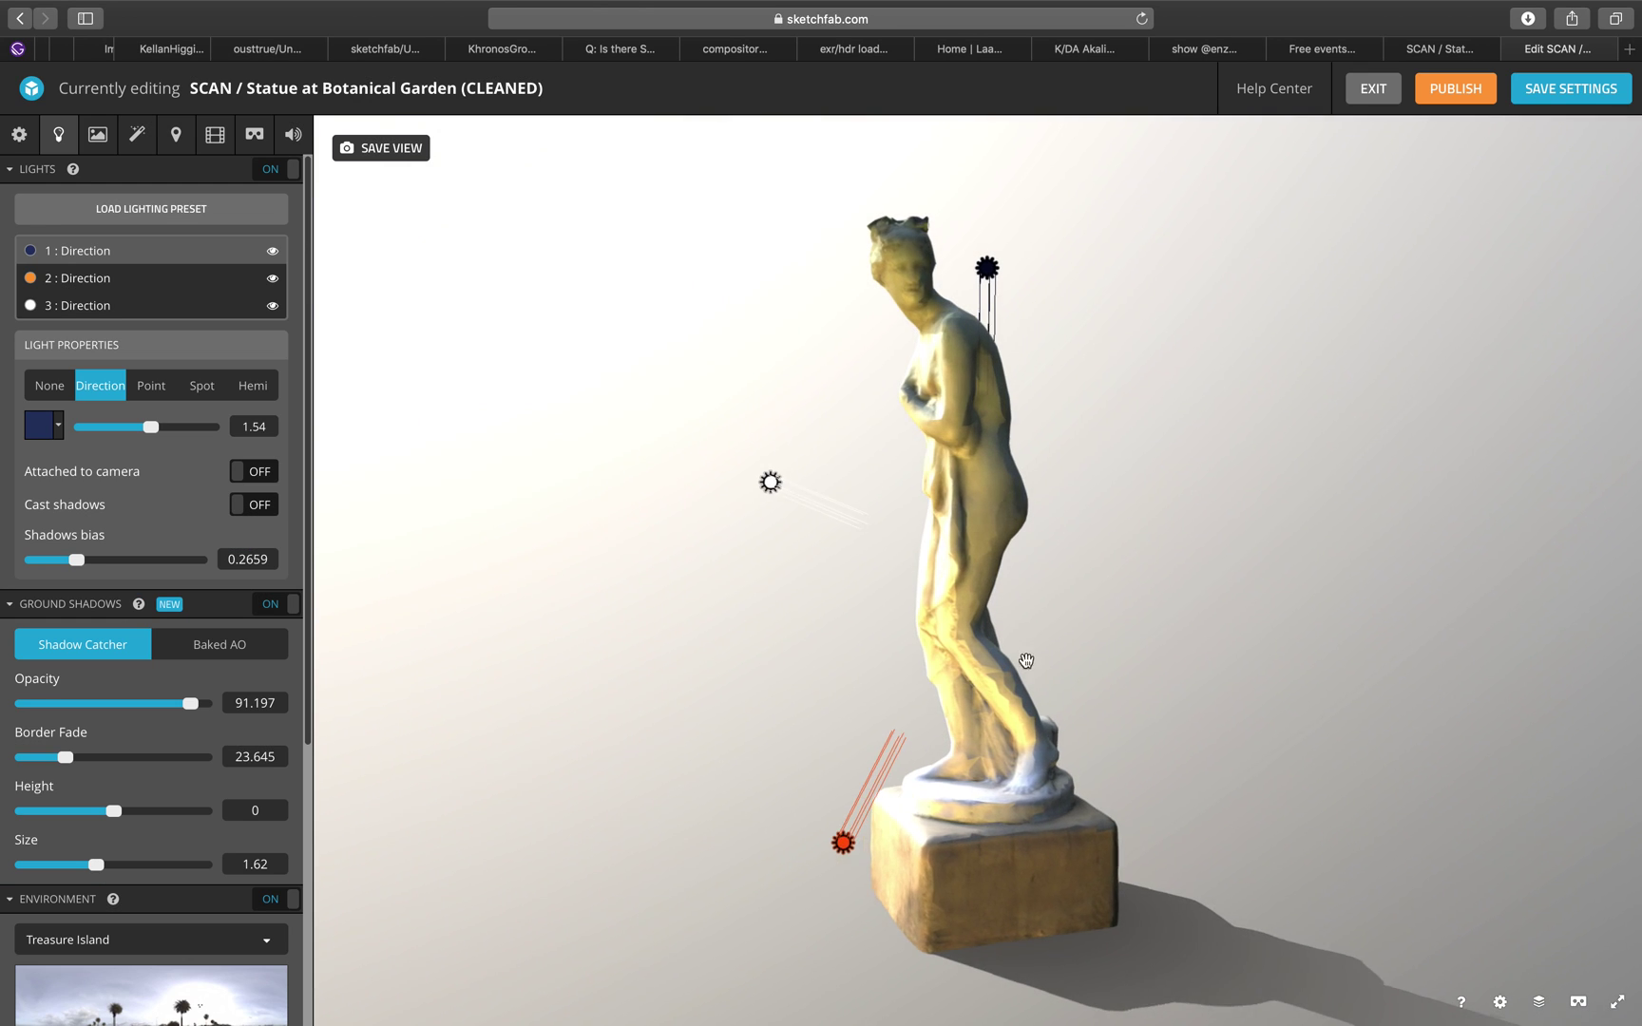
{"action": "scroll", "coordinate": [1050, 807], "scroll_direction": "down", "scroll_amount": 2}
{"action": "left_click_drag", "start_coordinate": [988, 817], "coordinate": [1097, 803]}
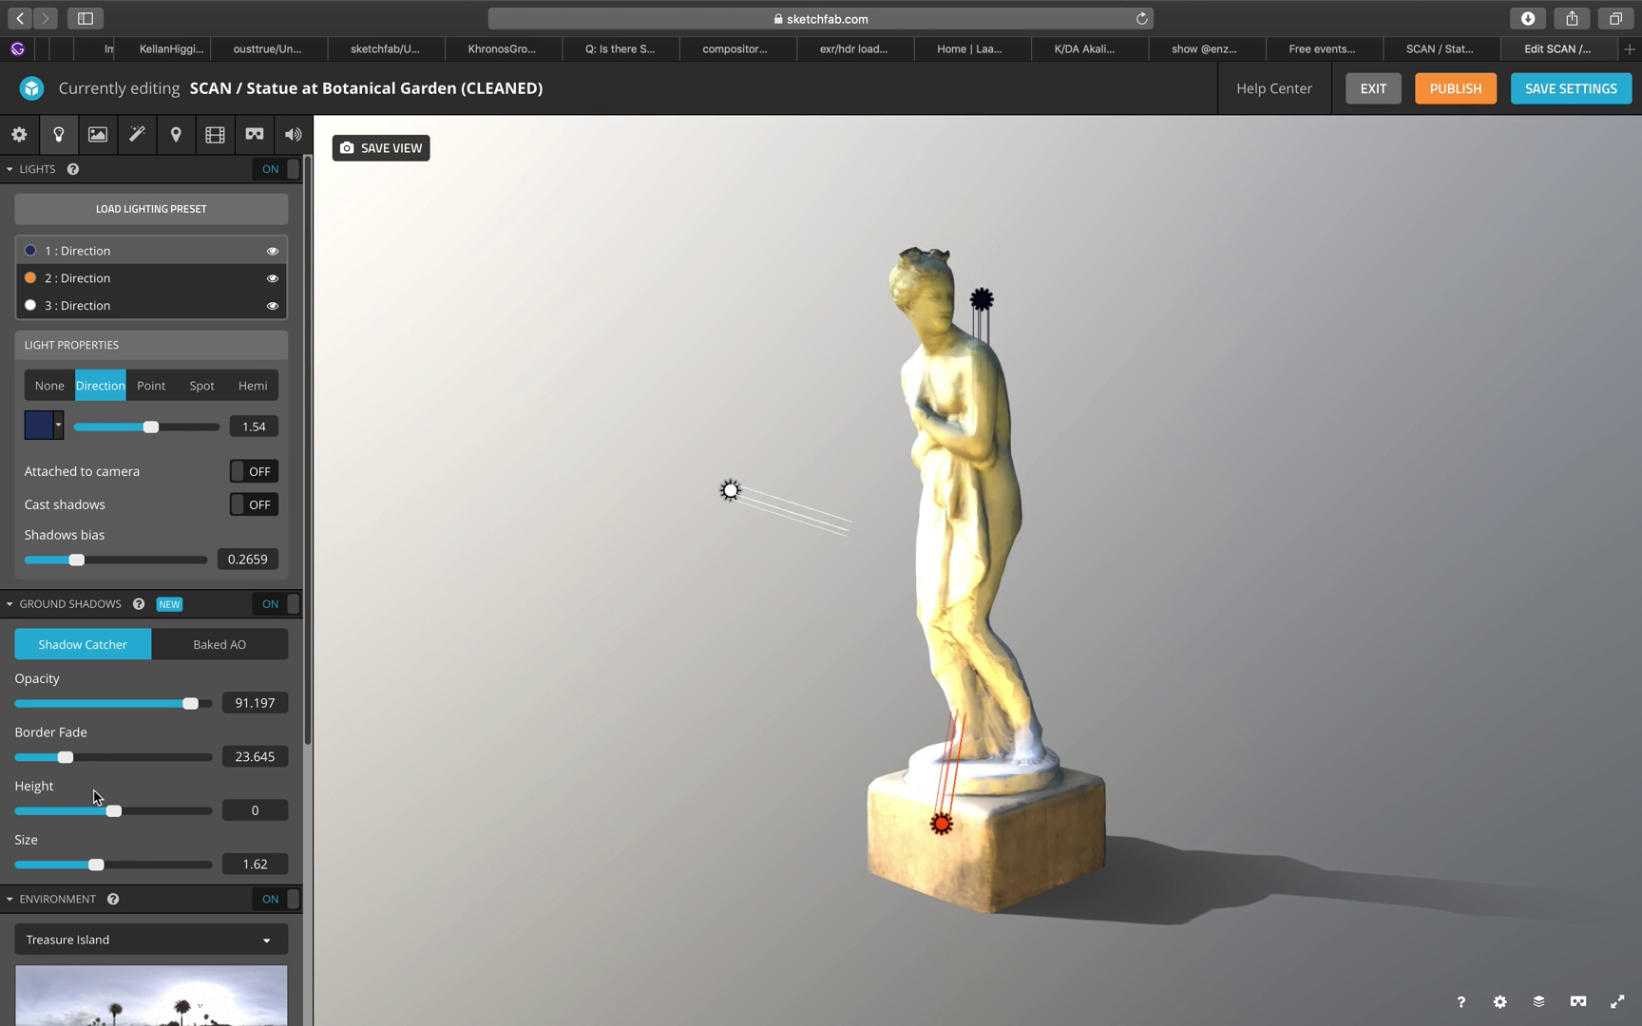
- Set the ground shadow height to 0 and load the Full Moon Night lighting preset
{"action": "left_click_drag", "start_coordinate": [113, 811], "coordinate": [112, 810]}
{"action": "left_click_drag", "start_coordinate": [275, 811], "coordinate": [195, 804]}
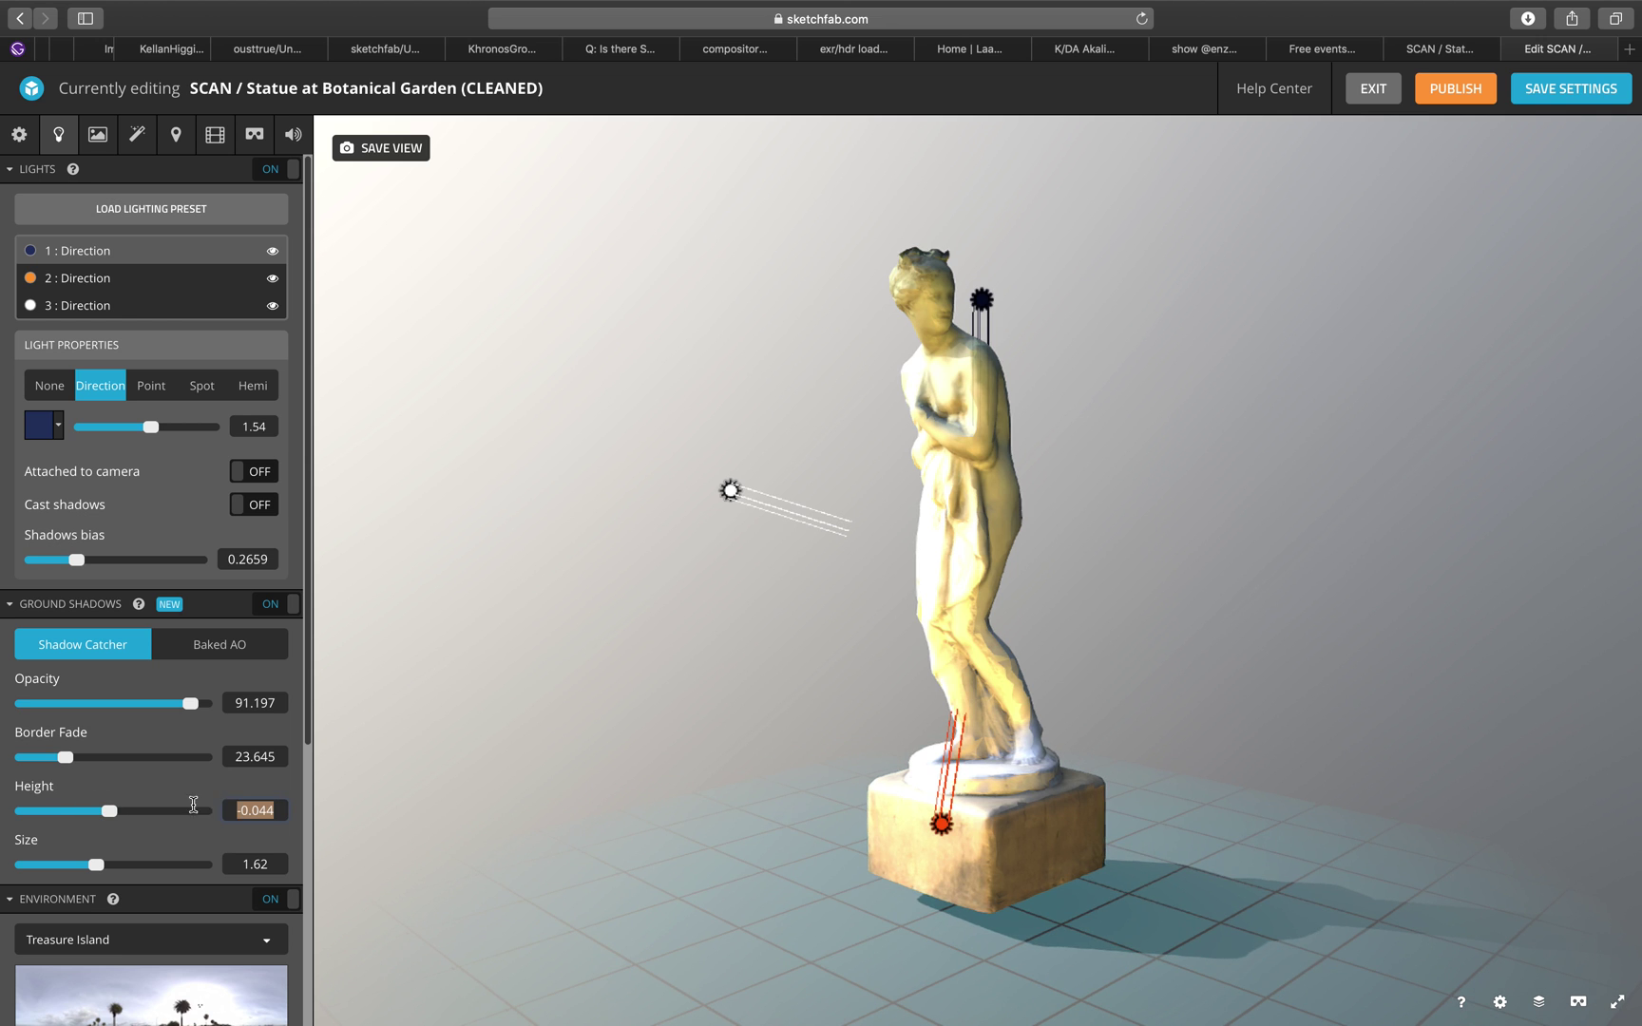
{"action": "type", "text": "0"}
{"action": "mouse_move", "coordinate": [957, 791]}
{"action": "left_mouse_down"}
{"action": "mouse_move", "coordinate": [898, 697]}
{"action": "mouse_move", "coordinate": [958, 825]}
{"action": "left_mouse_up"}
{"action": "left_click", "coordinate": [164, 208]}
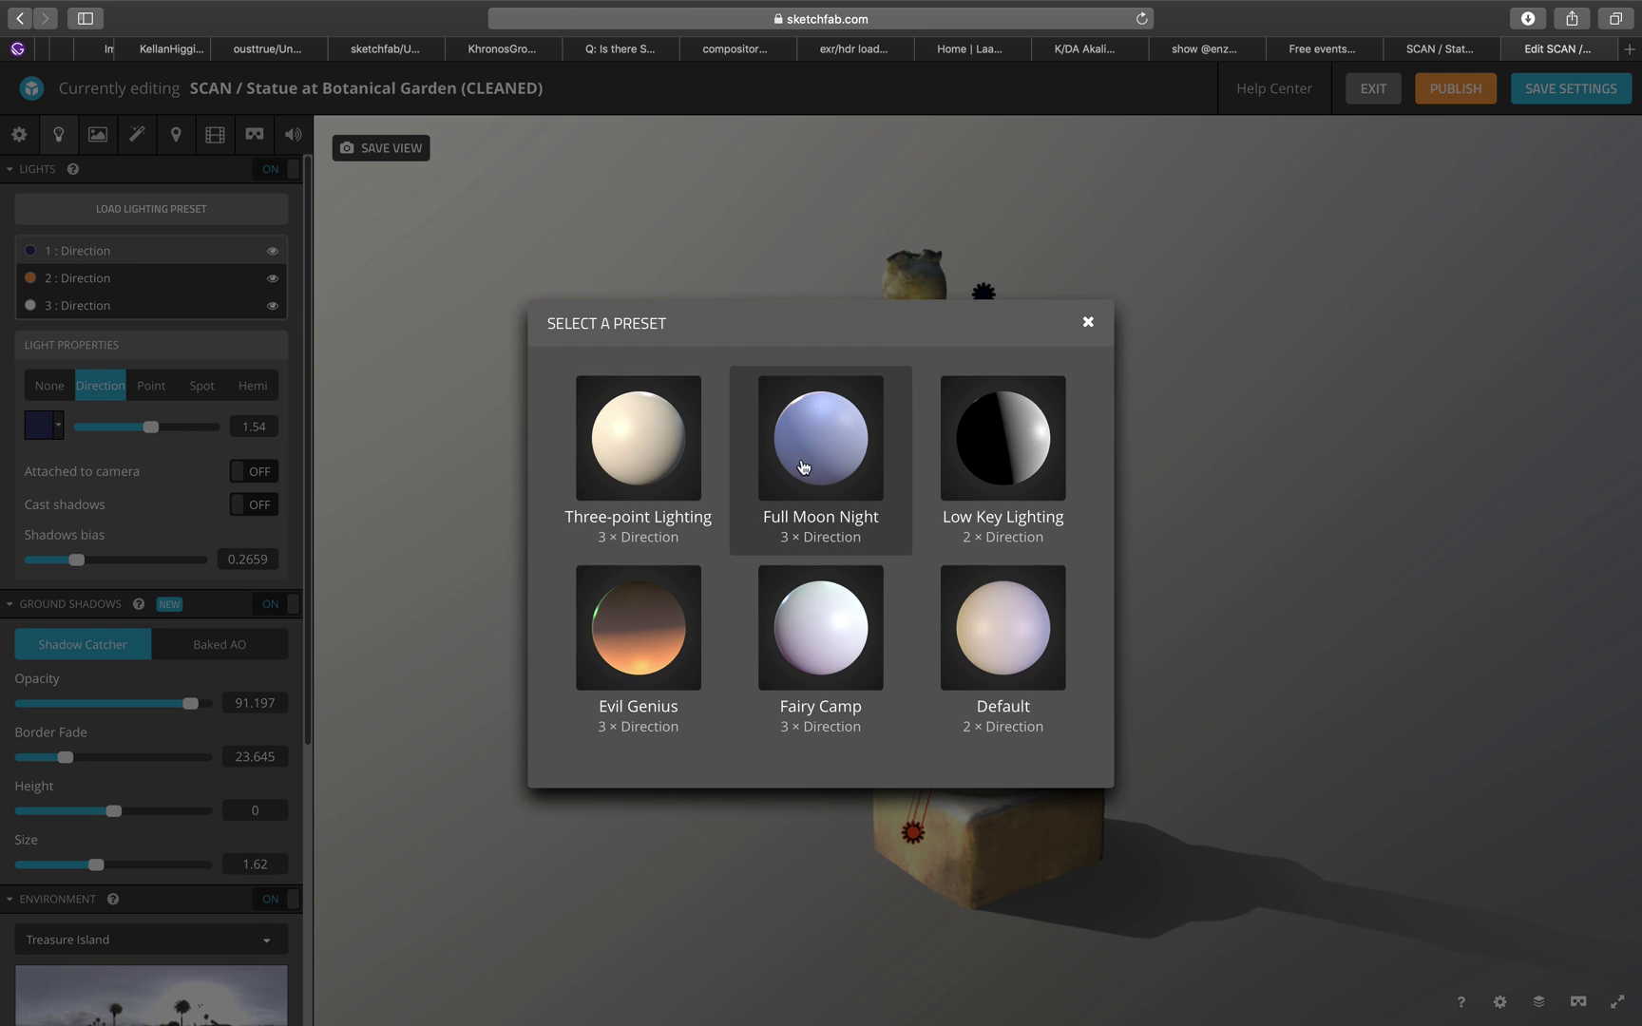
{"action": "left_click", "coordinate": [801, 464]}
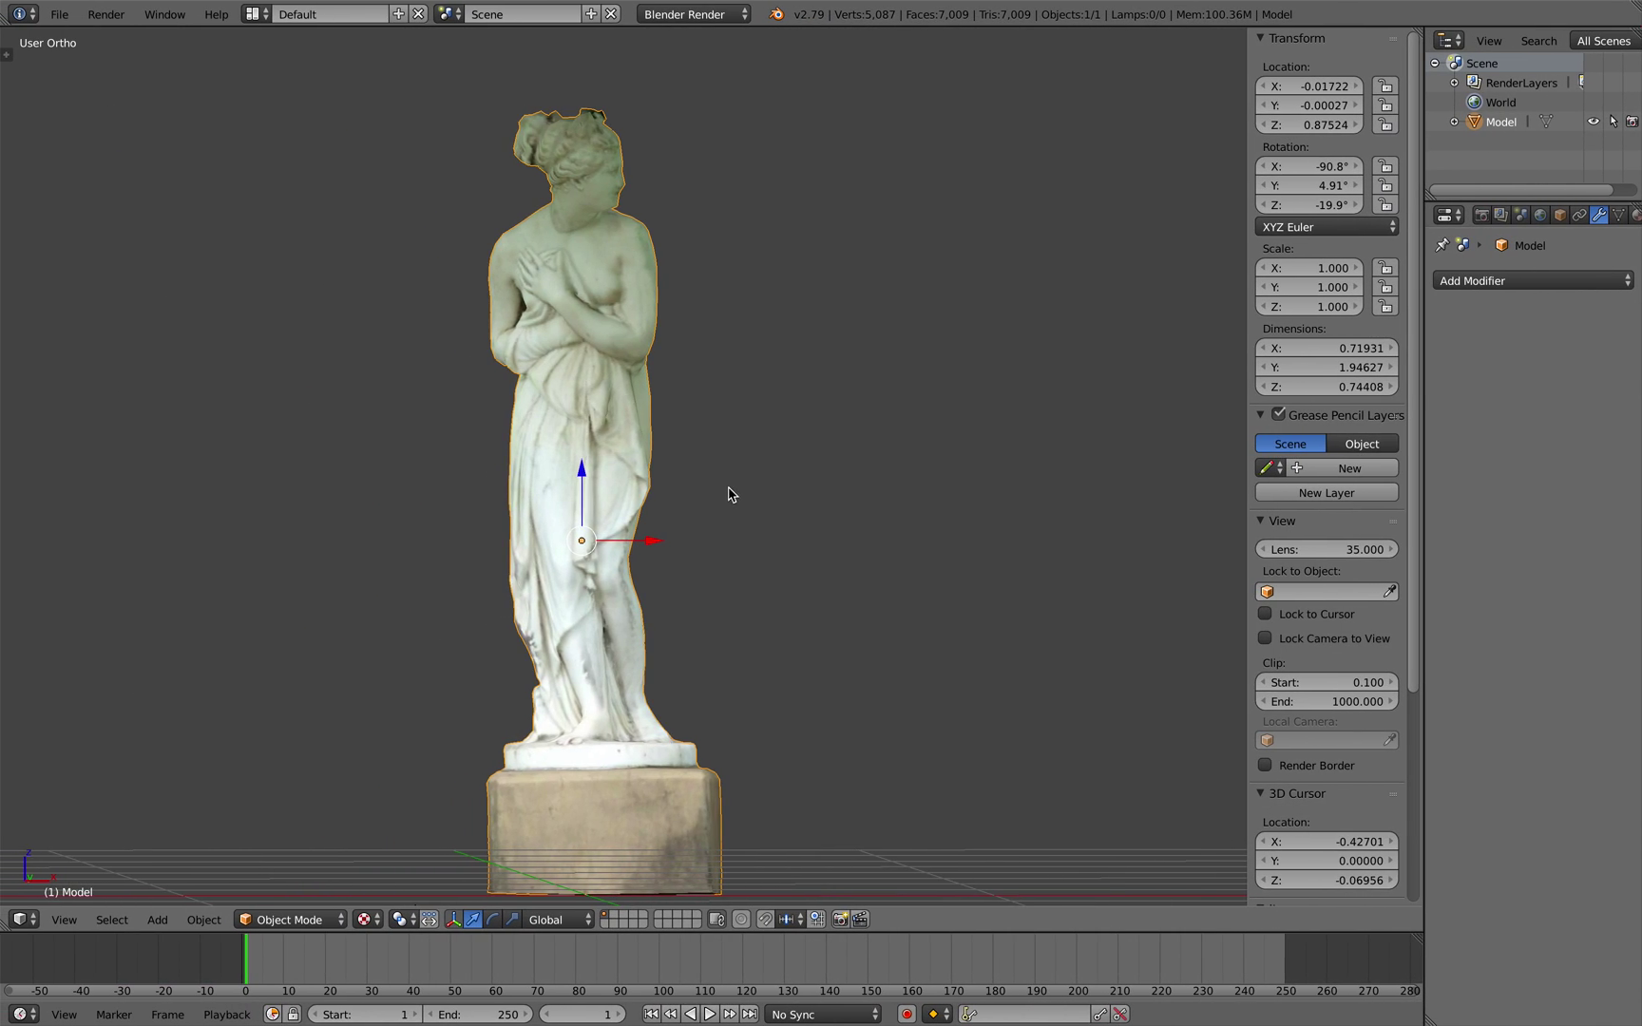
- Switch back to Blender, inspect the statue's surface up close, reselect the model, and save the file
{"action": "mouse_move", "coordinate": [729, 491]}
{"action": "middle_mouse_down"}
{"action": "mouse_move", "coordinate": [672, 468]}
{"action": "mouse_move", "coordinate": [625, 493]}
{"action": "mouse_move", "coordinate": [722, 476]}
{"action": "mouse_move", "coordinate": [737, 502]}
{"action": "mouse_move", "coordinate": [697, 499]}
{"action": "mouse_move", "coordinate": [682, 519]}
{"action": "mouse_move", "coordinate": [726, 429]}
{"action": "mouse_move", "coordinate": [679, 466]}
{"action": "mouse_move", "coordinate": [601, 459]}
{"action": "mouse_move", "coordinate": [719, 458]}
{"action": "middle_mouse_up"}
{"action": "scroll", "coordinate": [626, 493], "scroll_direction": "up", "scroll_amount": 3}
{"action": "key", "text": "a"}
{"action": "scroll", "coordinate": [722, 476], "scroll_direction": "down", "scroll_amount": 3}
{"action": "scroll", "coordinate": [683, 520], "scroll_direction": "up", "scroll_amount": 2}
{"action": "scroll", "coordinate": [678, 466], "scroll_direction": "up", "scroll_amount": 2}
{"action": "right_click", "coordinate": [656, 436]}
{"action": "scroll", "coordinate": [719, 458], "scroll_direction": "down", "scroll_amount": 3}
{"action": "key", "text": "ctrl+s"}
{"action": "left_click", "coordinate": [720, 458]}
- Put the statue model in Texture Paint mode and show the brush settings in a widened tool shelf
{"action": "left_click", "coordinate": [312, 919]}
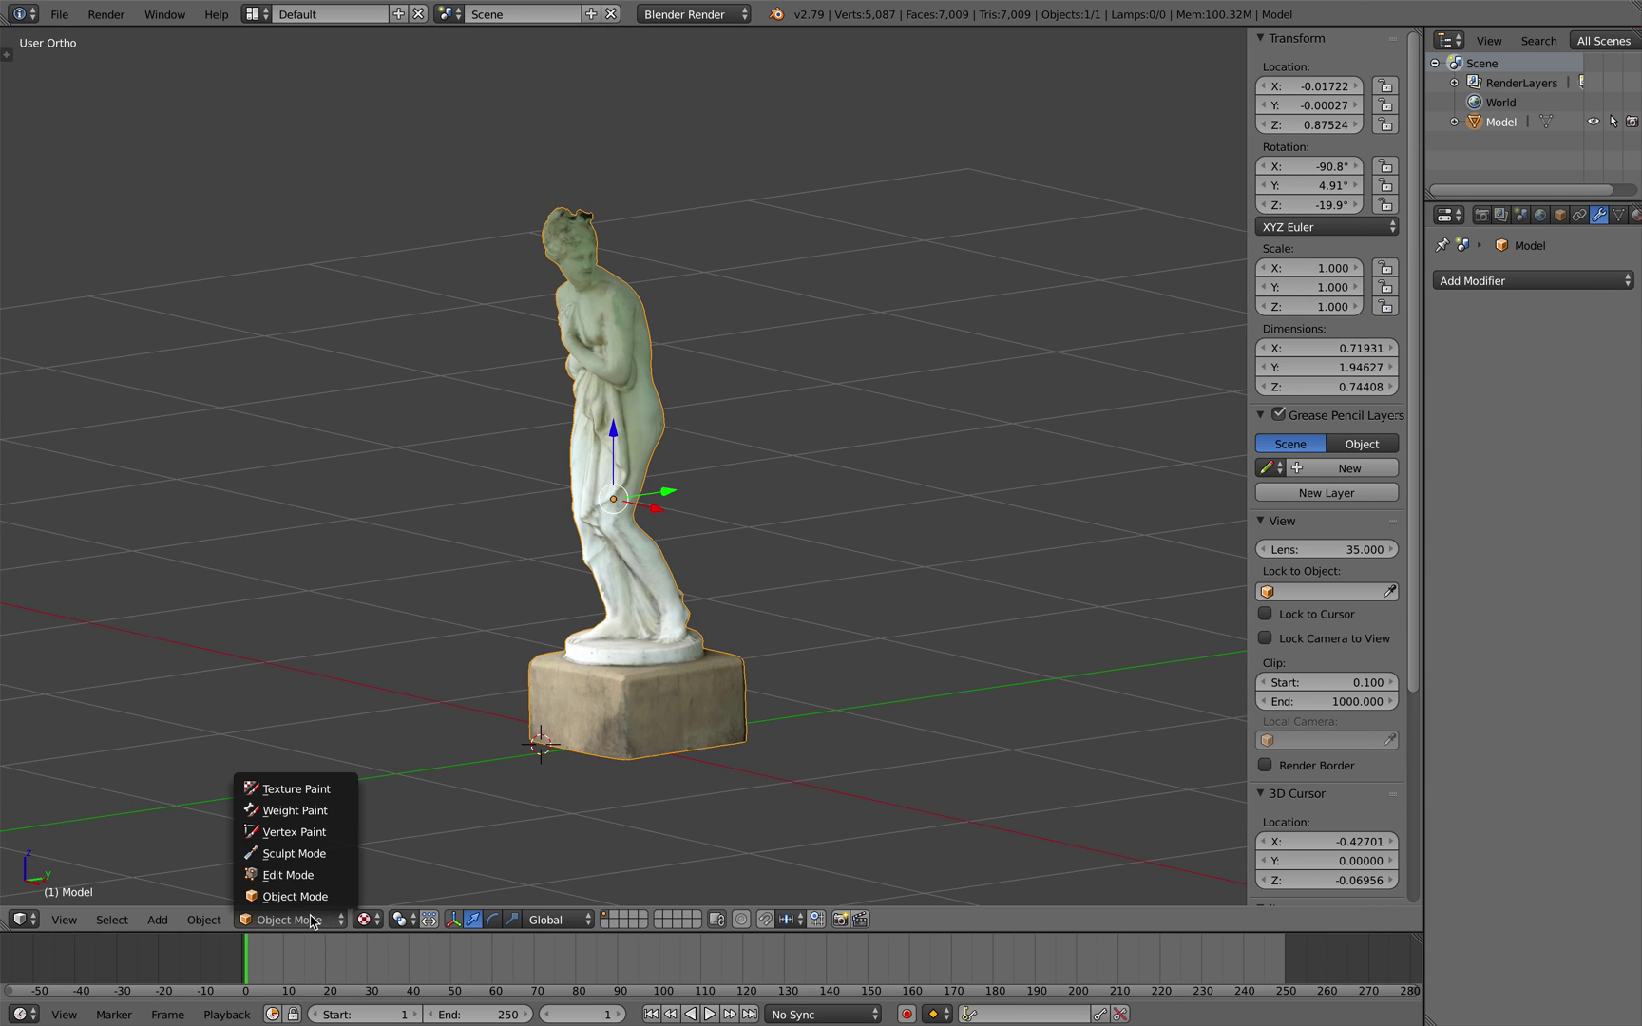
{"action": "left_click", "coordinate": [313, 789]}
{"action": "scroll", "coordinate": [586, 658], "scroll_direction": "up", "scroll_amount": 3}
{"action": "middle_click_drag", "start_coordinate": [570, 657], "coordinate": [538, 660]}
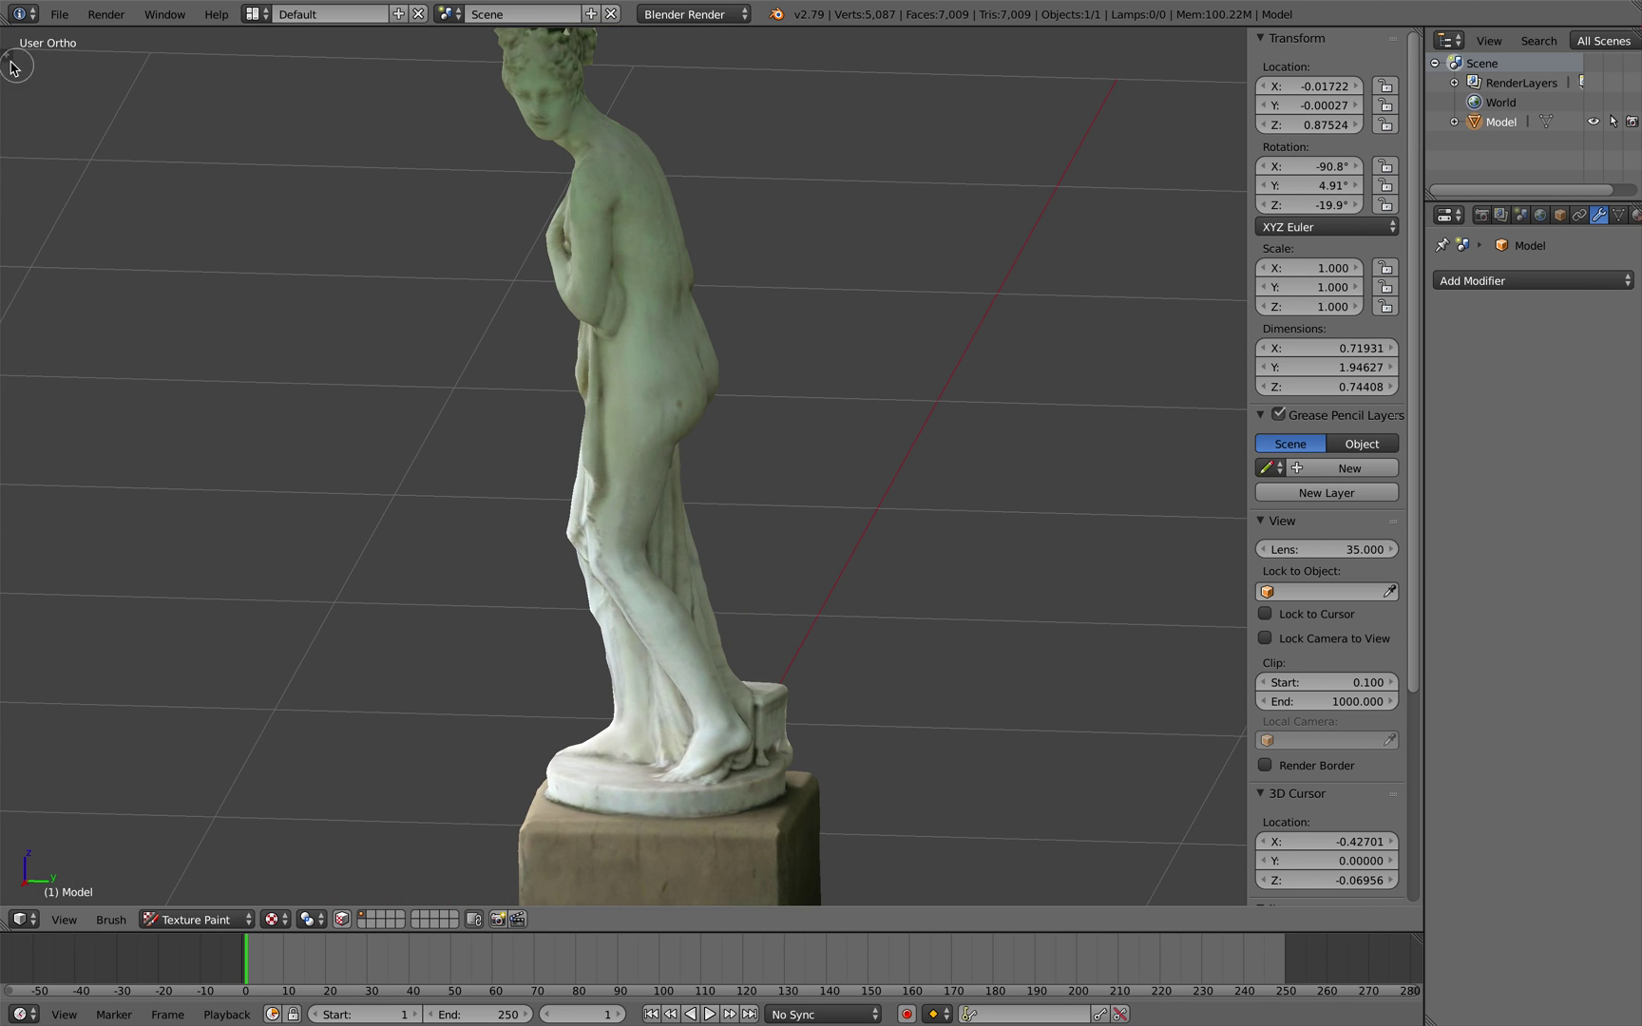
{"action": "left_click", "coordinate": [9, 56]}
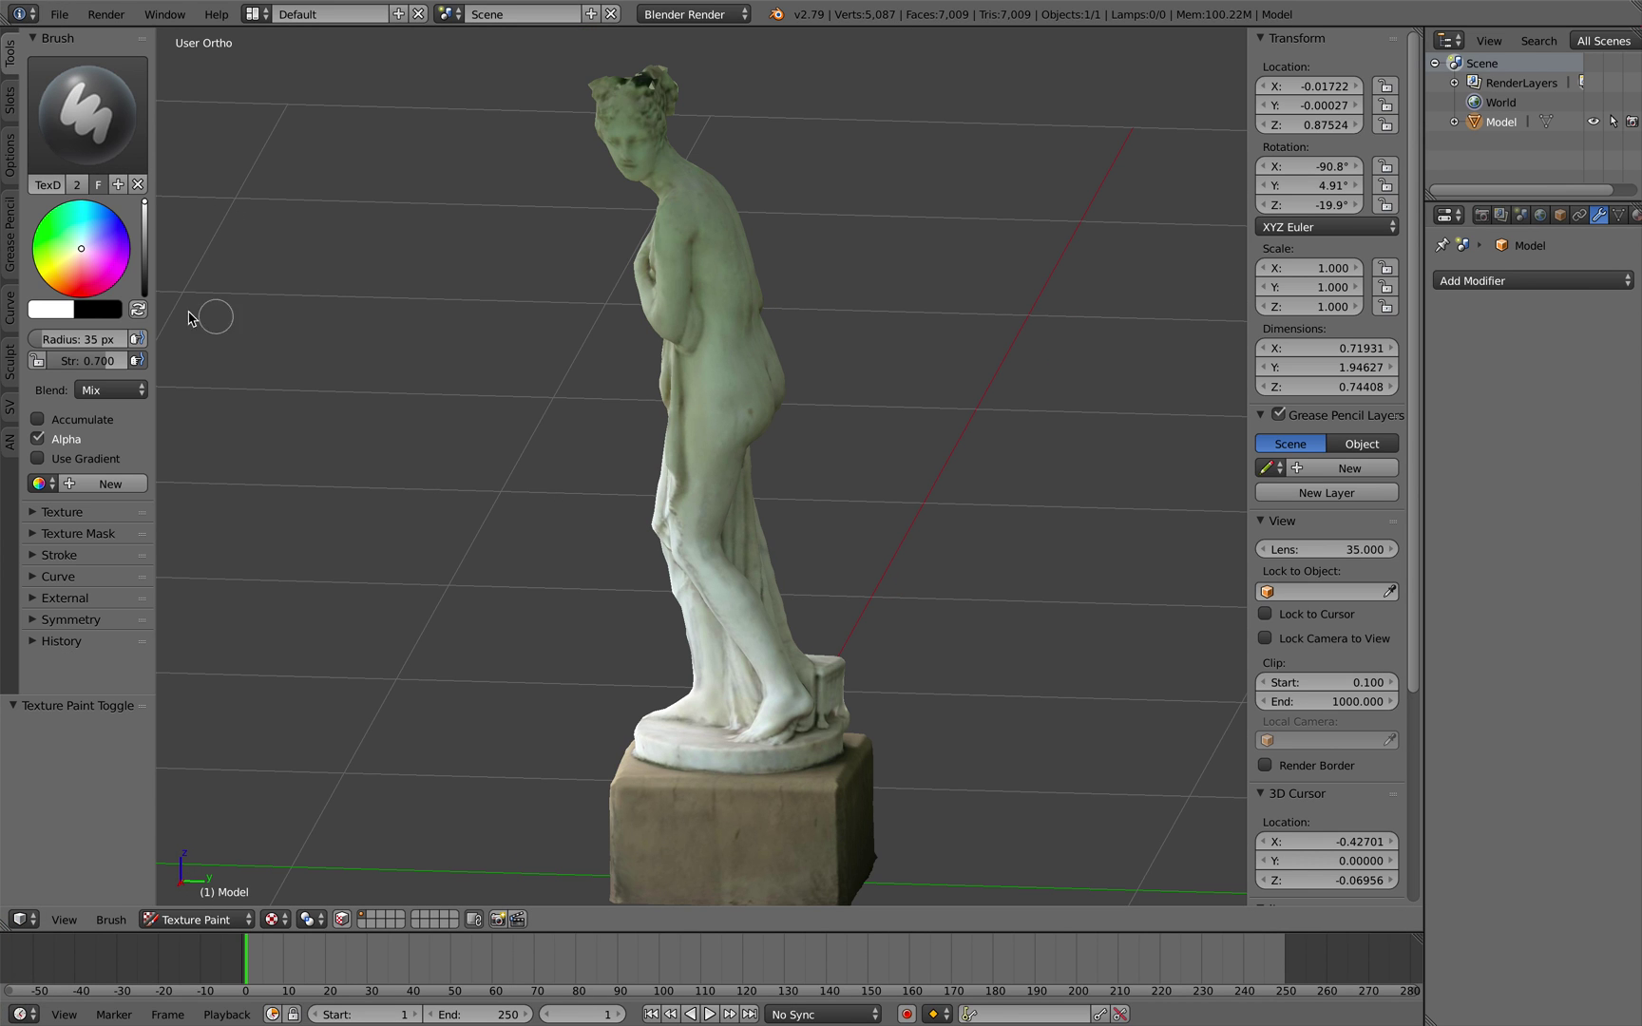
{"action": "left_click_drag", "start_coordinate": [153, 310], "coordinate": [277, 326]}
- Choose the Clone brush for texture painting
{"action": "left_click", "coordinate": [149, 114]}
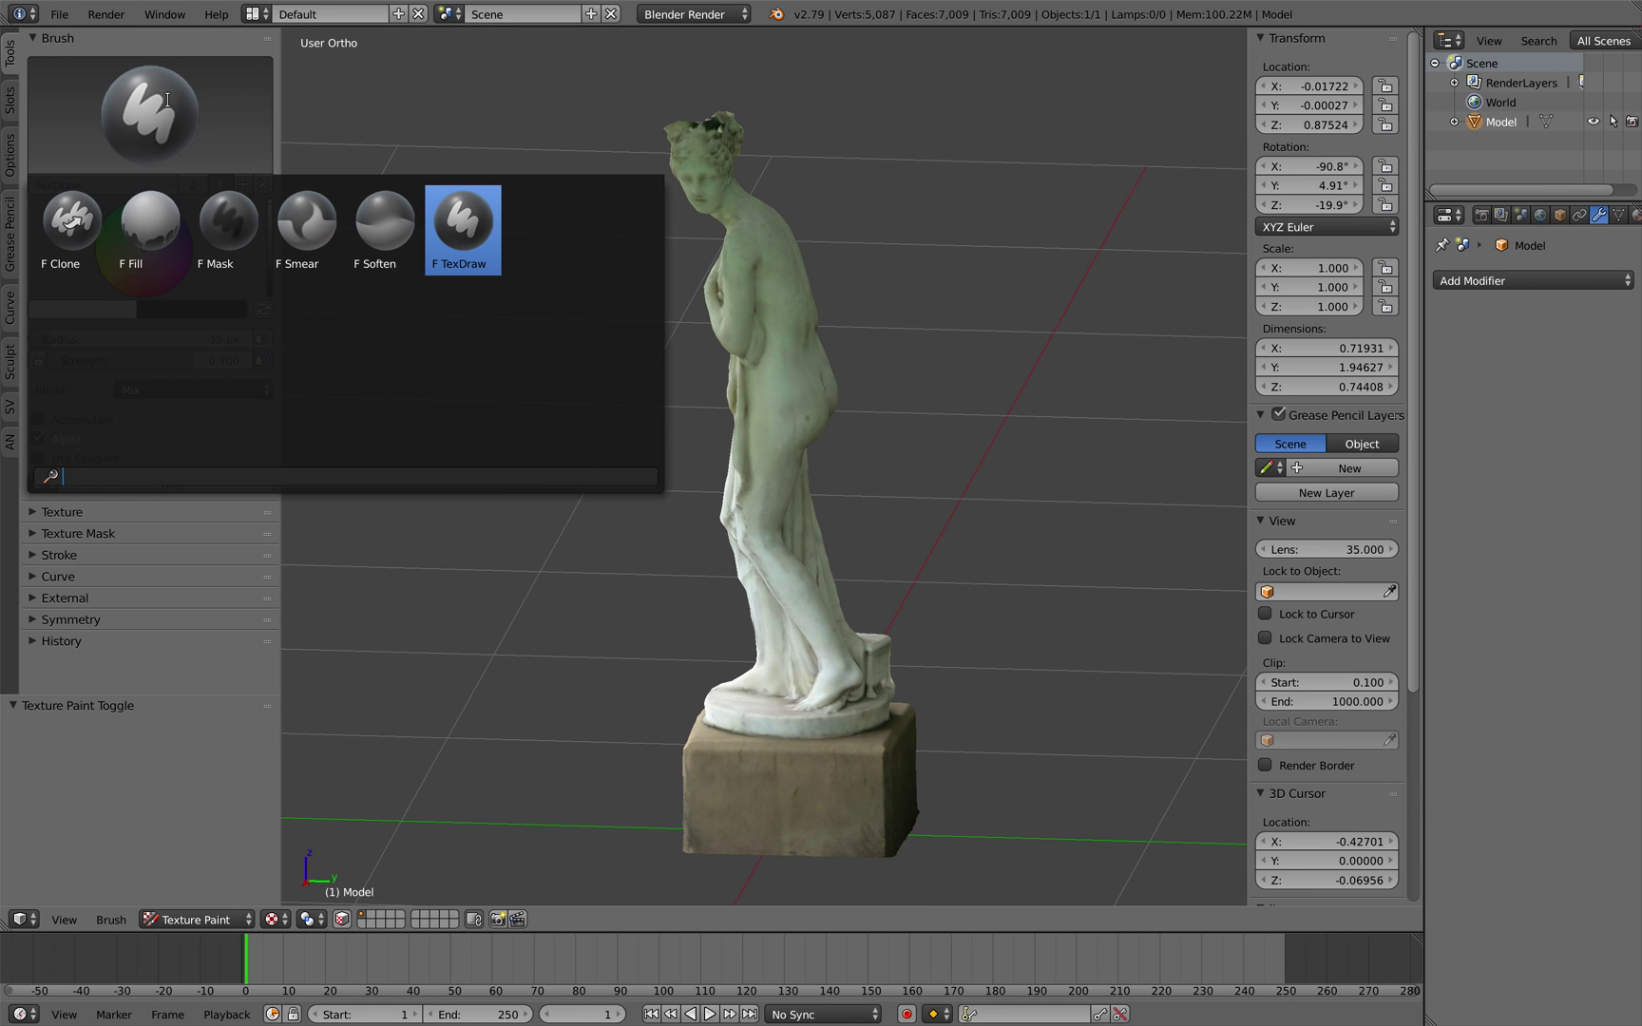
{"action": "left_click", "coordinate": [80, 221]}
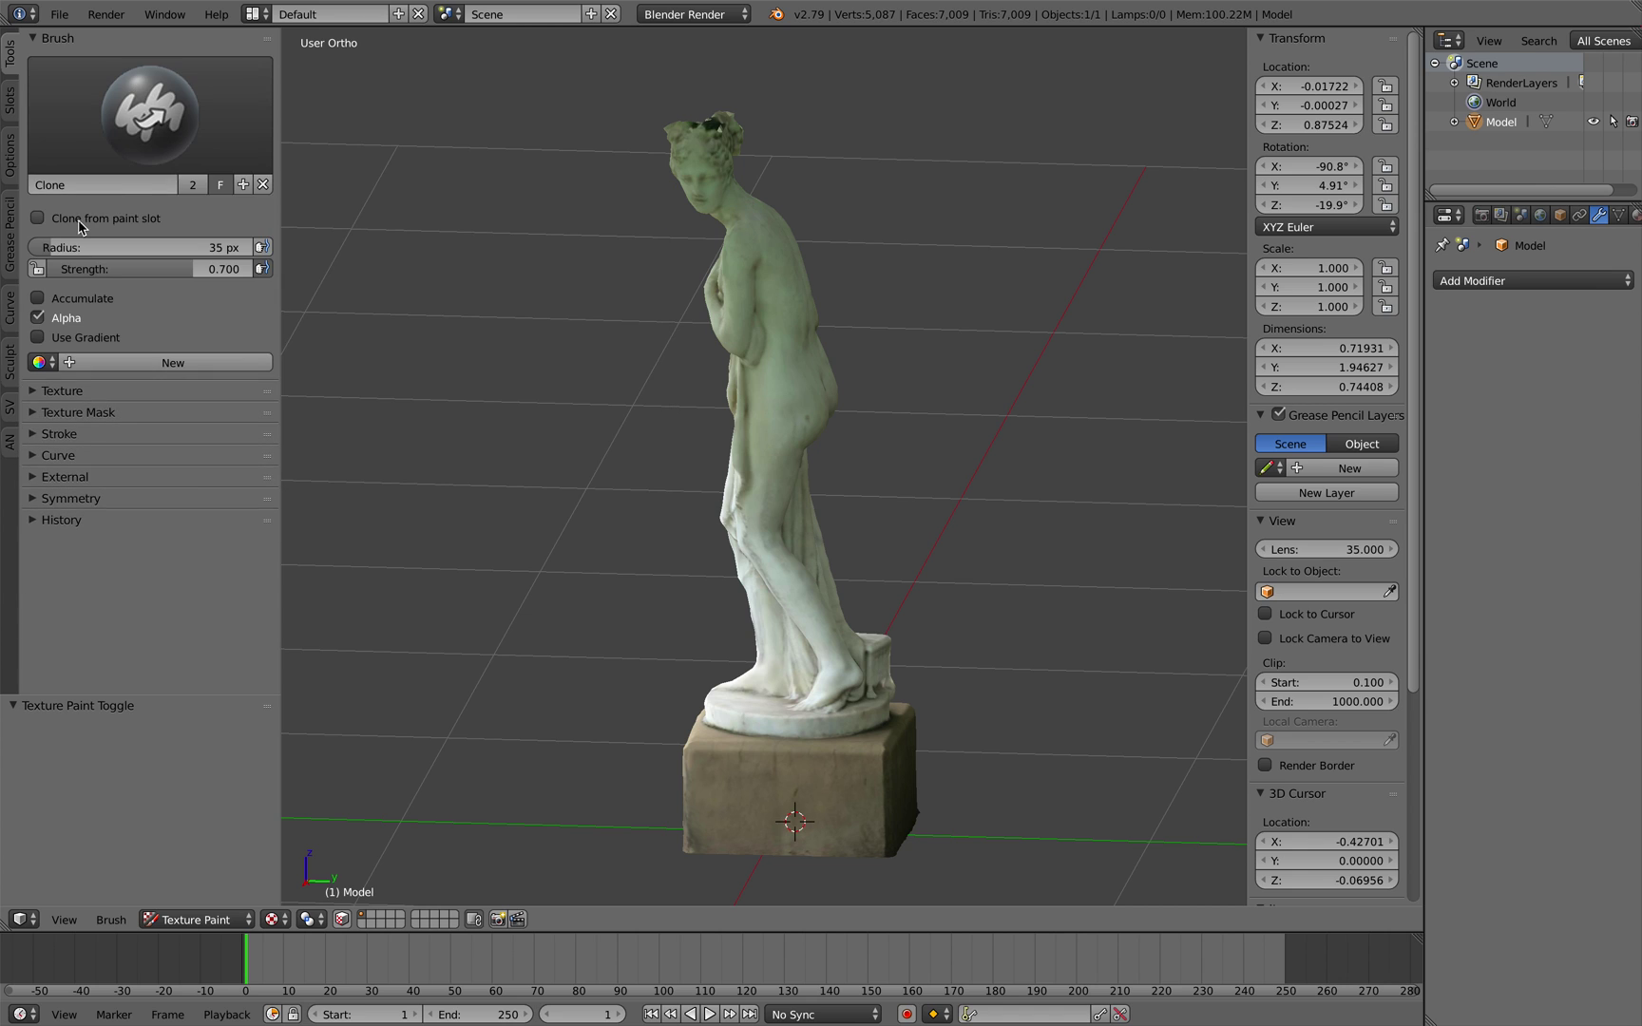
{"action": "left_click", "coordinate": [149, 114]}
{"action": "left_click", "coordinate": [72, 230]}
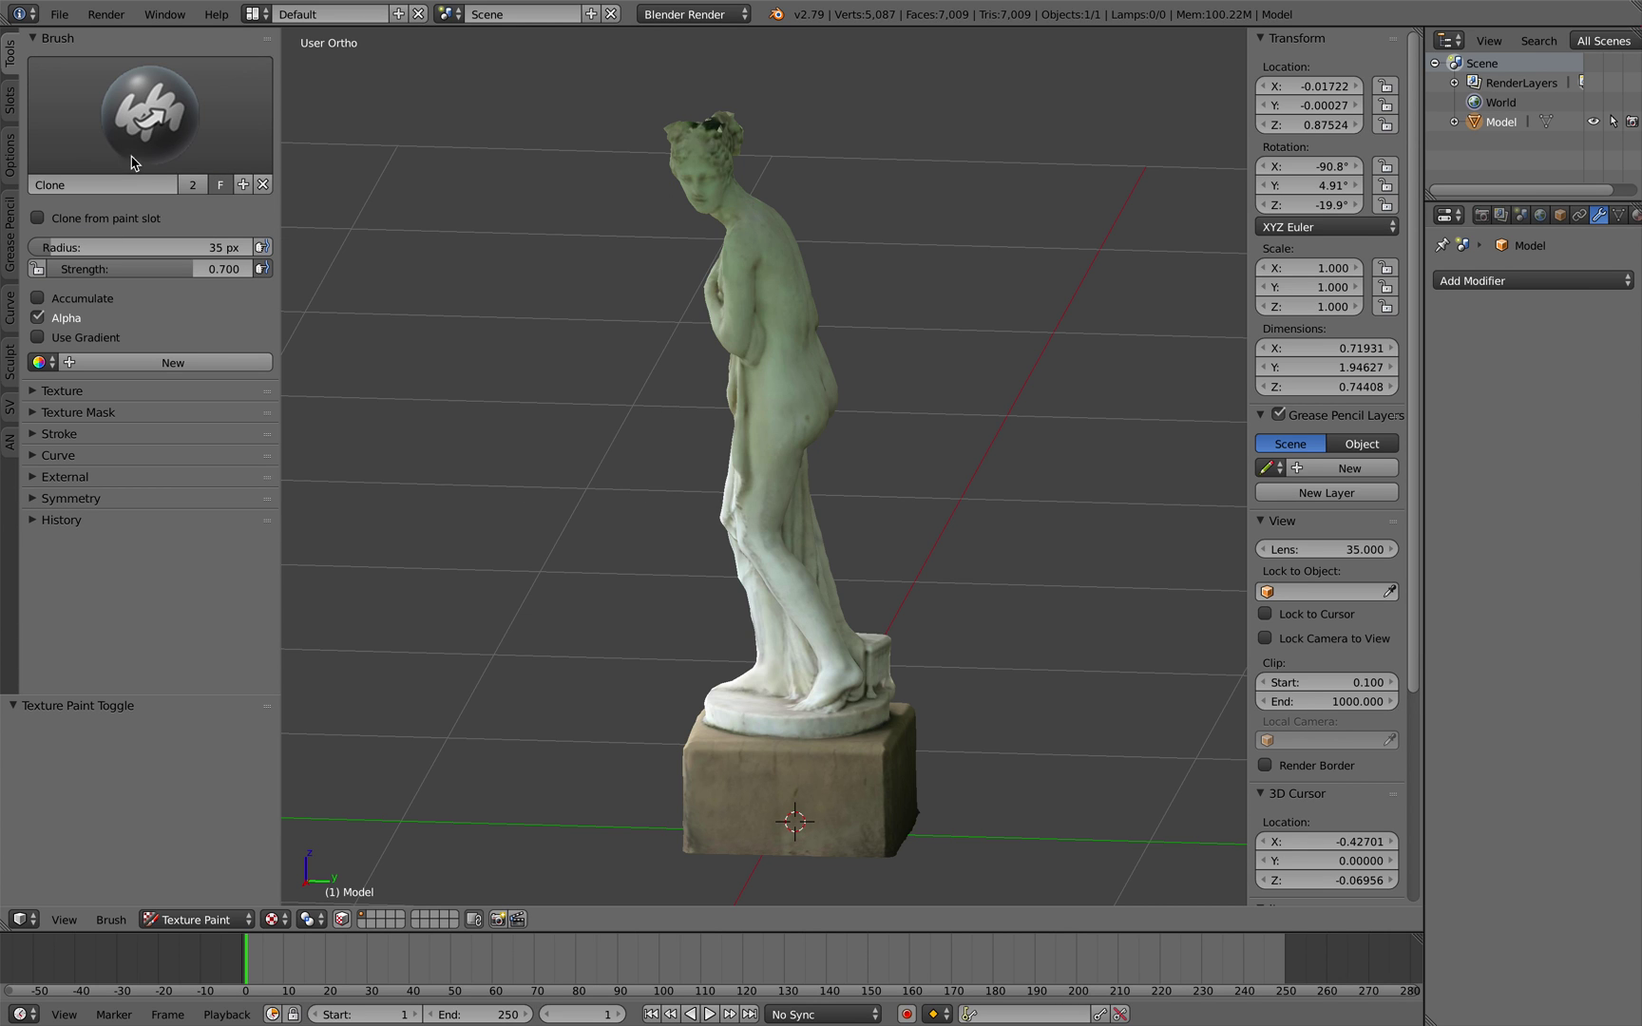
{"action": "middle_click_drag", "start_coordinate": [715, 447], "coordinate": [788, 469]}
{"action": "left_click", "coordinate": [219, 919]}
{"action": "left_click", "coordinate": [224, 897]}
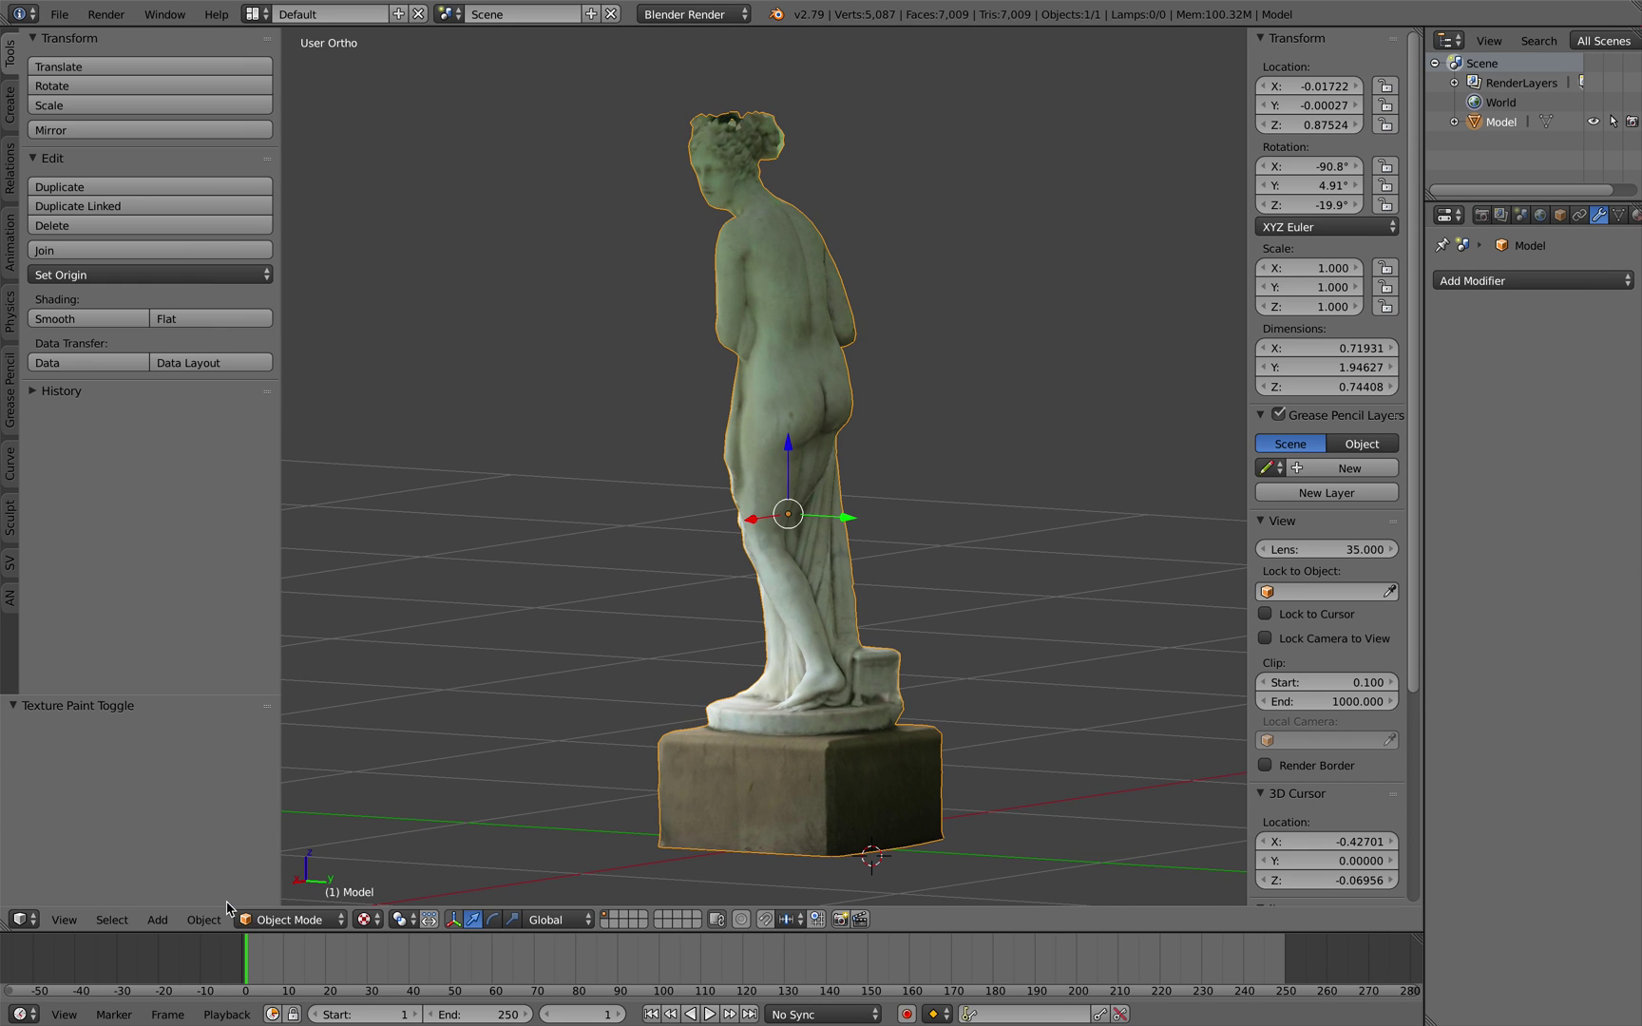
{"action": "middle_click_drag", "start_coordinate": [730, 757], "coordinate": [776, 660]}
{"action": "left_click", "coordinate": [304, 919]}
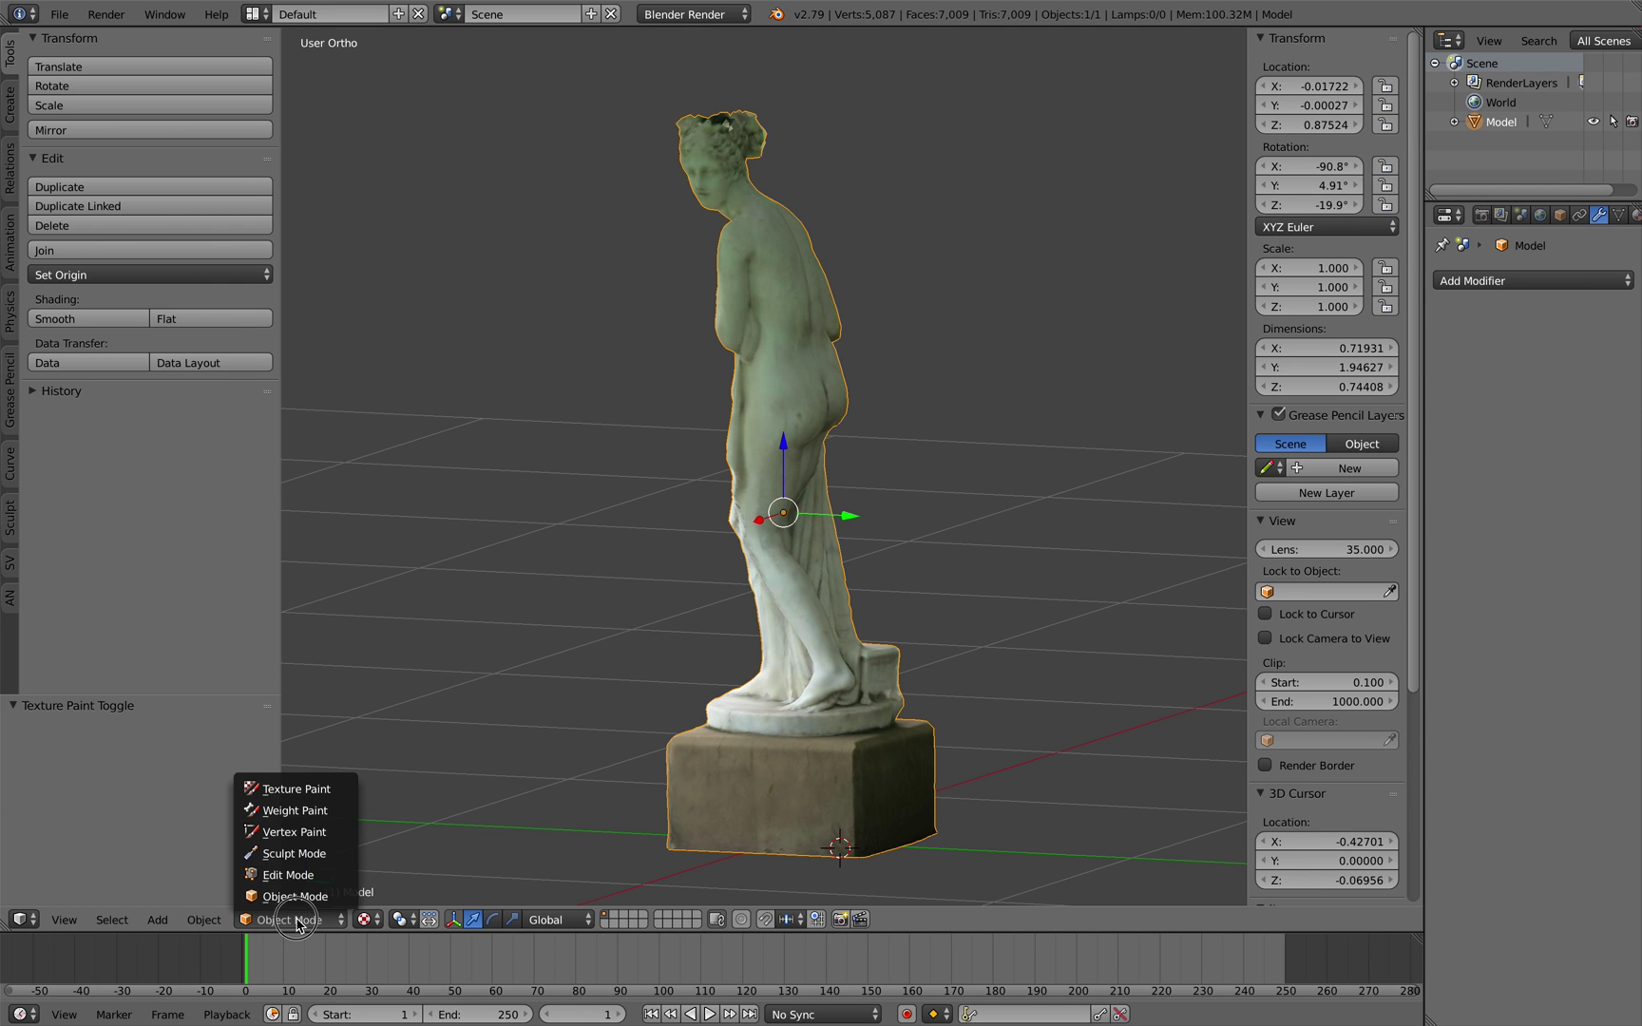
{"action": "left_click", "coordinate": [301, 796]}
- Set the Clone brush source point on the statue's lower back, above the stained area
{"action": "middle_click_drag", "start_coordinate": [572, 610], "coordinate": [555, 608]}
{"action": "scroll", "coordinate": [568, 568], "scroll_direction": "up", "scroll_amount": 2}
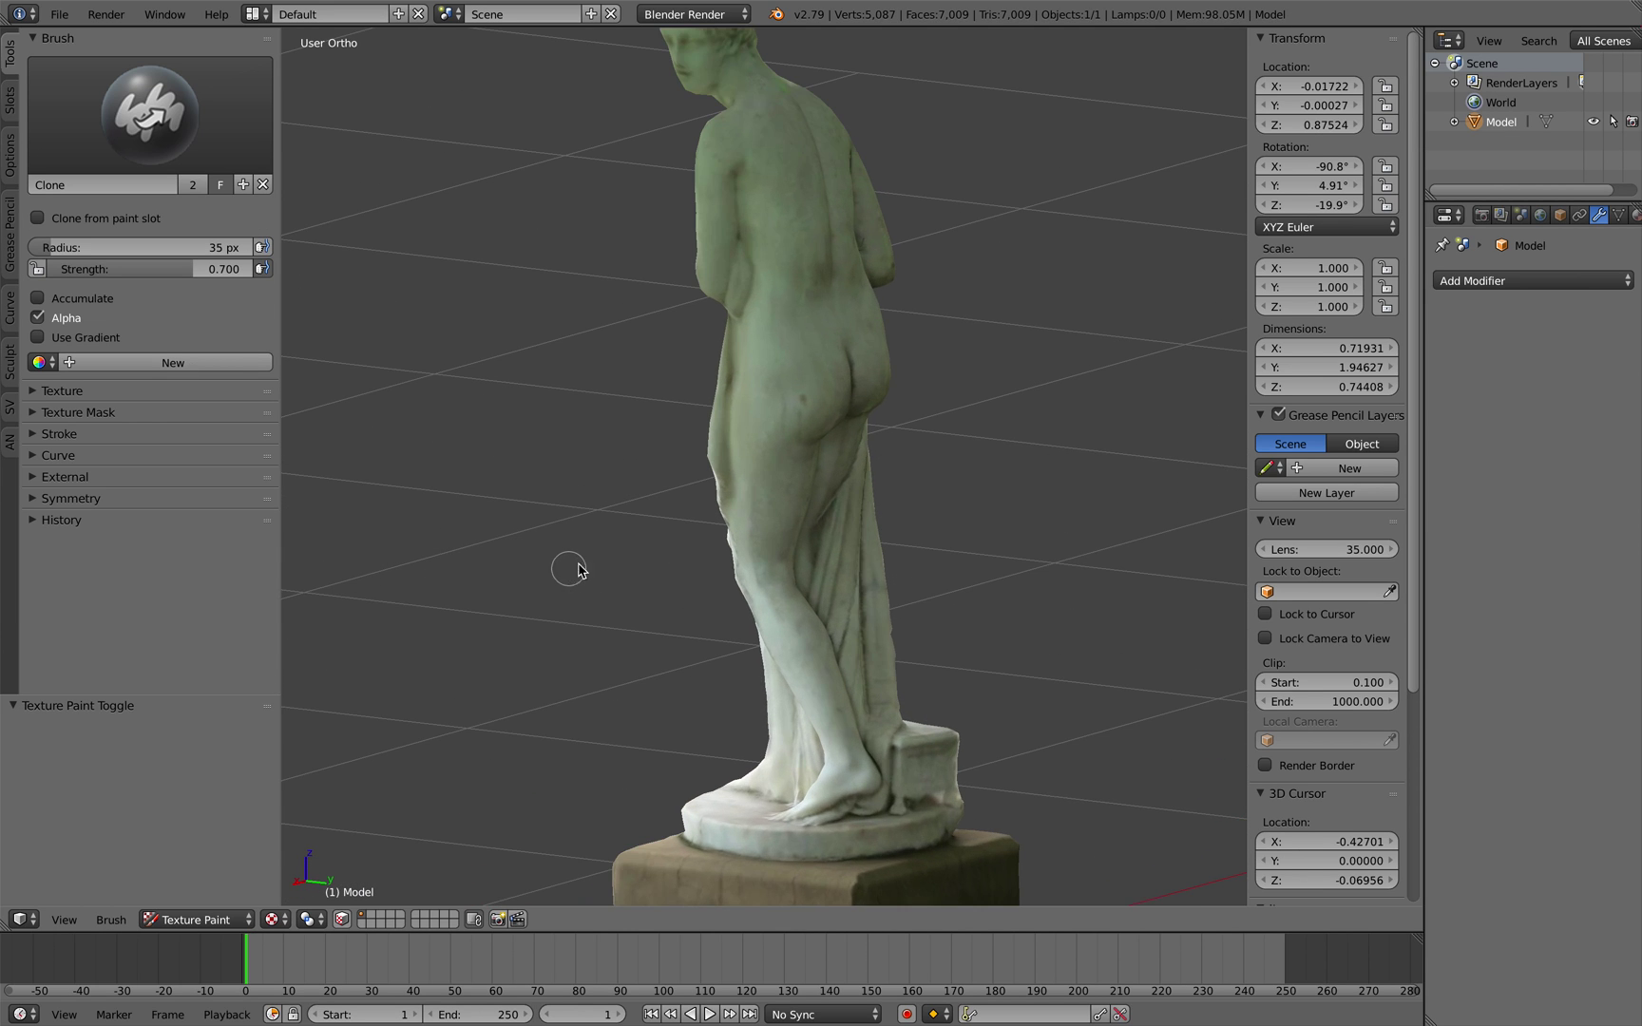
{"action": "scroll", "coordinate": [609, 553], "scroll_direction": "down", "scroll_amount": 2}
{"action": "scroll", "coordinate": [727, 428], "scroll_direction": "up", "scroll_amount": 3}
{"action": "middle_click_drag", "start_coordinate": [753, 413], "coordinate": [743, 577], "text": "shift"}
{"action": "middle_click_drag", "start_coordinate": [744, 578], "coordinate": [724, 477]}
{"action": "scroll", "coordinate": [718, 561], "scroll_direction": "up", "scroll_amount": 3}
{"action": "scroll", "coordinate": [740, 495], "scroll_direction": "up", "scroll_amount": 3}
{"action": "scroll", "coordinate": [792, 444], "scroll_direction": "down", "scroll_amount": 2}
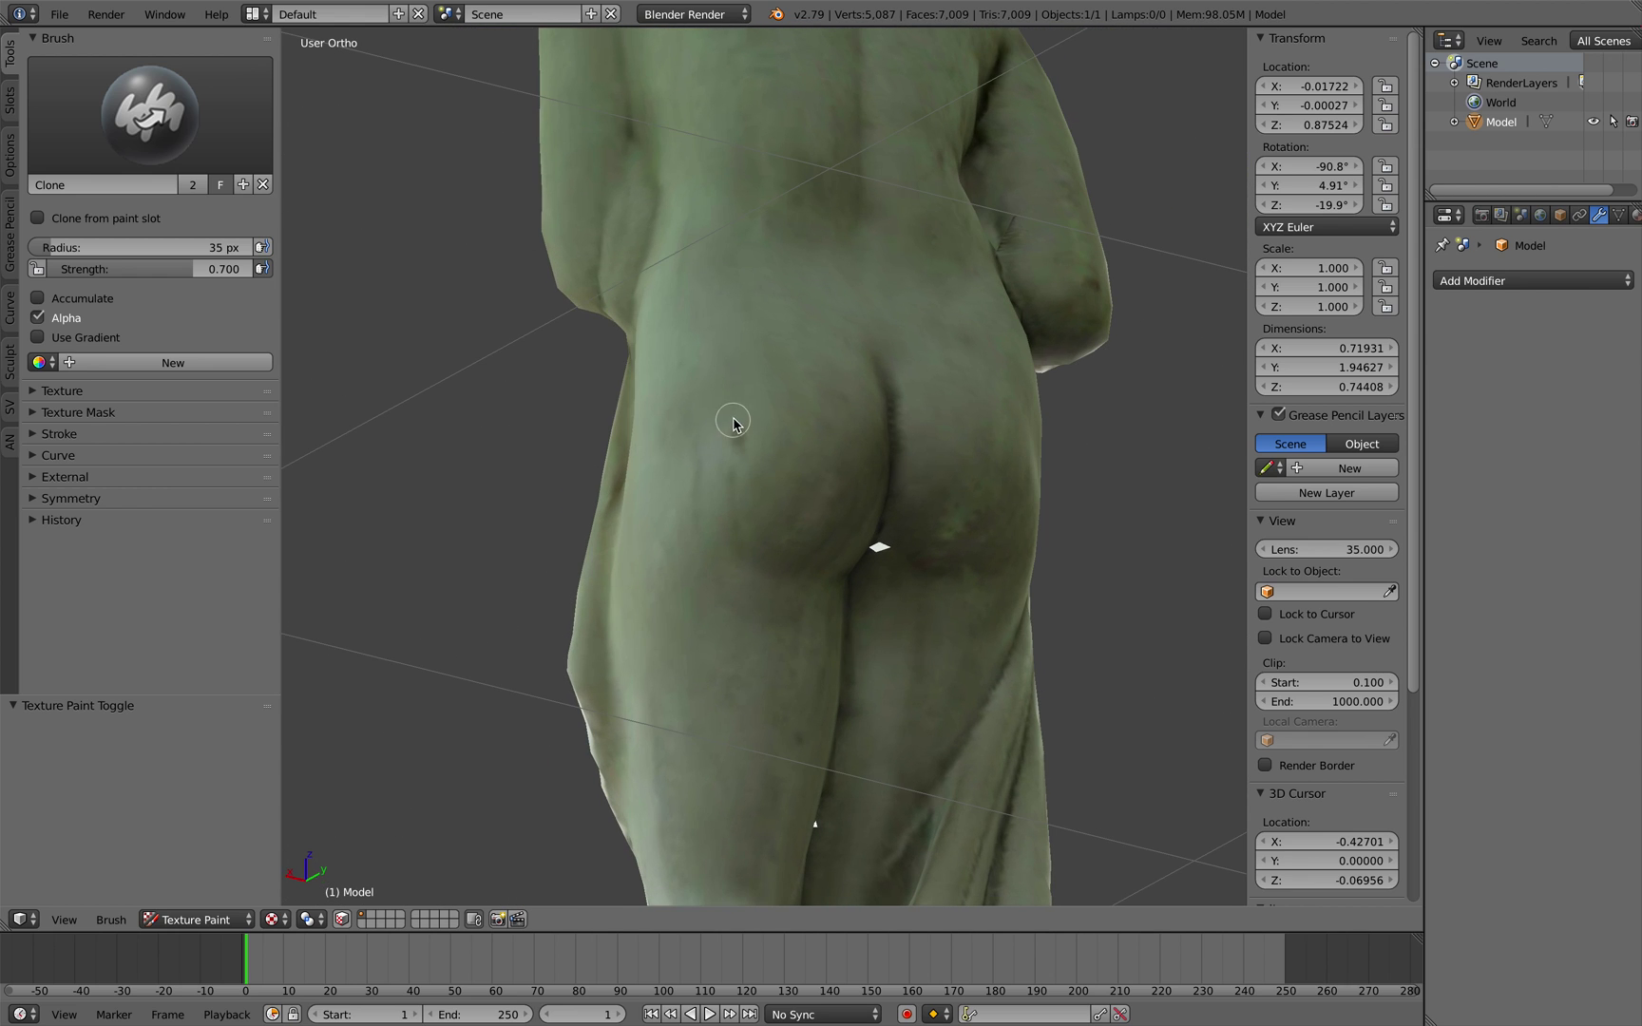
{"action": "left_click", "coordinate": [721, 369], "text": "ctrl"}
- Set the Clone brush radius to 73 px for retouching the dark stain on the drapery above the statue's base
{"action": "scroll", "coordinate": [838, 385], "scroll_direction": "down", "scroll_amount": 2}
{"action": "middle_click_drag", "start_coordinate": [838, 392], "coordinate": [799, 456], "text": "shift"}
{"action": "scroll", "coordinate": [800, 454], "scroll_direction": "up", "scroll_amount": 2}
{"action": "scroll", "coordinate": [801, 466], "scroll_direction": "down", "scroll_amount": 3}
{"action": "scroll", "coordinate": [822, 572], "scroll_direction": "down", "scroll_amount": 1}
{"action": "middle_click_drag", "start_coordinate": [815, 589], "coordinate": [831, 337], "text": "shift"}
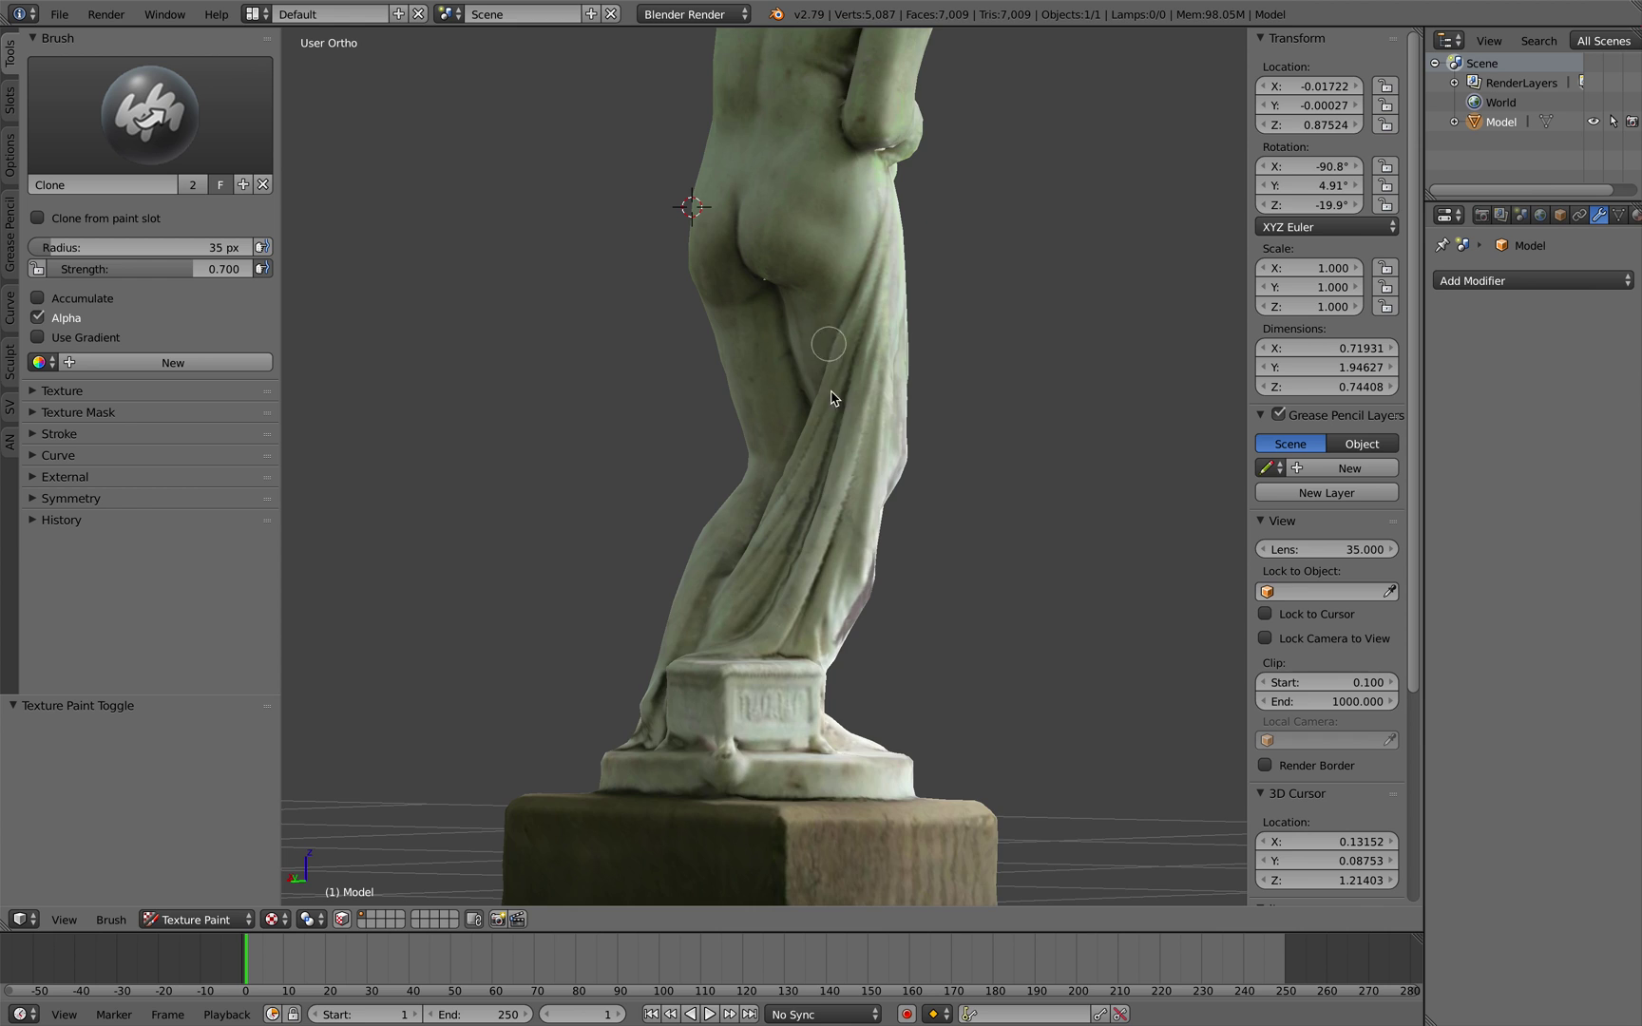
{"action": "scroll", "coordinate": [832, 409], "scroll_direction": "up", "scroll_amount": 2}
{"action": "middle_click_drag", "start_coordinate": [821, 508], "coordinate": [814, 387], "text": "shift"}
{"action": "middle_click_drag", "start_coordinate": [825, 452], "coordinate": [658, 384]}
{"action": "scroll", "coordinate": [658, 384], "scroll_direction": "up", "scroll_amount": 3}
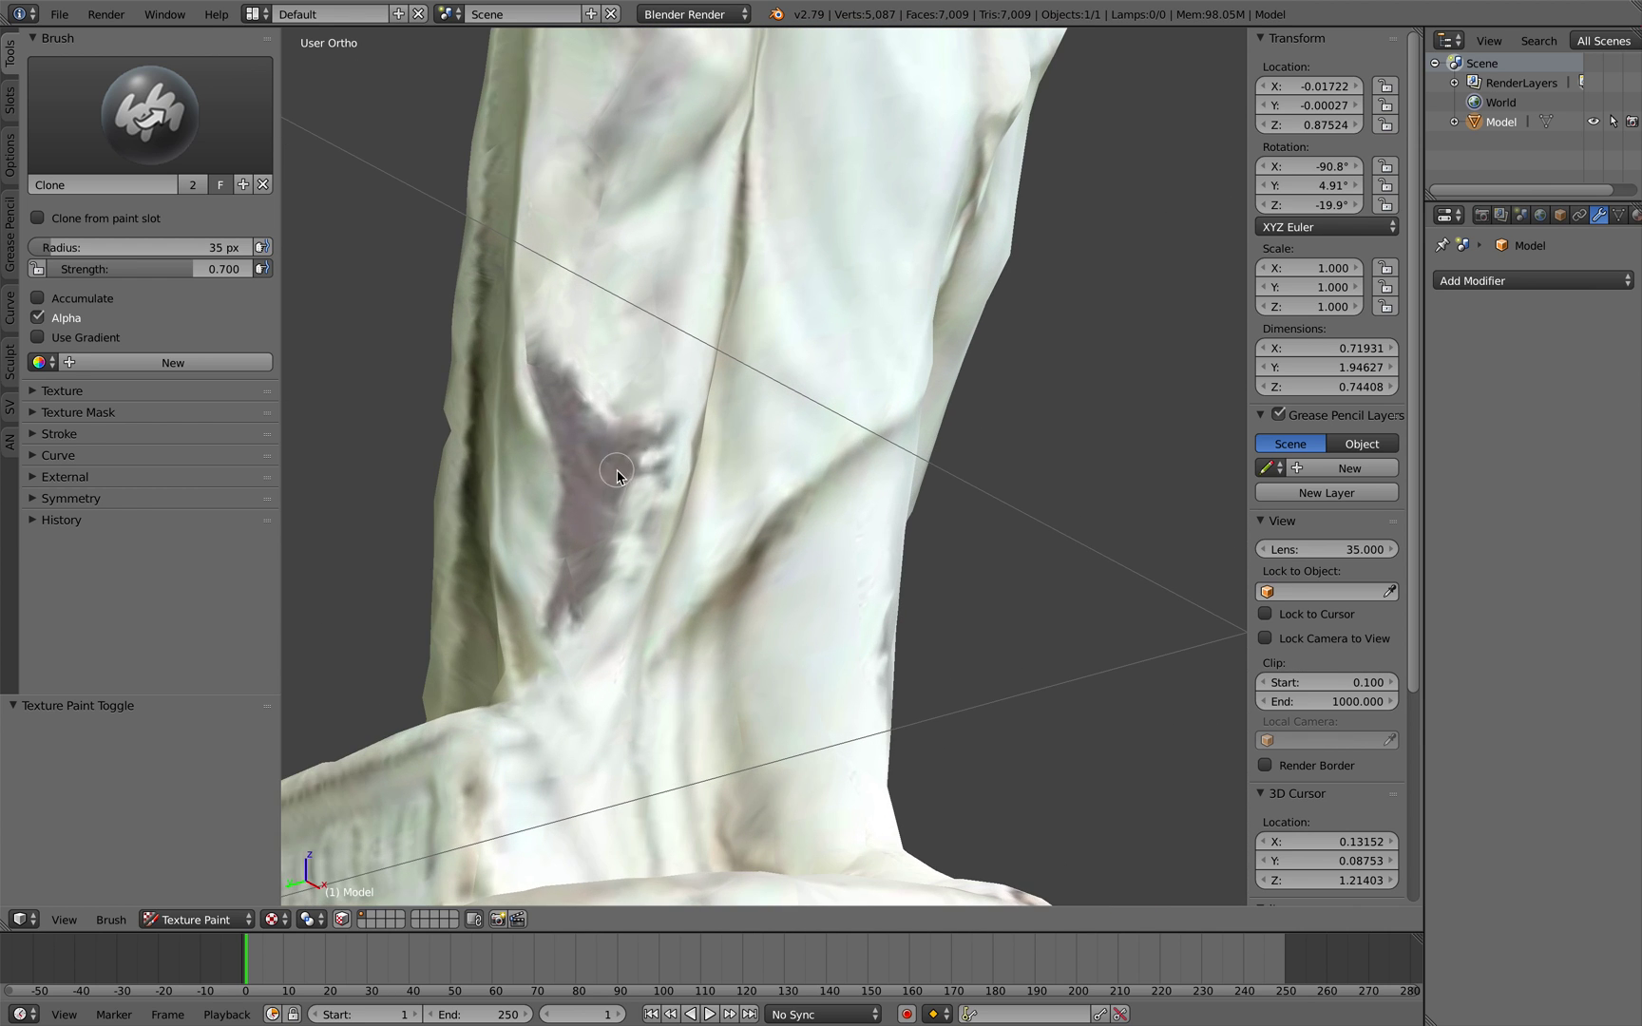
{"action": "scroll", "coordinate": [617, 470], "scroll_direction": "down", "scroll_amount": 2}
{"action": "left_click_drag", "start_coordinate": [199, 249], "coordinate": [216, 249]}
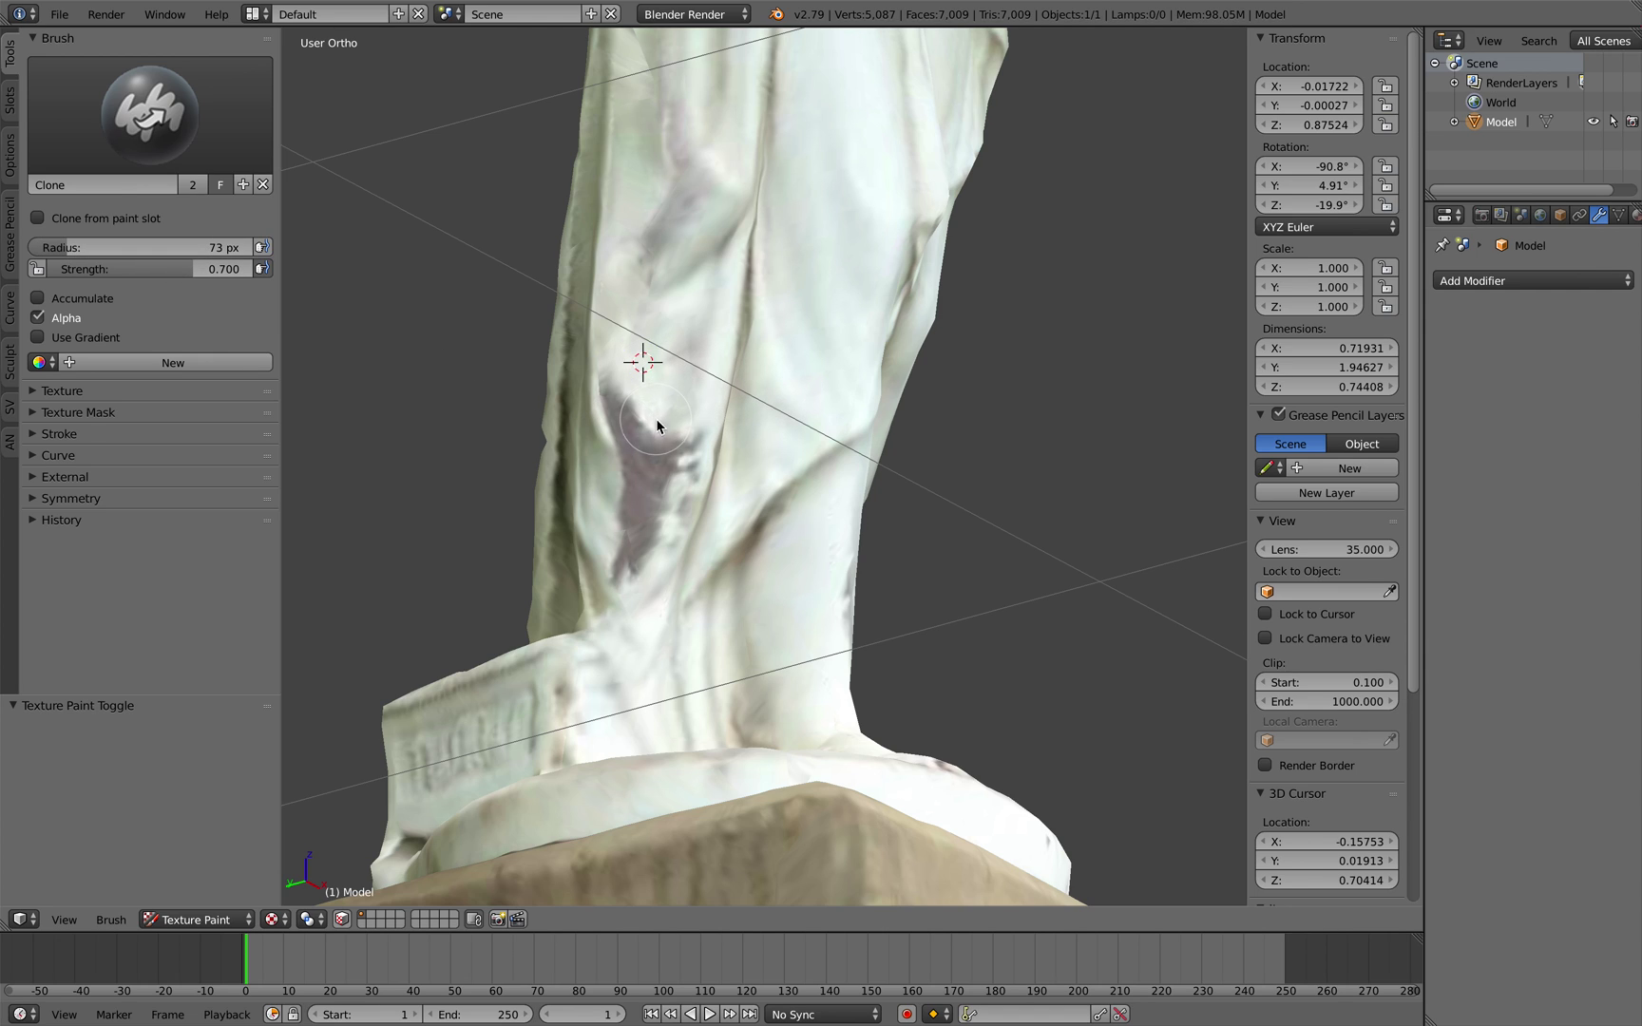
- Clone clean marble from just above the dark drapery stain over the stain's upper tip, resampling the source nearby
{"action": "left_click", "coordinate": [643, 371], "text": "ctrl"}
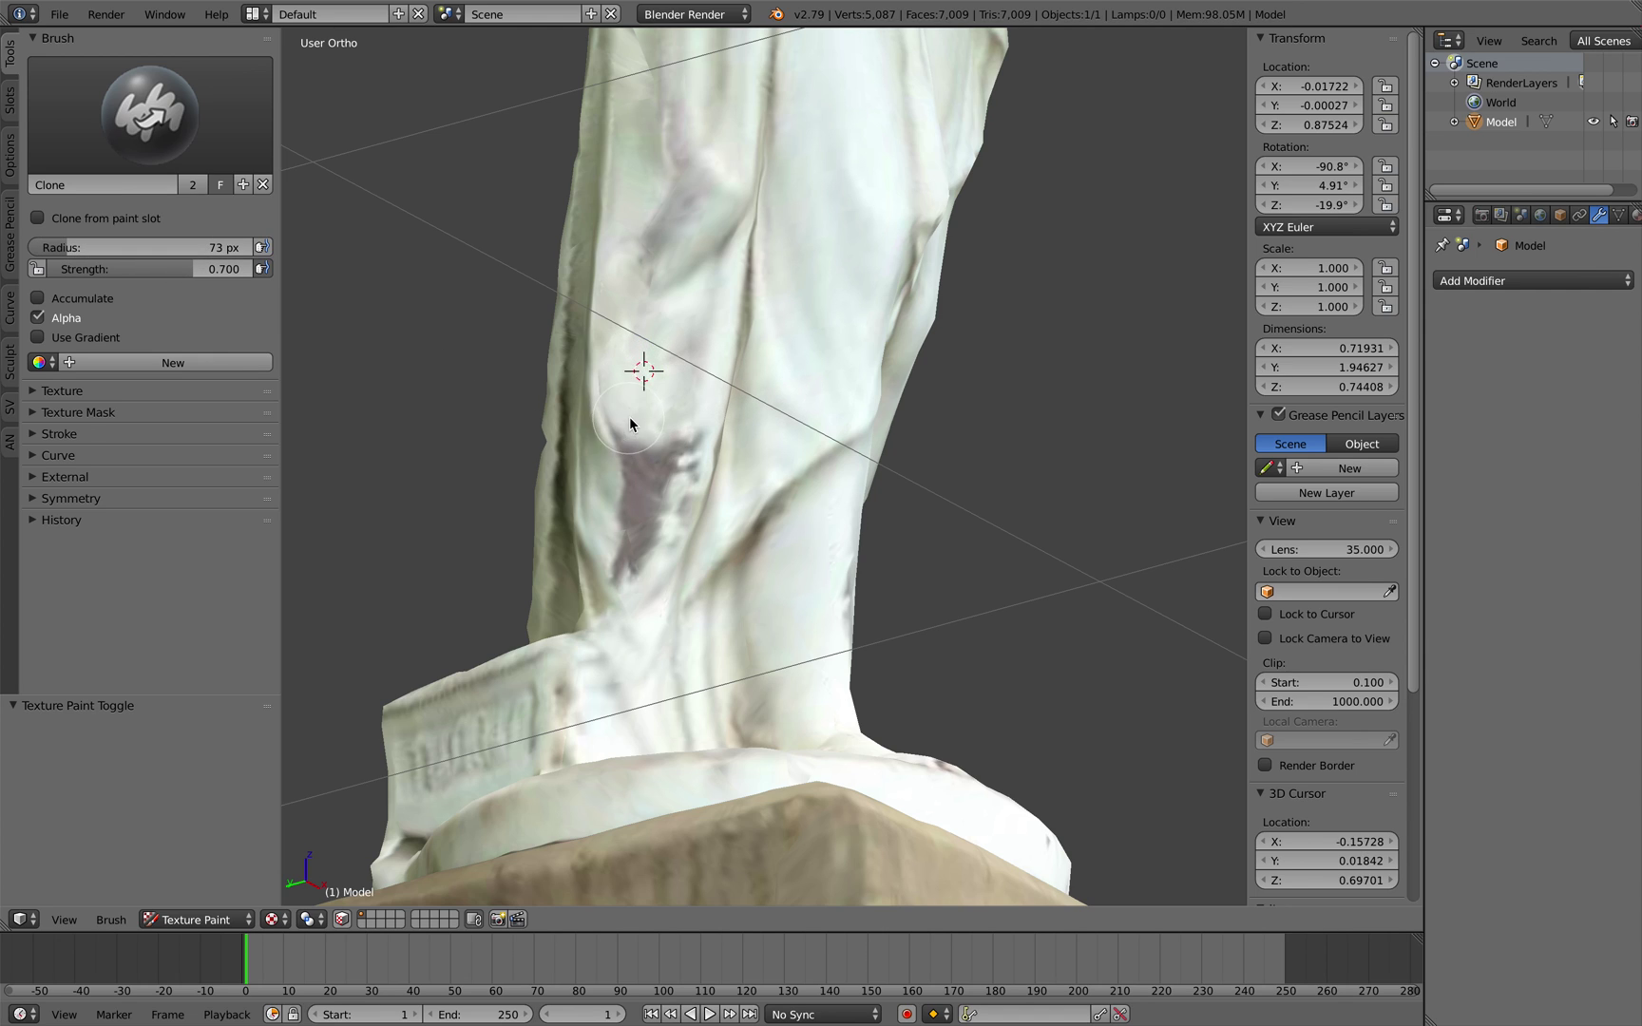
{"action": "middle_click_drag", "start_coordinate": [660, 400], "coordinate": [682, 399]}
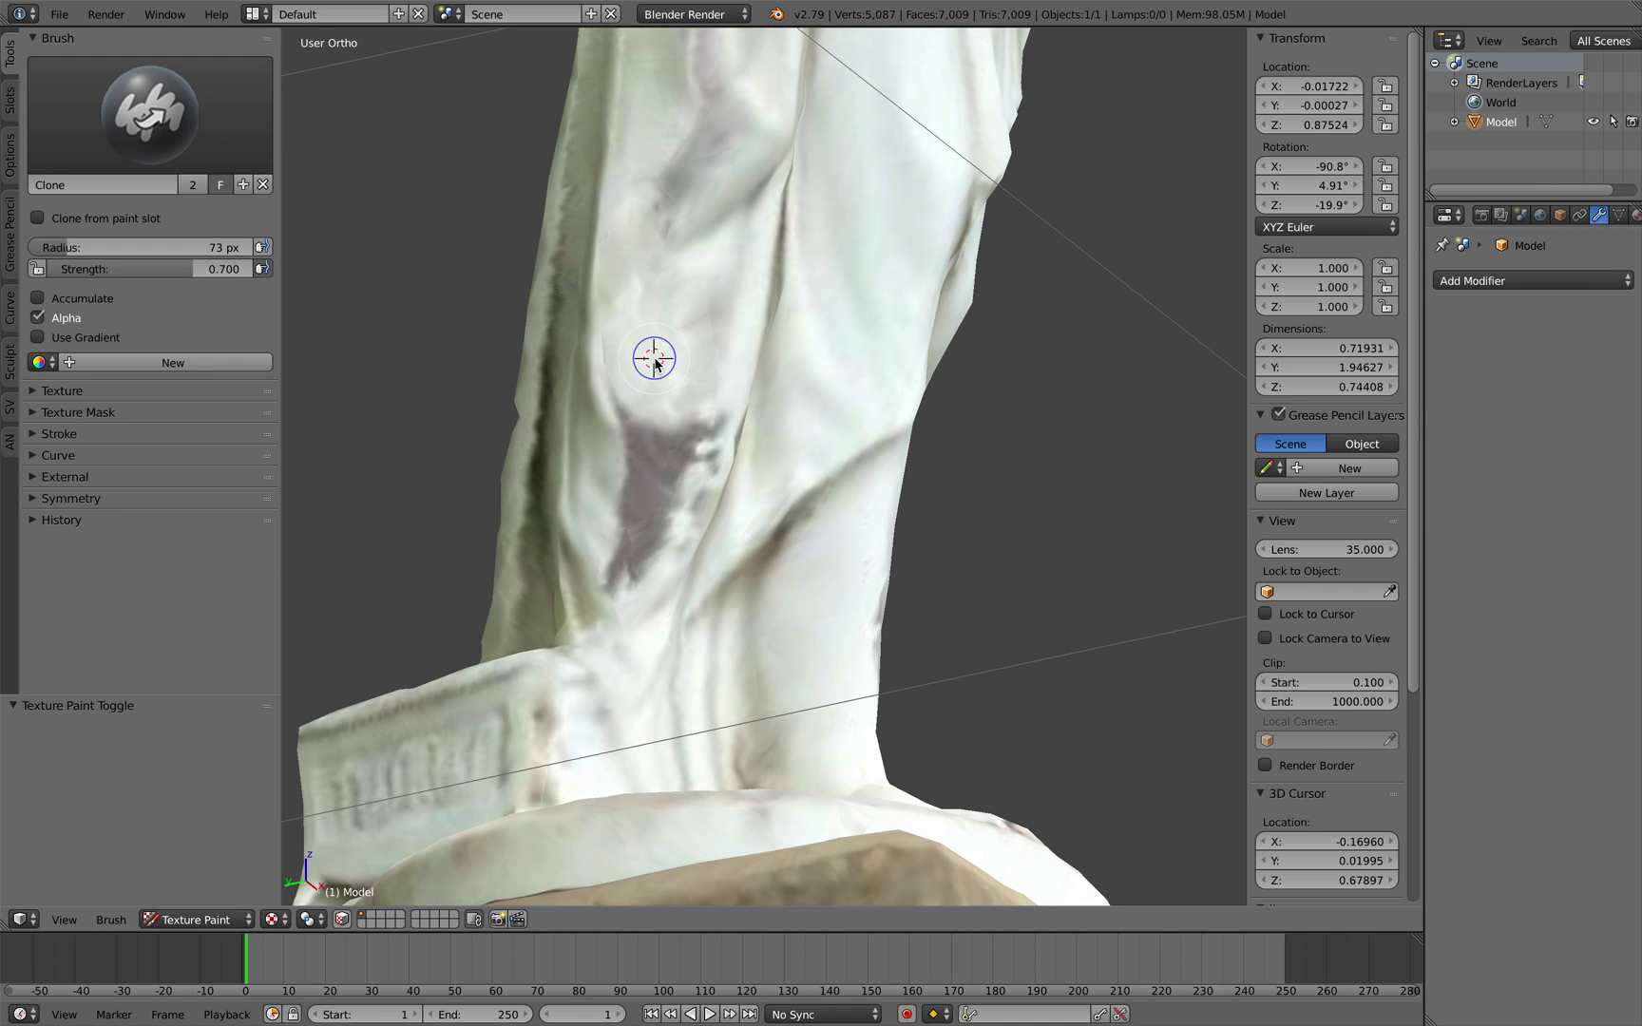
{"action": "middle_click_drag", "start_coordinate": [620, 382], "coordinate": [666, 359]}
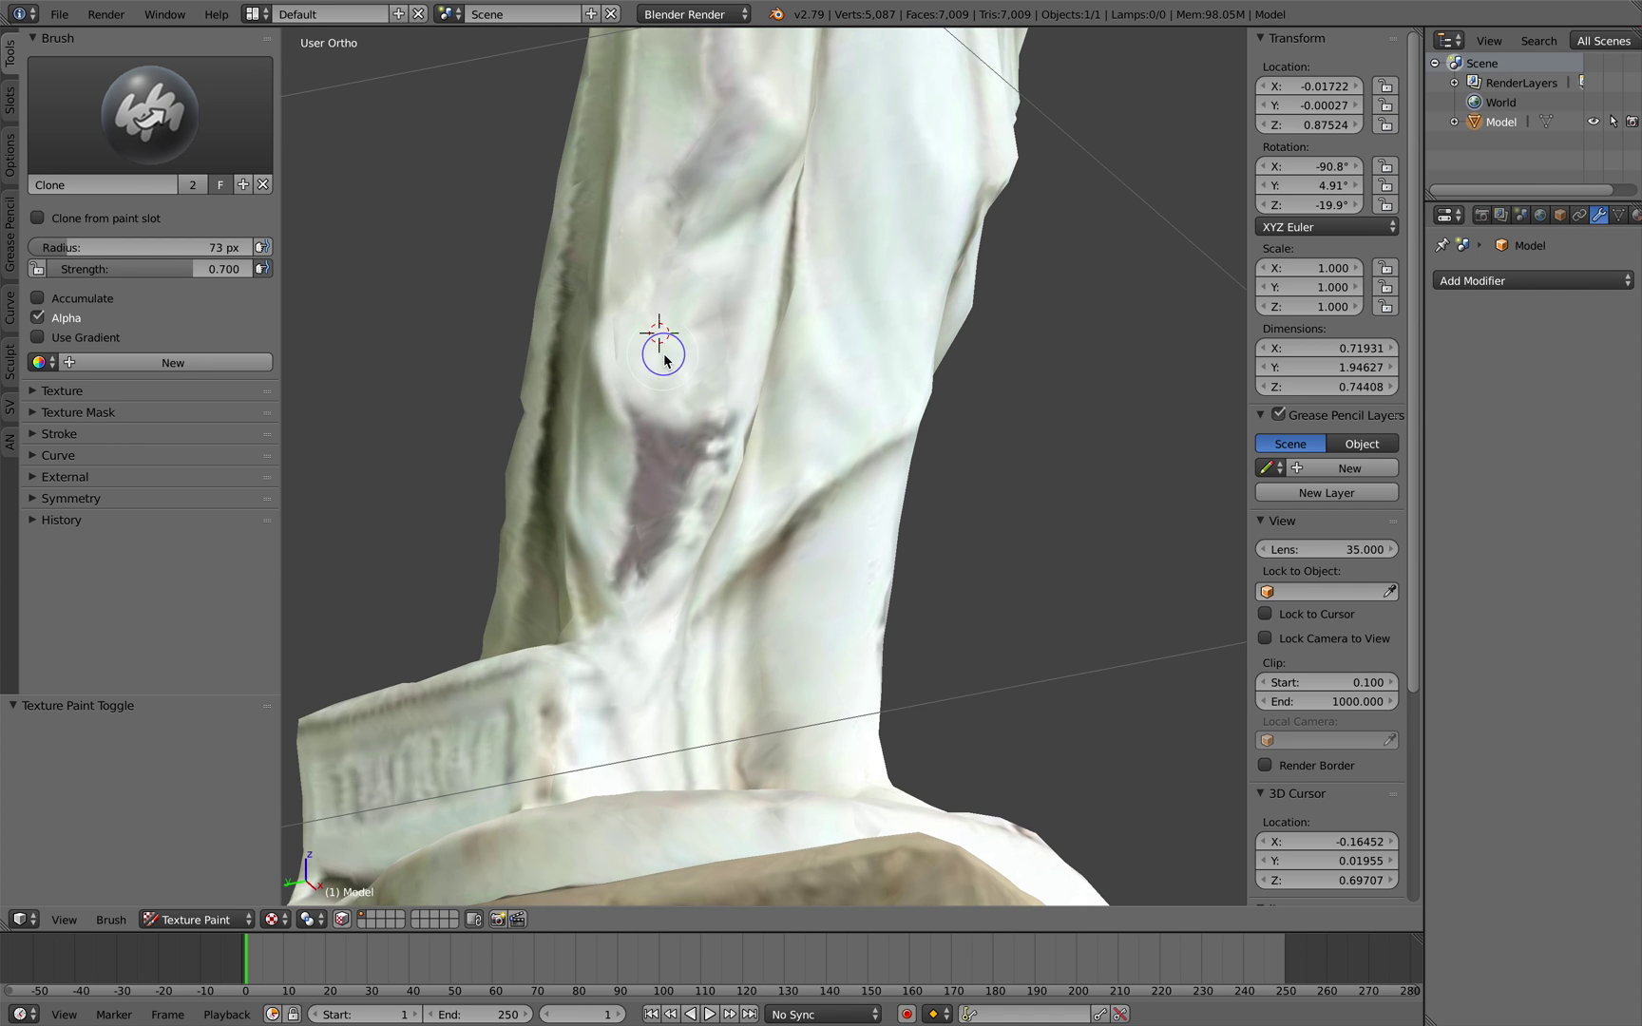
{"action": "left_click", "coordinate": [701, 360], "text": "ctrl"}
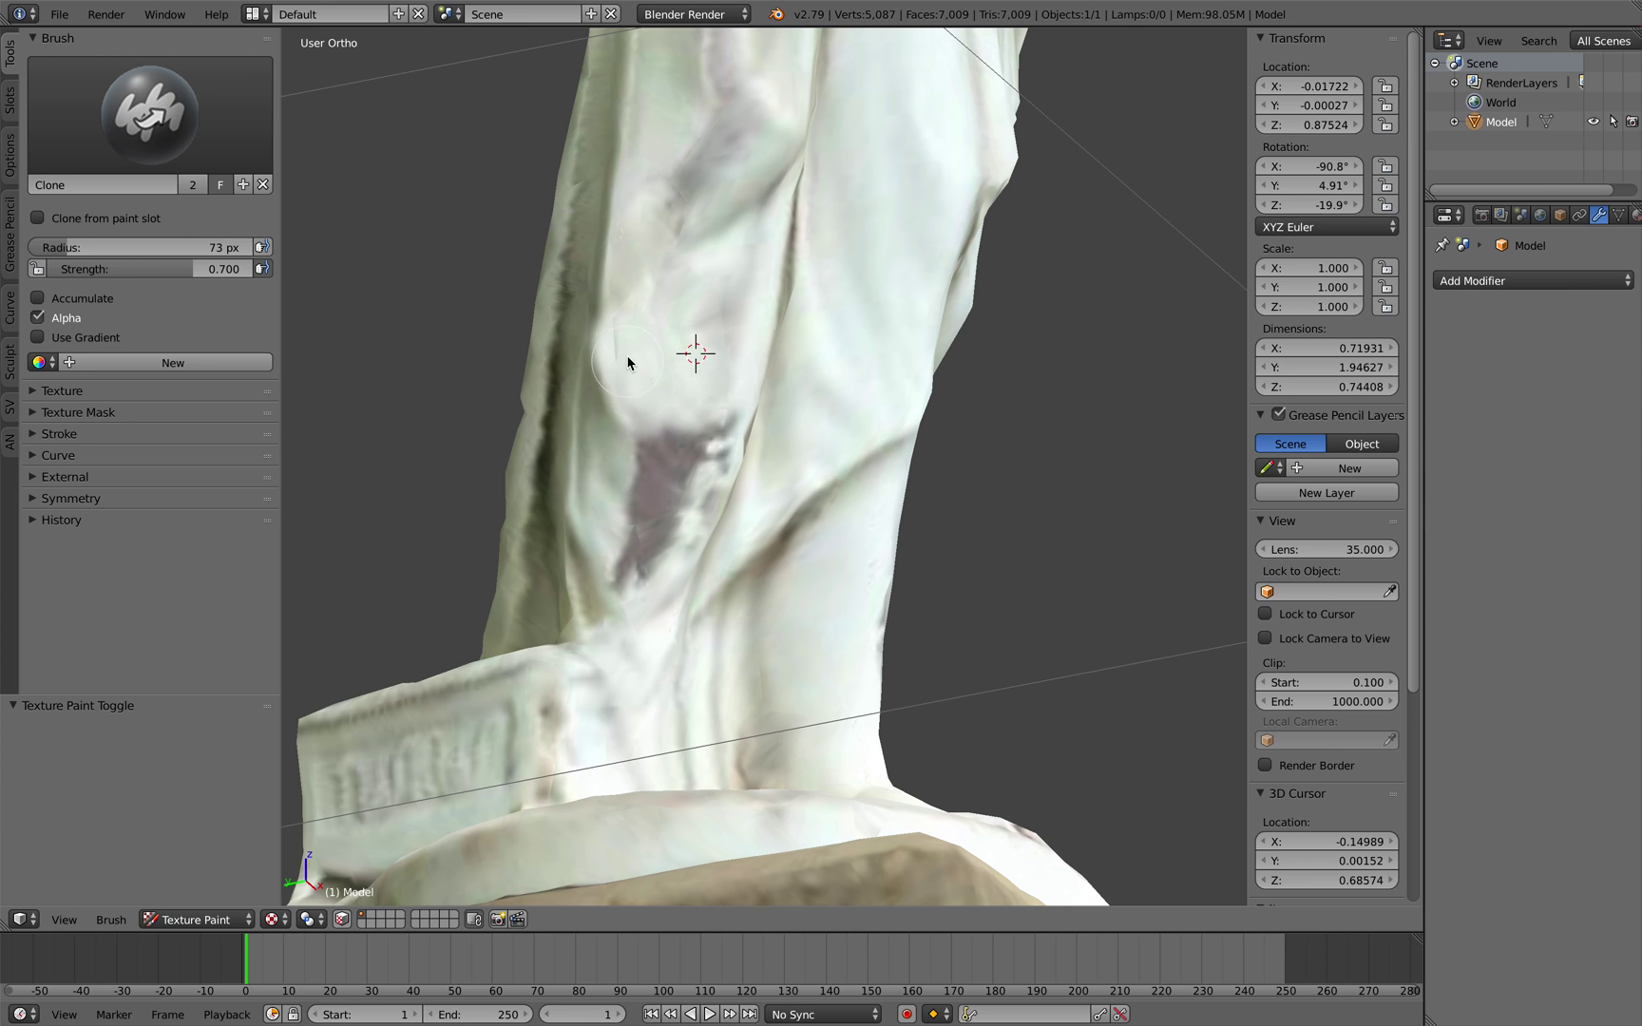
{"action": "scroll", "coordinate": [666, 399], "scroll_direction": "up", "scroll_amount": 3}
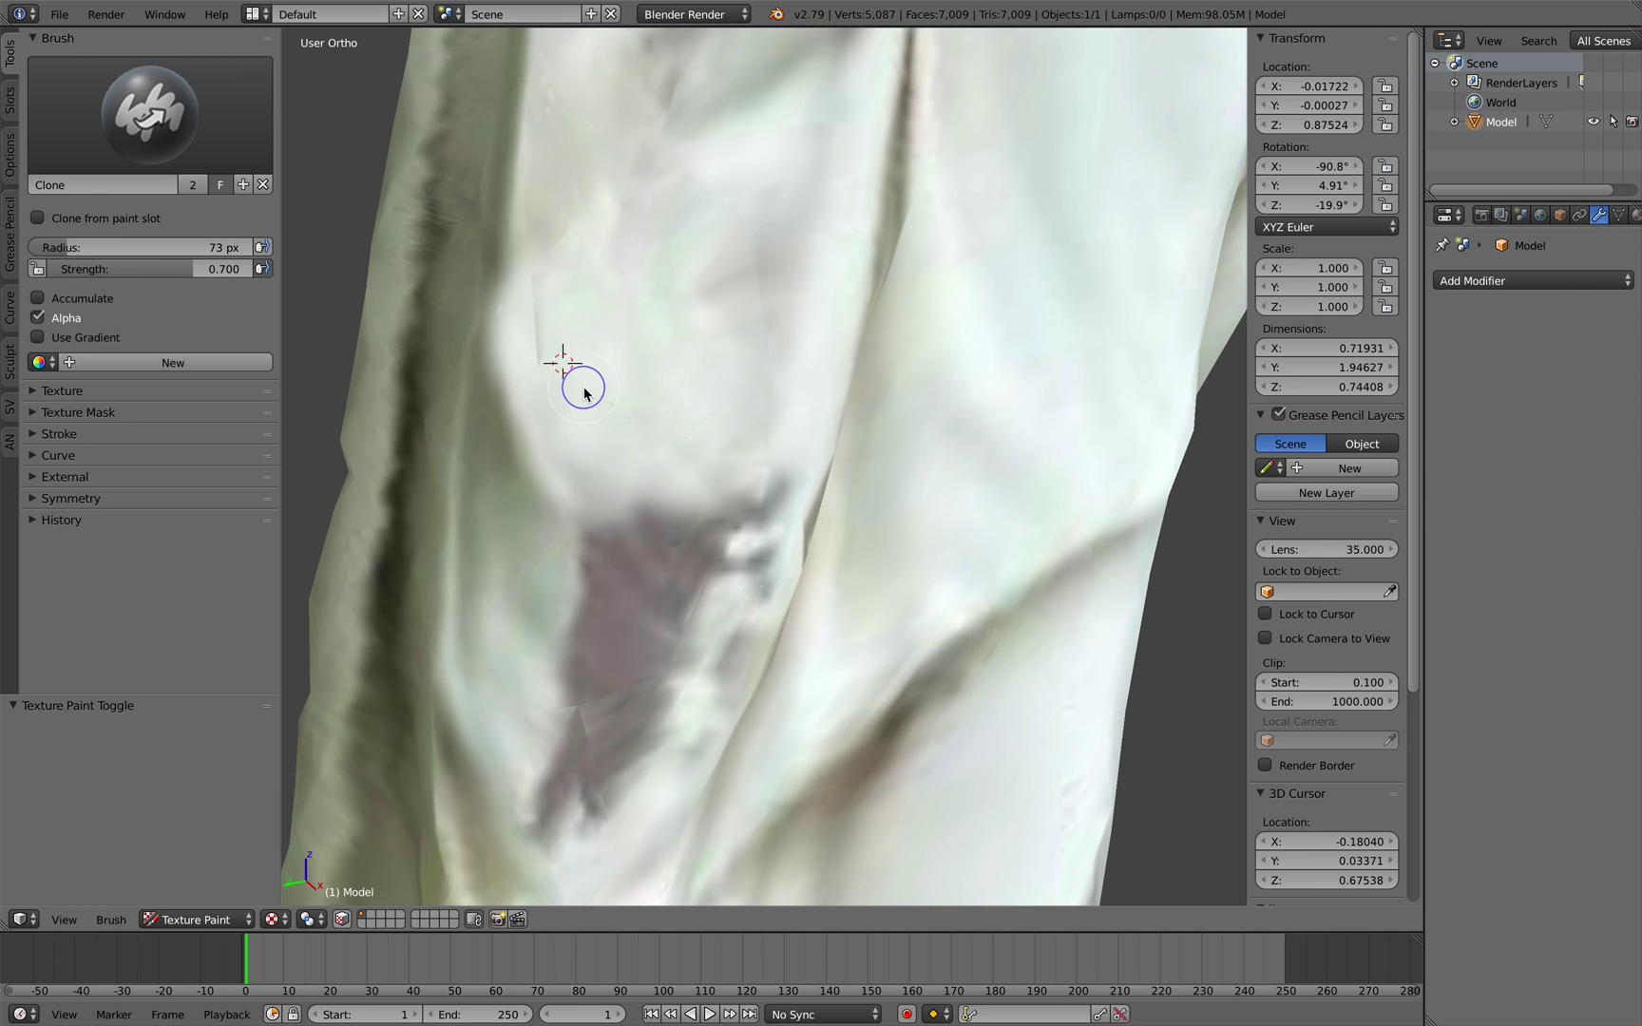
{"action": "middle_click_drag", "start_coordinate": [546, 314], "coordinate": [546, 338]}
{"action": "left_click", "coordinate": [545, 344], "text": "ctrl"}
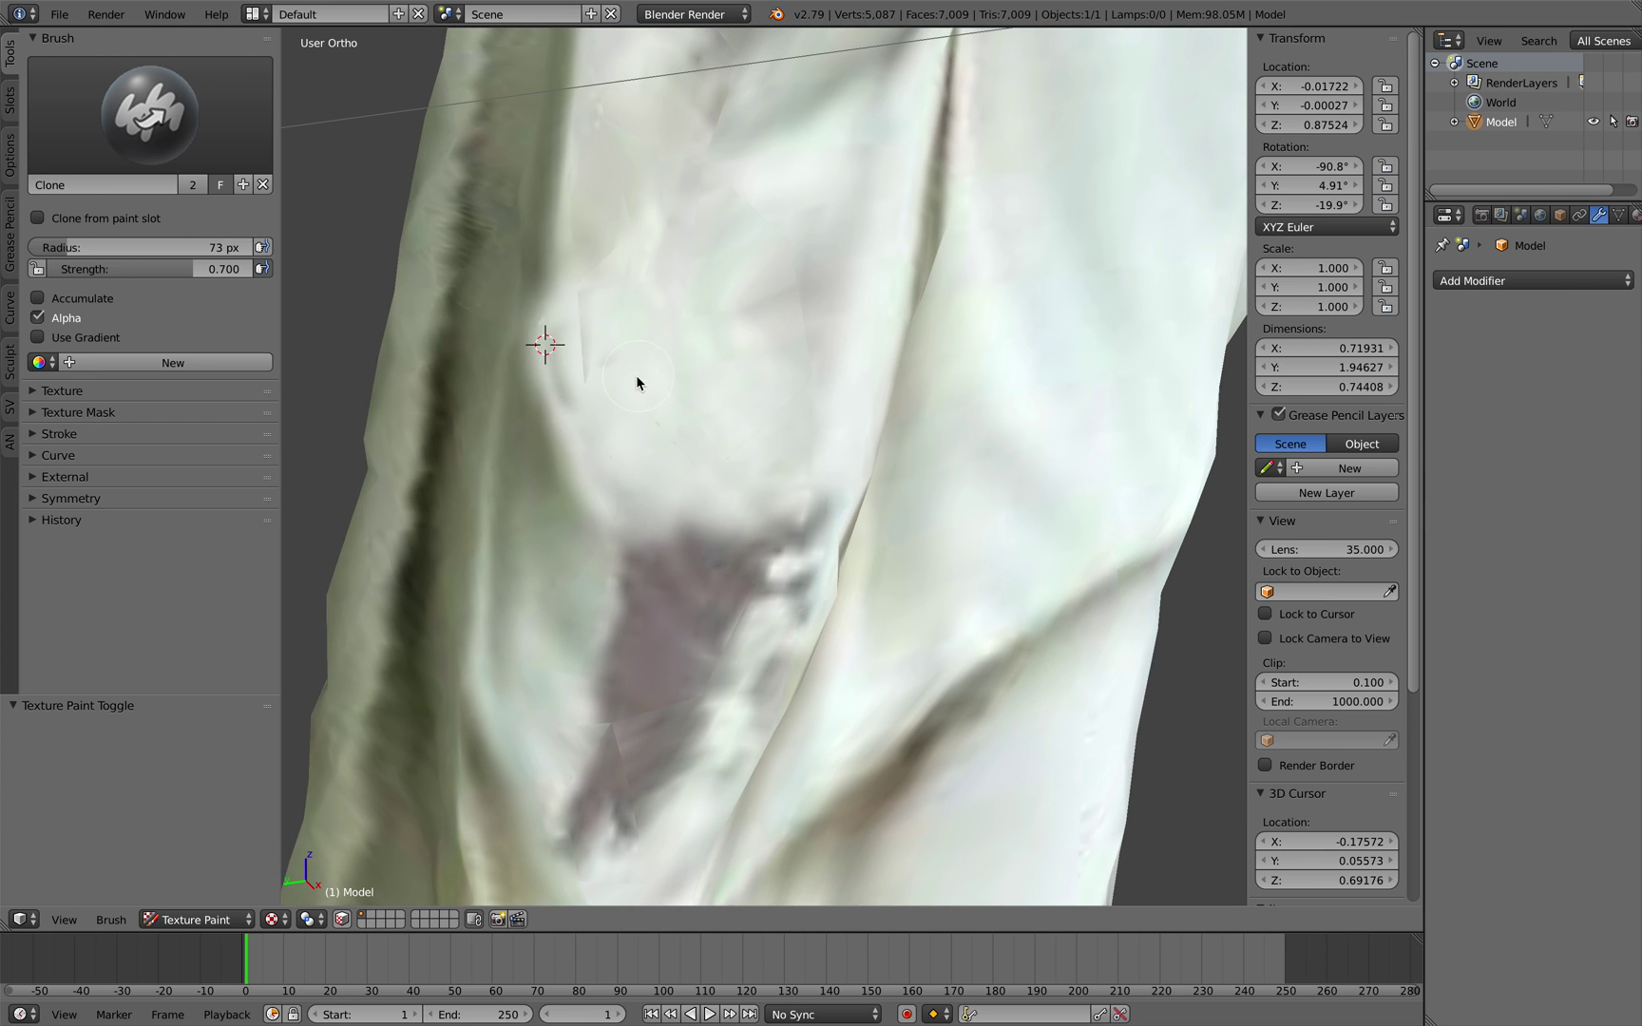
- Clone clean marble over the upper edge of the remaining drapery stain, sampling fresh source points right above it
{"action": "scroll", "coordinate": [641, 399], "scroll_direction": "down", "scroll_amount": 3}
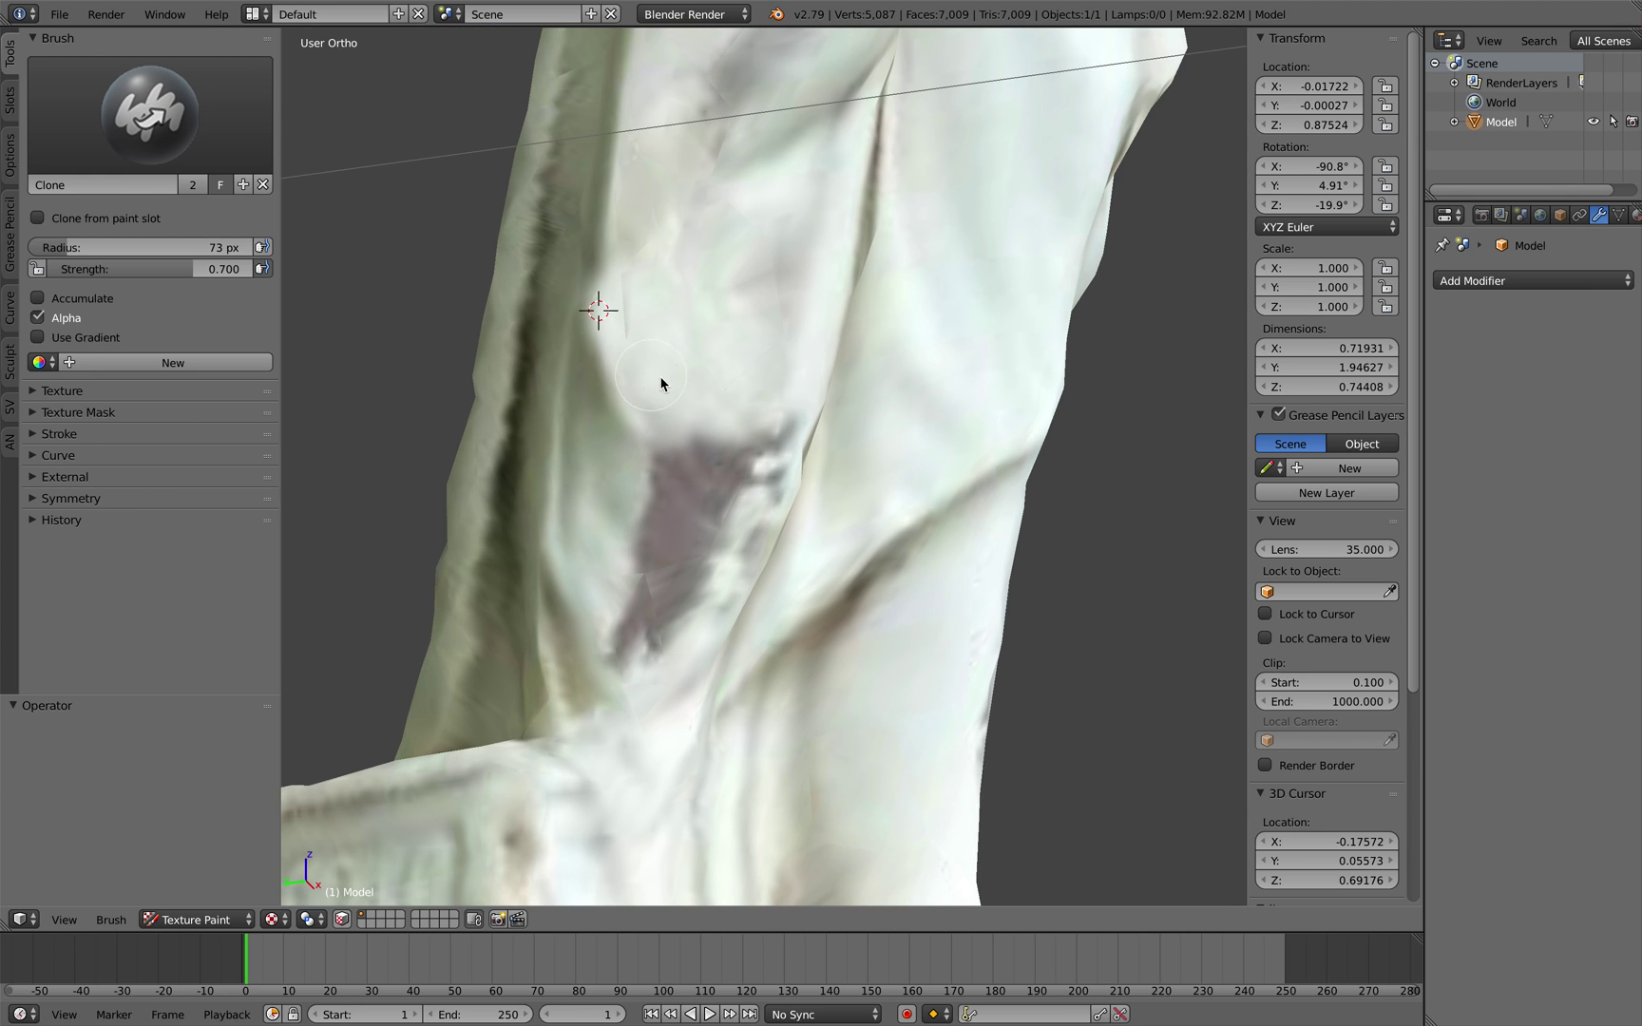
{"action": "left_click_drag", "start_coordinate": [715, 456], "coordinate": [696, 465]}
{"action": "left_click", "coordinate": [699, 394], "text": "ctrl"}
{"action": "middle_click_drag", "start_coordinate": [698, 409], "coordinate": [688, 393]}
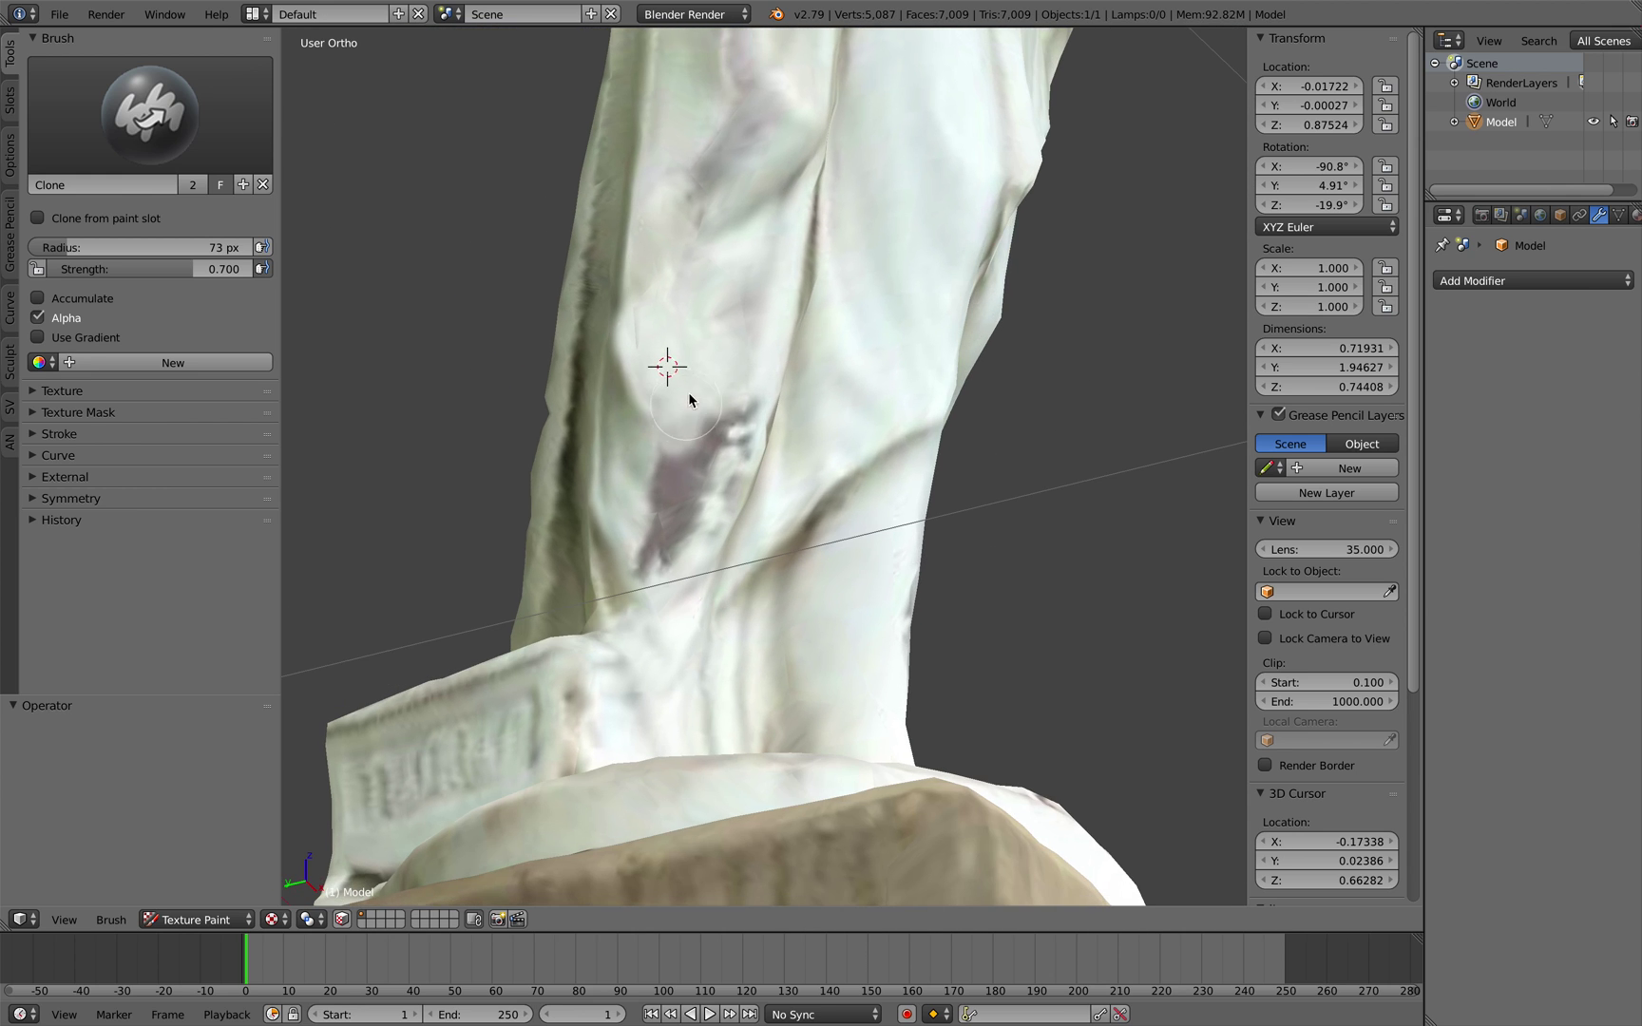
{"action": "left_click", "coordinate": [686, 377], "text": "ctrl"}
{"action": "left_click_drag", "start_coordinate": [724, 429], "coordinate": [711, 439]}
{"action": "middle_click_drag", "start_coordinate": [701, 411], "coordinate": [686, 359]}
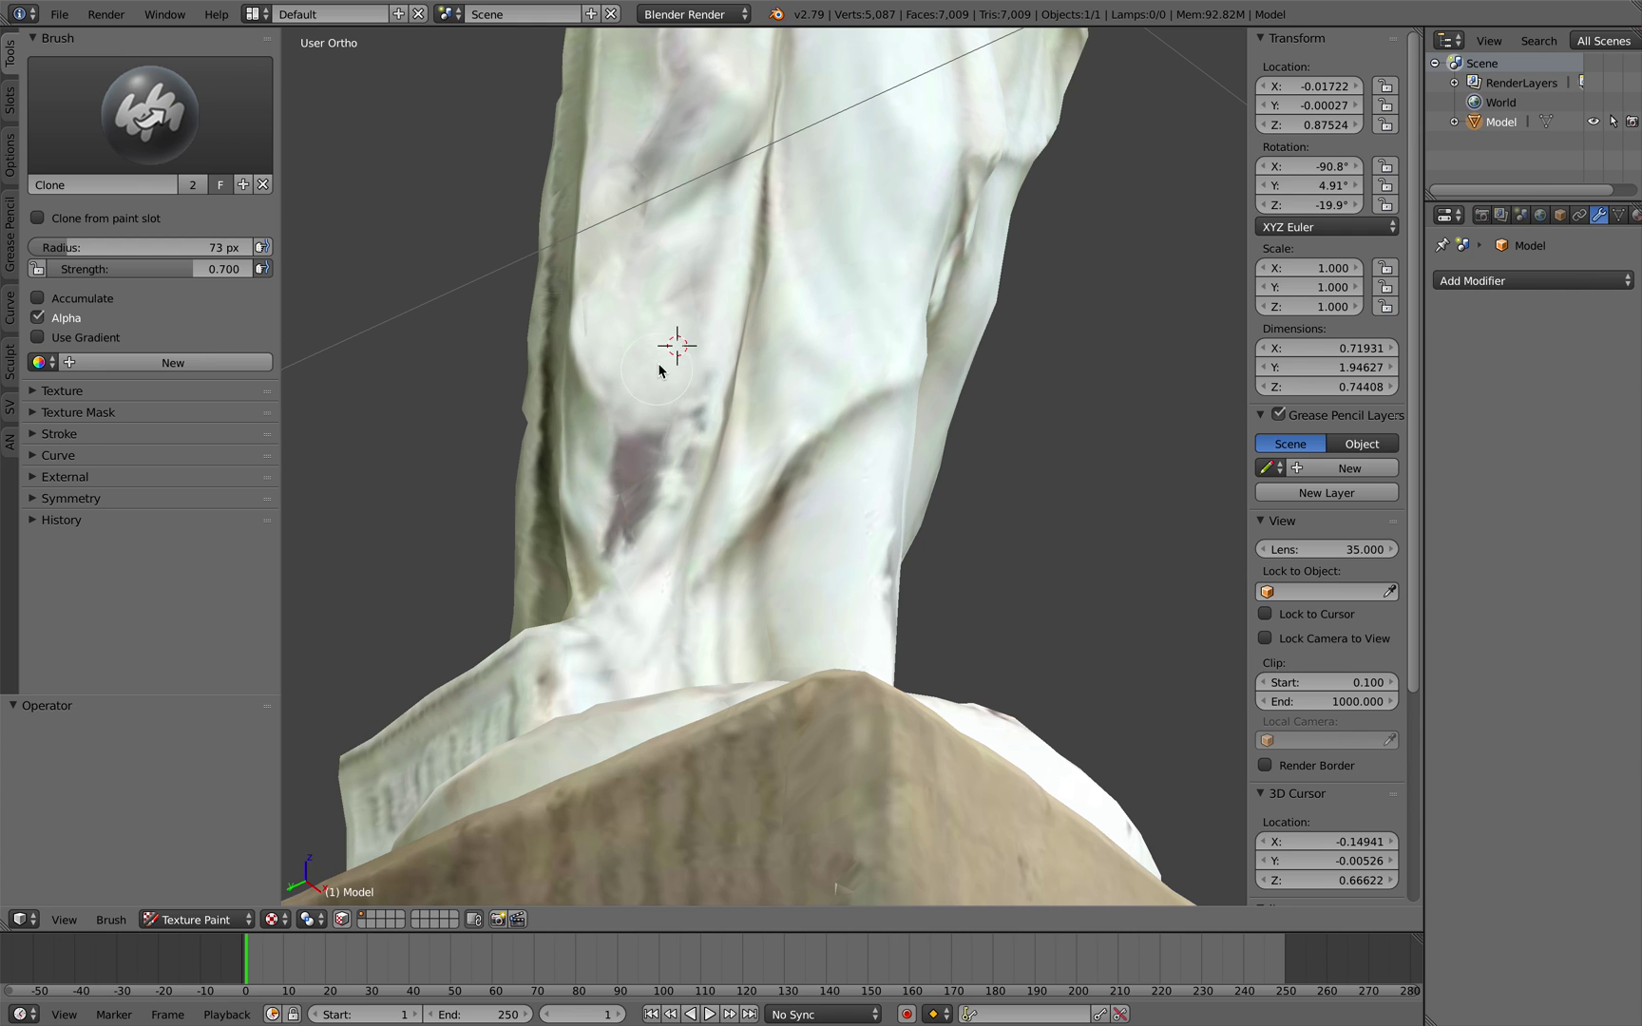
- Paint out the centre of the dark drapery stain with marble sampled from the clean area above it
{"action": "left_click", "coordinate": [659, 363], "text": "ctrl"}
{"action": "left_click_drag", "start_coordinate": [629, 446], "coordinate": [627, 489]}
{"action": "left_click_drag", "start_coordinate": [622, 421], "coordinate": [630, 466]}
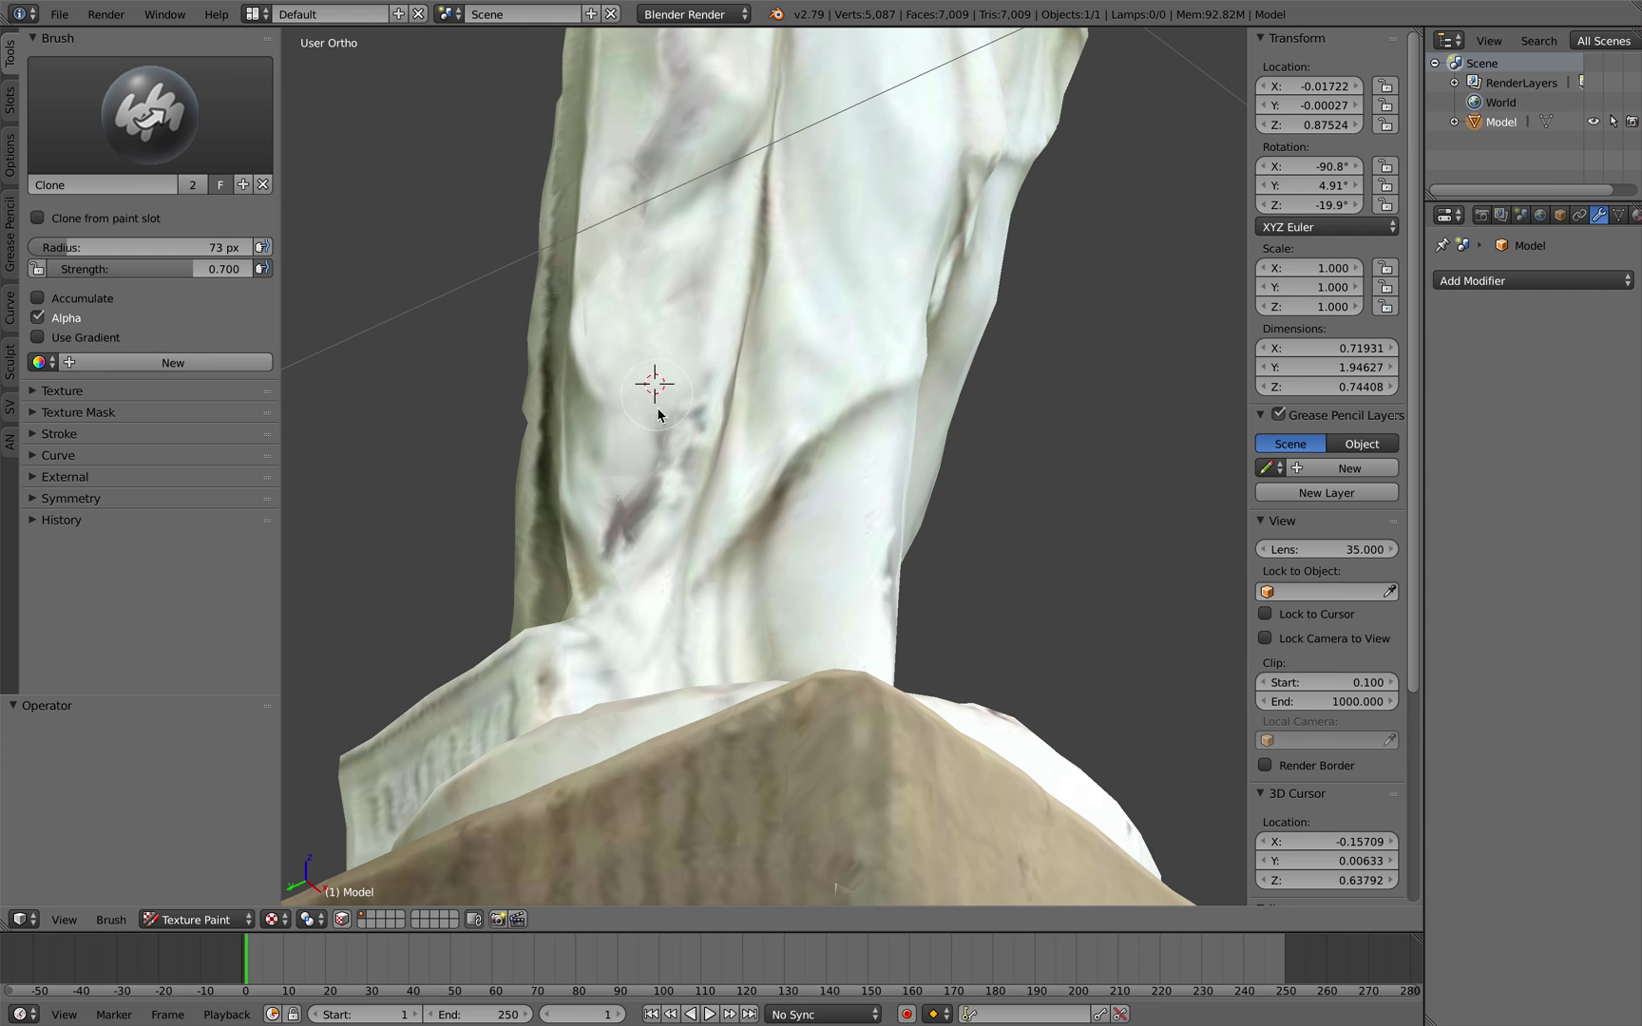
- Clone clean marble from below the stain over its lower tip and the leftover dark marks beside it
{"action": "left_click", "coordinate": [621, 618], "text": "ctrl"}
{"action": "left_click_drag", "start_coordinate": [617, 545], "coordinate": [630, 525]}
{"action": "left_click", "coordinate": [626, 583], "text": "ctrl"}
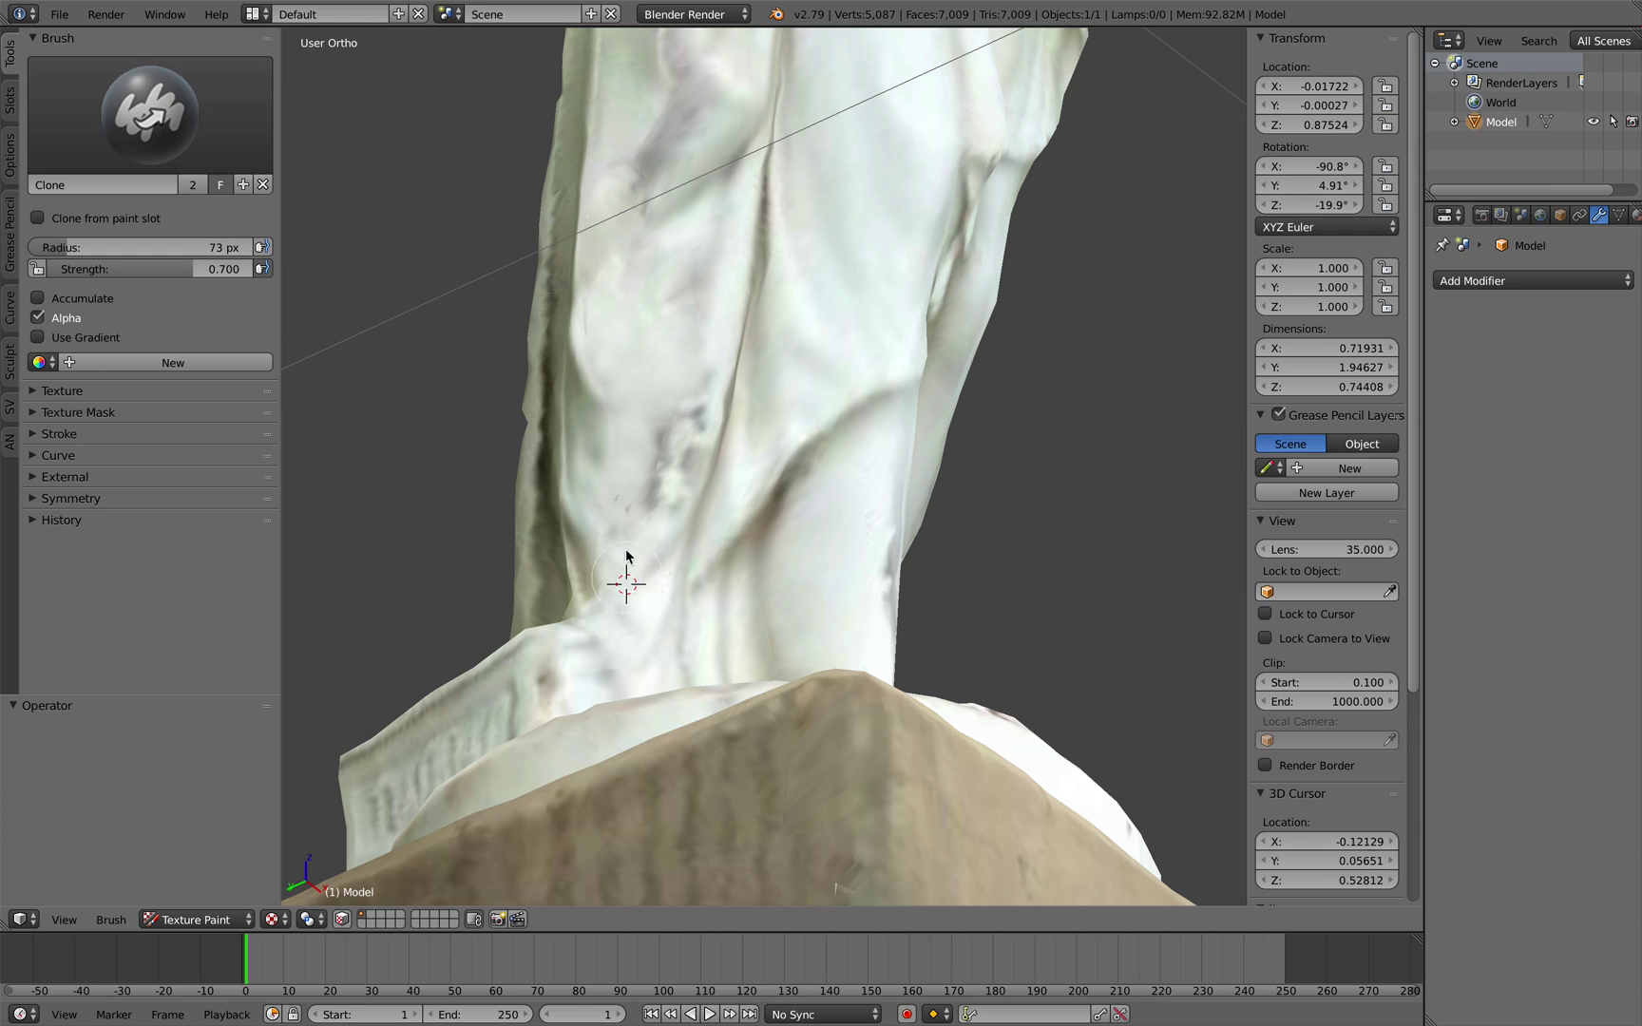
{"action": "left_click", "coordinate": [656, 582], "text": "ctrl"}
{"action": "middle_click_drag", "start_coordinate": [656, 582], "coordinate": [665, 565]}
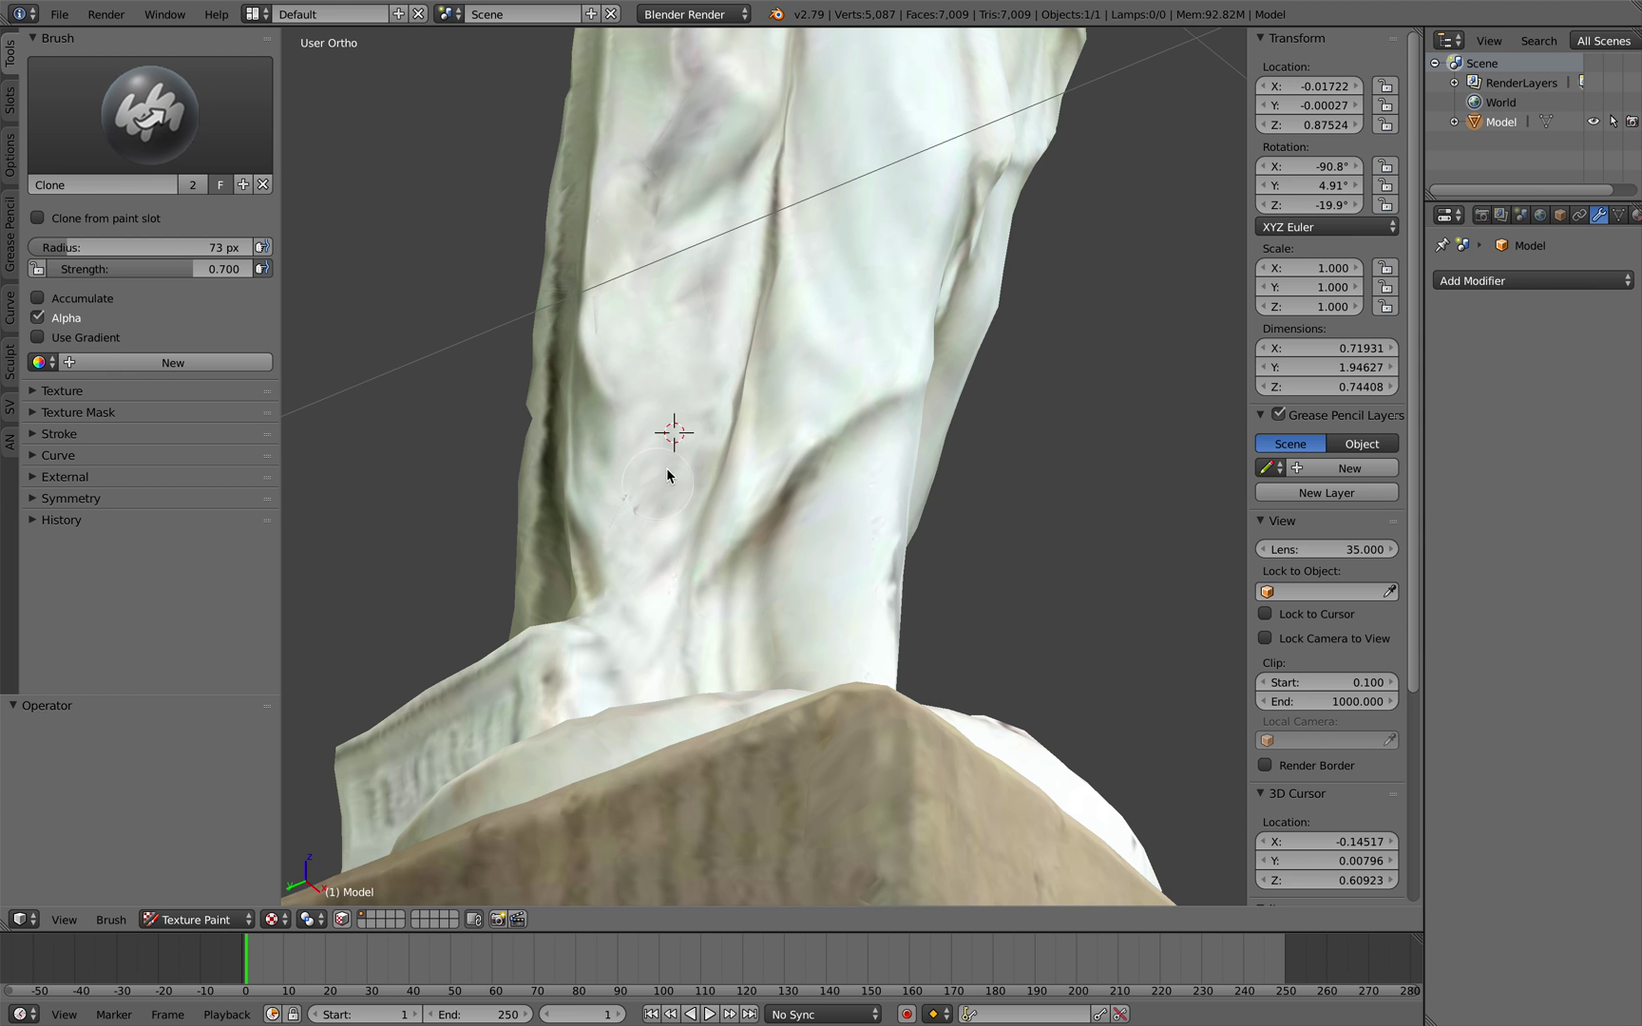
{"action": "middle_click_drag", "start_coordinate": [634, 494], "coordinate": [665, 509]}
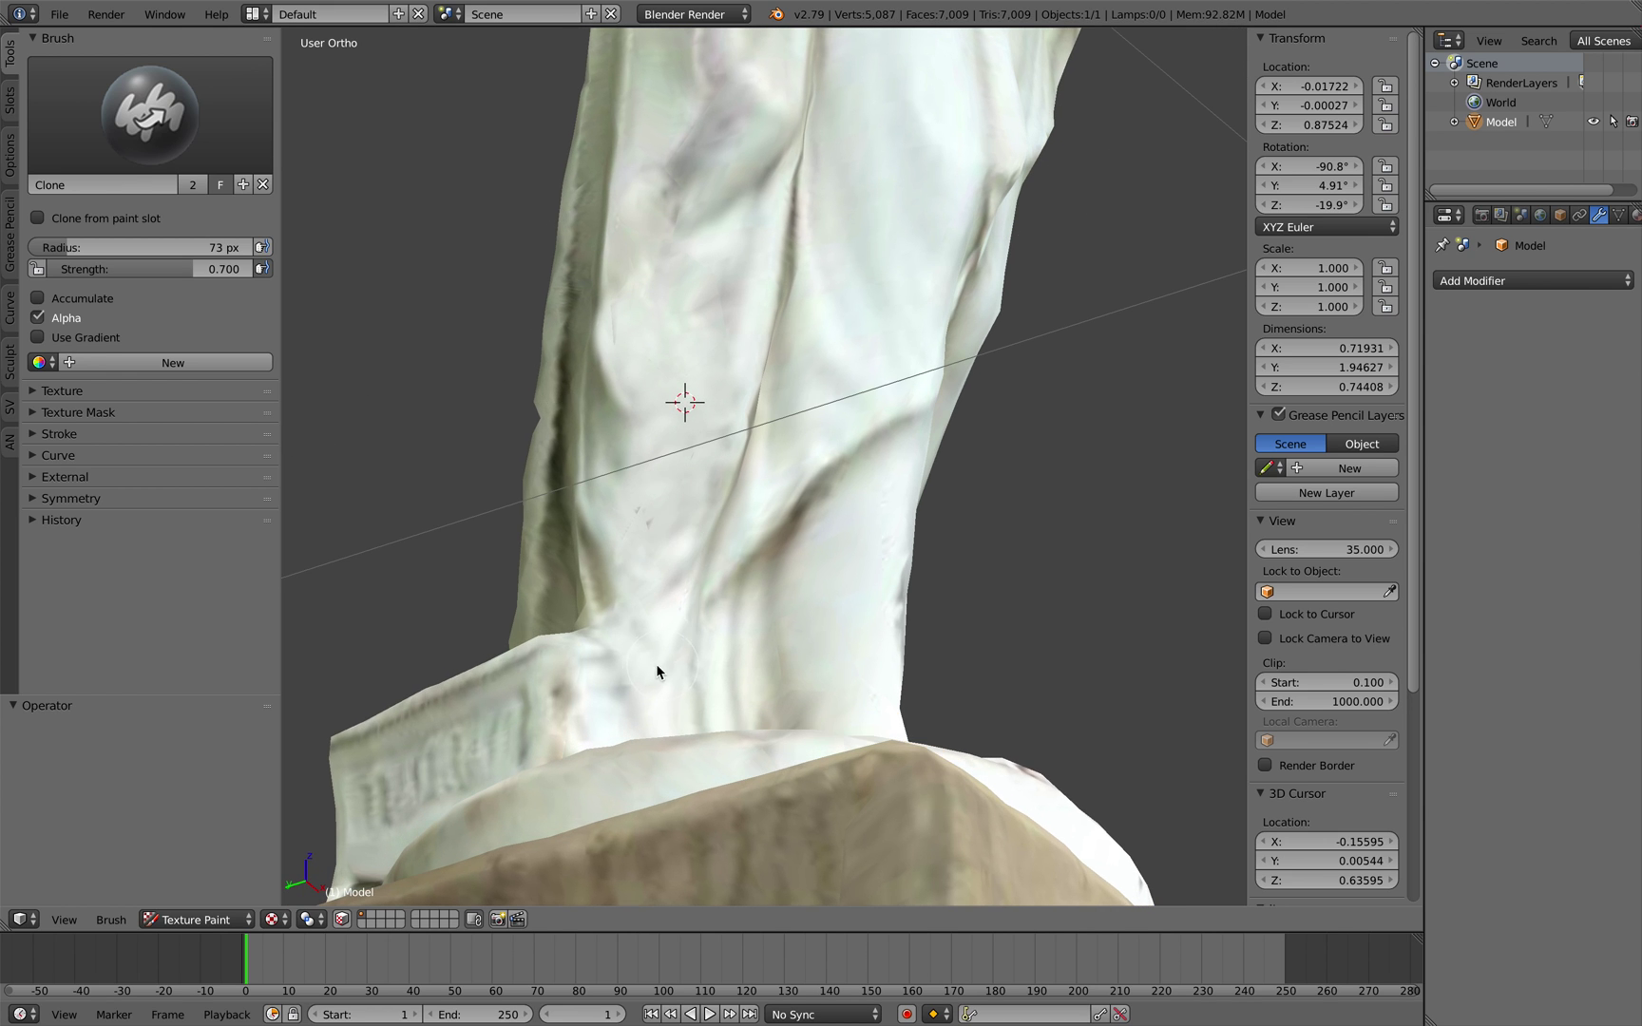
- Examine the statue's texture for remaining flaws, from the legs and round base up to the back and head
{"action": "scroll", "coordinate": [657, 666], "scroll_direction": "down", "scroll_amount": 1}
{"action": "middle_click_drag", "start_coordinate": [788, 608], "coordinate": [730, 603]}
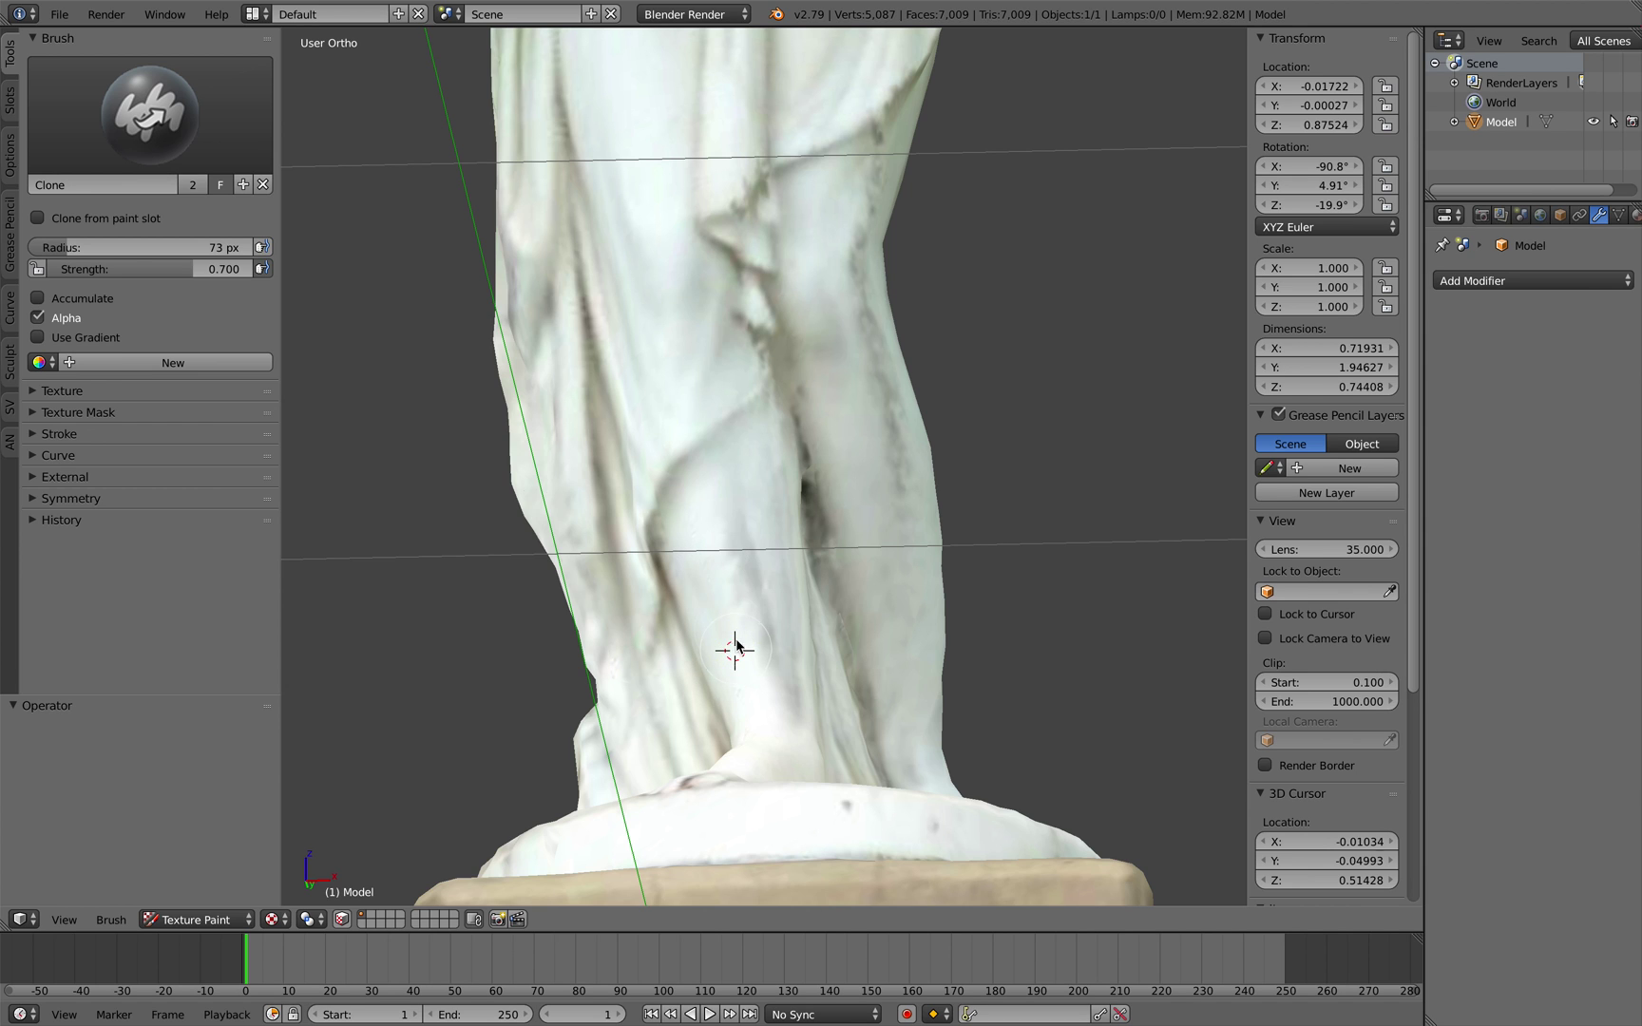
{"action": "scroll", "coordinate": [753, 663], "scroll_direction": "down", "scroll_amount": 2}
{"action": "middle_click_drag", "start_coordinate": [745, 598], "coordinate": [773, 568]}
{"action": "middle_click_drag", "start_coordinate": [766, 700], "coordinate": [797, 556]}
{"action": "middle_click_drag", "start_coordinate": [796, 546], "coordinate": [831, 587]}
{"action": "scroll", "coordinate": [722, 651], "scroll_direction": "up", "scroll_amount": 2}
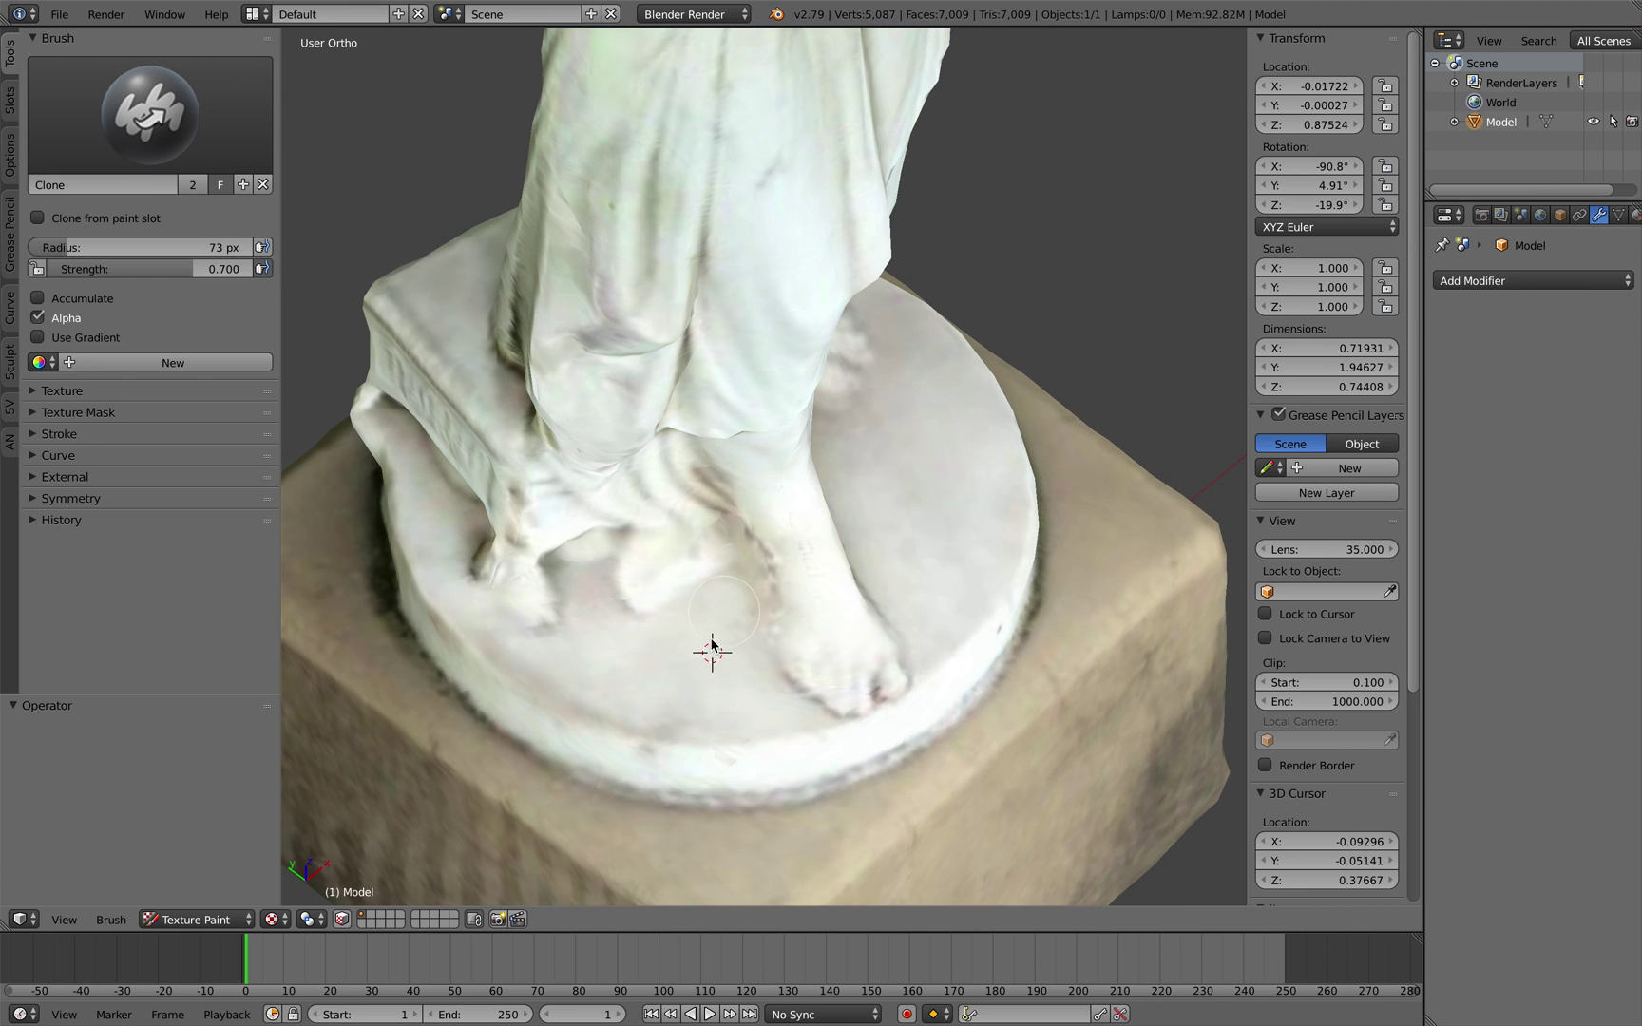
{"action": "mouse_move", "coordinate": [712, 645]}
{"action": "middle_mouse_down", "text": "shift"}
{"action": "mouse_move", "coordinate": [733, 562]}
{"action": "mouse_move", "coordinate": [719, 620]}
{"action": "mouse_move", "coordinate": [617, 551]}
{"action": "mouse_move", "coordinate": [698, 637]}
{"action": "mouse_move", "coordinate": [719, 557]}
{"action": "mouse_move", "coordinate": [774, 561]}
{"action": "middle_mouse_up", "text": "shift"}
{"action": "left_click", "coordinate": [718, 624]}
{"action": "scroll", "coordinate": [708, 632], "scroll_direction": "down", "scroll_amount": 2}
{"action": "scroll", "coordinate": [670, 585], "scroll_direction": "up", "scroll_amount": 2}
{"action": "scroll", "coordinate": [733, 501], "scroll_direction": "up", "scroll_amount": 3}
{"action": "scroll", "coordinate": [730, 495], "scroll_direction": "down", "scroll_amount": 3}
{"action": "middle_click_drag", "start_coordinate": [718, 314], "coordinate": [715, 589], "text": "shift"}
{"action": "middle_click_drag", "start_coordinate": [714, 228], "coordinate": [719, 637], "text": "shift"}
{"action": "scroll", "coordinate": [718, 623], "scroll_direction": "down", "scroll_amount": 2}
{"action": "scroll", "coordinate": [713, 507], "scroll_direction": "up", "scroll_amount": 4}
{"action": "middle_click_drag", "start_coordinate": [718, 571], "coordinate": [744, 464]}
{"action": "scroll", "coordinate": [744, 464], "scroll_direction": "up", "scroll_amount": 3}
{"action": "scroll", "coordinate": [742, 433], "scroll_direction": "down", "scroll_amount": 2}
{"action": "middle_click_drag", "start_coordinate": [708, 388], "coordinate": [713, 400], "text": "shift"}
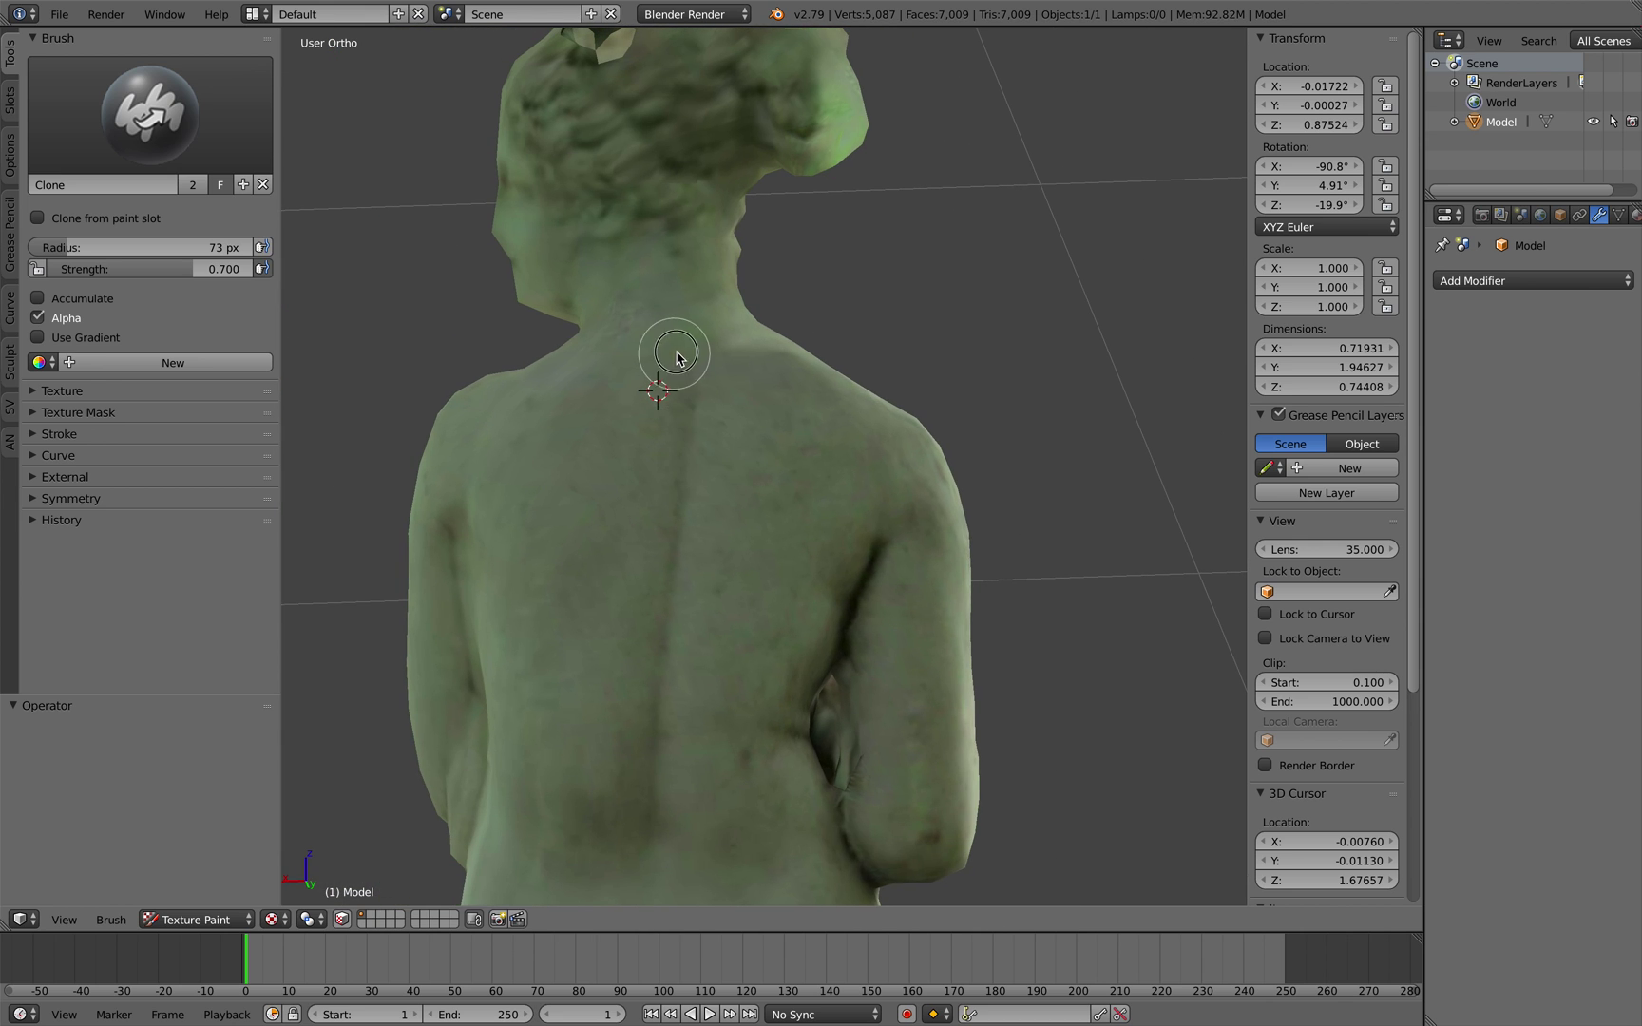
- Retouch the bright green patch on the statue's hair bun with the Clone brush, sampling a source on the bun
{"action": "middle_click_drag", "start_coordinate": [701, 322], "coordinate": [565, 349]}
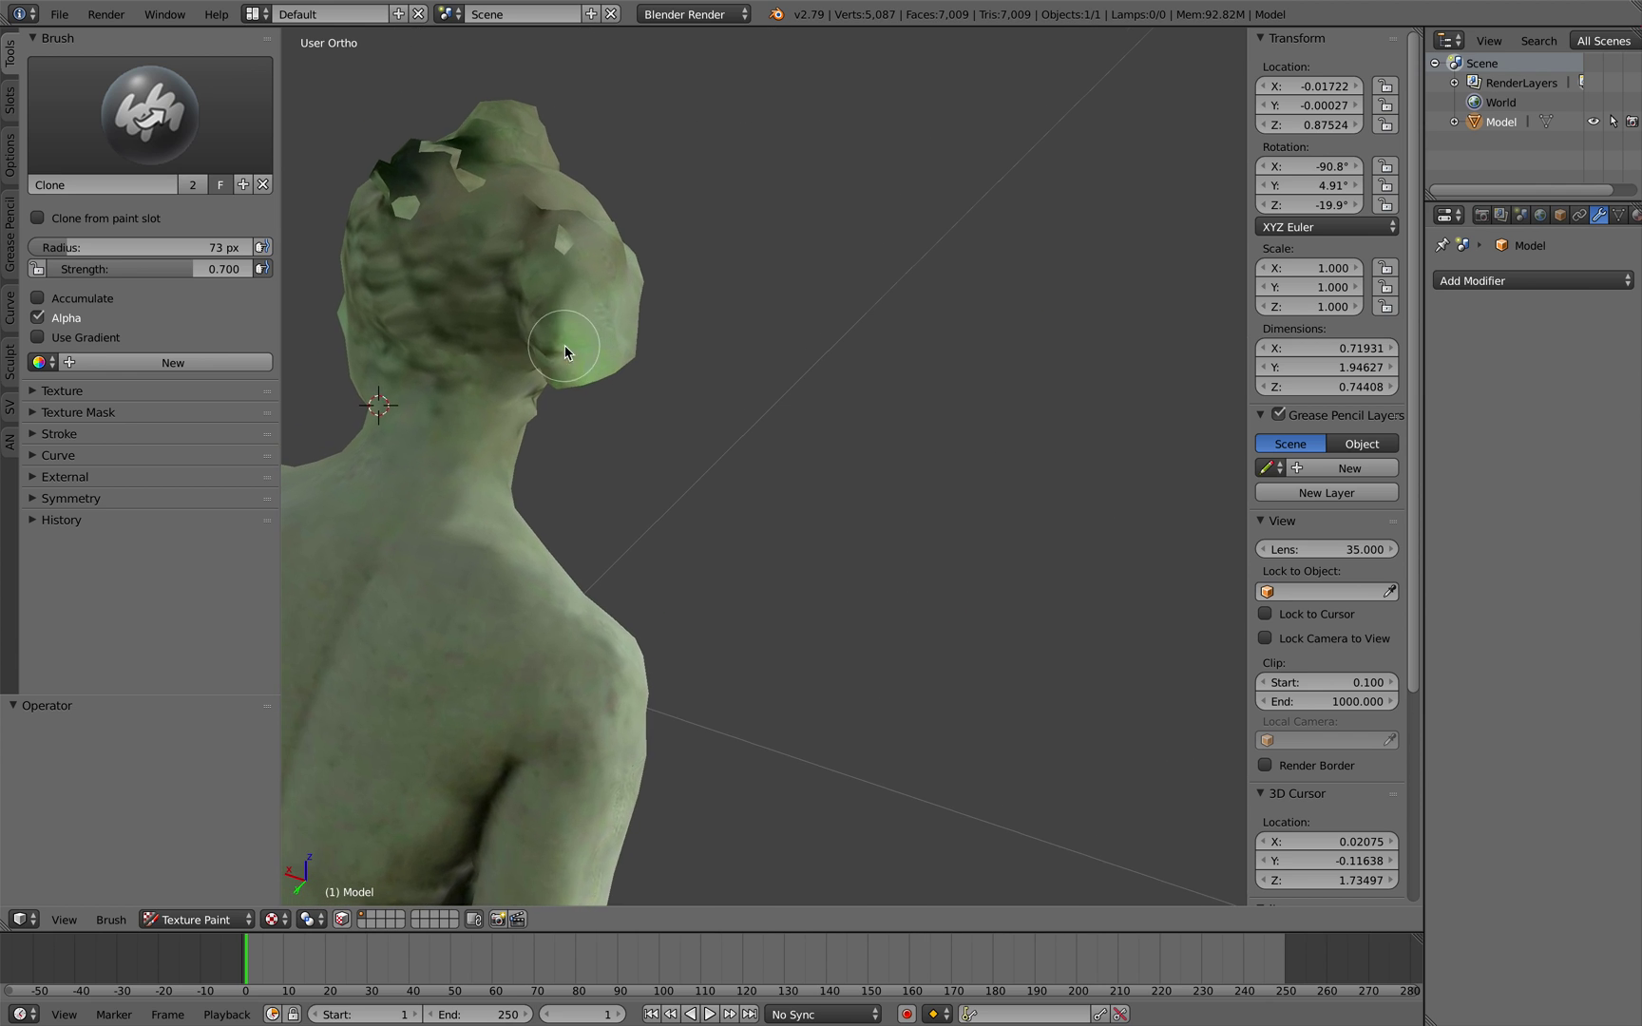
{"action": "left_click", "coordinate": [587, 351], "text": "ctrl"}
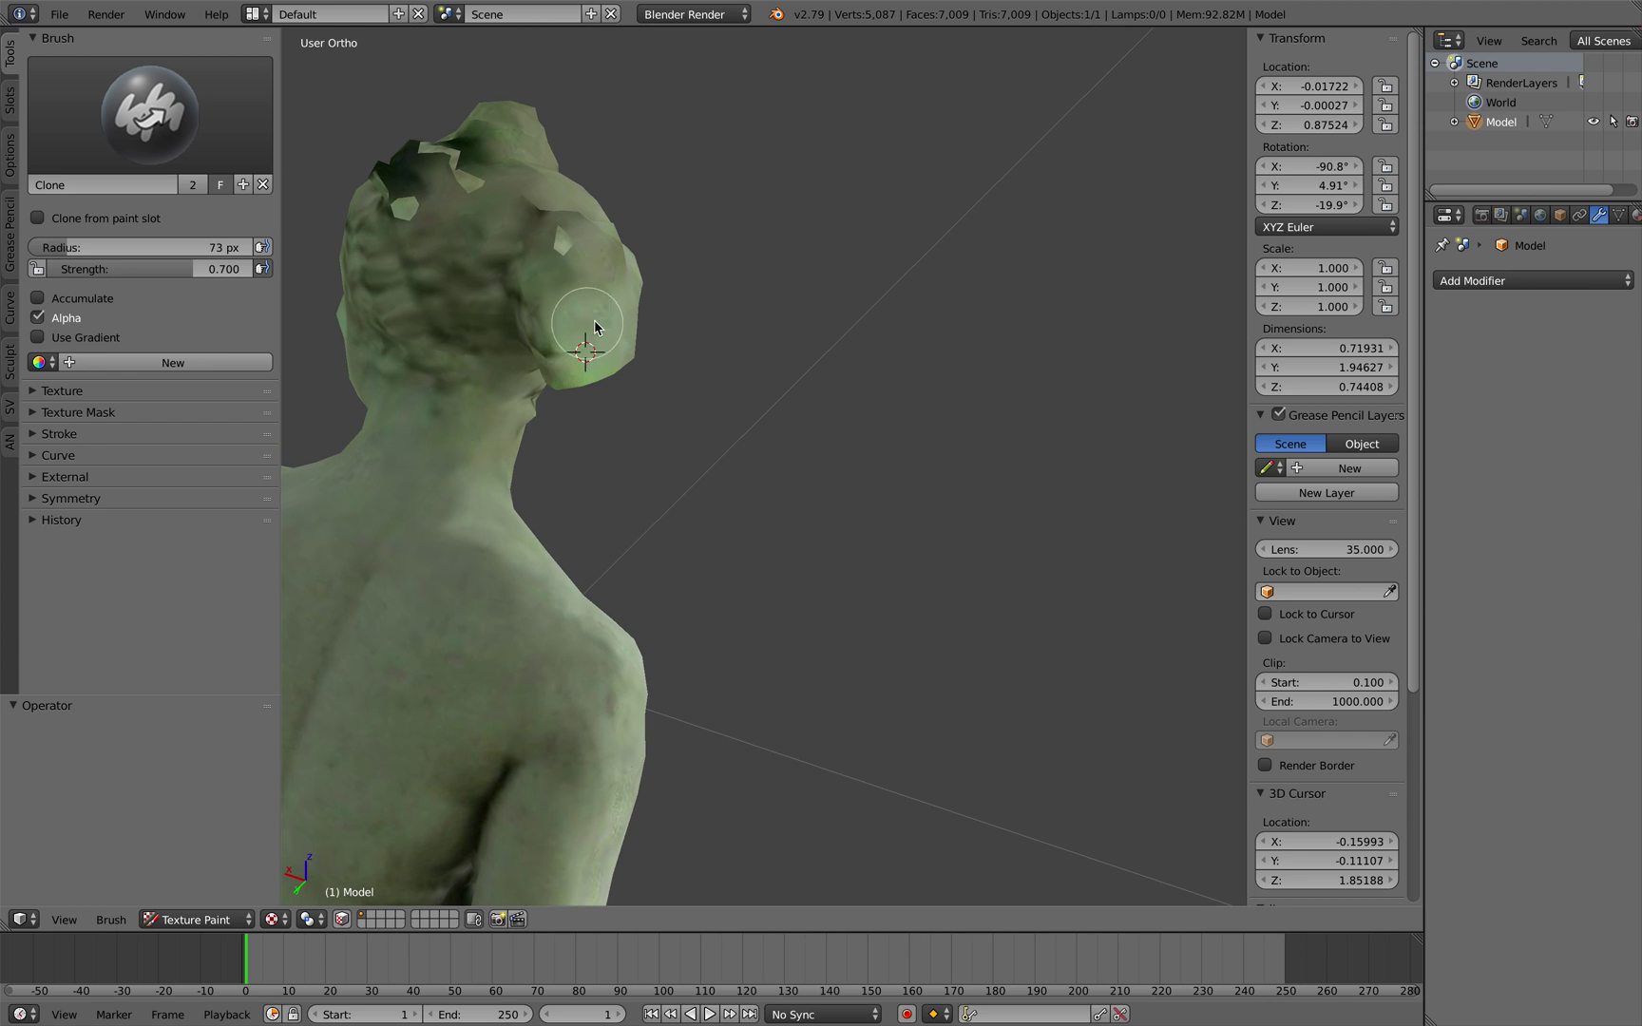
{"action": "middle_click_drag", "start_coordinate": [597, 369], "coordinate": [561, 226]}
{"action": "middle_click_drag", "start_coordinate": [563, 302], "coordinate": [708, 419]}
- View the whole statue and return the model to Object Mode
{"action": "scroll", "coordinate": [789, 445], "scroll_direction": "down", "scroll_amount": 1}
{"action": "scroll", "coordinate": [845, 493], "scroll_direction": "down", "scroll_amount": 3}
{"action": "scroll", "coordinate": [727, 428], "scroll_direction": "down", "scroll_amount": 4}
{"action": "mouse_move", "coordinate": [729, 573]}
{"action": "middle_mouse_down"}
{"action": "mouse_move", "coordinate": [653, 568]}
{"action": "mouse_move", "coordinate": [722, 580]}
{"action": "middle_mouse_up"}
{"action": "left_click", "coordinate": [217, 927]}
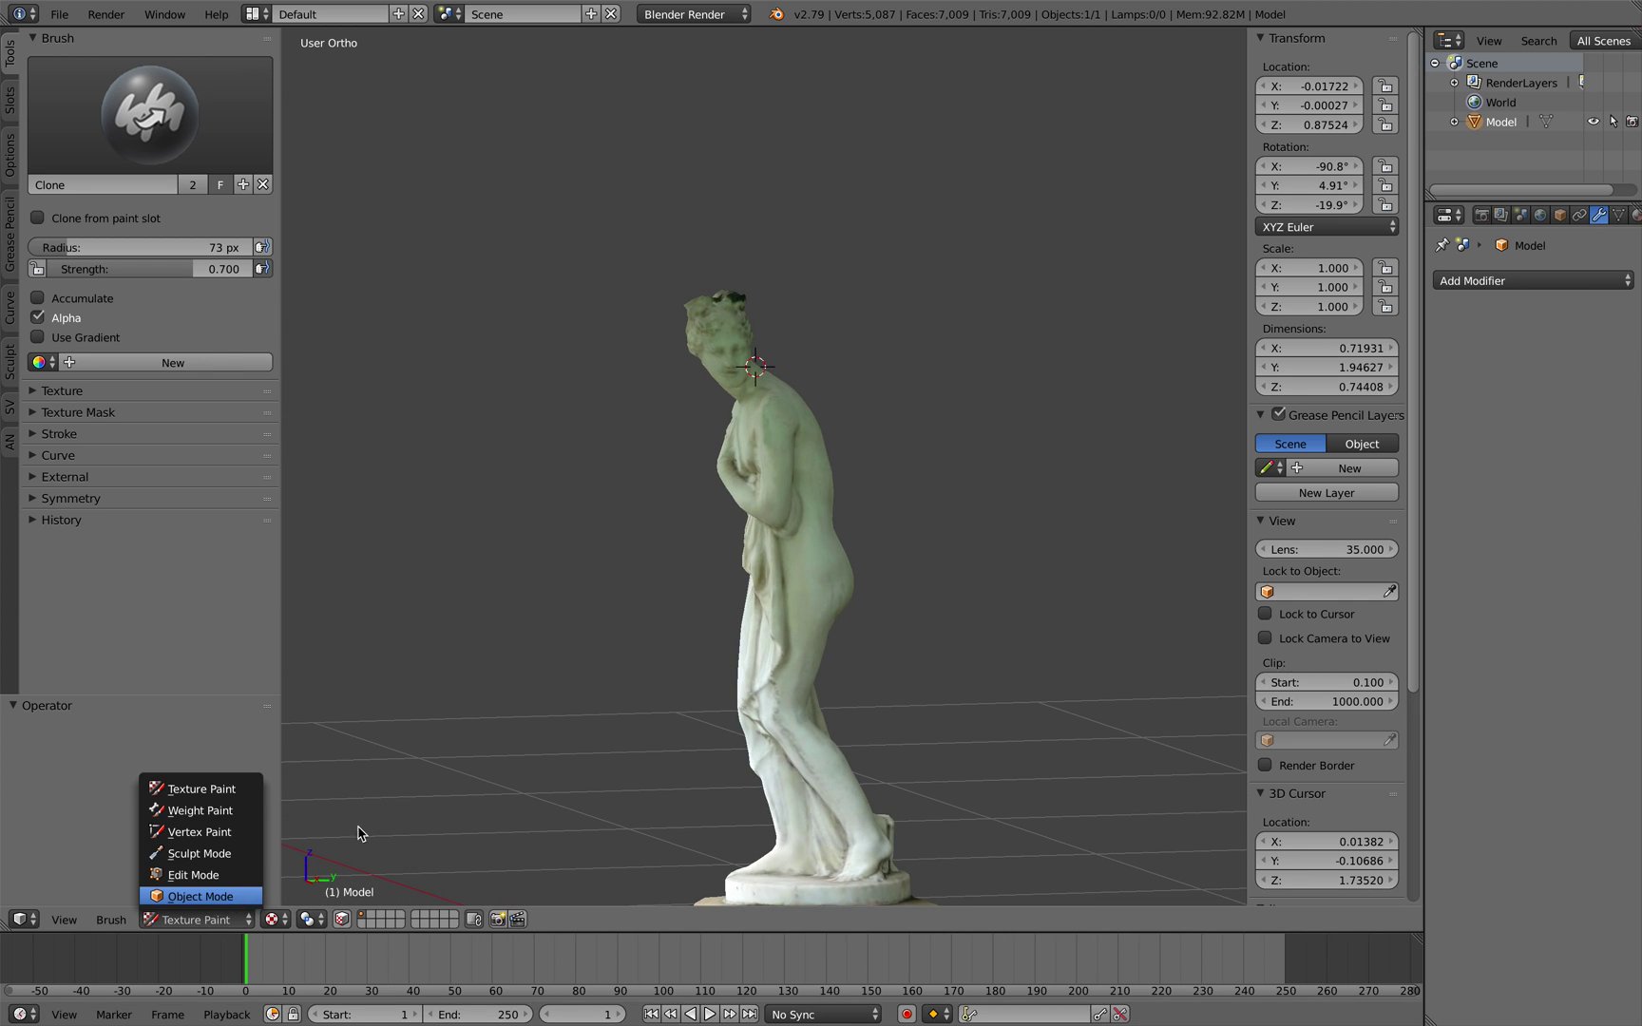
{"action": "left_click", "coordinate": [200, 897]}
- Split the 3D view in two and turn the new area into a UV/Image Editor
{"action": "middle_click_drag", "start_coordinate": [808, 651], "coordinate": [737, 555], "text": "shift"}
{"action": "scroll", "coordinate": [737, 555], "scroll_direction": "down", "scroll_amount": 1}
{"action": "left_click_drag", "start_coordinate": [1411, 38], "coordinate": [914, 665]}
{"action": "left_click", "coordinate": [939, 920]}
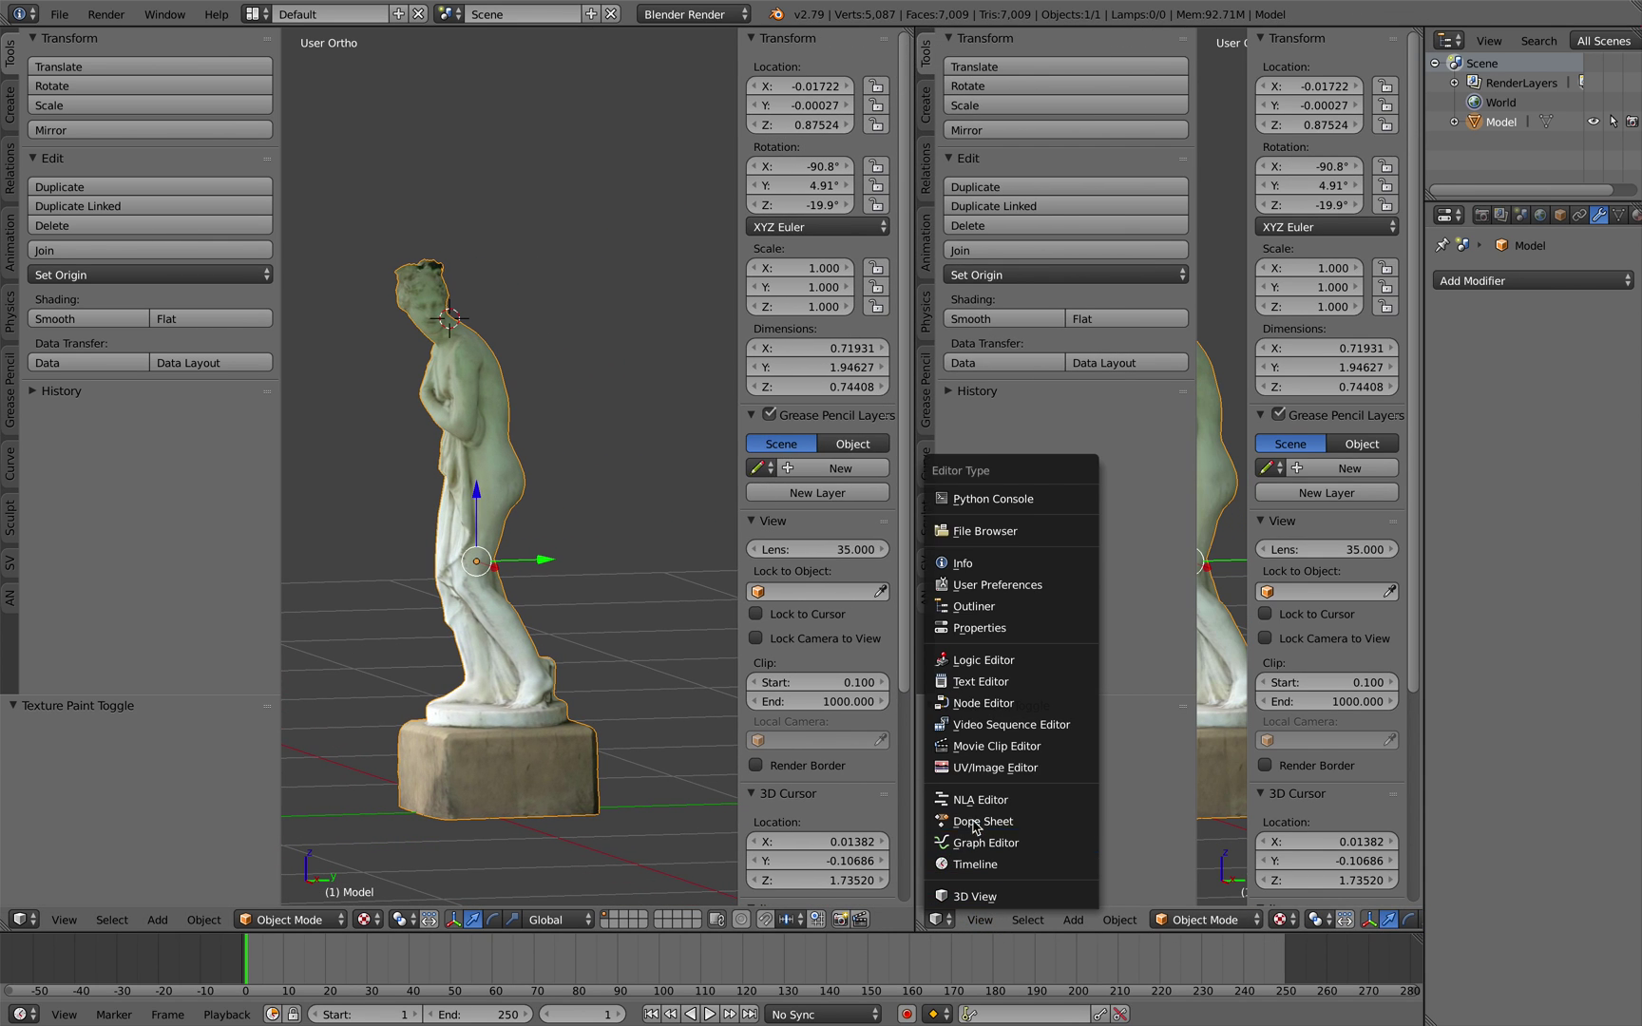
{"action": "left_click", "coordinate": [999, 766]}
- Show the Model.jpg texture in the image editor, examine it, and open its saving options
{"action": "scroll", "coordinate": [1116, 700], "scroll_direction": "up", "scroll_amount": 3}
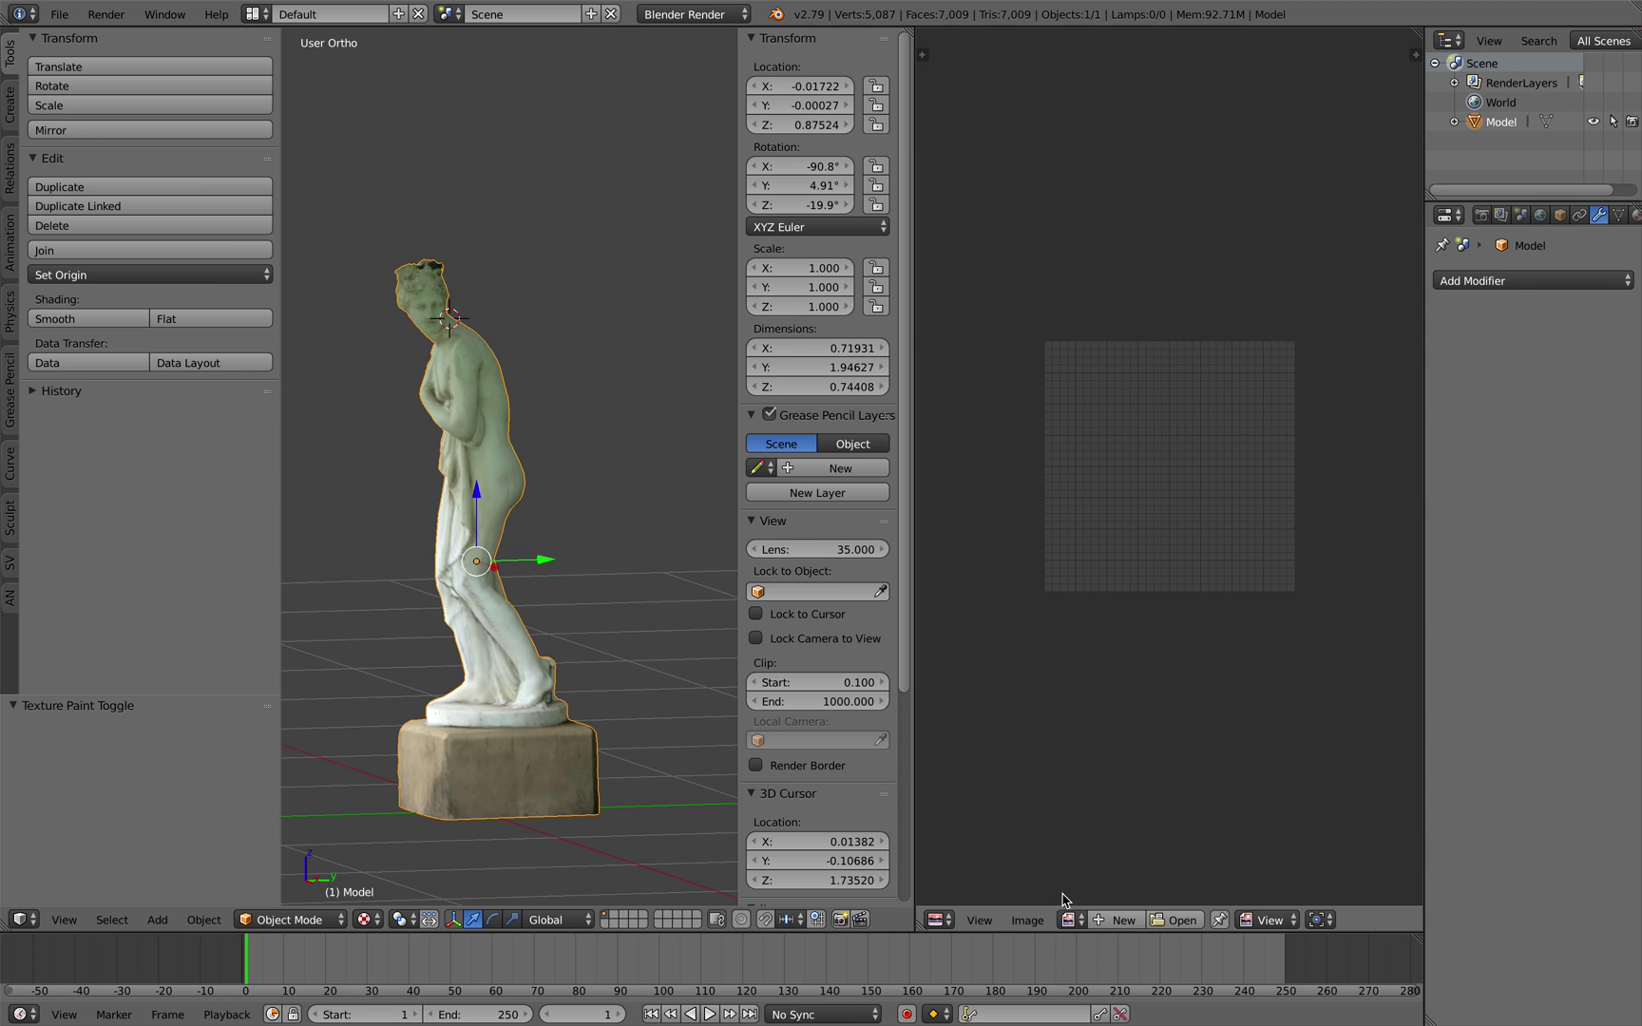
{"action": "left_click", "coordinate": [1071, 920]}
{"action": "left_click", "coordinate": [1084, 724]}
{"action": "scroll", "coordinate": [1083, 665], "scroll_direction": "down", "scroll_amount": 3}
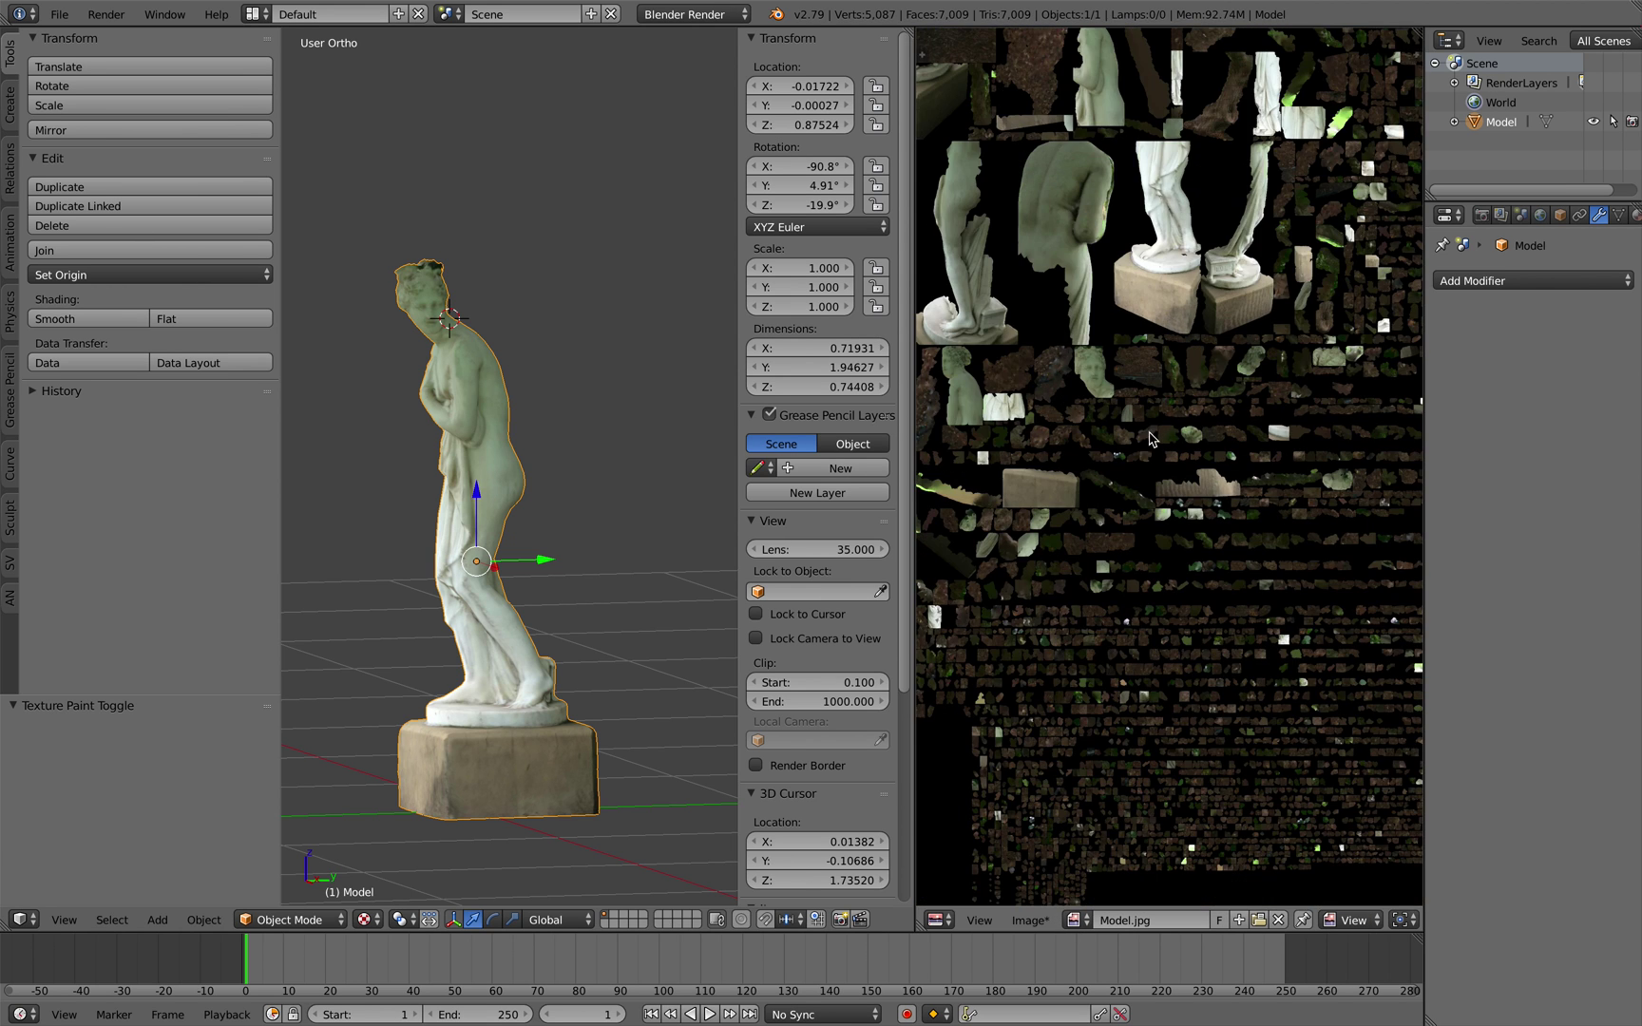
{"action": "scroll", "coordinate": [1150, 442], "scroll_direction": "up", "scroll_amount": 5}
{"action": "scroll", "coordinate": [1120, 414], "scroll_direction": "down", "scroll_amount": 4}
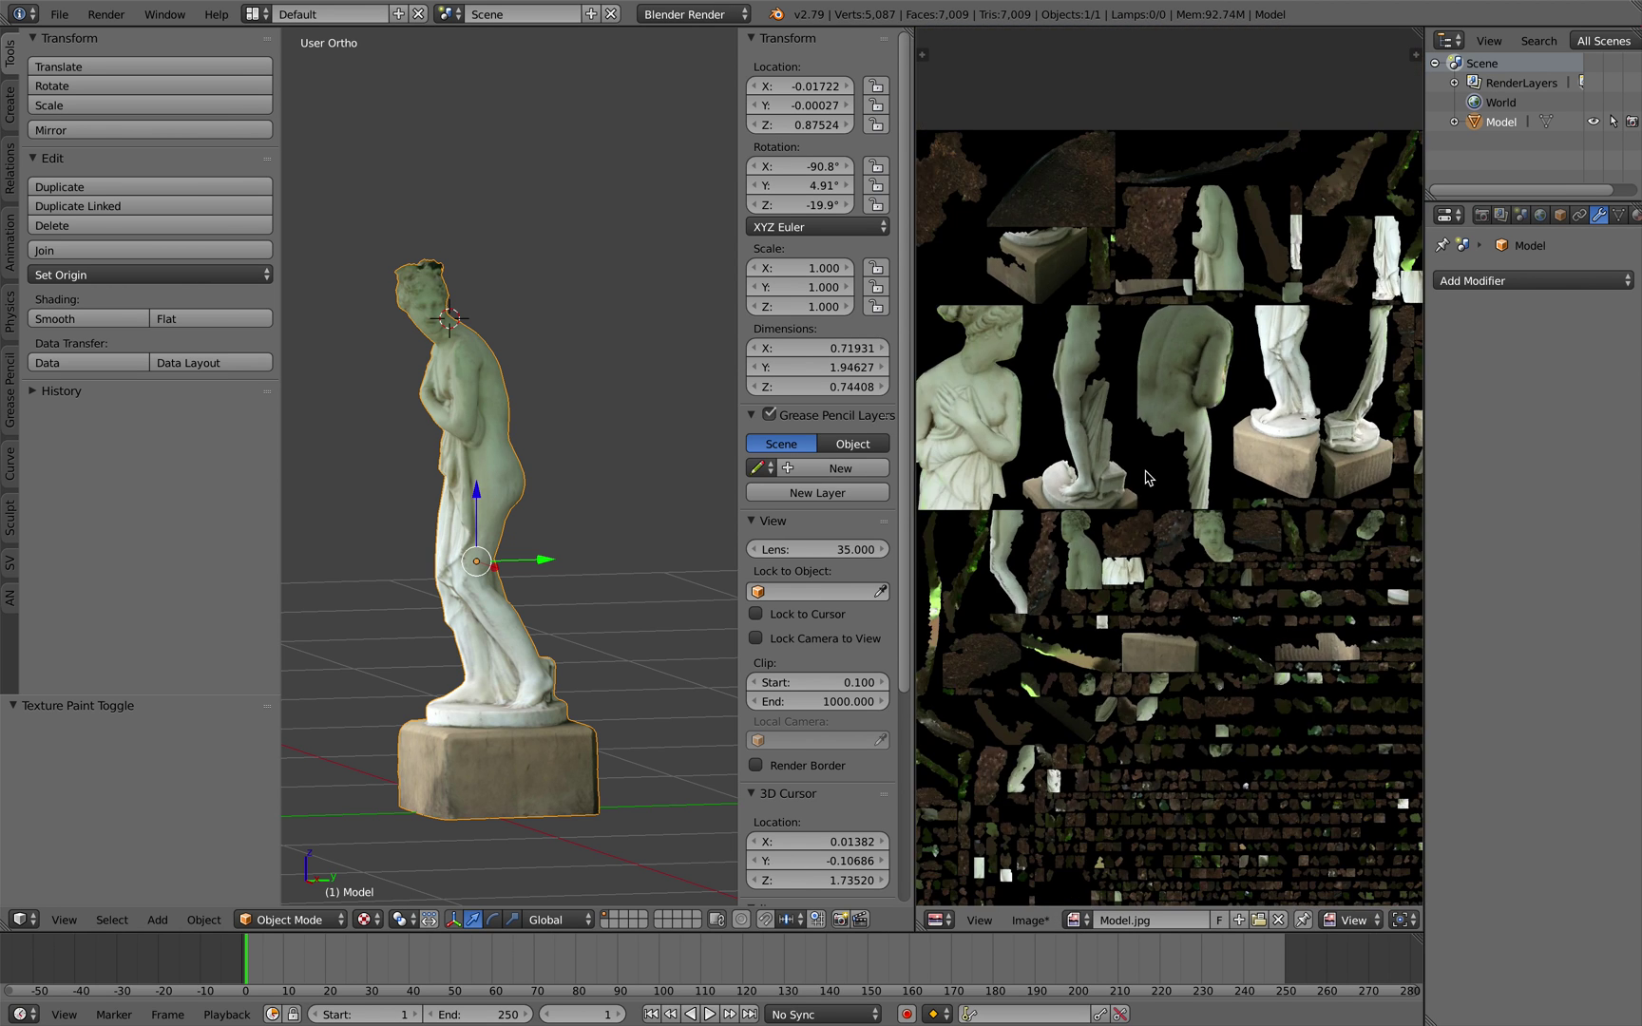
{"action": "left_click", "coordinate": [1032, 922]}
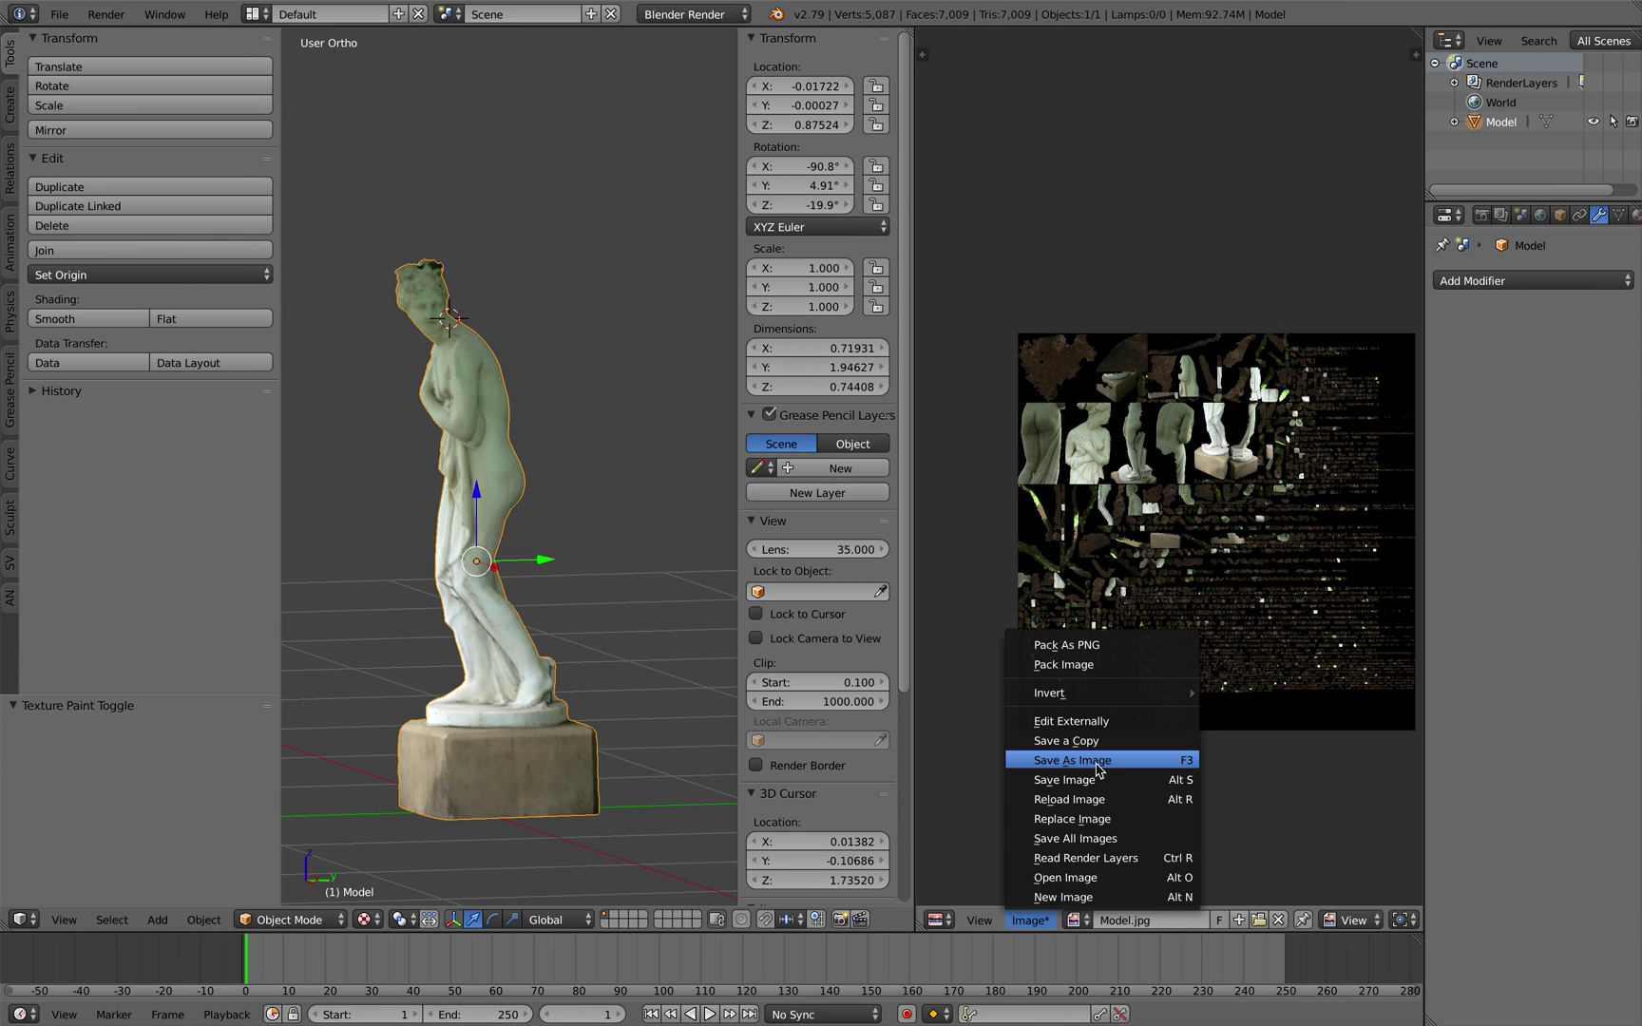
- Deselect everything, reselect the statue model, and review it beside its texture image
{"action": "middle_click_drag", "start_coordinate": [562, 558], "coordinate": [558, 467]}
{"action": "scroll", "coordinate": [591, 512], "scroll_direction": "up", "scroll_amount": 1}
{"action": "key", "text": "a"}
{"action": "key", "text": "space"}
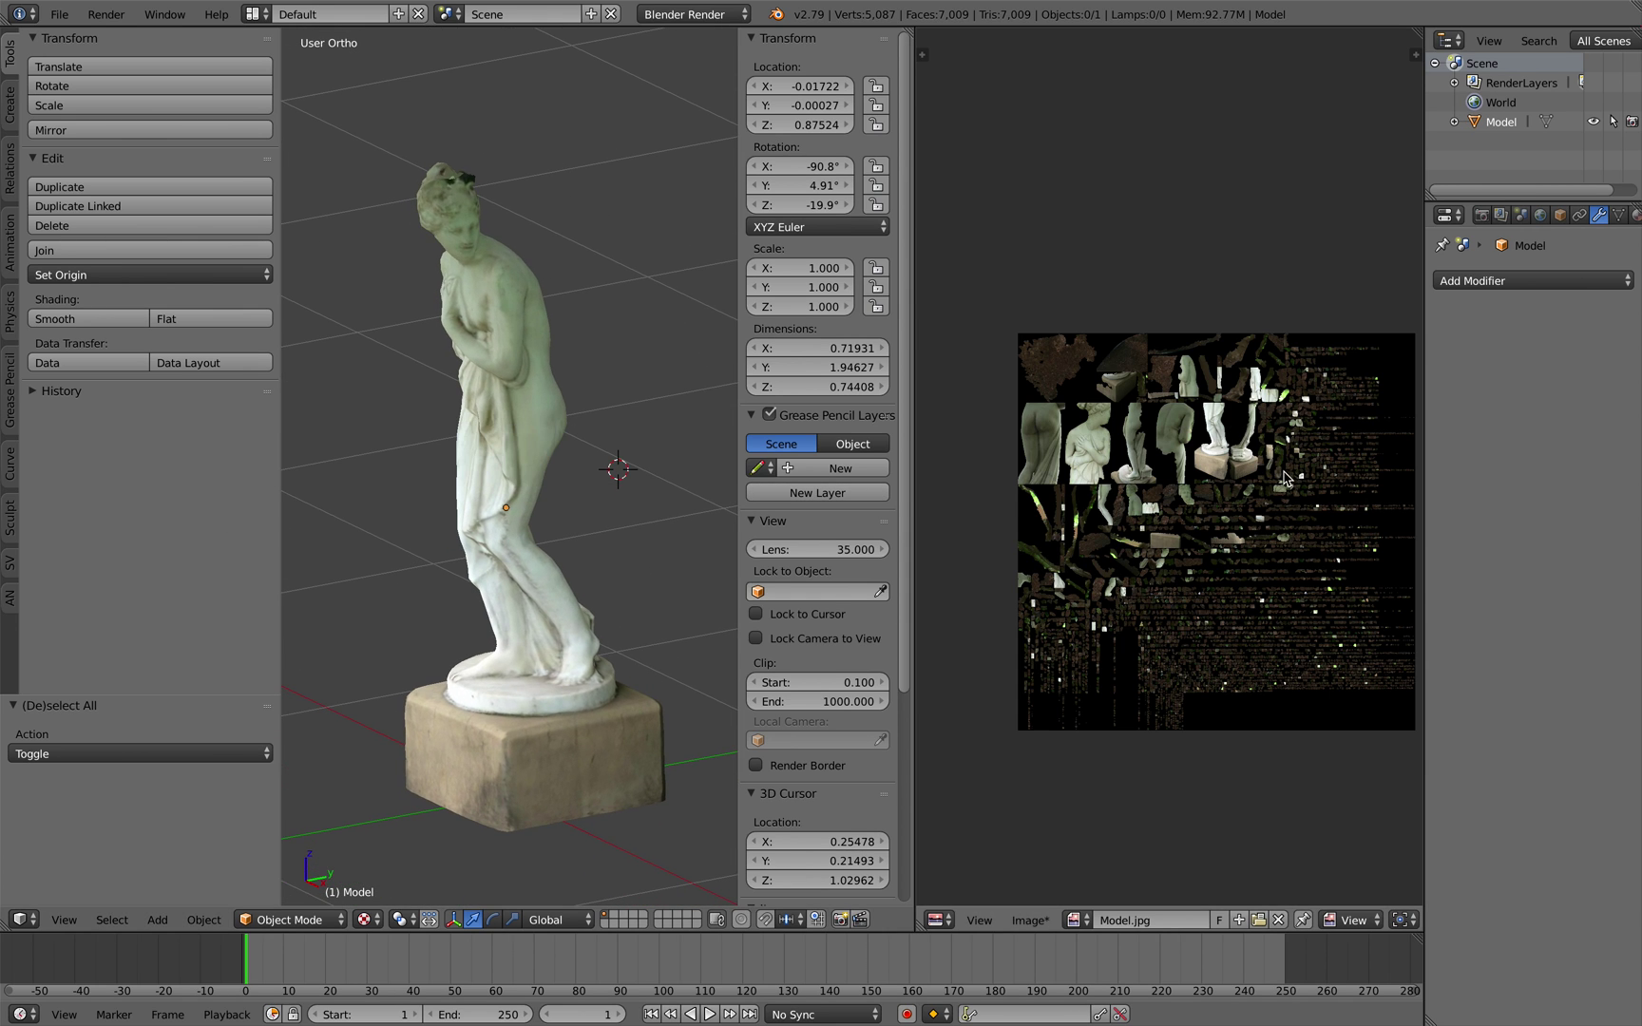
{"action": "right_click", "coordinate": [527, 433]}
{"action": "middle_click_drag", "start_coordinate": [649, 428], "coordinate": [587, 493]}
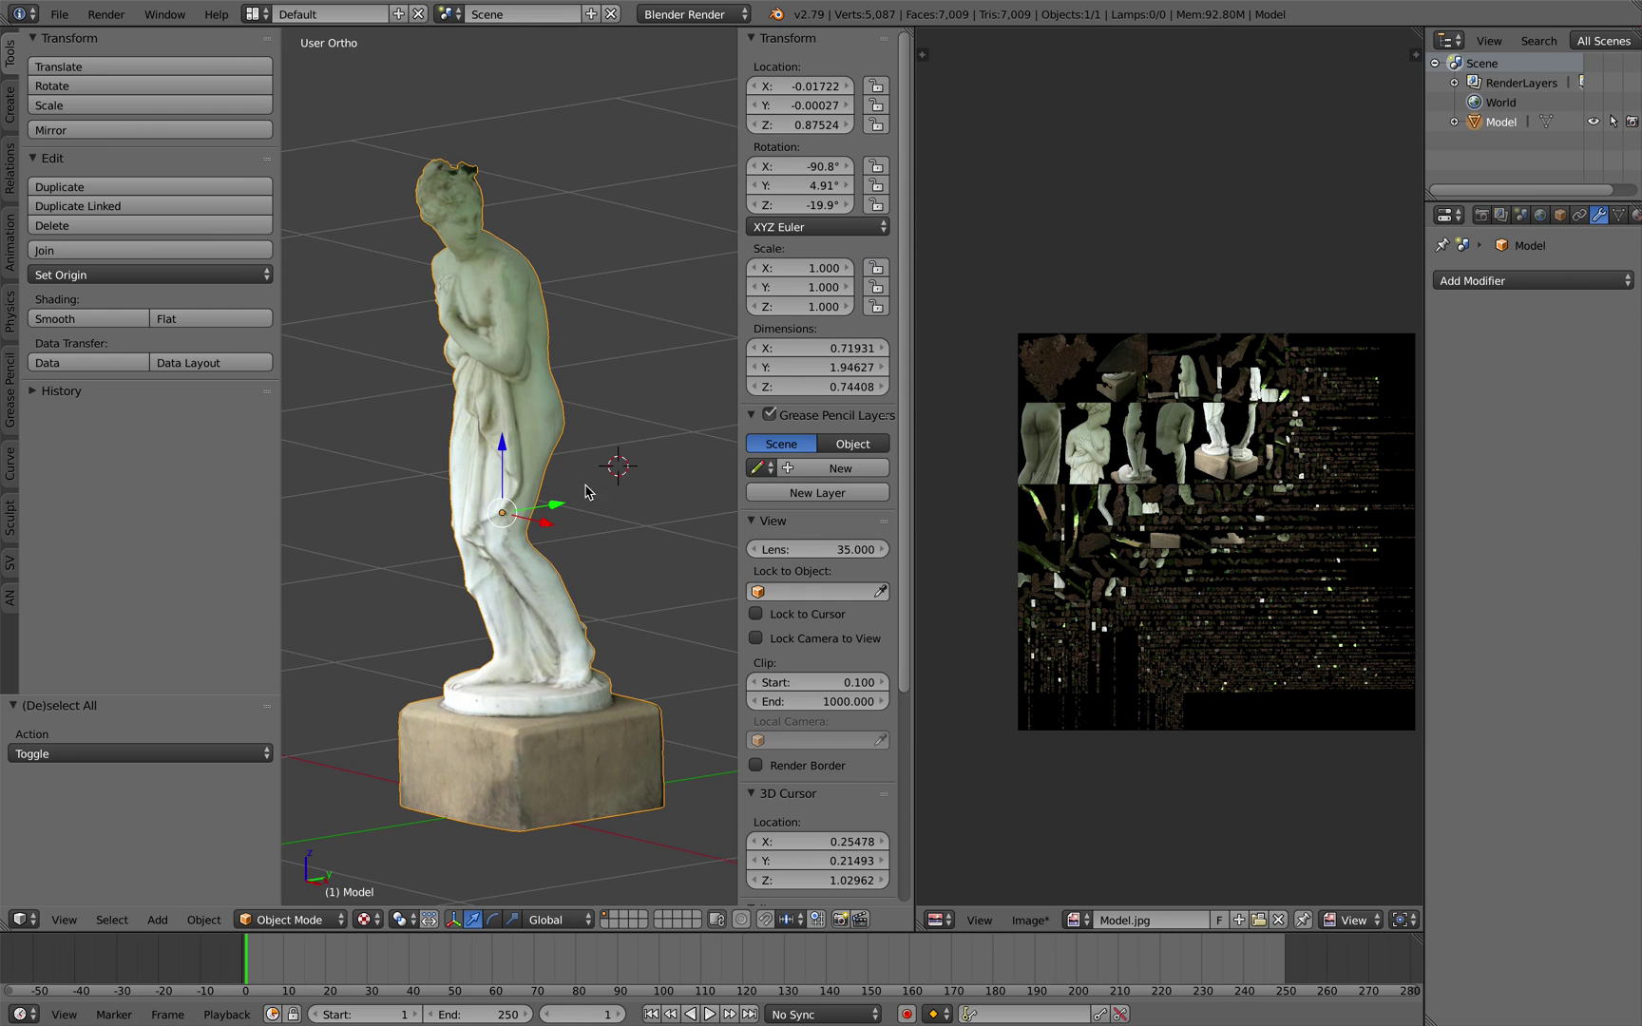
{"action": "middle_click_drag", "start_coordinate": [656, 382], "coordinate": [597, 371]}
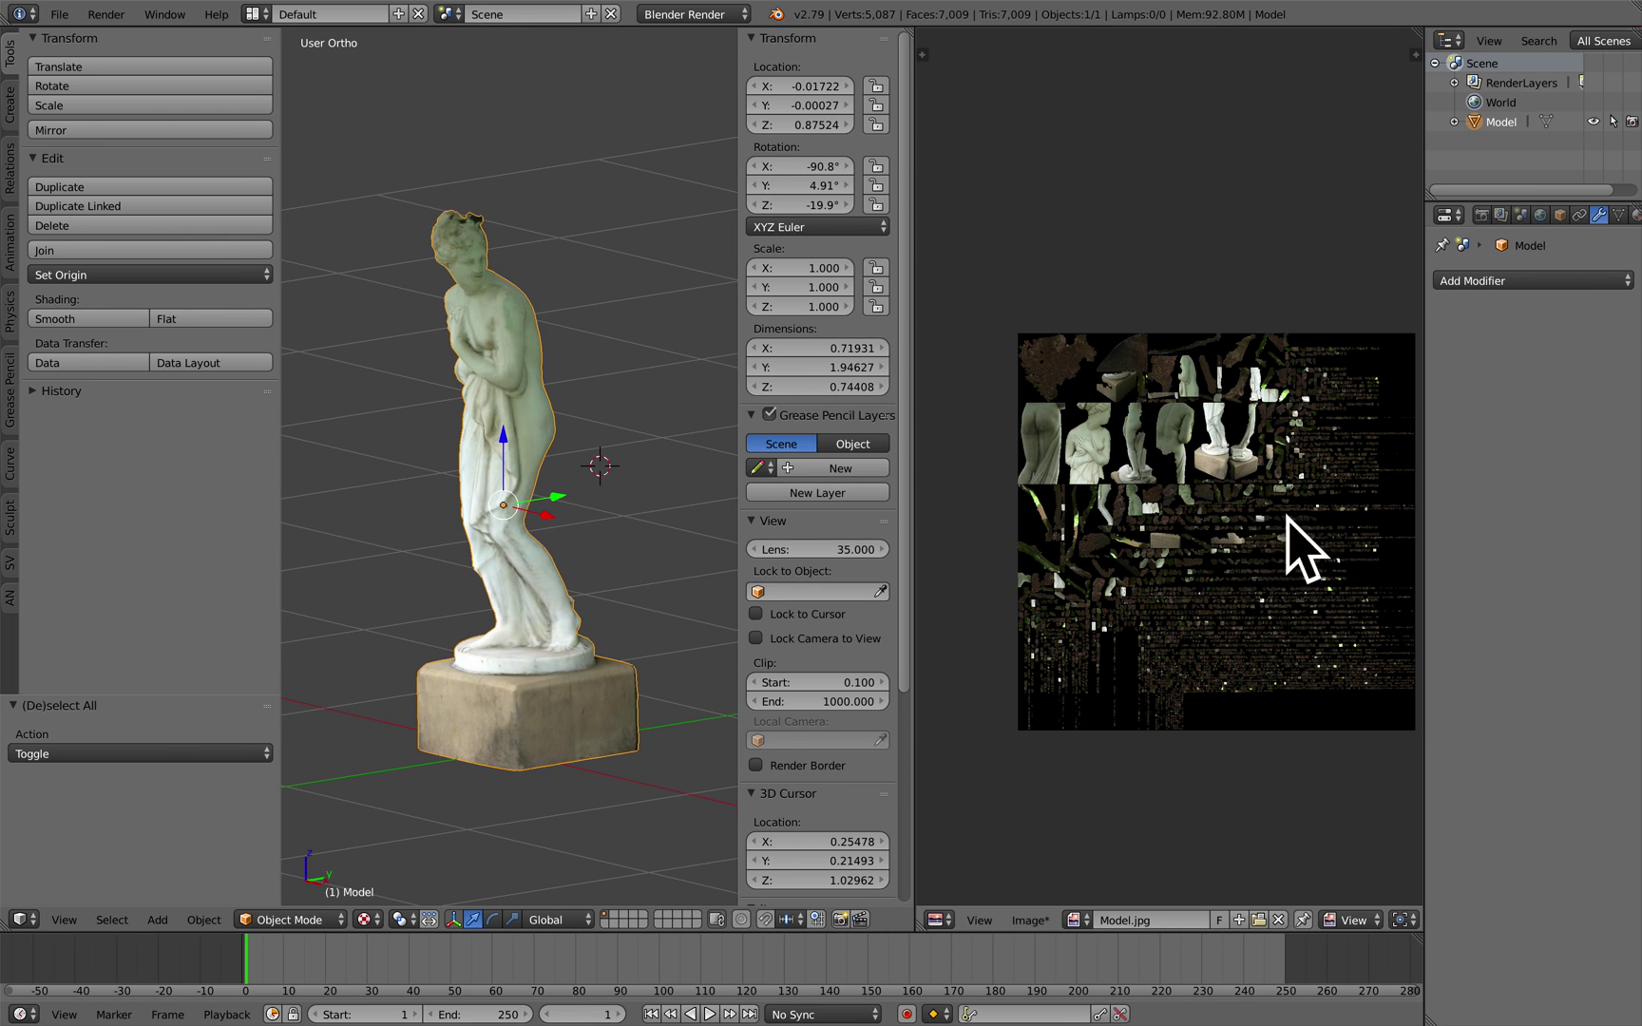
{"action": "scroll", "coordinate": [1248, 571], "scroll_direction": "up", "scroll_amount": 1}
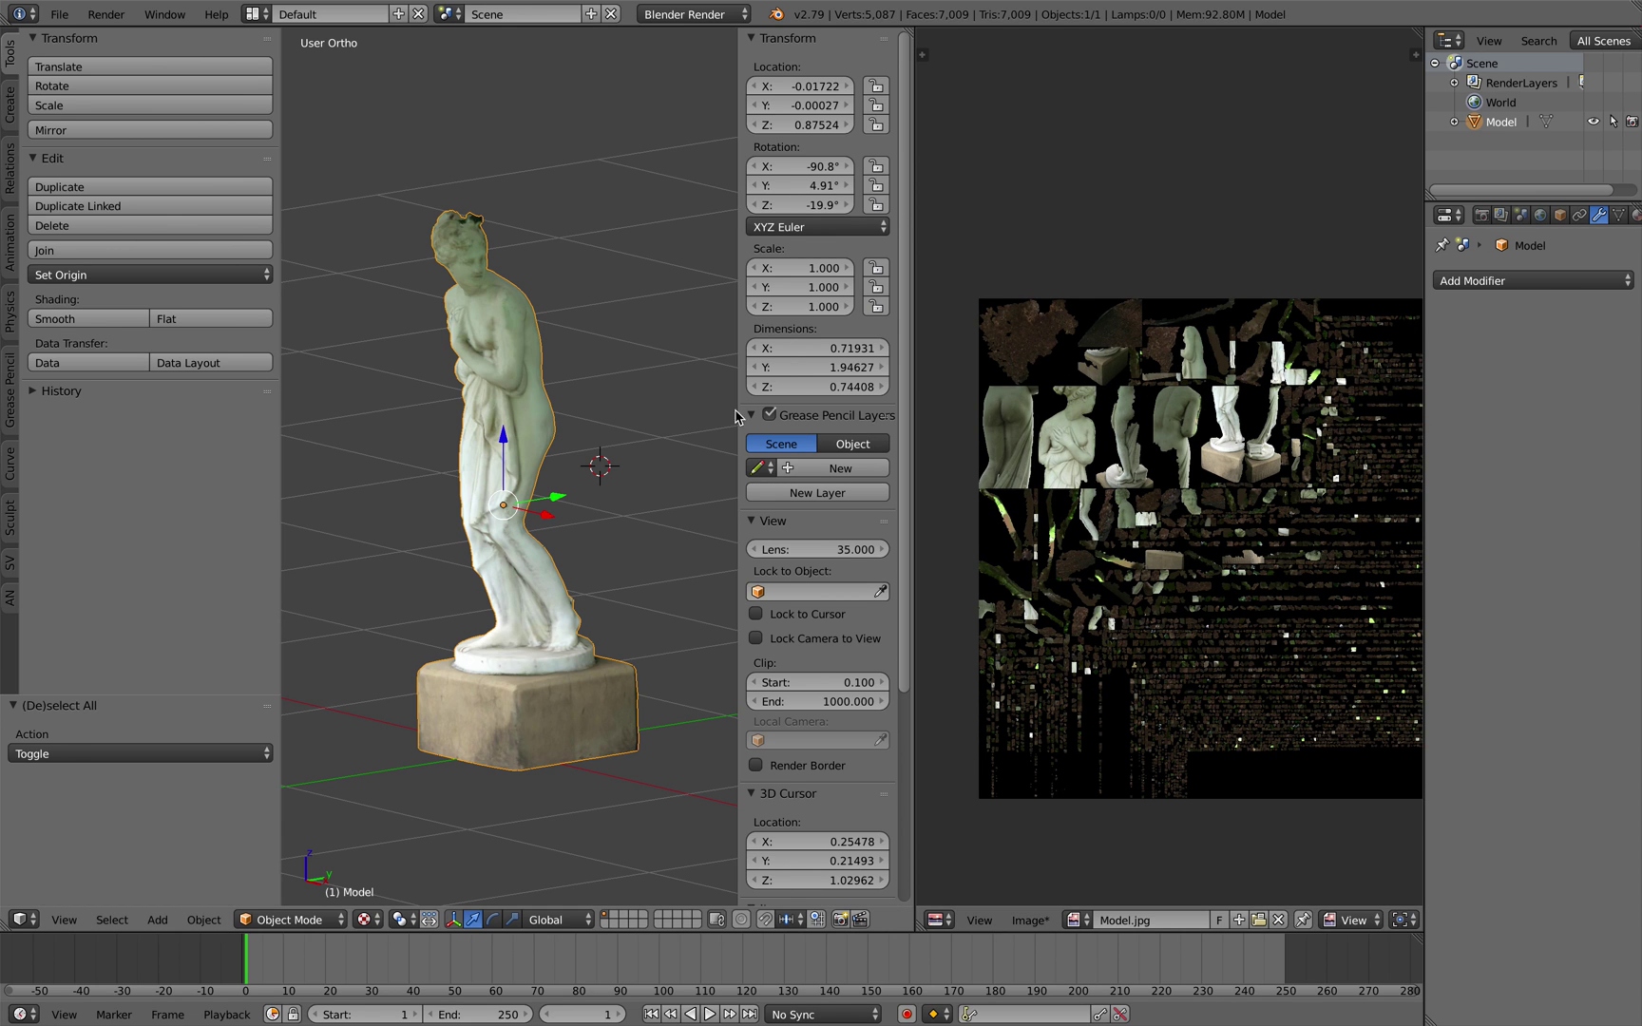
{"action": "middle_click_drag", "start_coordinate": [606, 423], "coordinate": [681, 403]}
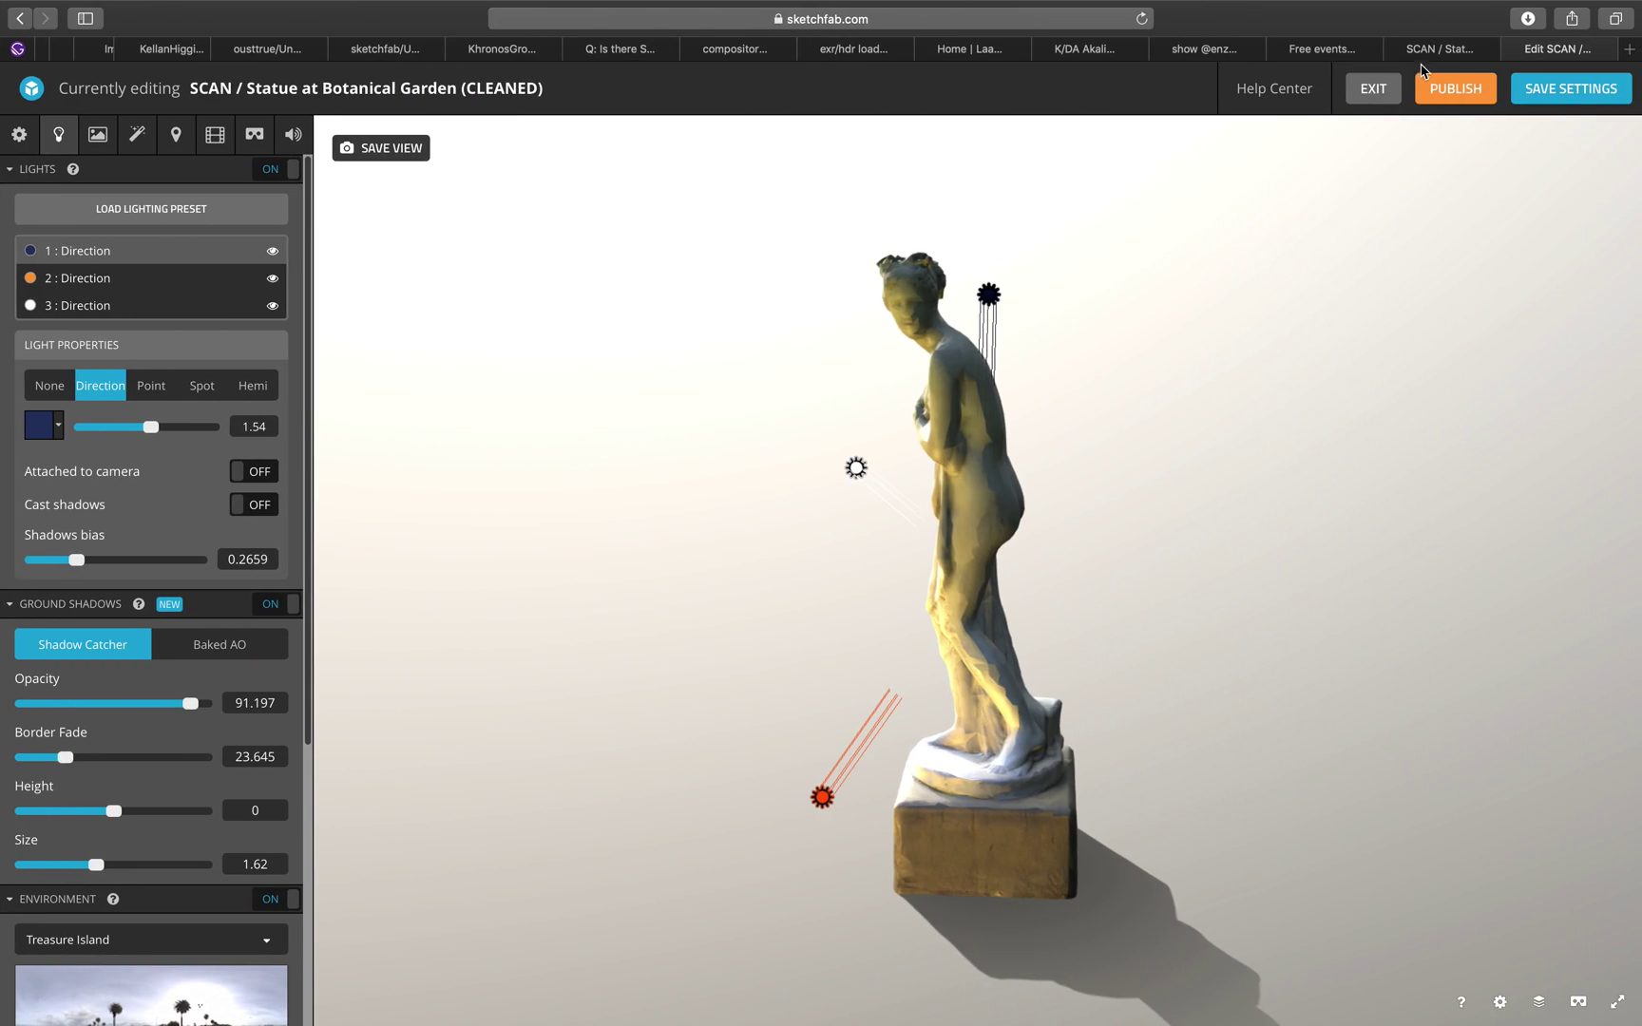
- In the browser, examine the raw "SCAN / Statue at the Botanical Garden (DIRTY)" model on Sketchfab up close
{"action": "left_click", "coordinate": [1438, 48]}
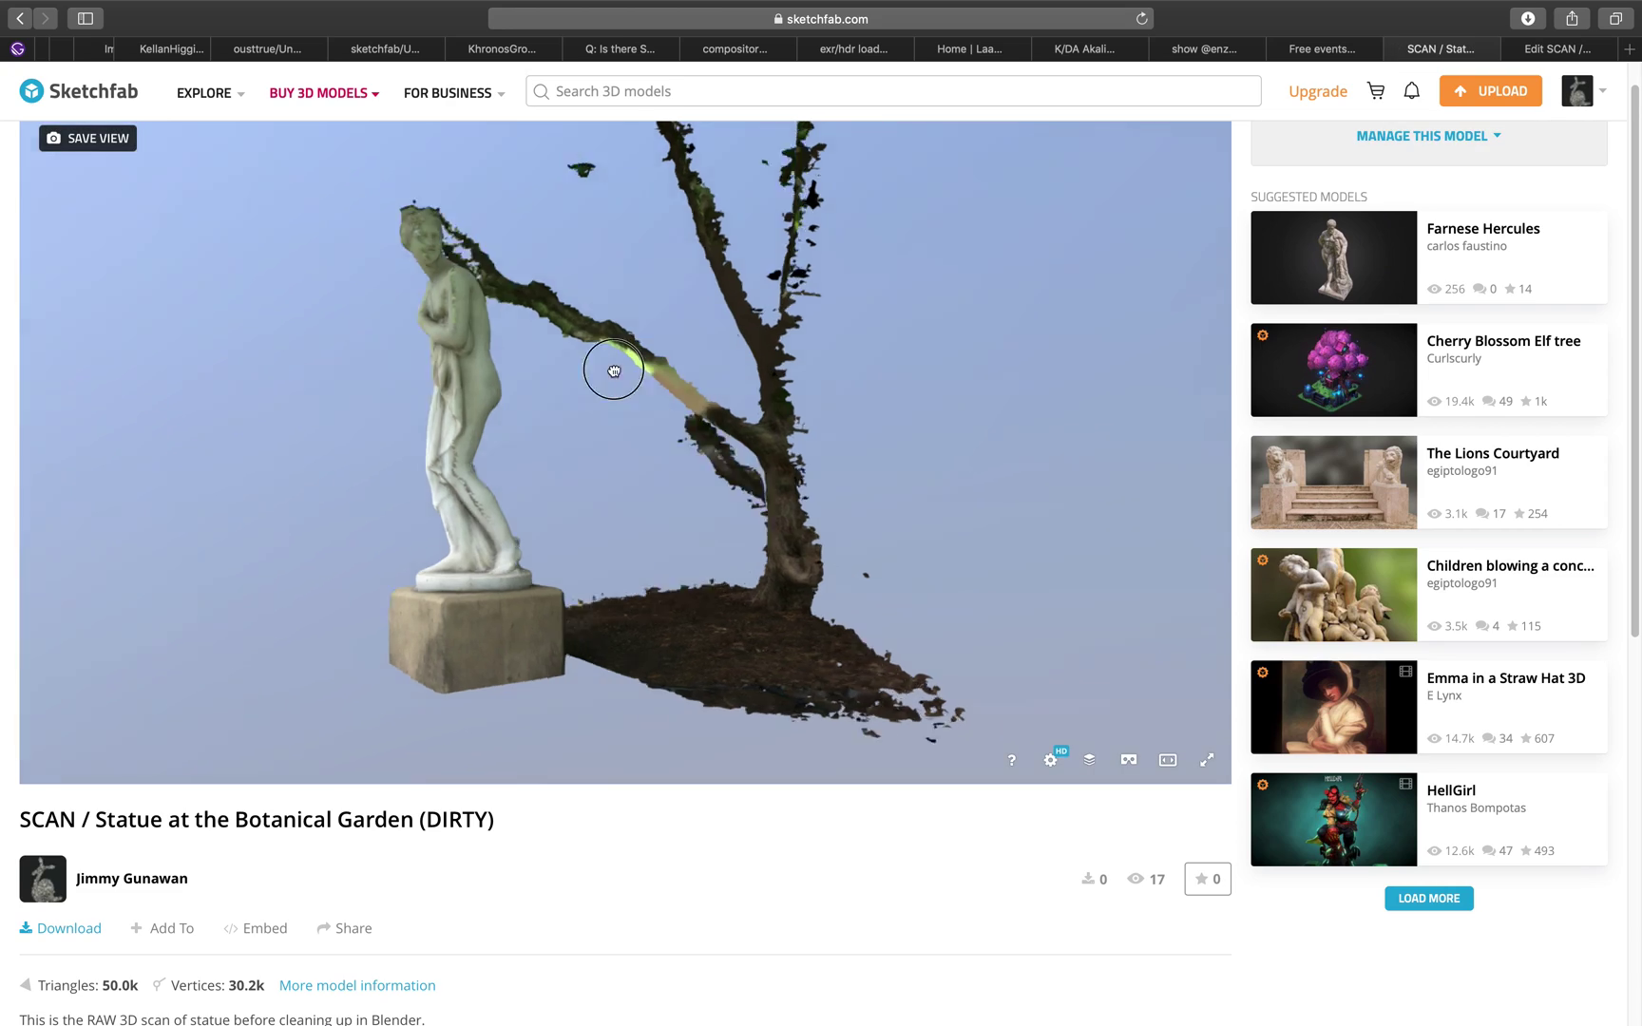
{"action": "left_click_drag", "start_coordinate": [609, 366], "coordinate": [677, 392]}
{"action": "scroll", "coordinate": [676, 392], "scroll_direction": "up", "scroll_amount": 3}
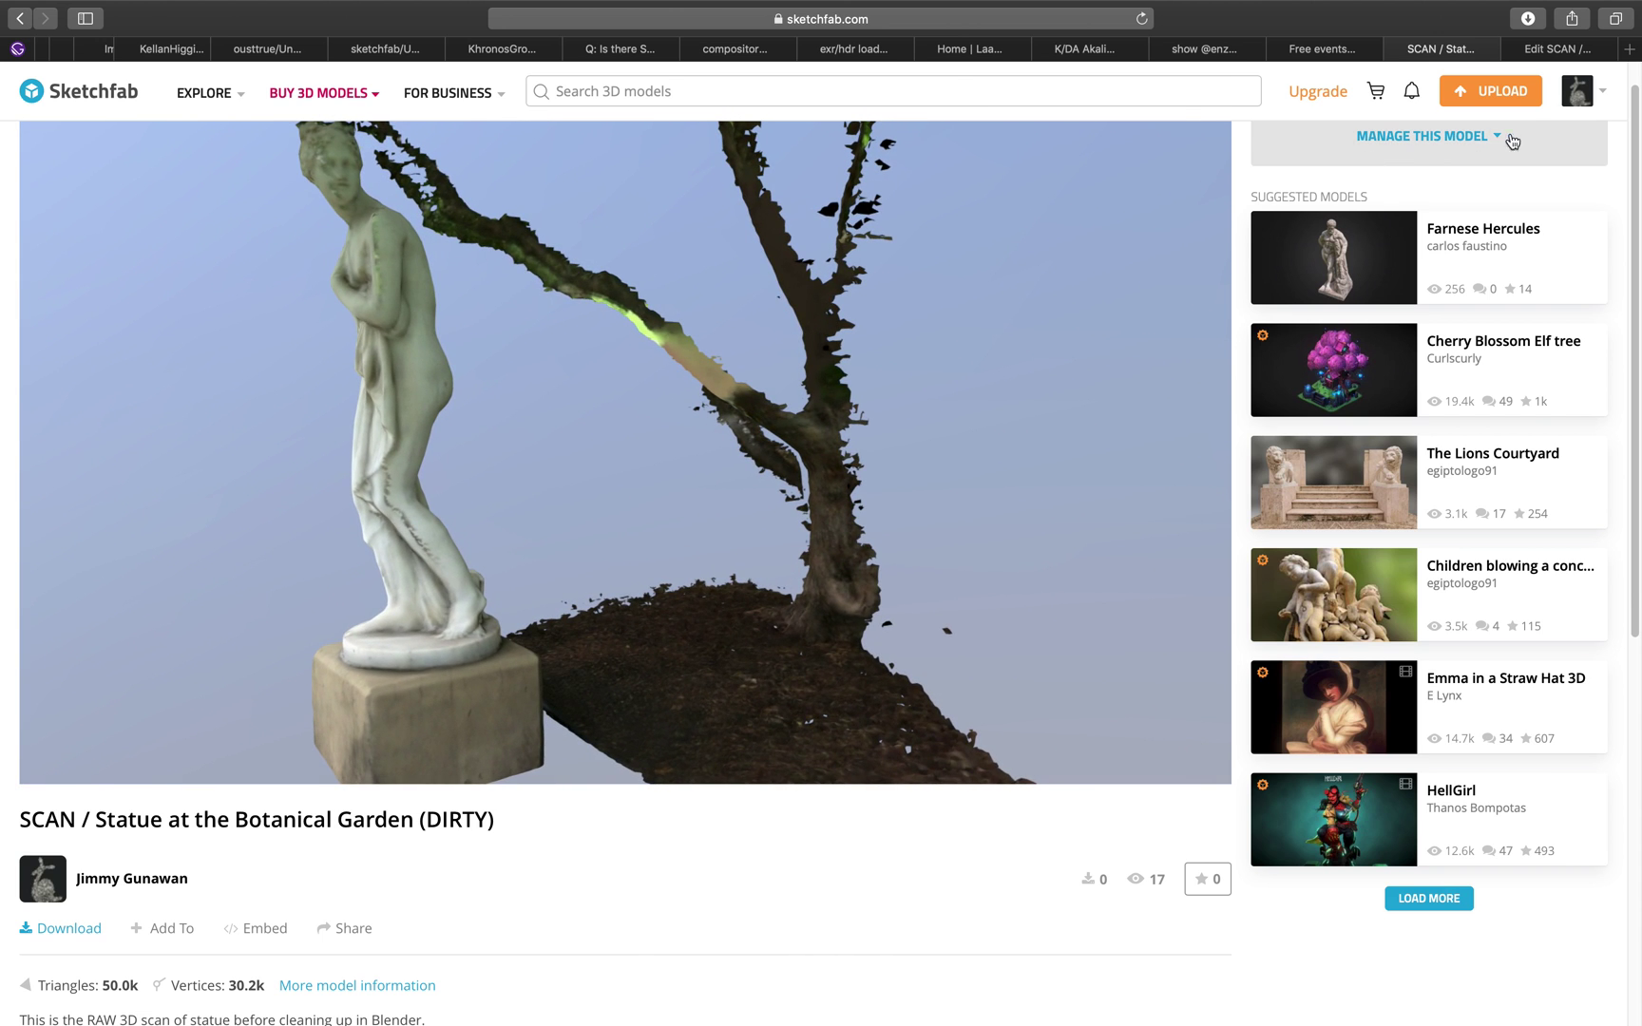
{"action": "scroll", "coordinate": [342, 293], "scroll_direction": "up", "scroll_amount": 5}
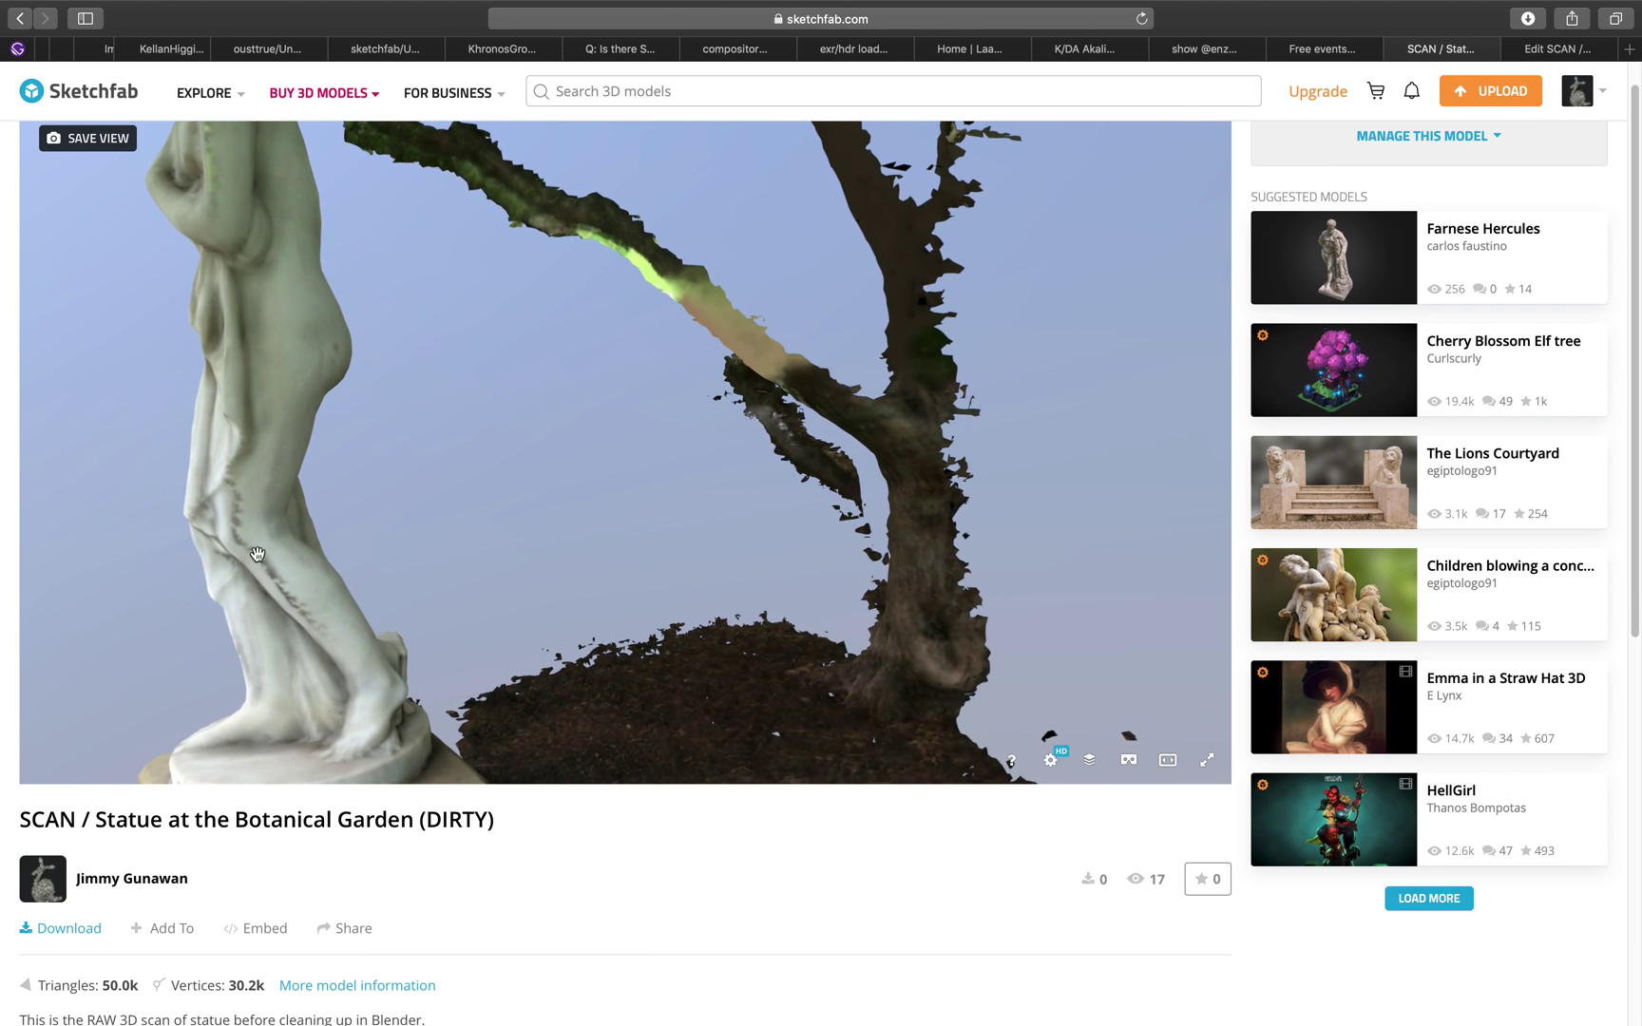
- Examine the full raw scan on Sketchfab, including the statue's upper body and the surrounding tree and branches
{"action": "mouse_move", "coordinate": [242, 532]}
{"action": "left_mouse_down"}
{"action": "mouse_move", "coordinate": [715, 557]}
{"action": "mouse_move", "coordinate": [916, 459]}
{"action": "left_mouse_up"}
{"action": "right_click_drag", "start_coordinate": [916, 459], "coordinate": [751, 586]}
{"action": "left_click_drag", "start_coordinate": [808, 449], "coordinate": [930, 359]}
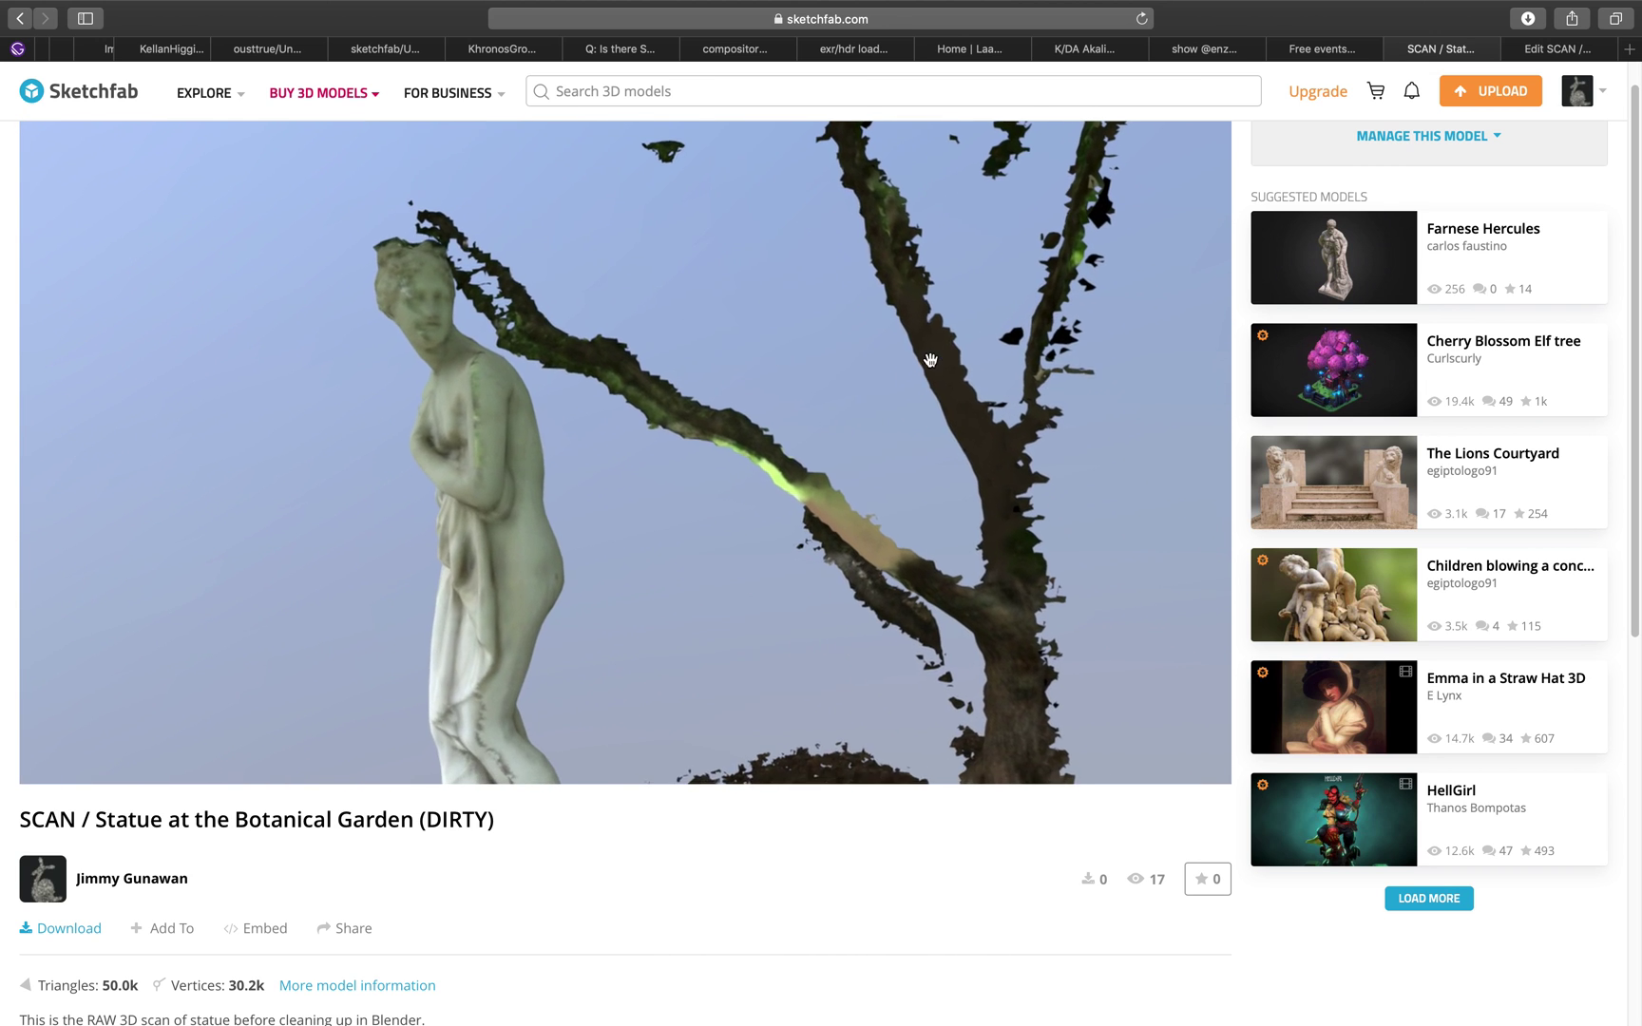
- Switch to the settings editor of "SCAN / Statue at Botanical Garden (CLEANED)" and inspect the statue under its current lighting
{"action": "left_click", "coordinate": [1531, 51]}
{"action": "scroll", "coordinate": [1034, 367], "scroll_direction": "up", "scroll_amount": 5}
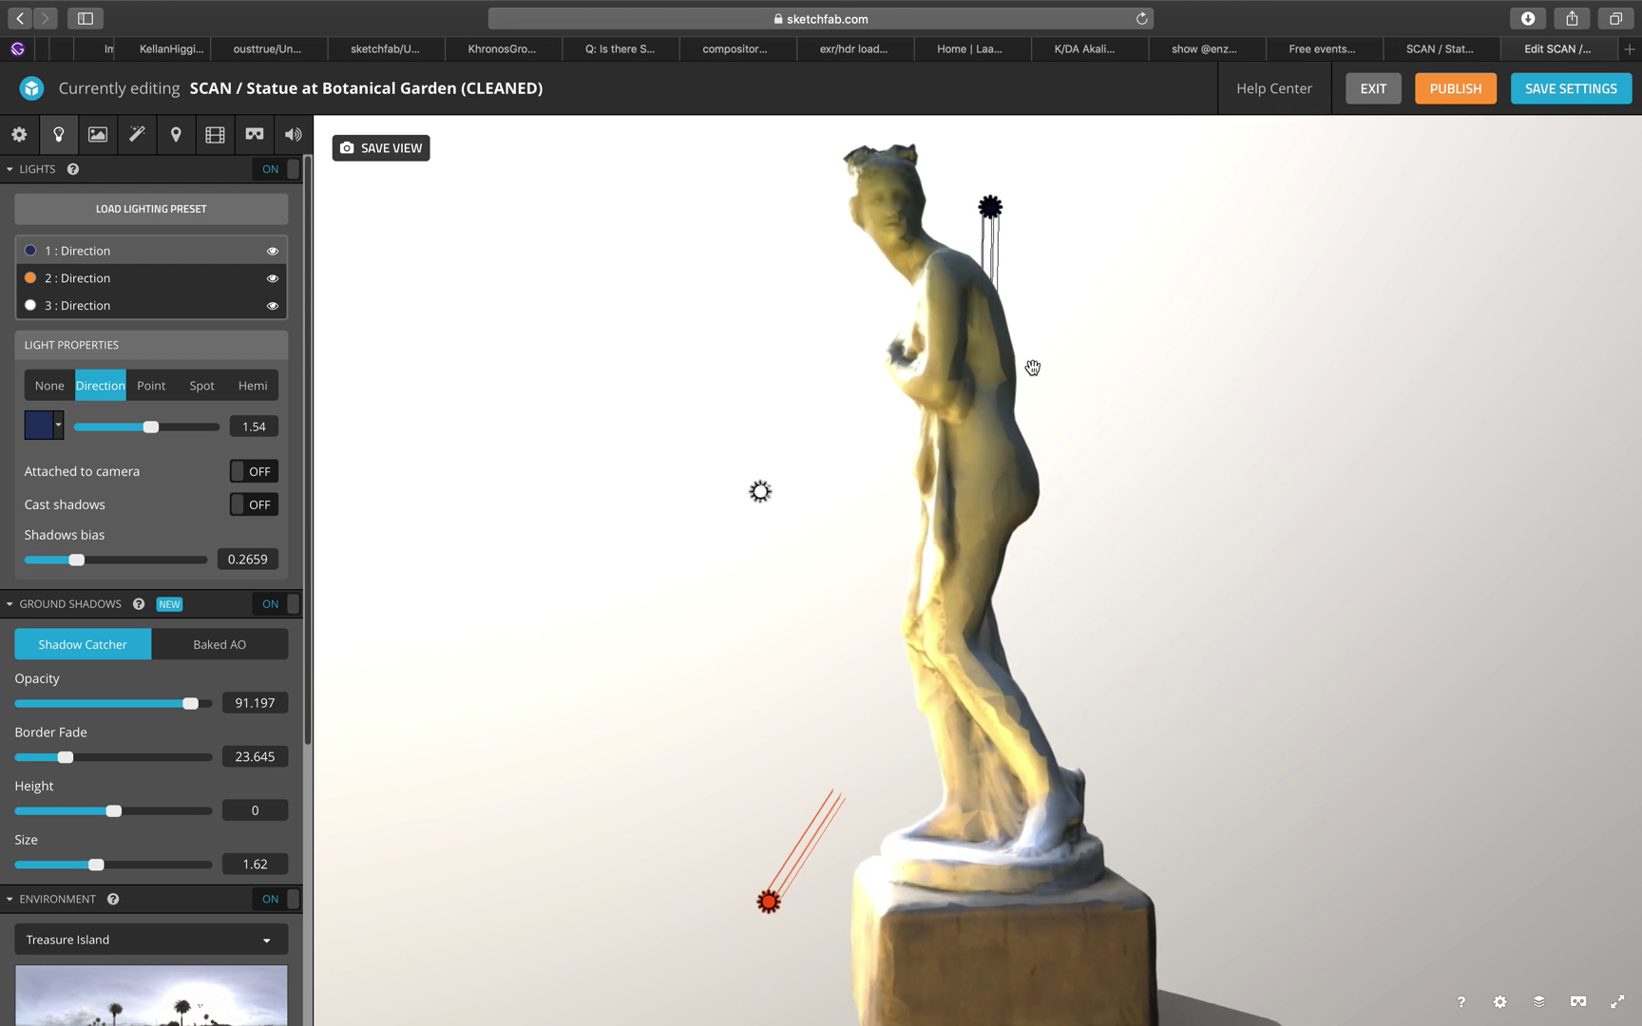
{"action": "scroll", "coordinate": [1013, 490], "scroll_direction": "up", "scroll_amount": 4}
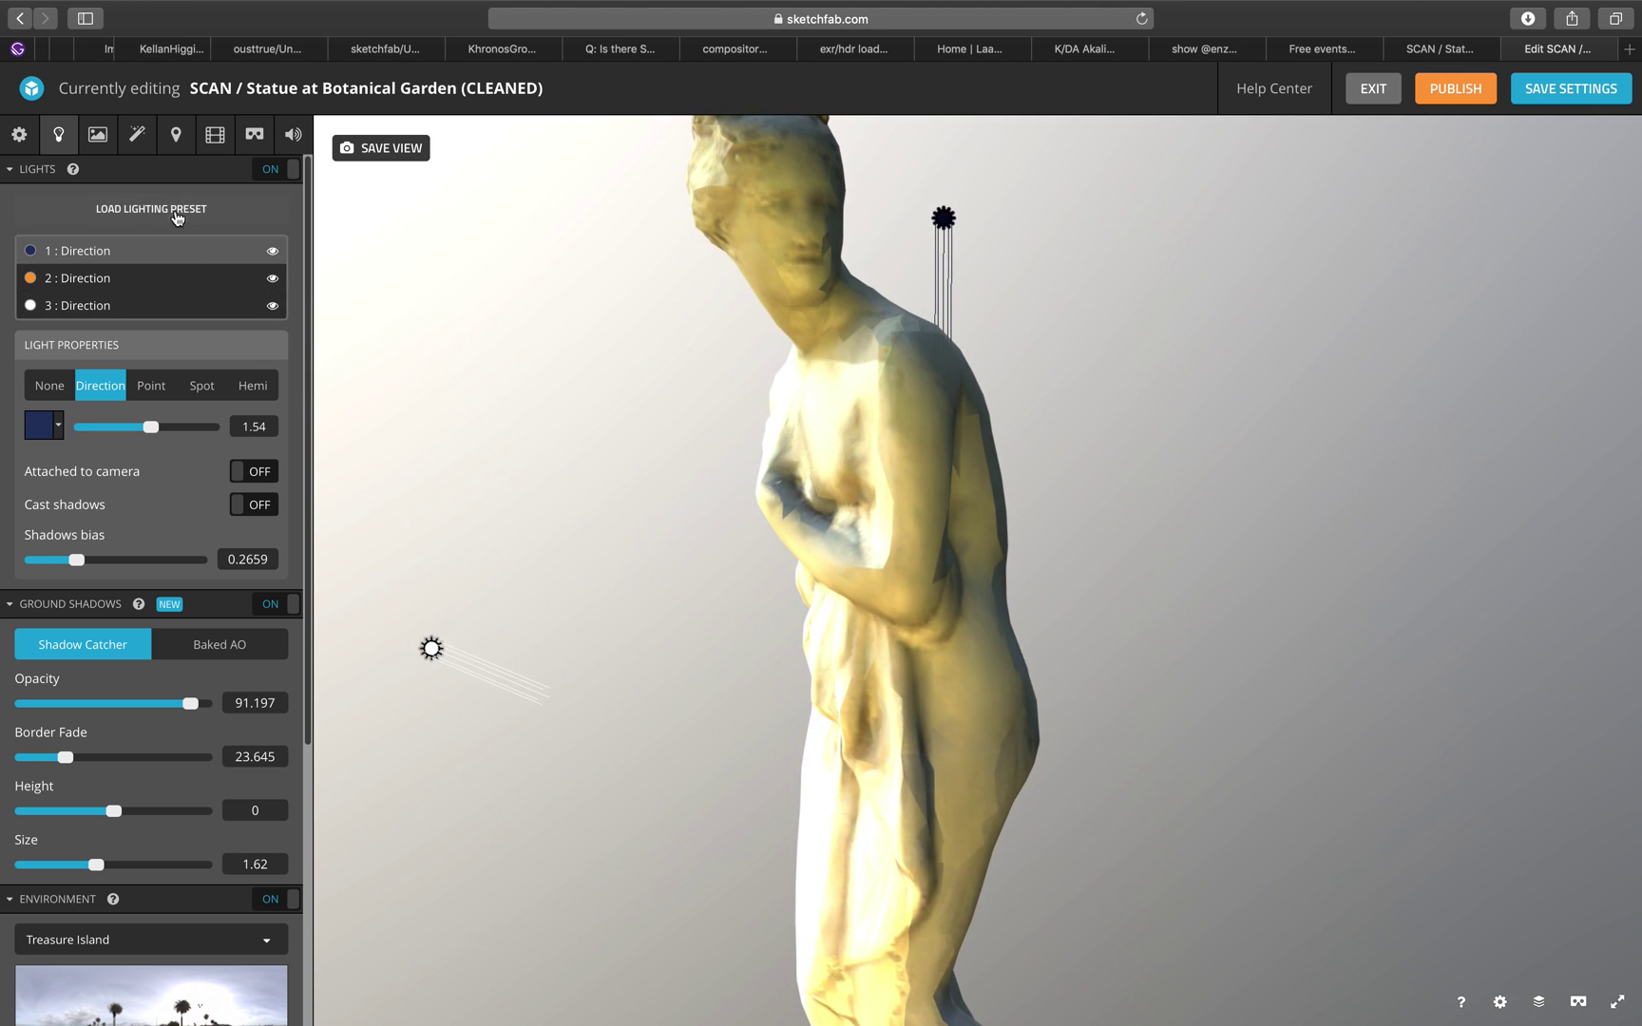
{"action": "left_click", "coordinate": [18, 135]}
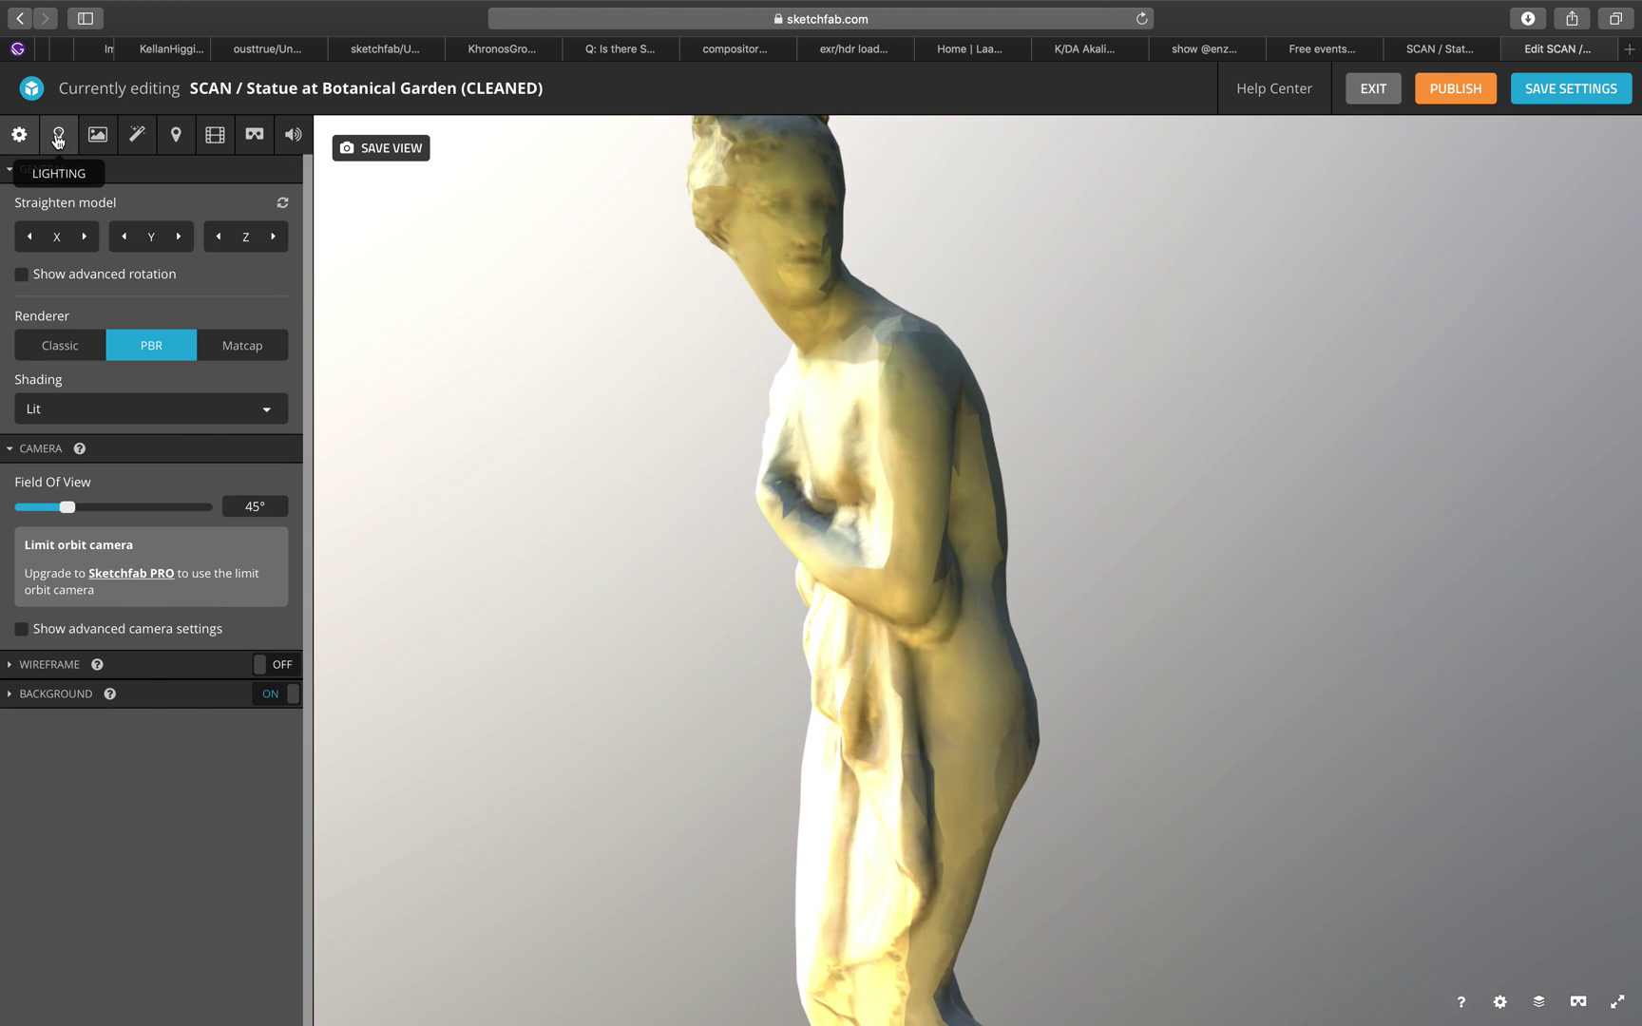
{"action": "left_click", "coordinate": [58, 138]}
{"action": "scroll", "coordinate": [777, 437], "scroll_direction": "down", "scroll_amount": 5}
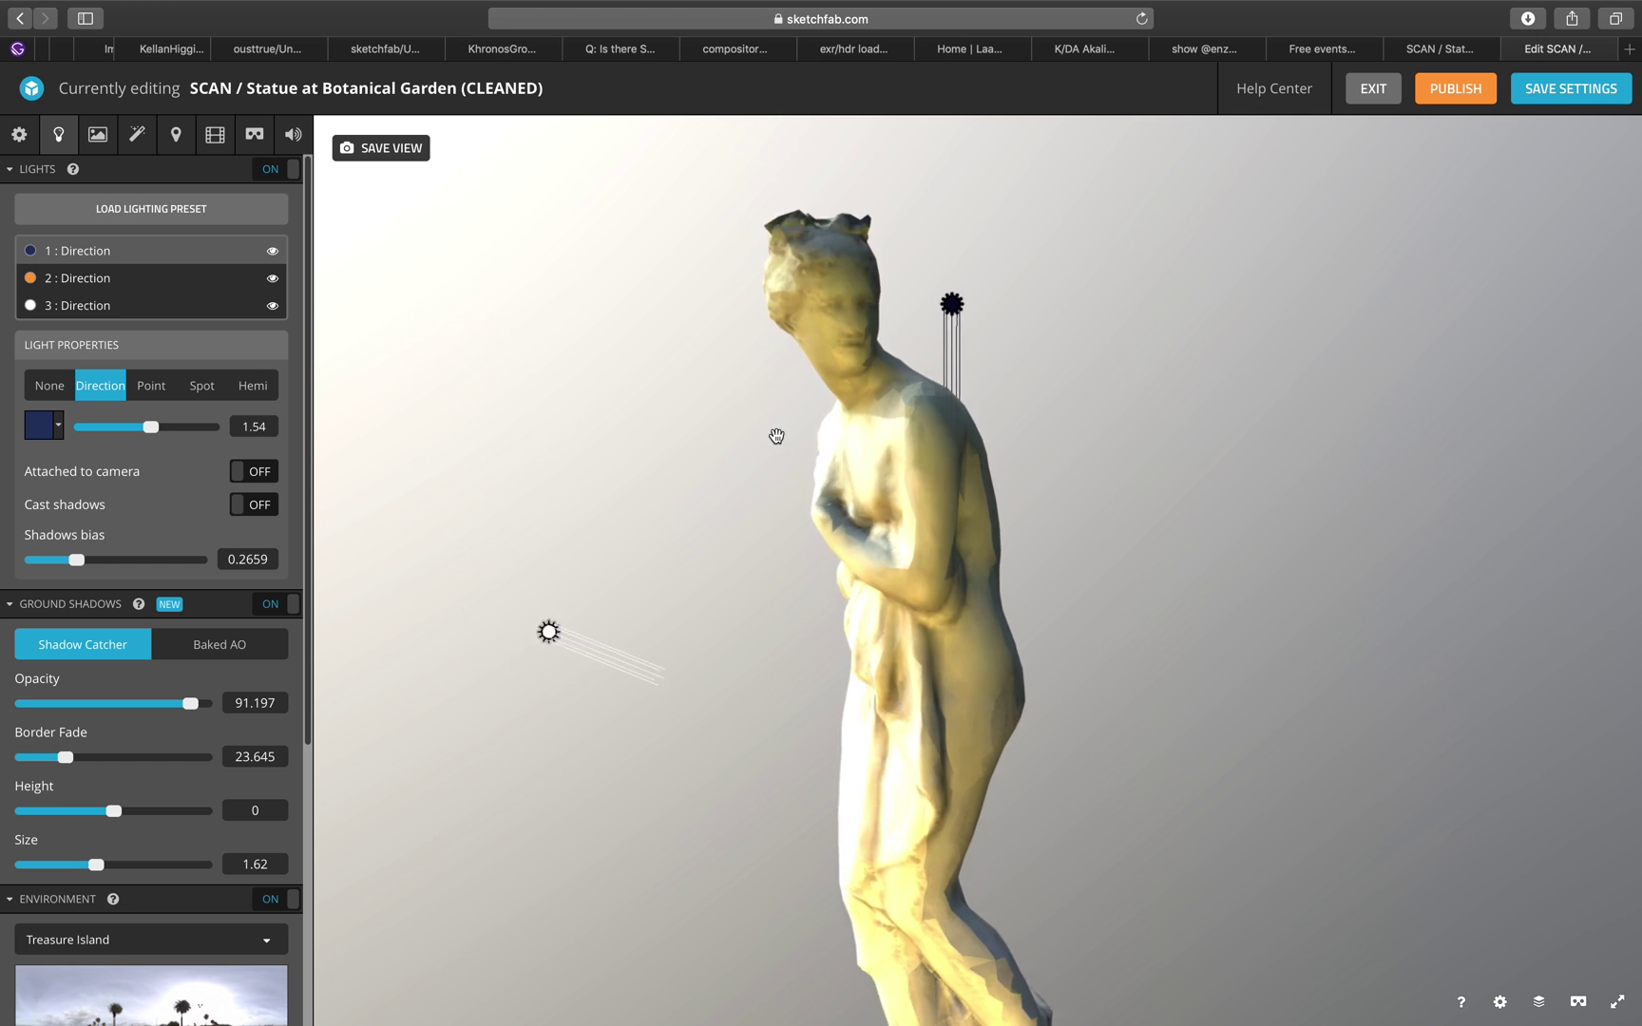
{"action": "right_click_drag", "start_coordinate": [812, 489], "coordinate": [817, 432]}
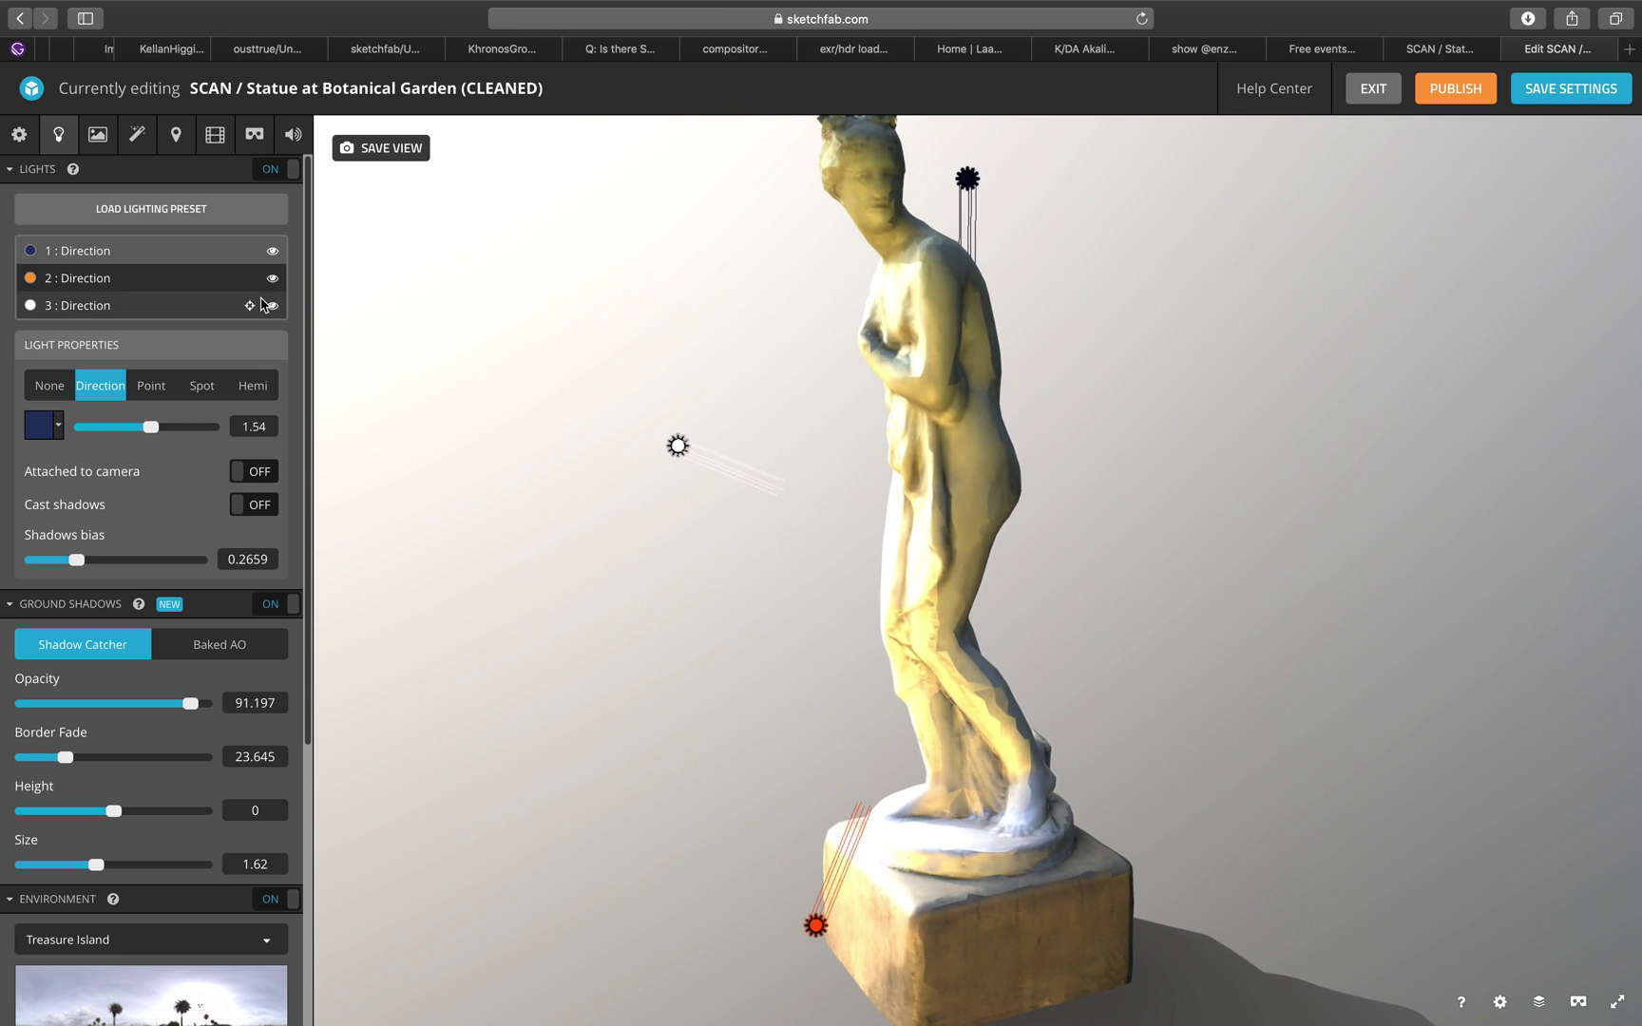
- Try out lighting presets on the cleaned statue and keep the one with lavender, orange and blue directional lights
{"action": "left_click", "coordinate": [214, 210]}
{"action": "left_click", "coordinate": [844, 463]}
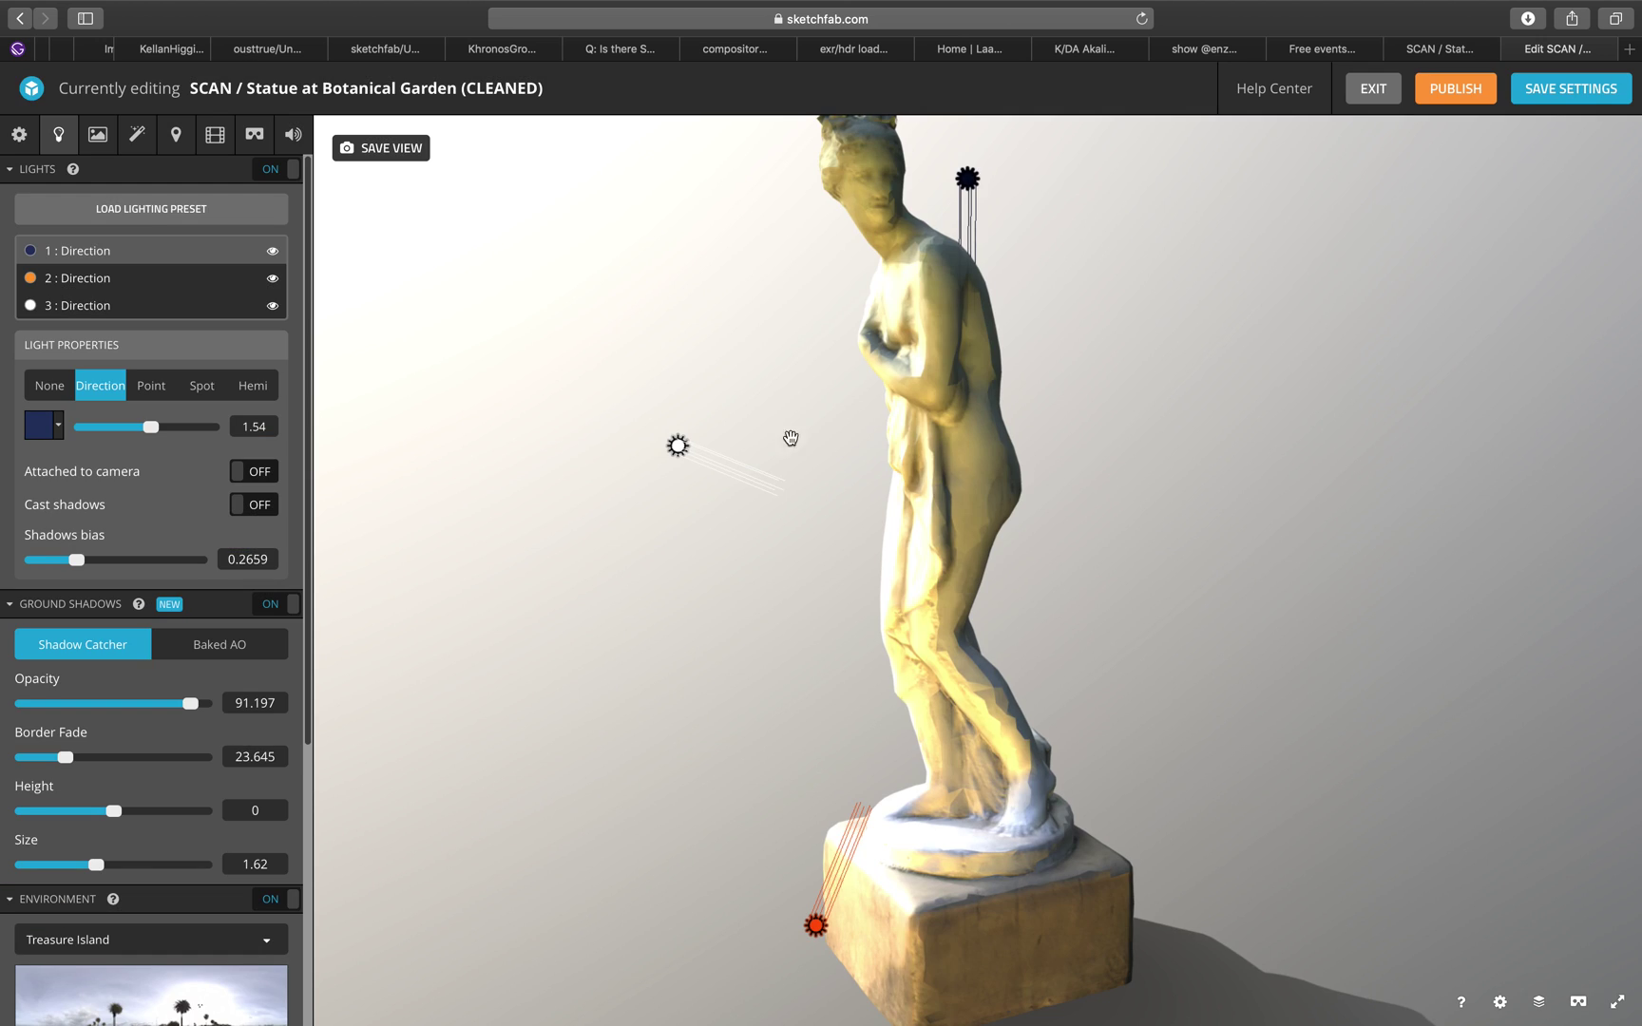
{"action": "left_click", "coordinate": [152, 209]}
{"action": "left_click", "coordinate": [1028, 468]}
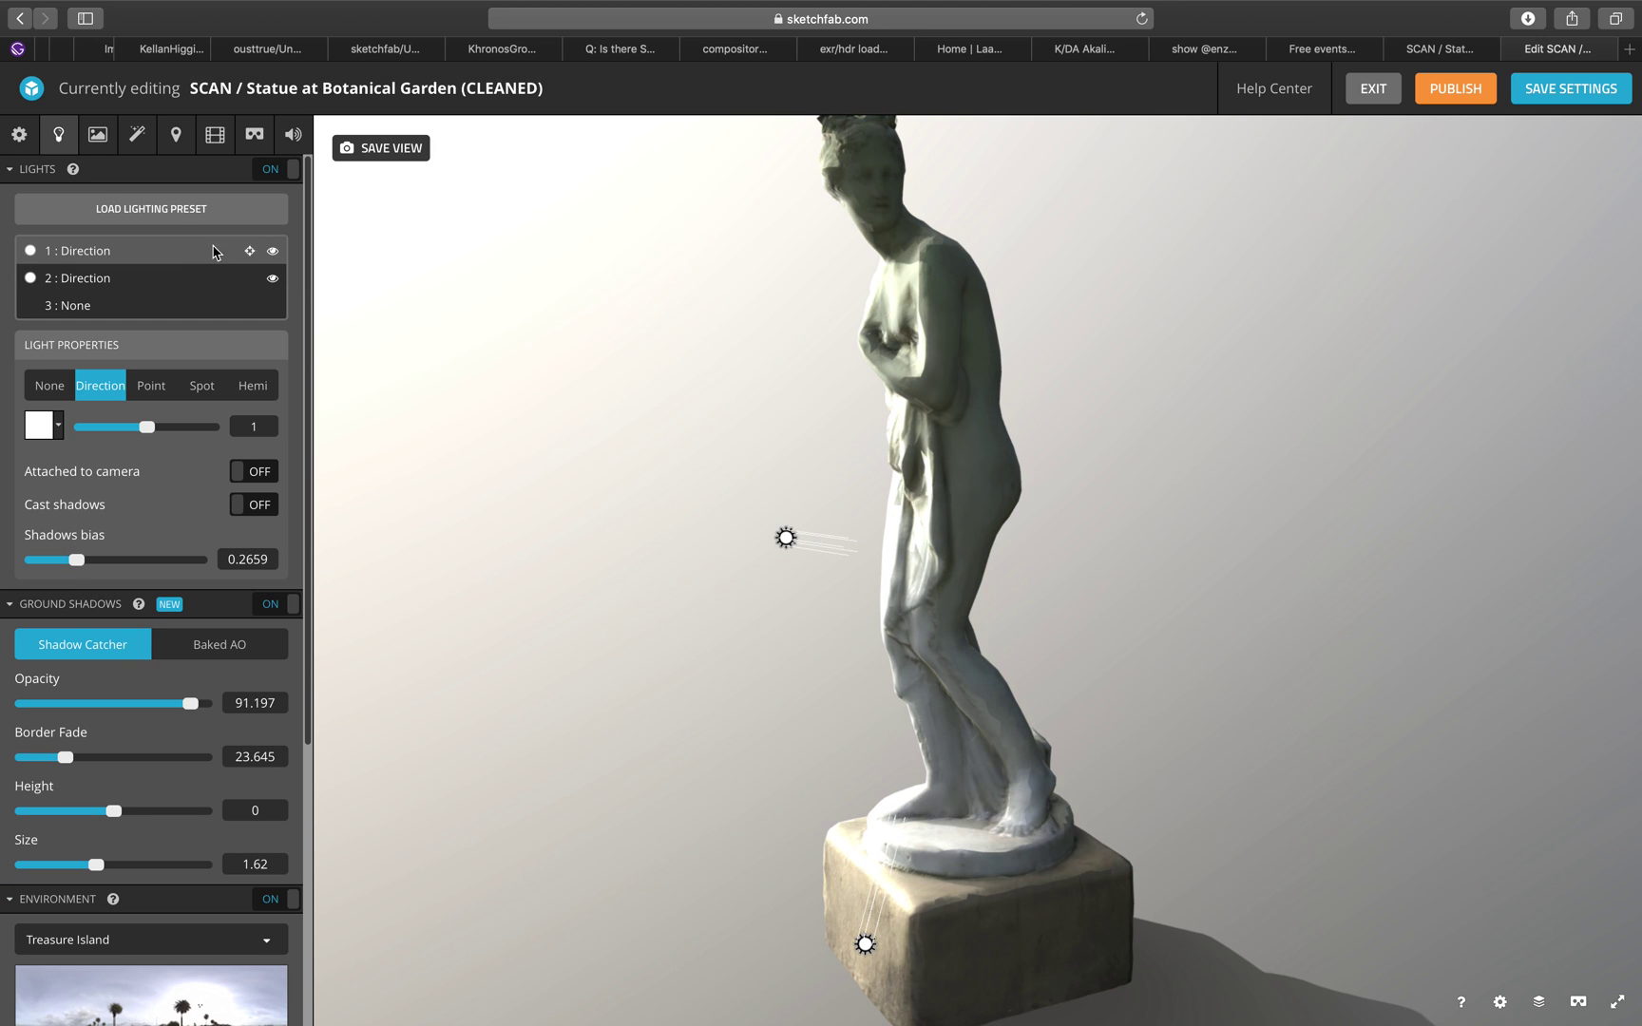
{"action": "left_click", "coordinate": [185, 211]}
{"action": "left_click", "coordinate": [604, 443]}
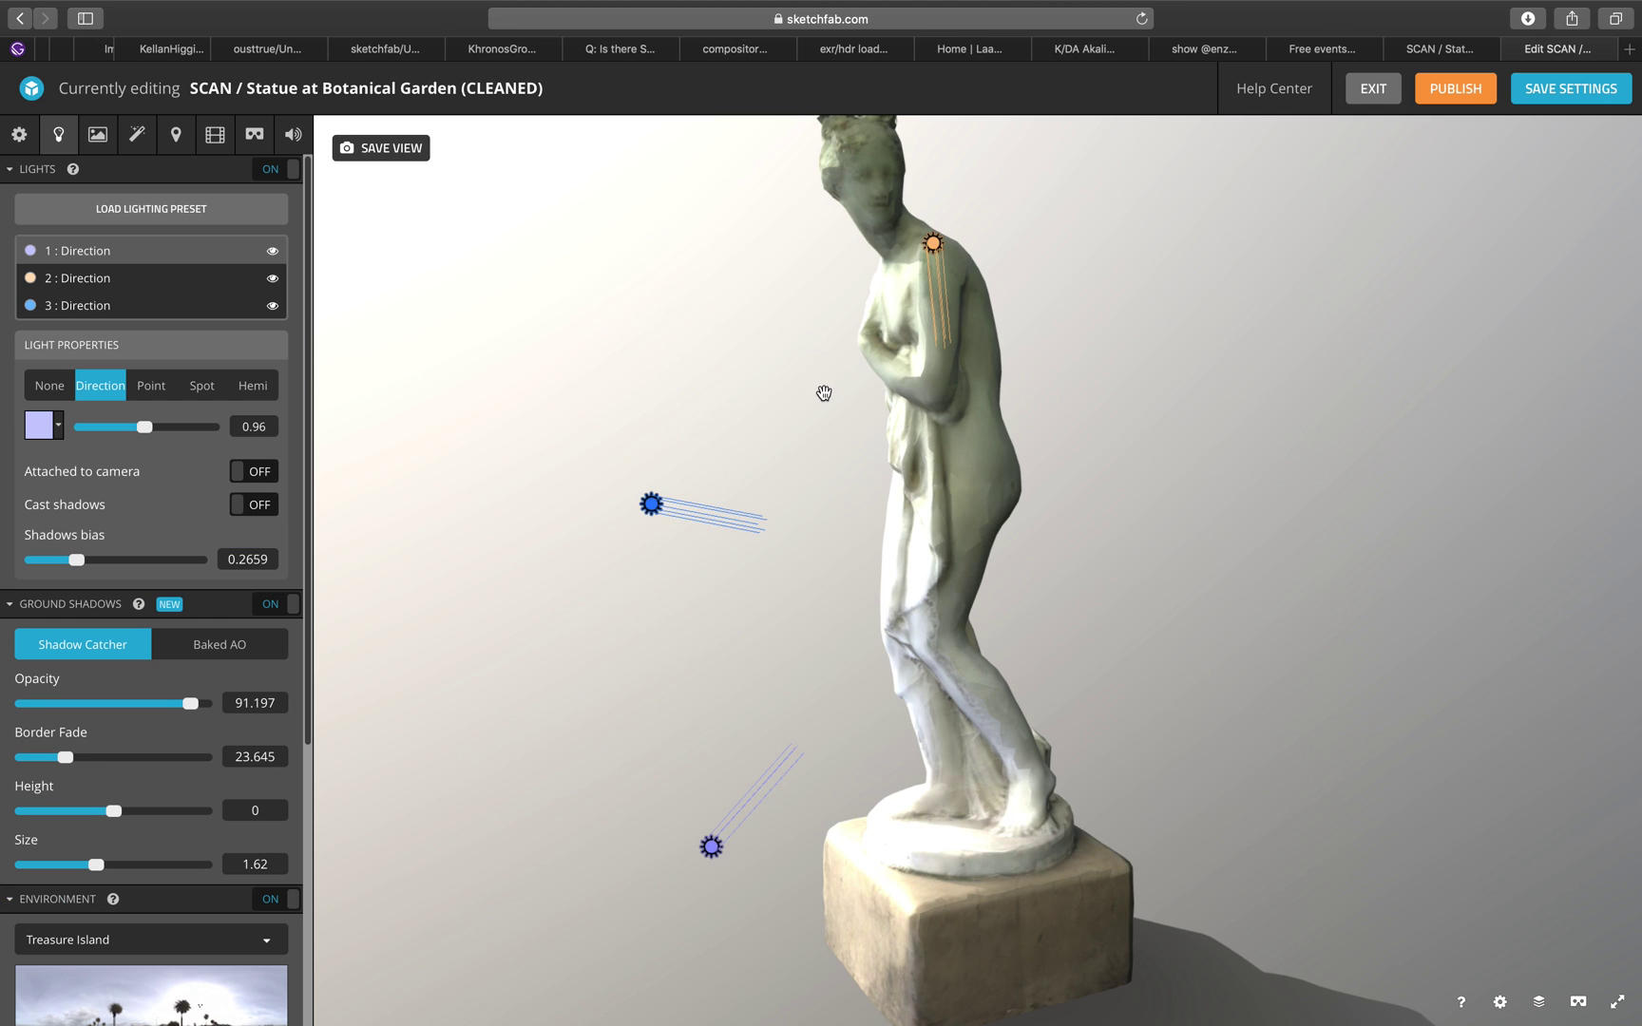
{"action": "left_click_drag", "start_coordinate": [824, 392], "coordinate": [722, 574]}
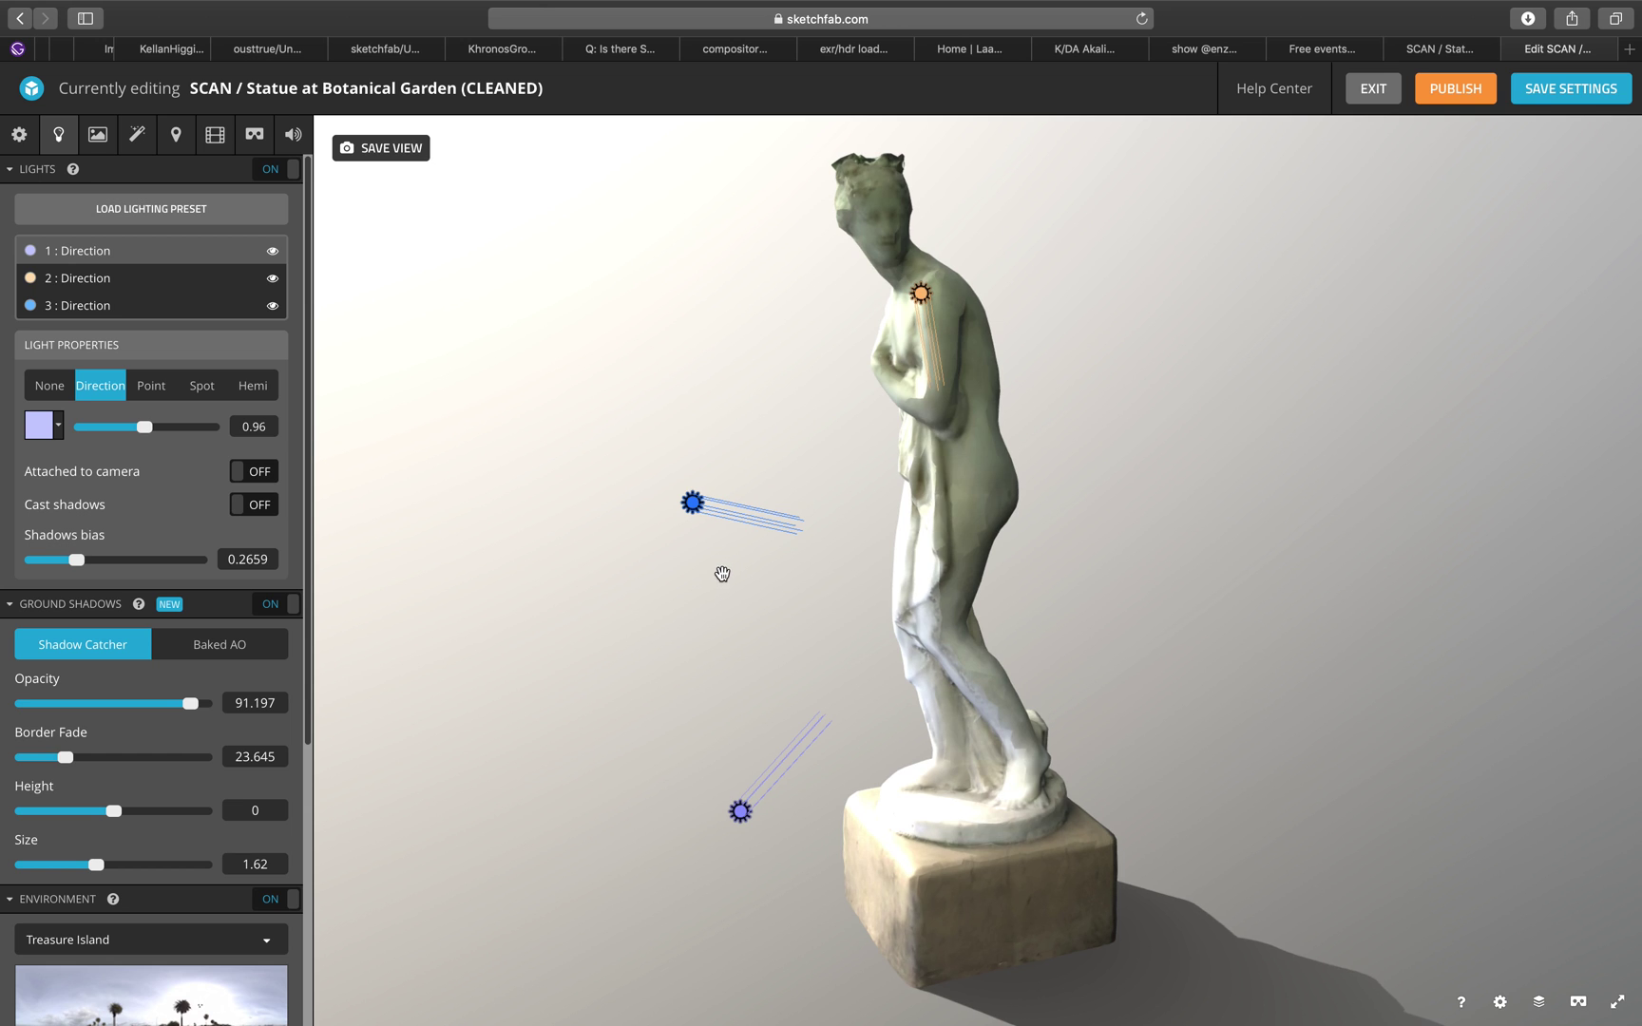
- Change the lighting environment to Kirby Cove and rotate its orientation to 211.034°
{"action": "scroll", "coordinate": [220, 775], "scroll_direction": "down", "scroll_amount": 10}
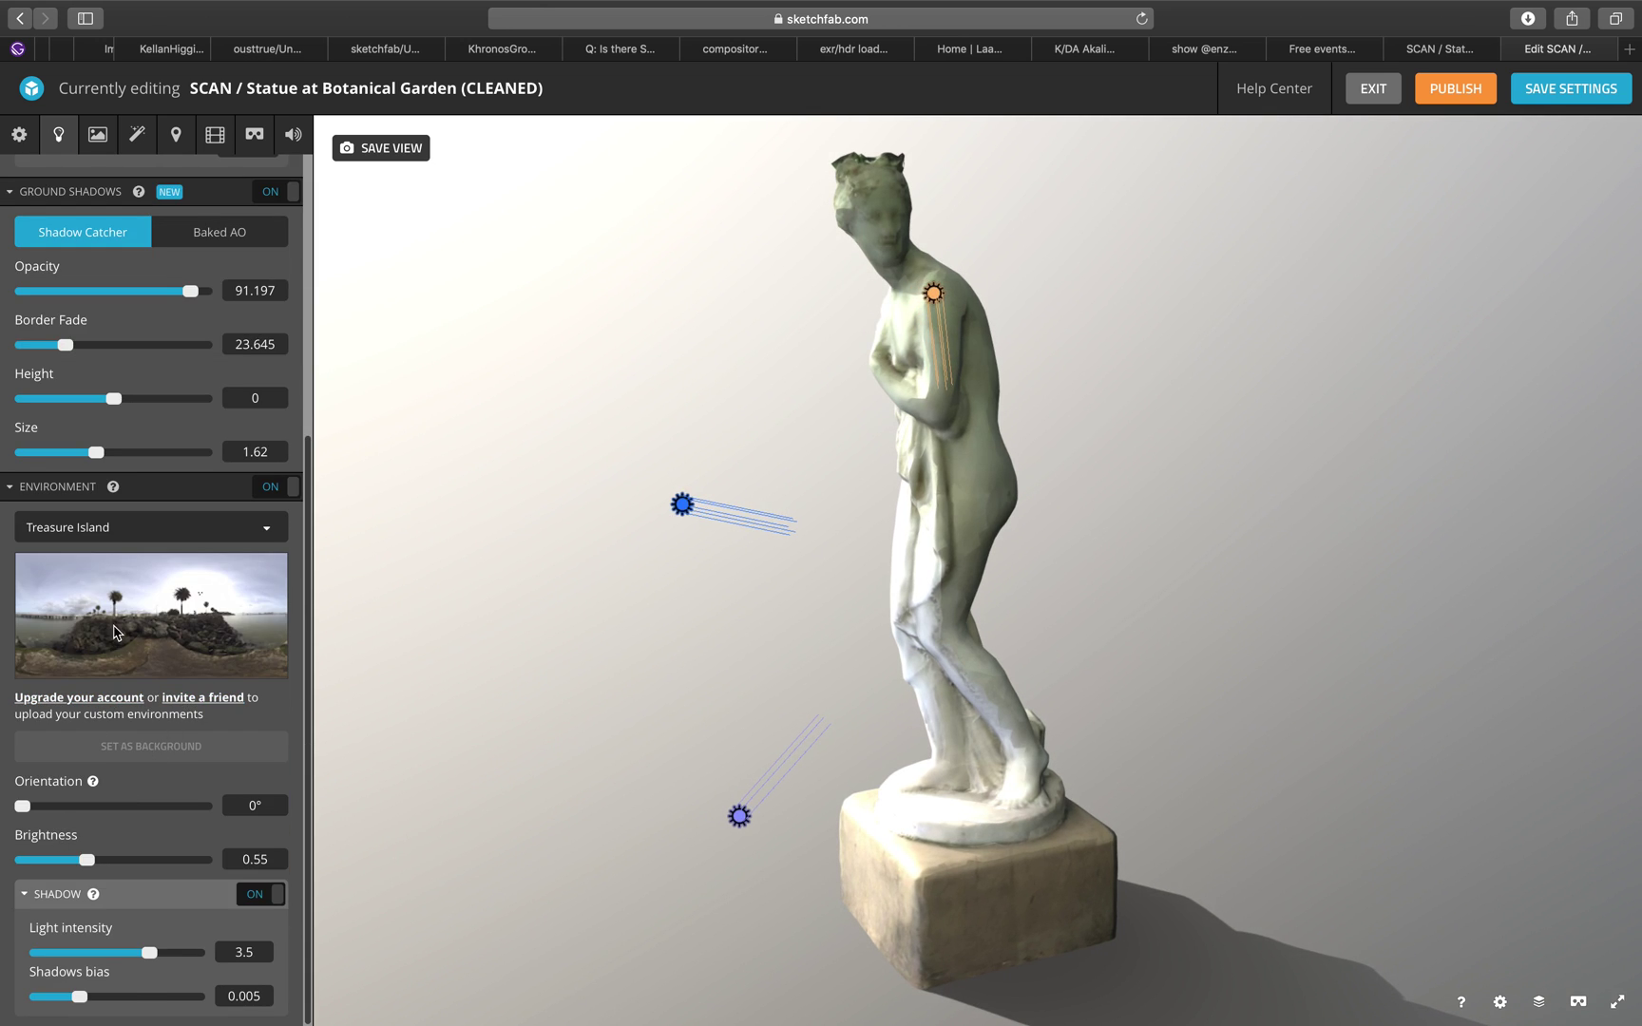
{"action": "left_click", "coordinate": [110, 526]}
{"action": "scroll", "coordinate": [157, 808], "scroll_direction": "down", "scroll_amount": 5}
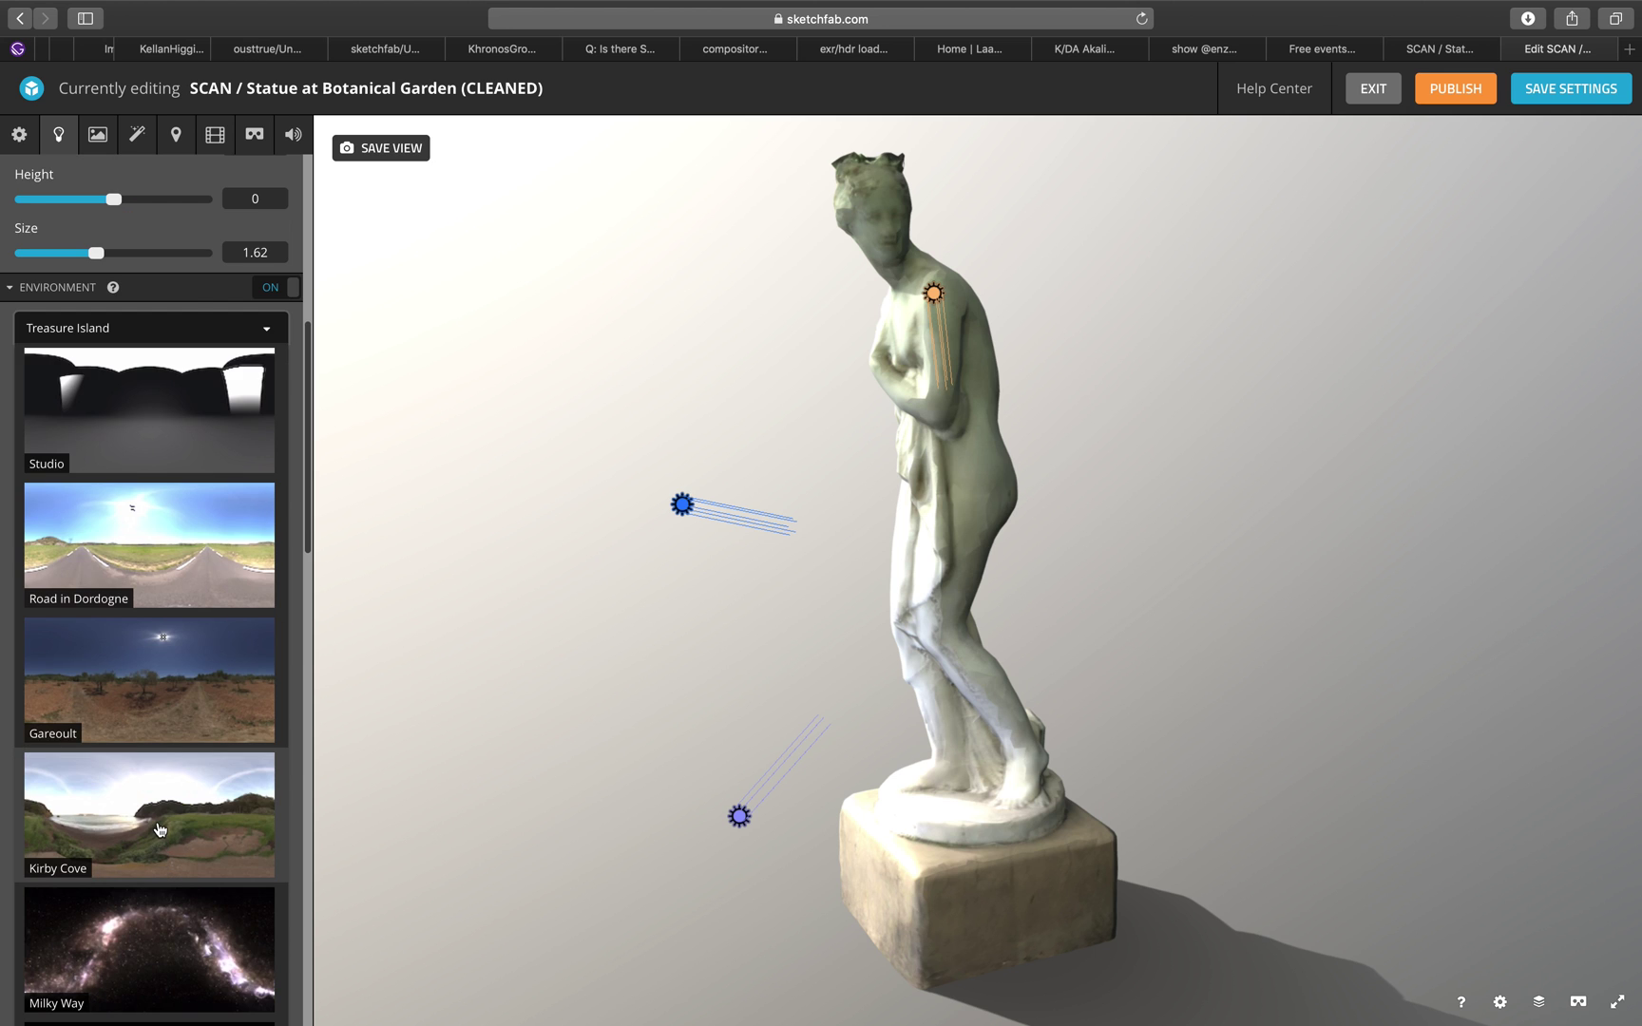
{"action": "left_click", "coordinate": [159, 829]}
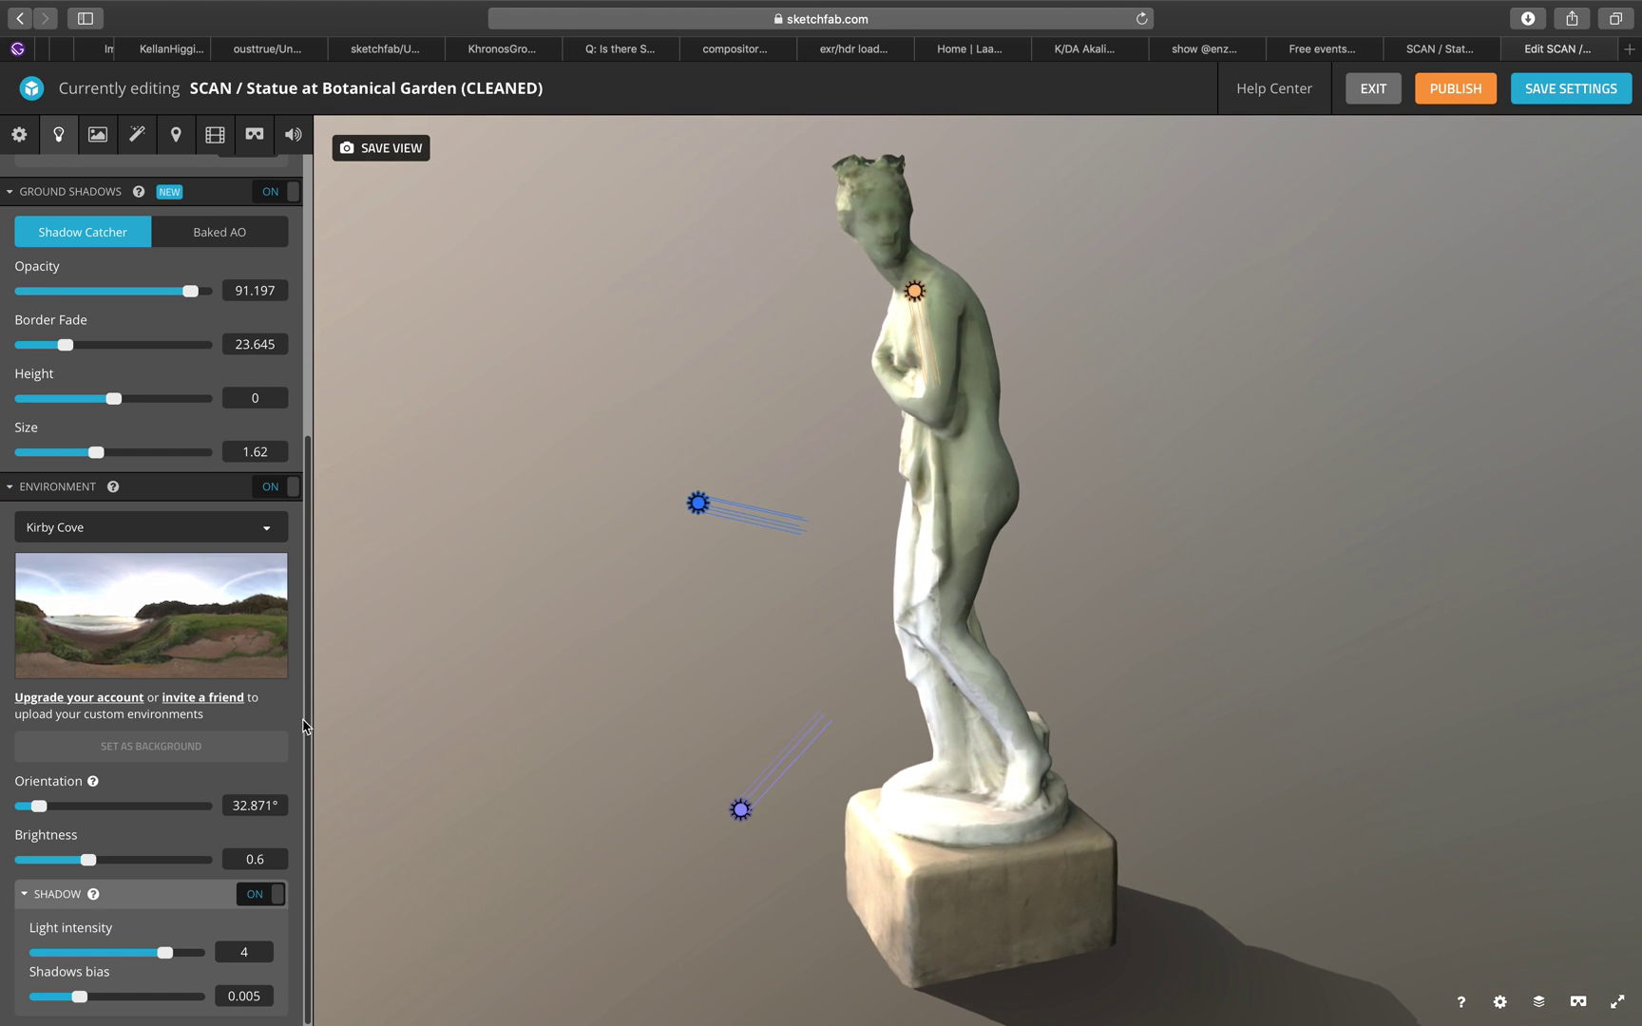
{"action": "left_click_drag", "start_coordinate": [43, 808], "coordinate": [130, 807]}
{"action": "left_click_drag", "start_coordinate": [744, 634], "coordinate": [950, 200]}
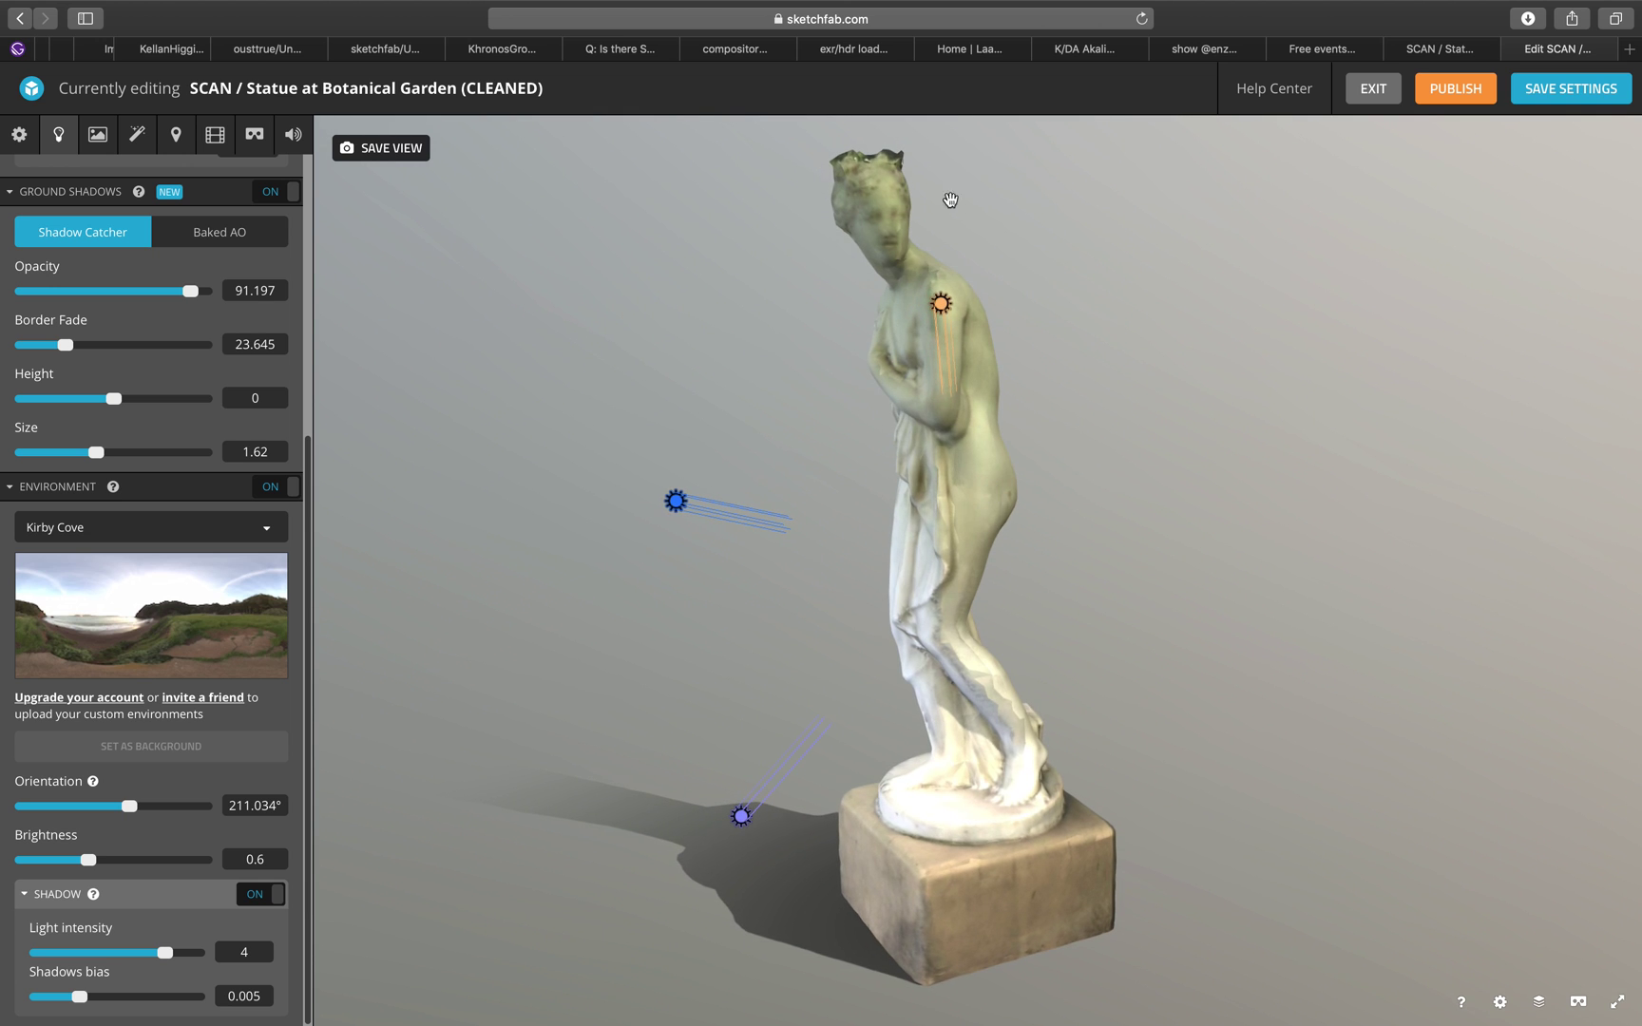
{"action": "left_click_drag", "start_coordinate": [894, 455], "coordinate": [862, 473]}
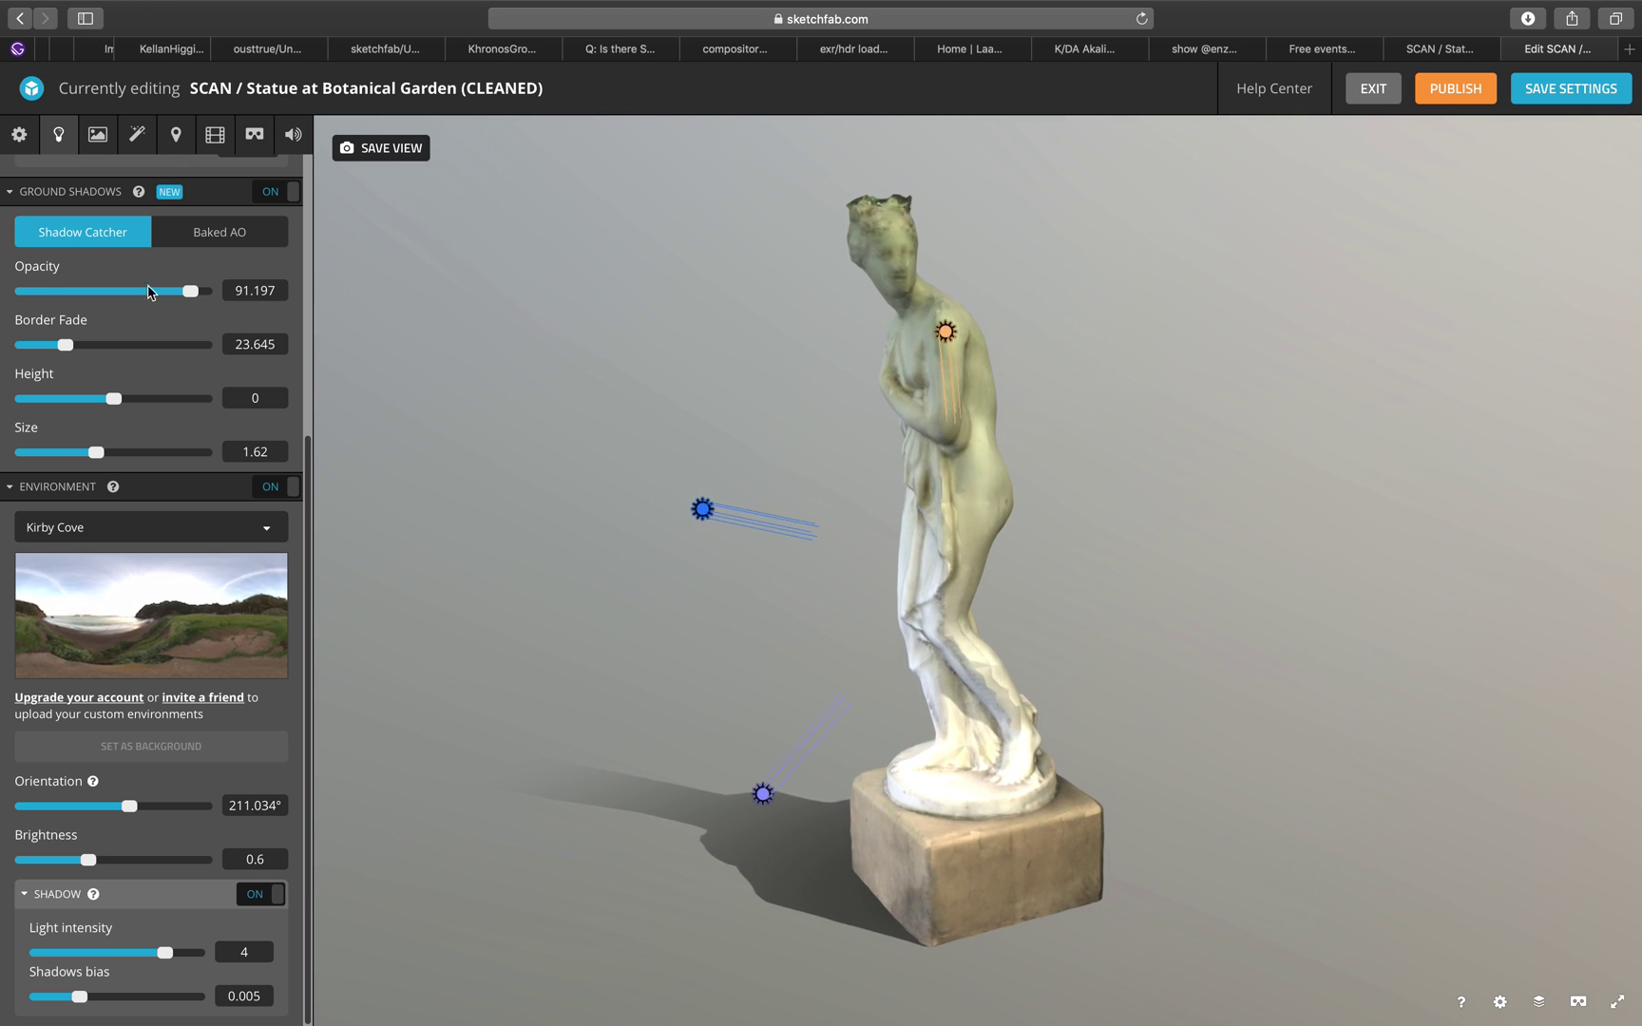
- Adjust Material.001 to Base Color 0.88, Metalness 0.252 and Specular F0 0.422, keeping the Glossiness setting
{"action": "left_click", "coordinate": [97, 134]}
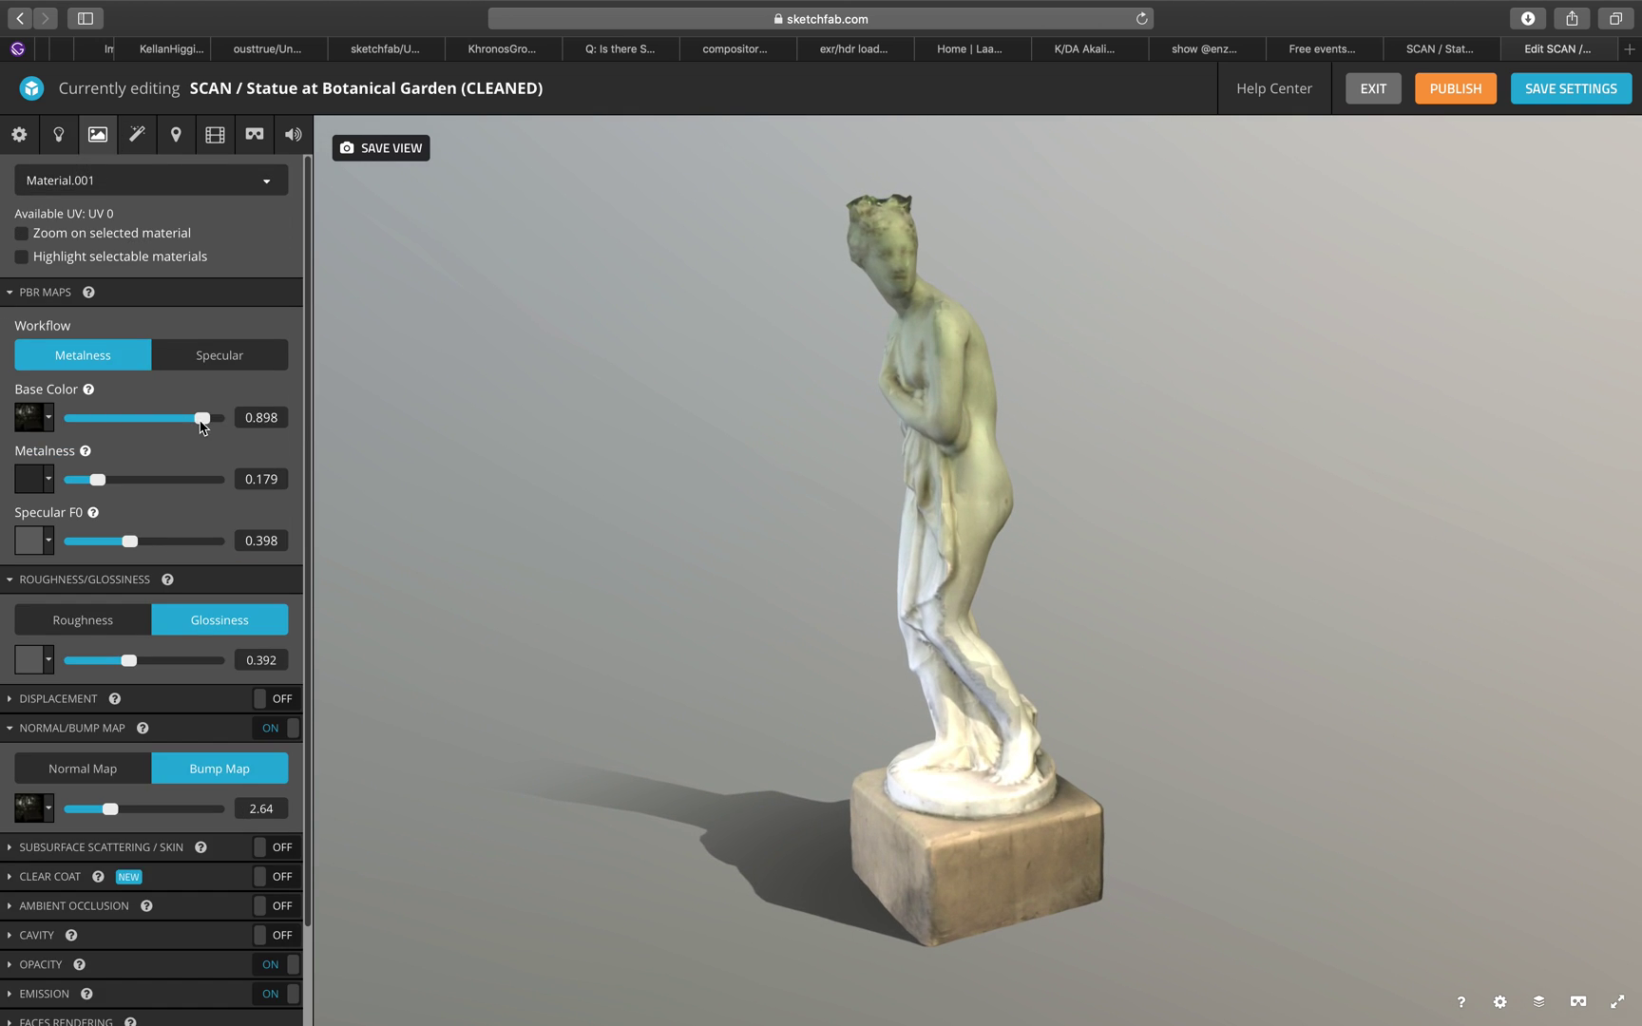
{"action": "mouse_move", "coordinate": [202, 424]}
{"action": "left_mouse_down"}
{"action": "mouse_move", "coordinate": [169, 423]}
{"action": "mouse_move", "coordinate": [209, 423]}
{"action": "left_mouse_up"}
{"action": "mouse_move", "coordinate": [115, 485]}
{"action": "left_mouse_down"}
{"action": "mouse_move", "coordinate": [91, 485]}
{"action": "mouse_move", "coordinate": [198, 485]}
{"action": "mouse_move", "coordinate": [107, 481]}
{"action": "left_mouse_up"}
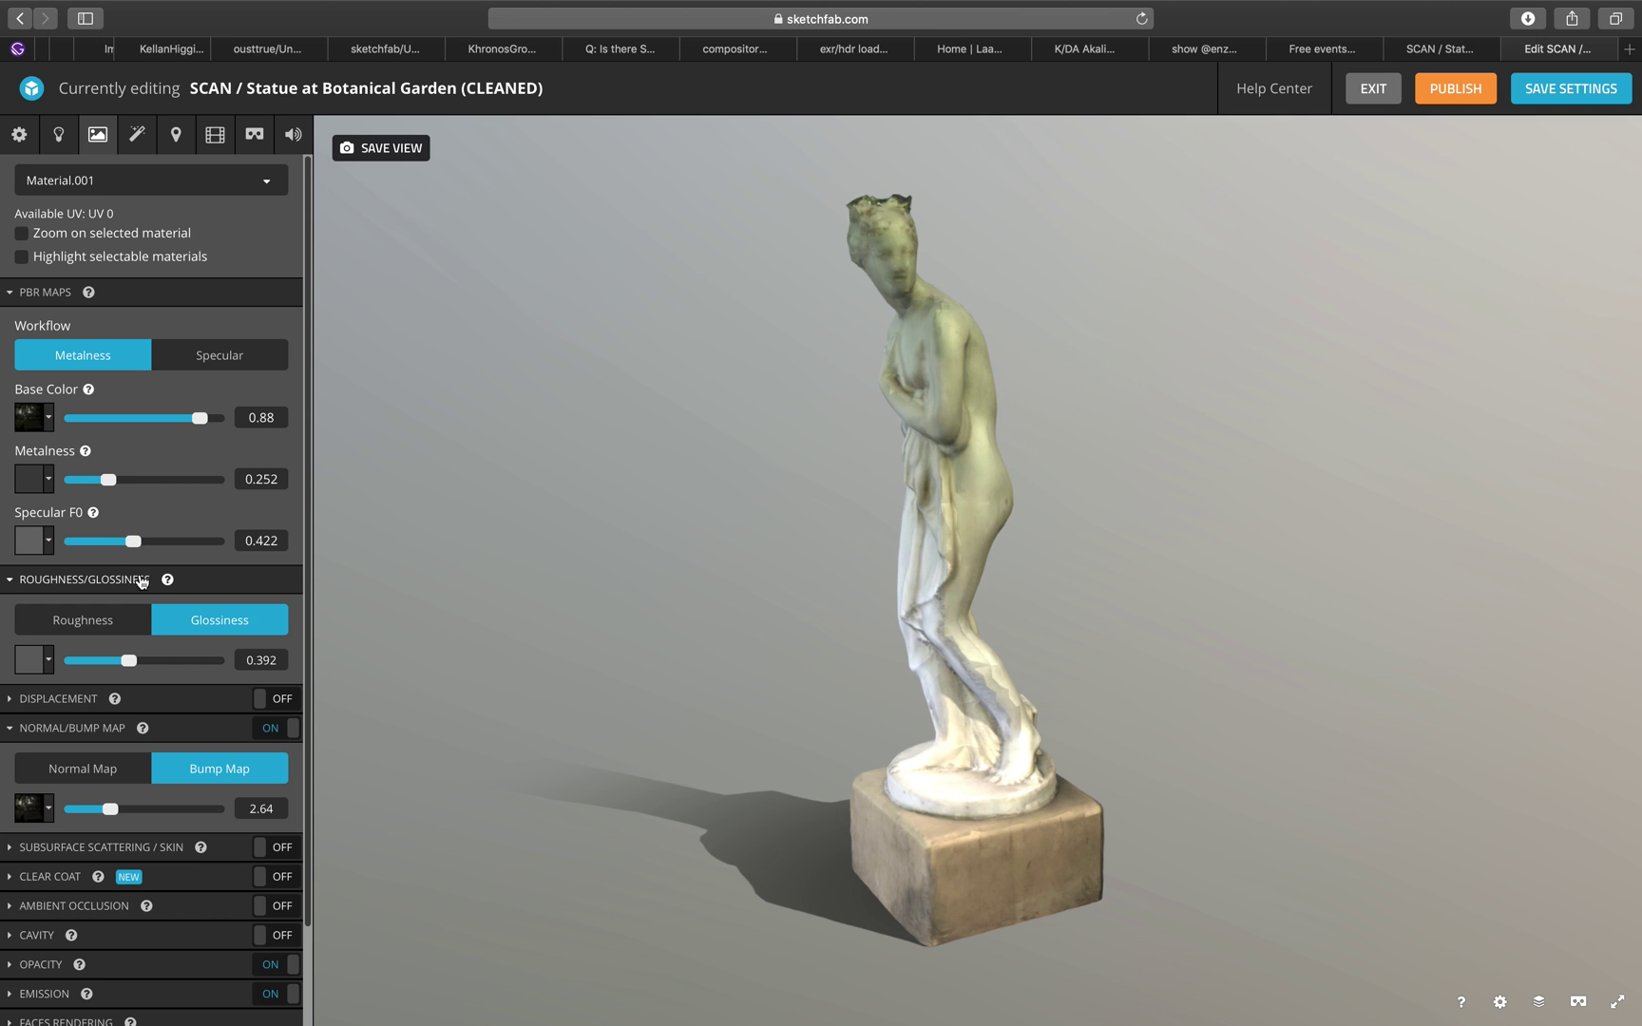
{"action": "left_click", "coordinate": [131, 620]}
{"action": "left_click", "coordinate": [174, 622]}
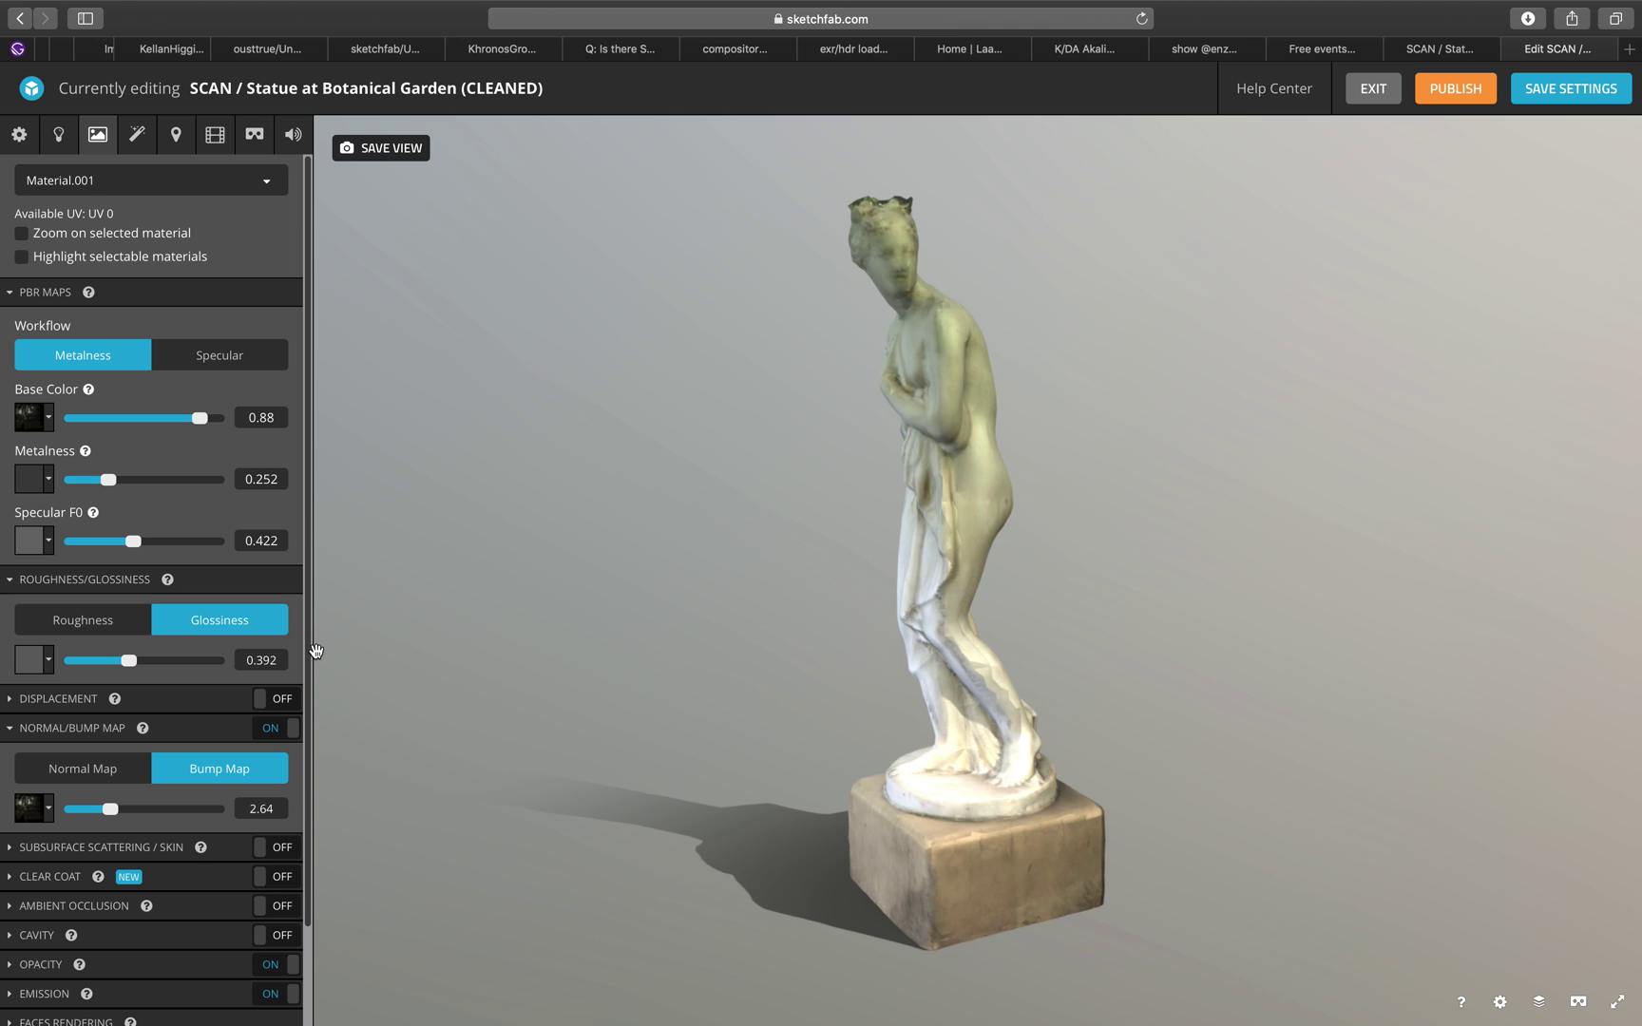
- Assign the Model.jpg texture to Metalness and set its amount to 0.691
{"action": "left_click", "coordinate": [49, 481]}
{"action": "left_click", "coordinate": [108, 580]}
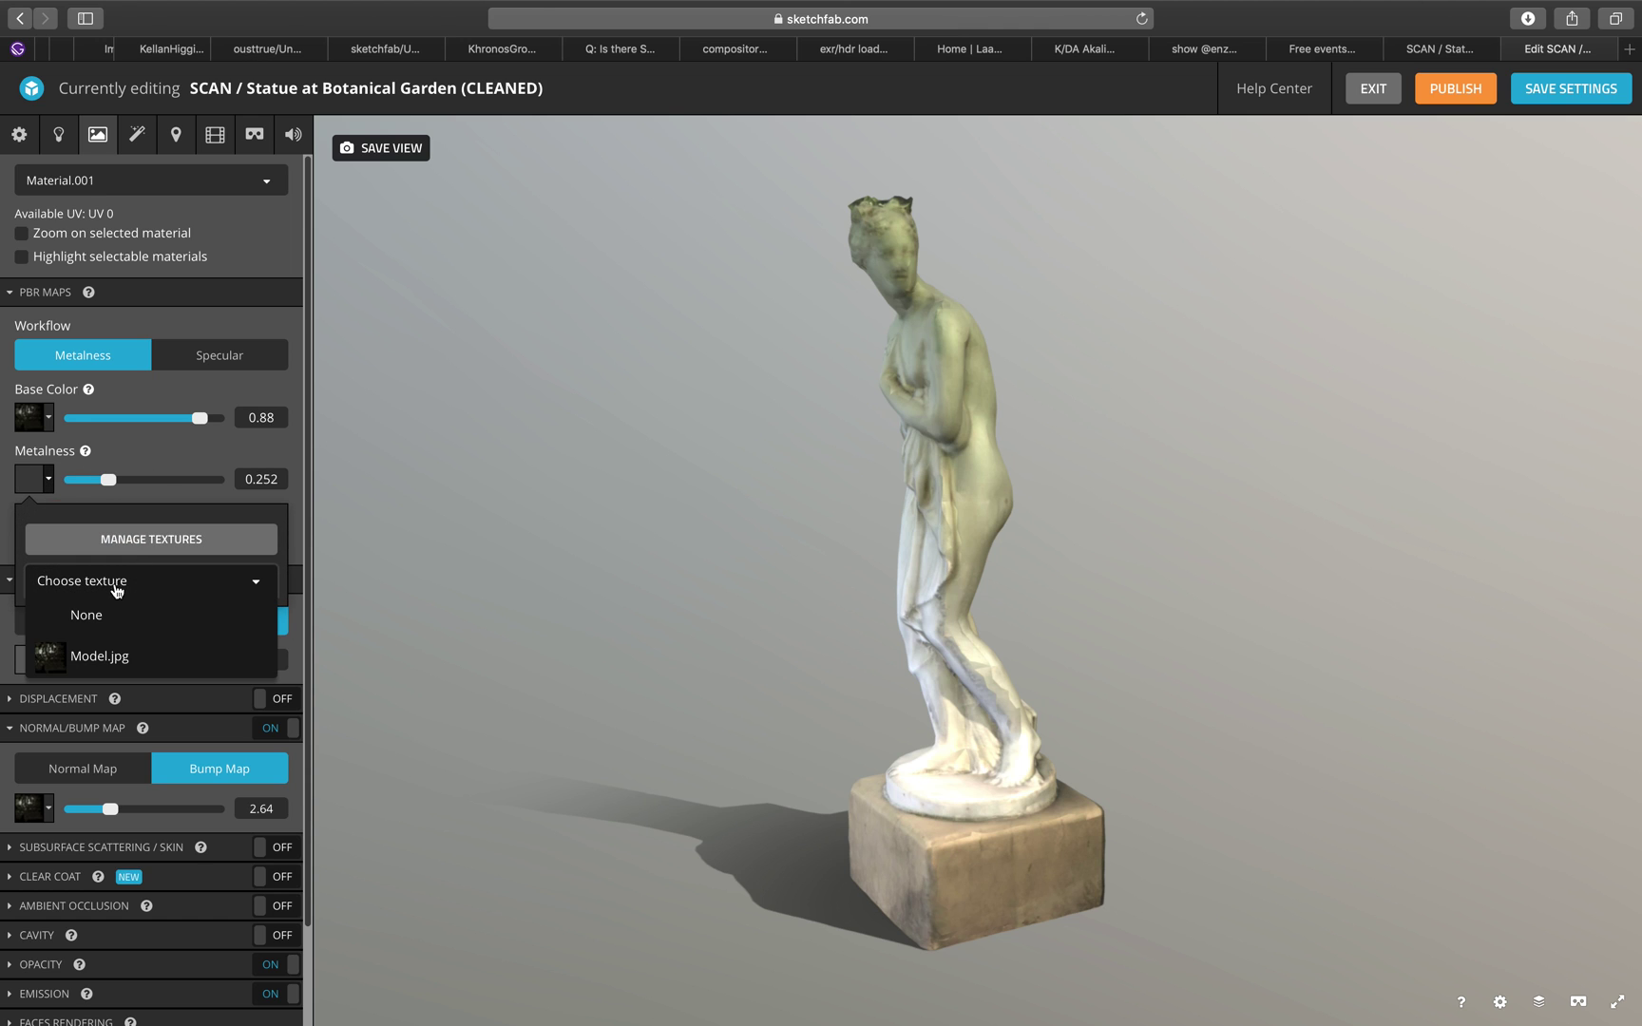
{"action": "left_click", "coordinate": [123, 655]}
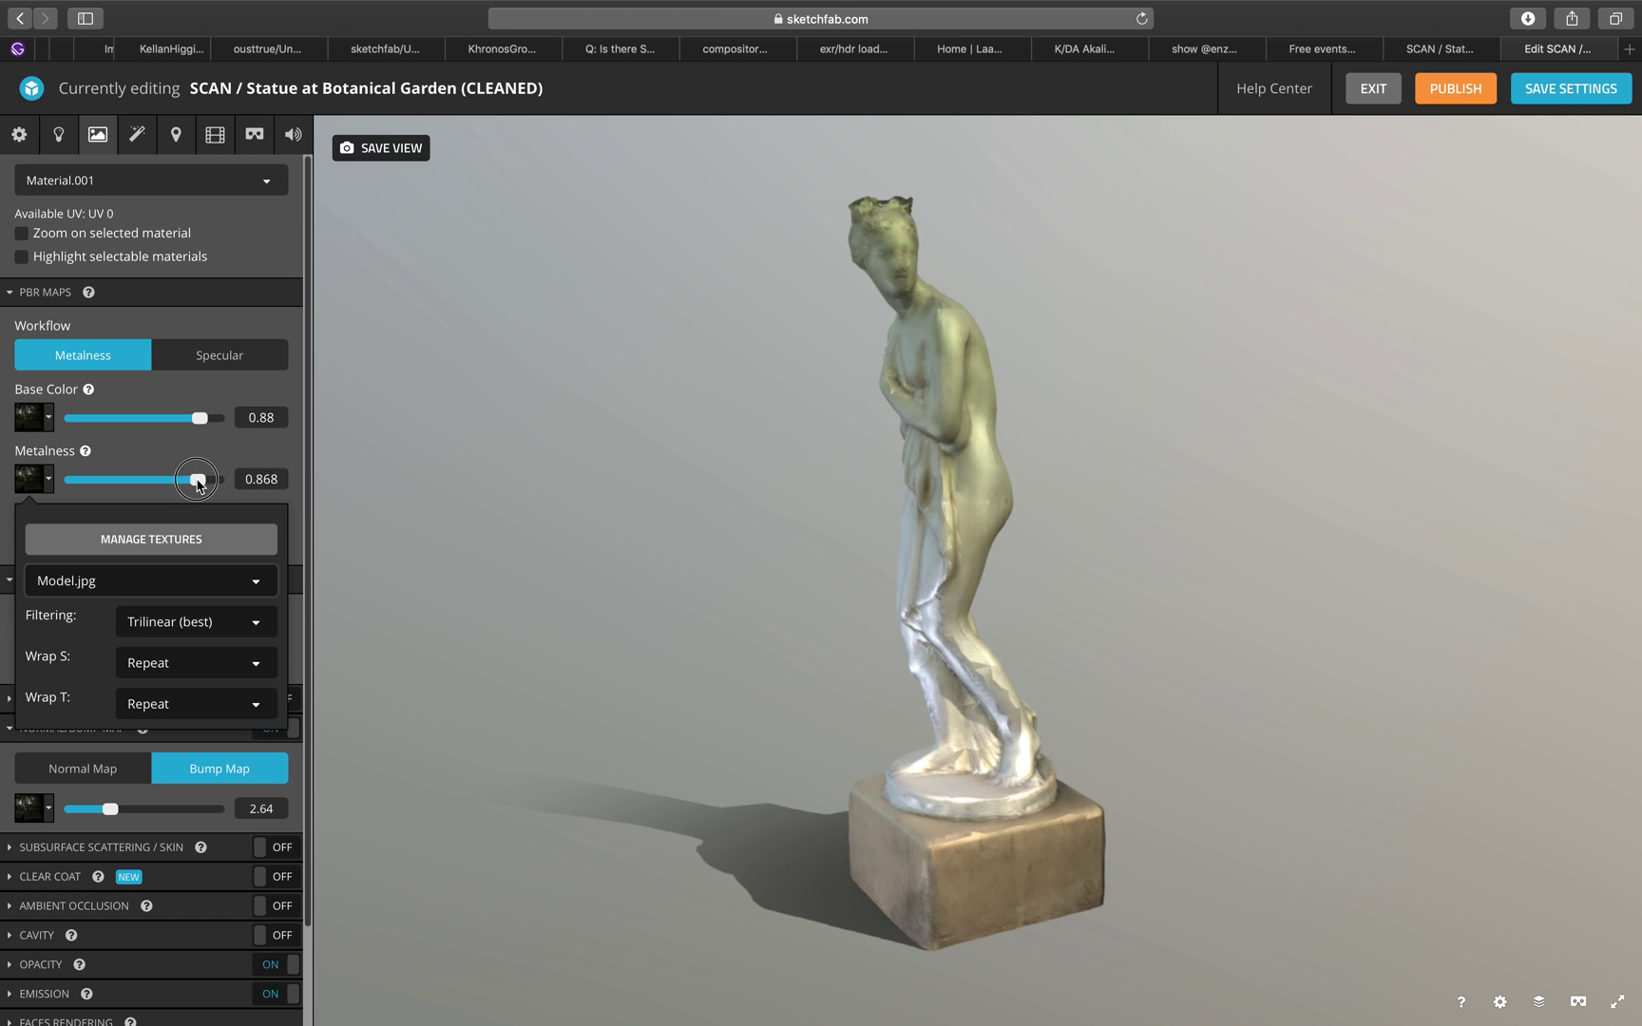
{"action": "left_click_drag", "start_coordinate": [197, 482], "coordinate": [176, 485]}
{"action": "left_click", "coordinate": [562, 467]}
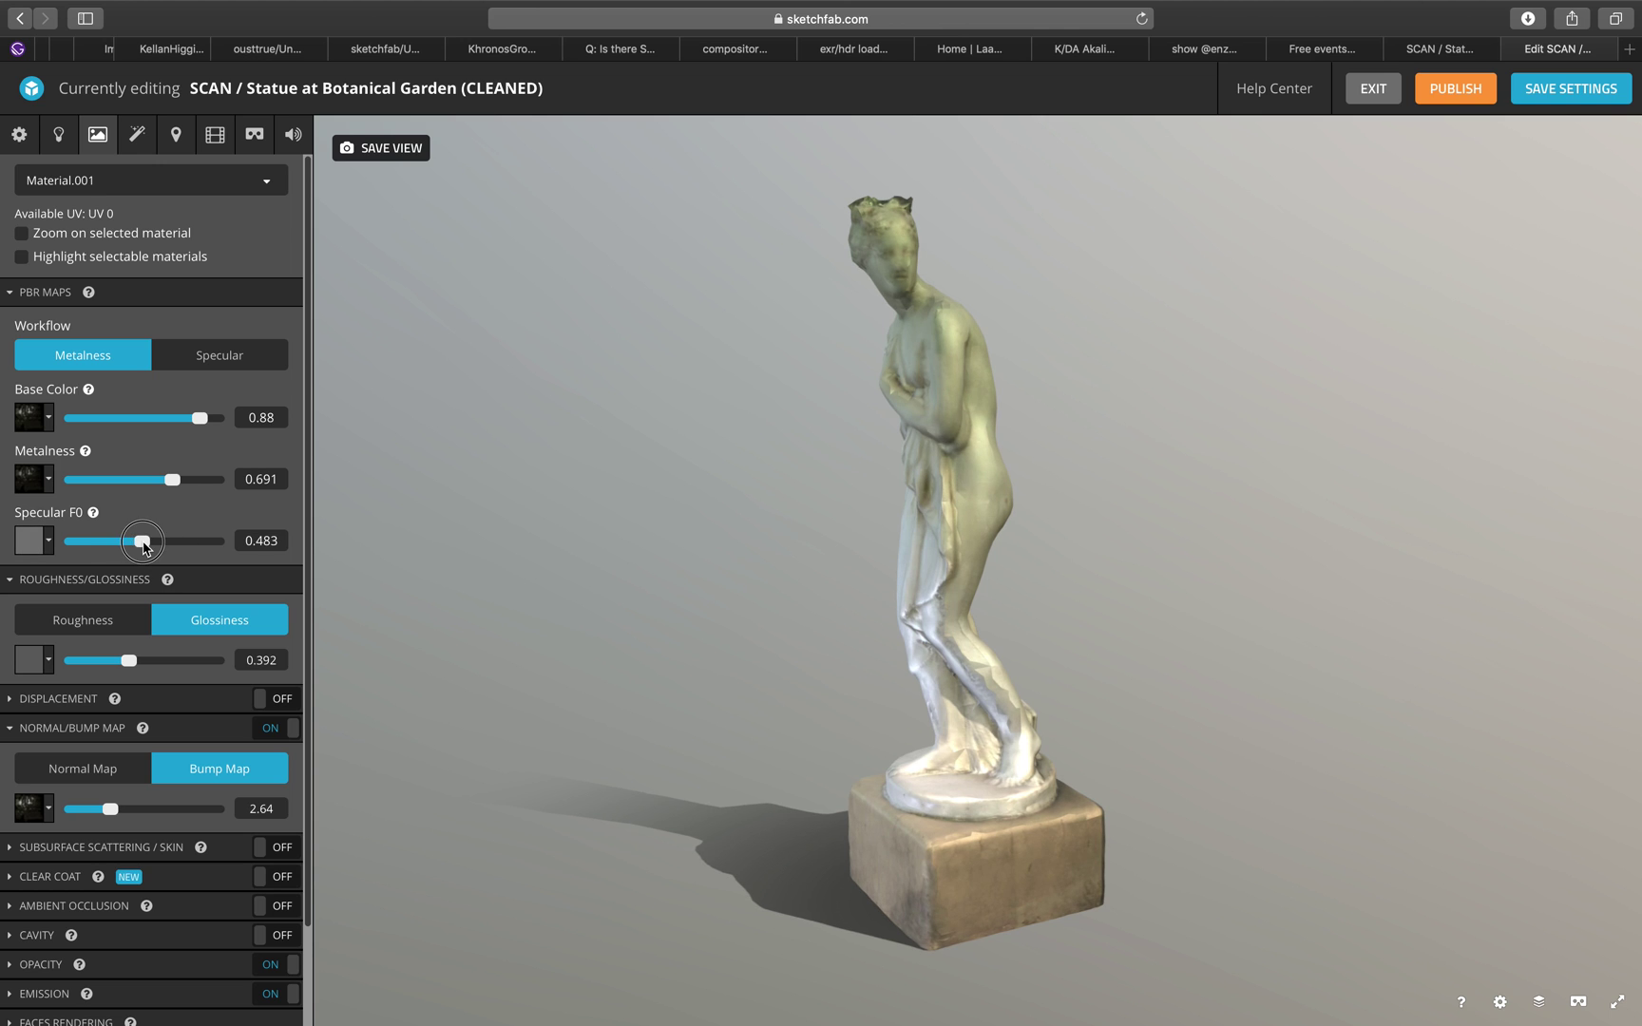
- Assign the Model.jpg texture to Specular F0, set its amount to 0.593, and check the statue
{"action": "left_click", "coordinate": [49, 542]}
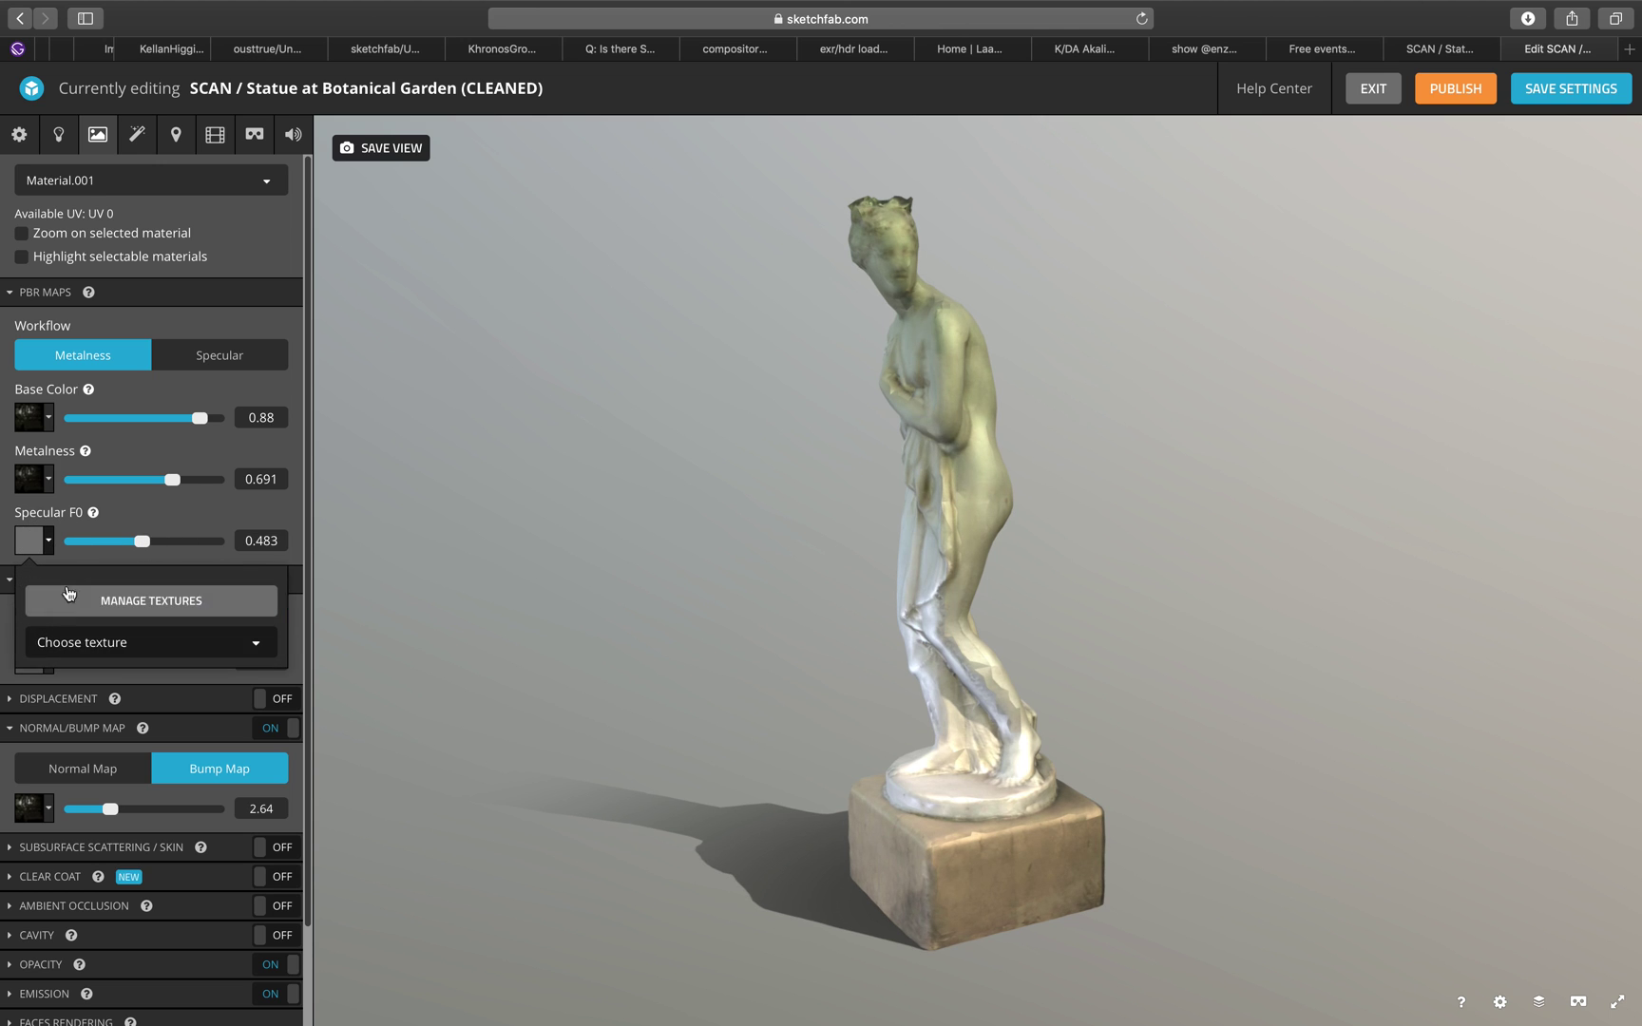
{"action": "left_click", "coordinate": [110, 642]}
{"action": "left_click", "coordinate": [153, 708]}
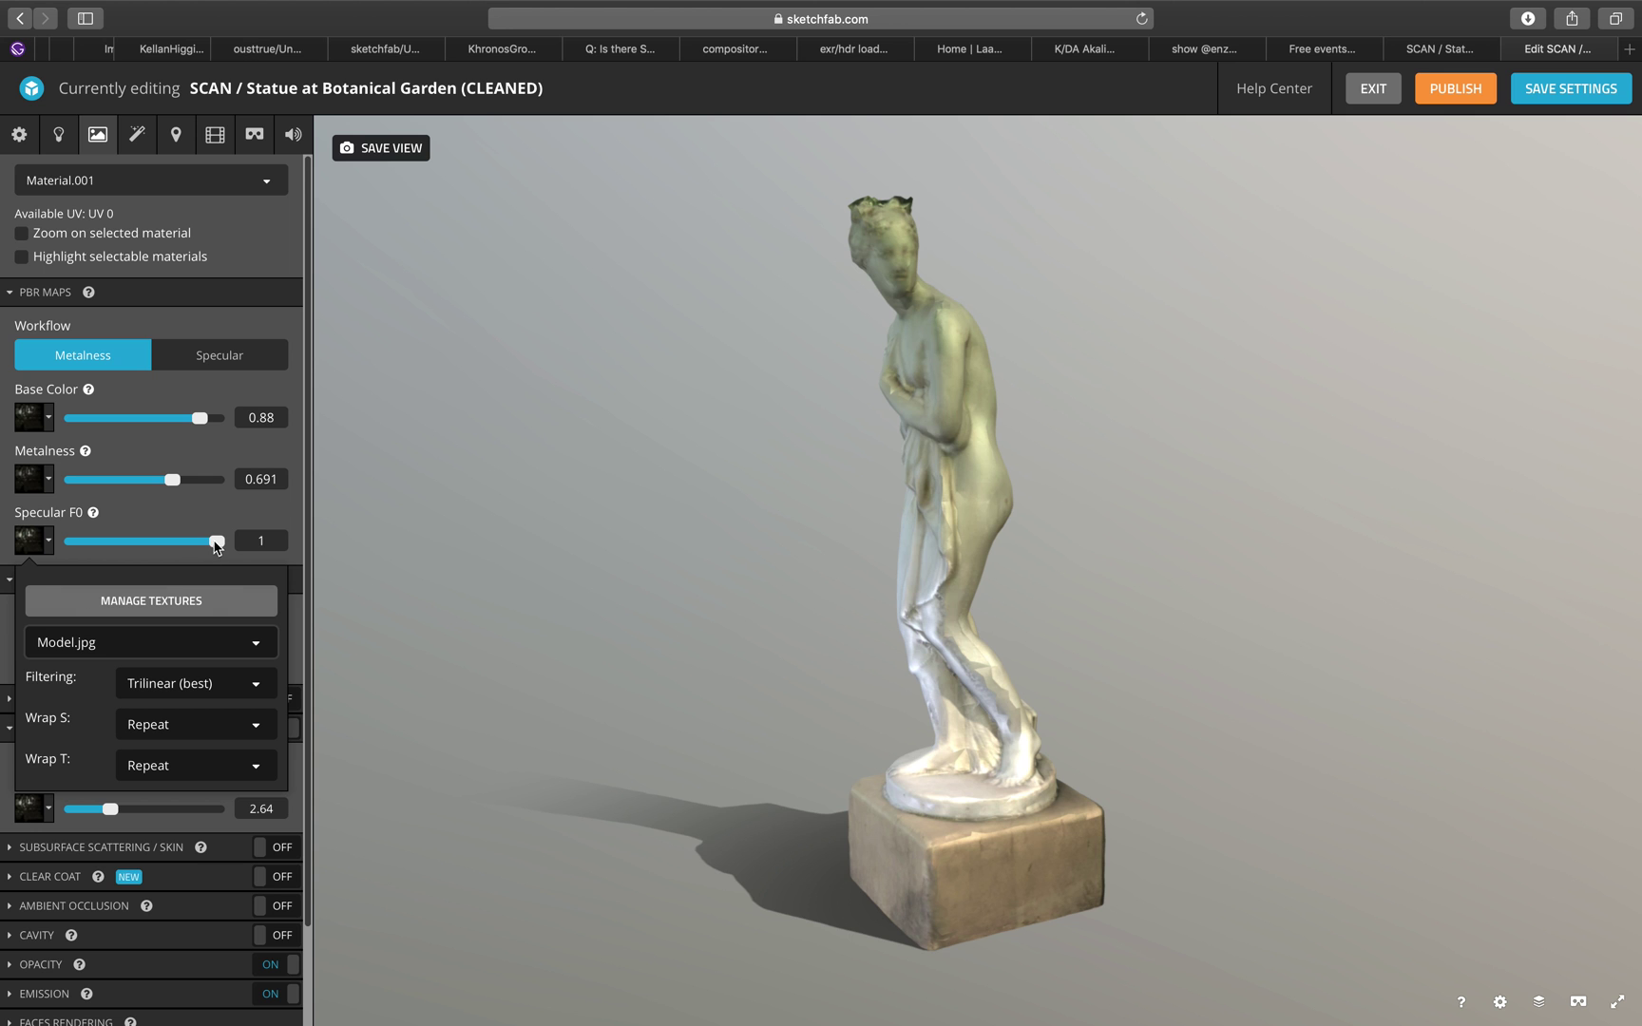
{"action": "left_click_drag", "start_coordinate": [440, 581], "coordinate": [617, 589]}
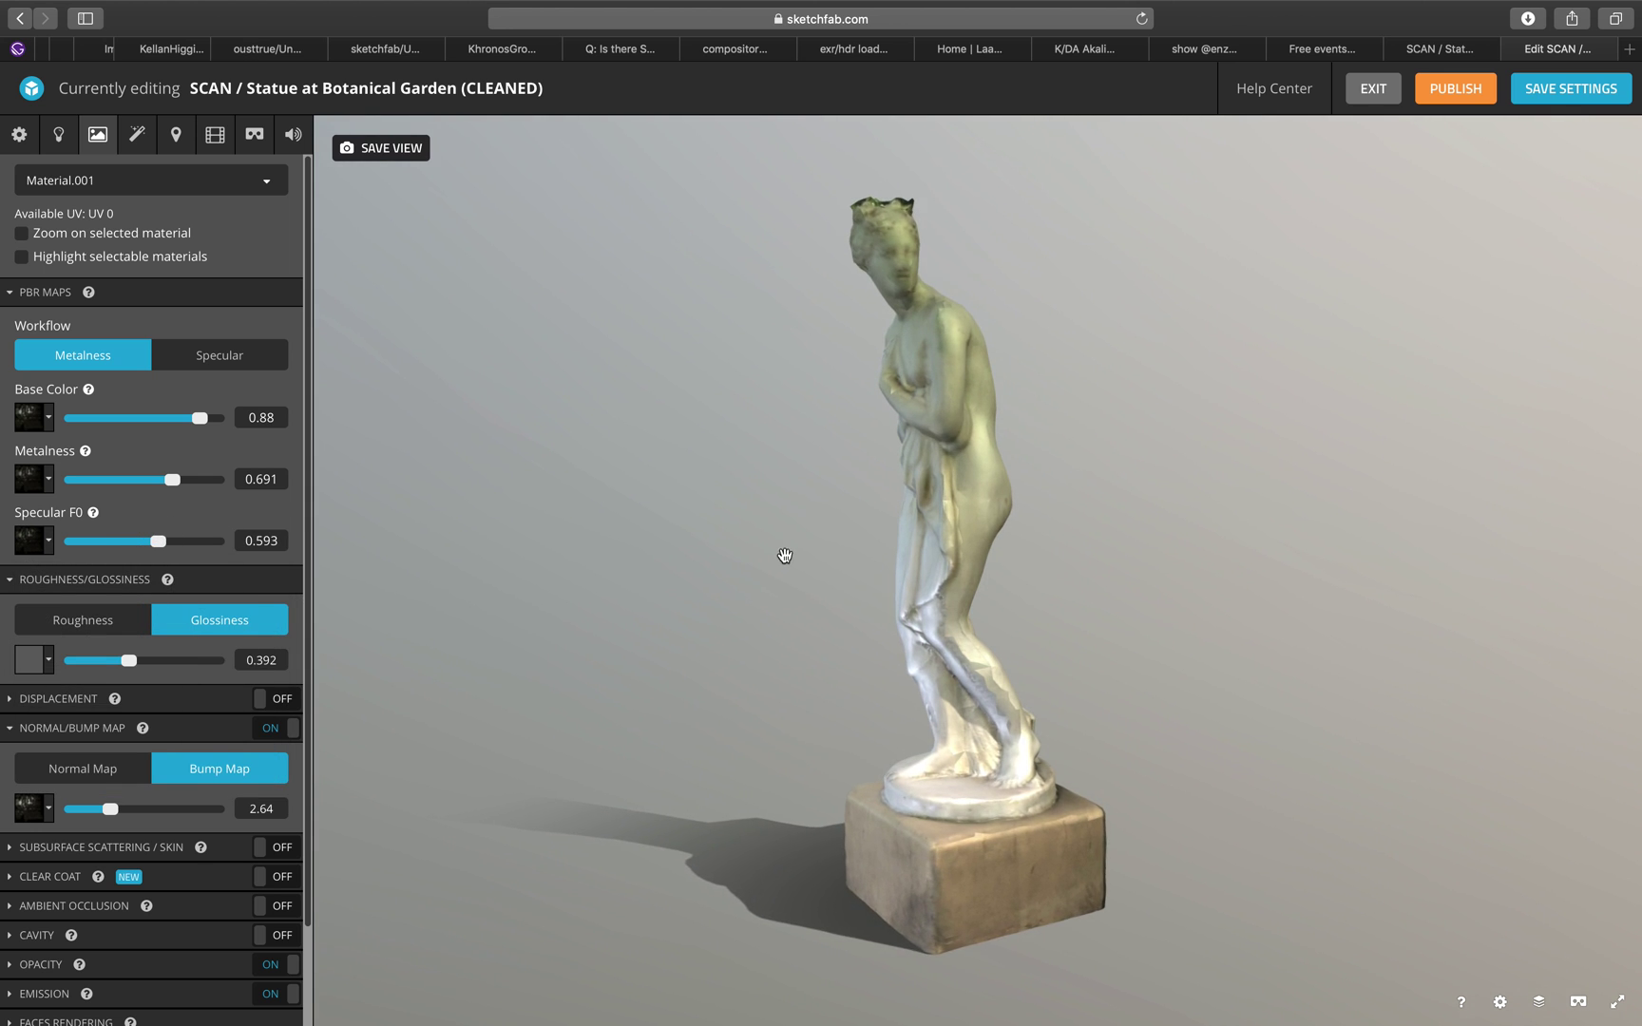
{"action": "mouse_move", "coordinate": [885, 287]}
{"action": "left_mouse_down"}
{"action": "mouse_move", "coordinate": [871, 300]}
{"action": "mouse_move", "coordinate": [890, 301]}
{"action": "left_mouse_up"}
- Switch to Blender, put the statue model in Sculpt Mode, and return it to Object Mode
{"action": "key", "text": "ctrl+Left"}
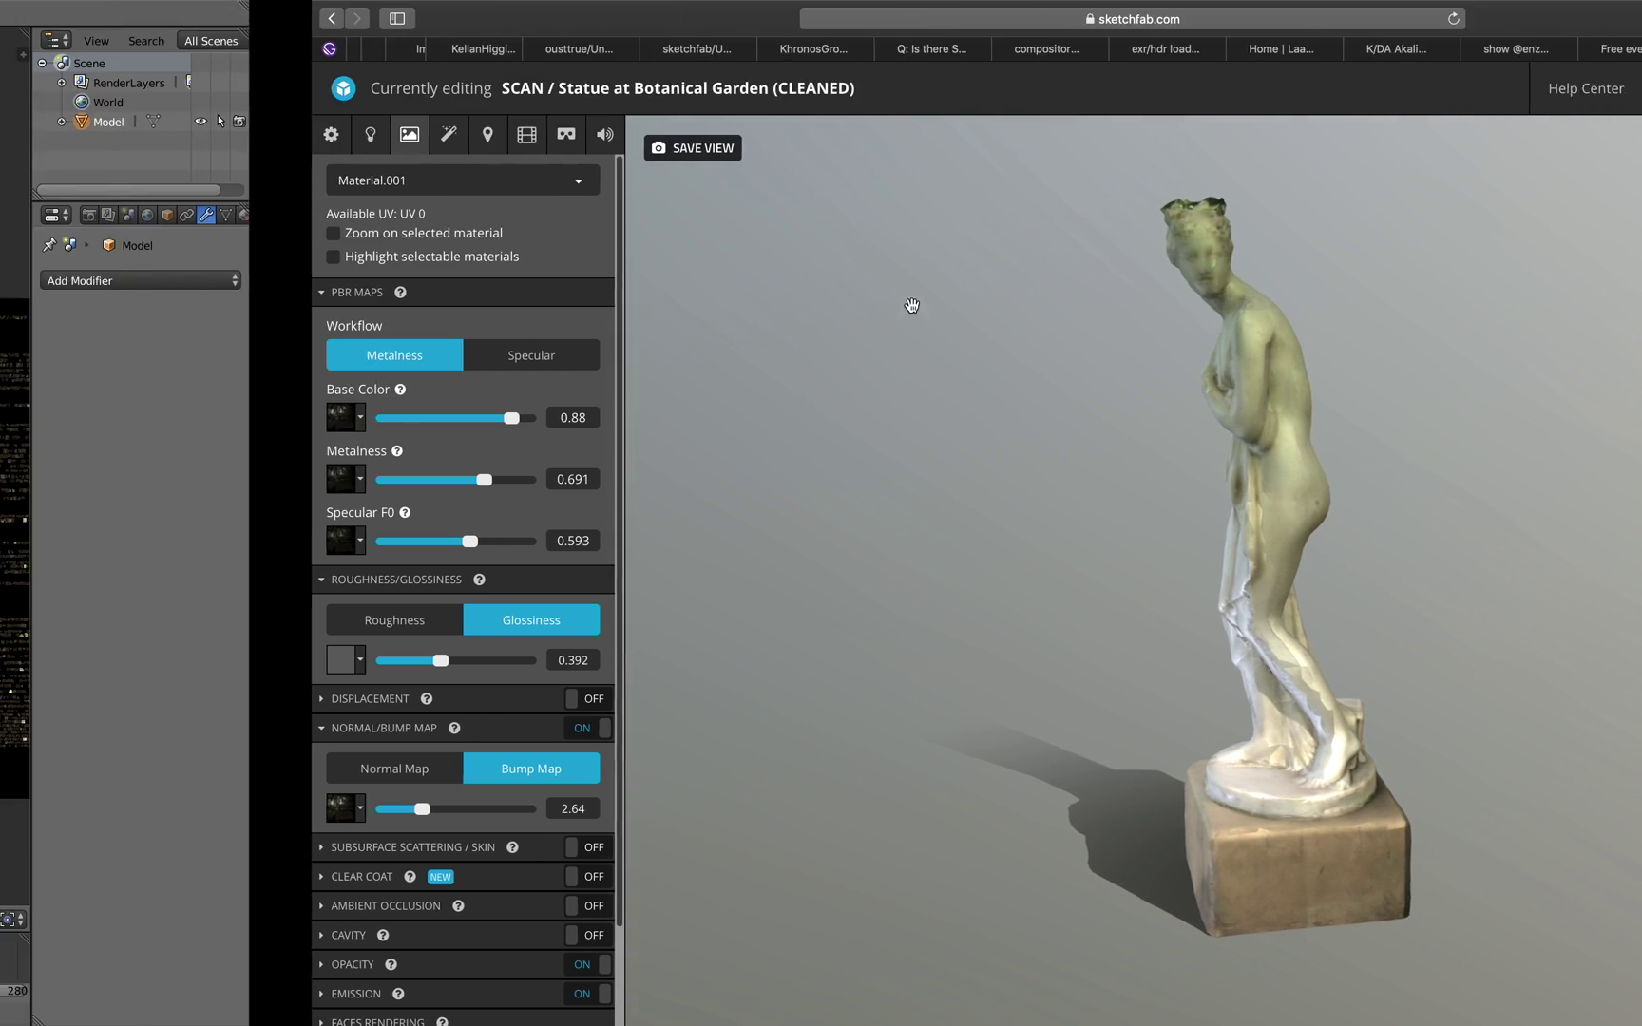
{"action": "middle_click_drag", "start_coordinate": [545, 328], "coordinate": [583, 328]}
{"action": "left_click", "coordinate": [302, 919]}
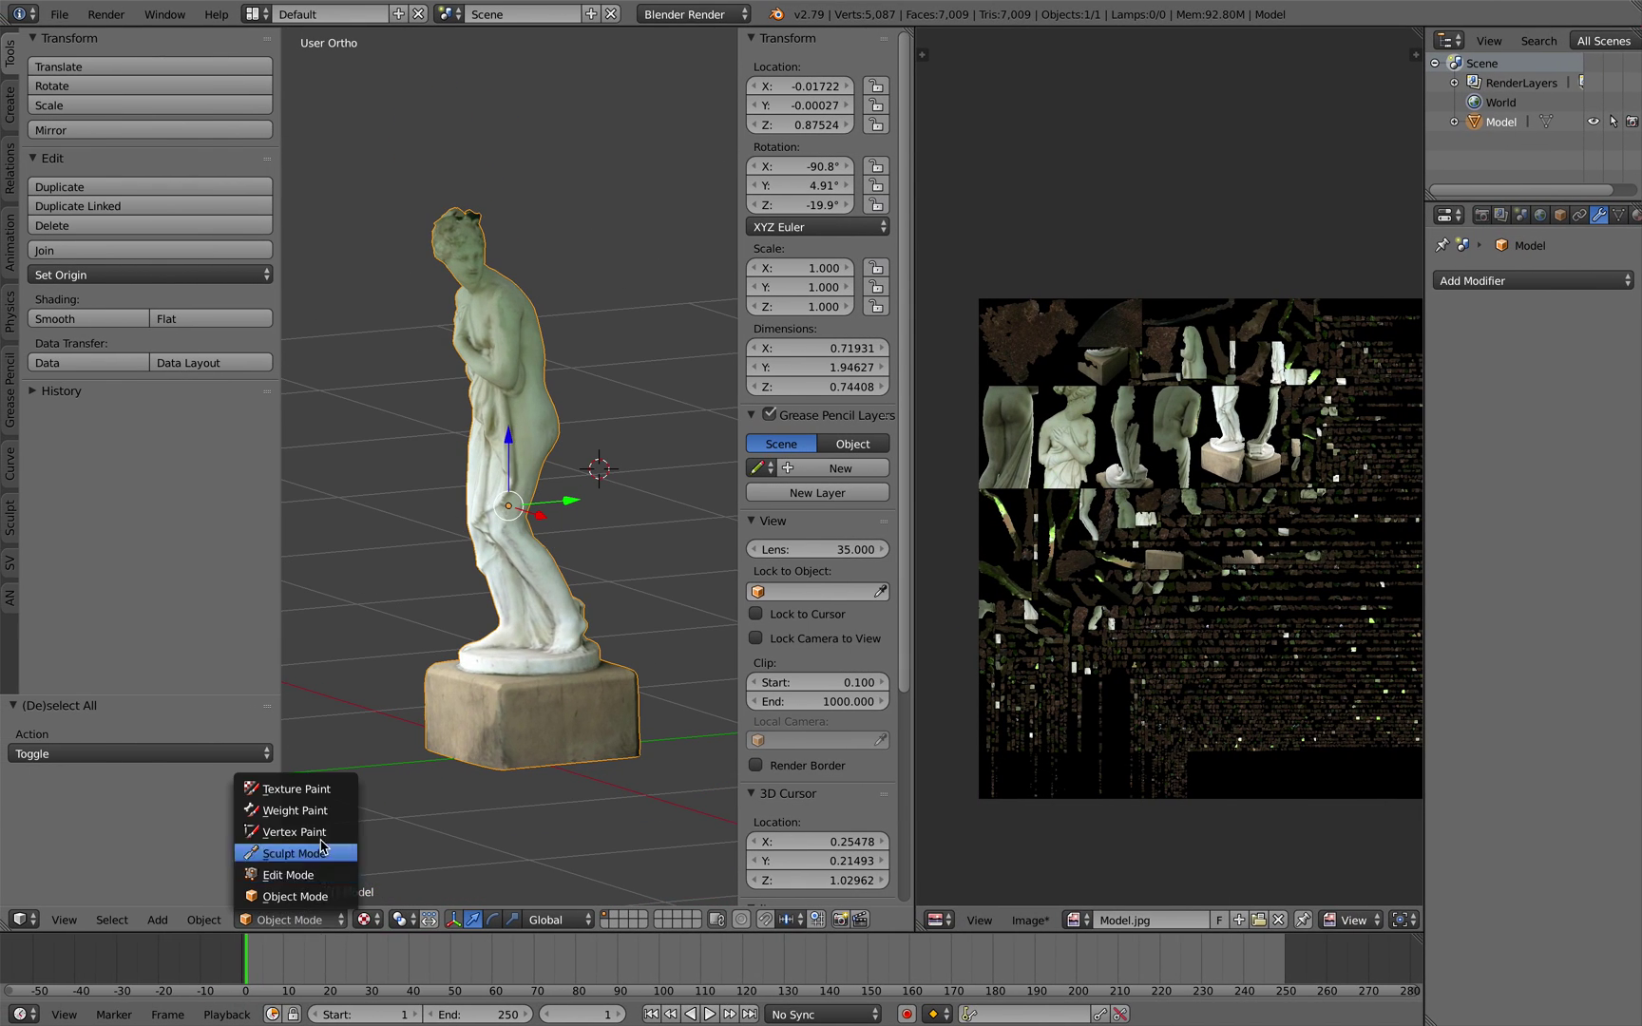
{"action": "left_click", "coordinate": [294, 854]}
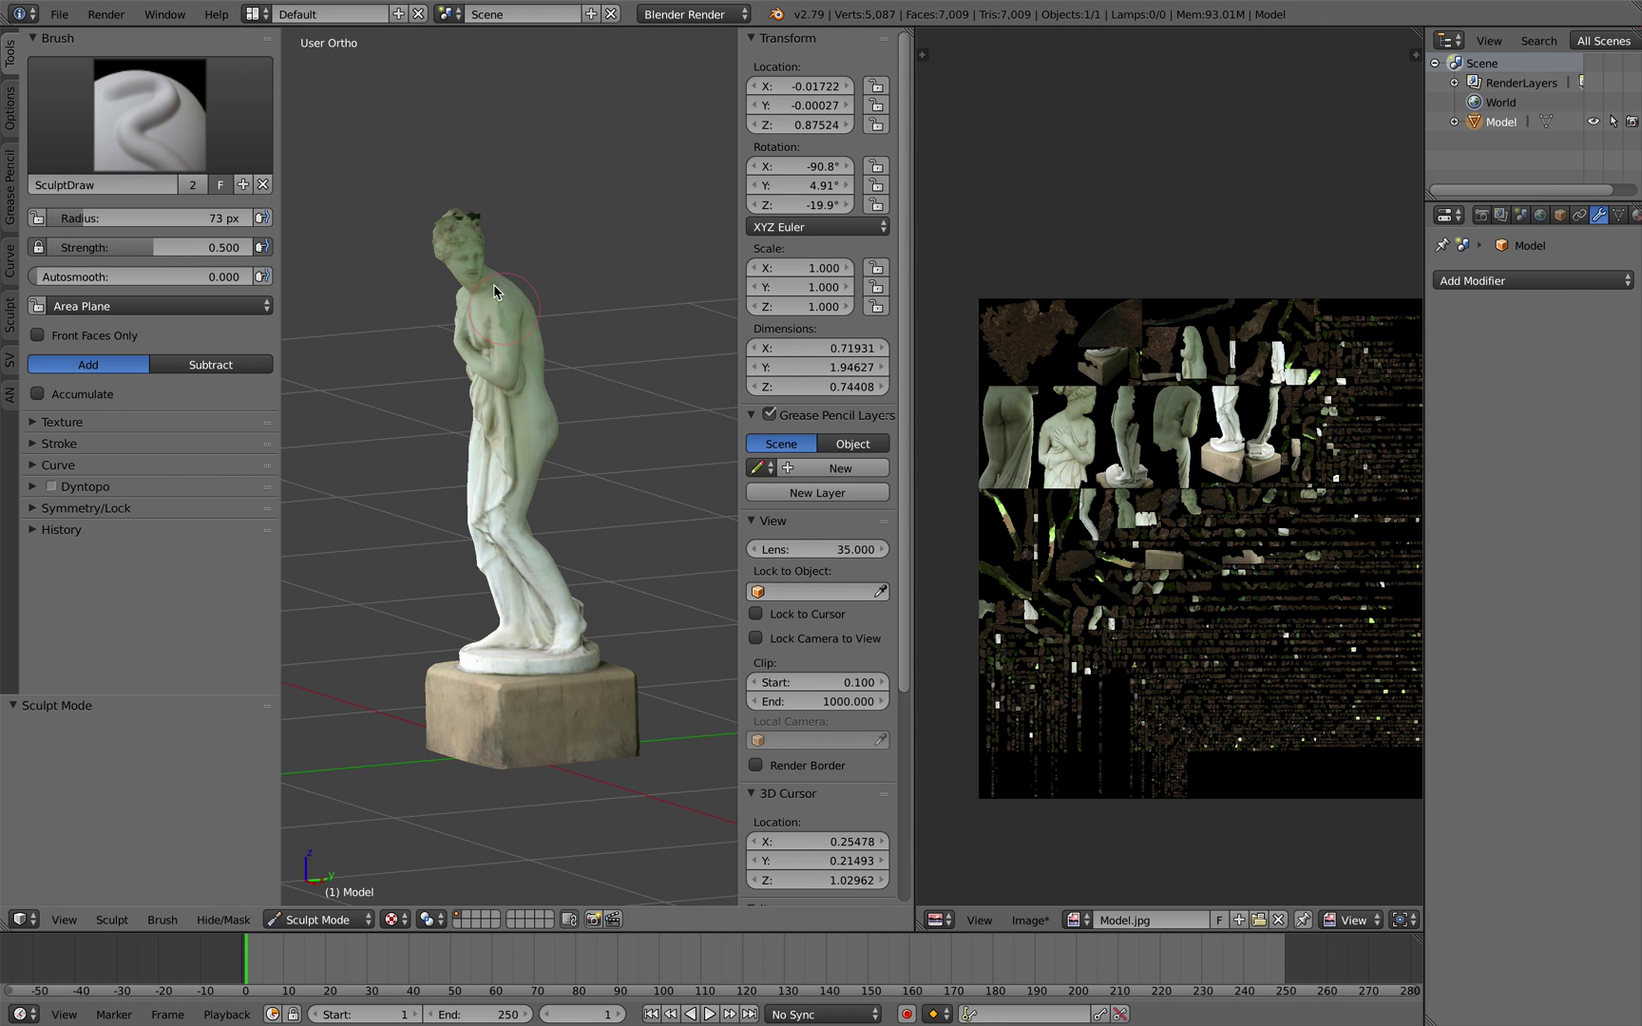
{"action": "left_click", "coordinate": [321, 920]}
{"action": "left_click", "coordinate": [325, 896]}
- Review the statue from above in the 3D view and save the Blender file
{"action": "middle_click_drag", "start_coordinate": [513, 494], "coordinate": [545, 419]}
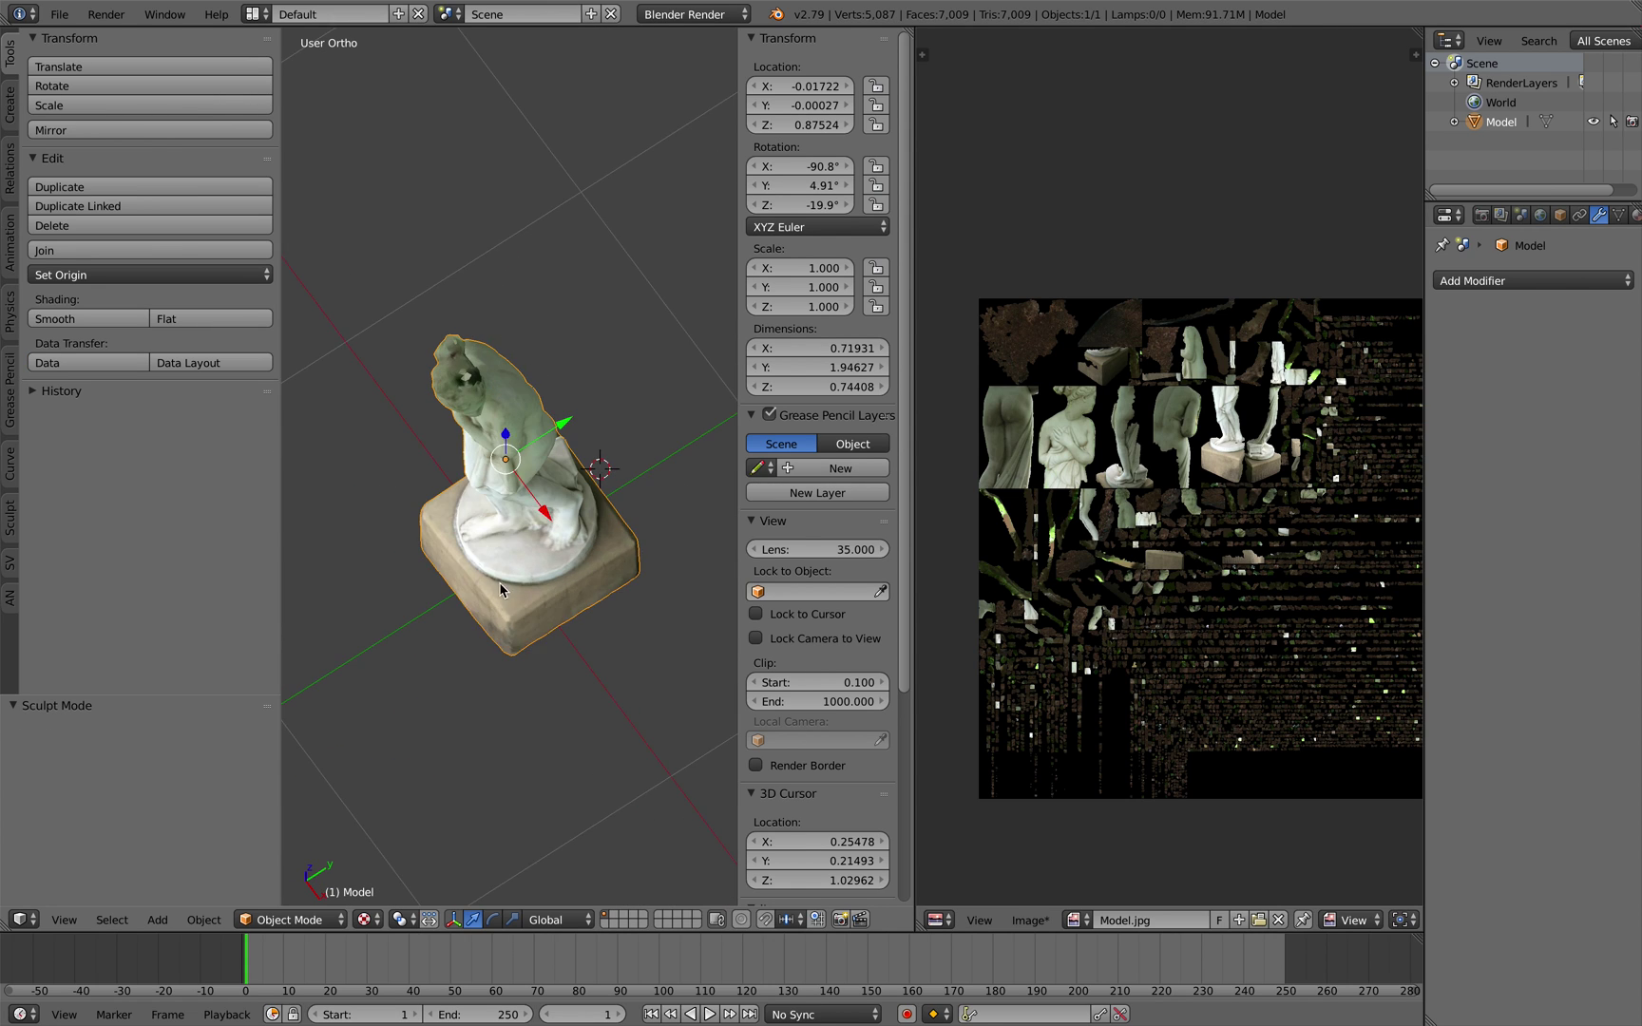
{"action": "scroll", "coordinate": [544, 419], "scroll_direction": "up", "scroll_amount": 5}
{"action": "scroll", "coordinate": [545, 419], "scroll_direction": "down", "scroll_amount": 3}
{"action": "middle_click_drag", "start_coordinate": [534, 594], "coordinate": [589, 457]}
{"action": "key", "text": "ctrl+s"}
{"action": "left_click", "coordinate": [589, 453]}
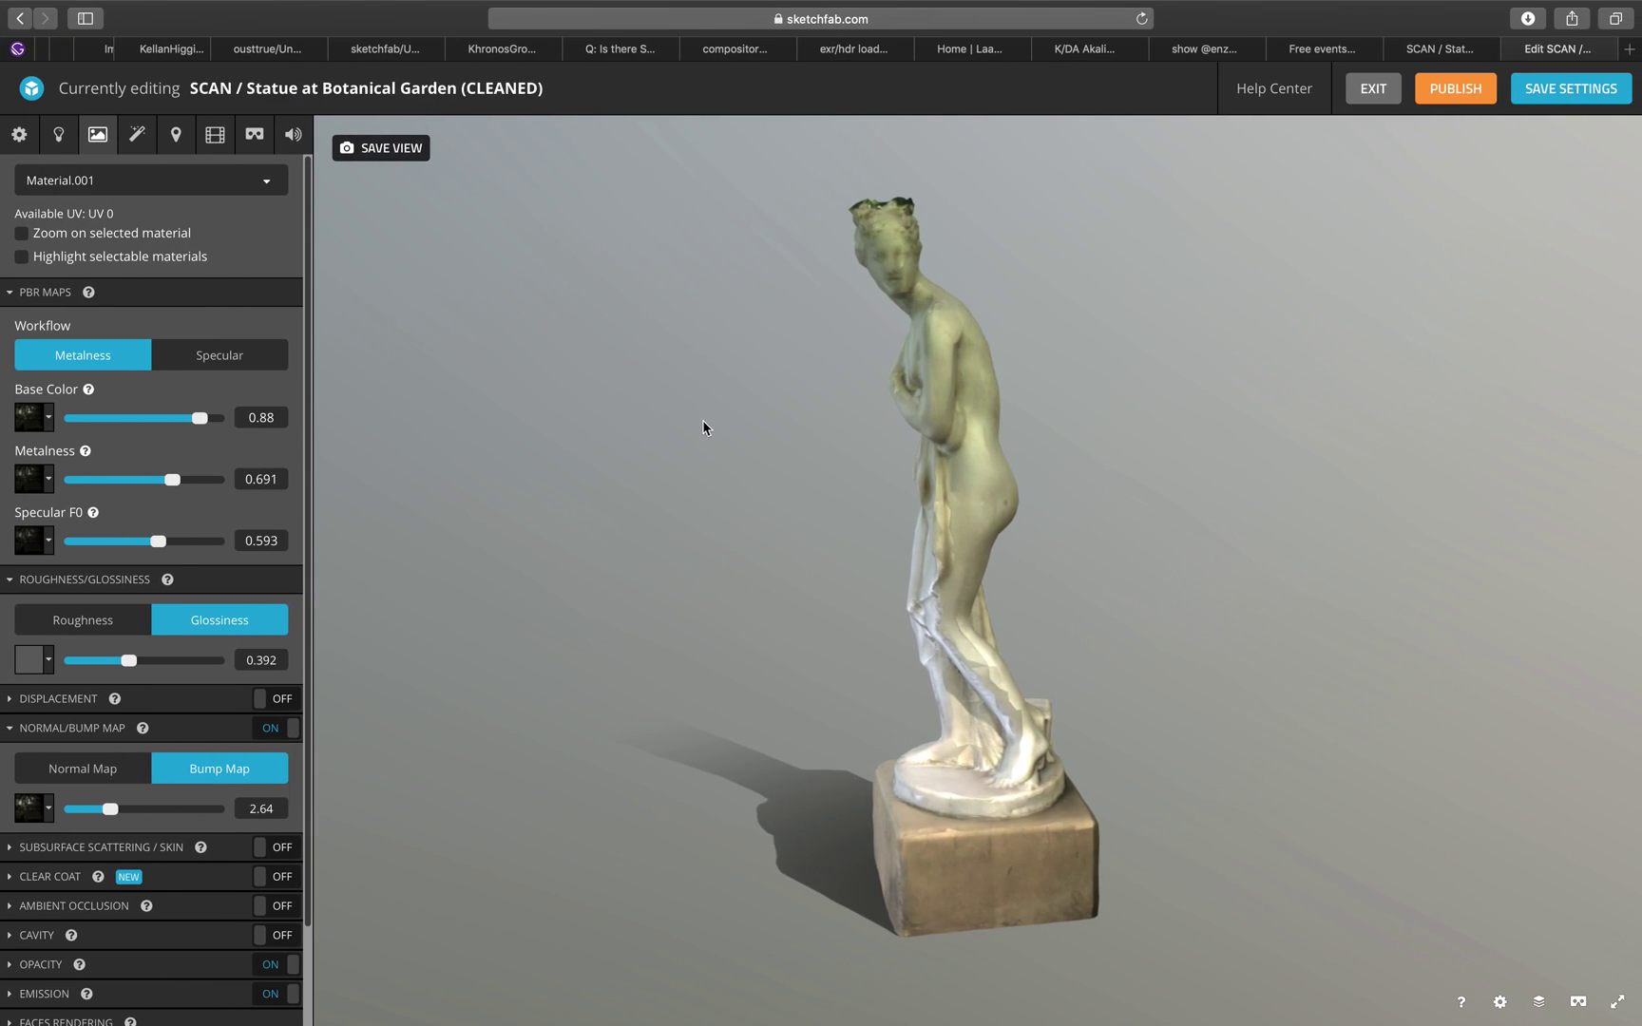
- Return to the Sketchfab editor and examine the cleaned statue's back and overall look with the new material
{"action": "mouse_move", "coordinate": [792, 502]}
{"action": "left_mouse_down"}
{"action": "mouse_move", "coordinate": [814, 513]}
{"action": "mouse_move", "coordinate": [822, 497]}
{"action": "mouse_move", "coordinate": [667, 483]}
{"action": "mouse_move", "coordinate": [630, 462]}
{"action": "mouse_move", "coordinate": [891, 513]}
{"action": "mouse_move", "coordinate": [1099, 663]}
{"action": "left_mouse_up"}
{"action": "scroll", "coordinate": [814, 484], "scroll_direction": "up", "scroll_amount": 4}
{"action": "scroll", "coordinate": [1100, 664], "scroll_direction": "up", "scroll_amount": 6}
{"action": "scroll", "coordinate": [1018, 658], "scroll_direction": "down", "scroll_amount": 10}
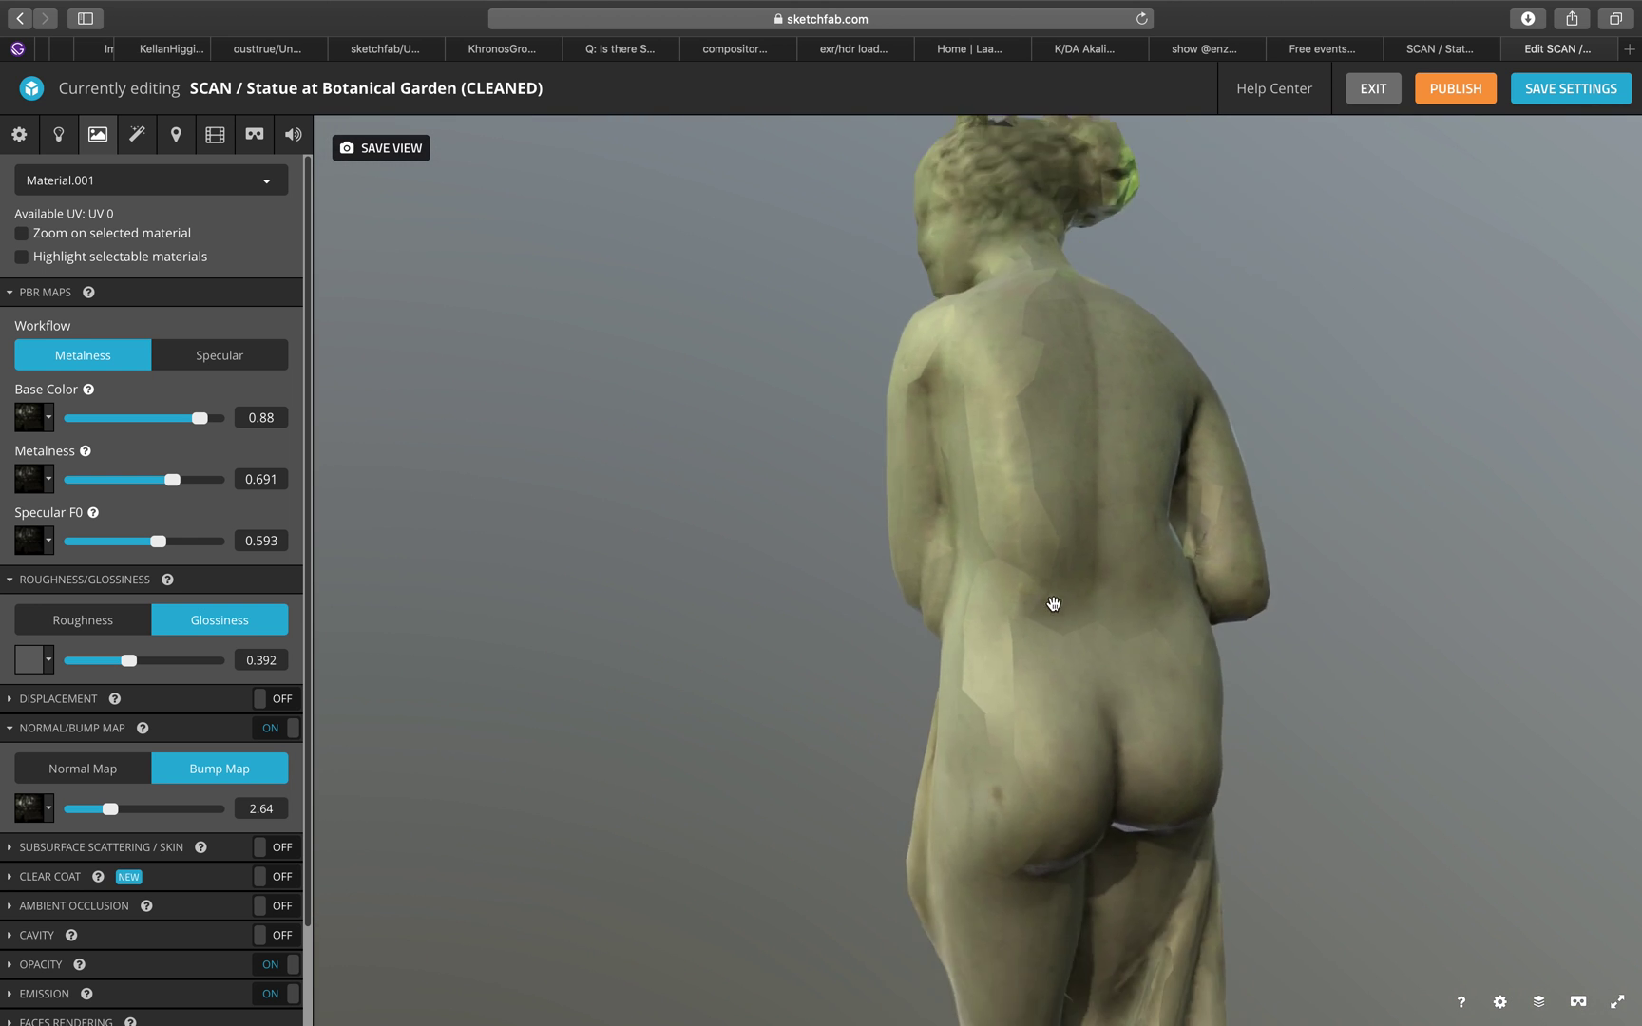
{"action": "left_click_drag", "start_coordinate": [997, 535], "coordinate": [1029, 435]}
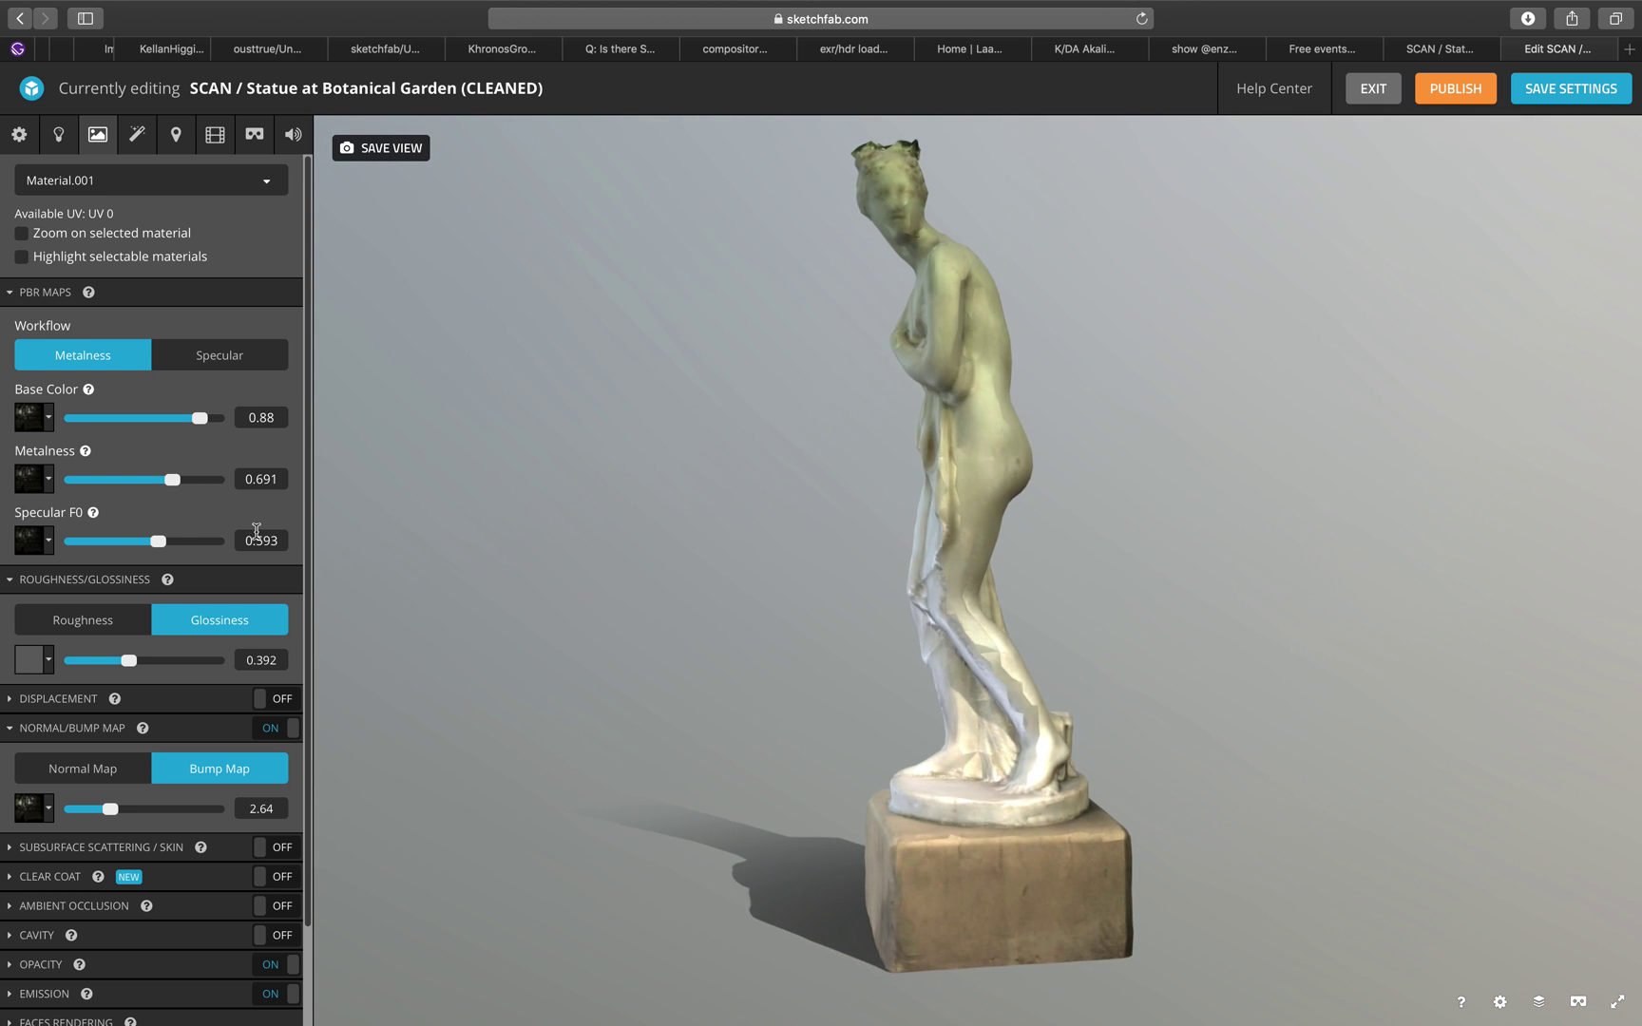
- Change the ground shadows to Baked AO with opacity 88.271 and border fade 25.123, and frame the statue
{"action": "left_click", "coordinate": [58, 134]}
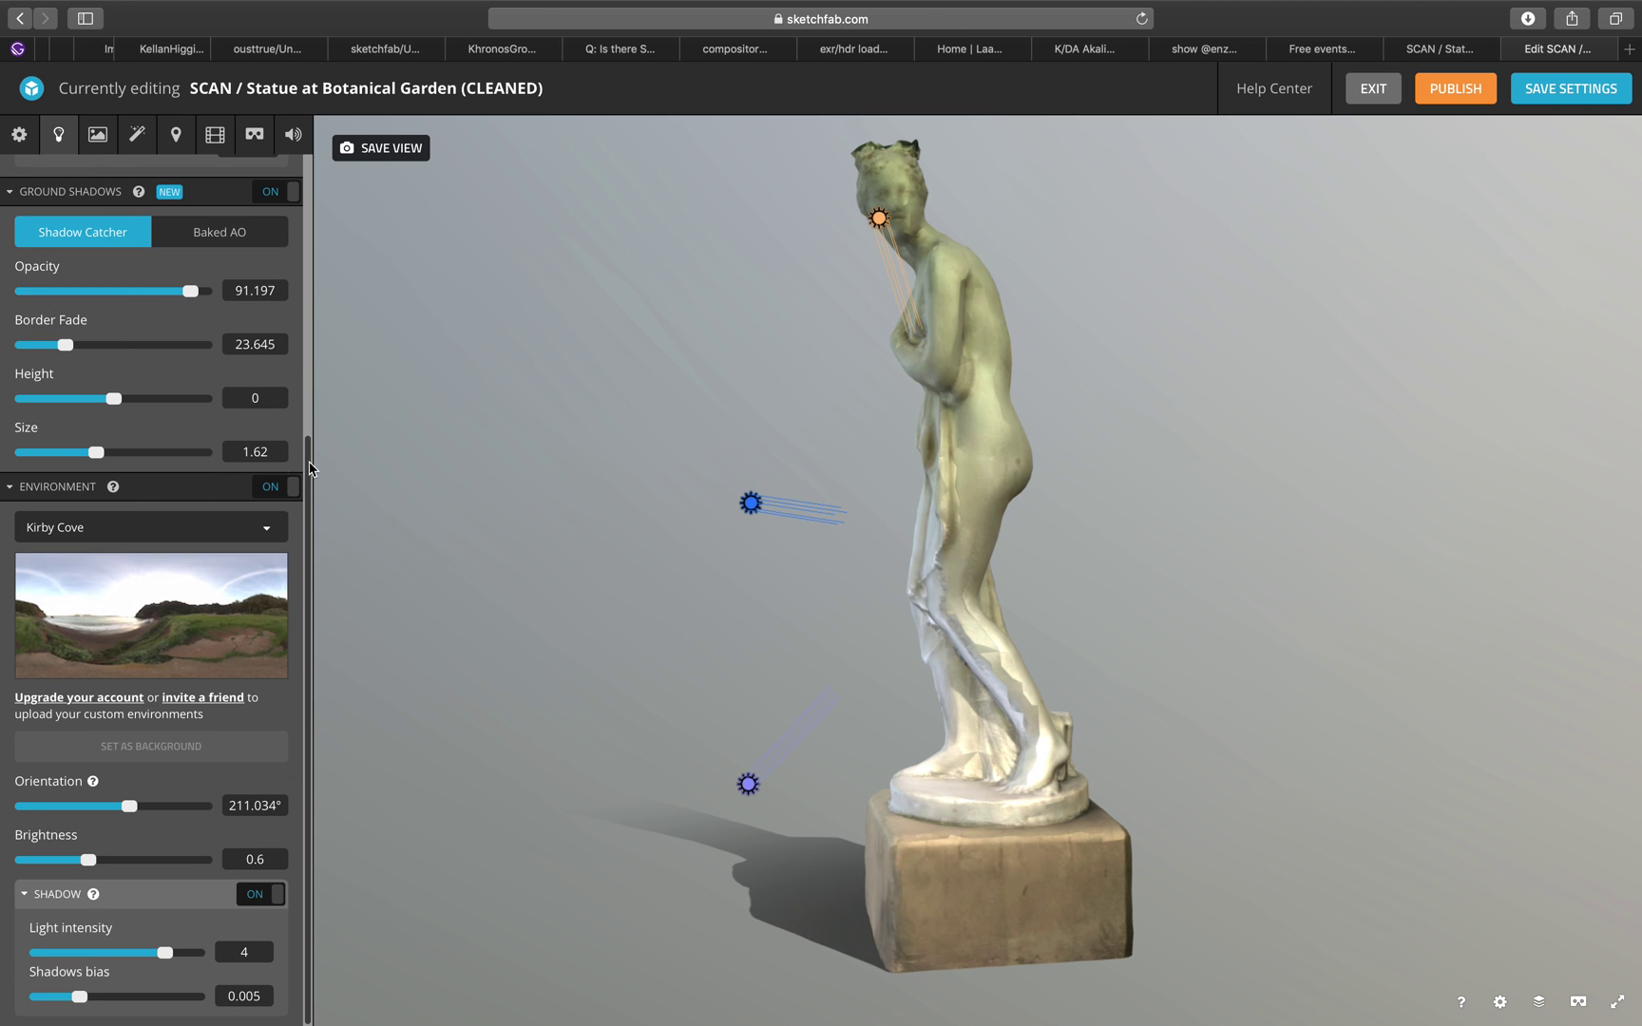
{"action": "left_click_drag", "start_coordinate": [309, 469], "coordinate": [309, 369]}
{"action": "left_click", "coordinate": [210, 373]}
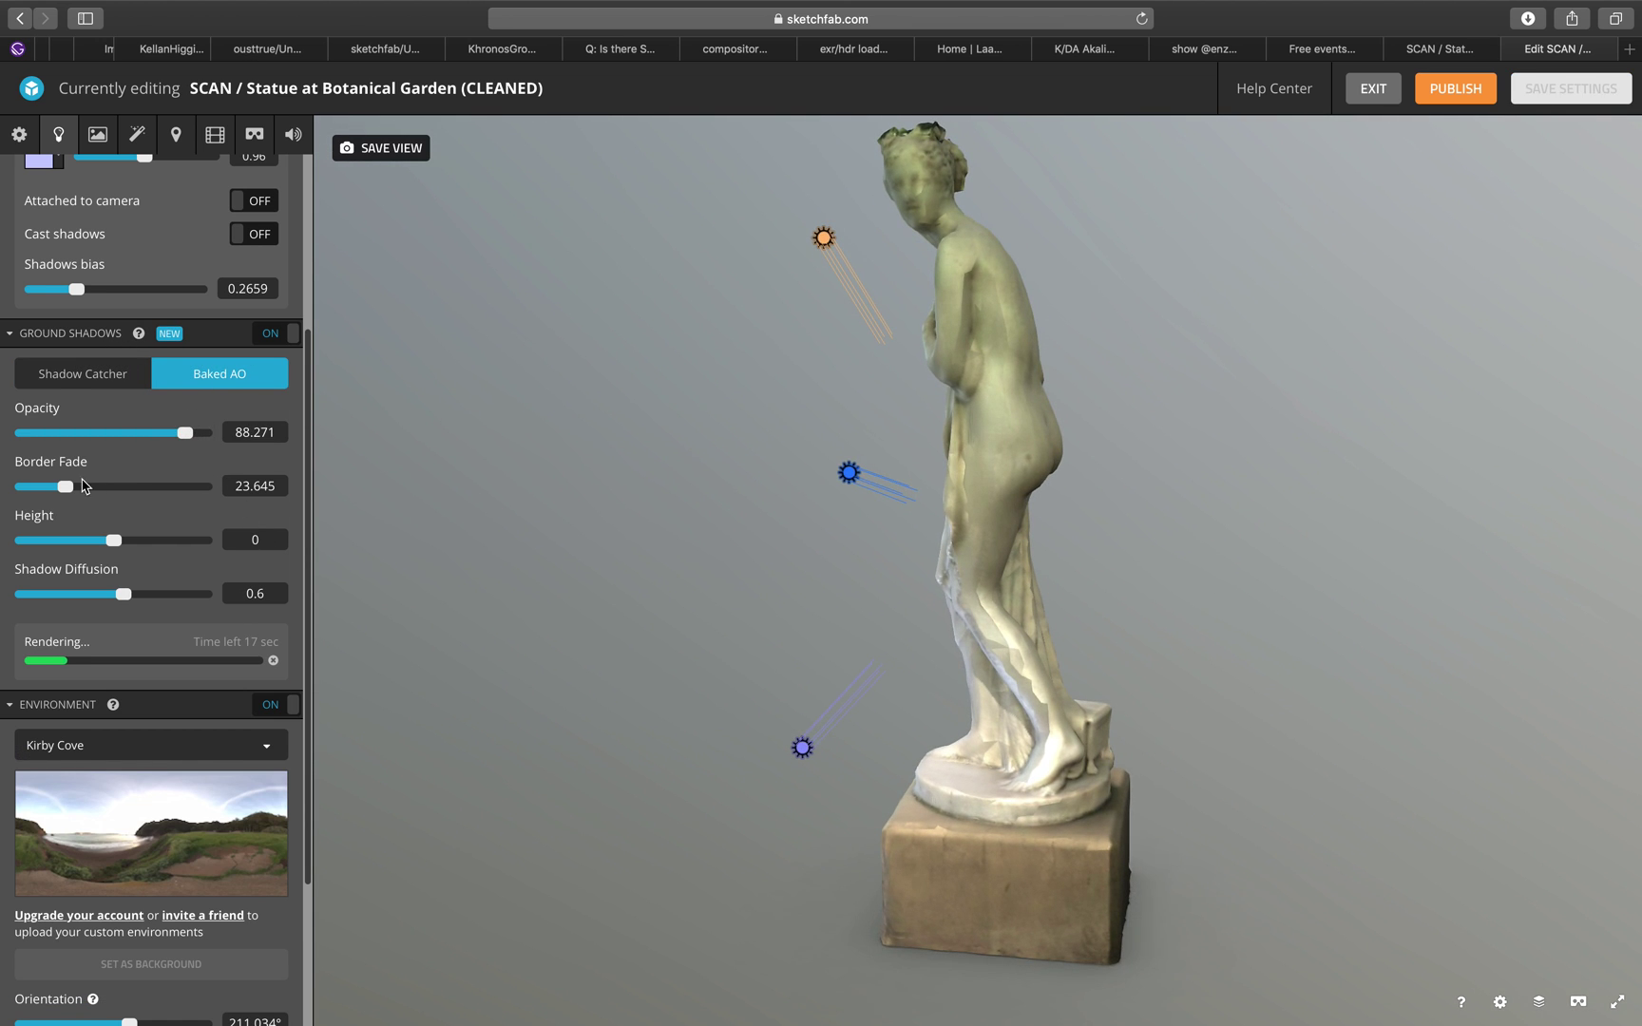
{"action": "left_click_drag", "start_coordinate": [766, 585], "coordinate": [813, 586]}
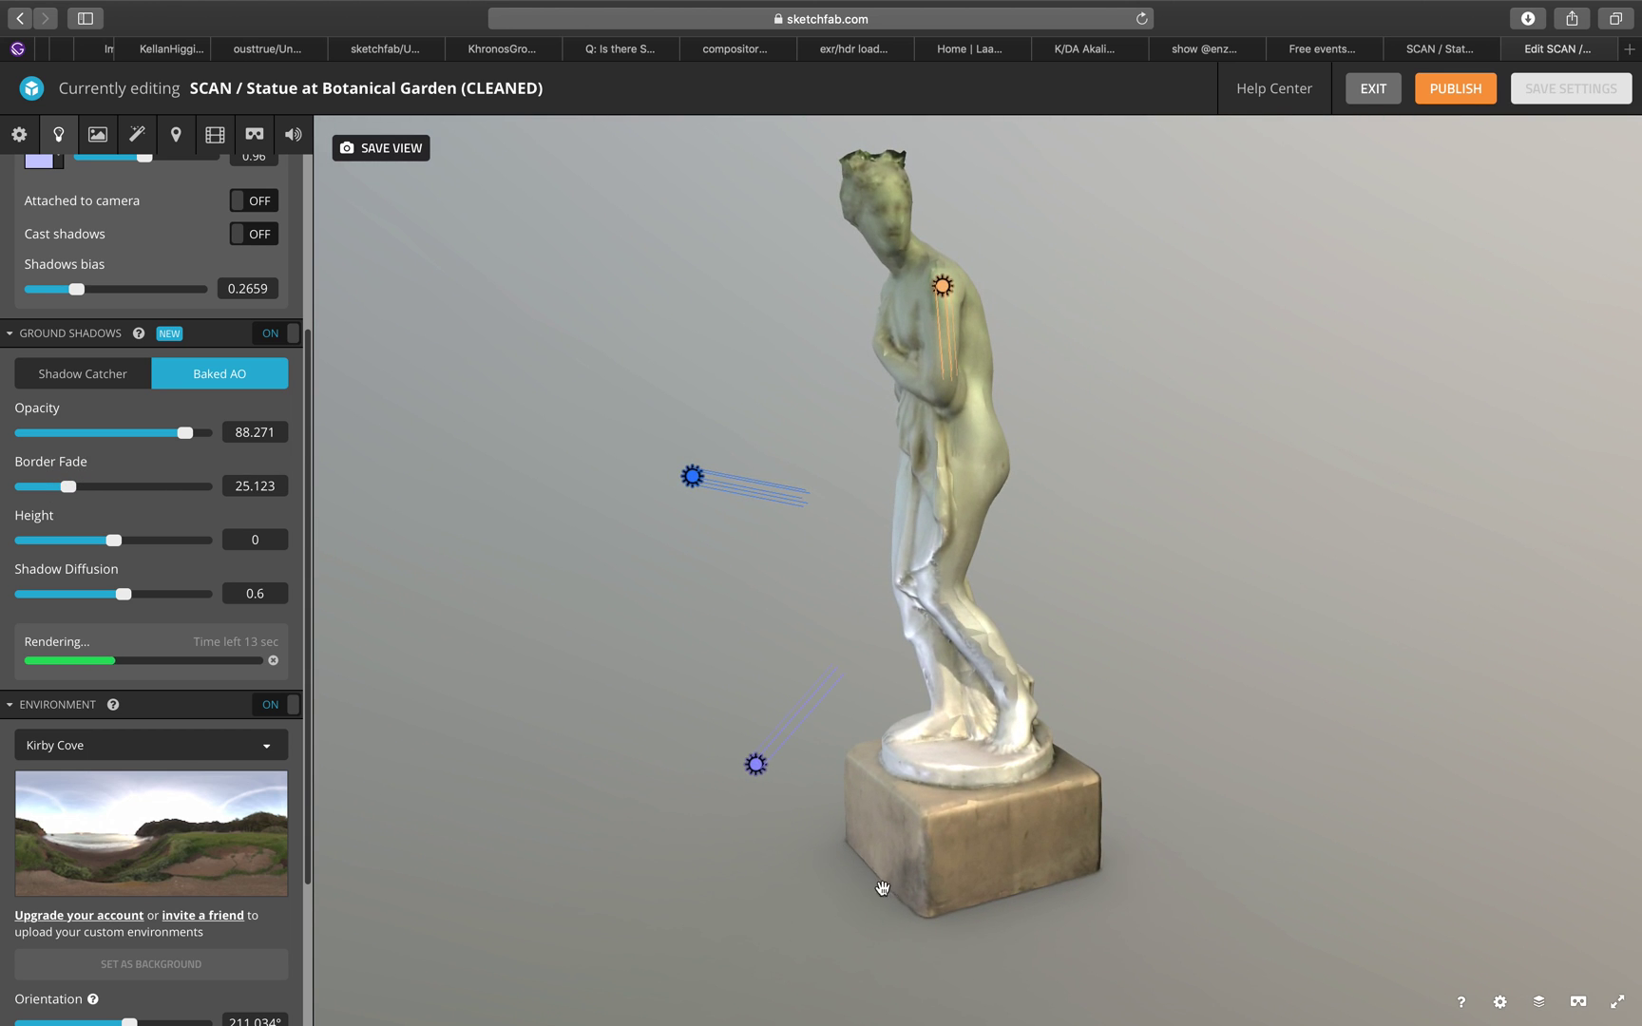
{"action": "left_click_drag", "start_coordinate": [1182, 890], "coordinate": [1150, 860]}
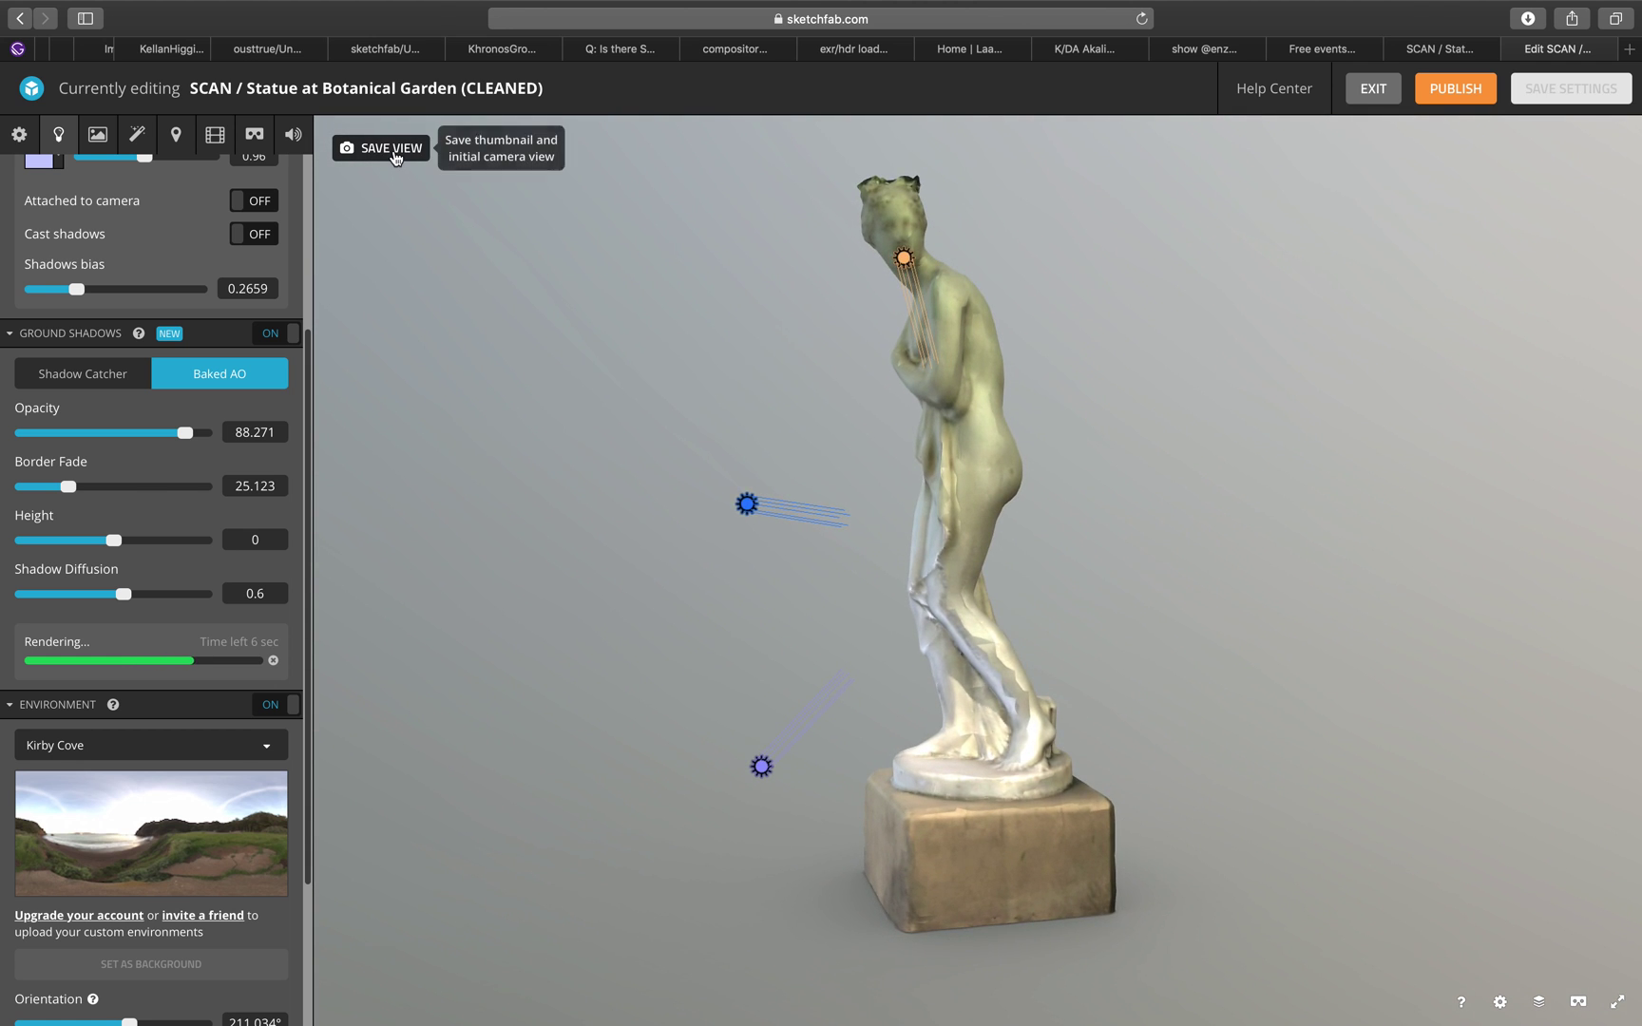
- Save the current camera view as the model's thumbnail and initial view, and check the statue from a slightly different angle
{"action": "left_click", "coordinate": [389, 152]}
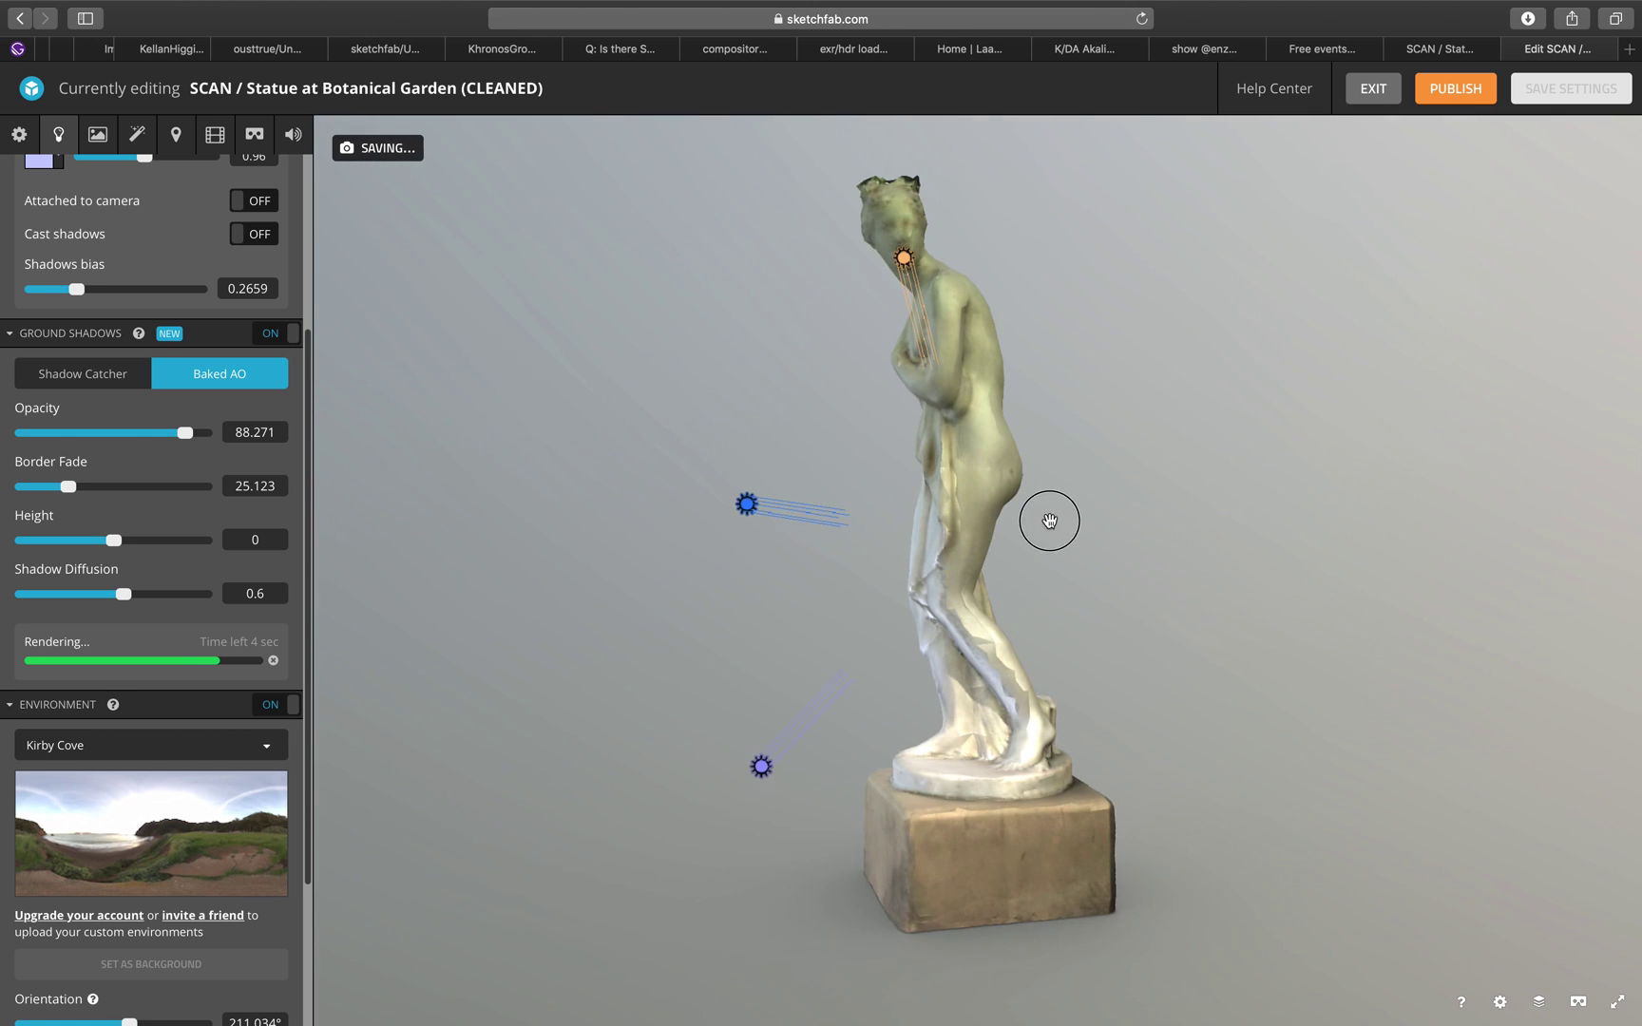
{"action": "mouse_move", "coordinate": [1049, 521]}
{"action": "right_mouse_down"}
{"action": "mouse_move", "coordinate": [1056, 536]}
{"action": "mouse_move", "coordinate": [1056, 513]}
{"action": "right_mouse_up"}
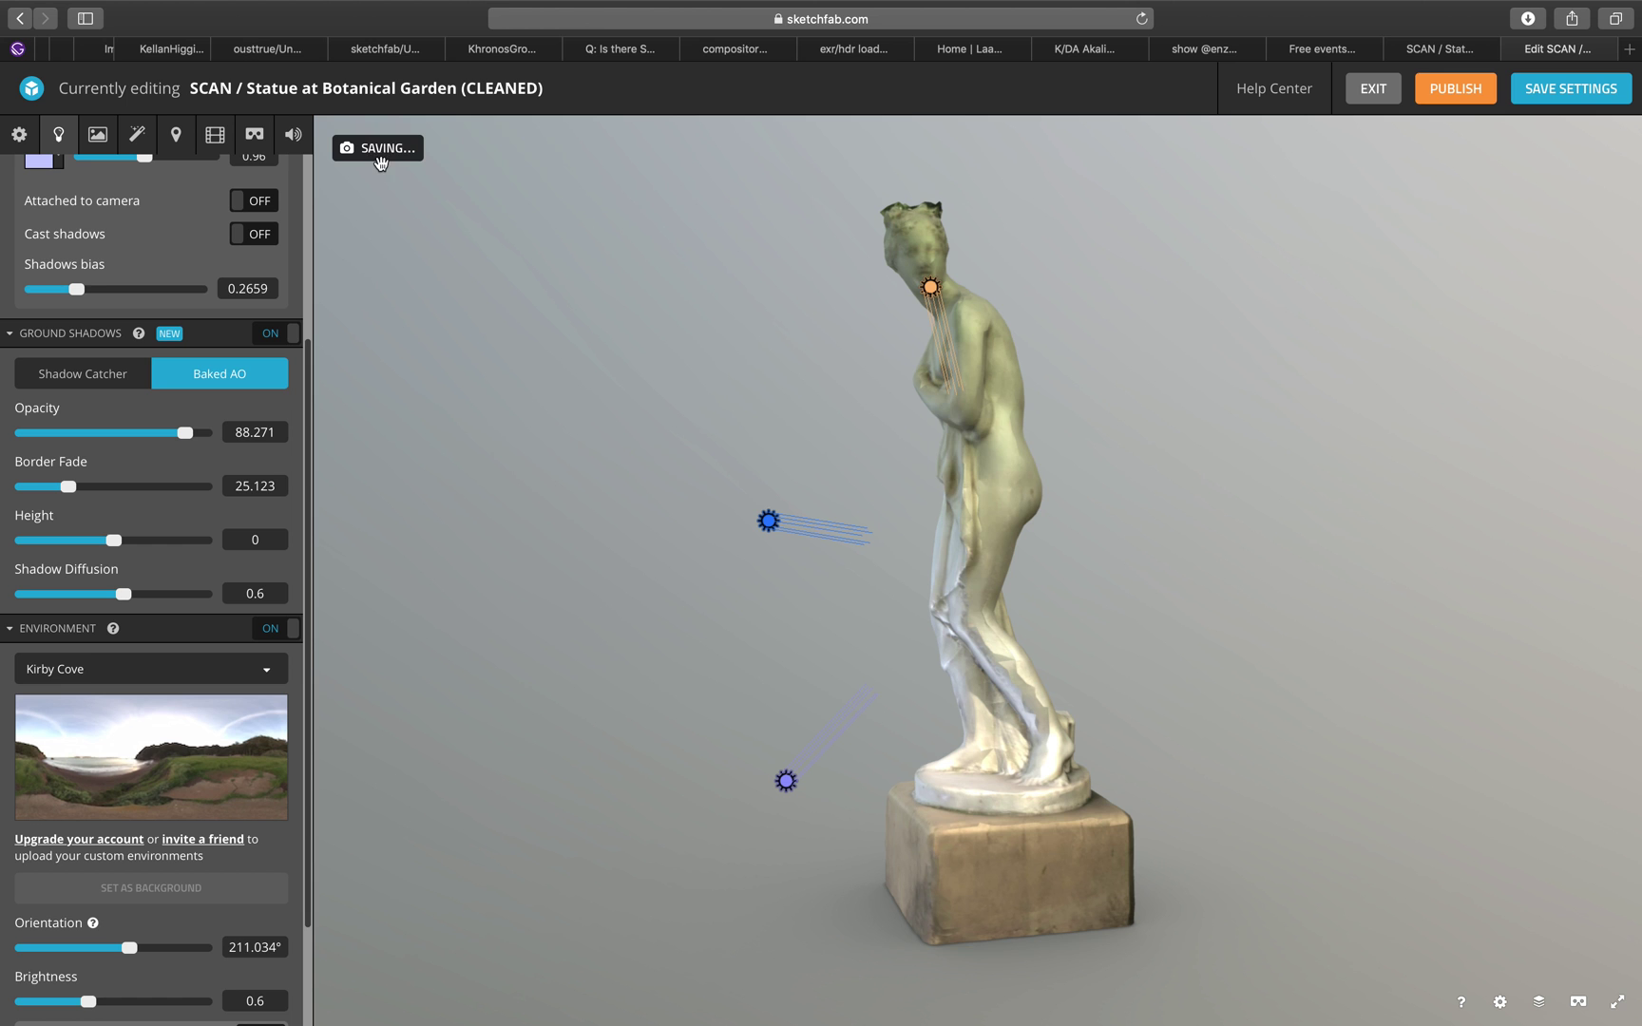
{"action": "left_click_drag", "start_coordinate": [1267, 372], "coordinate": [1202, 360]}
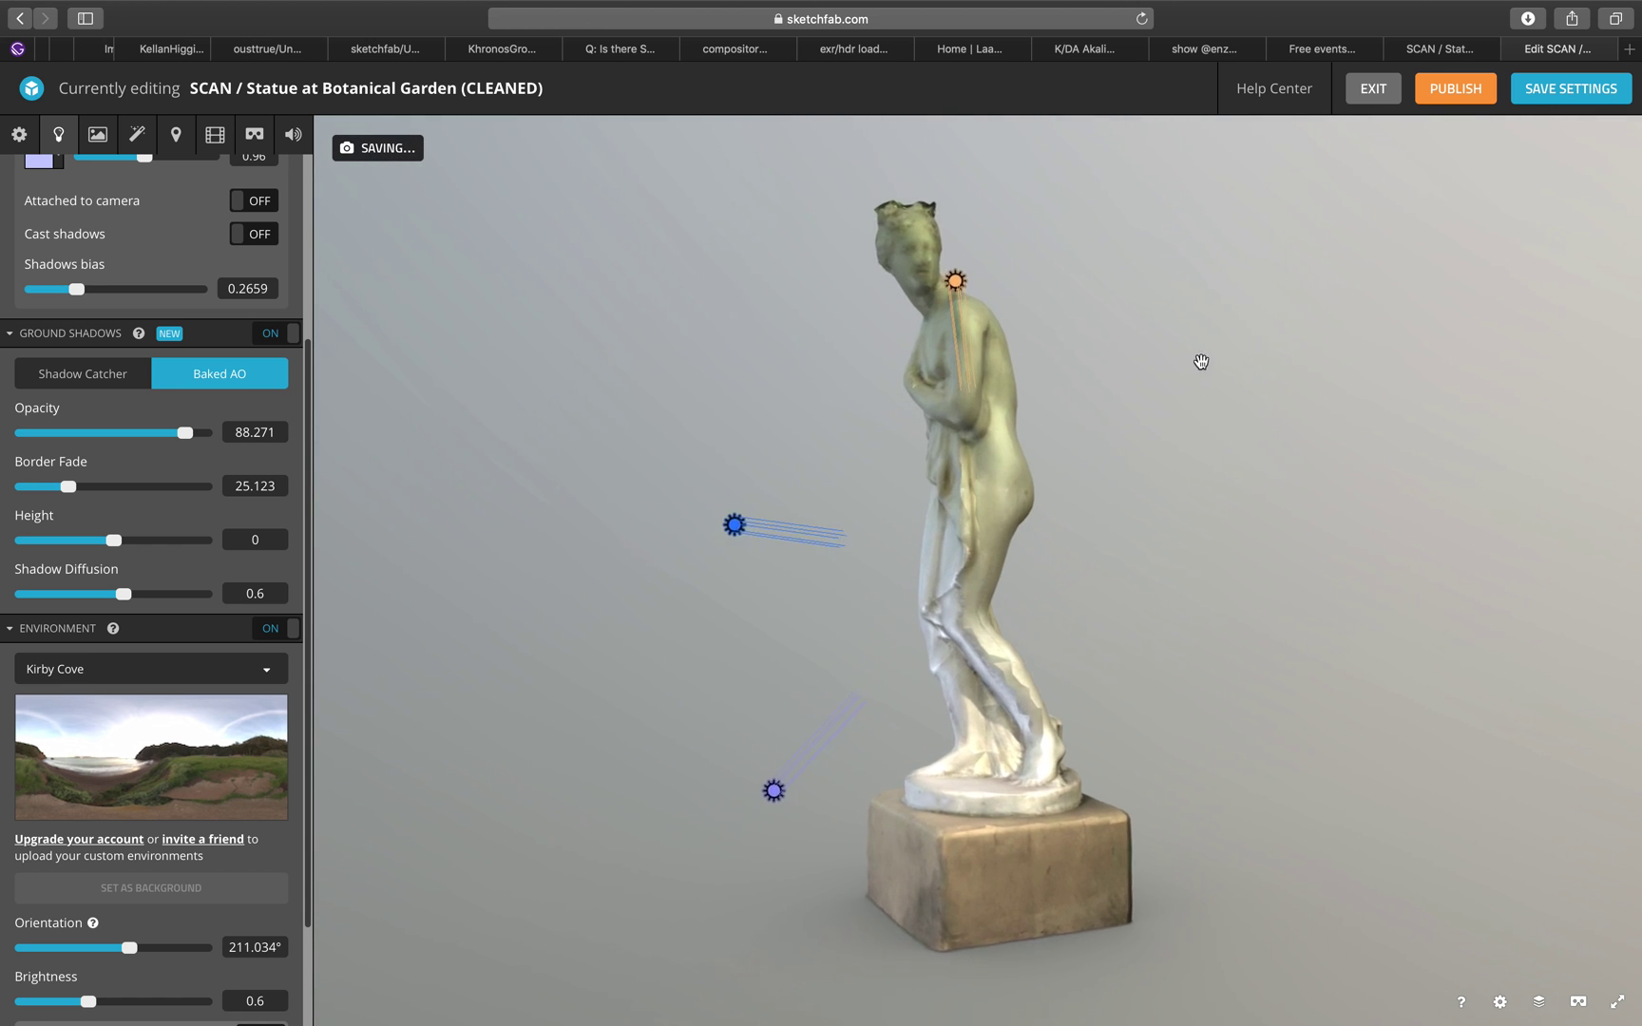
{"action": "scroll", "coordinate": [1177, 359], "scroll_direction": "up", "scroll_amount": 5}
{"action": "scroll", "coordinate": [1179, 375], "scroll_direction": "down", "scroll_amount": 5}
{"action": "scroll", "coordinate": [1159, 385], "scroll_direction": "up", "scroll_amount": 1}
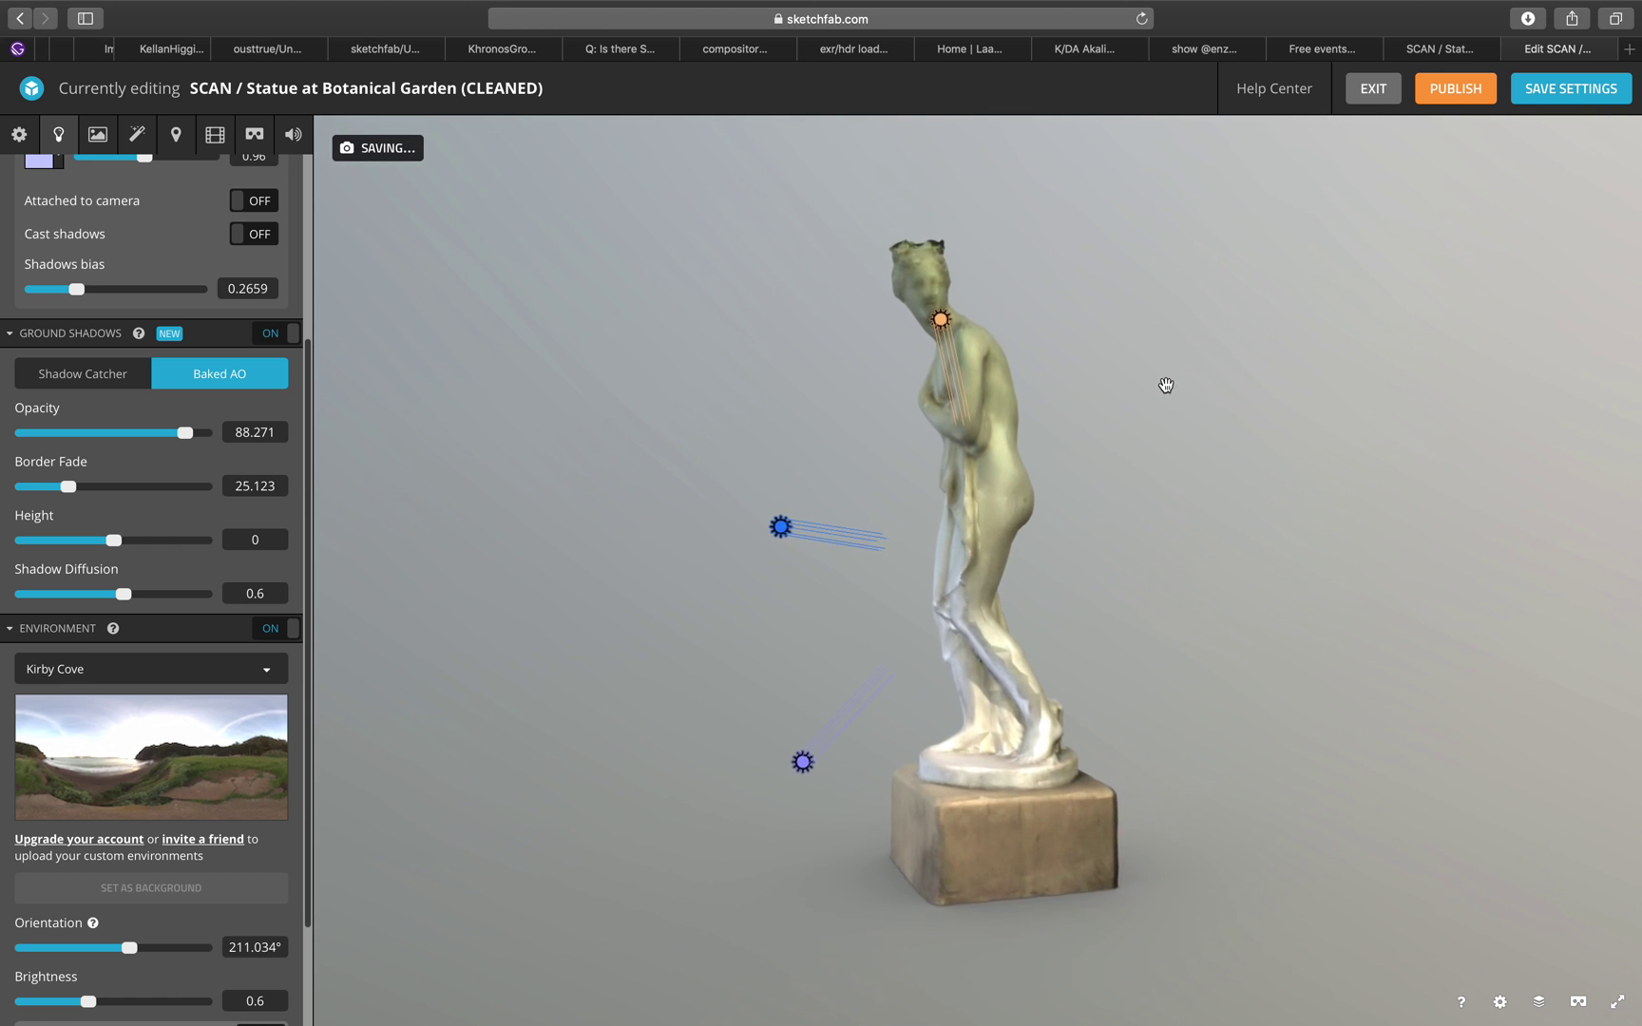
- Glance at the raw scan's page, return to the cleaned statue's editor, and save the settings and publish the model
{"action": "left_click", "coordinate": [1439, 48]}
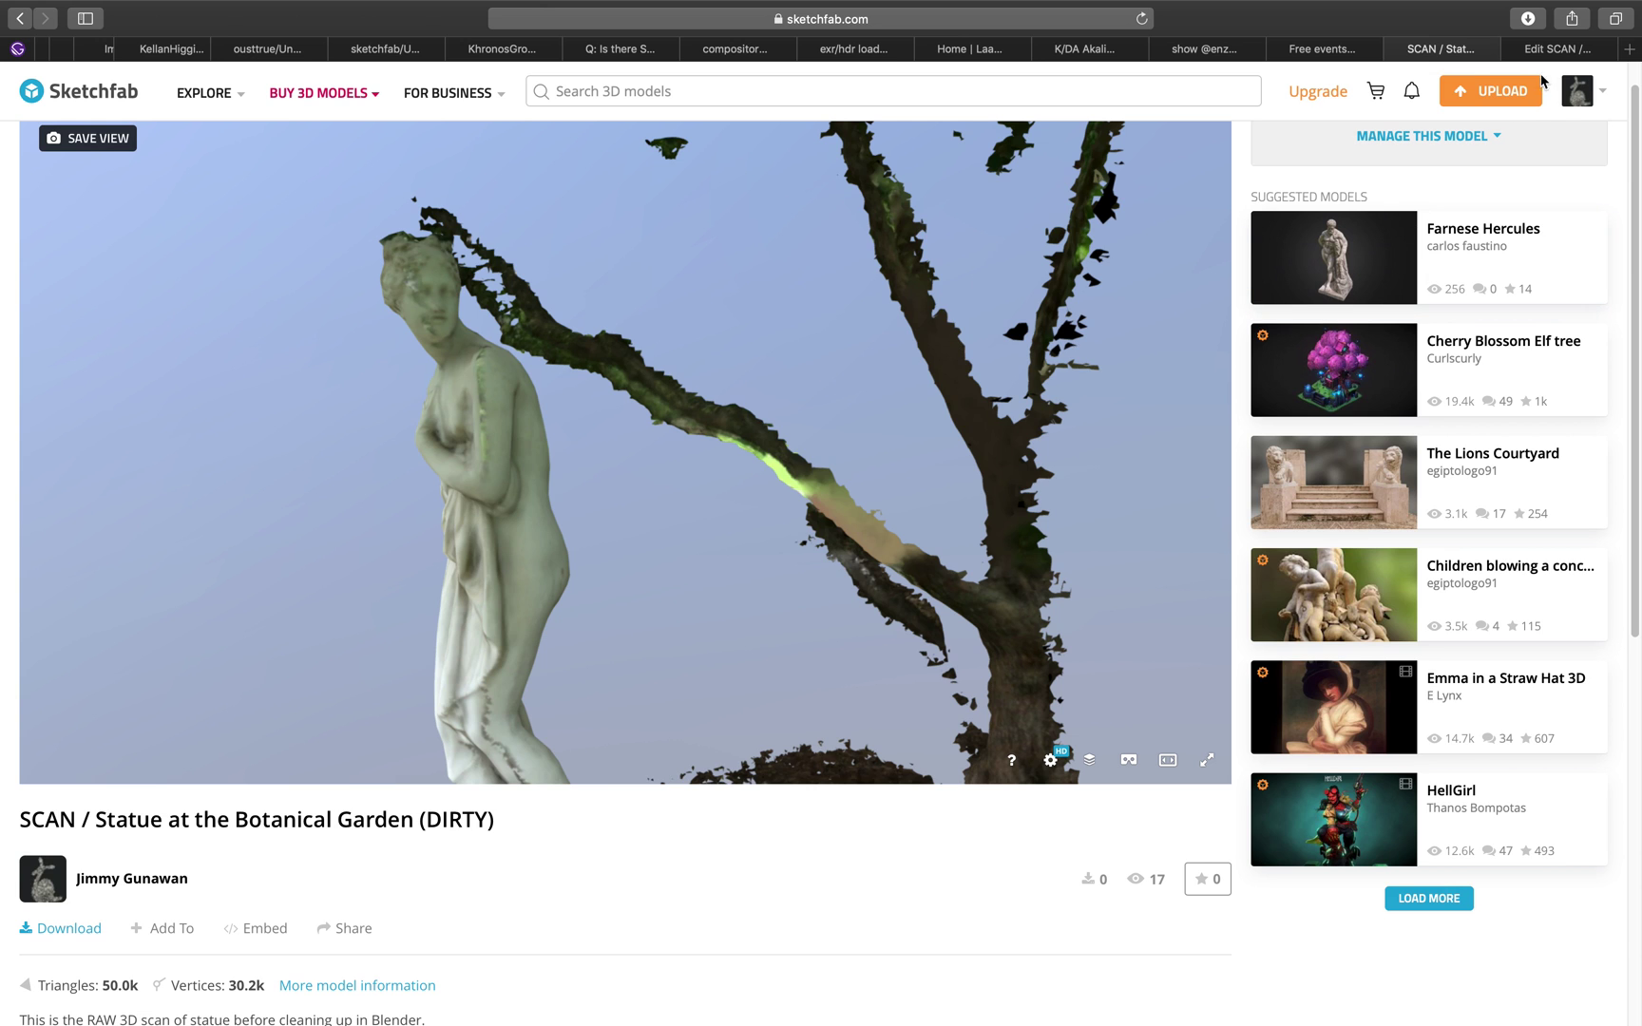
{"action": "left_click", "coordinate": [1557, 48]}
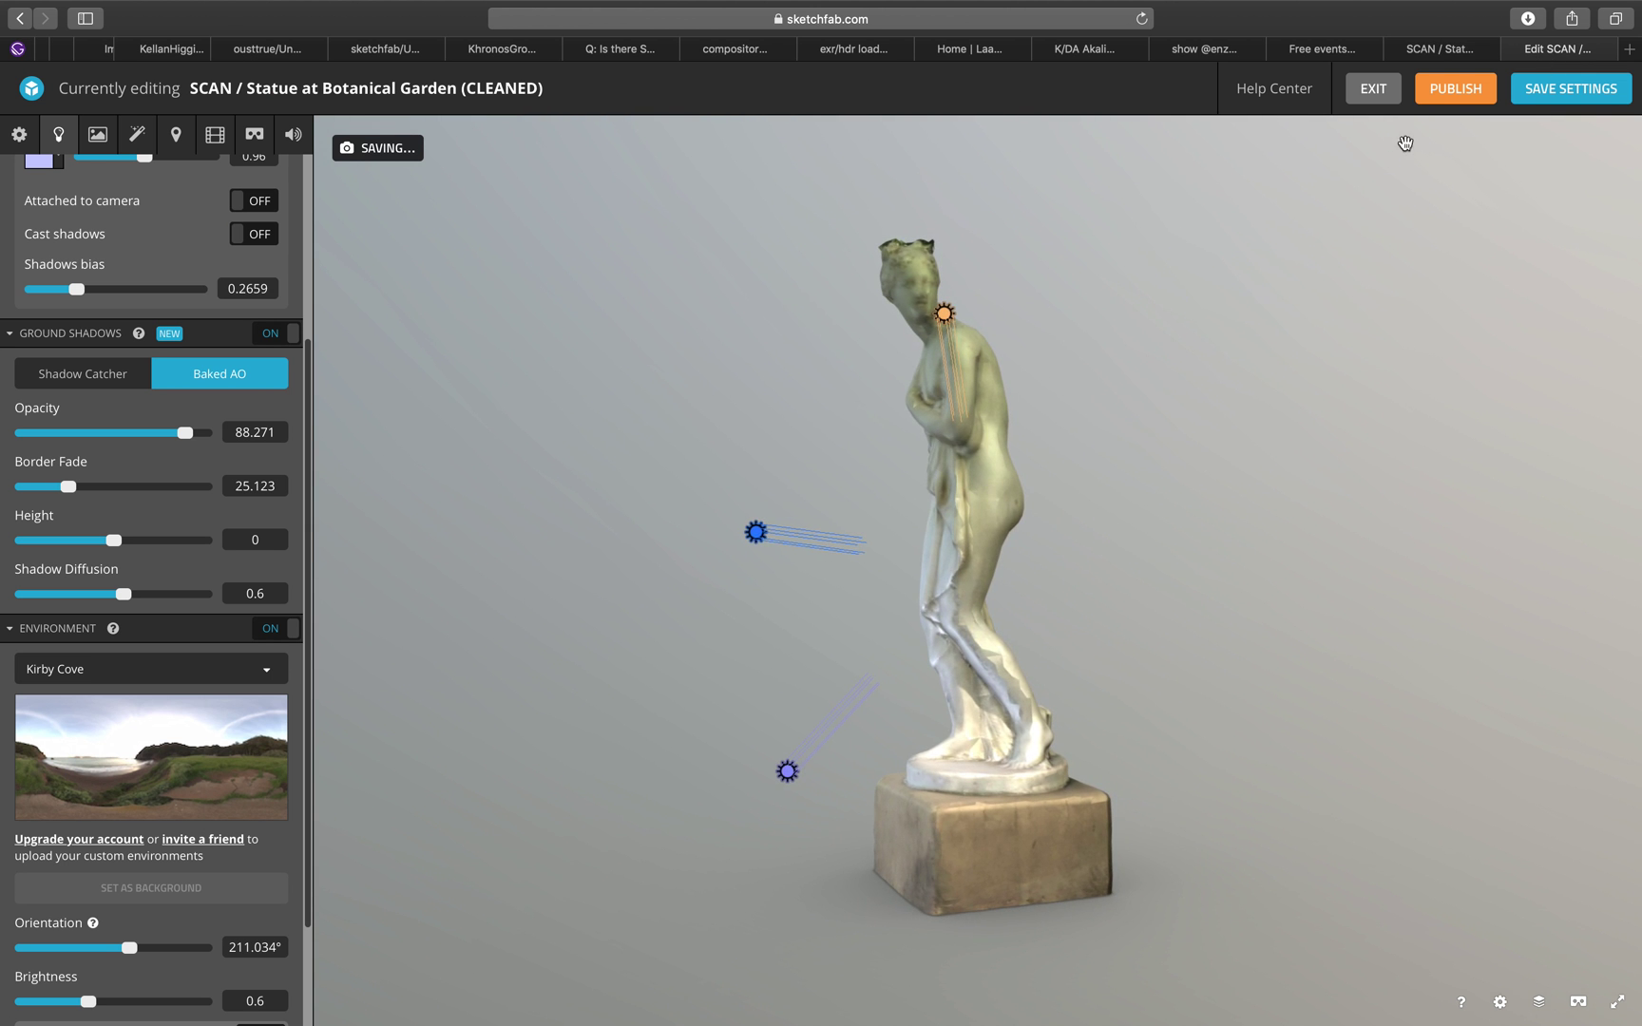
{"action": "left_click", "coordinate": [1448, 102]}
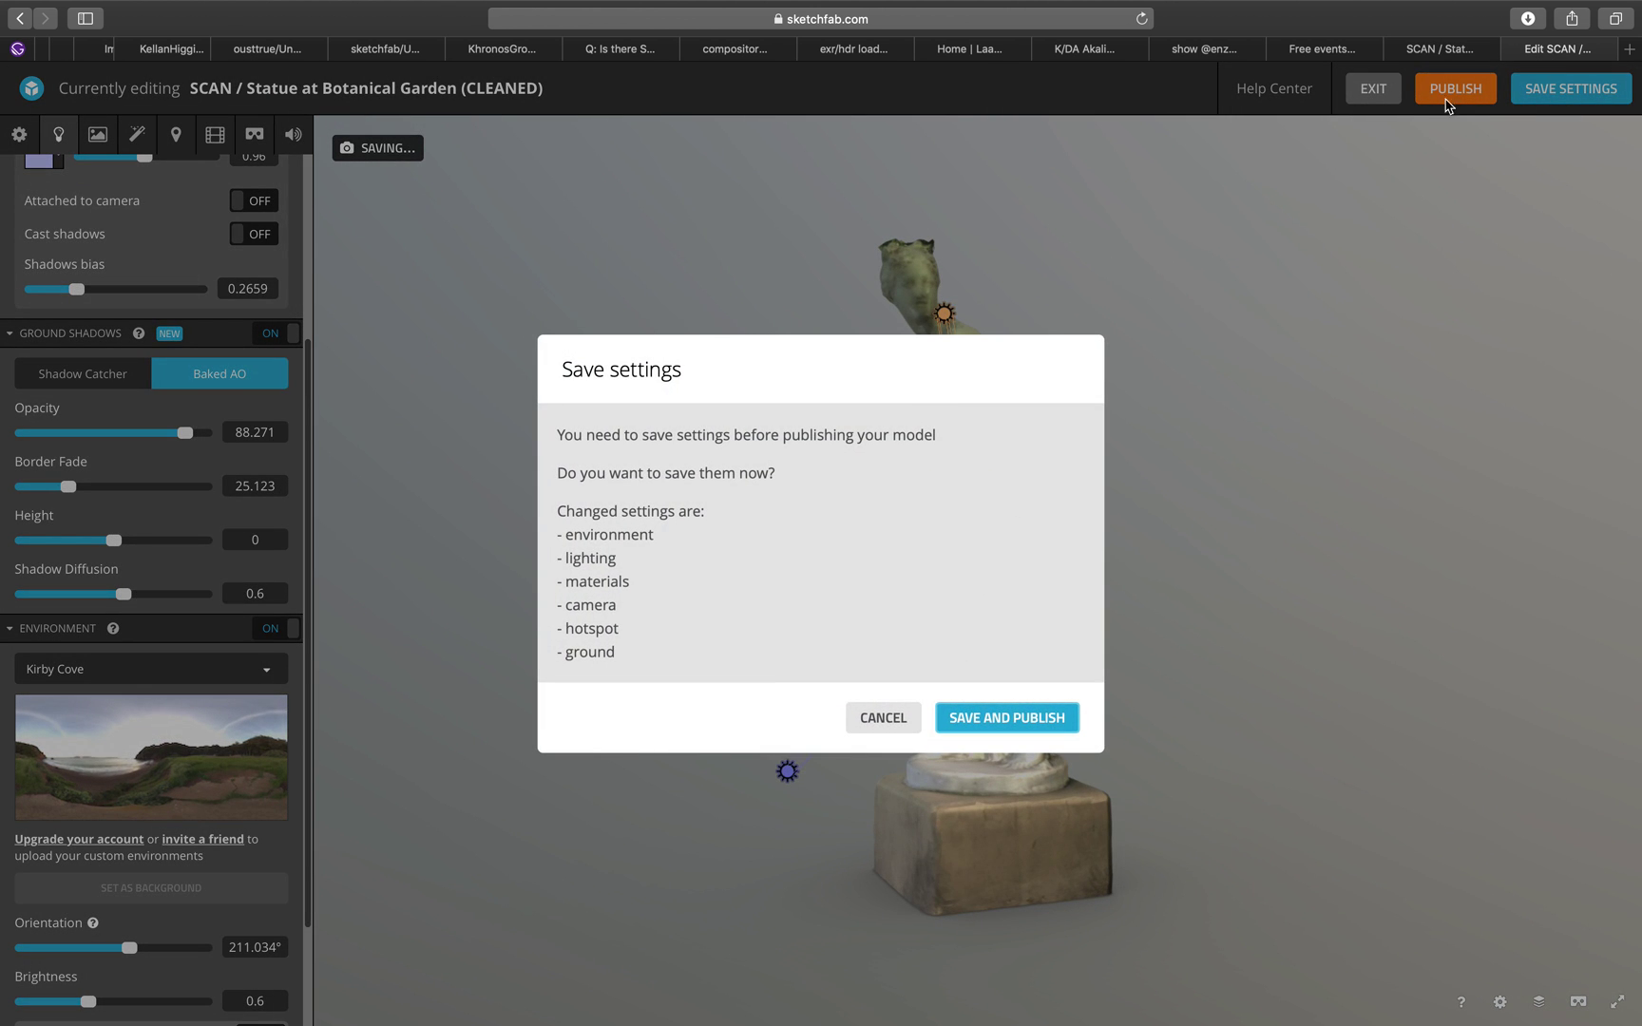
{"action": "left_click", "coordinate": [985, 718]}
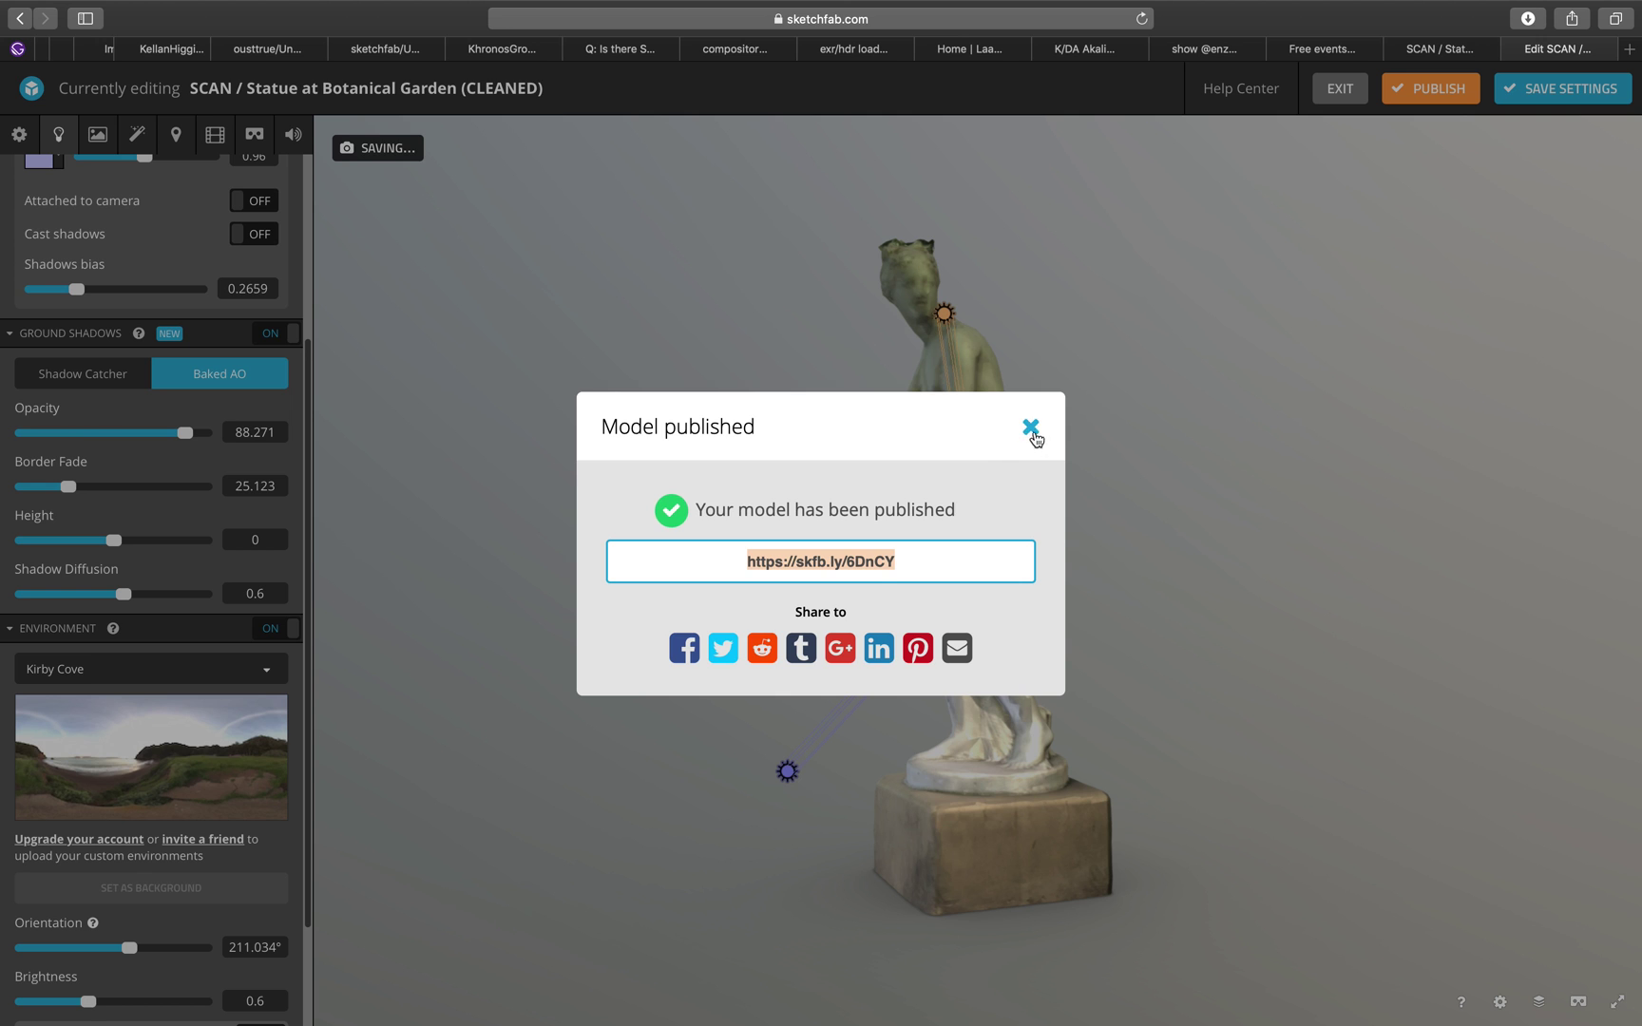
{"action": "left_click", "coordinate": [1030, 425]}
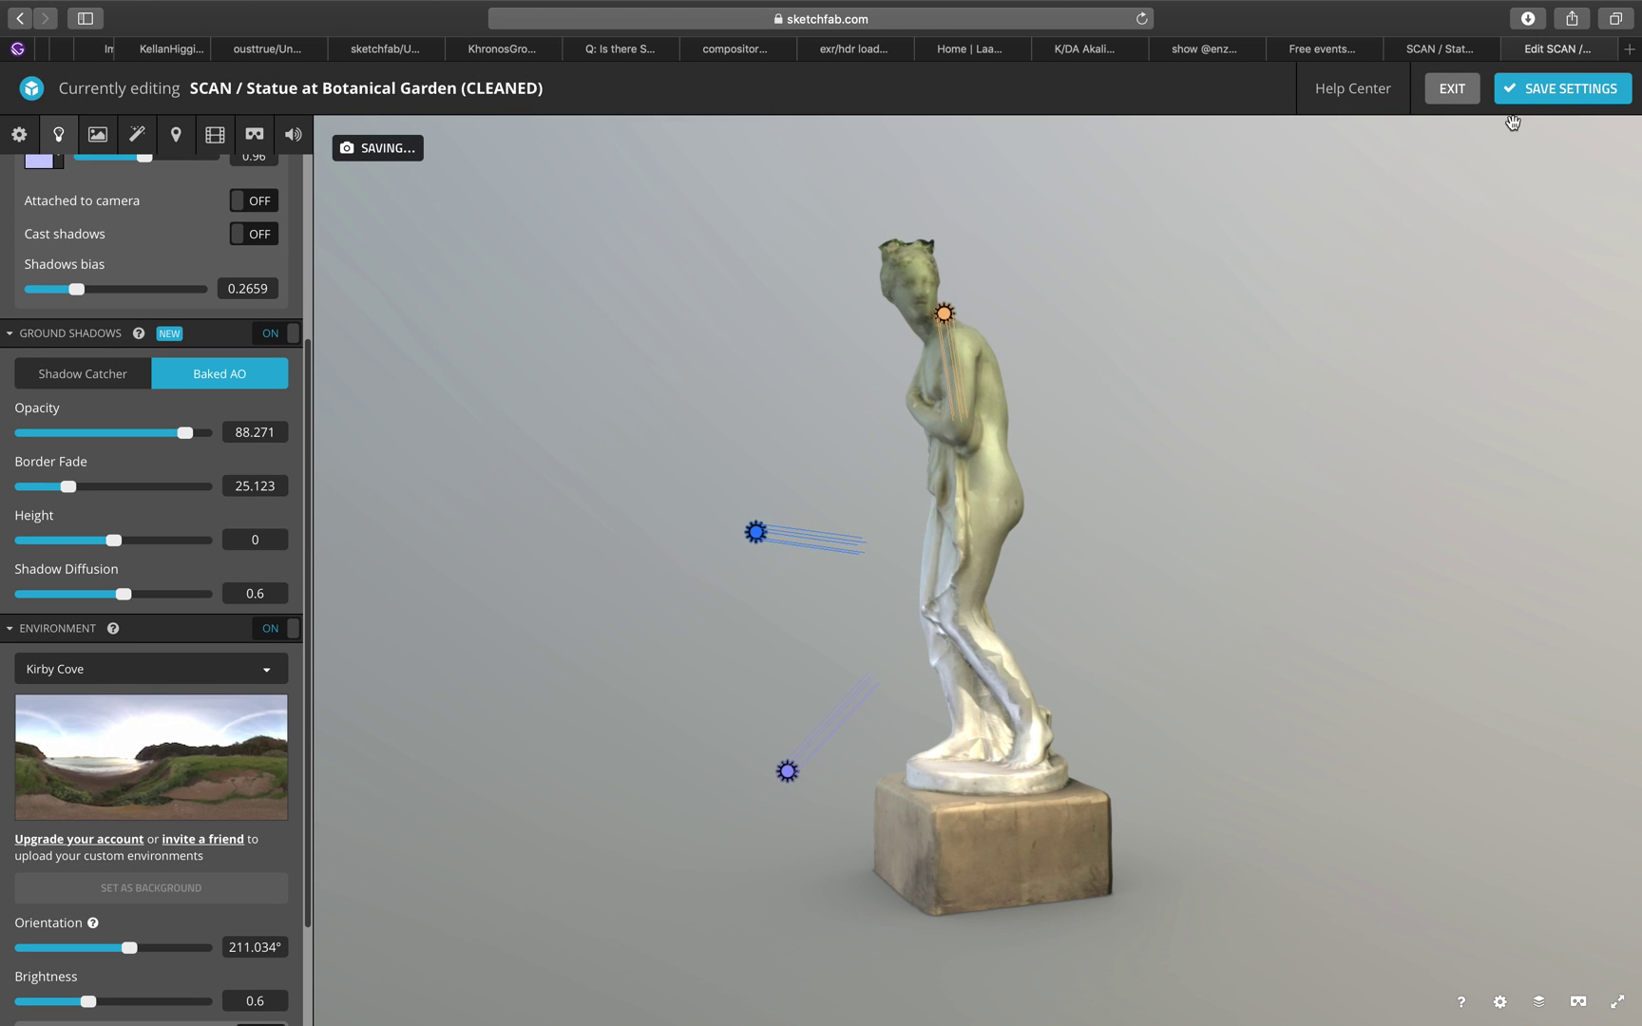
- Switch to Blender and compare the statue model from several angles with the published Sketchfab version, checking its transform values
{"action": "left_click_drag", "start_coordinate": [1038, 433], "coordinate": [997, 469]}
{"action": "key", "text": "ctrl+Left"}
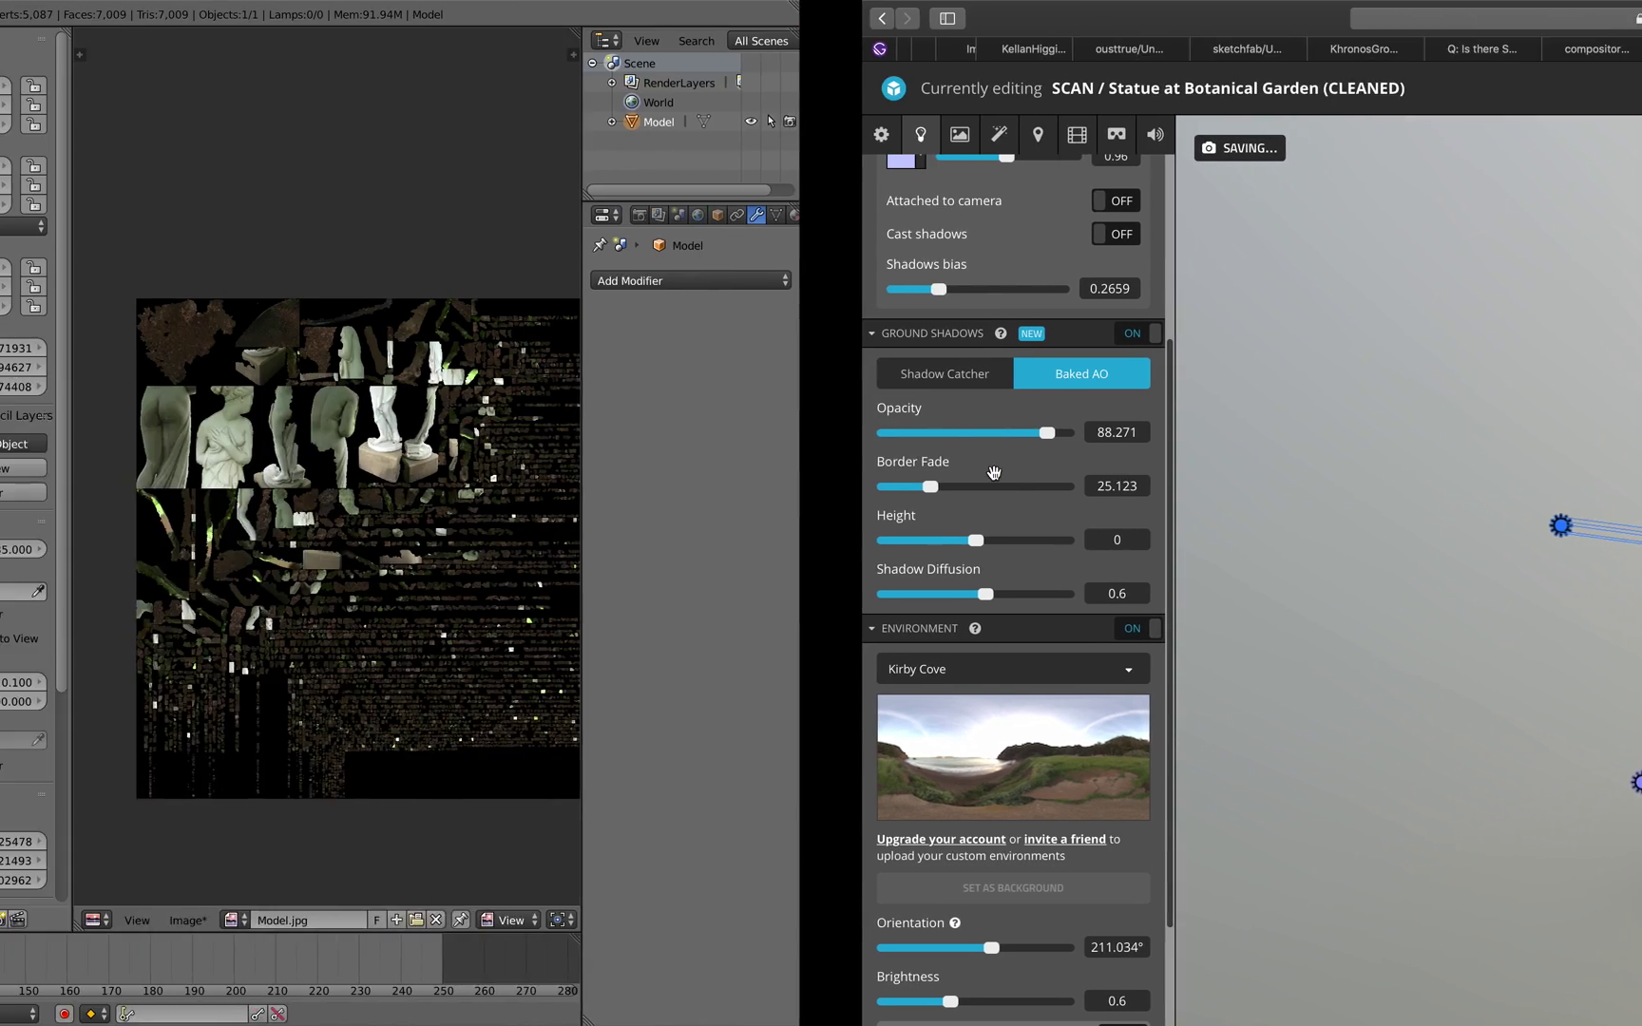
{"action": "left_click", "coordinate": [572, 444]}
{"action": "mouse_move", "coordinate": [572, 444]}
{"action": "middle_mouse_down"}
{"action": "mouse_move", "coordinate": [642, 454]}
{"action": "mouse_move", "coordinate": [595, 465]}
{"action": "middle_mouse_up"}
{"action": "scroll", "coordinate": [621, 462], "scroll_direction": "down", "scroll_amount": 1}
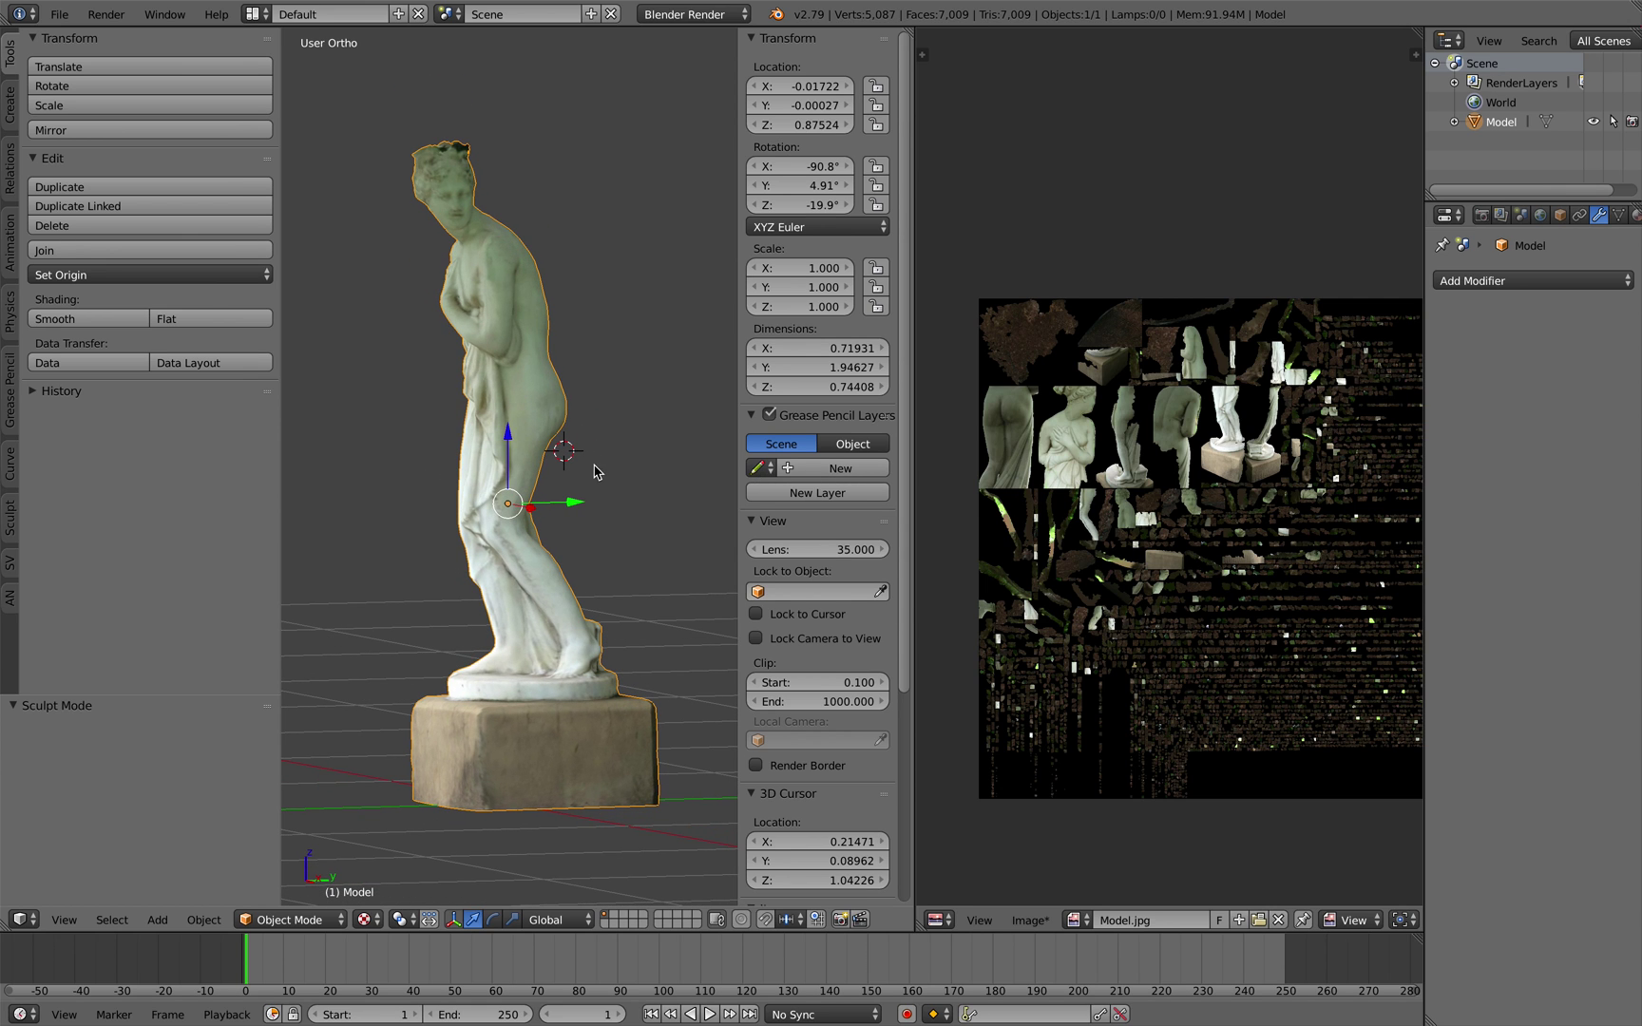
{"action": "key", "text": "ctrl+Right"}
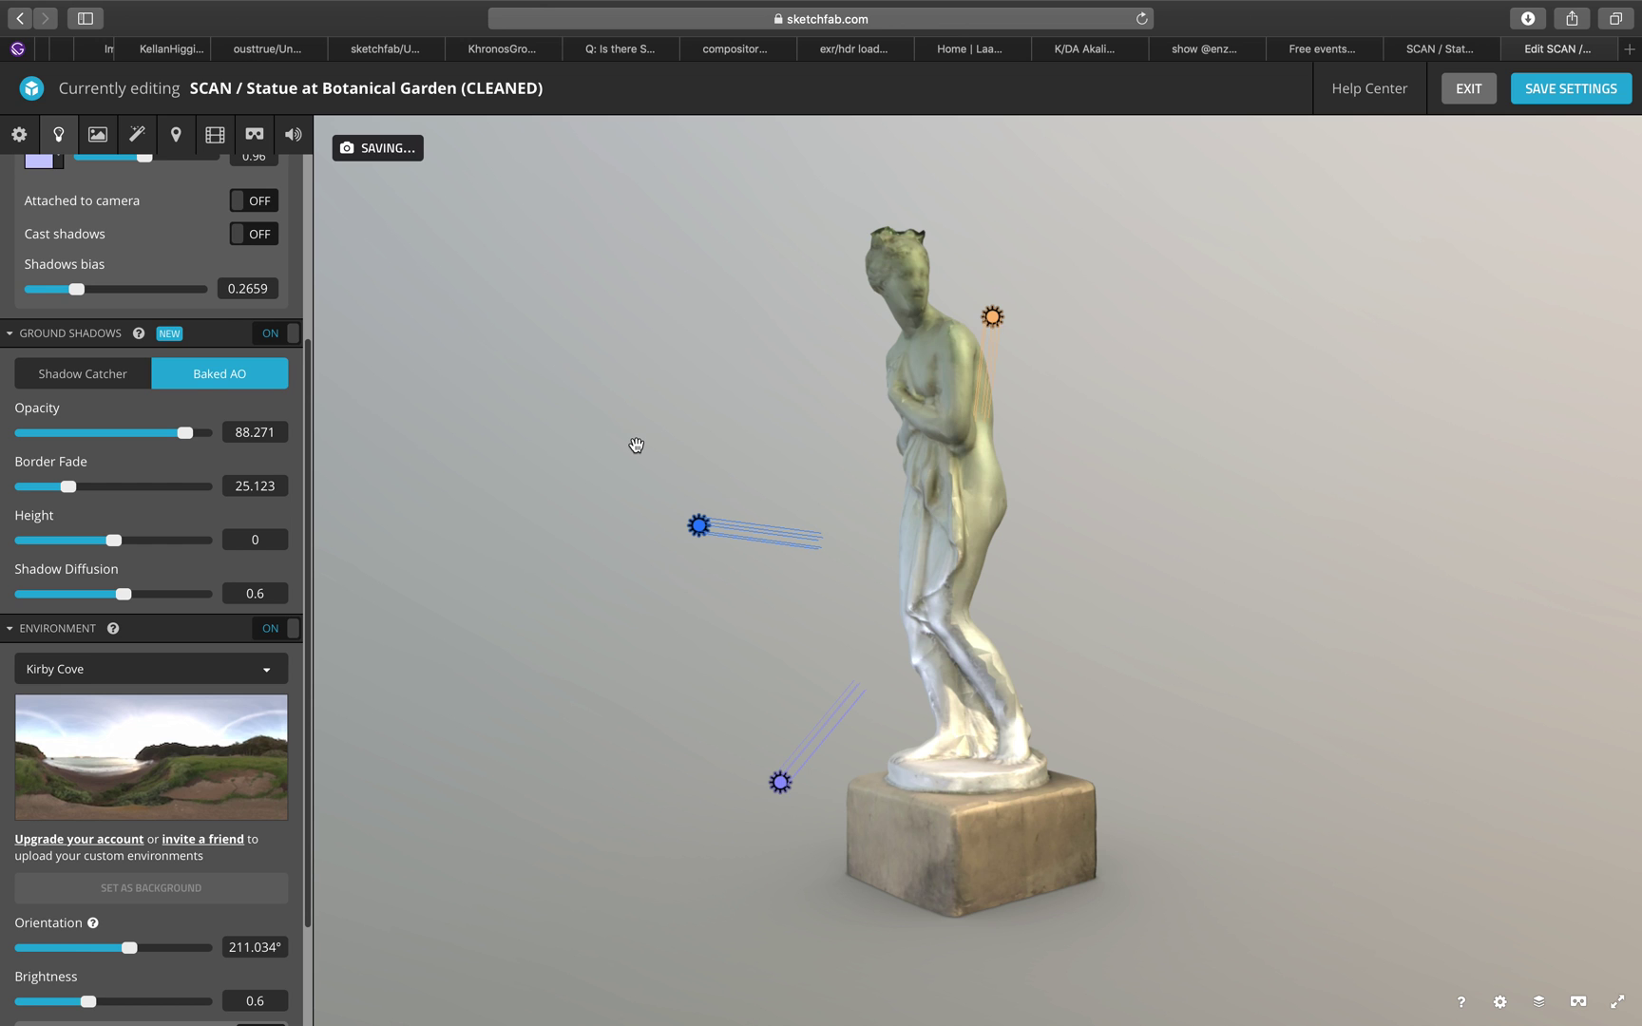
{"action": "key", "text": "ctrl+Left"}
{"action": "mouse_move", "coordinate": [646, 454]}
{"action": "middle_mouse_down"}
{"action": "mouse_move", "coordinate": [664, 451]}
{"action": "mouse_move", "coordinate": [622, 457]}
{"action": "mouse_move", "coordinate": [514, 328]}
{"action": "mouse_move", "coordinate": [577, 397]}
{"action": "mouse_move", "coordinate": [722, 422]}
{"action": "mouse_move", "coordinate": [673, 428]}
{"action": "middle_mouse_up"}
{"action": "key", "text": "n"}
{"action": "scroll", "coordinate": [649, 437], "scroll_direction": "down", "scroll_amount": 1}
{"action": "left_click", "coordinate": [905, 53]}
{"action": "left_click", "coordinate": [918, 54]}
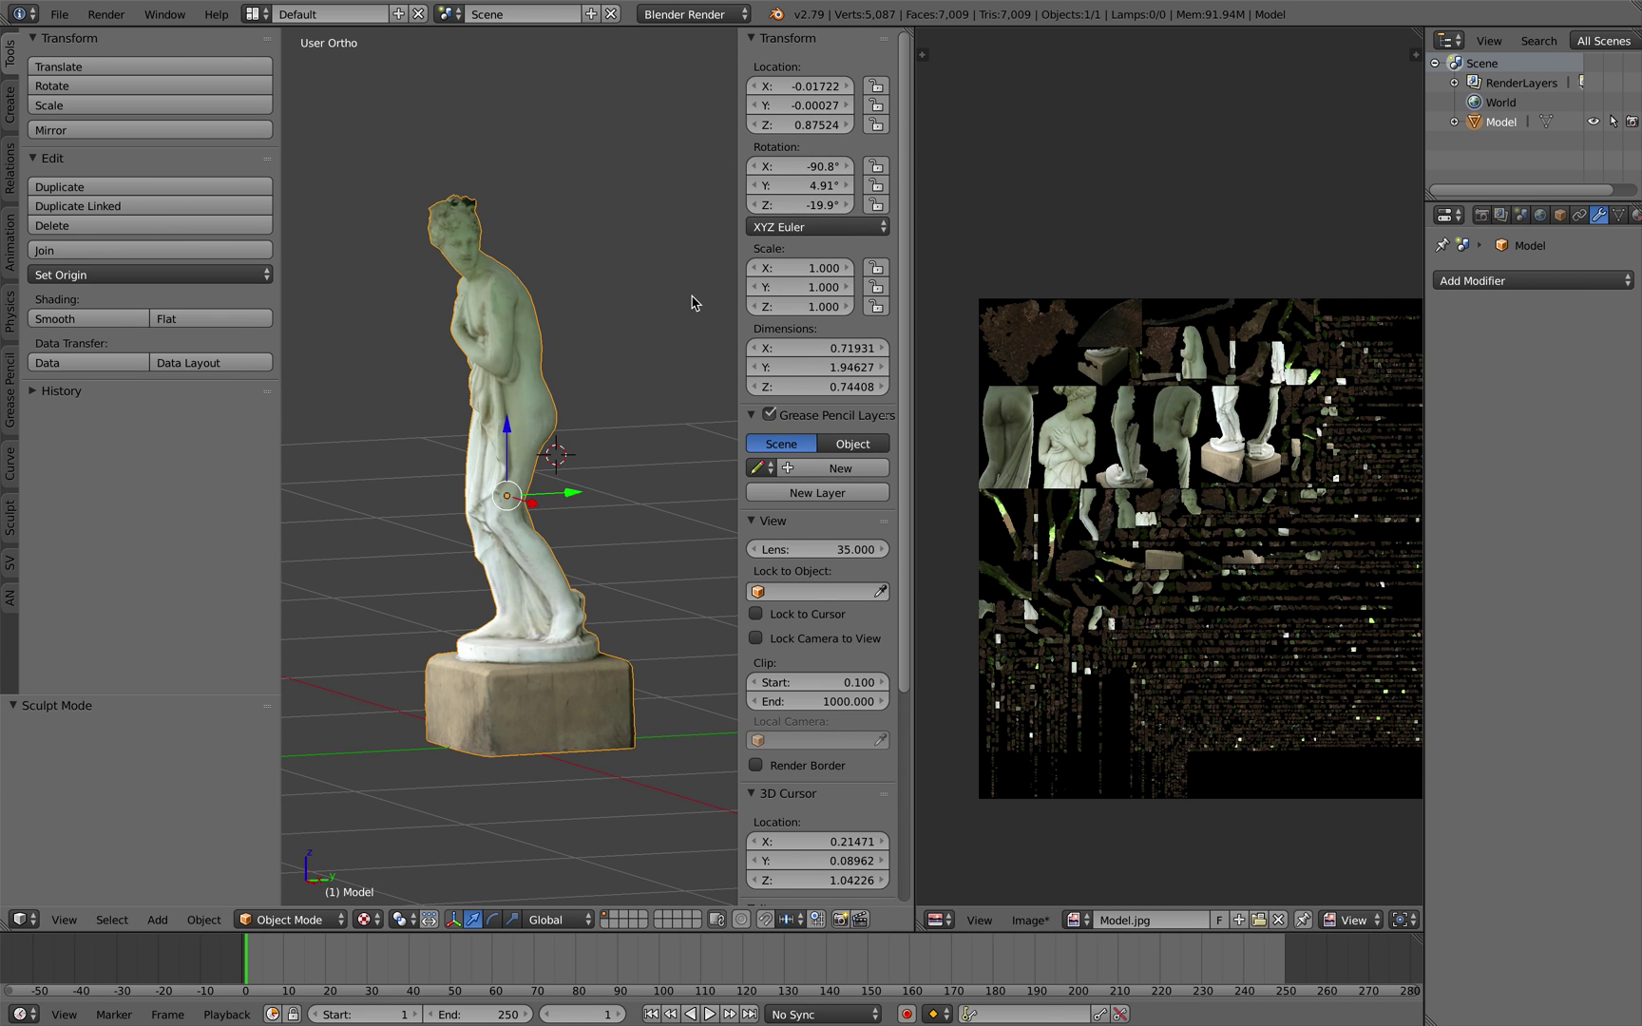
{"action": "middle_click_drag", "start_coordinate": [681, 282], "coordinate": [635, 346]}
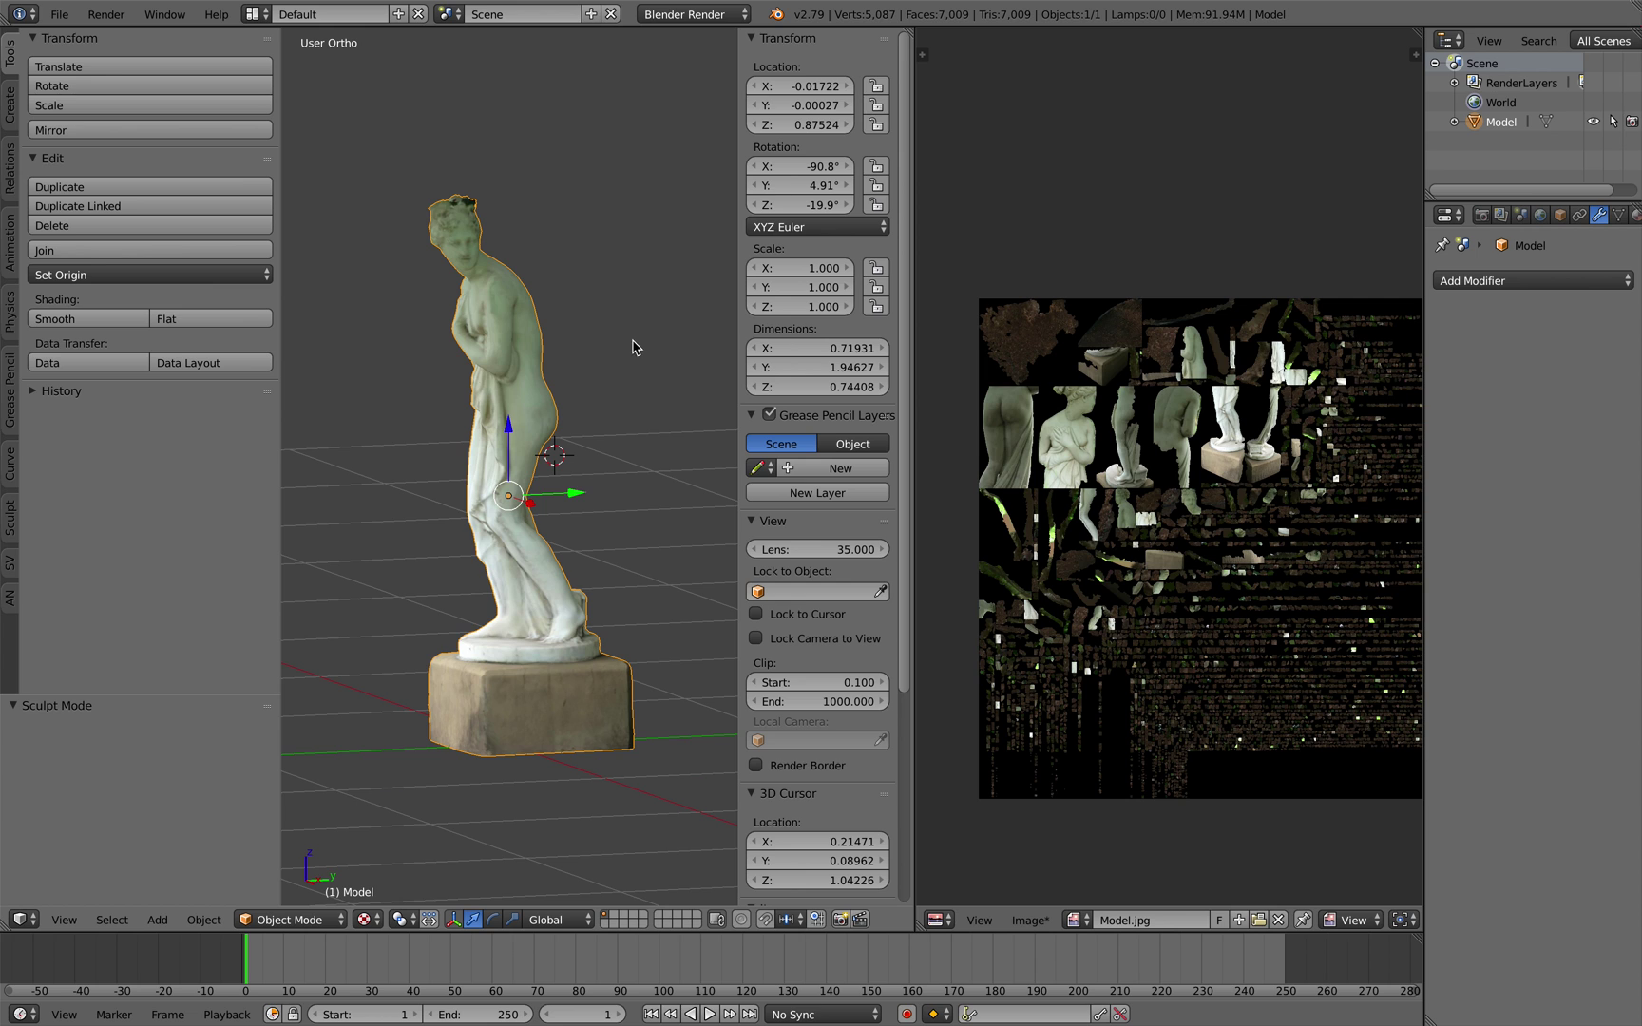
- Apply the statue model's location, rotation and scale, and inspect it in the 3D view
{"action": "key", "text": "ctrl+a"}
{"action": "left_click", "coordinate": [630, 305]}
{"action": "key", "text": "ctrl+a"}
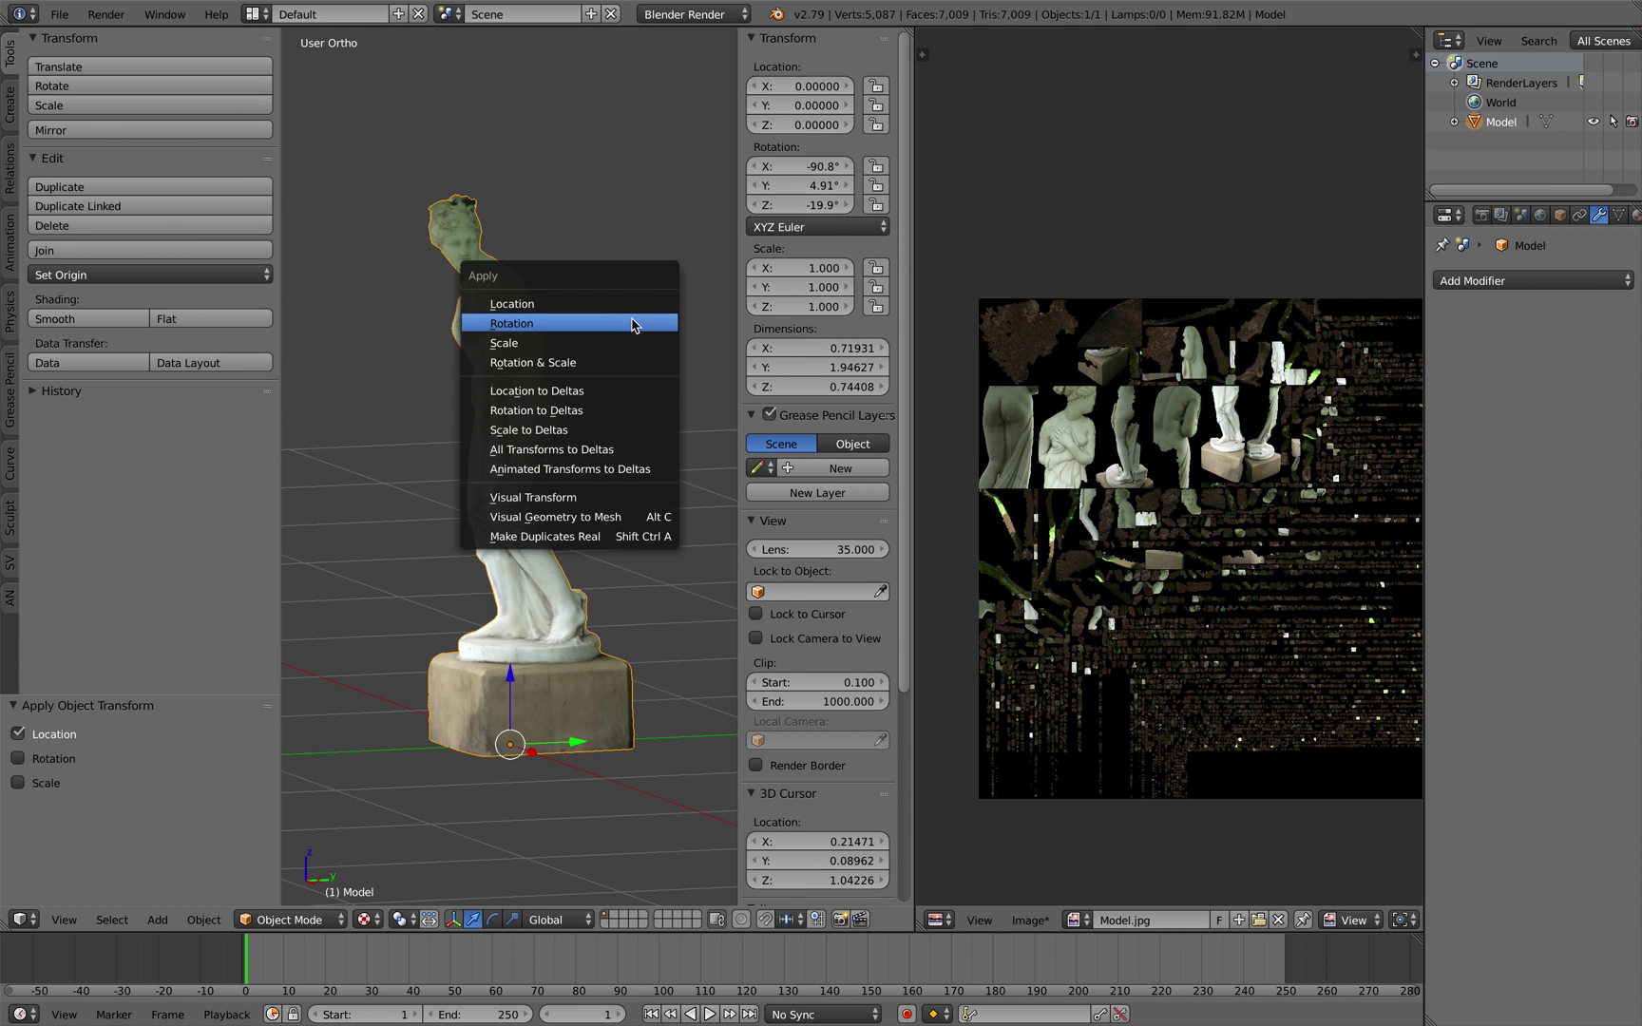
{"action": "left_click", "coordinate": [630, 324]}
{"action": "key", "text": "ctrl+a"}
{"action": "left_click", "coordinate": [641, 348]}
{"action": "mouse_move", "coordinate": [585, 287]}
{"action": "middle_mouse_down"}
{"action": "mouse_move", "coordinate": [635, 295]}
{"action": "mouse_move", "coordinate": [613, 302]}
{"action": "middle_mouse_up"}
{"action": "middle_click_drag", "start_coordinate": [530, 384], "coordinate": [560, 373]}
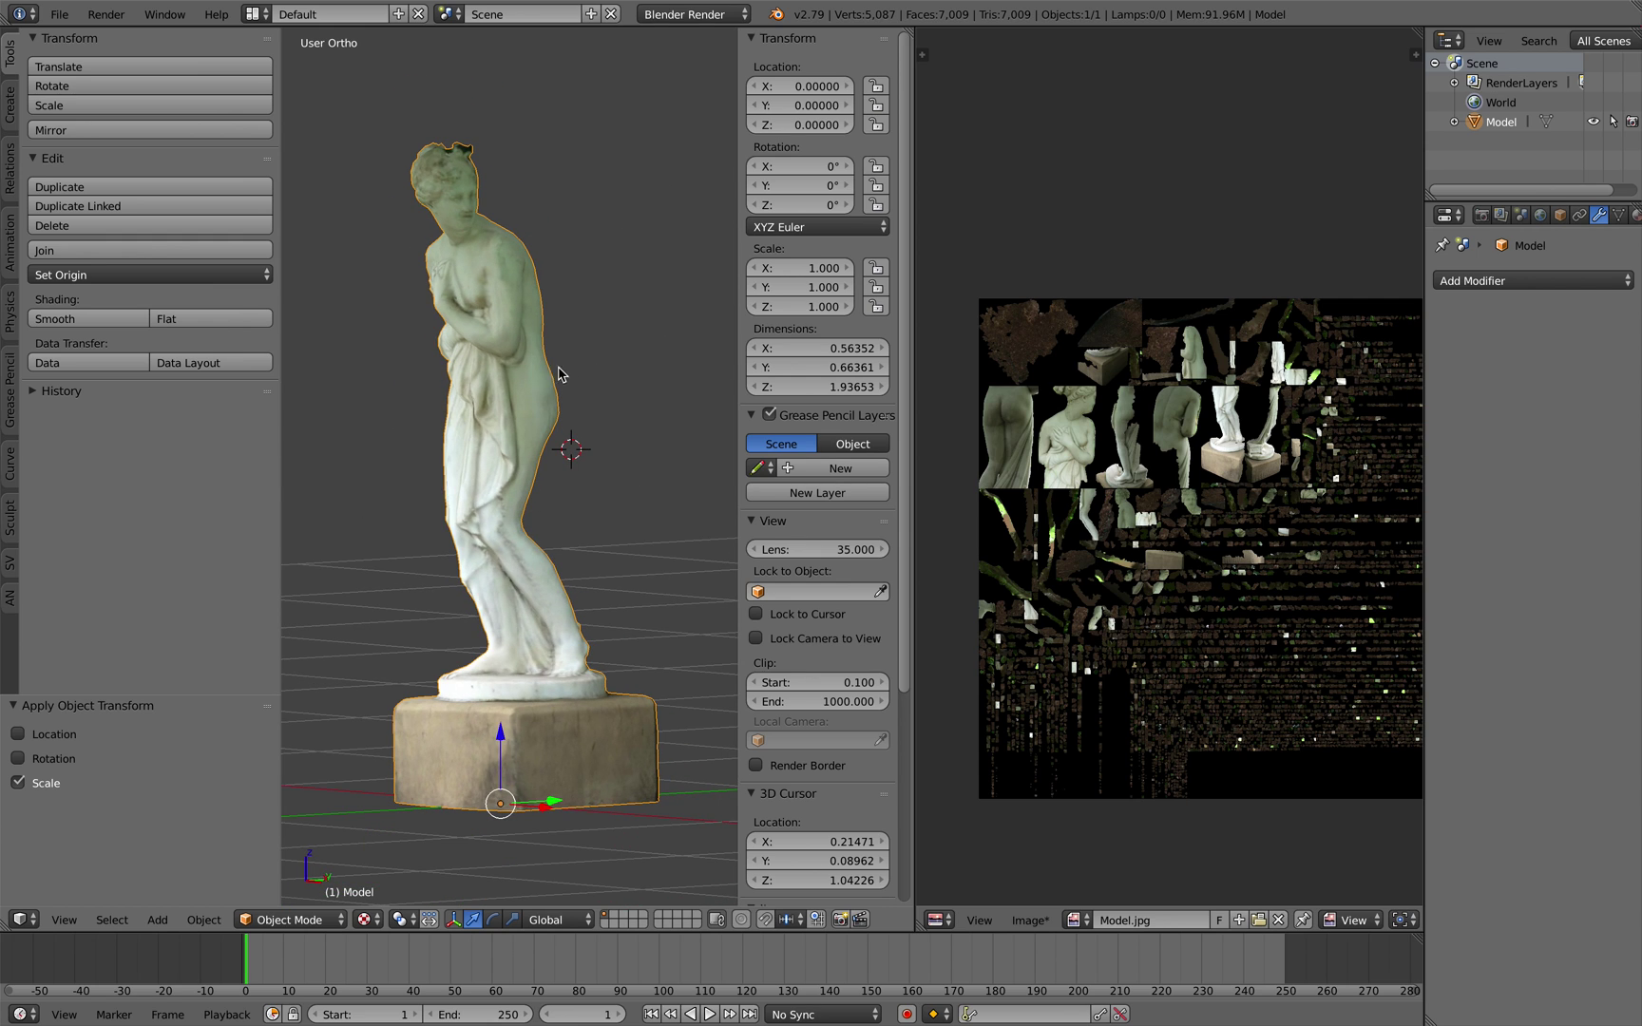
- Save the Blender file as a new incremented version, statue_demo_02.blend, in the same folder
{"action": "left_click", "coordinate": [59, 15]}
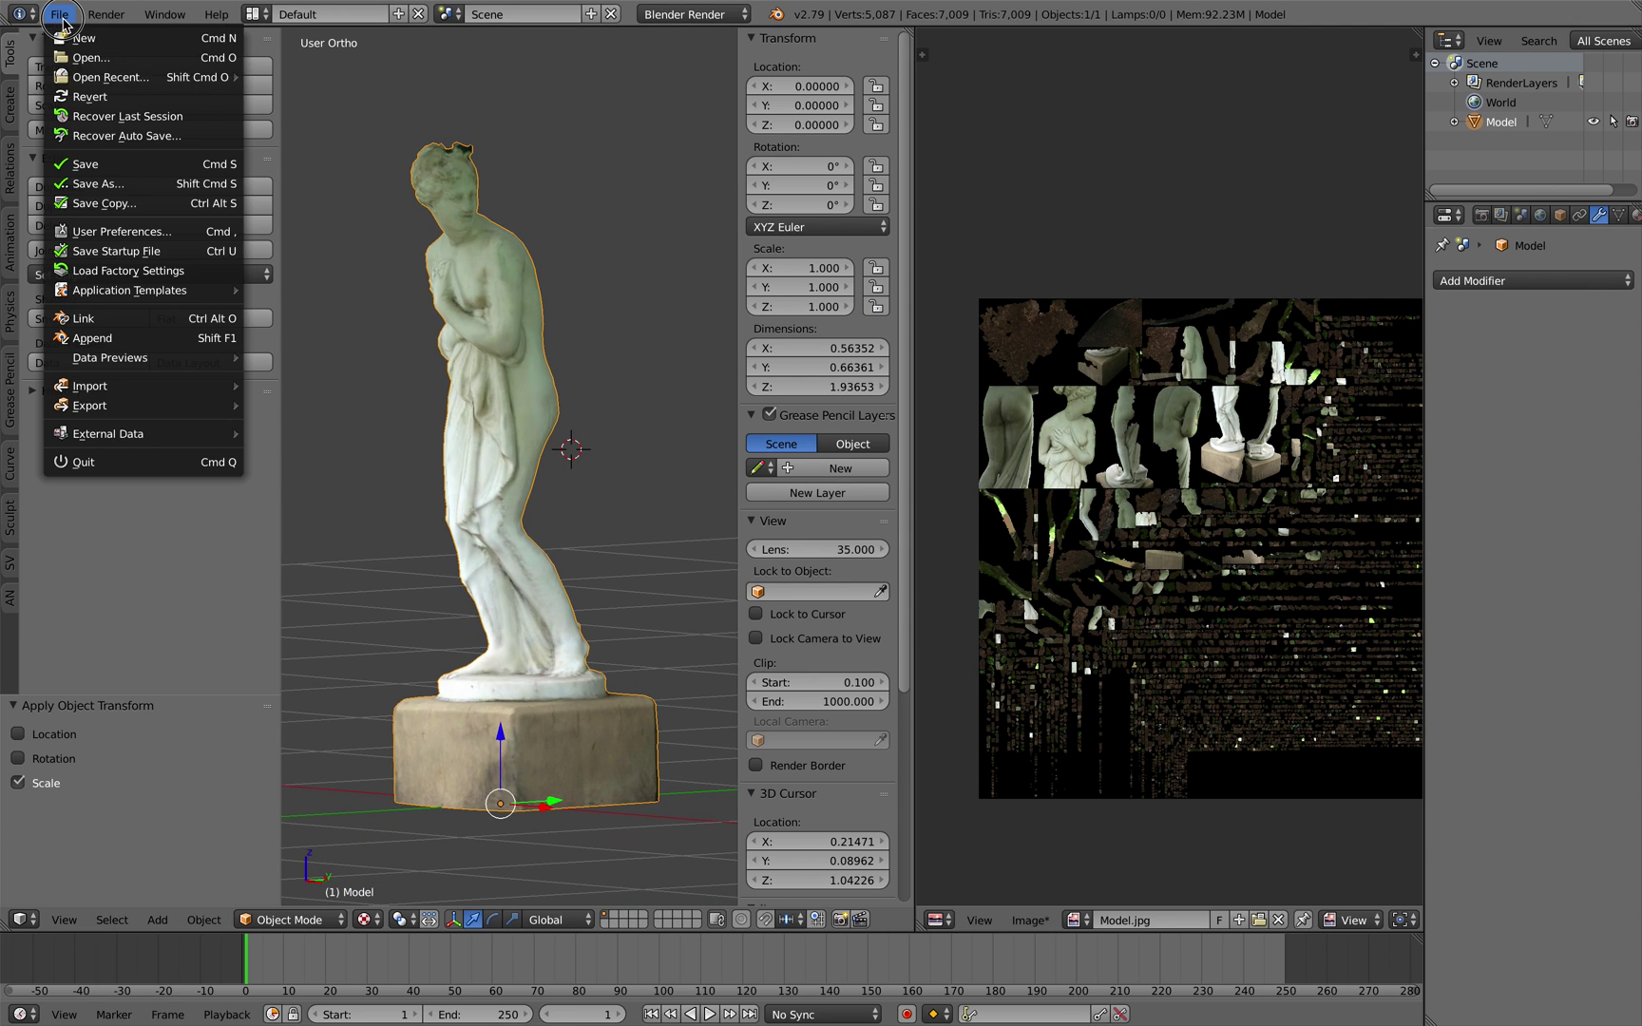
{"action": "left_click", "coordinate": [76, 188]}
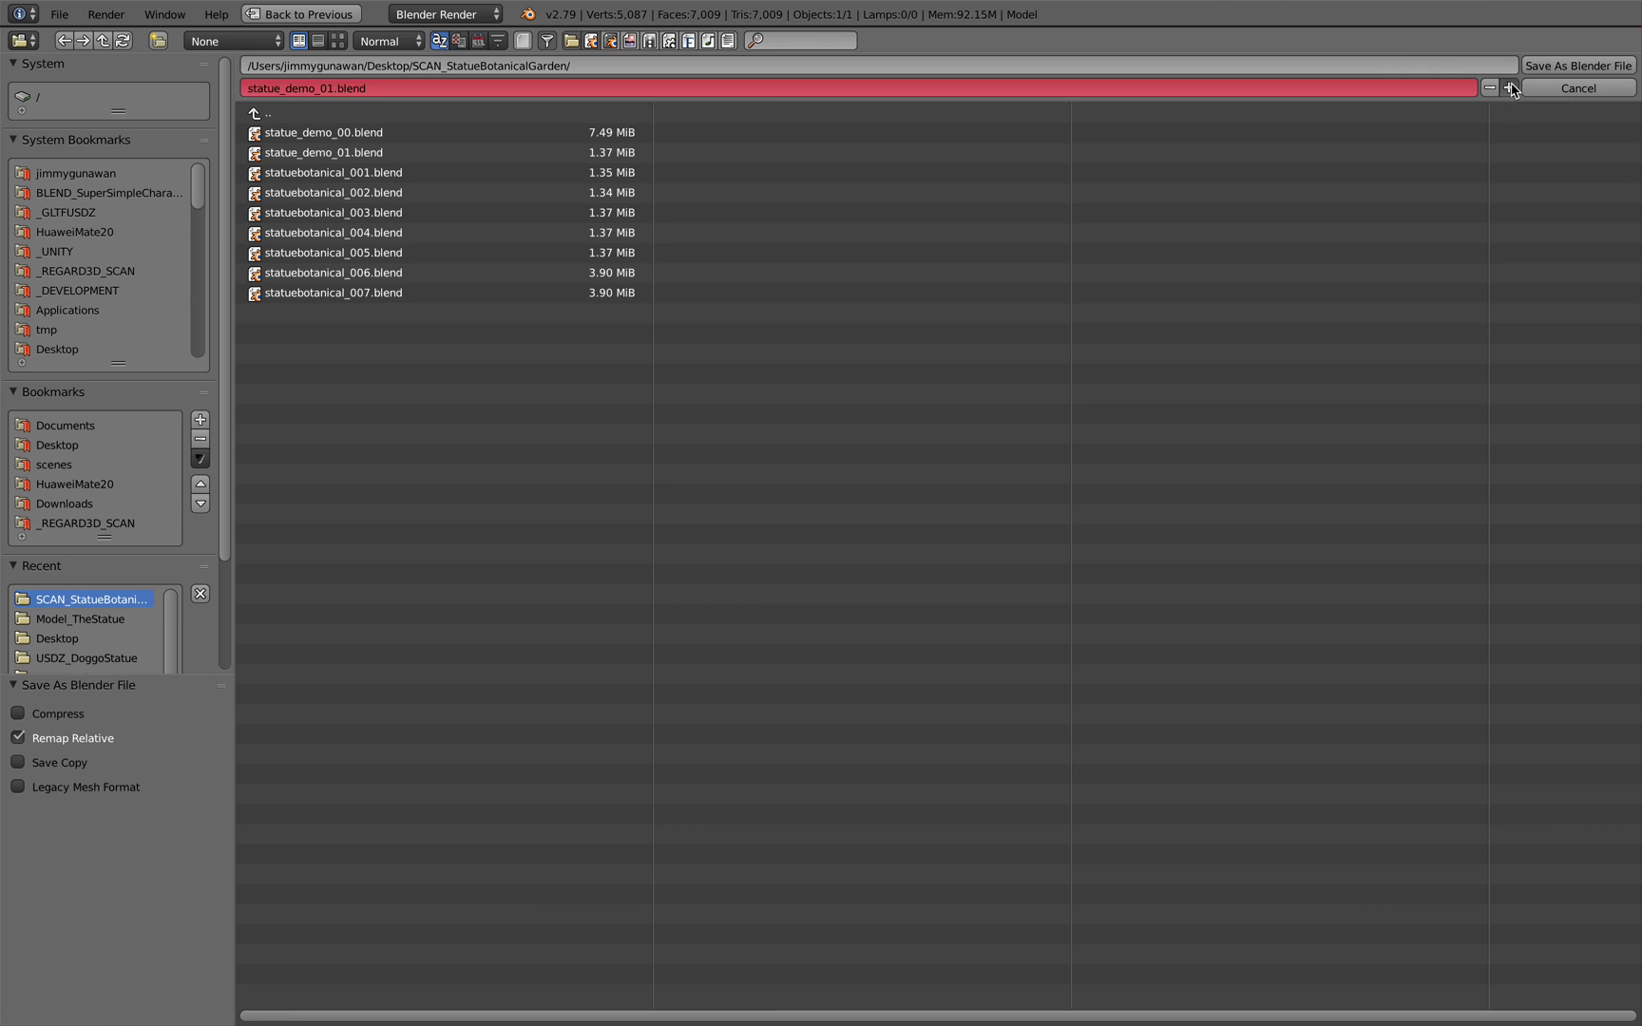
{"action": "left_click", "coordinate": [1574, 66]}
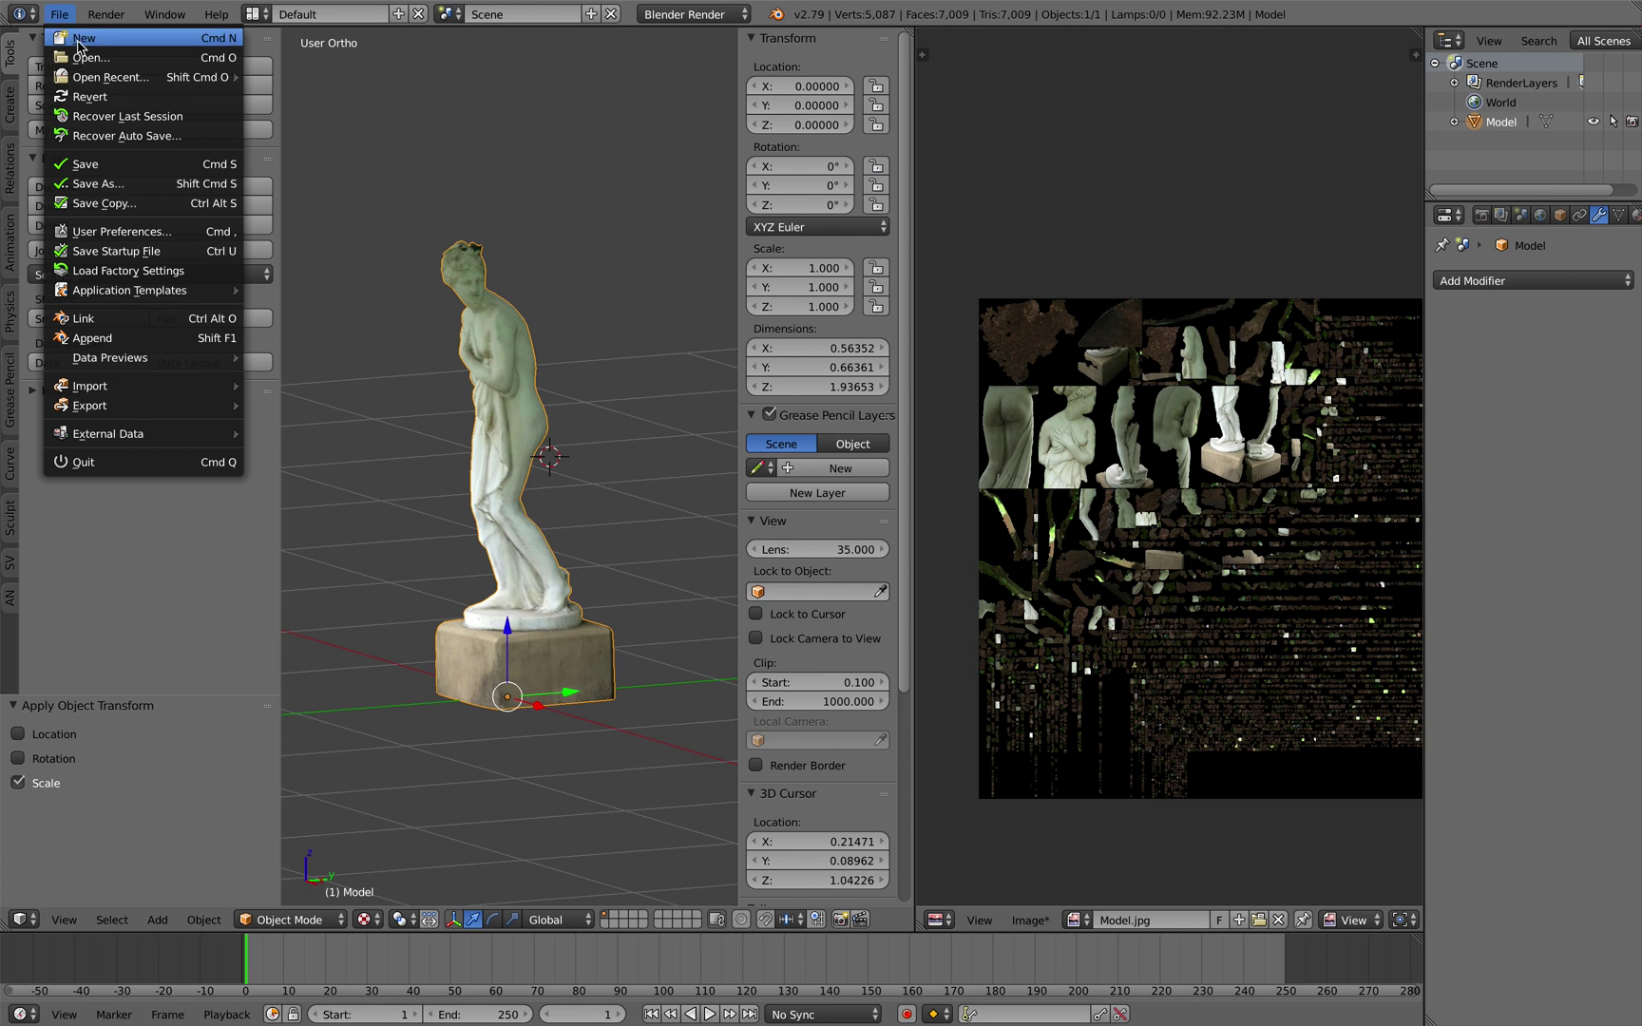
- Start a glTF 2.0 (.gltf) export and create a new folder named USDZ_StatueBotanic inside the _GLTFUSDZ folder
{"action": "left_click", "coordinate": [58, 14]}
{"action": "mouse_move", "coordinate": [147, 406]}
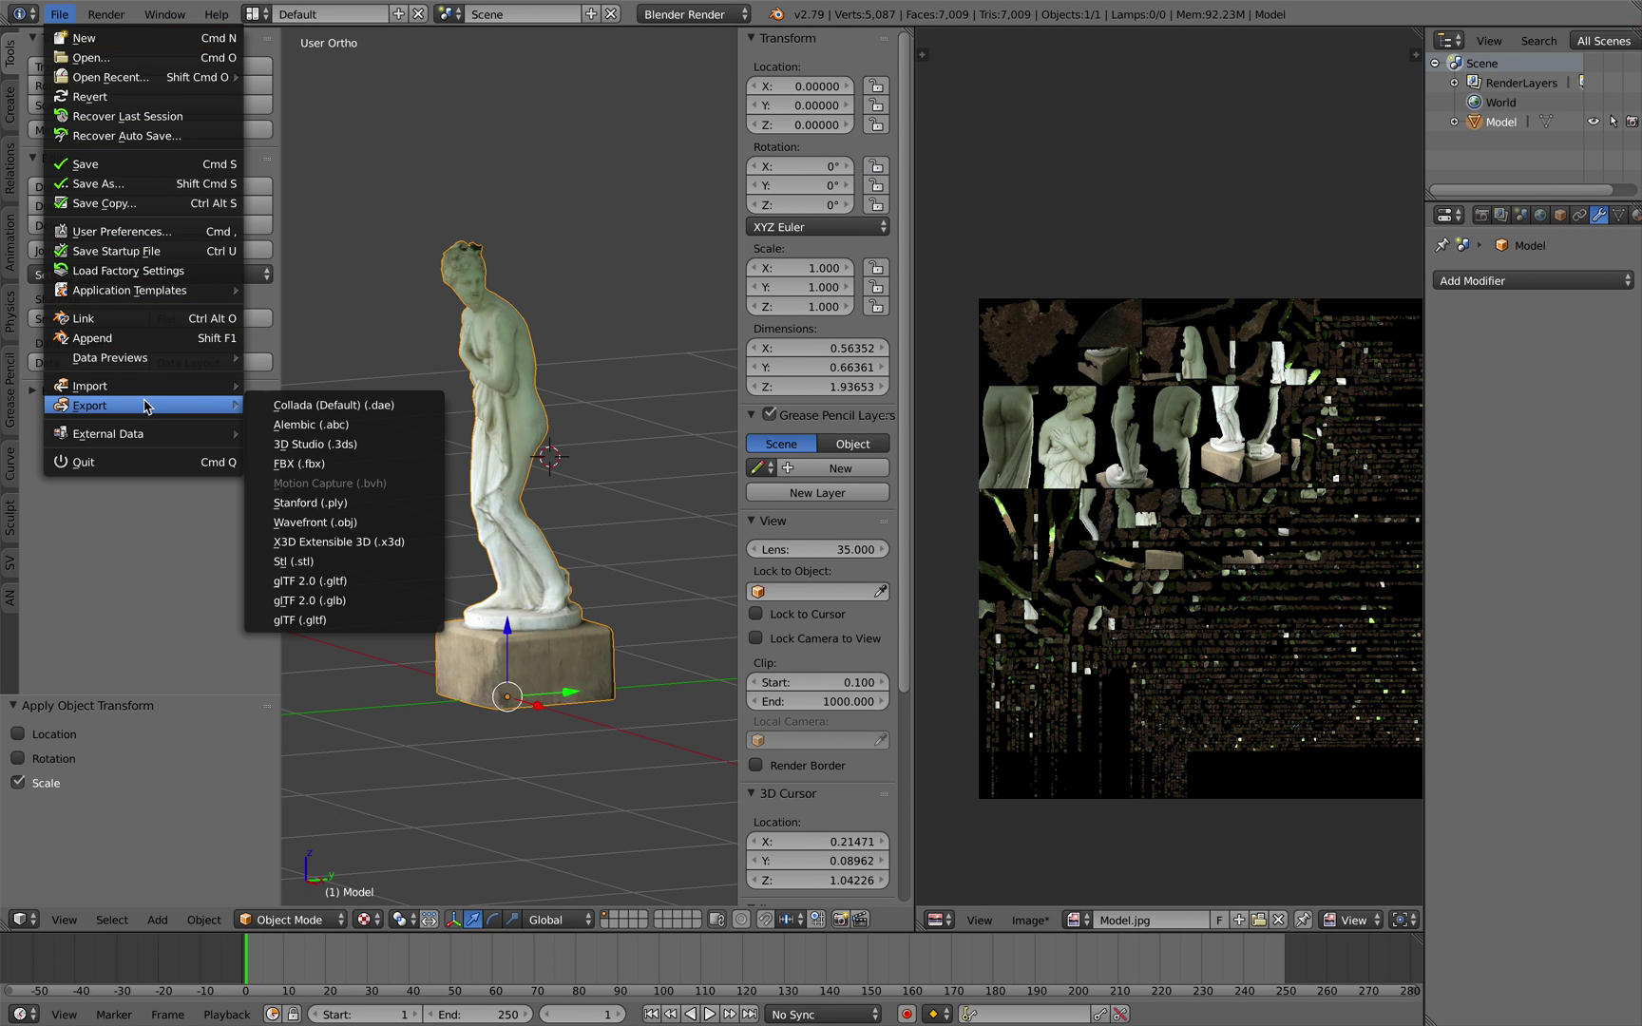
{"action": "left_click", "coordinate": [378, 581]}
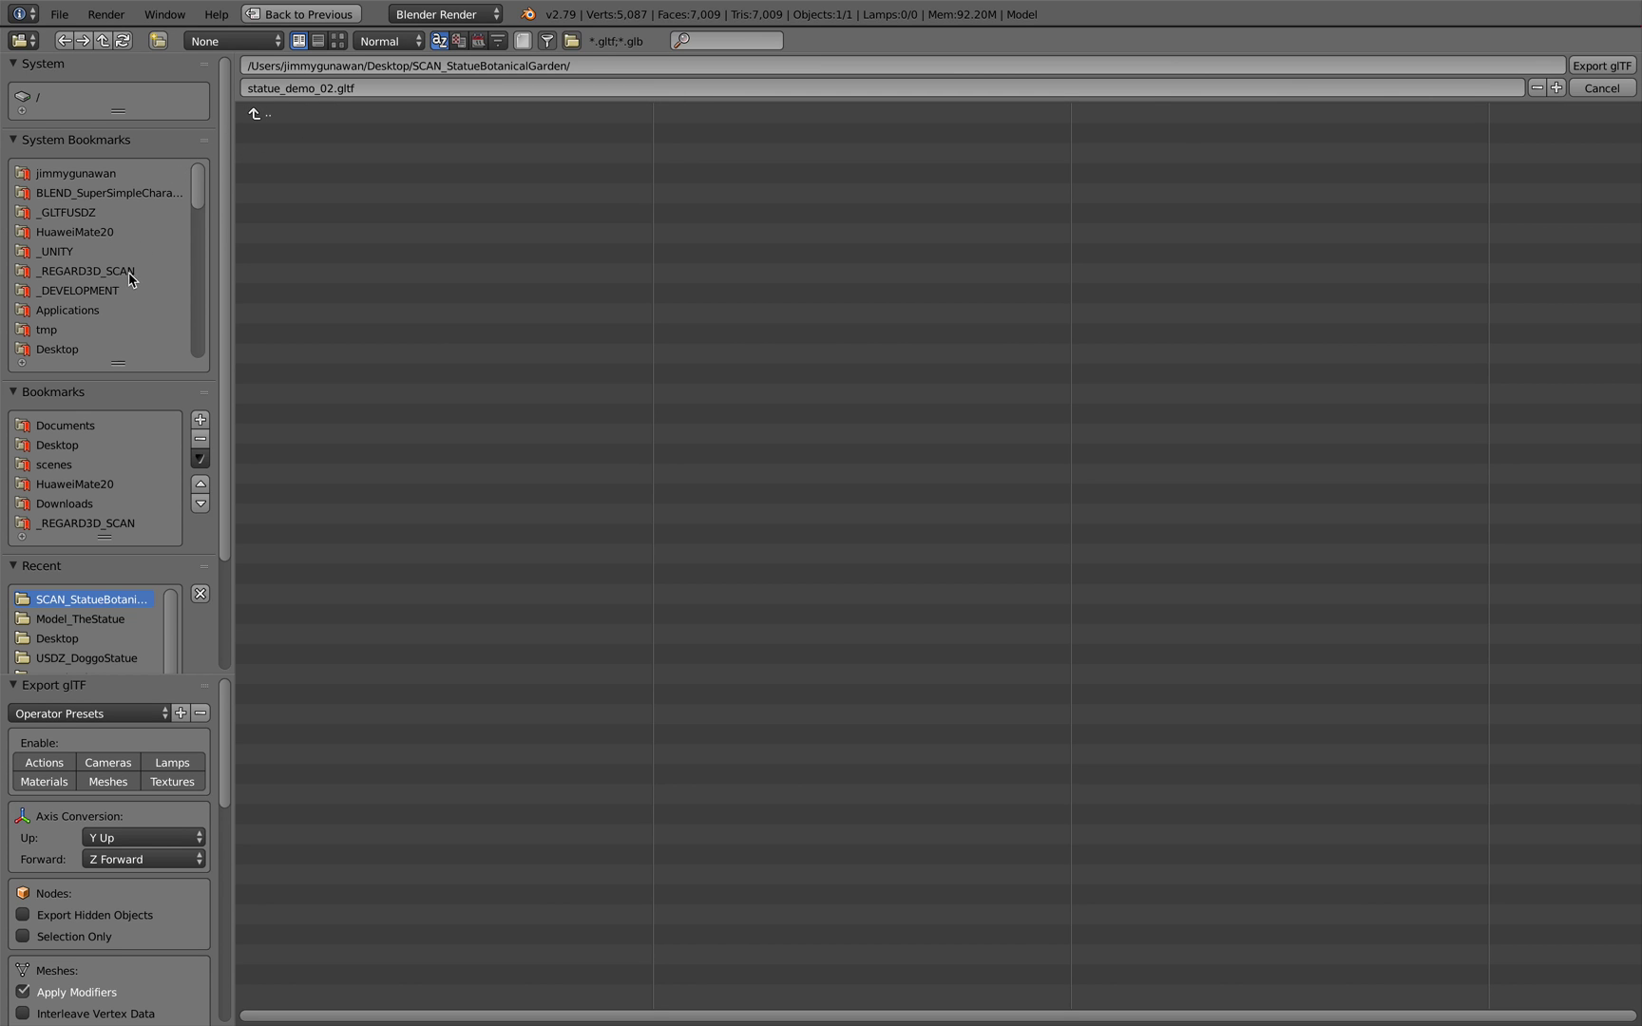
{"action": "left_click", "coordinate": [127, 214]}
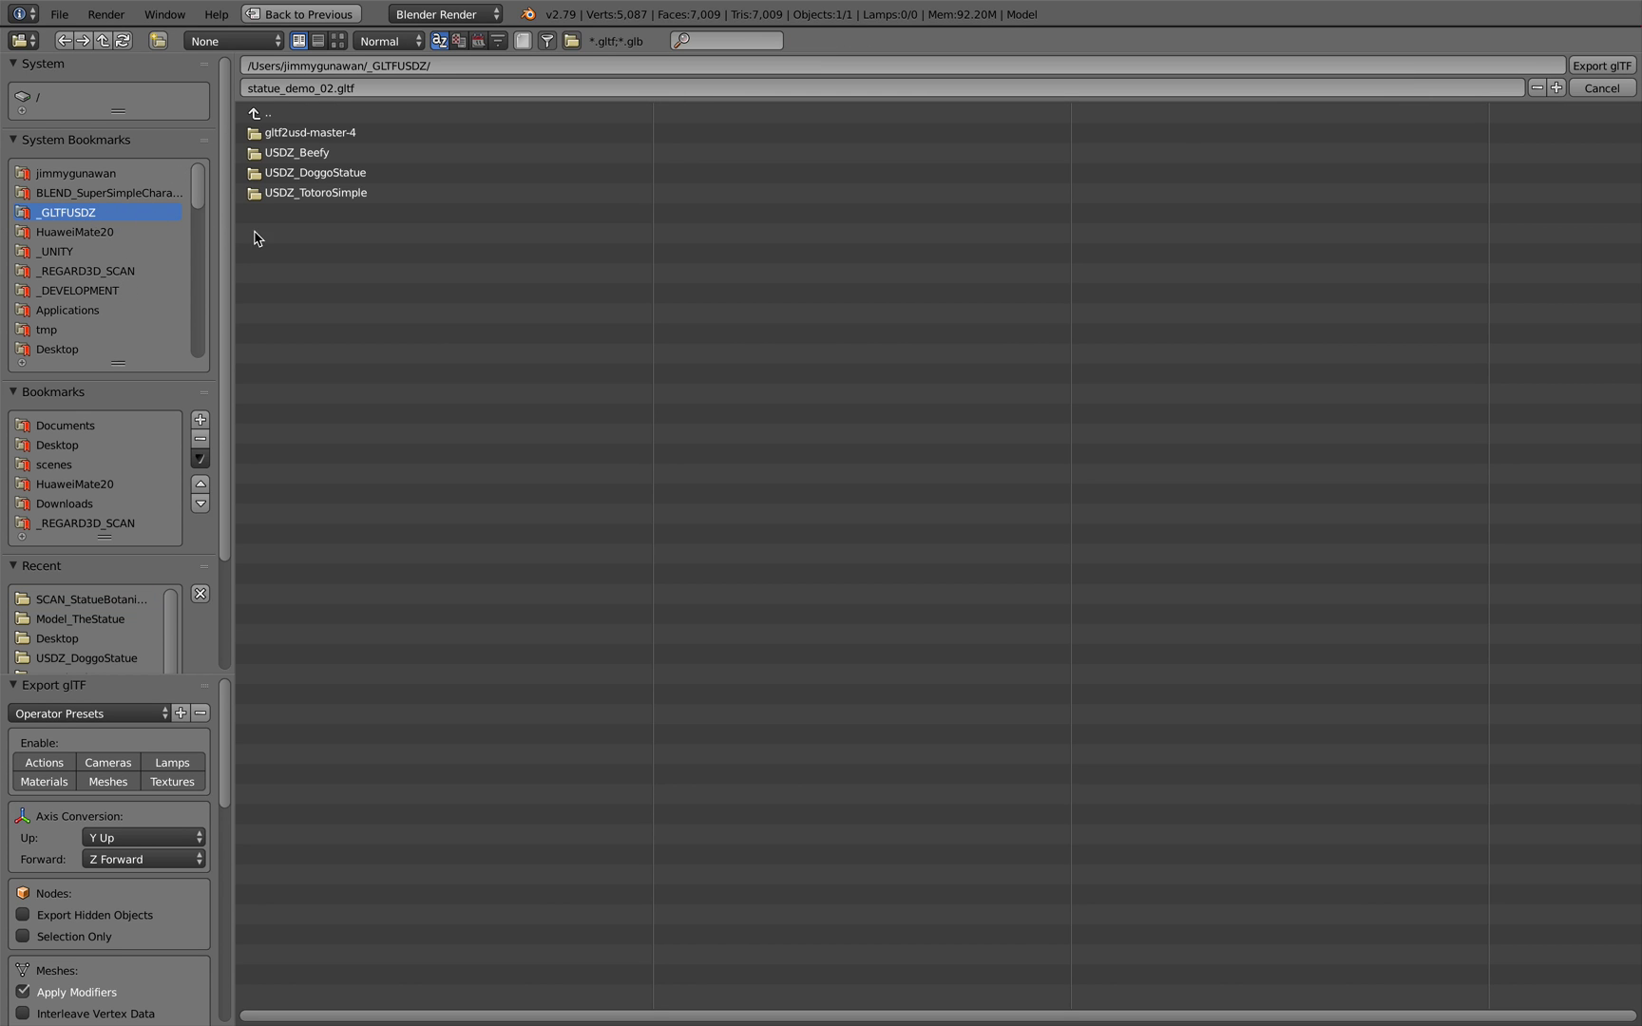
{"action": "left_click", "coordinate": [158, 40]}
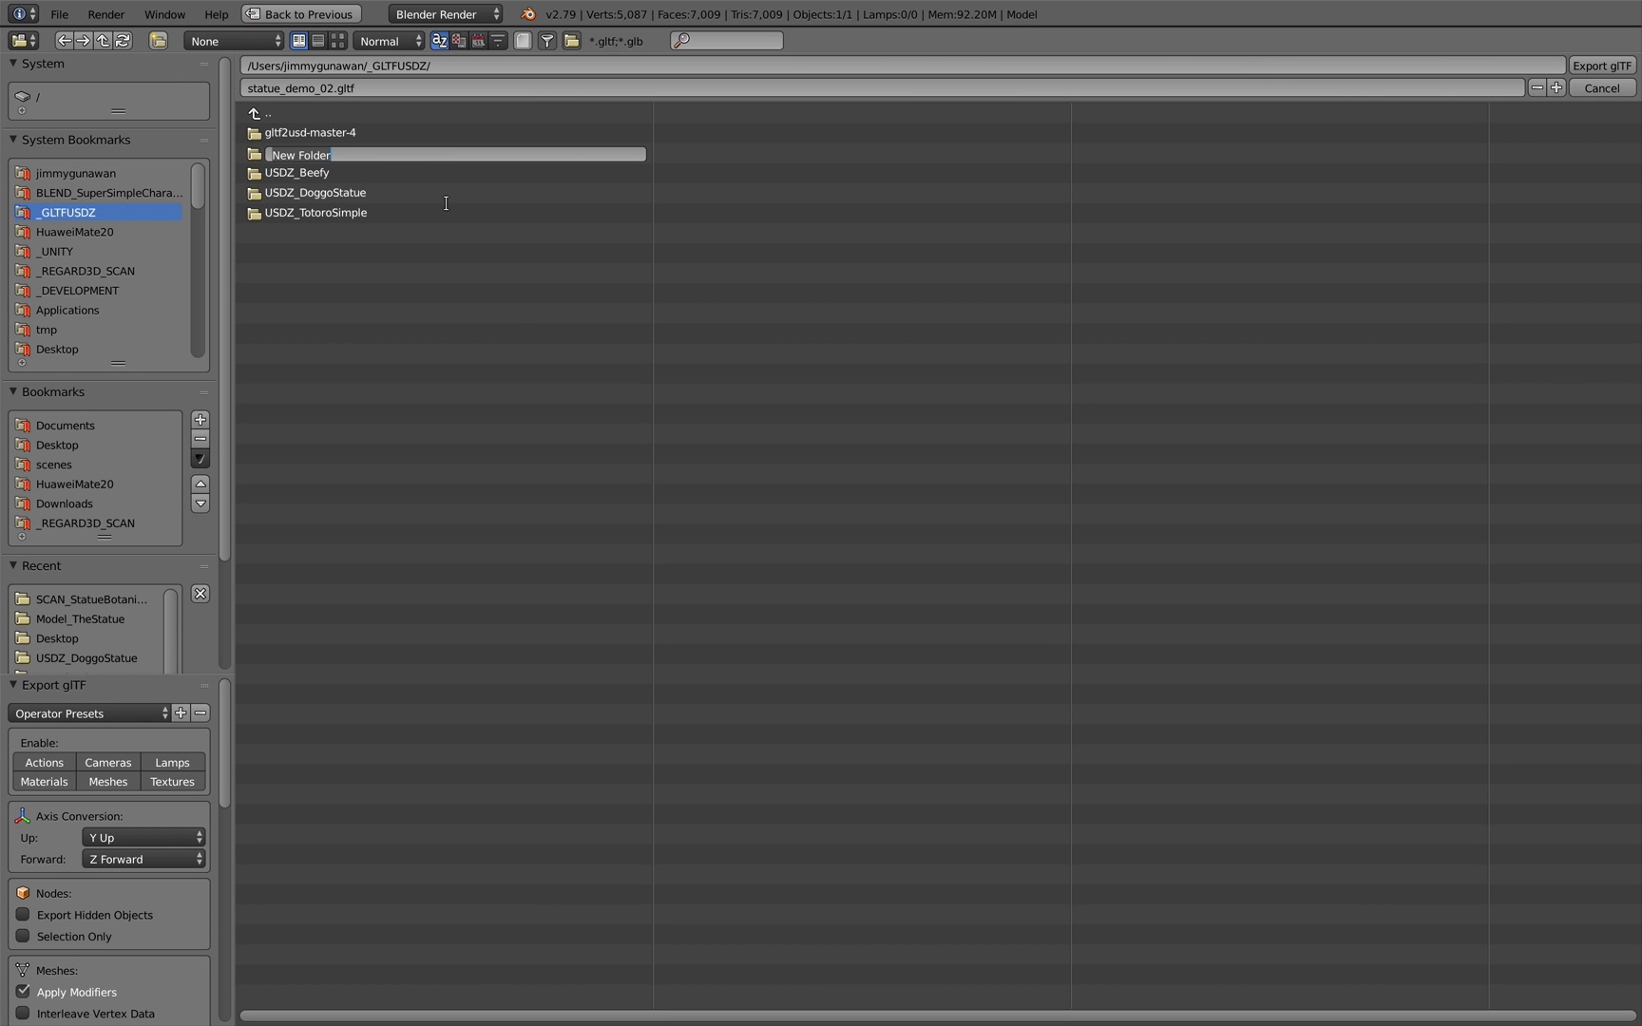
{"action": "type", "text": "SUD"}
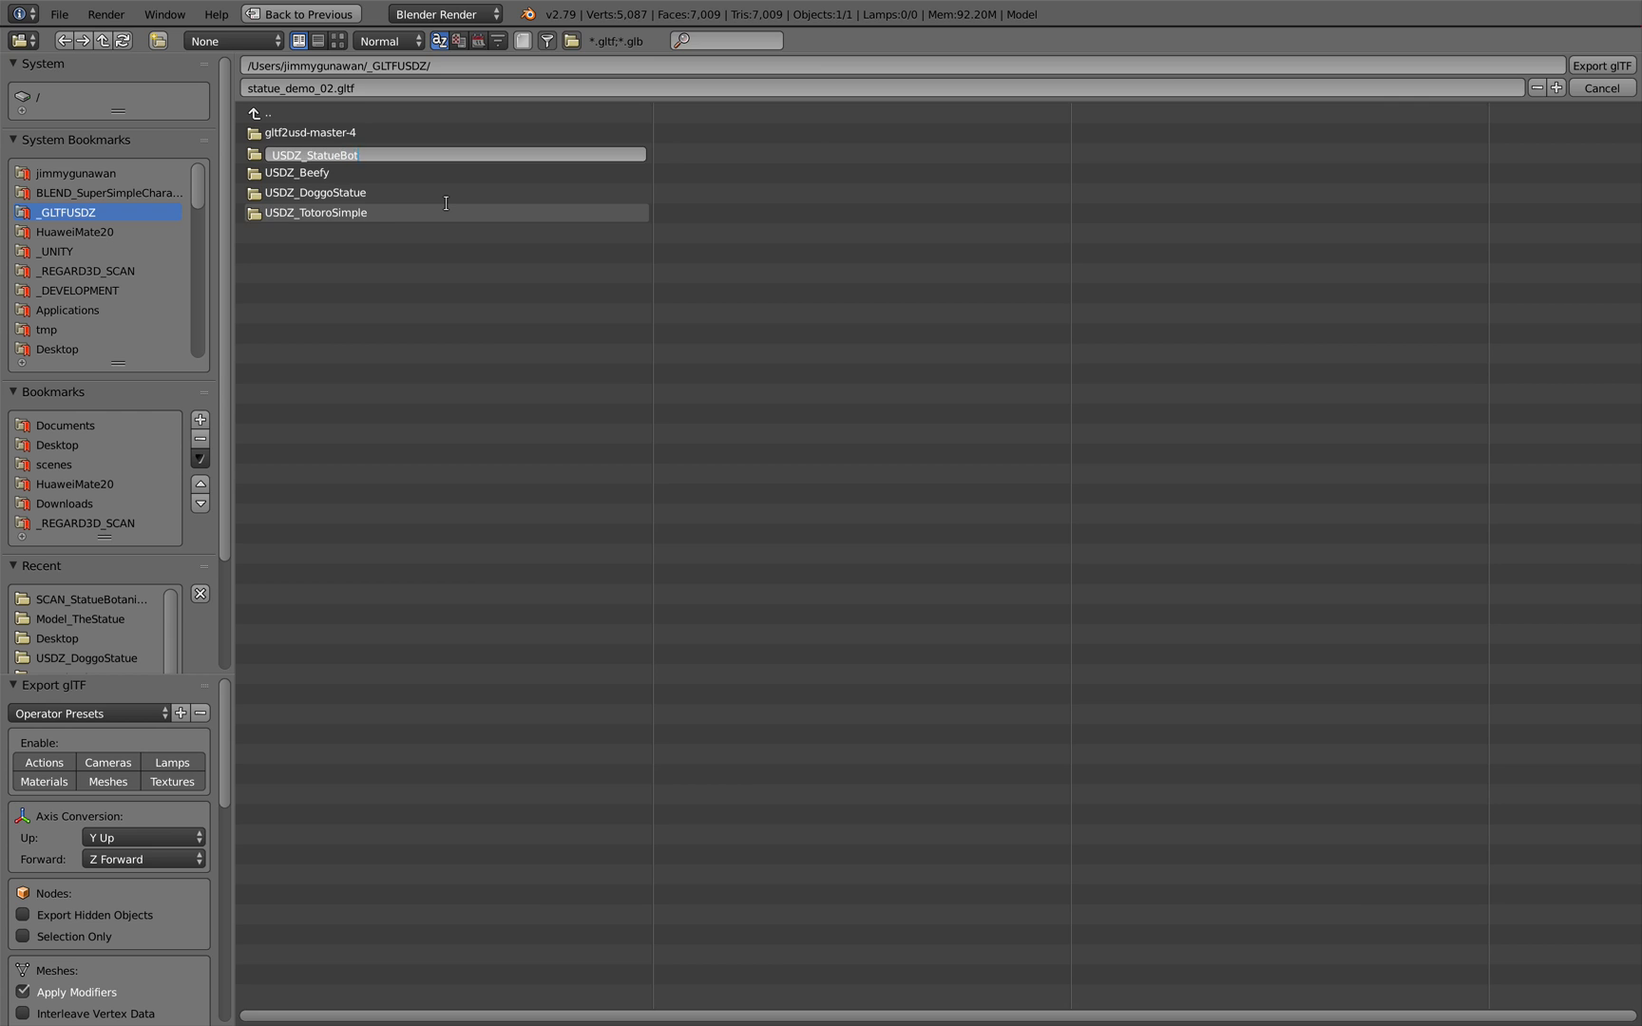
{"action": "type", "text": "c"}
{"action": "key", "text": "Return"}
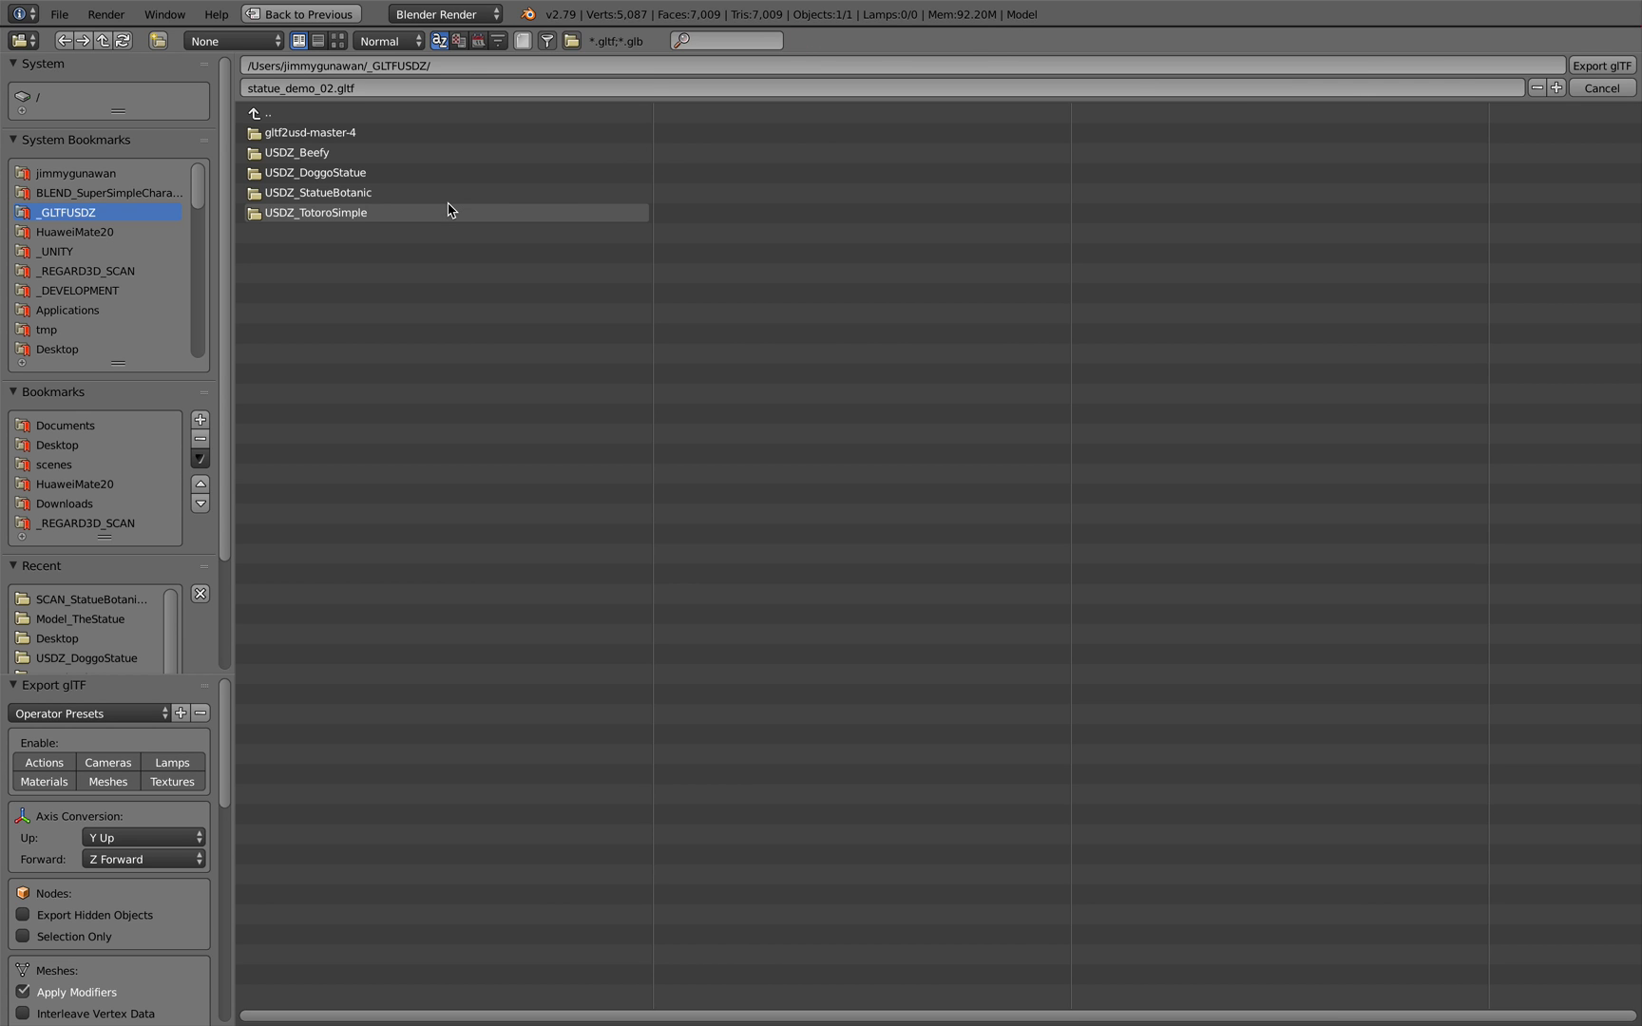
- Export the statue as statue_demo_02.gltf into the USDZ_StatueBotanic folder
{"action": "left_click", "coordinate": [385, 192]}
{"action": "left_click", "coordinate": [322, 93]}
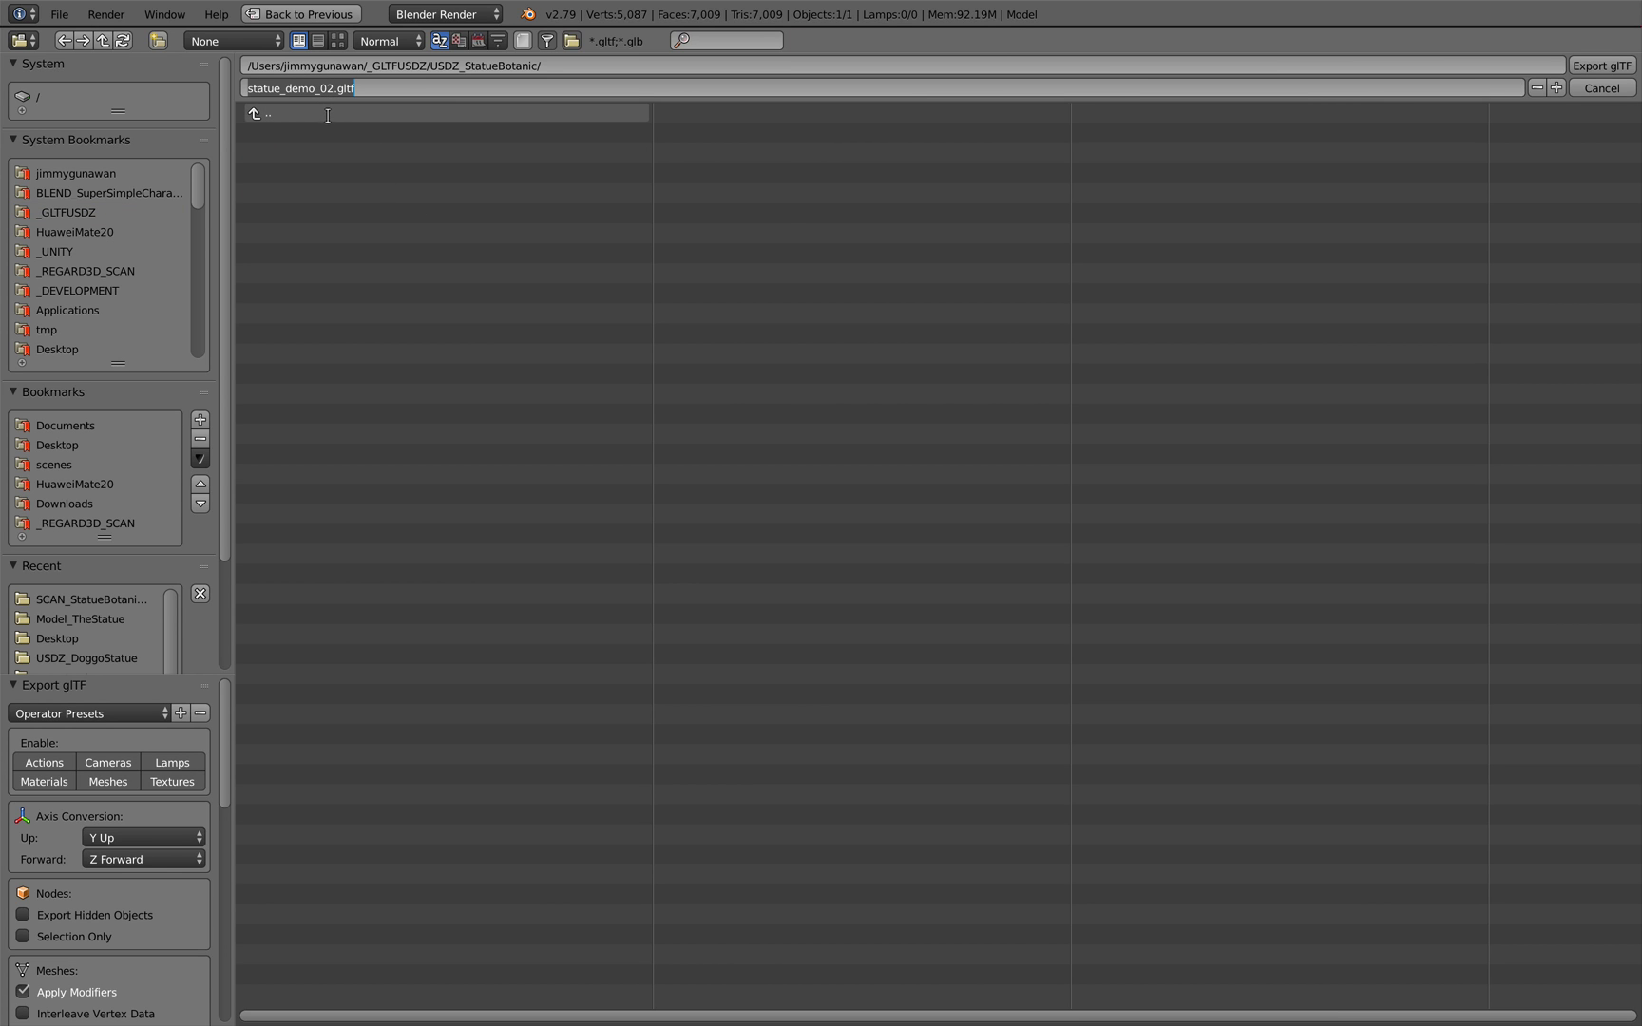
{"action": "left_click", "coordinate": [334, 89]}
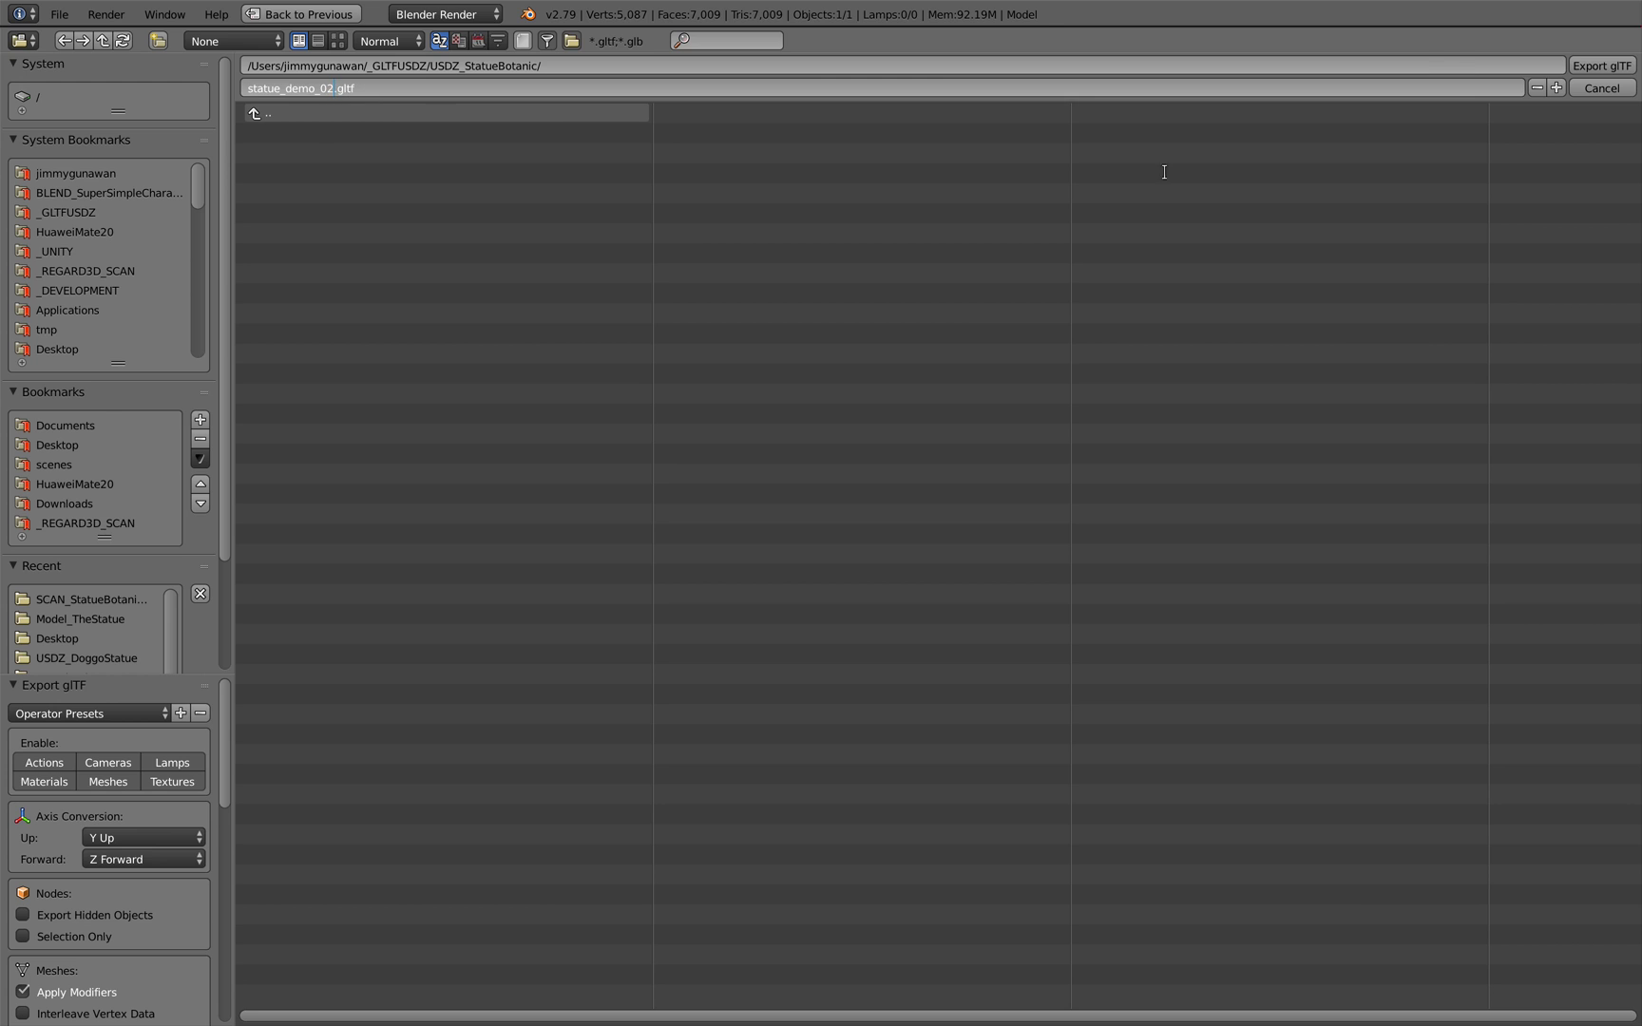
{"action": "left_click", "coordinate": [1588, 65]}
{"action": "left_click", "coordinate": [1588, 64]}
- Switch to Finder, enlarge its window, and open the Source folder of gltf2usd-master-4 within _GLTFUSDZ
{"action": "key", "text": "ctrl+Left"}
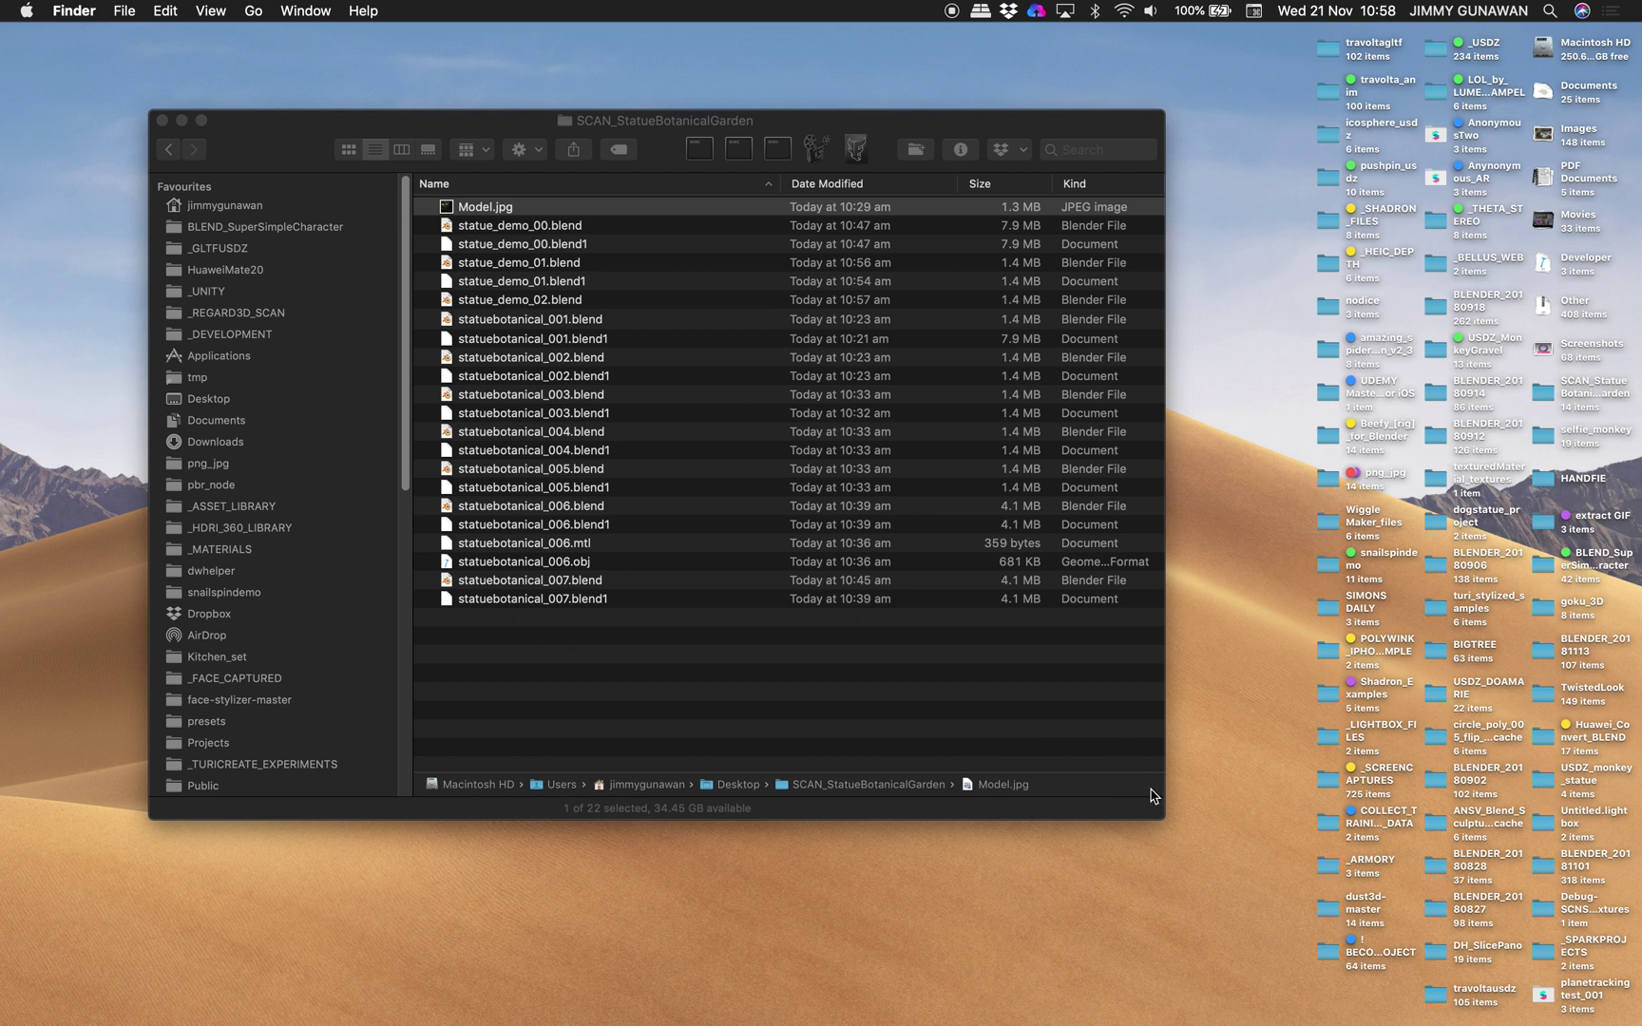
{"action": "left_click_drag", "start_coordinate": [1167, 820], "coordinate": [1225, 912]}
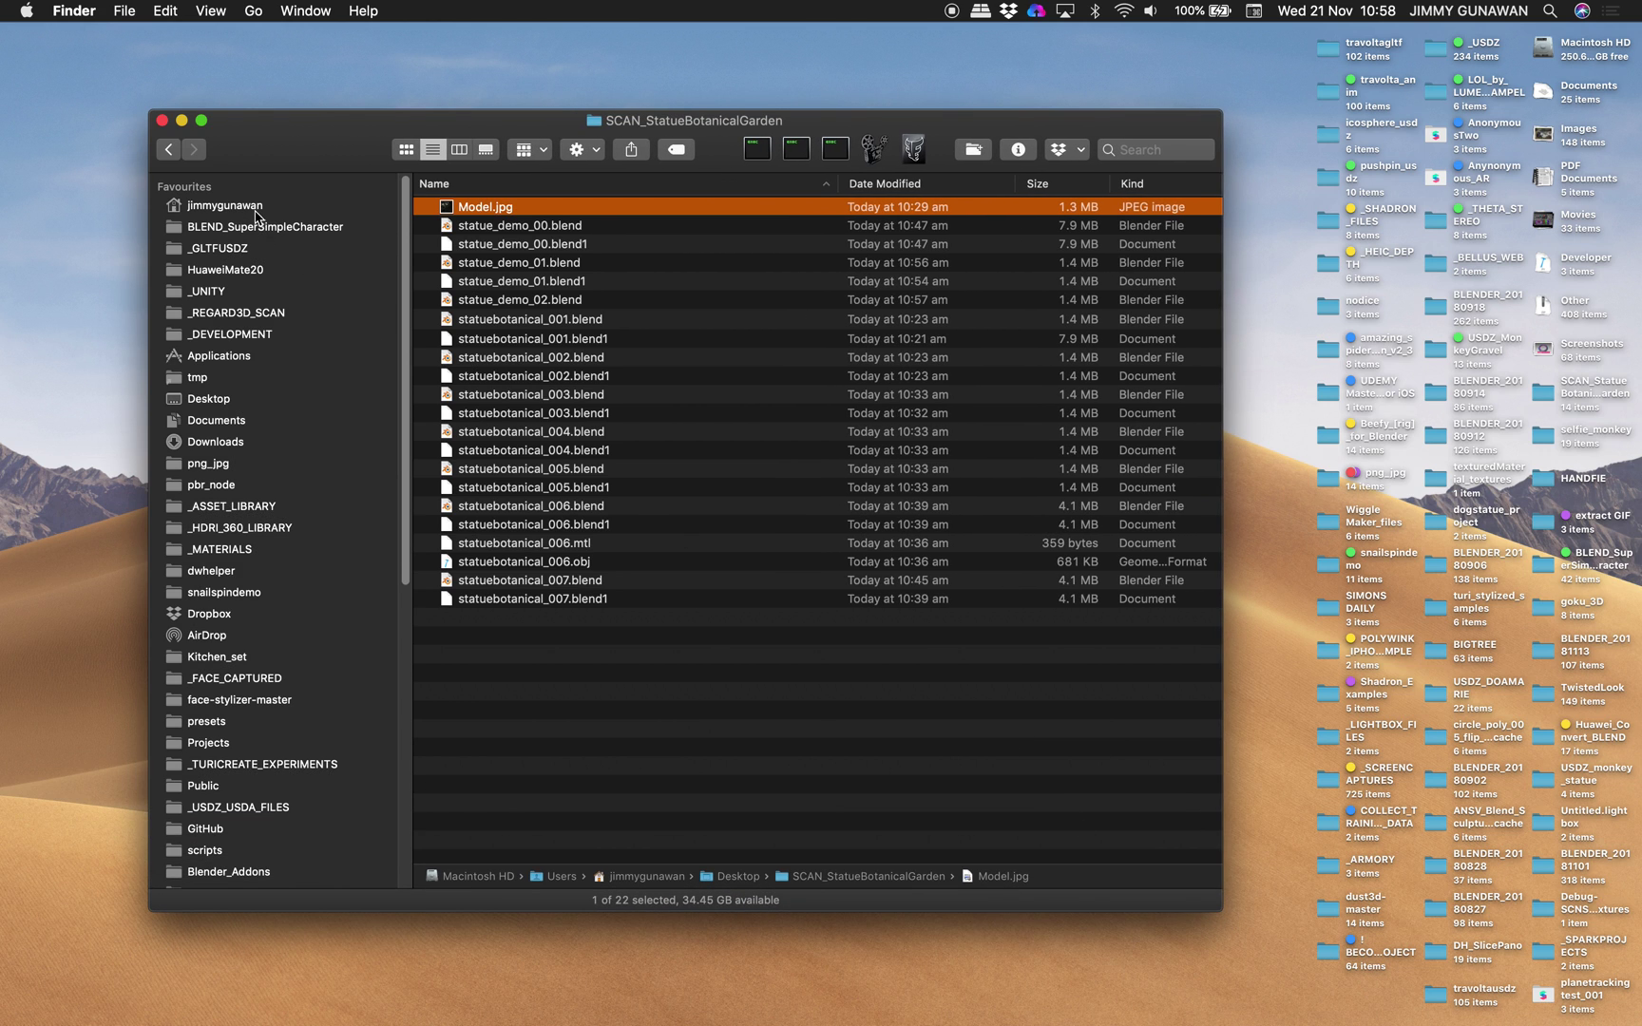
{"action": "left_click", "coordinate": [224, 206]}
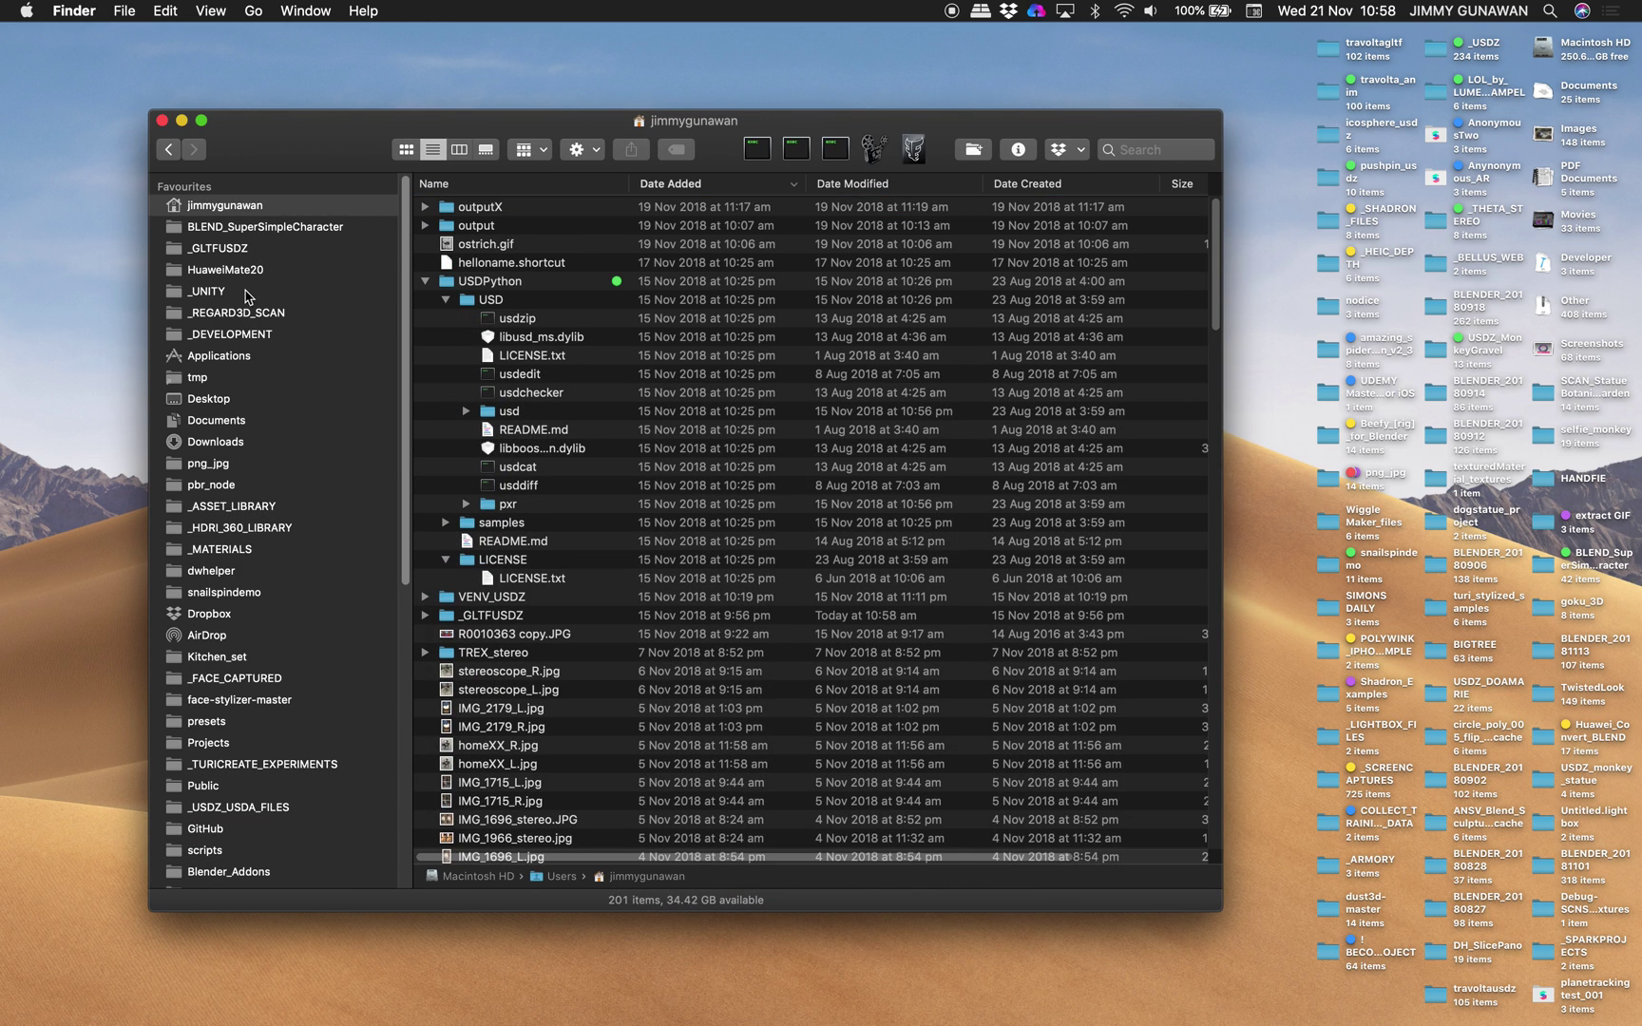
{"action": "left_click", "coordinate": [244, 253]}
{"action": "double_click", "coordinate": [473, 228]}
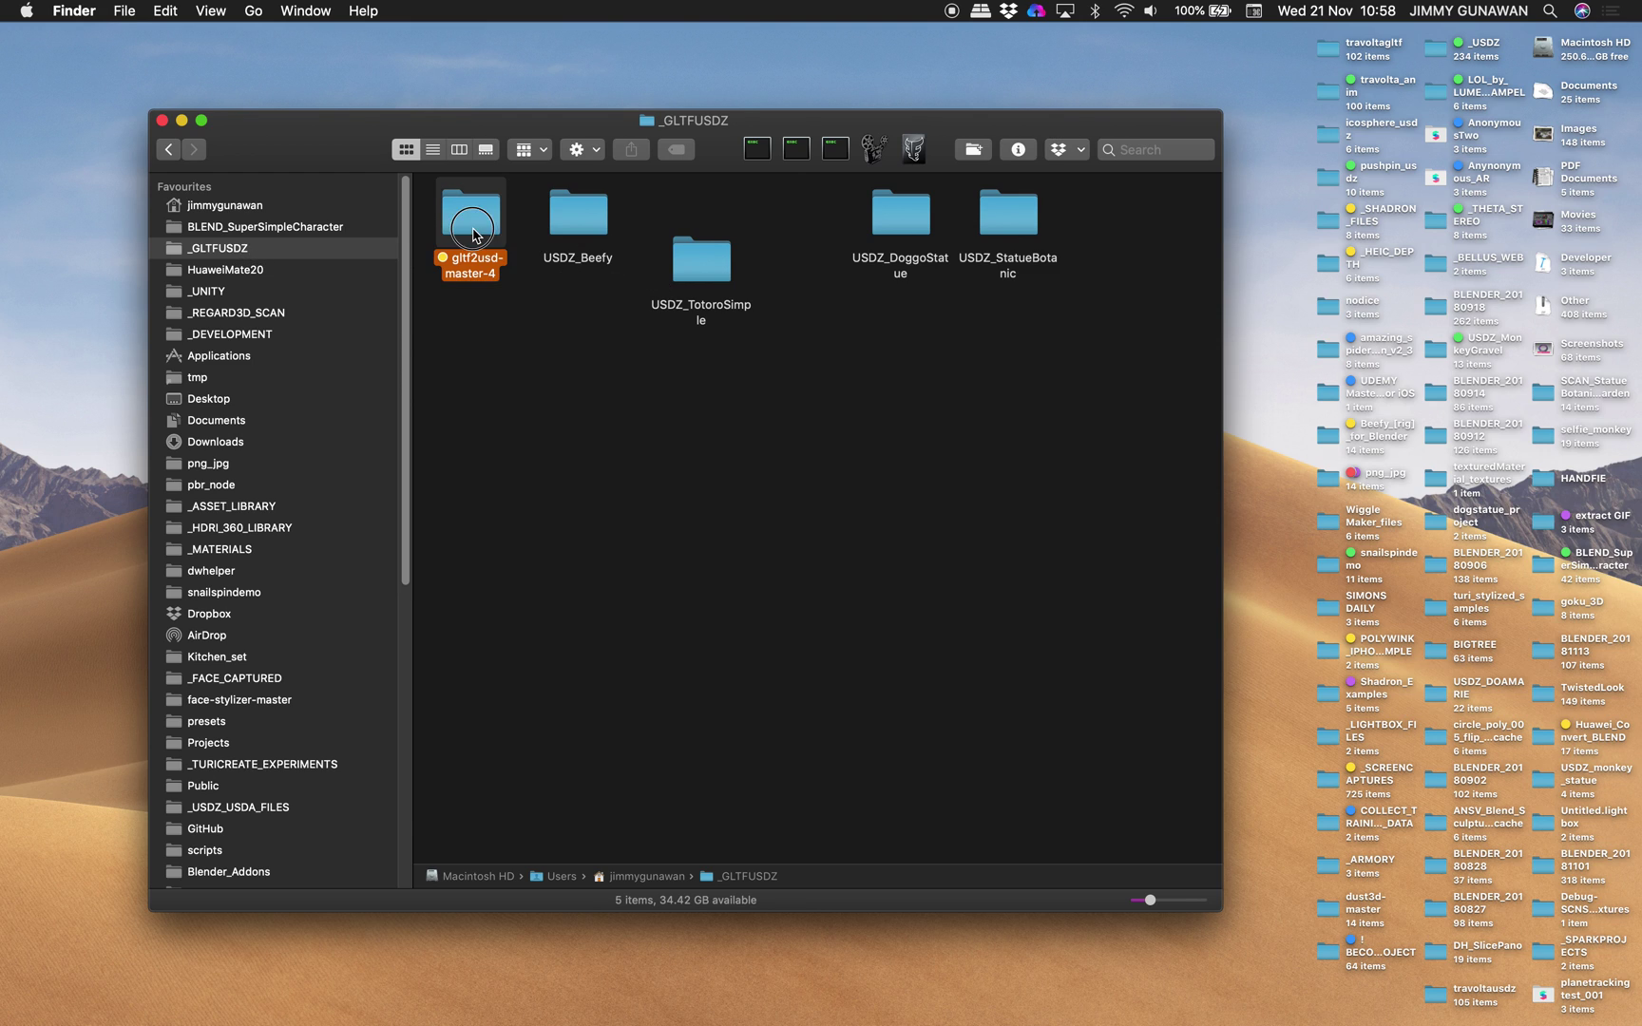
{"action": "double_click", "coordinate": [890, 228]}
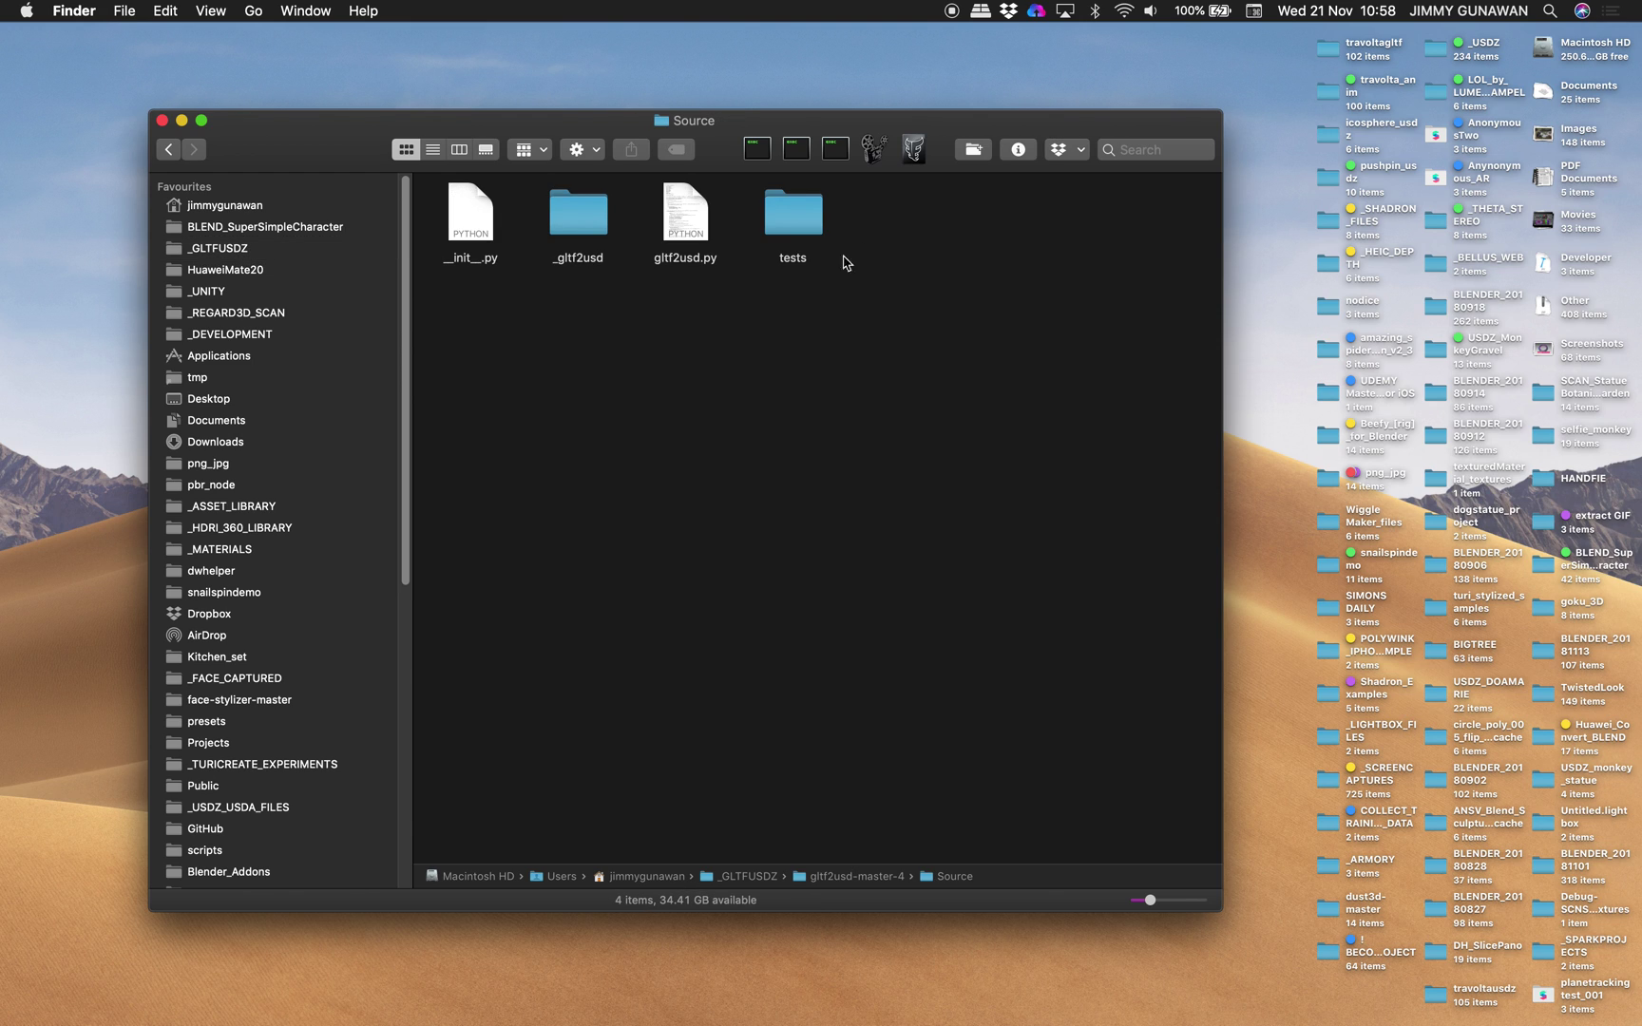
- Copy __init__.py, the _gltf2usd folder and gltf2usd.py from Source into the USDZ_StatueBotanic folder within _GLTFUSDZ
{"action": "left_click_drag", "start_coordinate": [718, 302], "coordinate": [439, 180]}
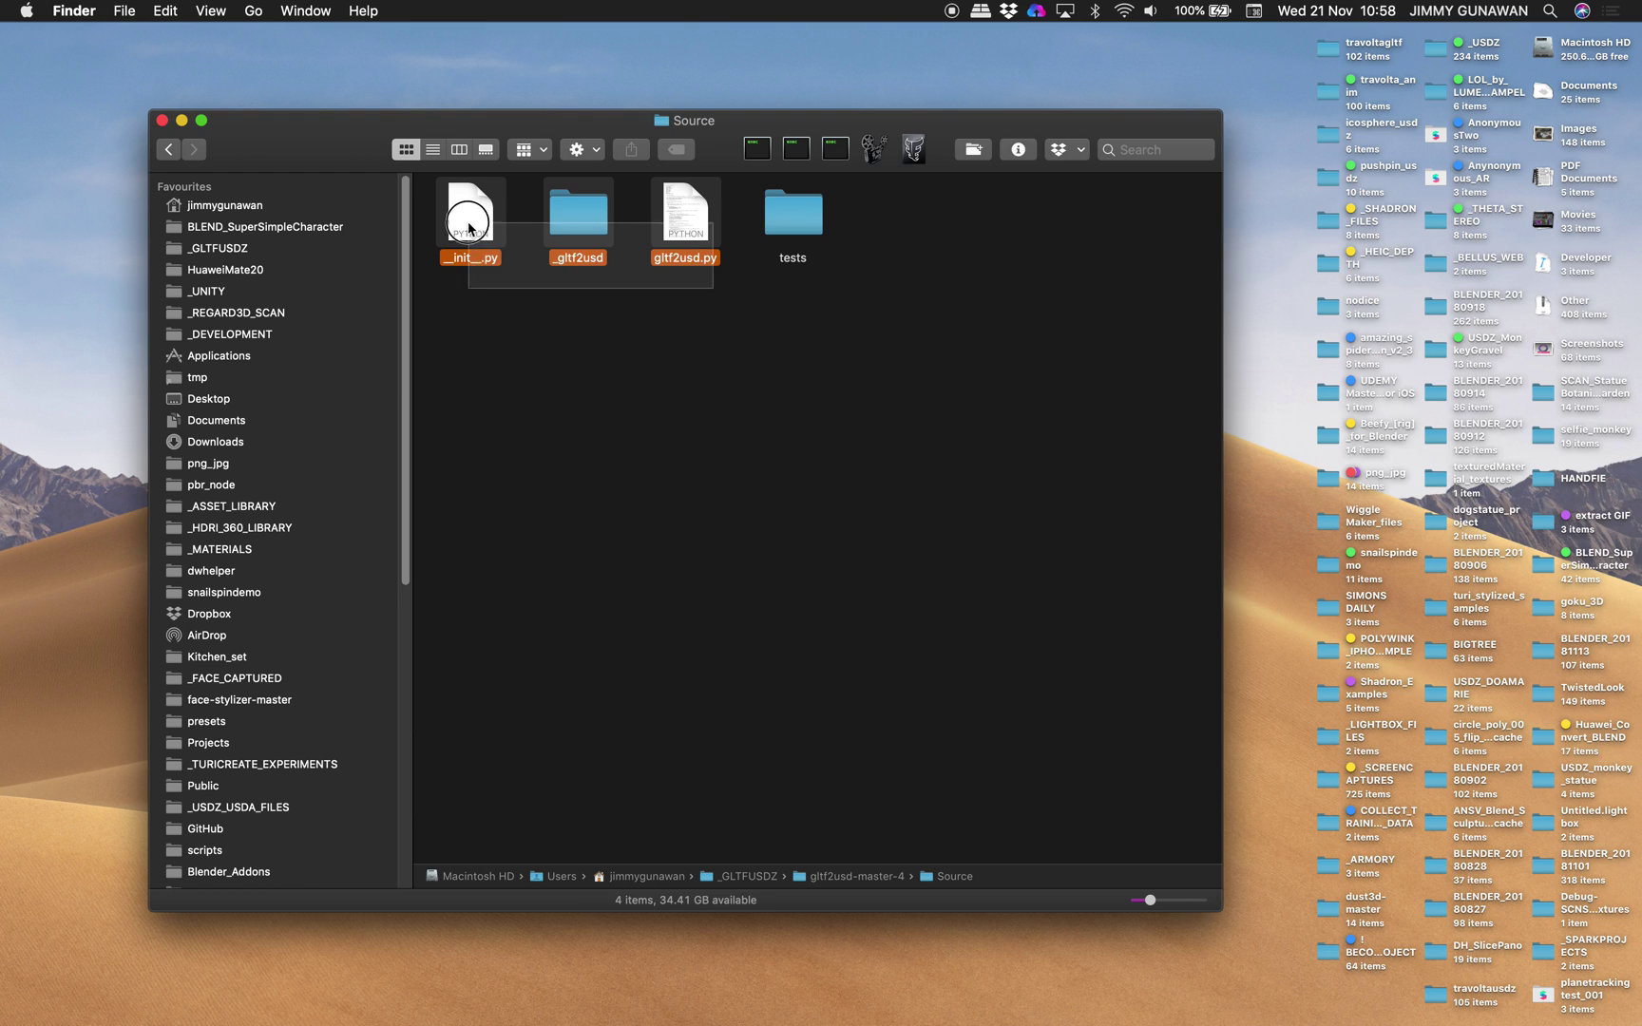
{"action": "key", "text": "super+c"}
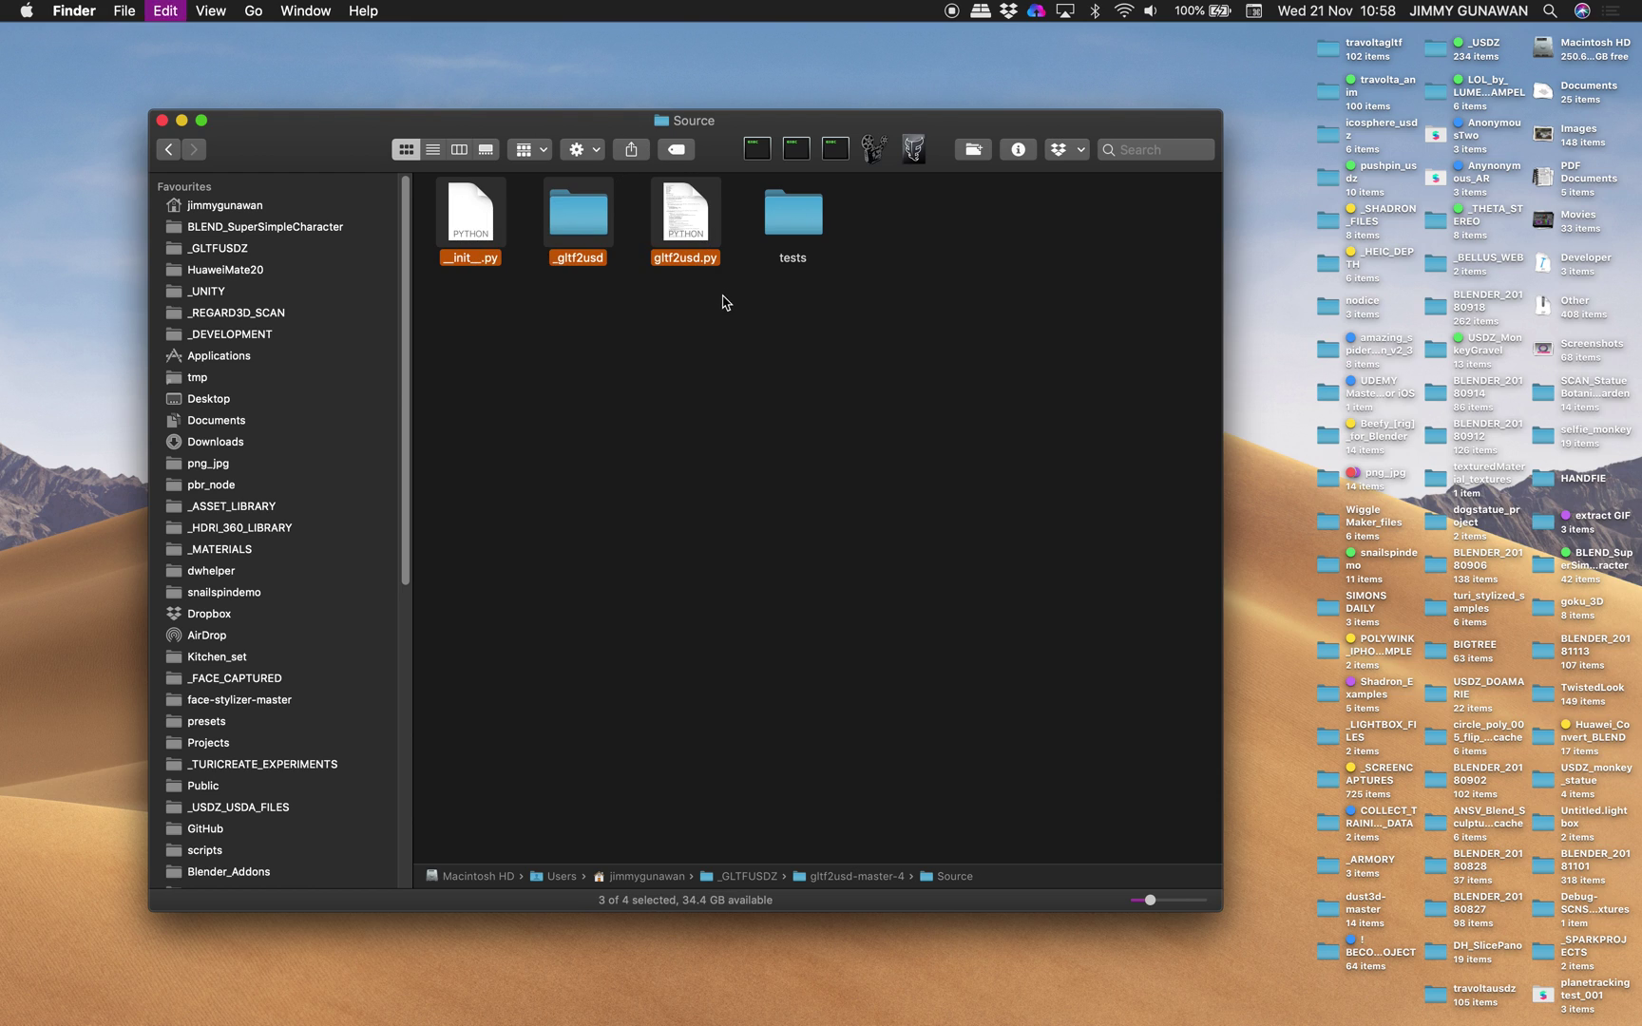
{"action": "left_click", "coordinate": [173, 151]}
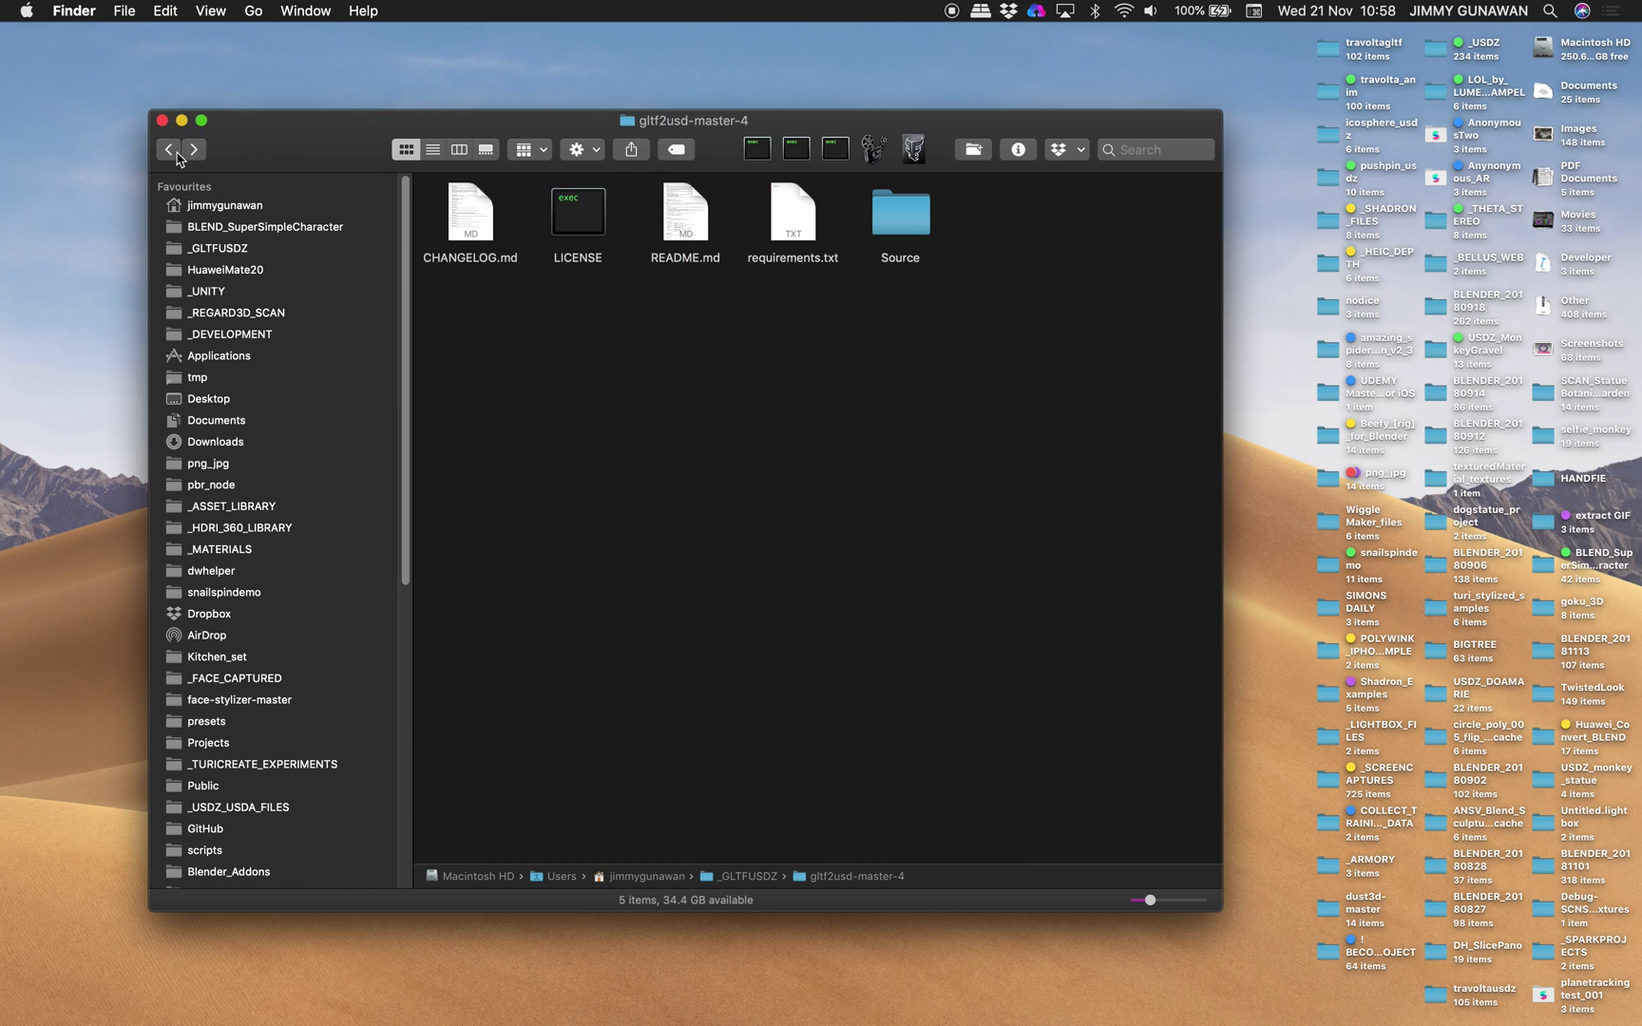
{"action": "left_click", "coordinate": [242, 253]}
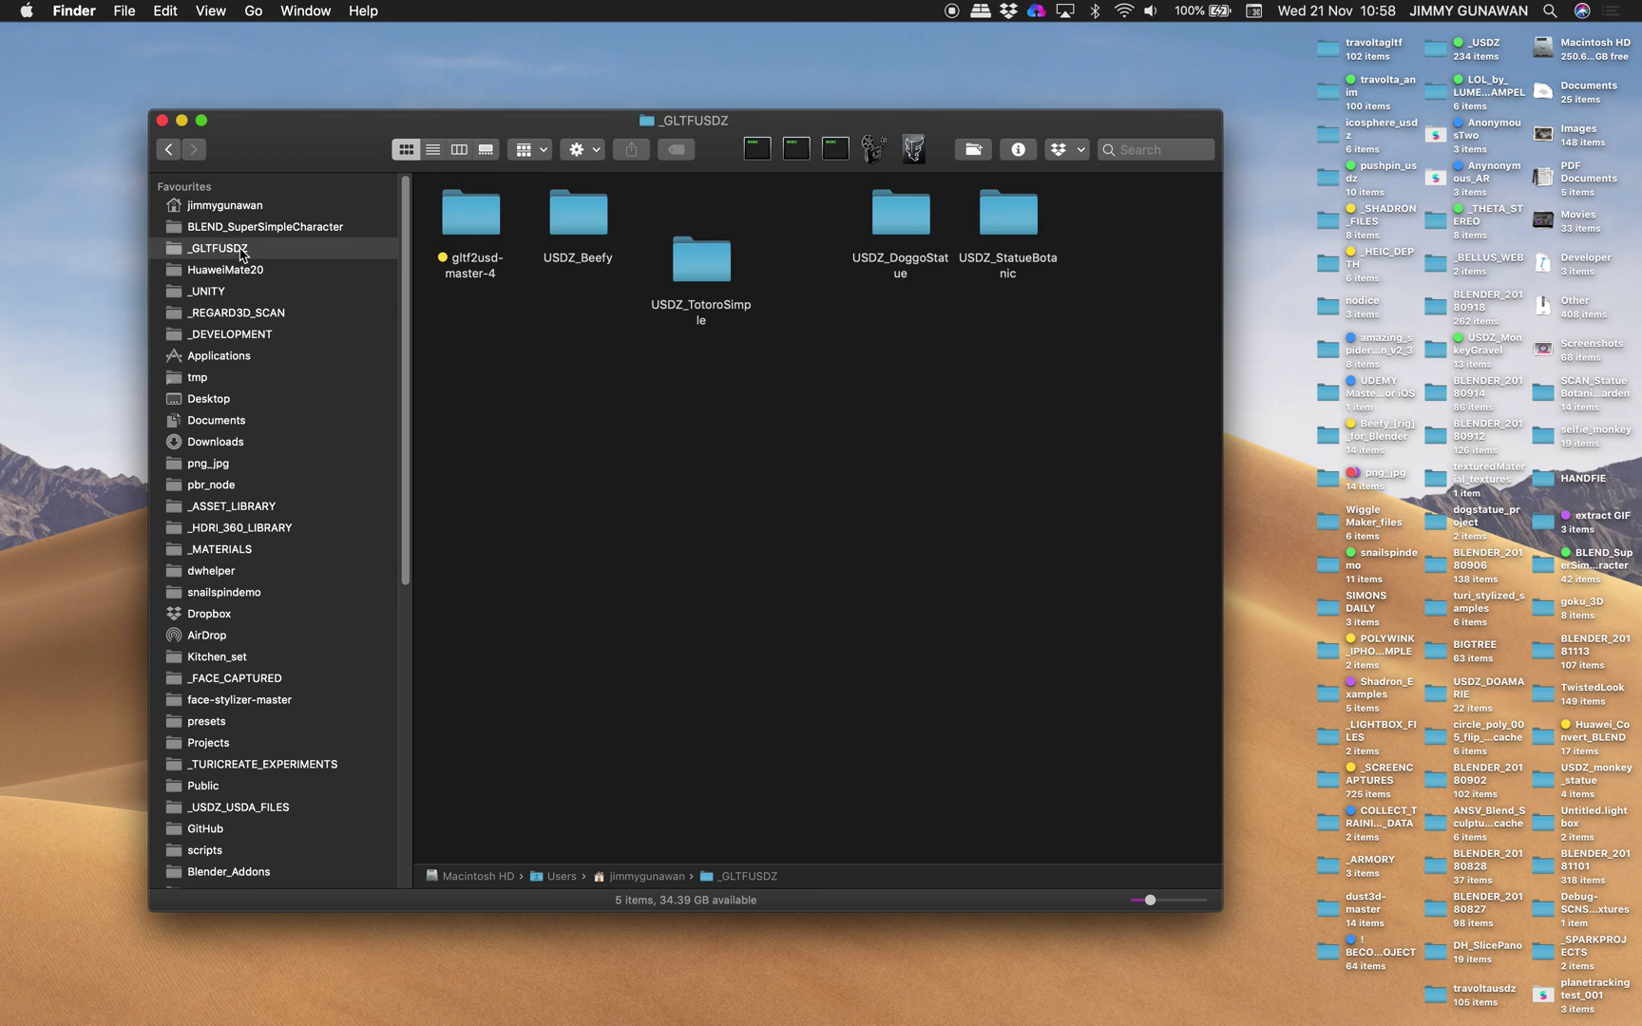
{"action": "double_click", "coordinate": [1006, 232]}
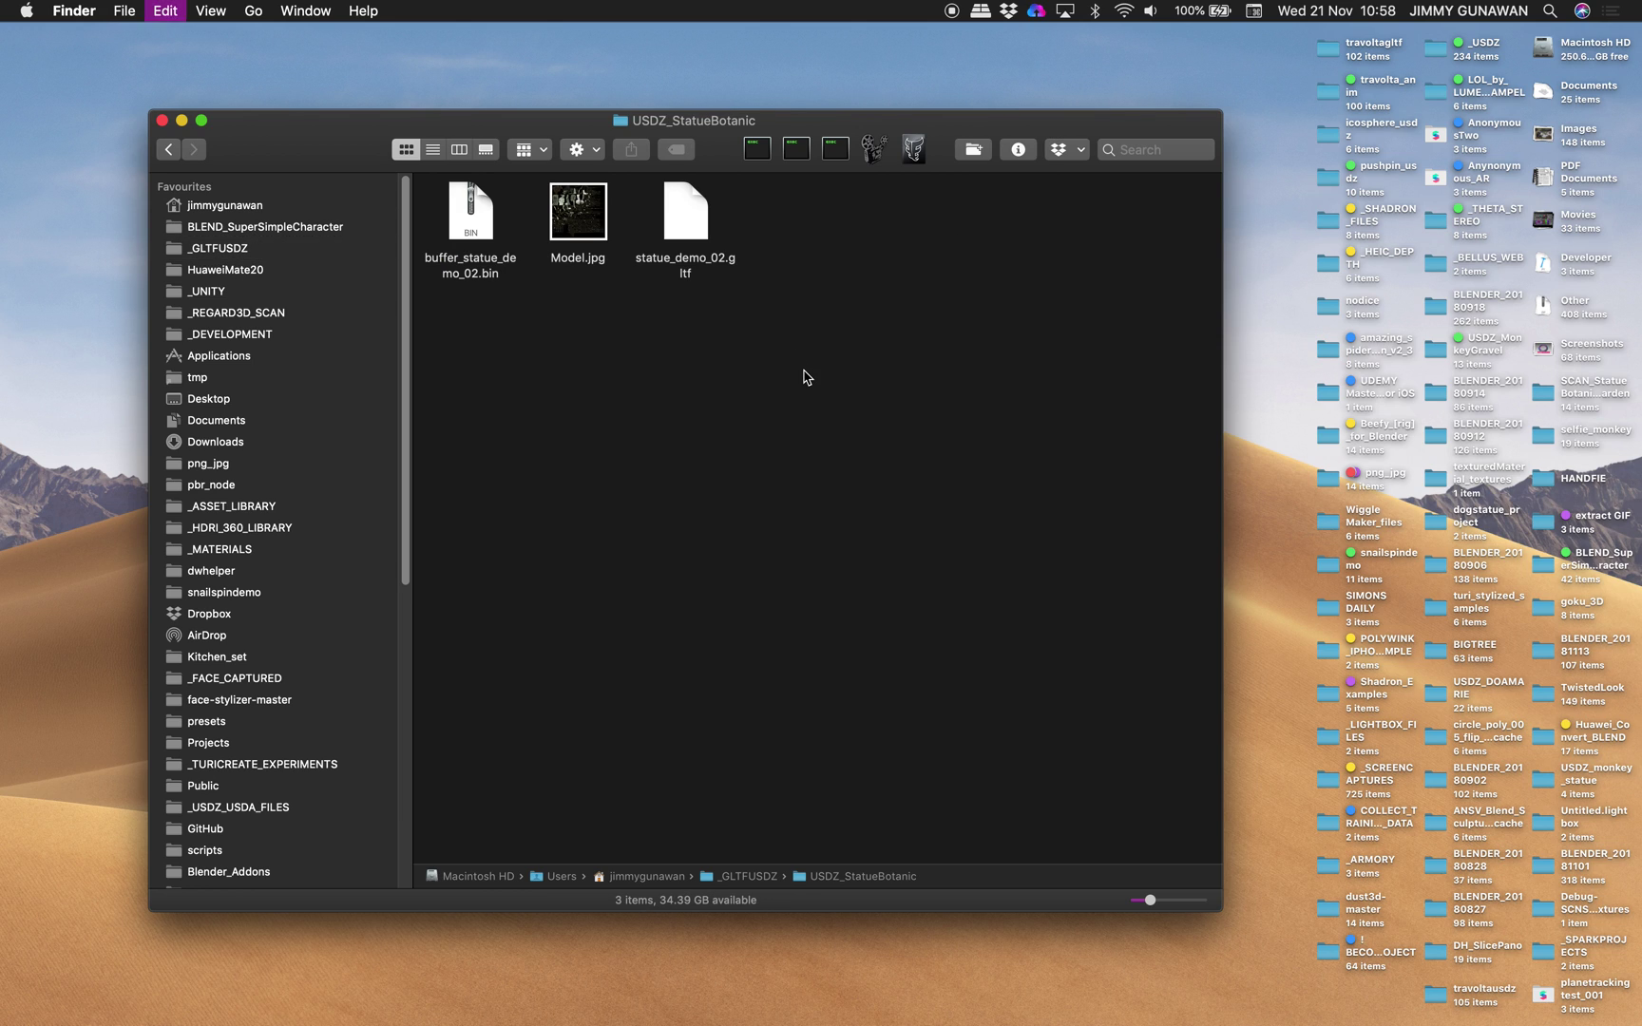
- Group statue_demo_02.gltf, buffer_statue_demo_02.bin and Model.jpg together in the folder, apart from the copied converter files
{"action": "left_click_drag", "start_coordinate": [669, 237], "coordinate": [578, 407]}
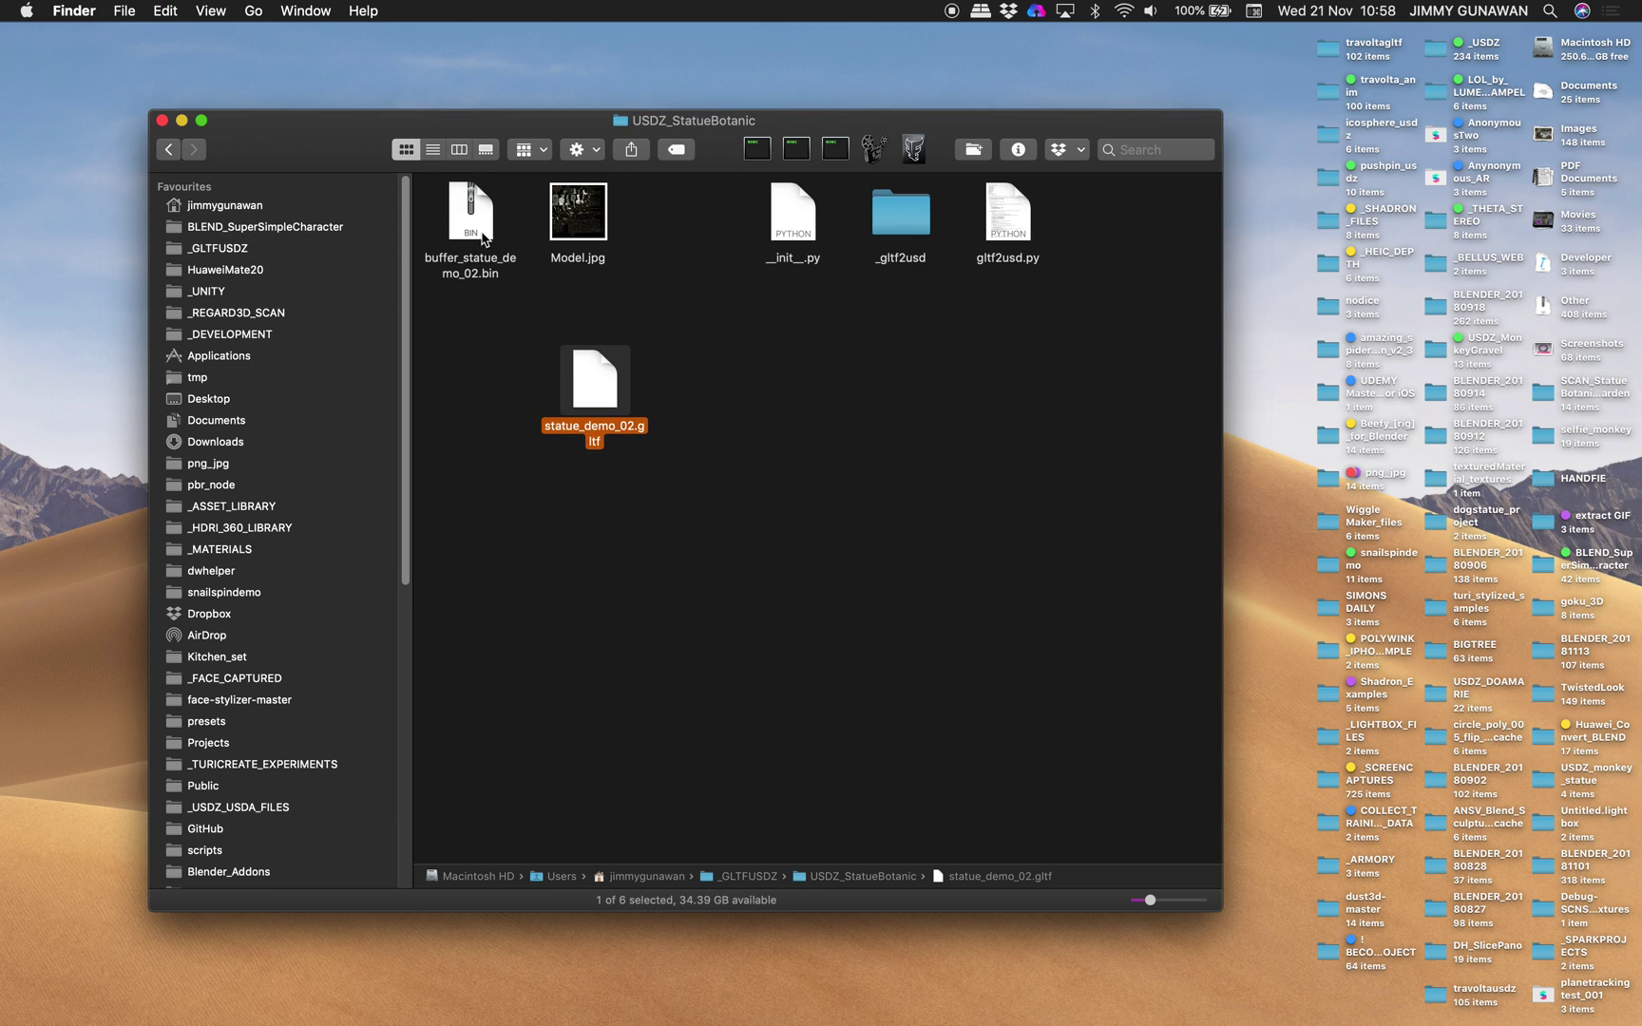
{"action": "left_click_drag", "start_coordinate": [481, 232], "coordinate": [500, 304]}
{"action": "left_click", "coordinate": [586, 249]}
{"action": "left_click_drag", "start_coordinate": [585, 249], "coordinate": [590, 311]}
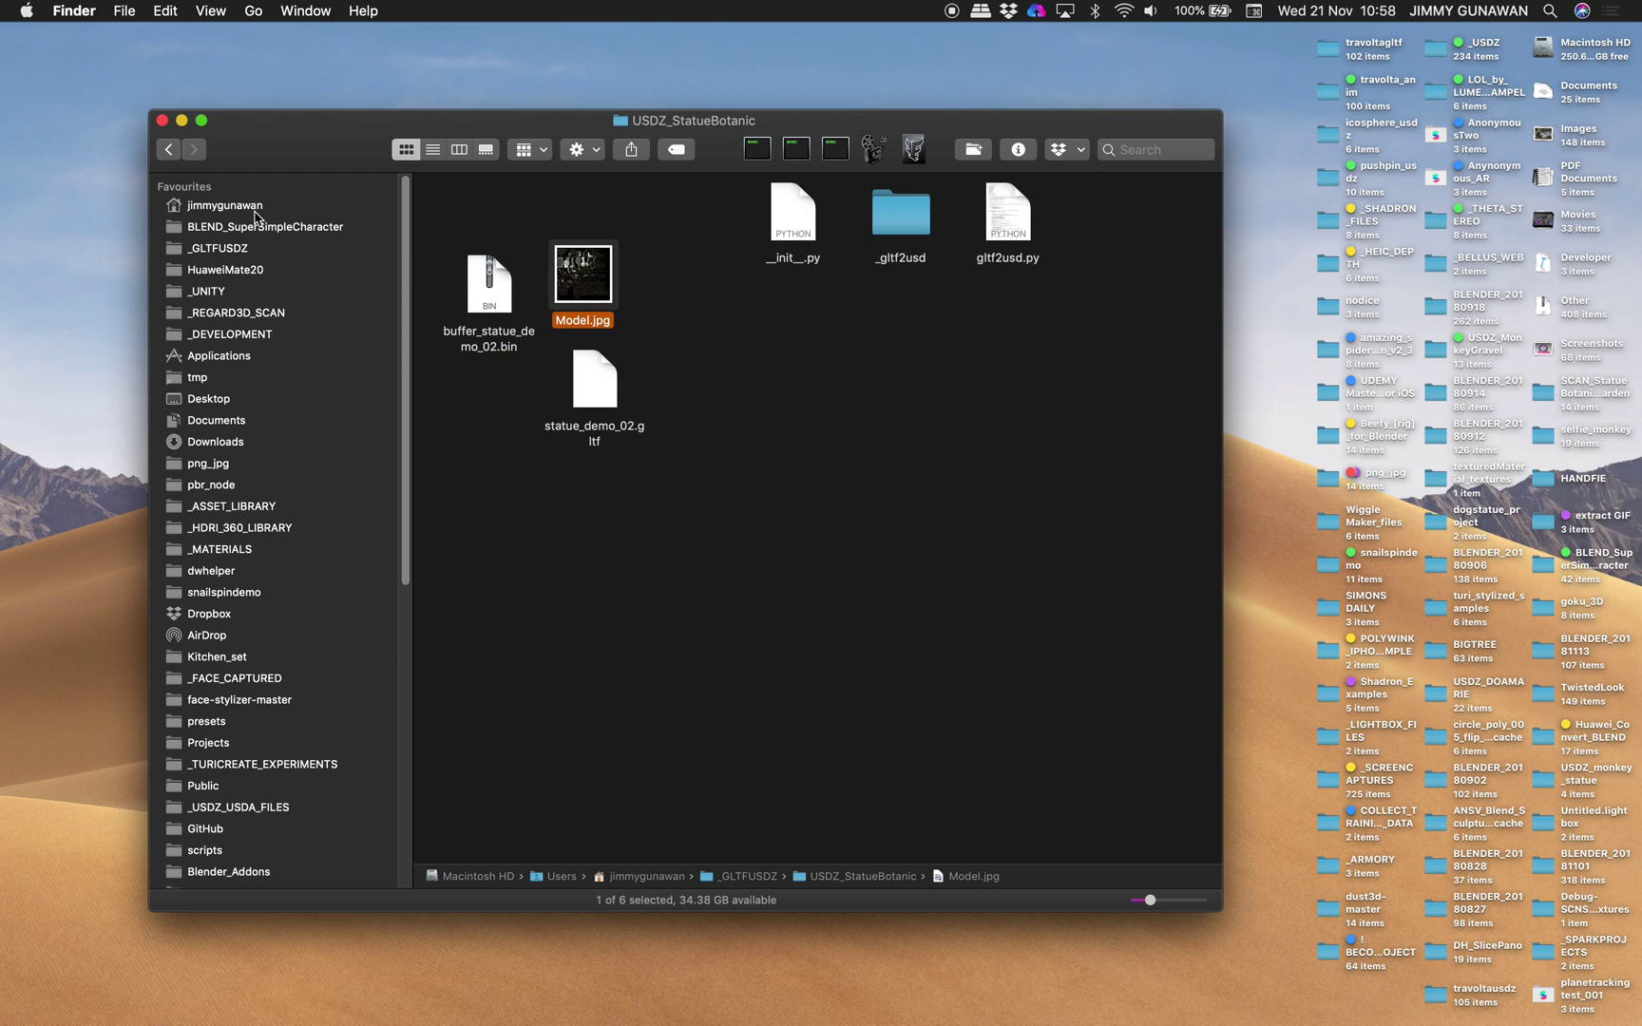
- Open a new Terminal at the USDZ_StatueBotanic folder within _GLTFUSDZ and enlarge its window and text
{"action": "left_click", "coordinate": [218, 249]}
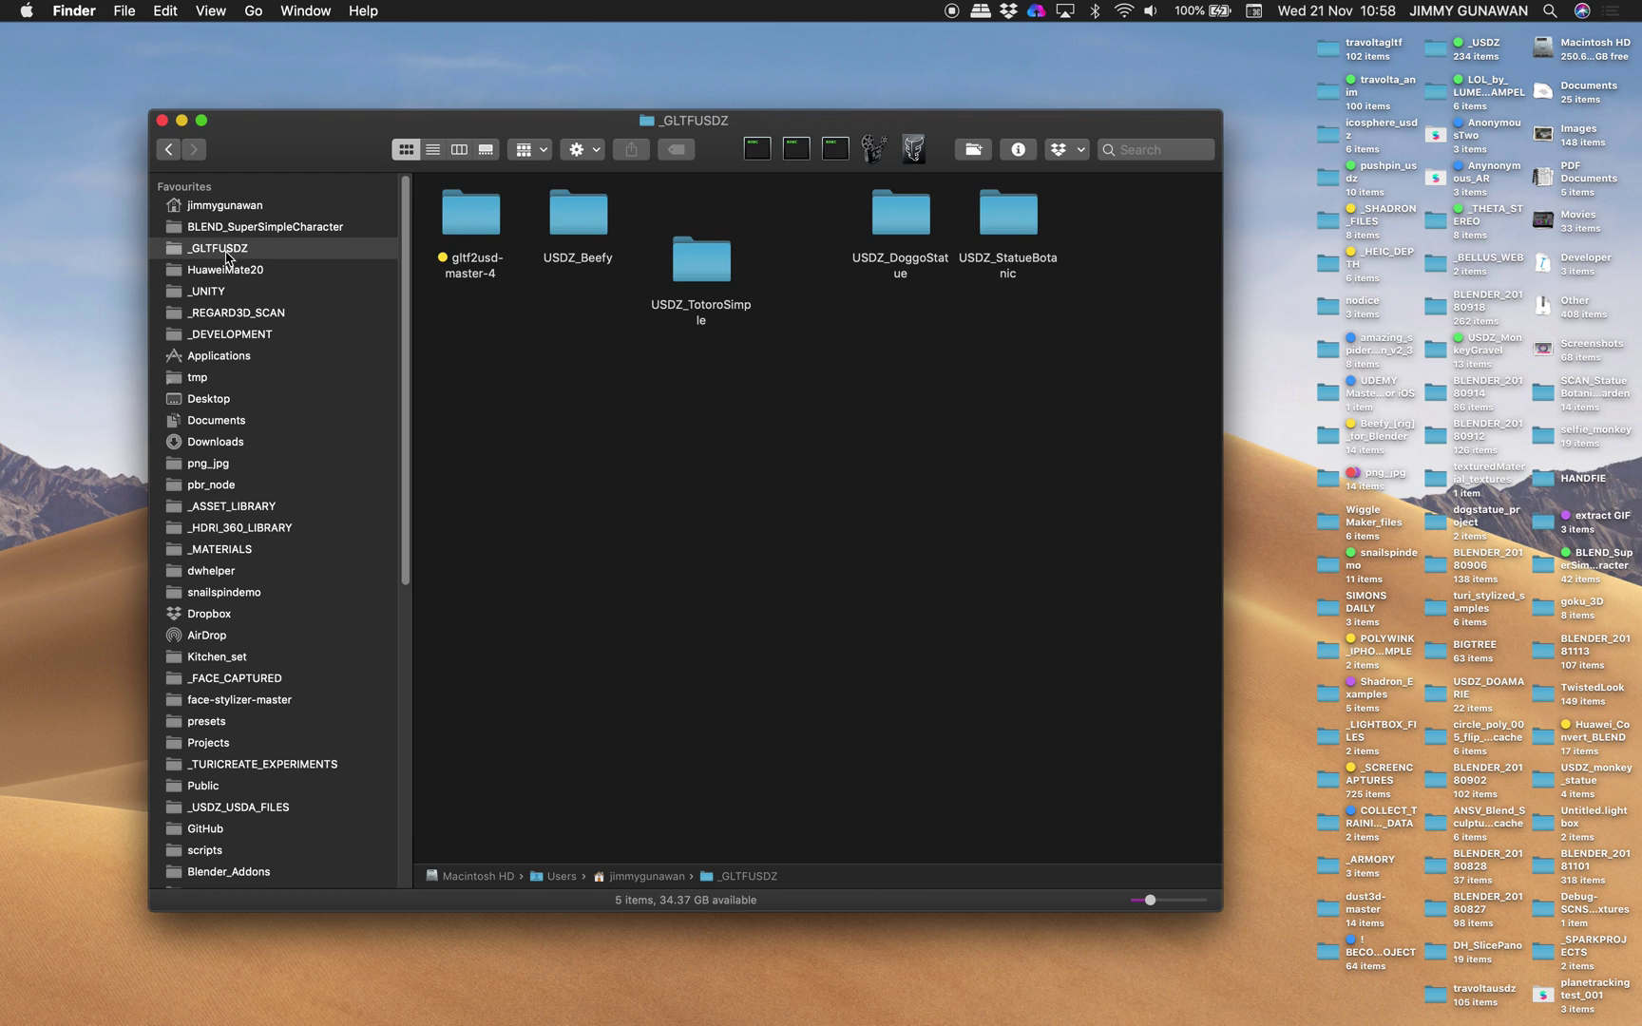
{"action": "double_click", "coordinate": [1014, 221]}
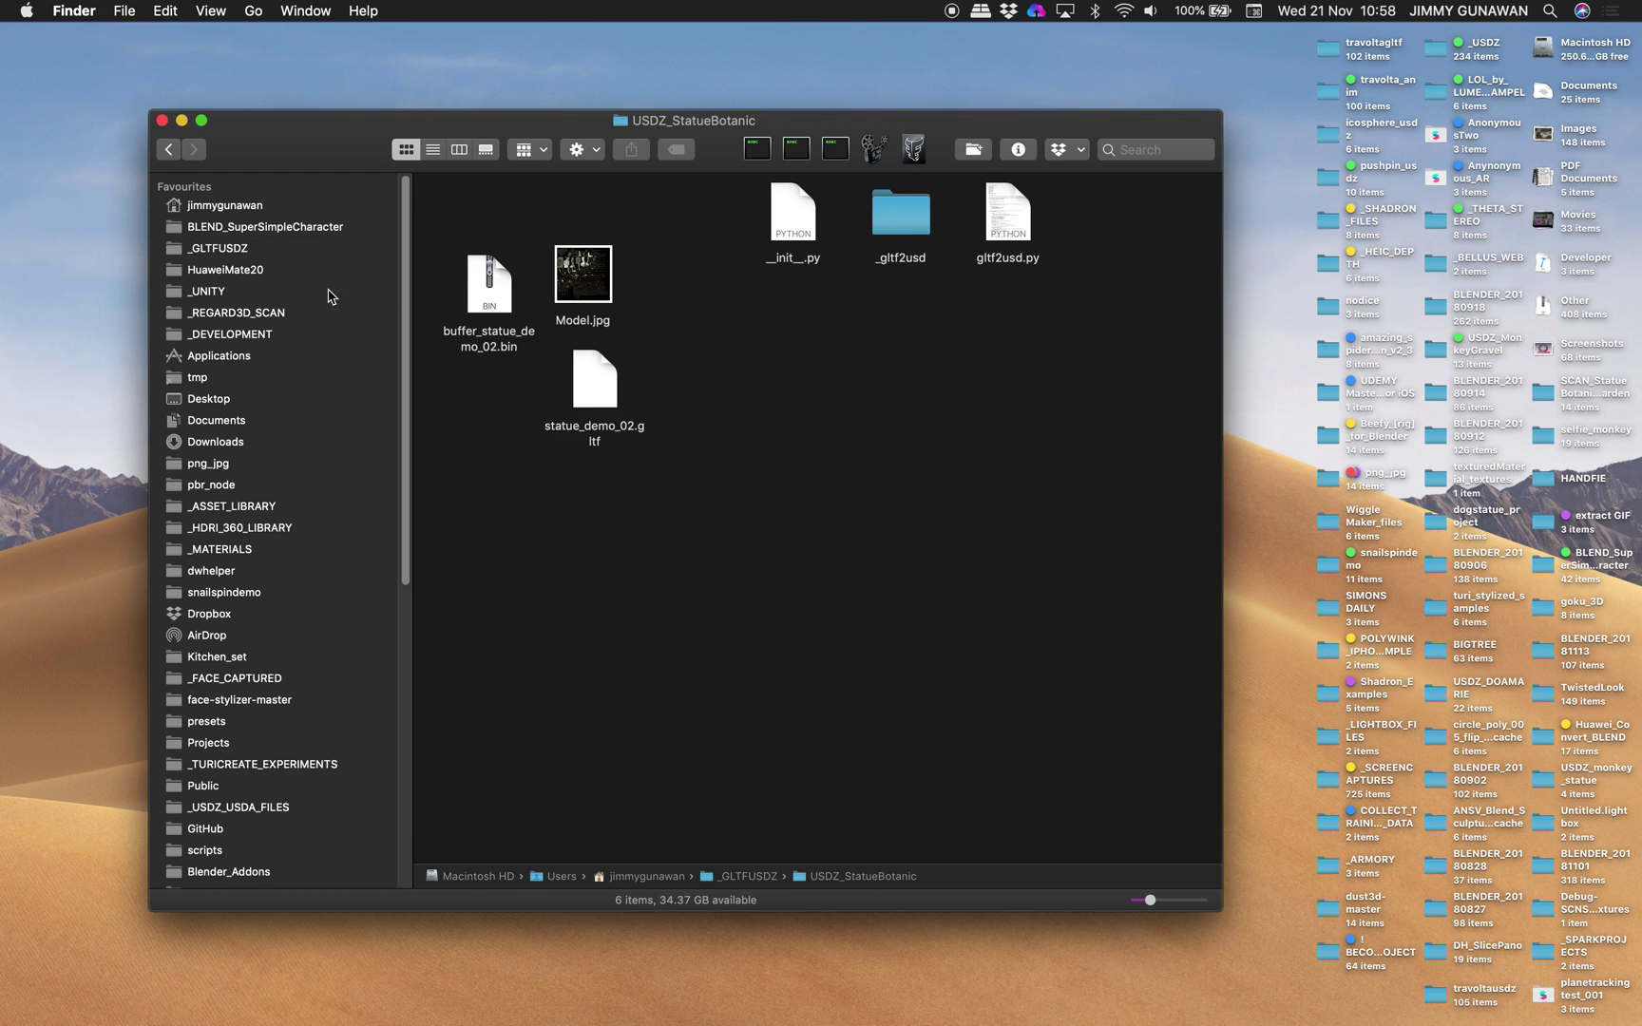
{"action": "left_click", "coordinate": [241, 253]}
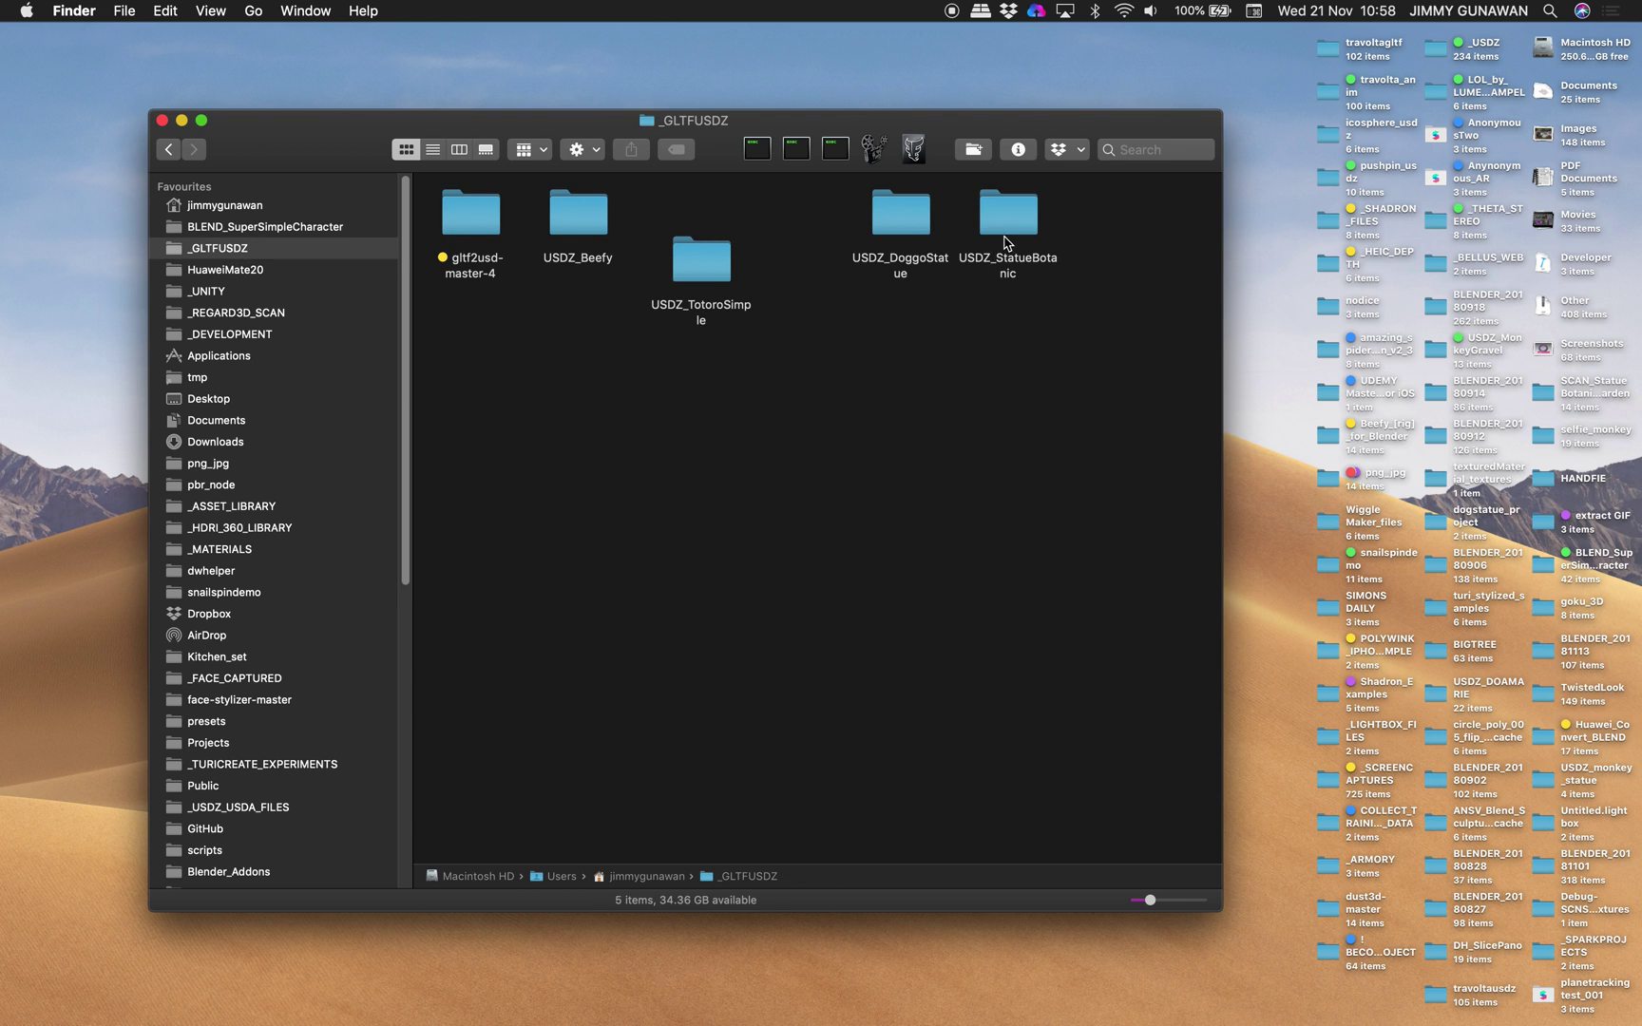
{"action": "left_click_drag", "start_coordinate": [1007, 243], "coordinate": [1044, 256]}
{"action": "right_click", "coordinate": [1046, 258]}
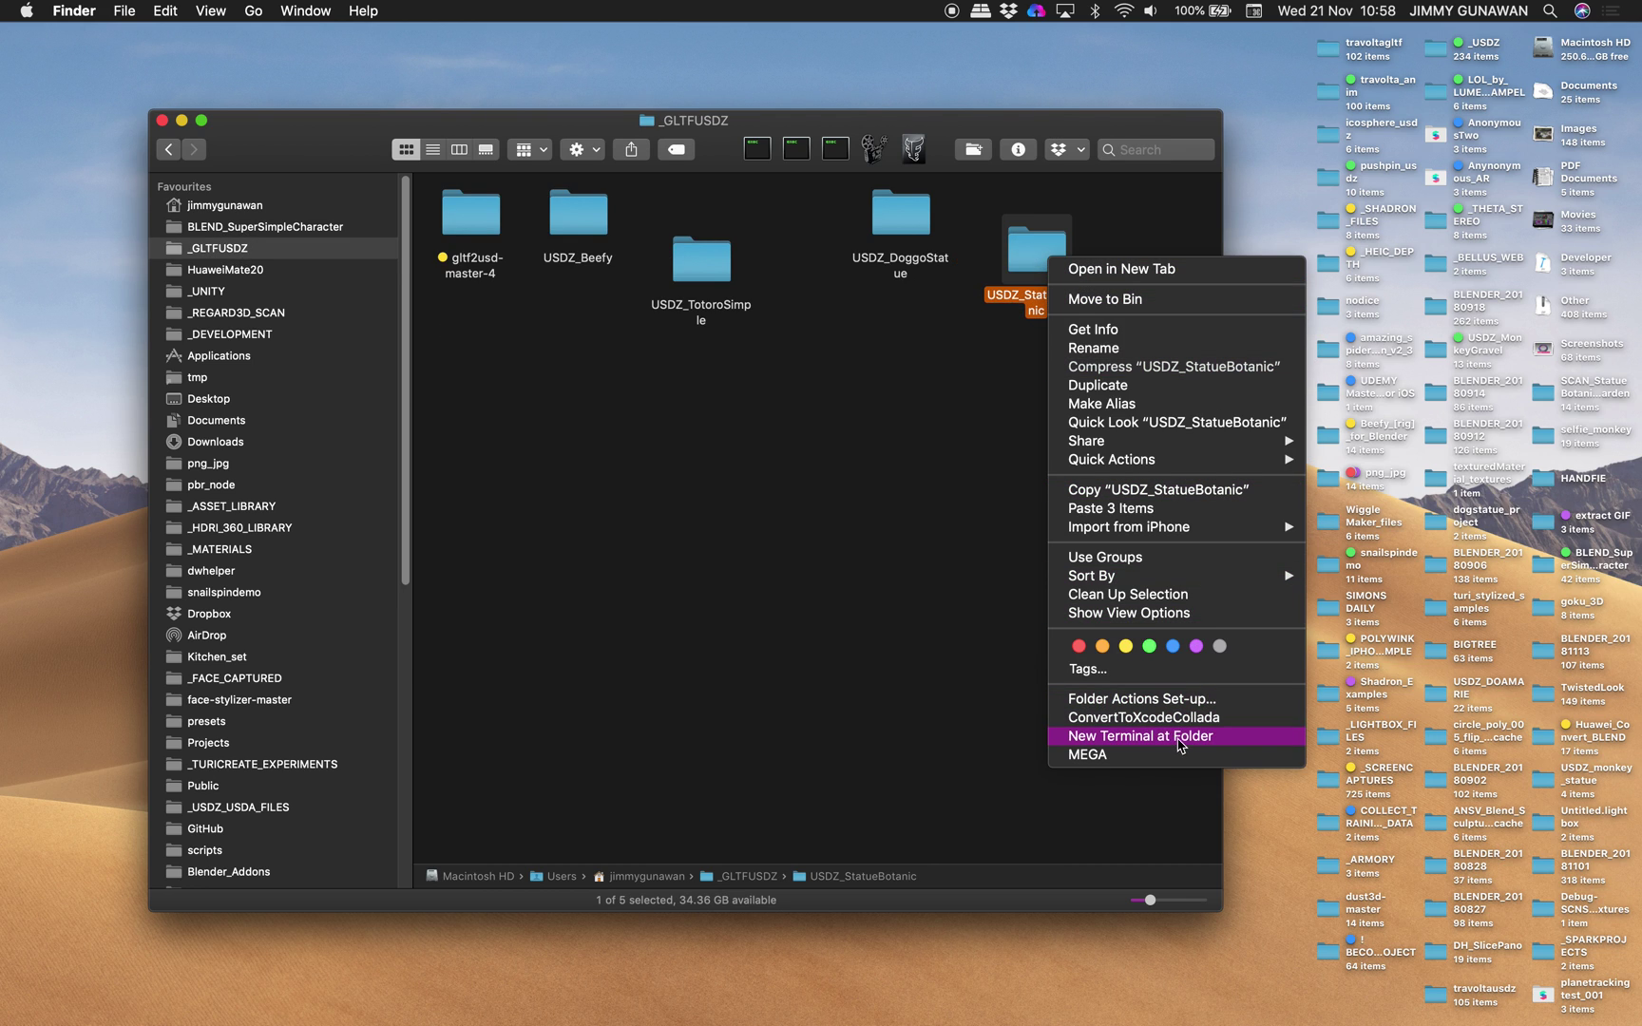
{"action": "left_click", "coordinate": [1140, 736]}
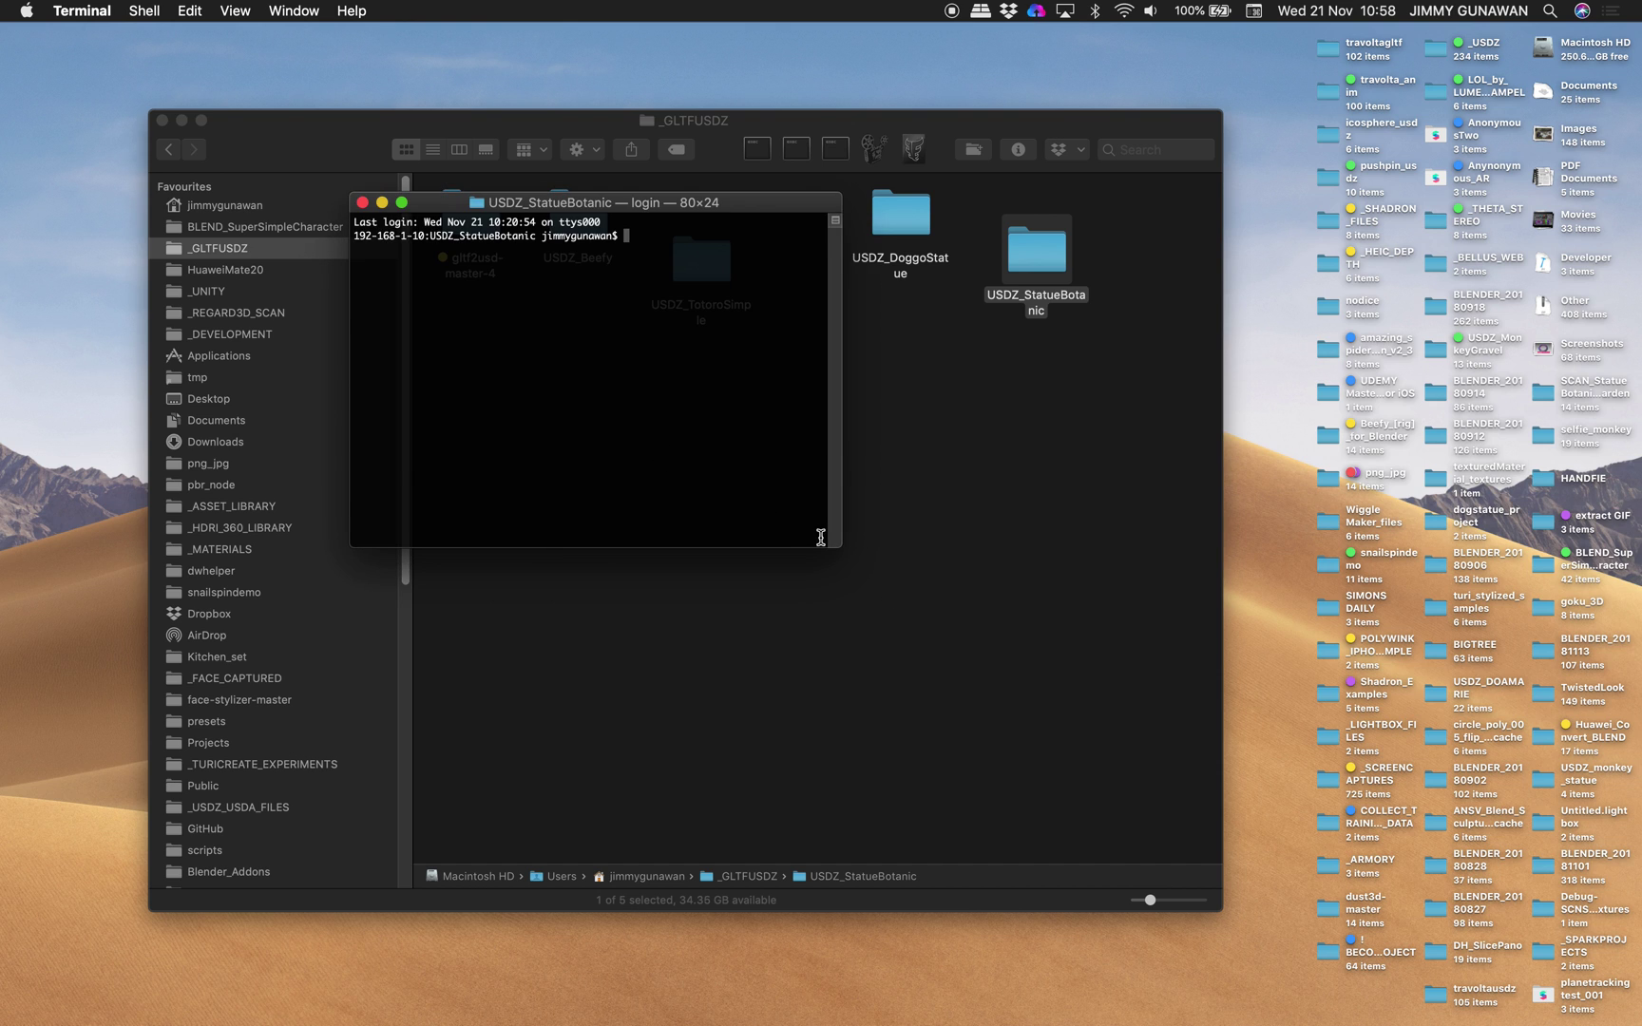
{"action": "left_click_drag", "start_coordinate": [832, 546], "coordinate": [1082, 751]}
{"action": "key", "text": "super+plus"}
{"action": "key", "text": "super+plus"}
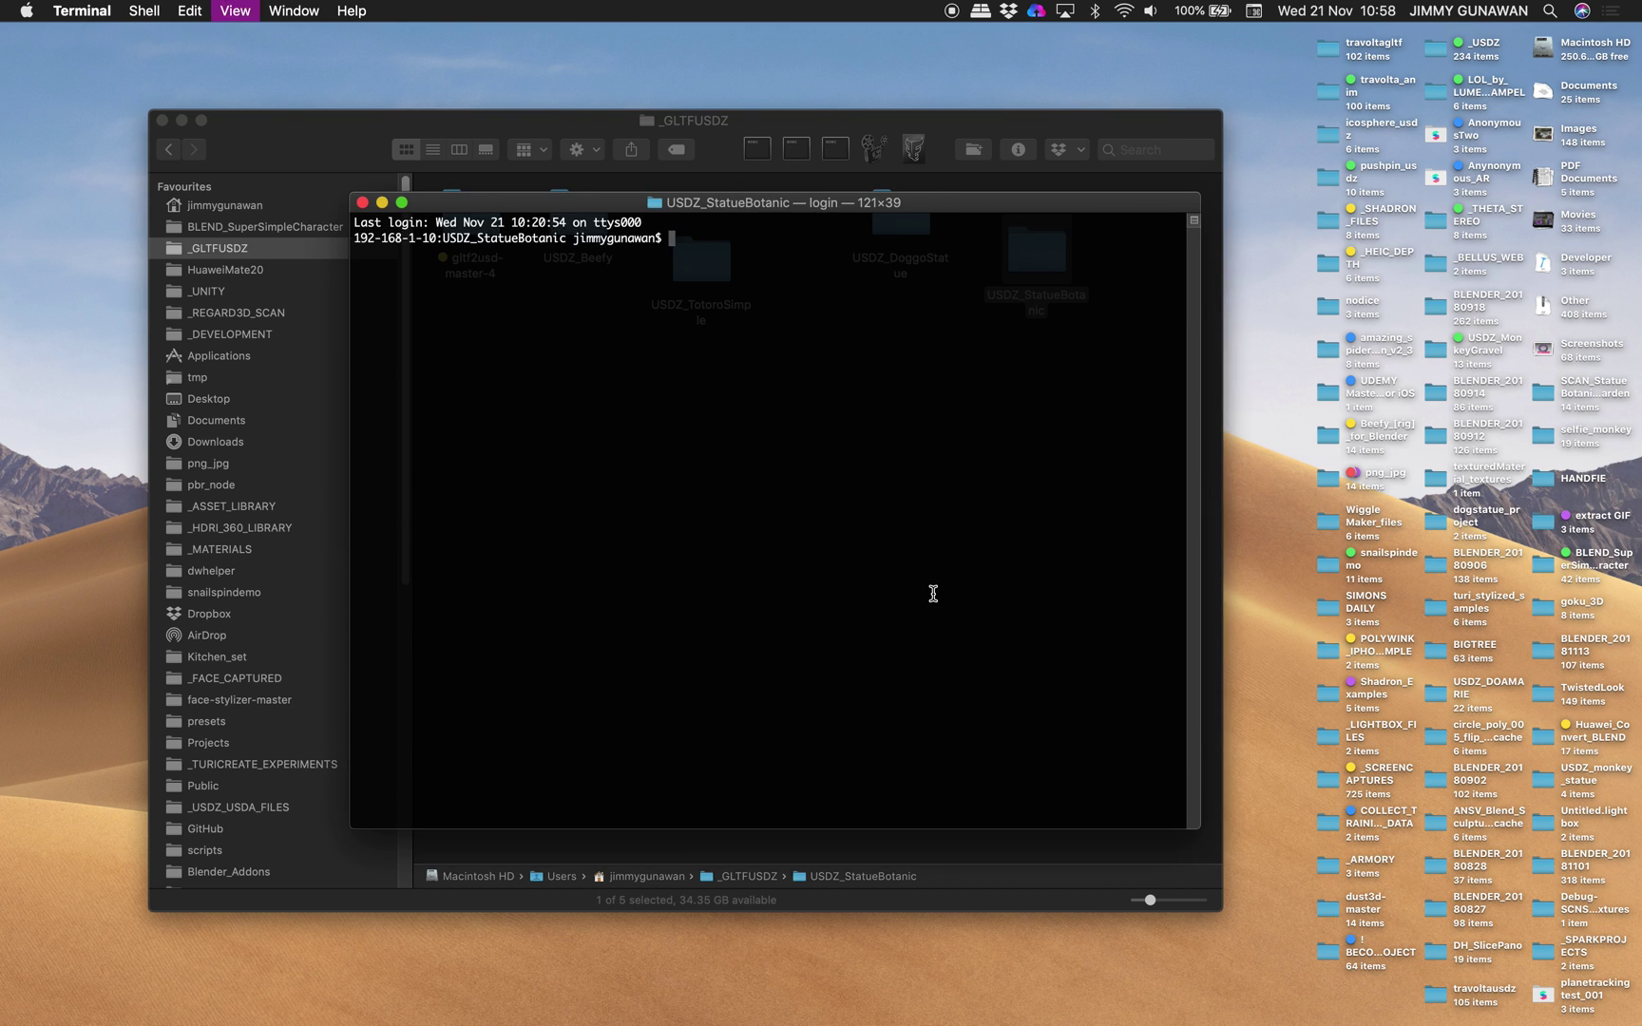
- Close the Finder windows behind the Terminal and reposition the Terminal window on the desktop
{"action": "left_click", "coordinate": [161, 120]}
{"action": "left_click", "coordinate": [361, 179]}
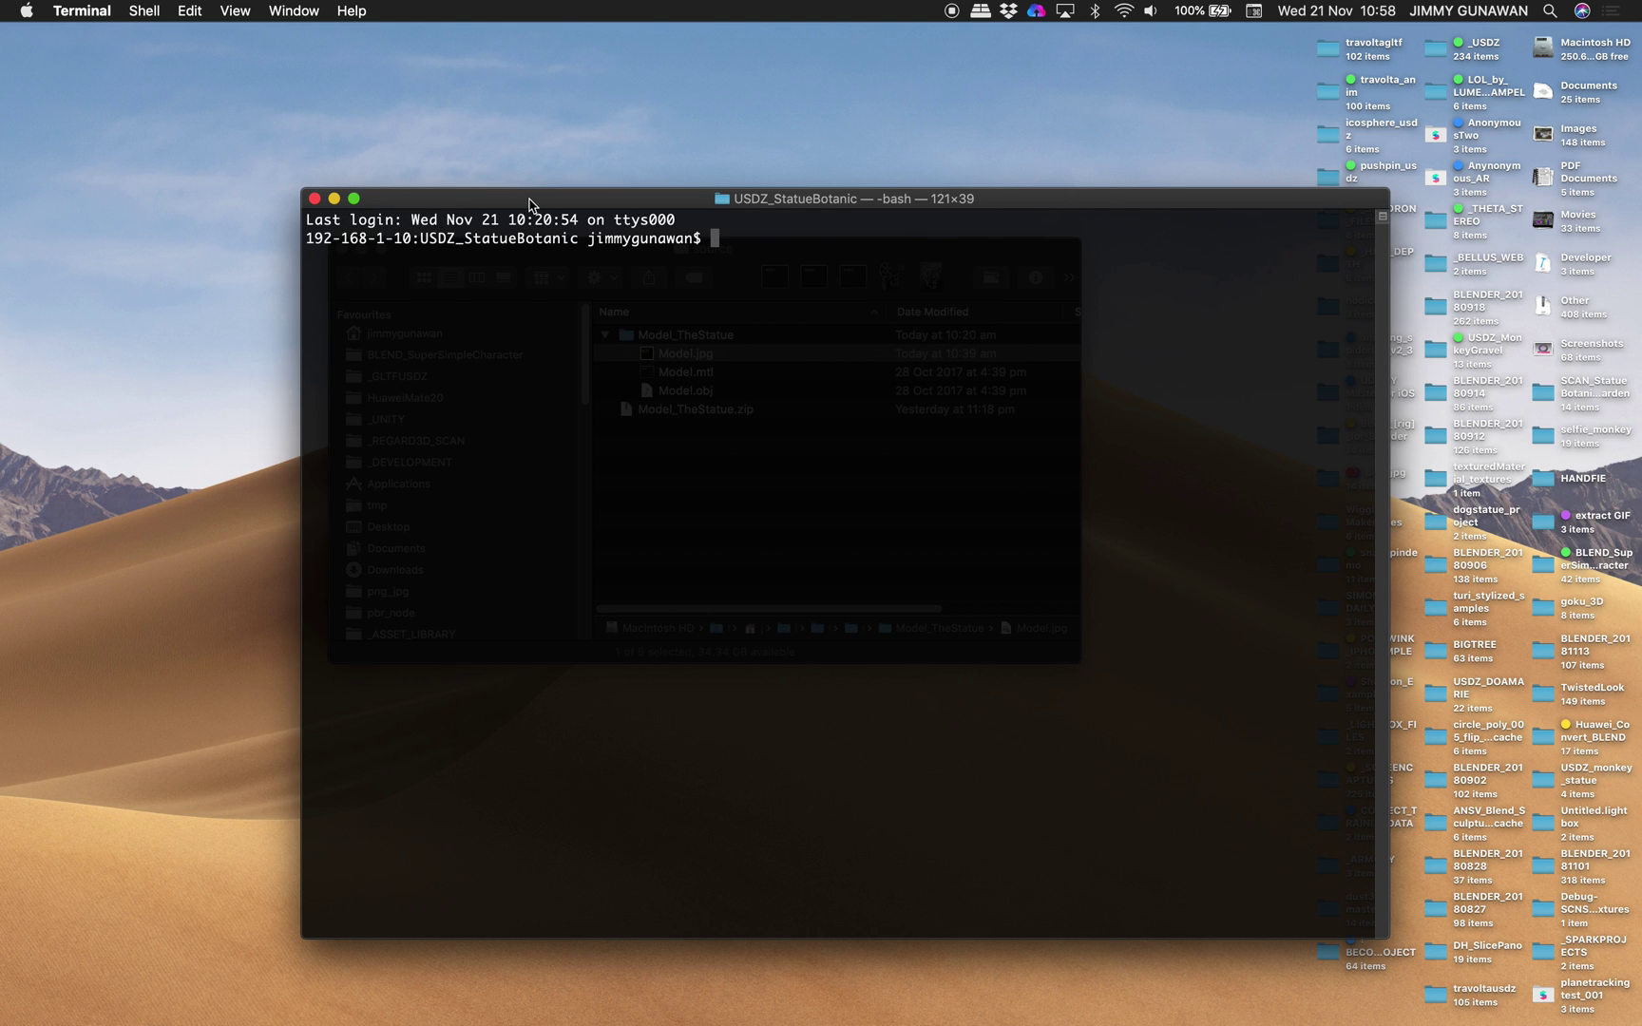
{"action": "left_click_drag", "start_coordinate": [530, 196], "coordinate": [422, 397]}
{"action": "left_click", "coordinate": [362, 249]}
{"action": "left_click_drag", "start_coordinate": [550, 396], "coordinate": [522, 152]}
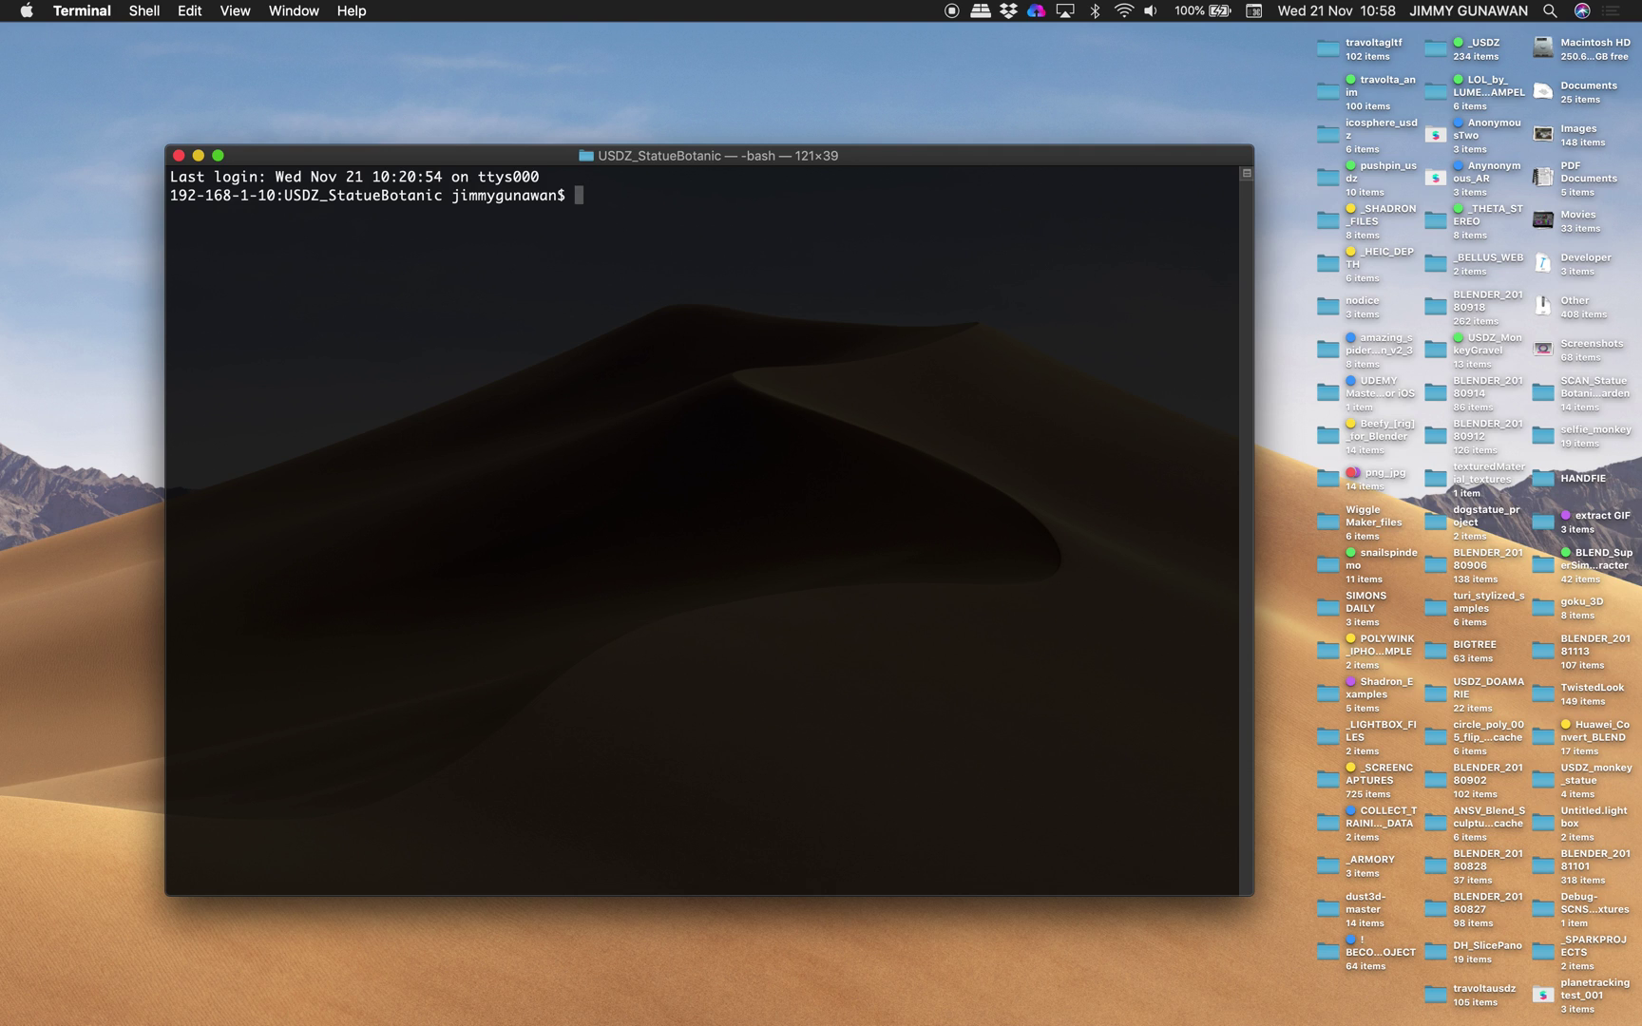
- List the folder's contents and run python gltf2usd.py without arguments to check its usage
{"action": "type", "text": "ls"}
{"action": "key", "text": "Return"}
{"action": "type", "text": "python glt"}
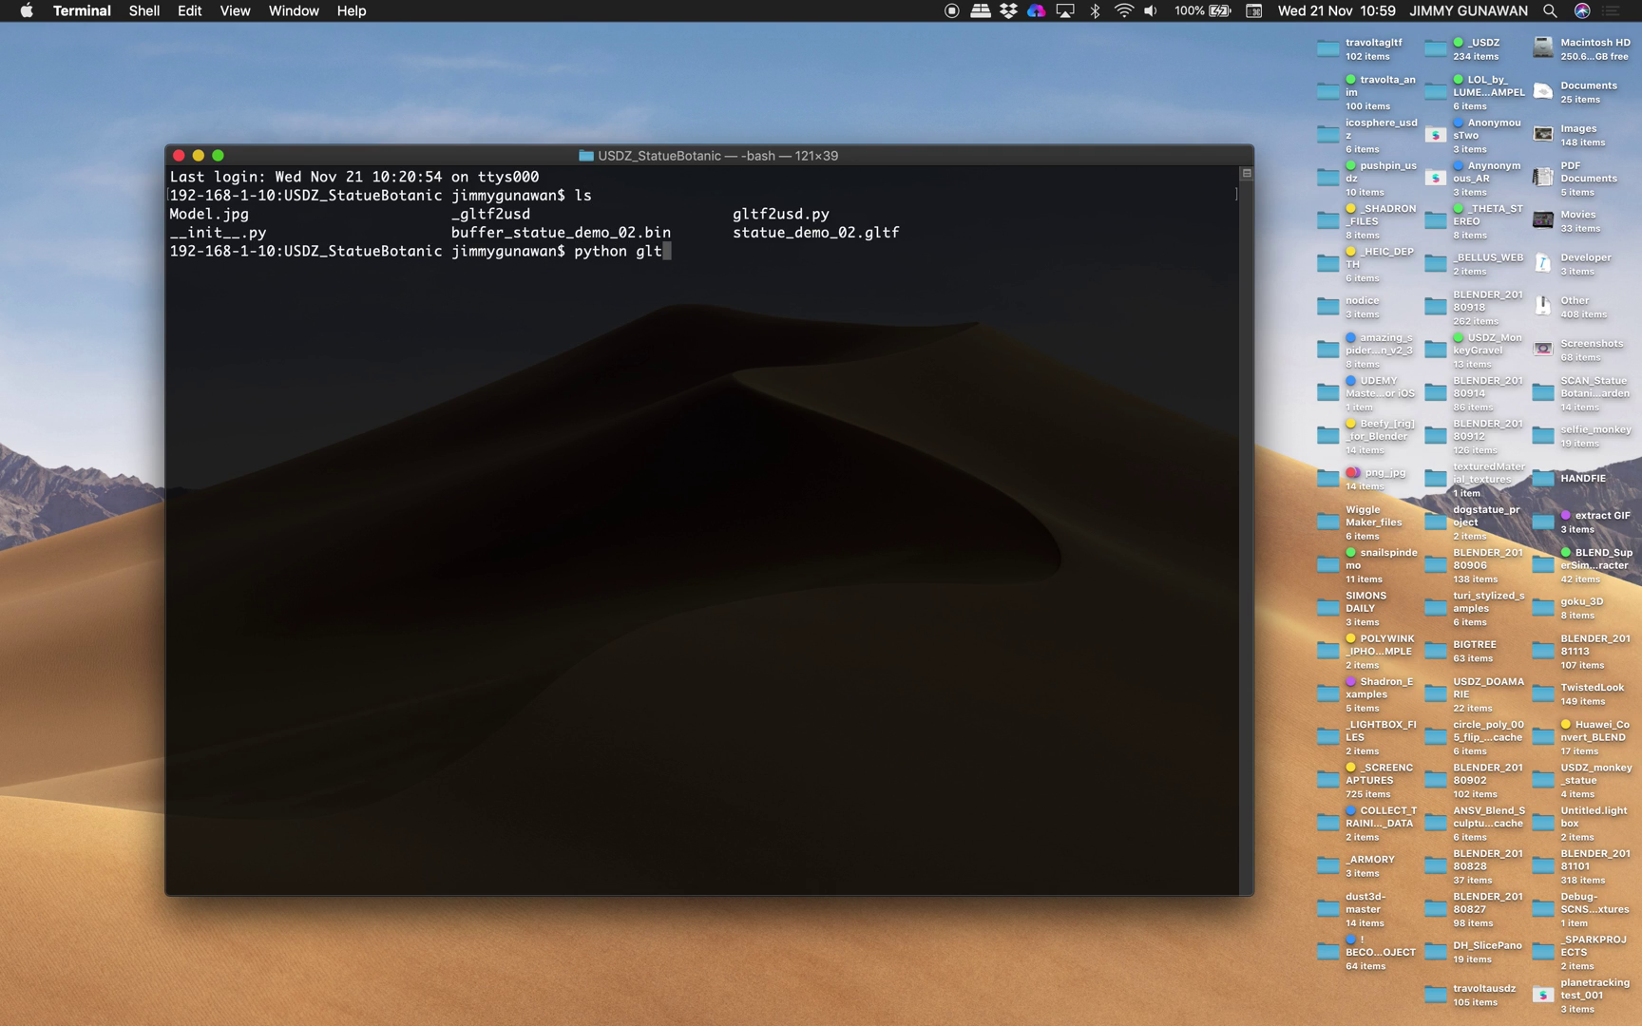
{"action": "key", "text": "Tab"}
{"action": "key", "text": "Return"}
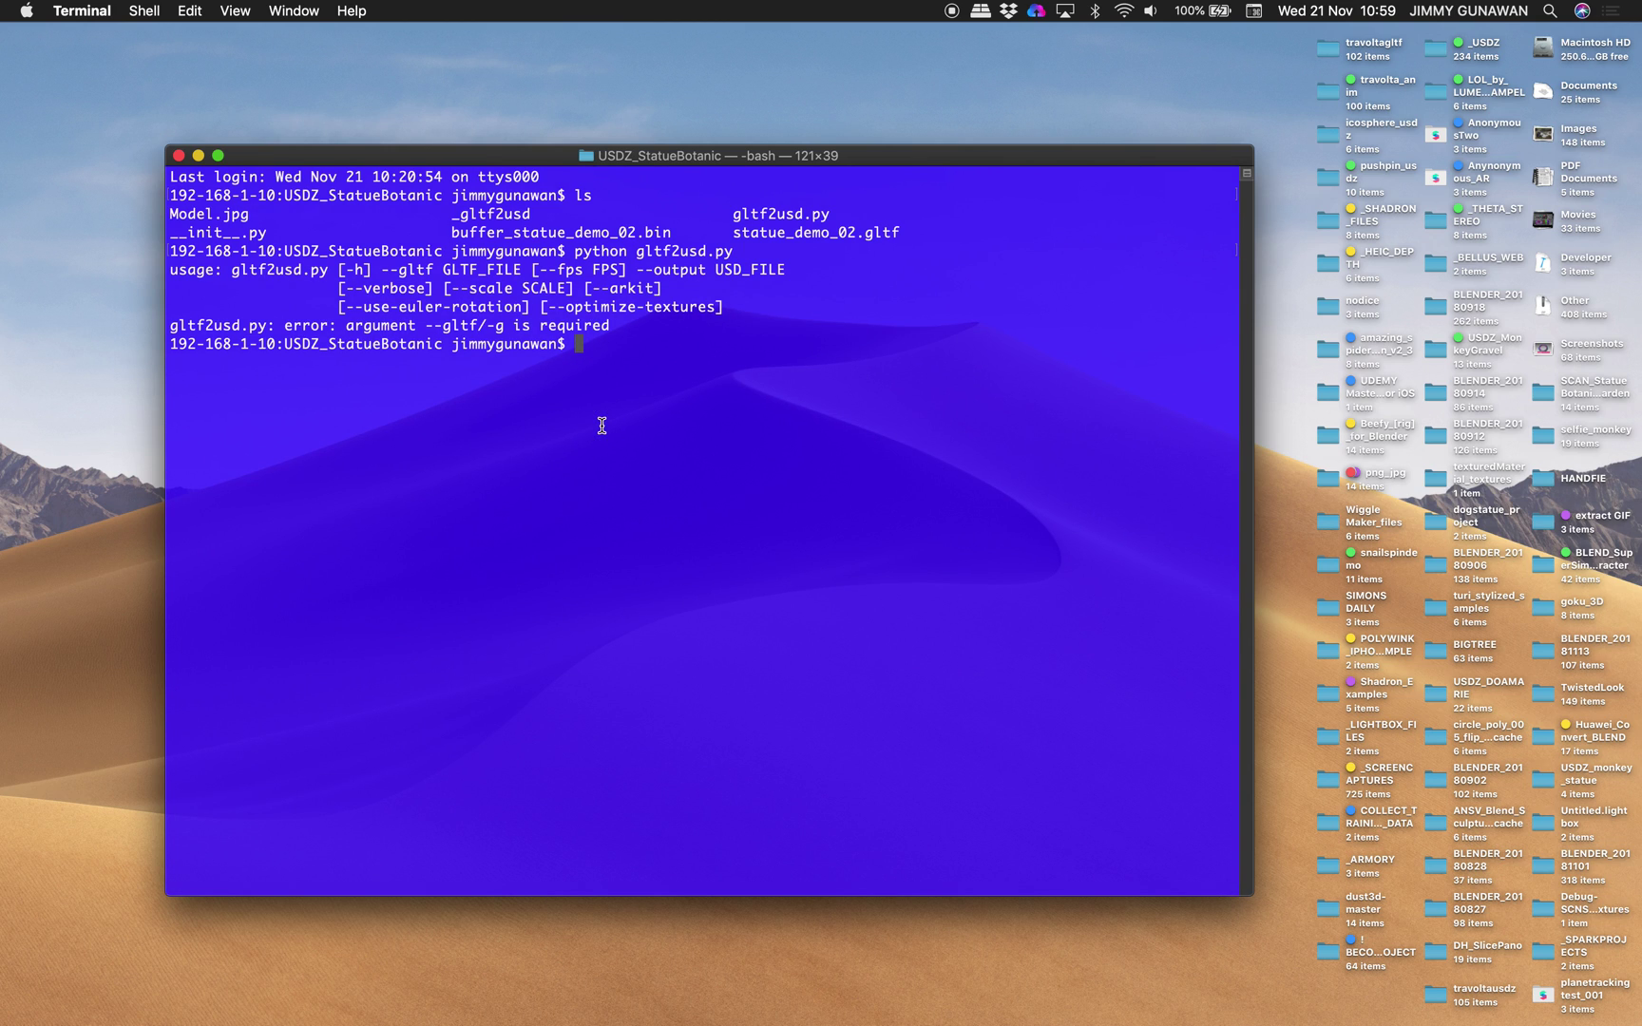
- Convert the statue to USDZ by running python gltf2usd.py -g statue_demo_02.gltf -o statue_demo_02.usdz
{"action": "key", "text": "Up"}
{"action": "type", "text": "-g st"}
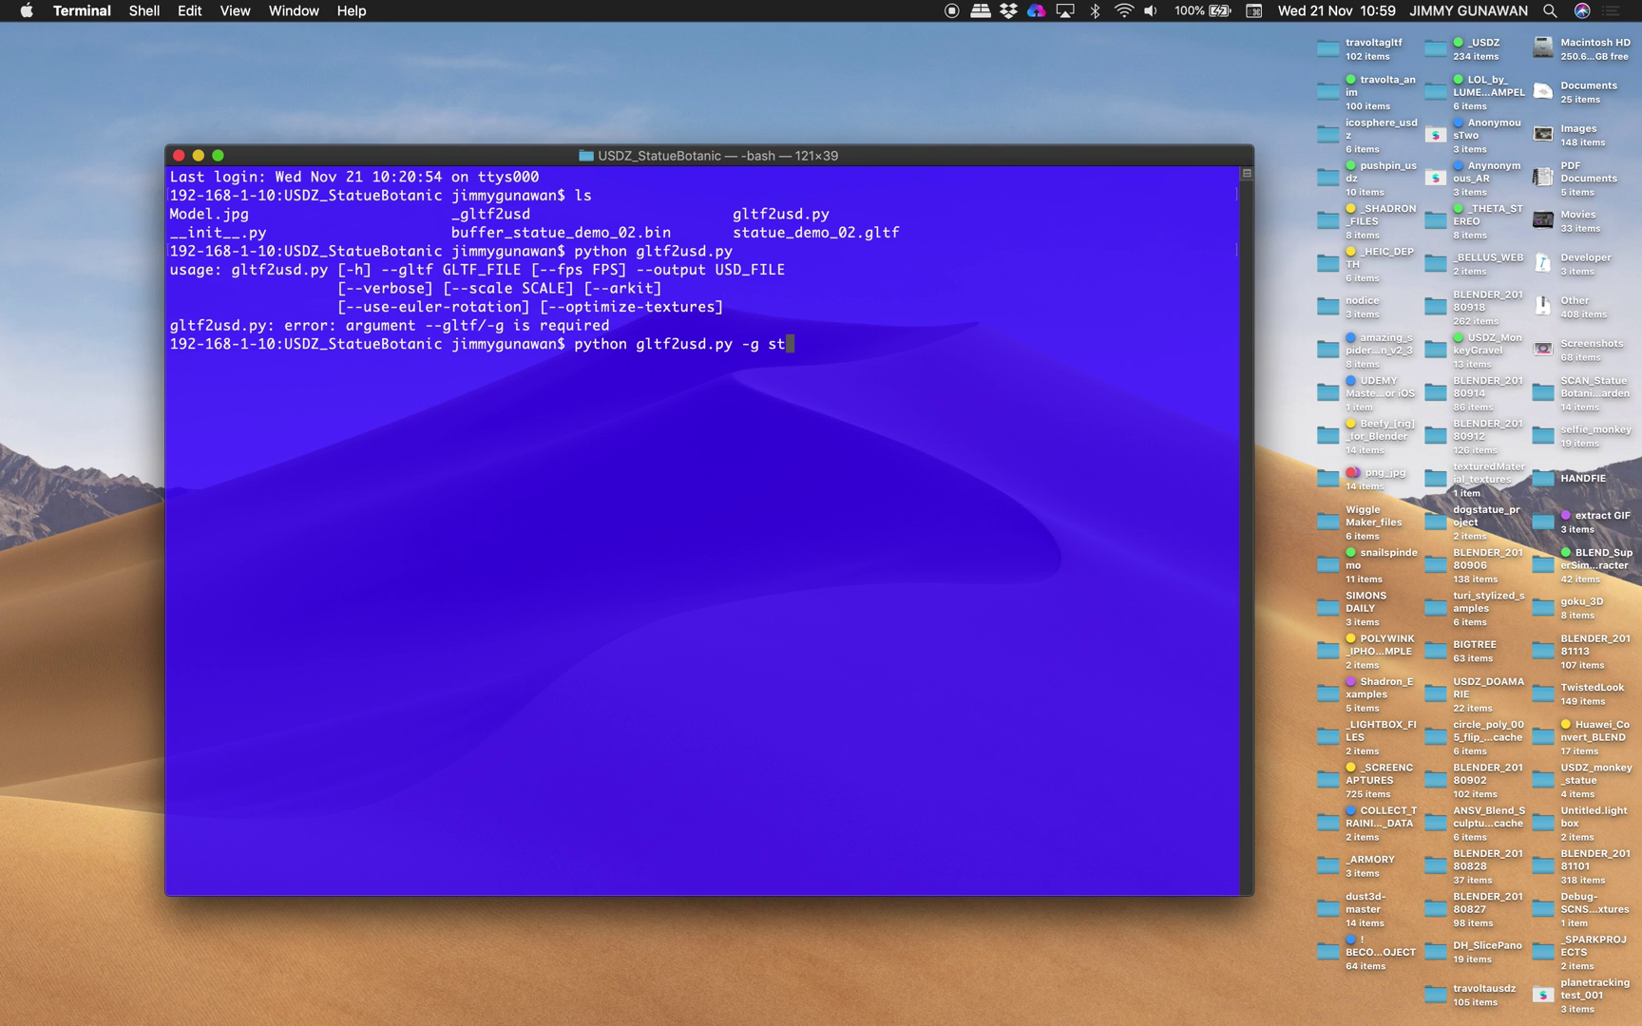
{"action": "key", "text": "Tab"}
{"action": "type", "text": "-o"}
{"action": "key", "text": "BackSpace"}
{"action": "type", "text": "stat"}
{"action": "key", "text": "Tab"}
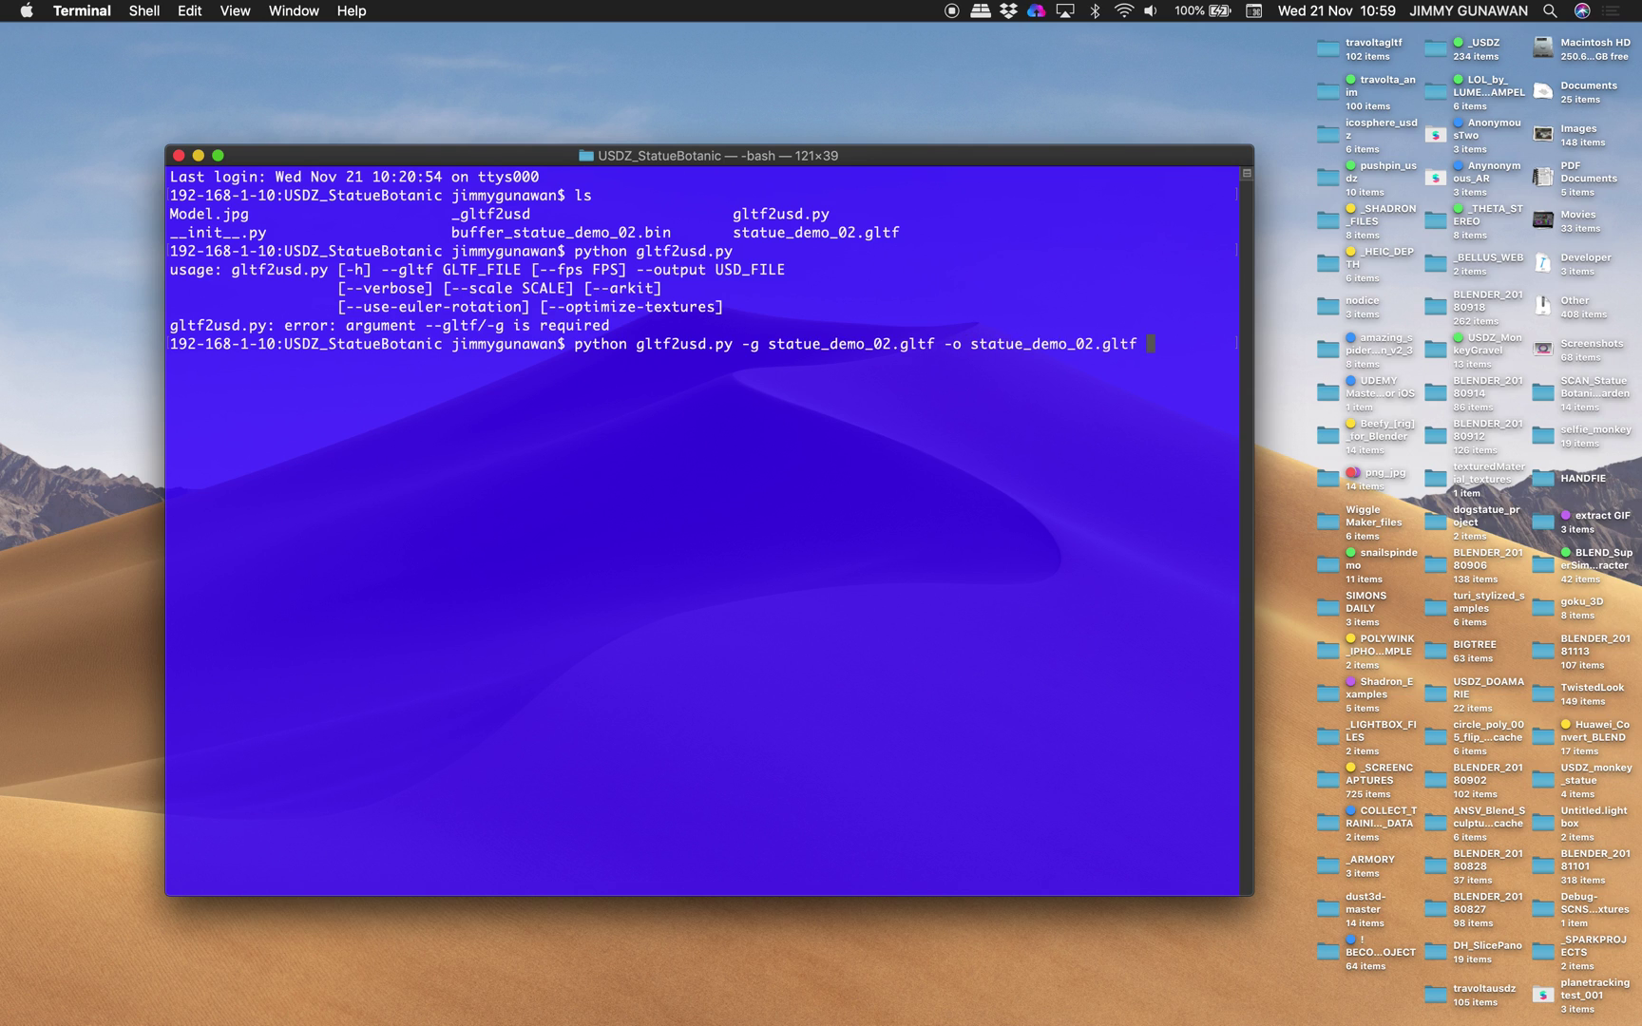
{"action": "key", "text": "BackSpace"}
{"action": "key", "text": "BackSpace"}
{"action": "type", "text": "usdz"}
{"action": "key", "text": "Return"}
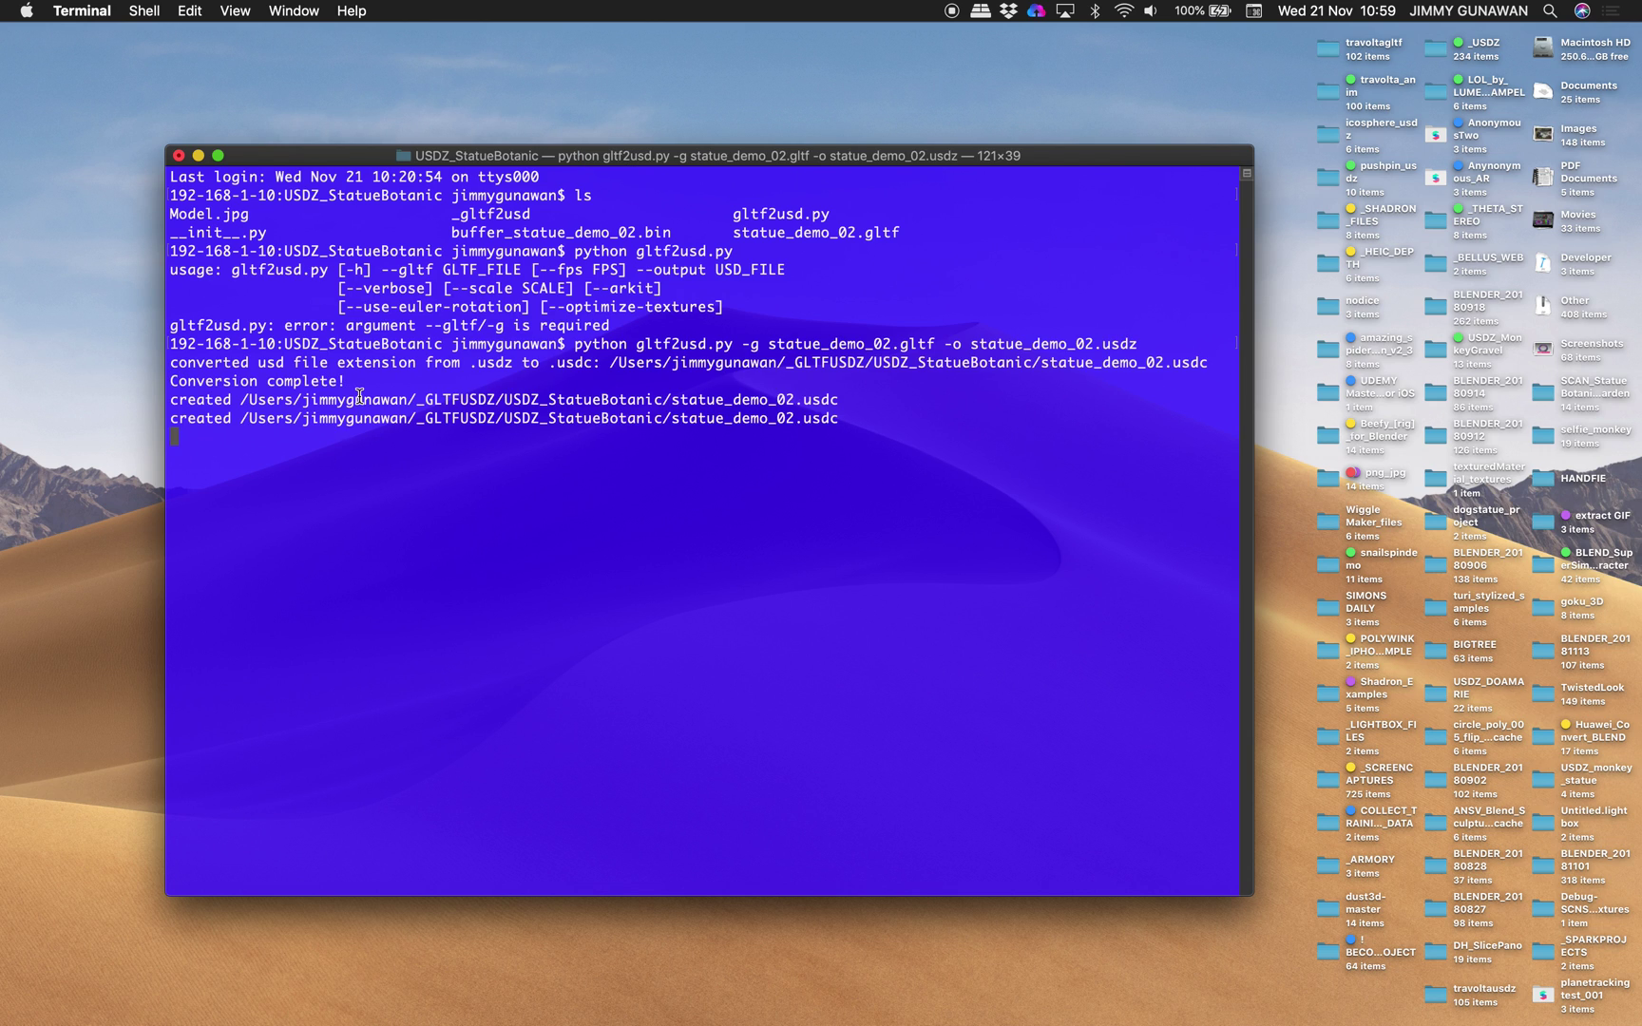
- Switch to Finder, move a folder window clear of the Terminal, and open USDZ_StatueBotanic within _GLTFUSDZ
{"action": "mouse_move", "coordinate": [433, 155]}
{"action": "left_mouse_down"}
{"action": "mouse_move", "coordinate": [414, 332]}
{"action": "mouse_move", "coordinate": [420, 175]}
{"action": "left_mouse_up"}
{"action": "left_click", "coordinate": [1336, 221]}
{"action": "key", "text": "super+o"}
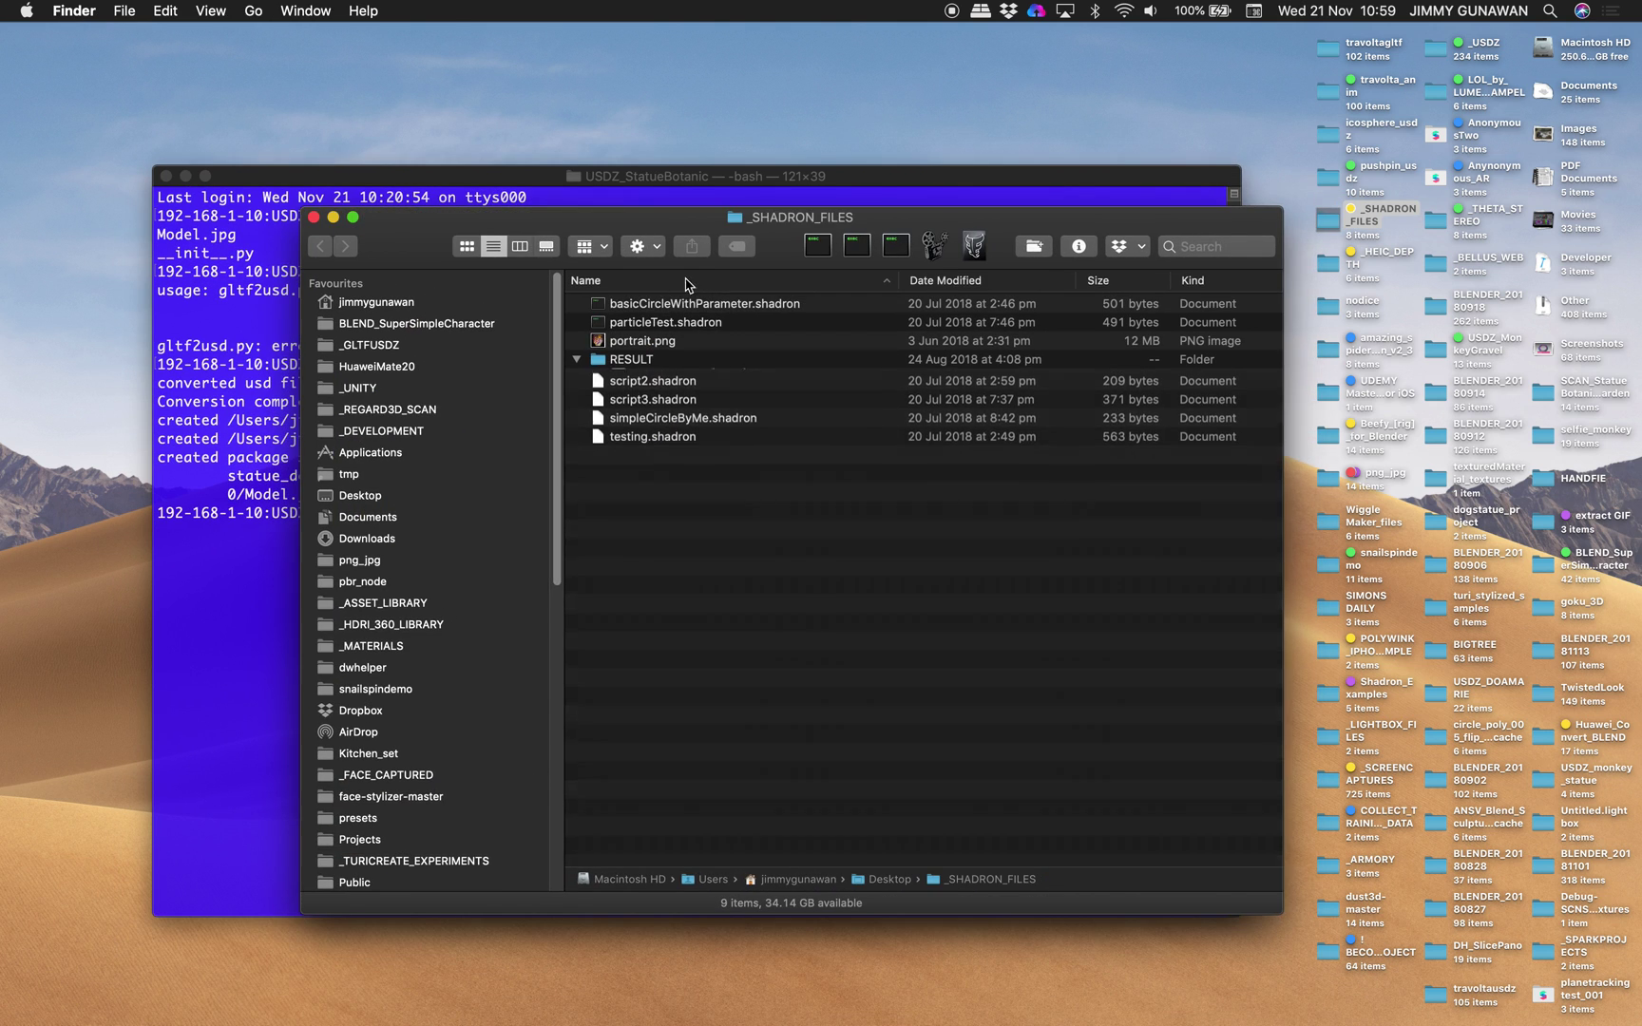
{"action": "left_click", "coordinate": [575, 346]}
{"action": "left_click_drag", "start_coordinate": [618, 225], "coordinate": [452, 118]}
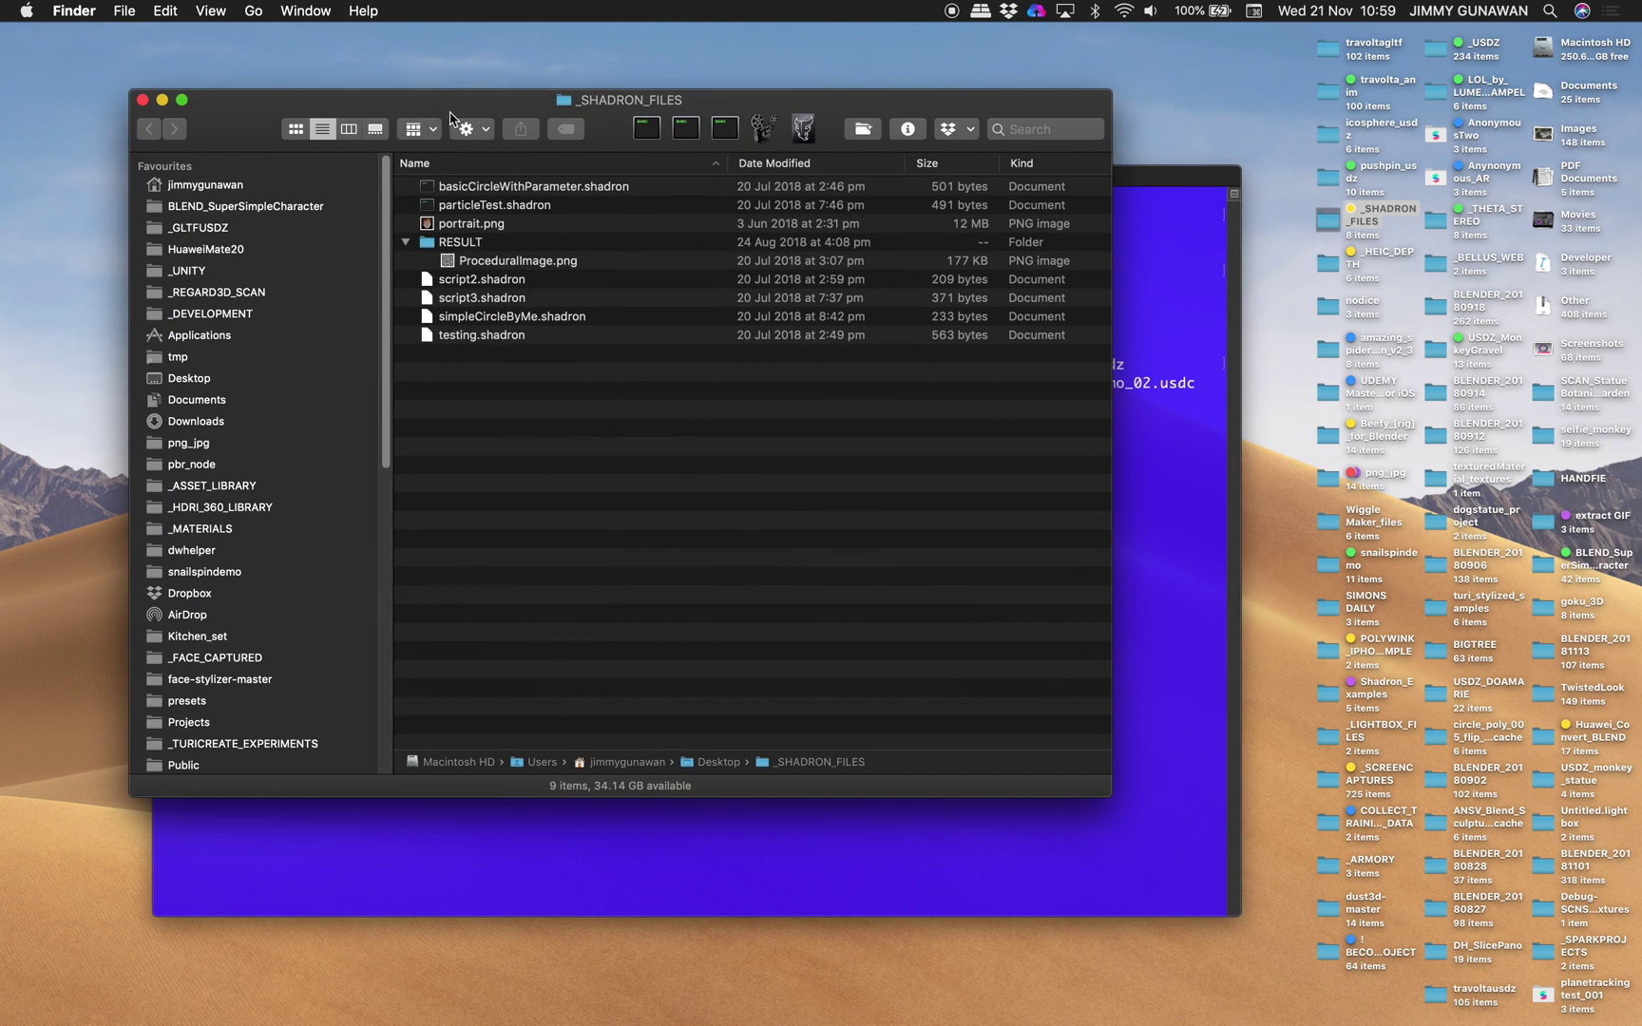
{"action": "left_click", "coordinate": [199, 228]}
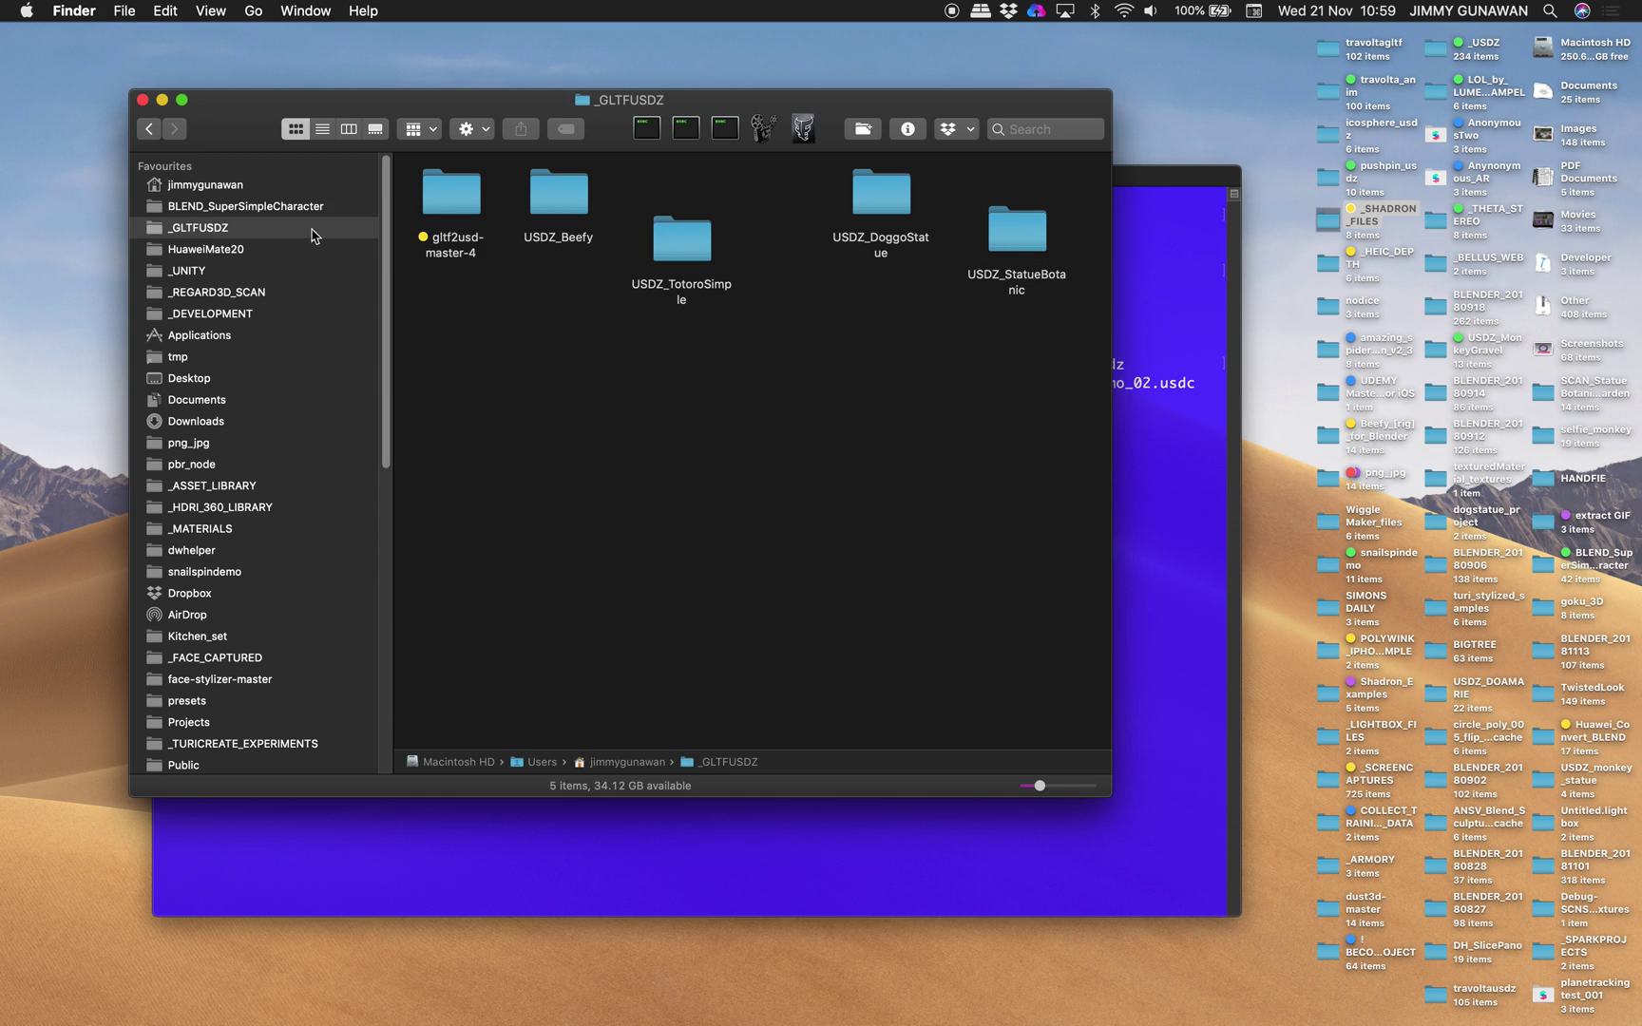
{"action": "double_click", "coordinate": [997, 249]}
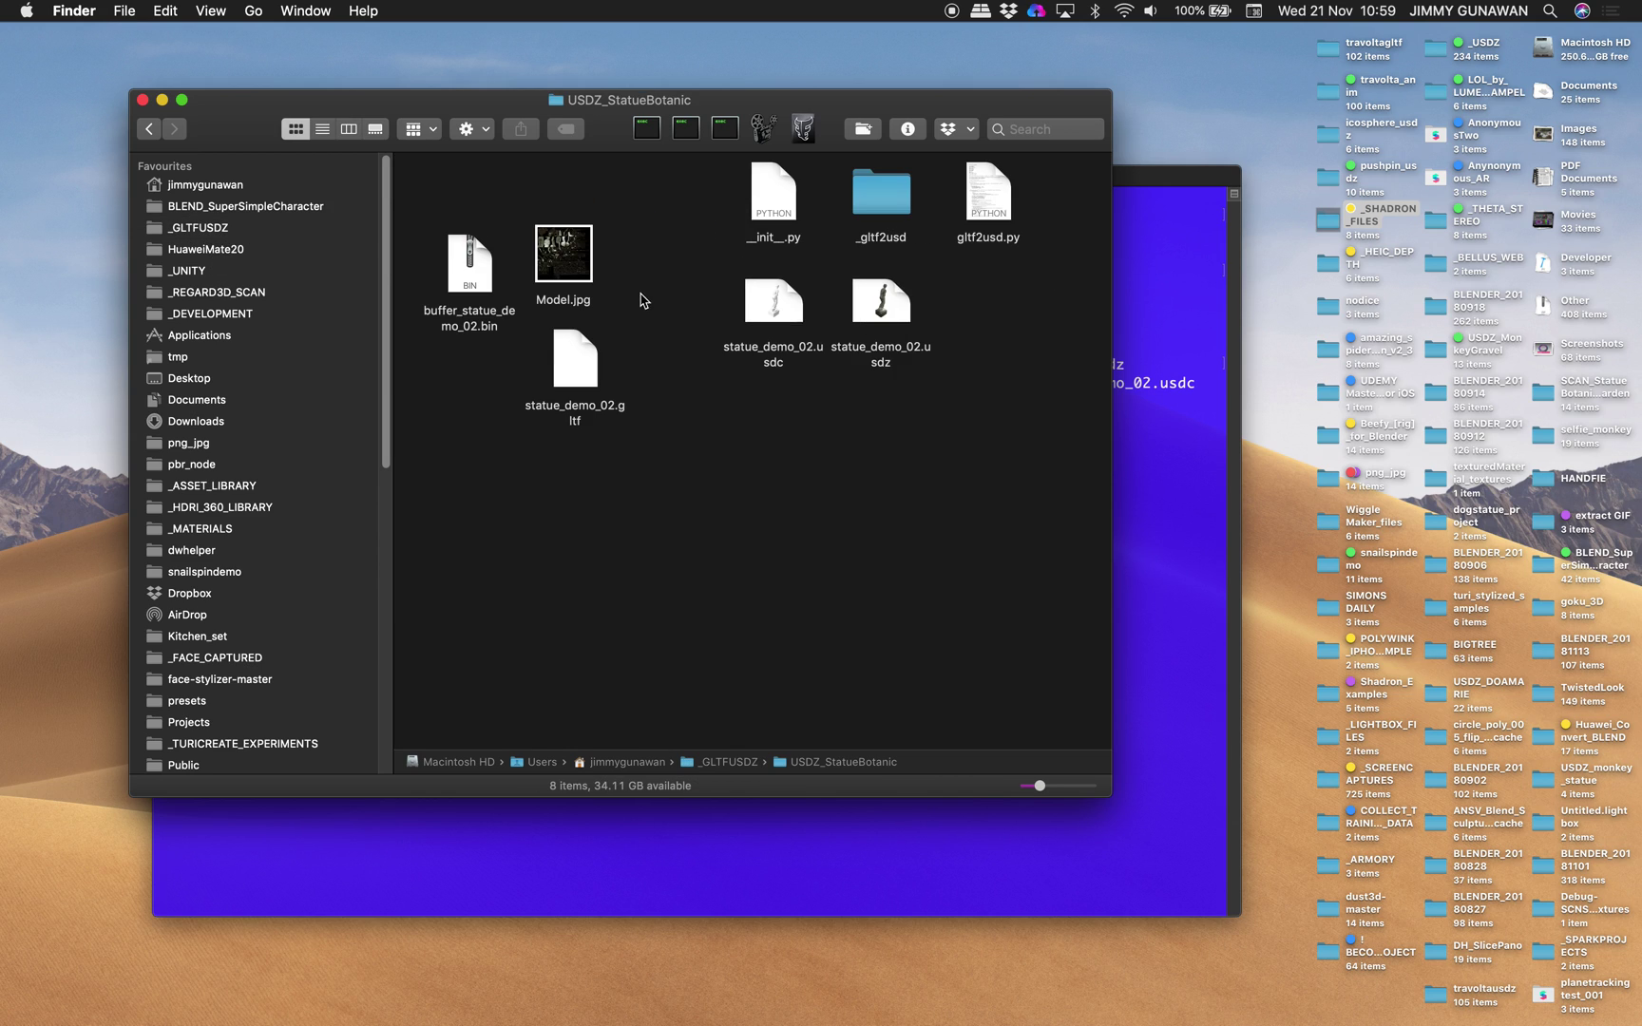
- Preview statue_demo_02.usdz in an enlarged Quick Look window and examine the statue from several angles
{"action": "left_click", "coordinate": [880, 306]}
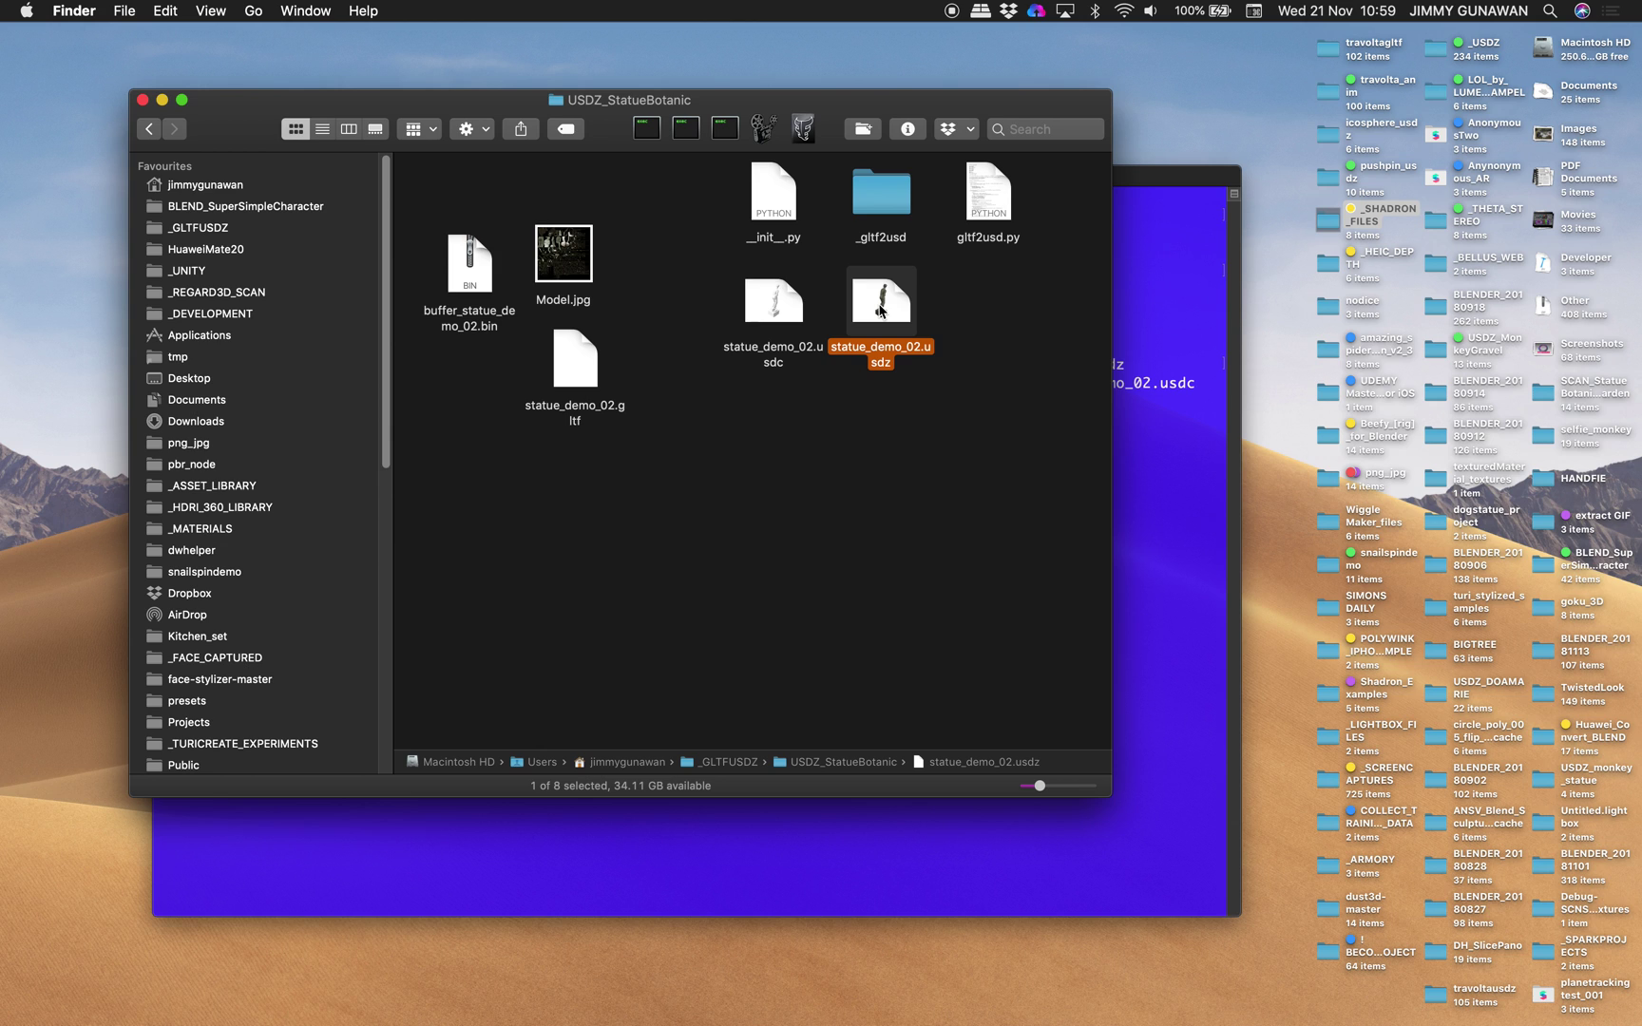
{"action": "key", "text": "space"}
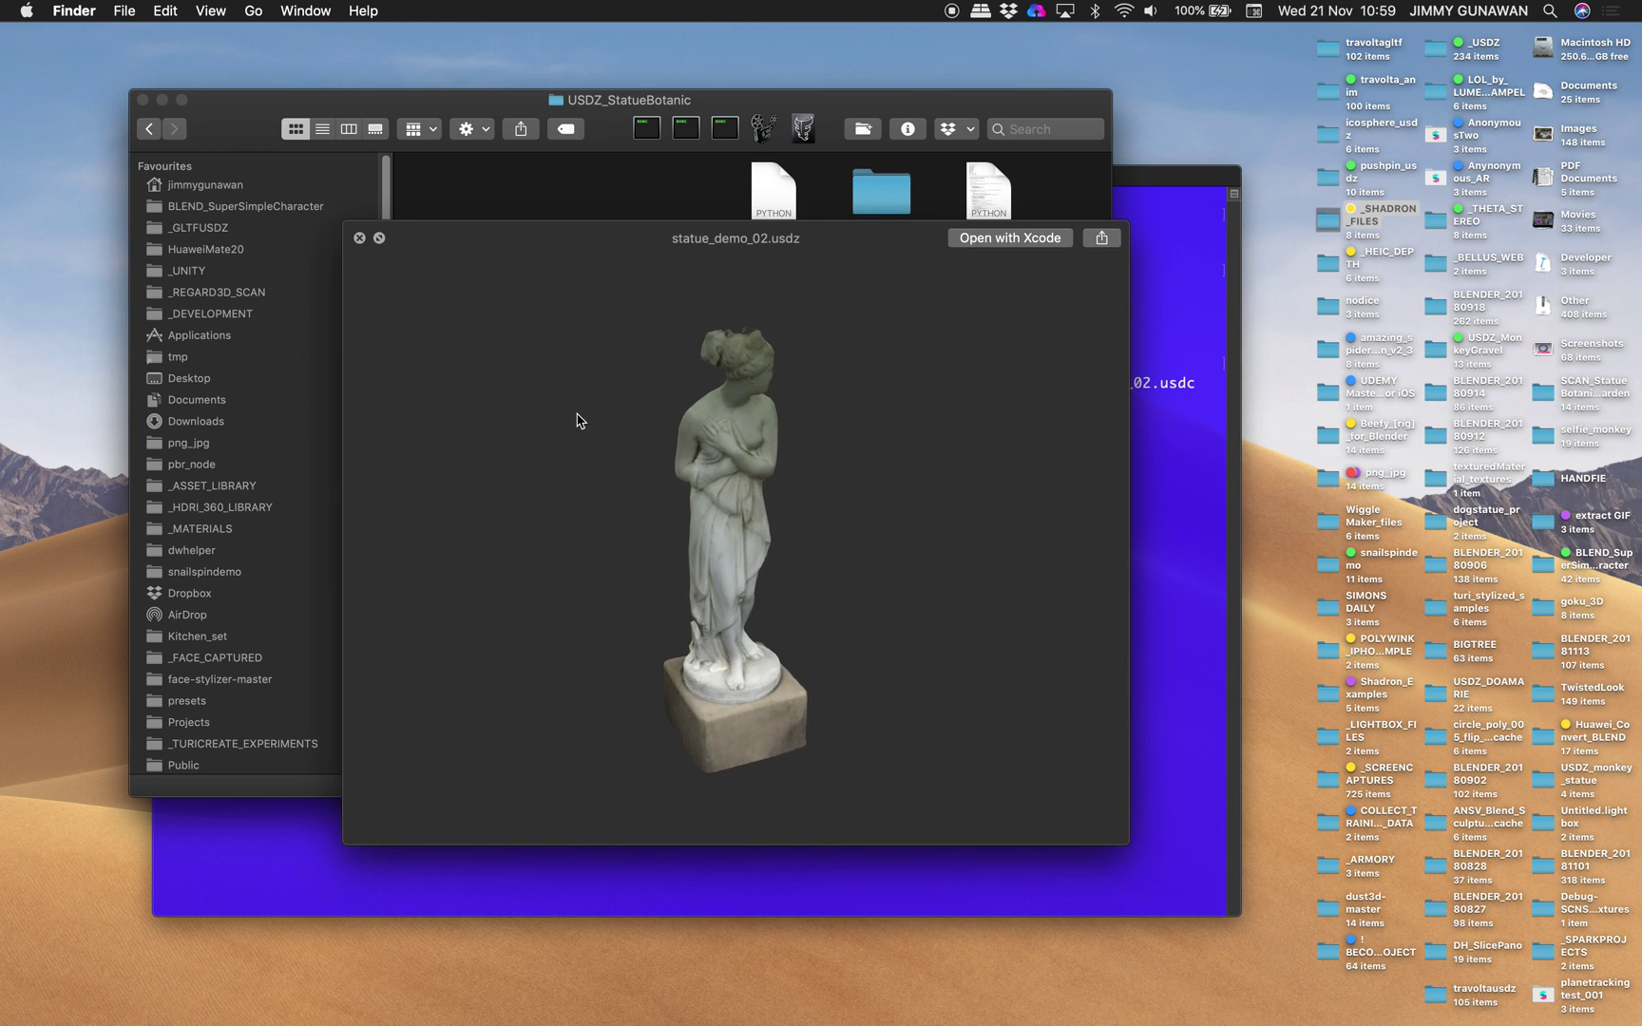
{"action": "left_click_drag", "start_coordinate": [577, 421], "coordinate": [1066, 761]}
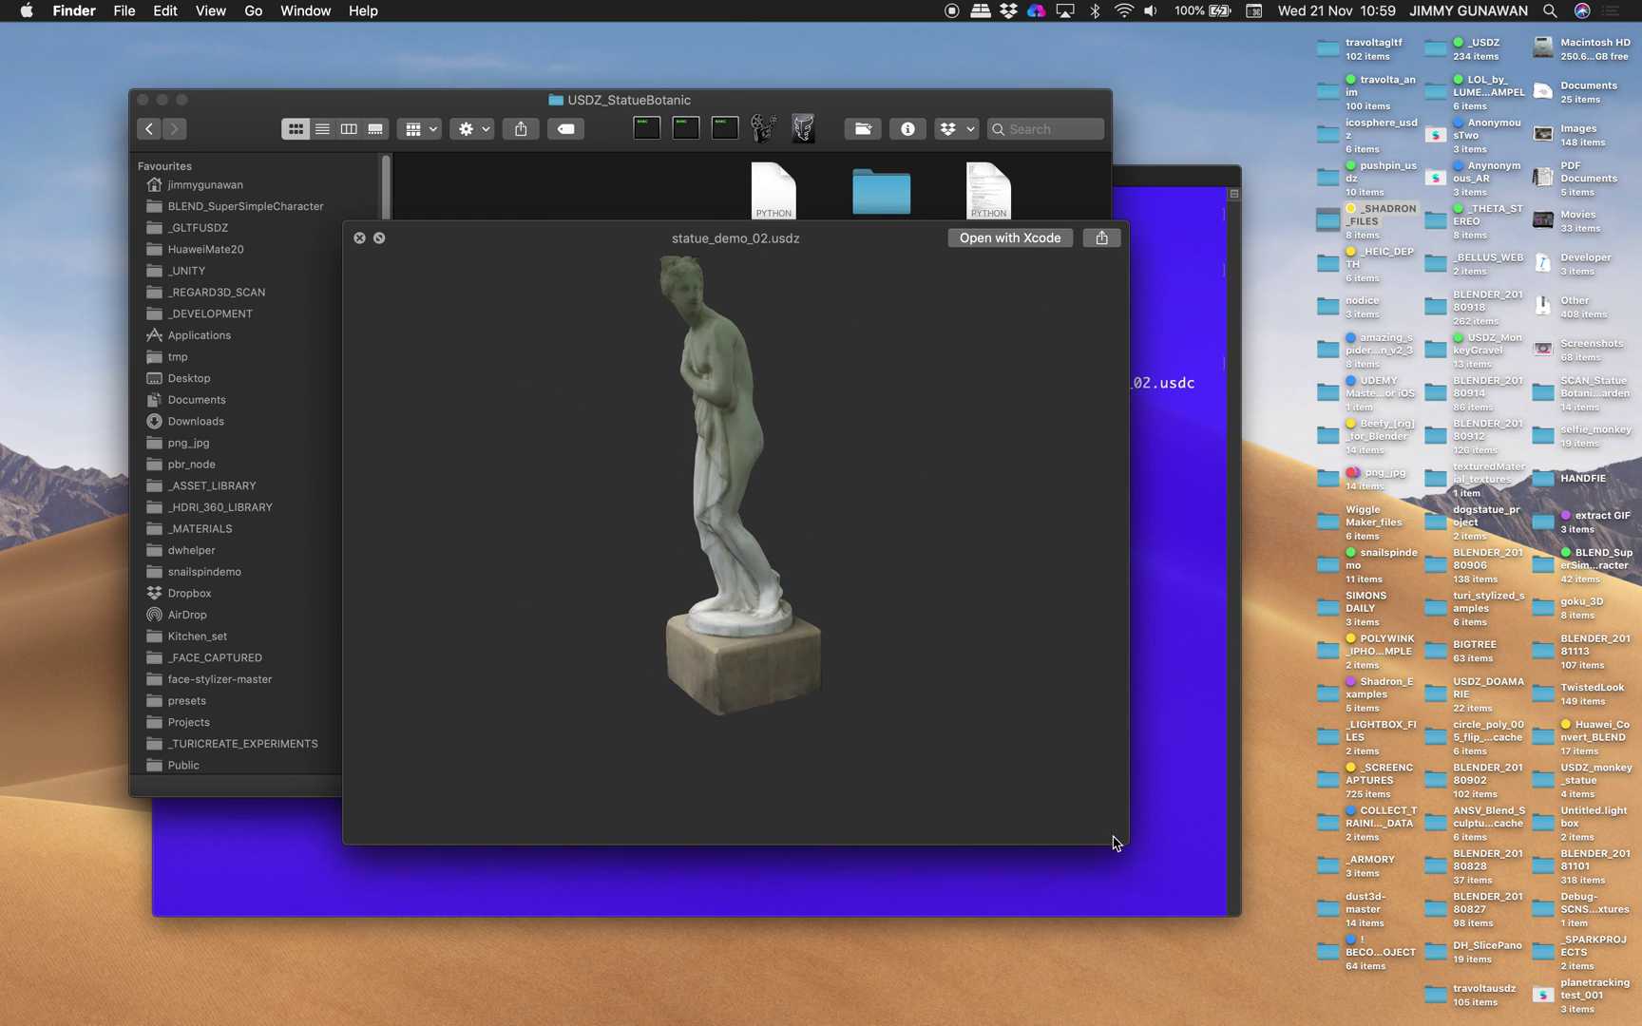
{"action": "left_click_drag", "start_coordinate": [1126, 842], "coordinate": [1288, 959]}
{"action": "left_click_drag", "start_coordinate": [871, 642], "coordinate": [886, 758]}
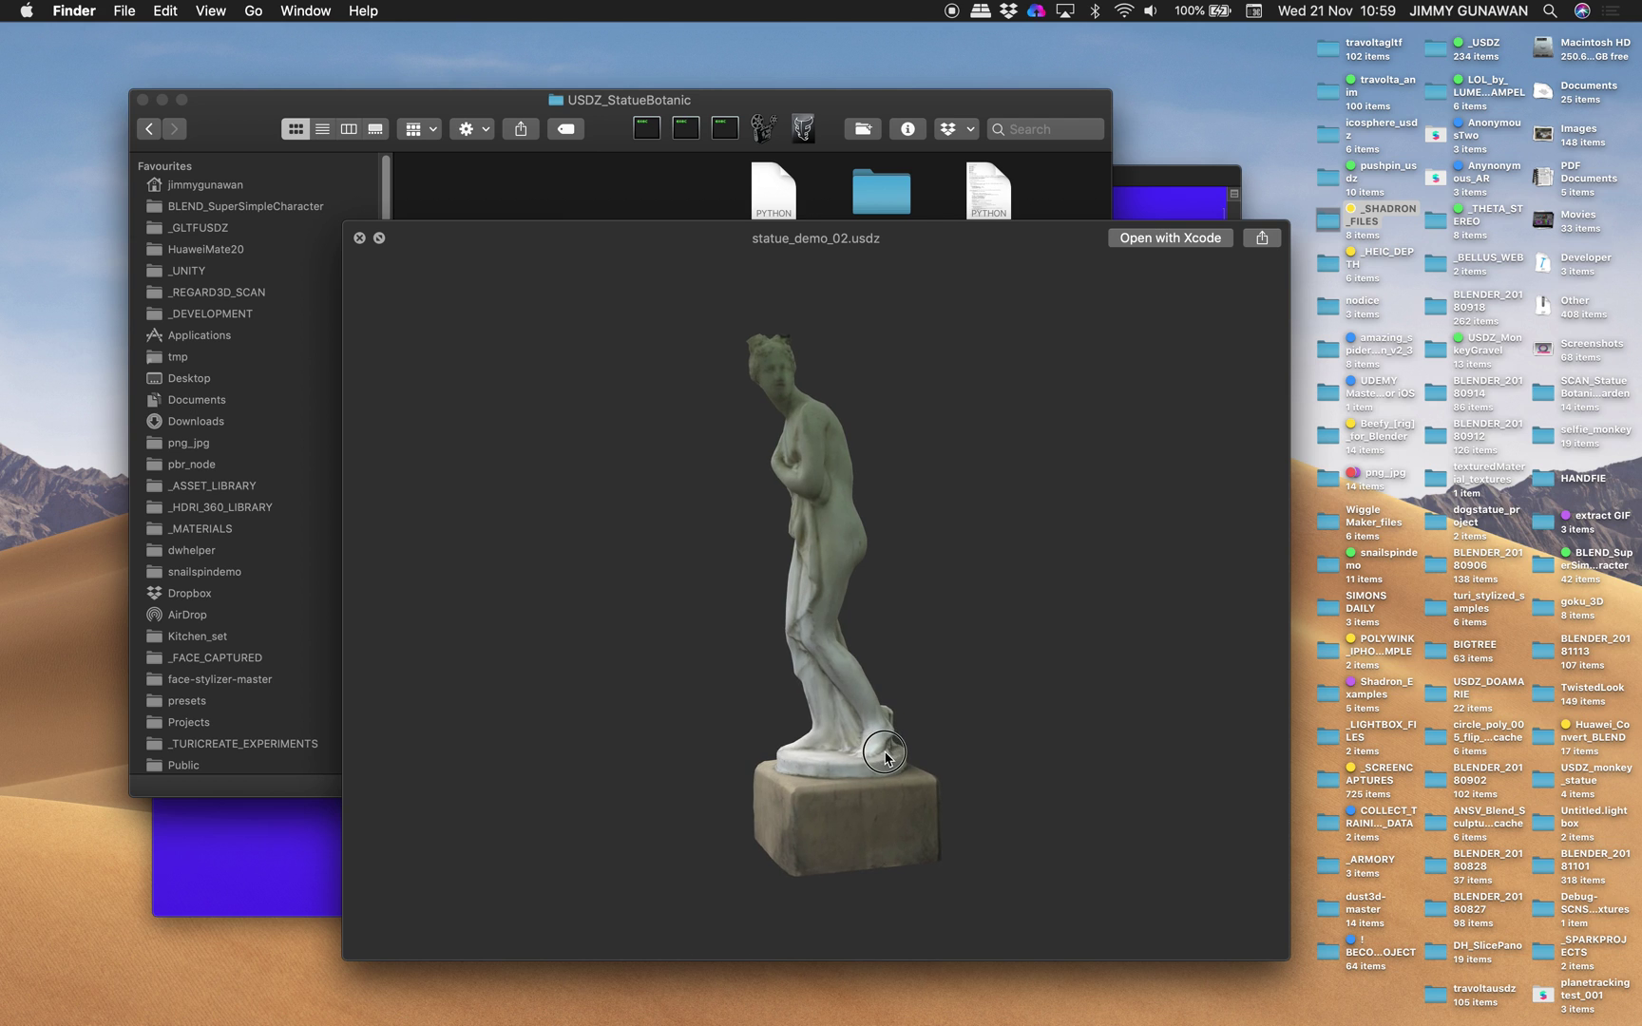
{"action": "left_click_drag", "start_coordinate": [913, 695], "coordinate": [964, 649]}
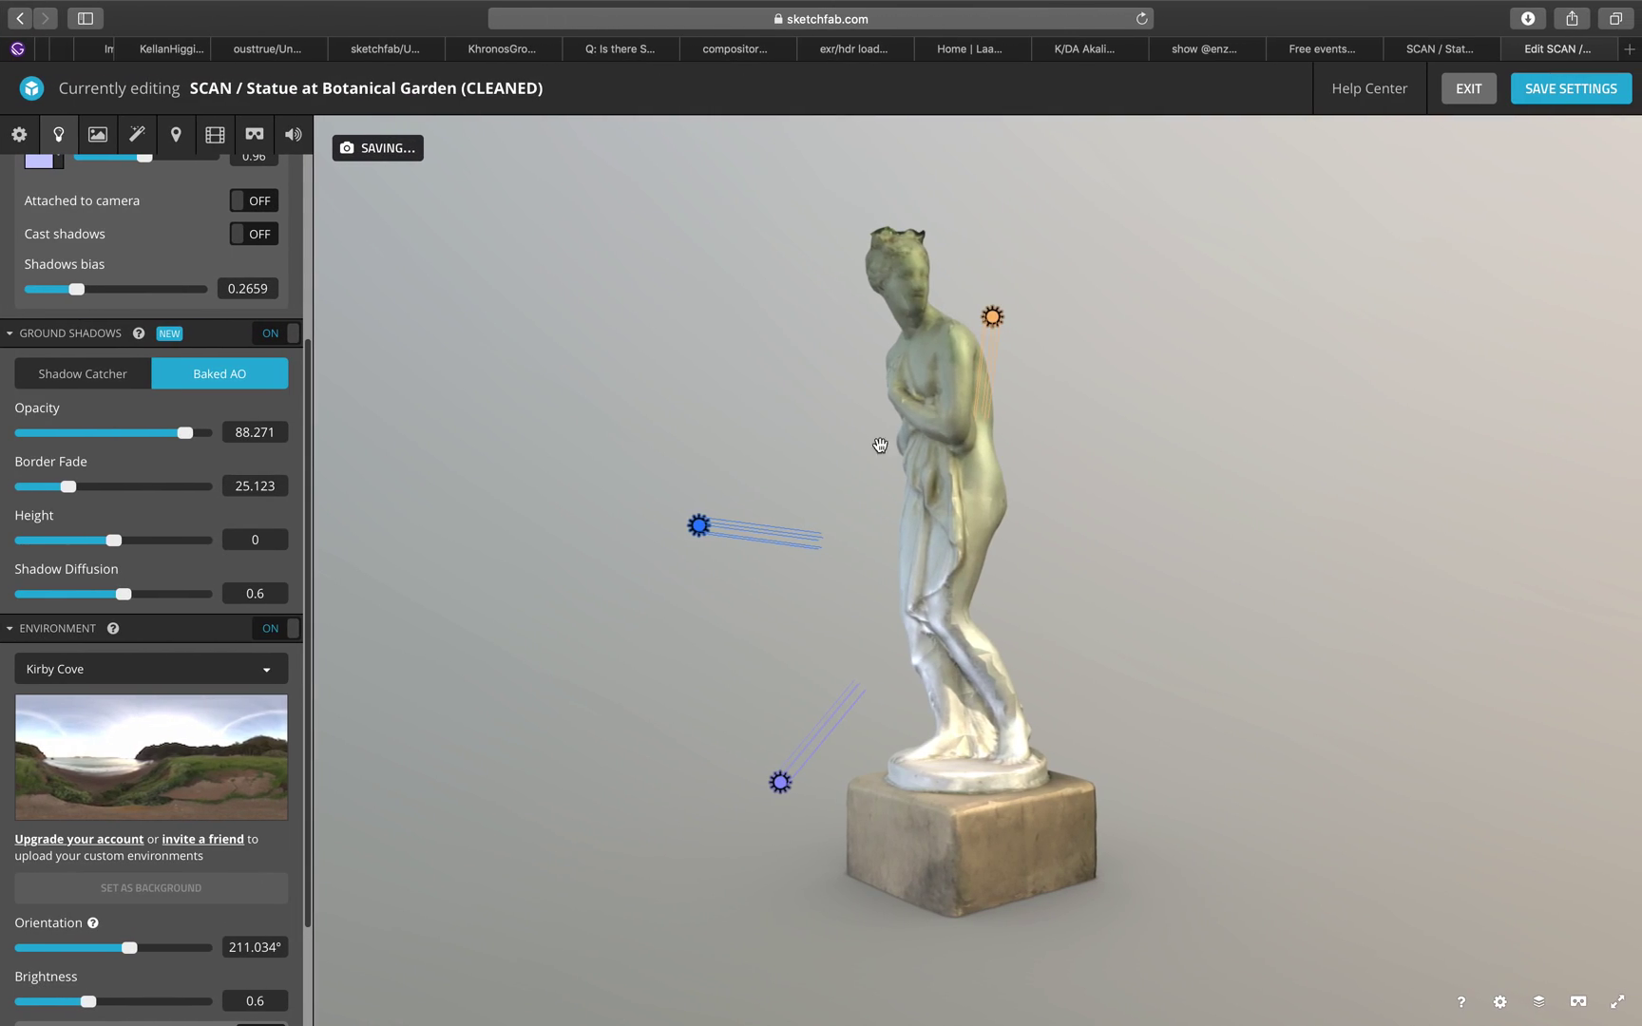
- Switch to the Sketchfab editor in the browser and examine the lit statue from another angle
{"action": "left_click_drag", "start_coordinate": [880, 447], "coordinate": [970, 420]}
{"action": "right_click_drag", "start_coordinate": [970, 420], "coordinate": [941, 412]}
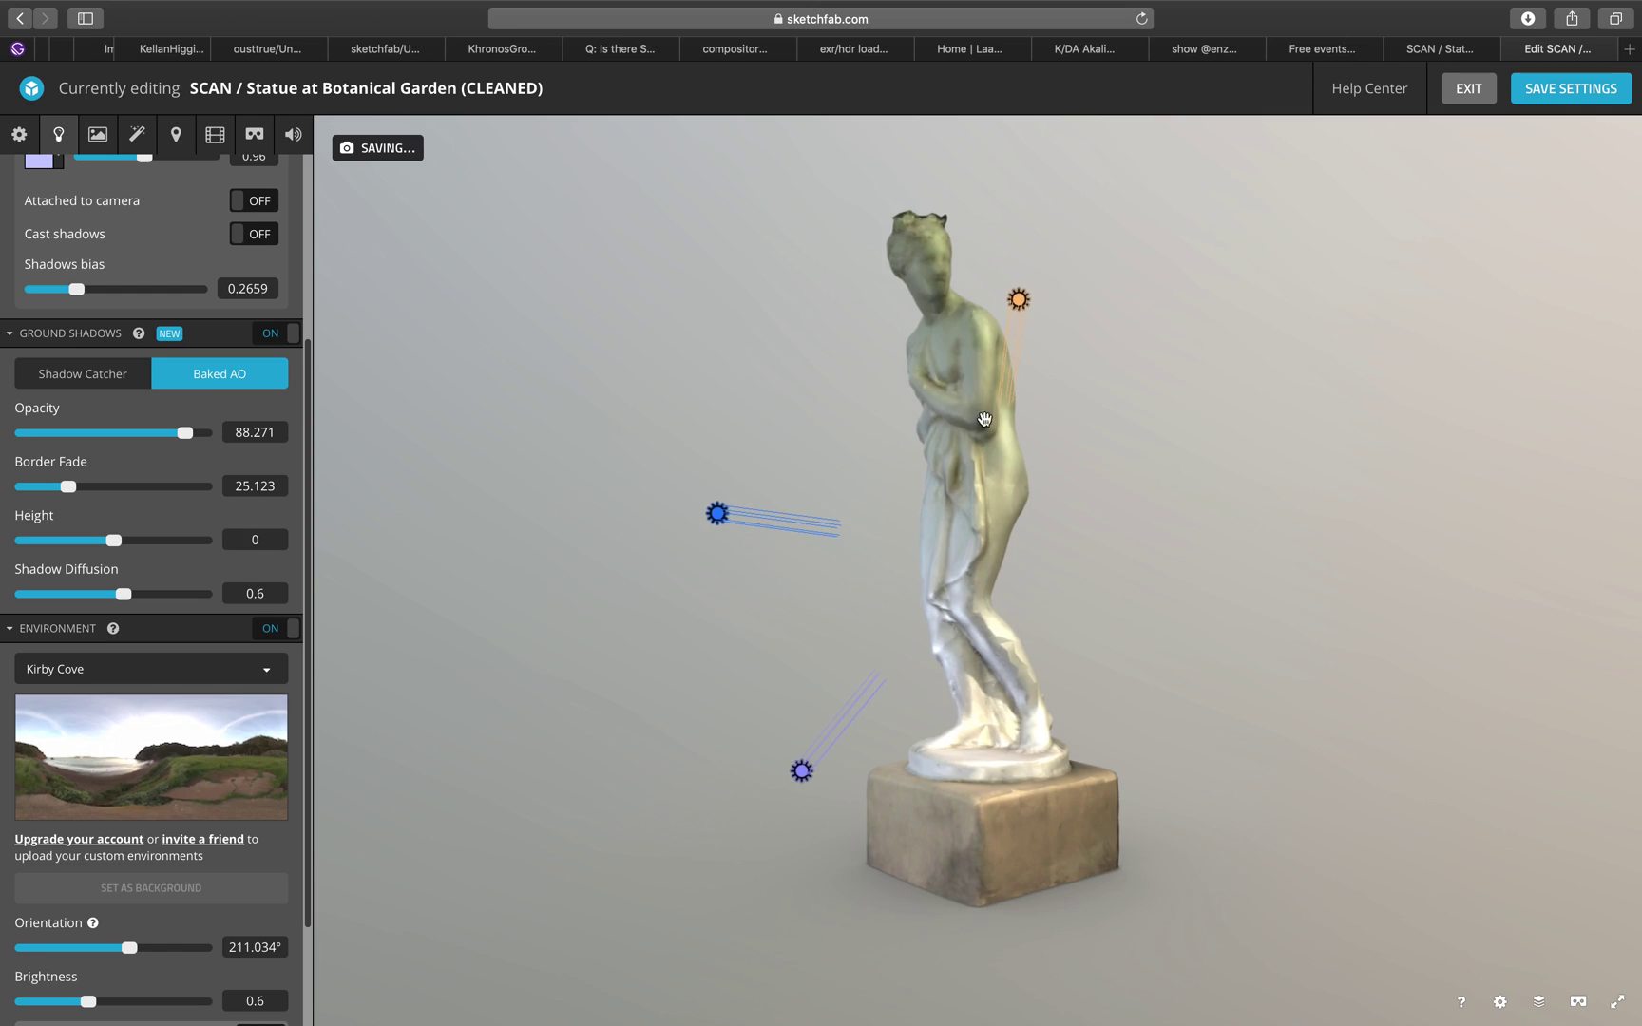